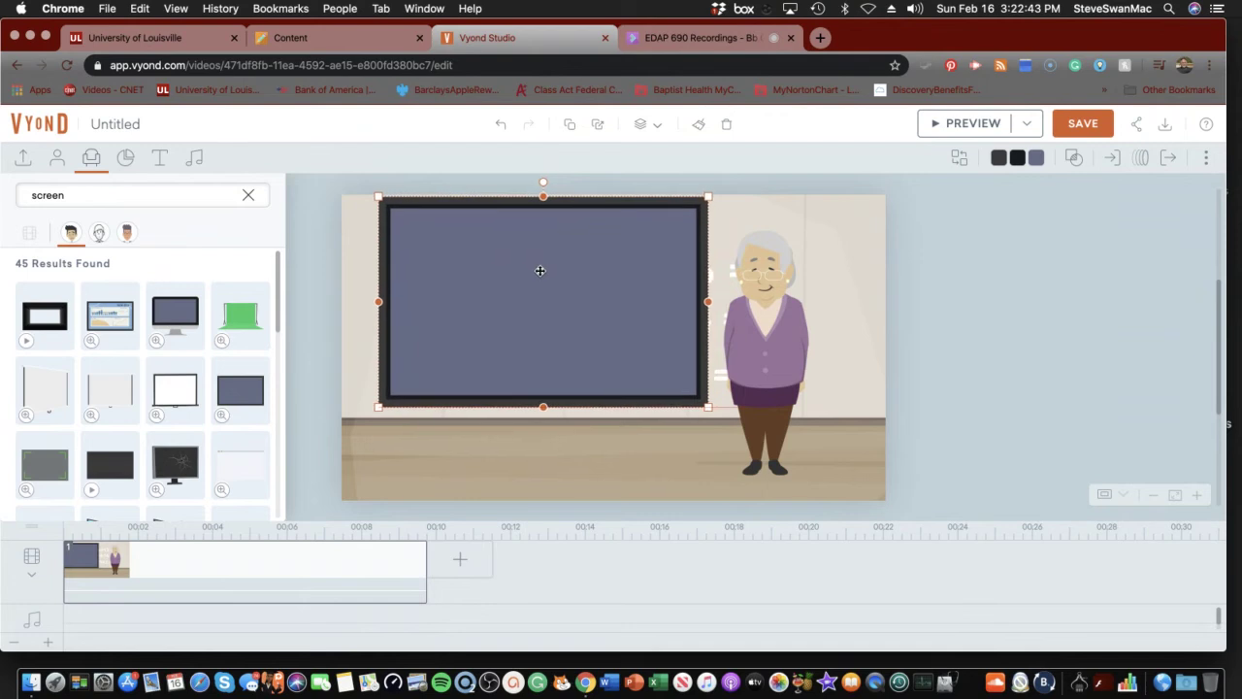
# Search the prop library for "planets" and look through the results for a suitable planet graphic.
pyautogui.click(470, 485)
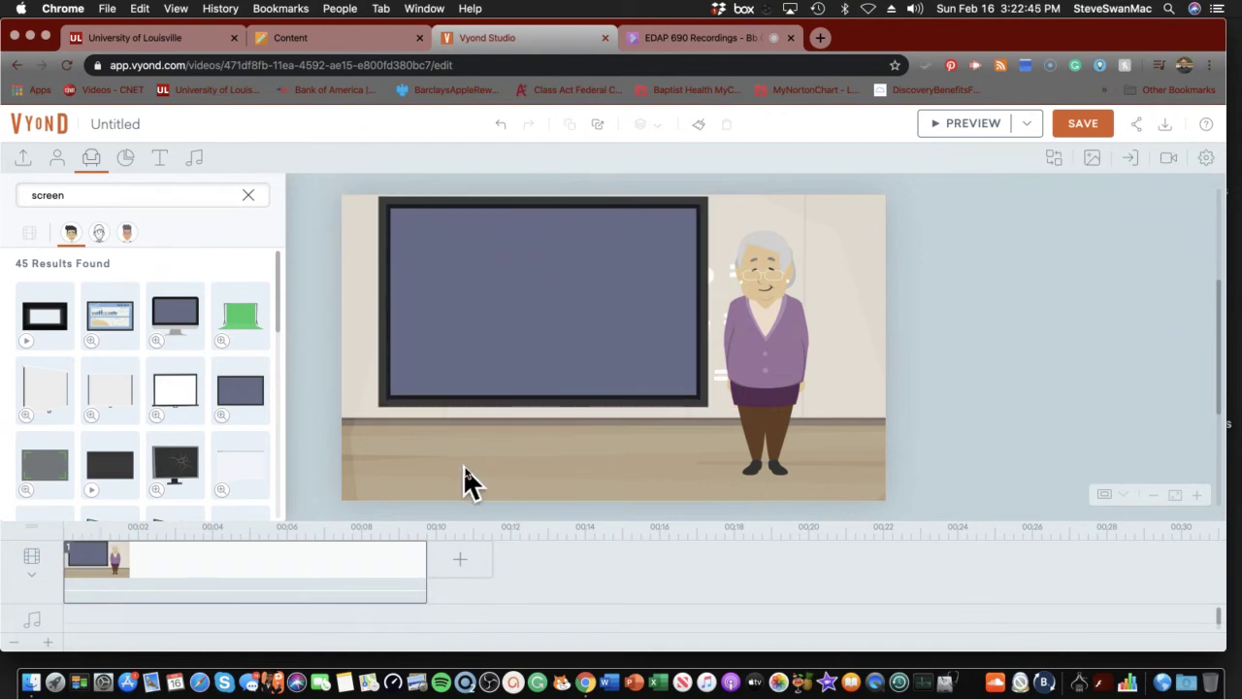
pyautogui.click(105, 193)
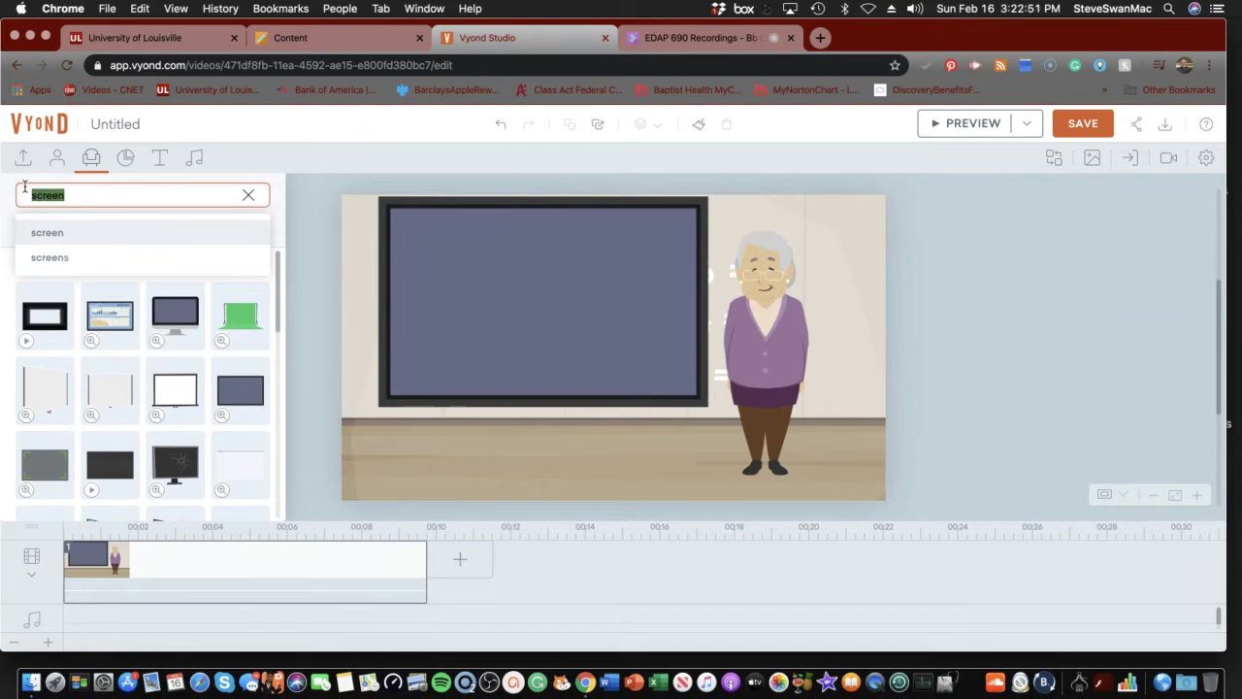
pyautogui.write('plan')
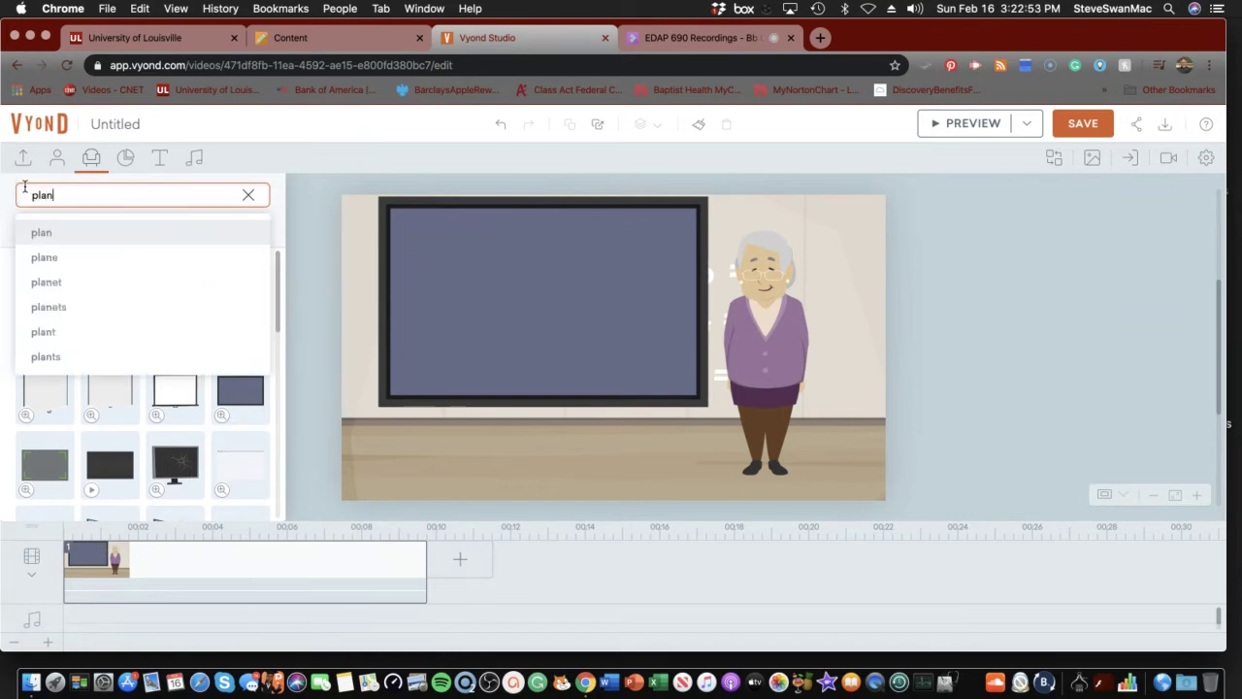
pyautogui.write('ets')
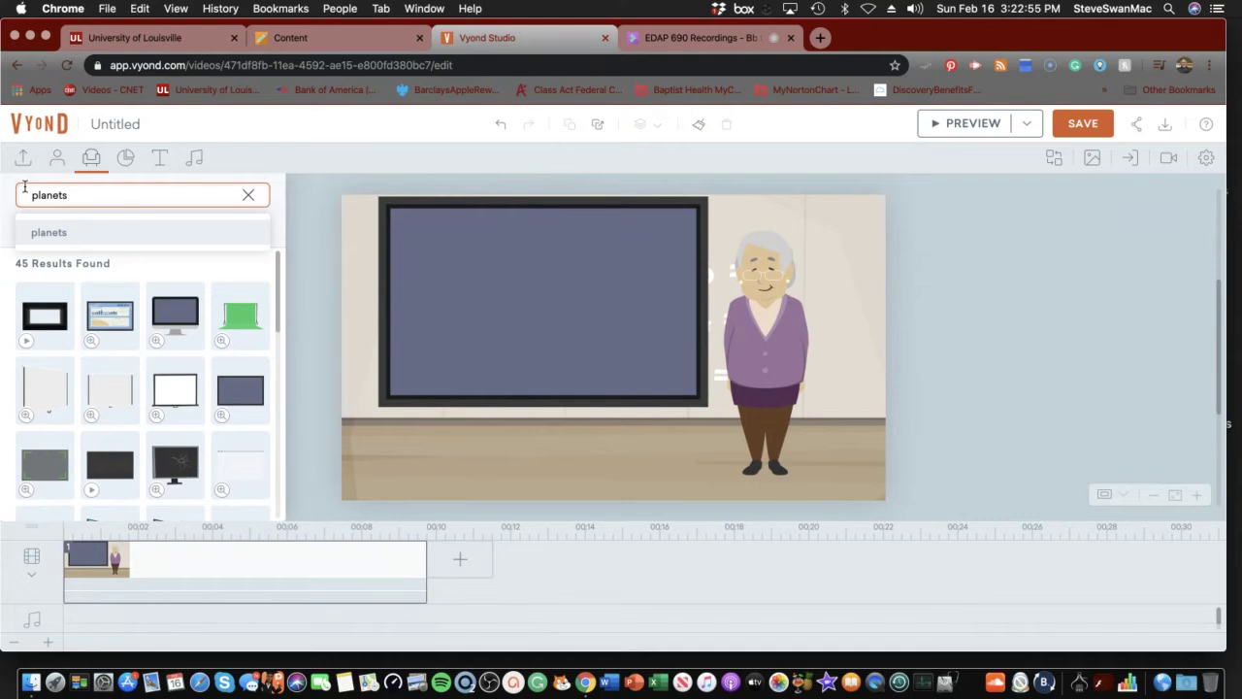
pyautogui.press('Return')
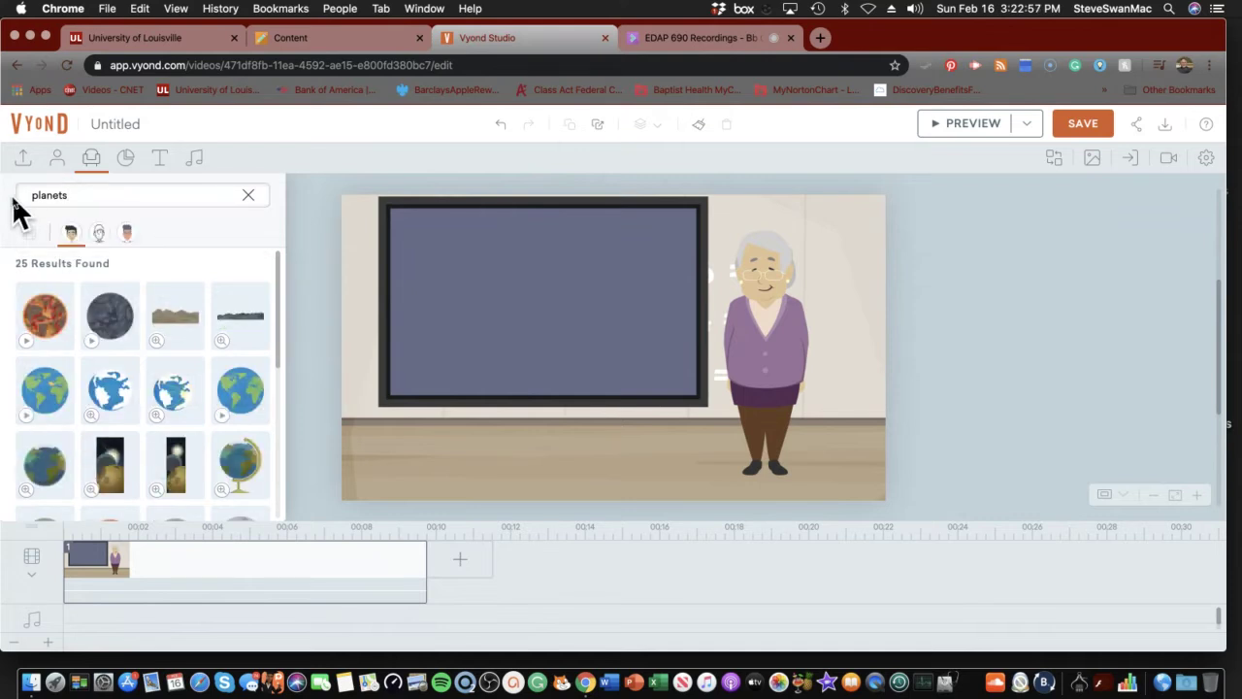
pyautogui.scroll(-5, 100, 325)
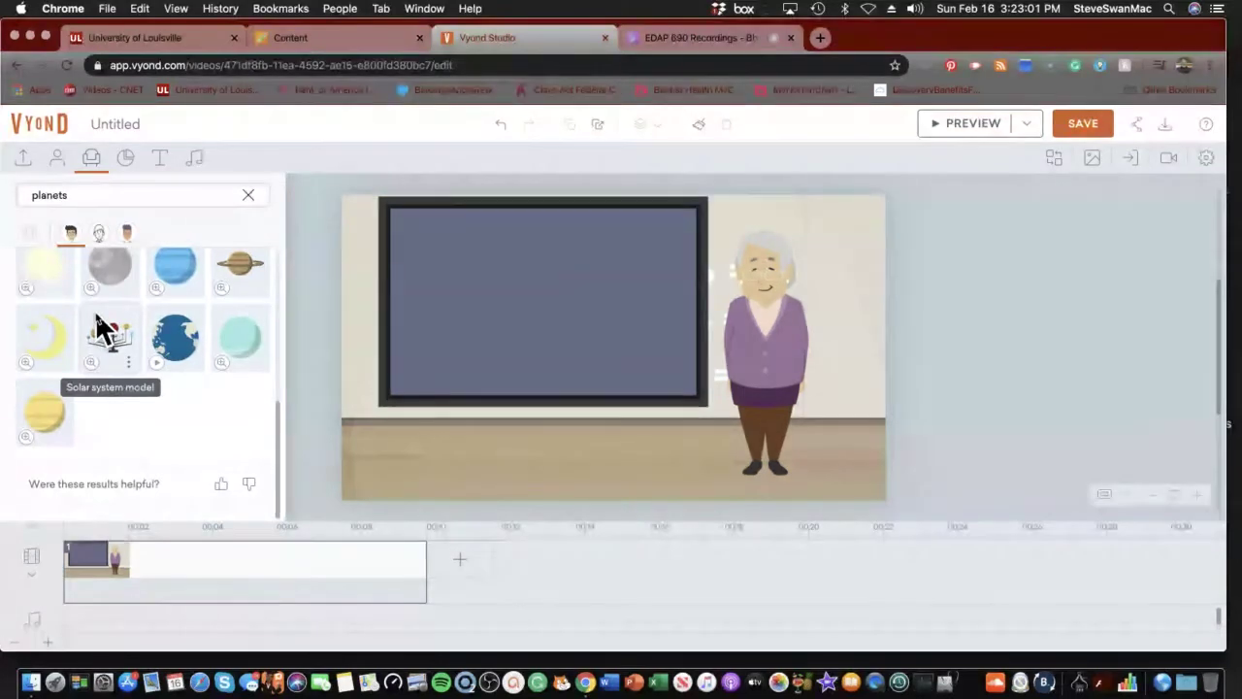
pyautogui.scroll(3, 102, 327)
pyautogui.scroll(3, 107, 327)
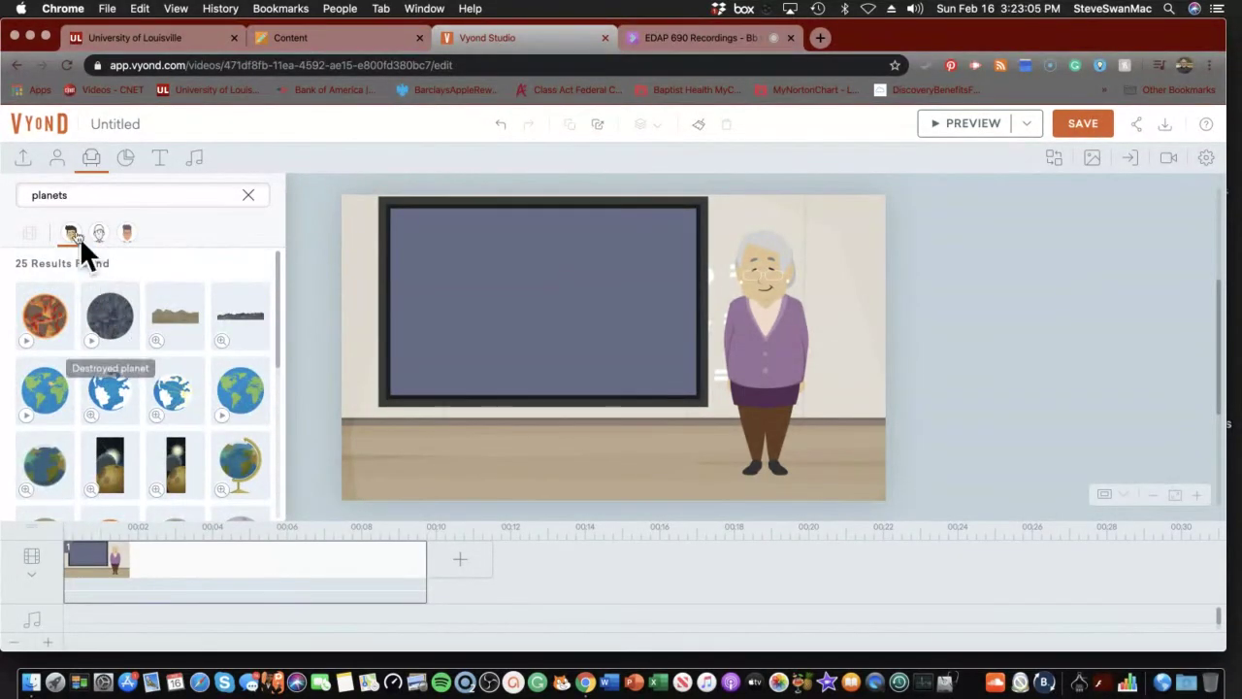
# Open the imported assets library and check both the items used in this video and the uploaded files.
pyautogui.click(23, 161)
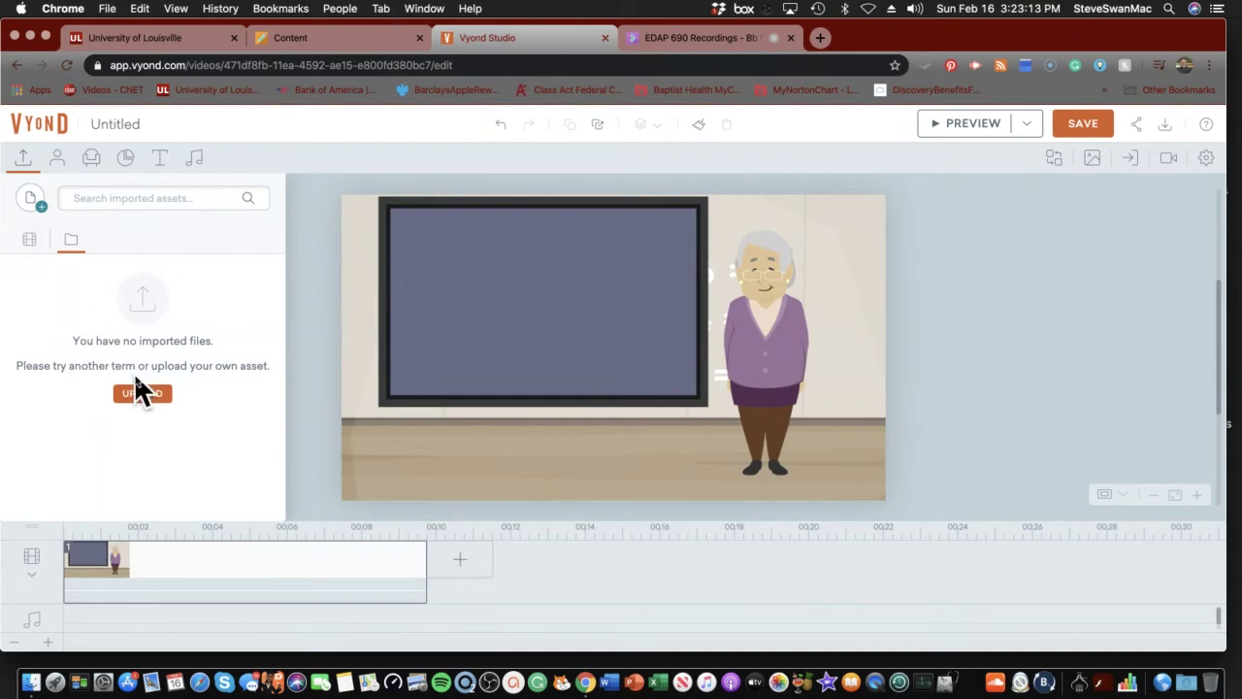
pyautogui.click(30, 241)
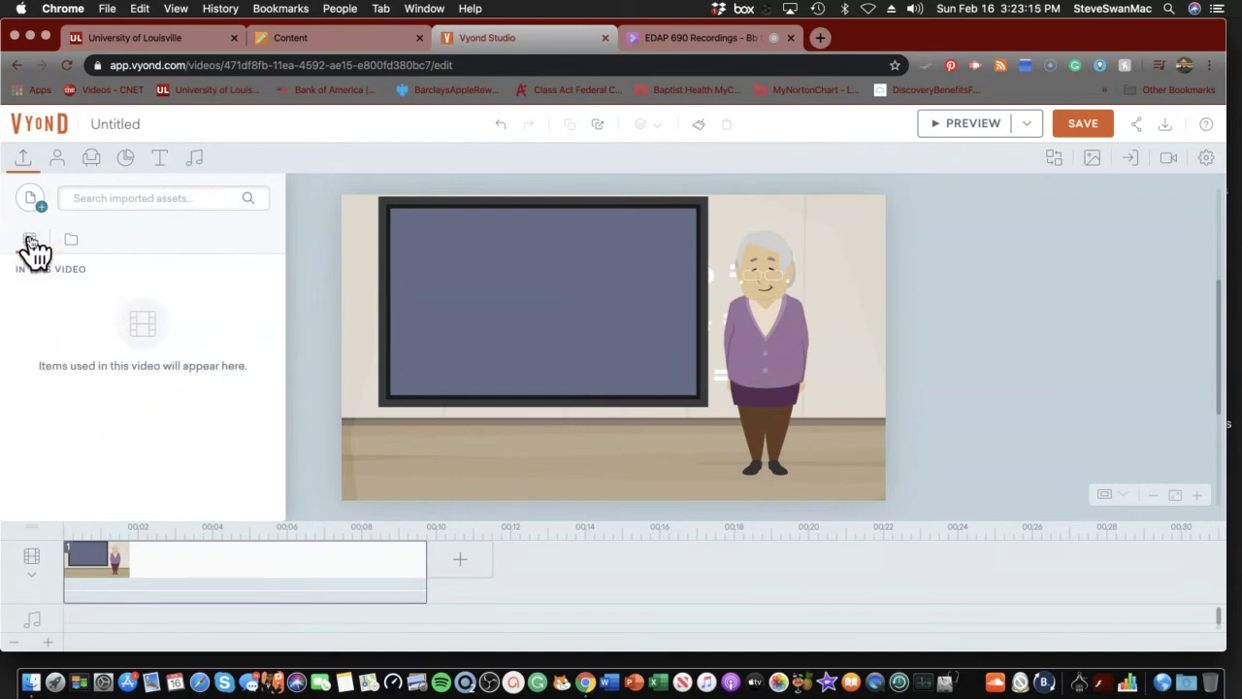
pyautogui.click(70, 242)
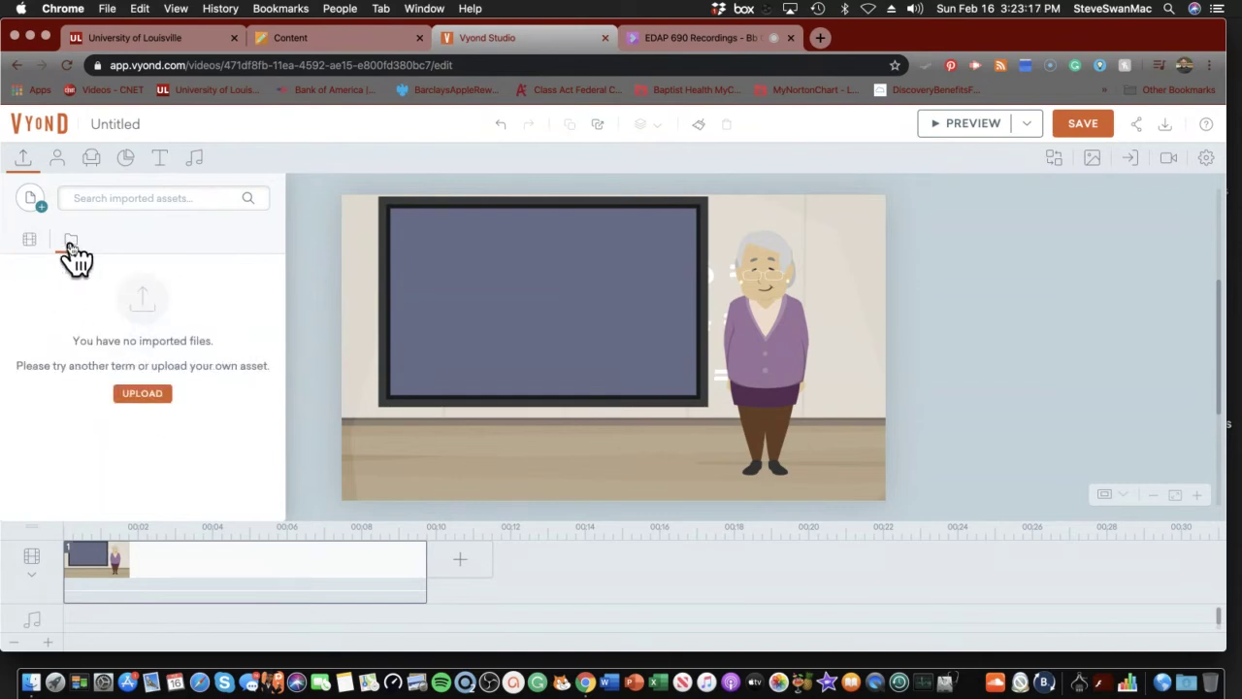
# Look through the EDAP 690 folder for a planet image to upload, and close the file chooser without selecting anything.
pyautogui.click(141, 393)
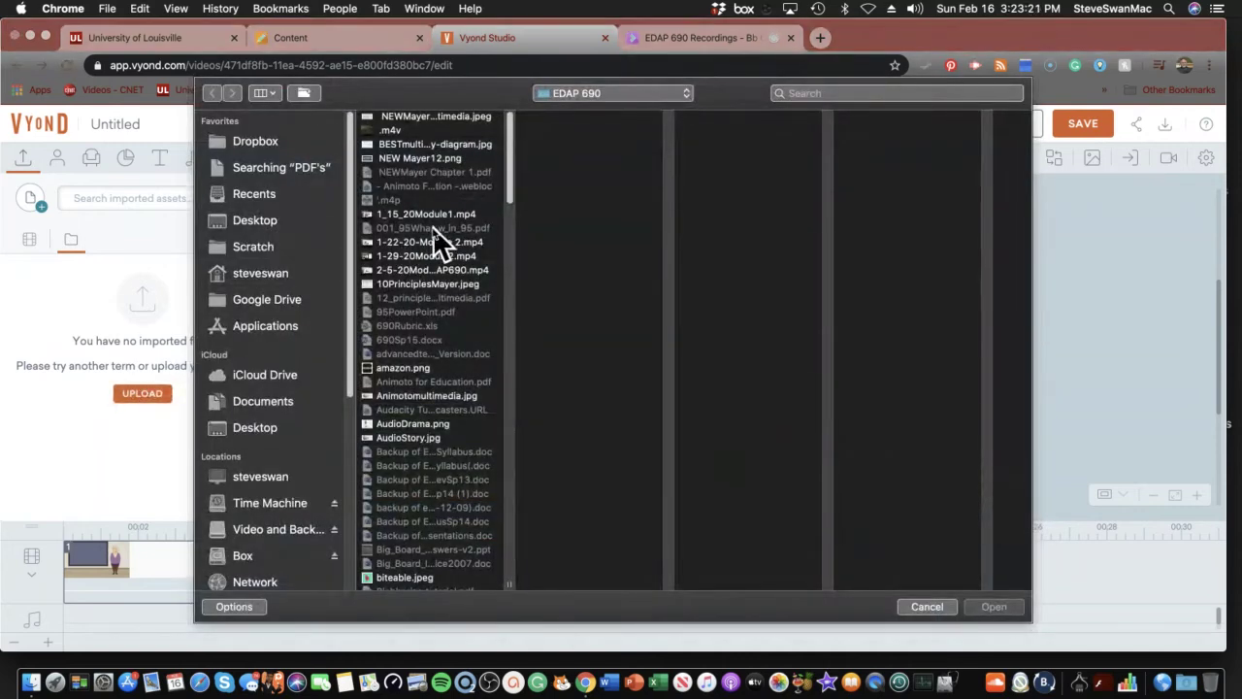
pyautogui.scroll(-15, 405, 275)
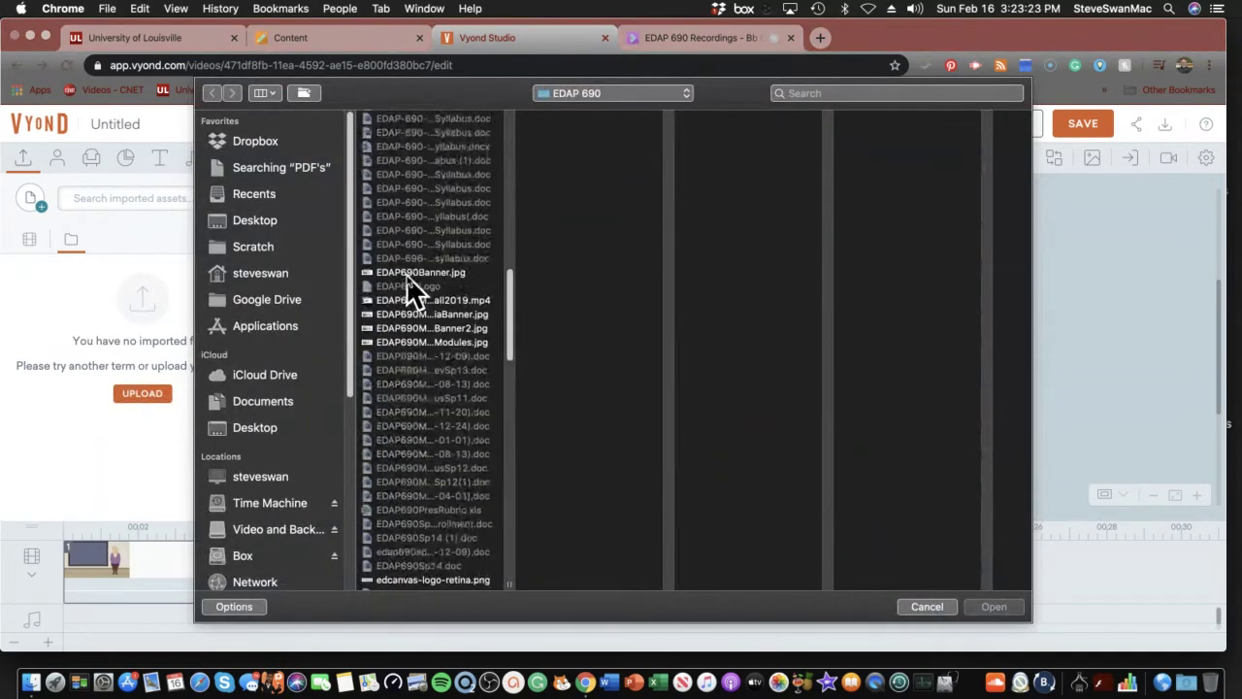
pyautogui.scroll(-5, 407, 274)
pyautogui.scroll(-5, 408, 277)
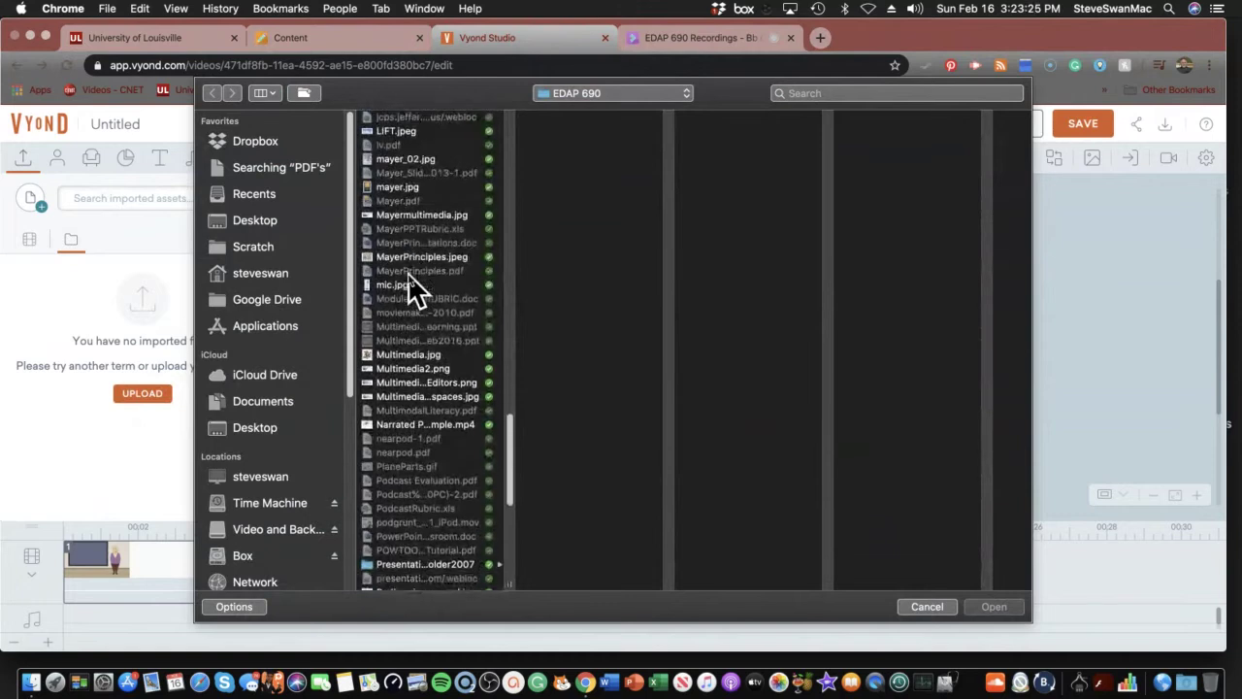
pyautogui.scroll(-1, 408, 275)
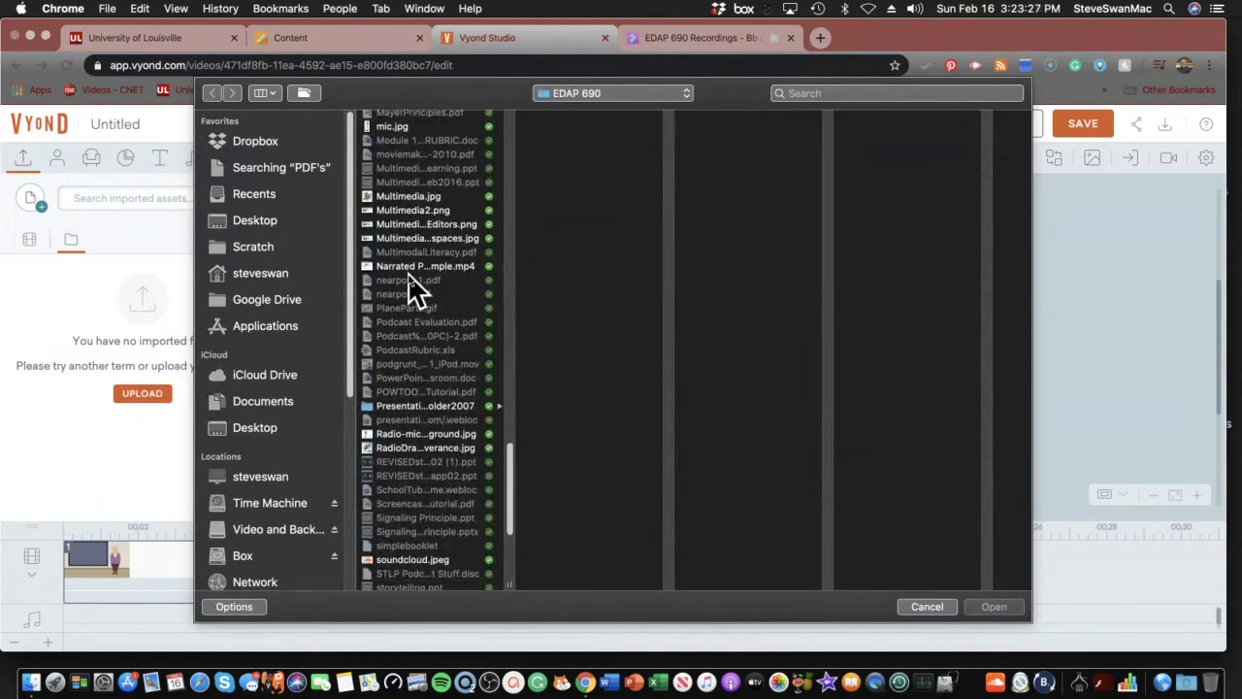
pyautogui.scroll(-5, 412, 277)
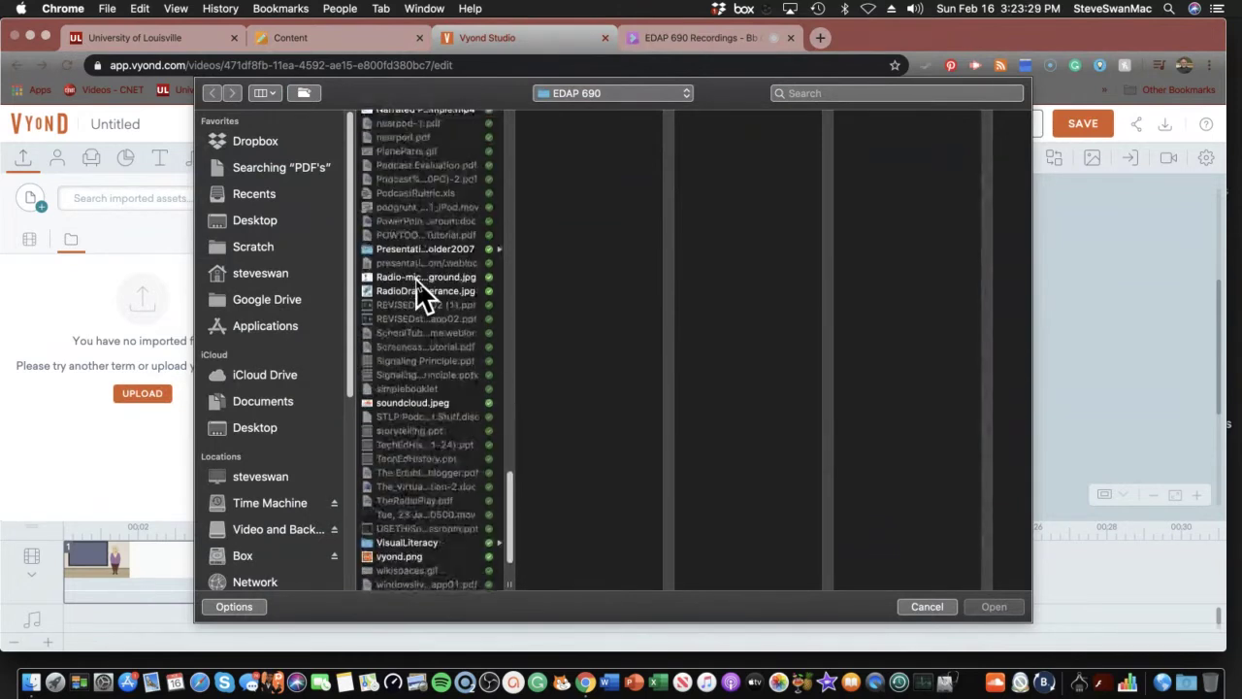
pyautogui.scroll(-3, 416, 277)
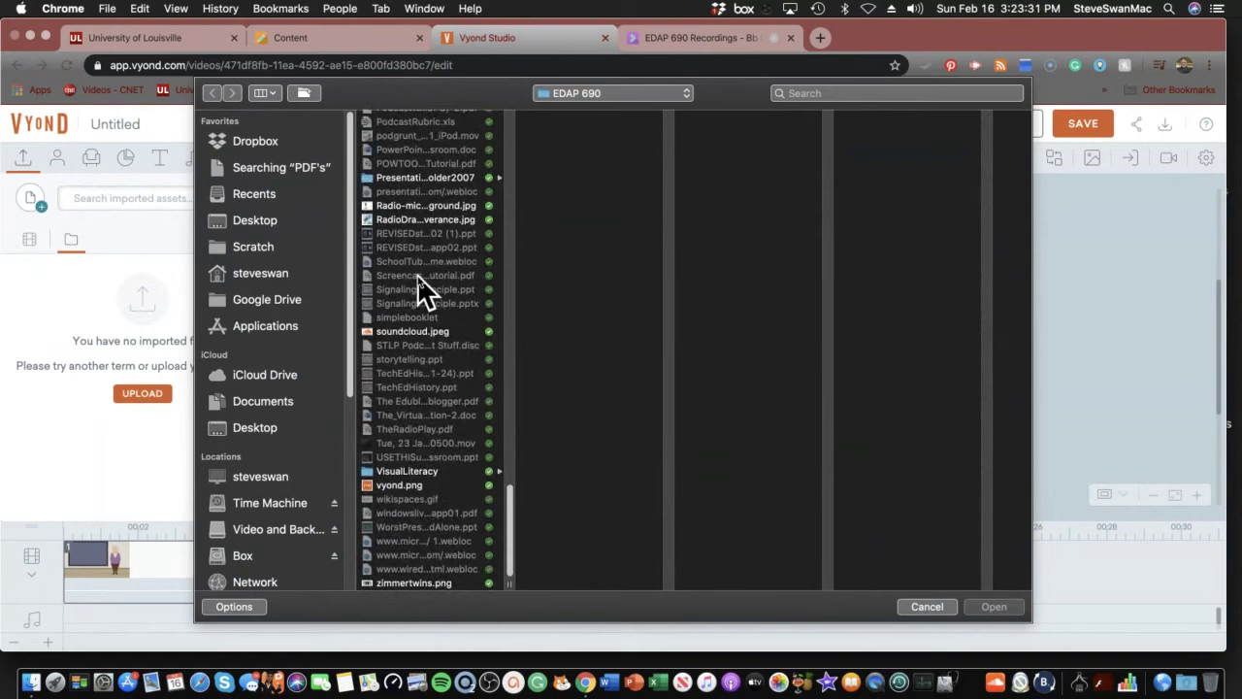
pyautogui.scroll(15, 418, 273)
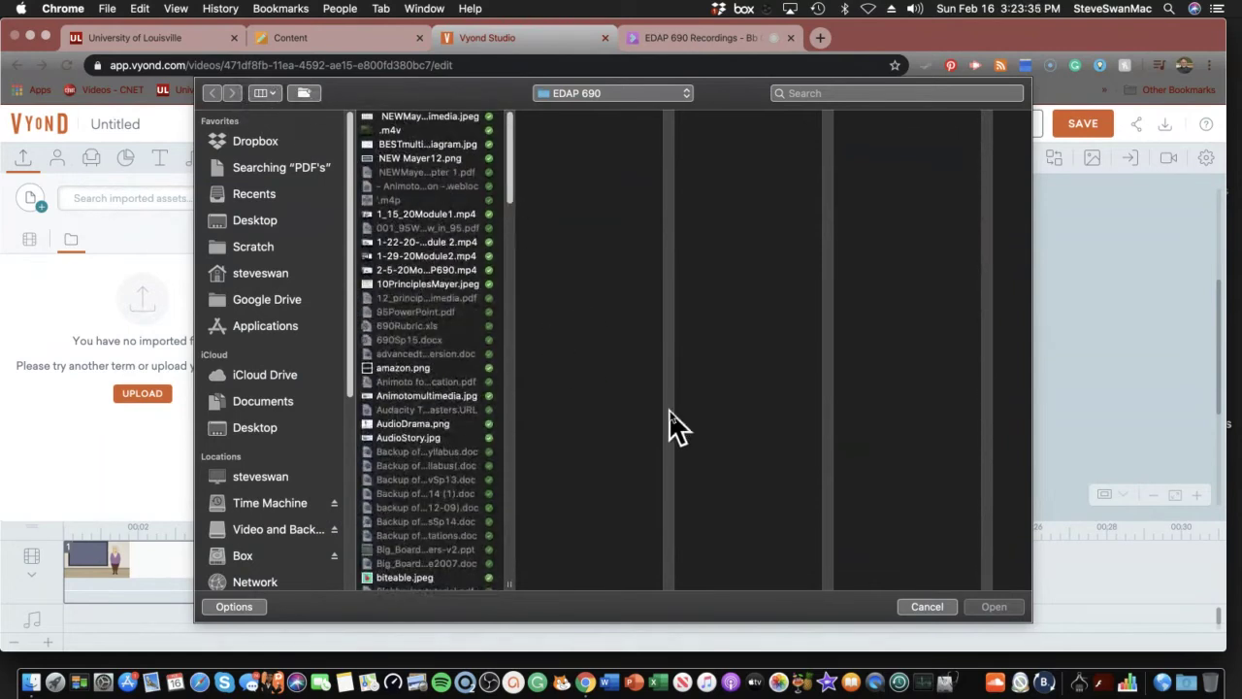
pyautogui.click(927, 606)
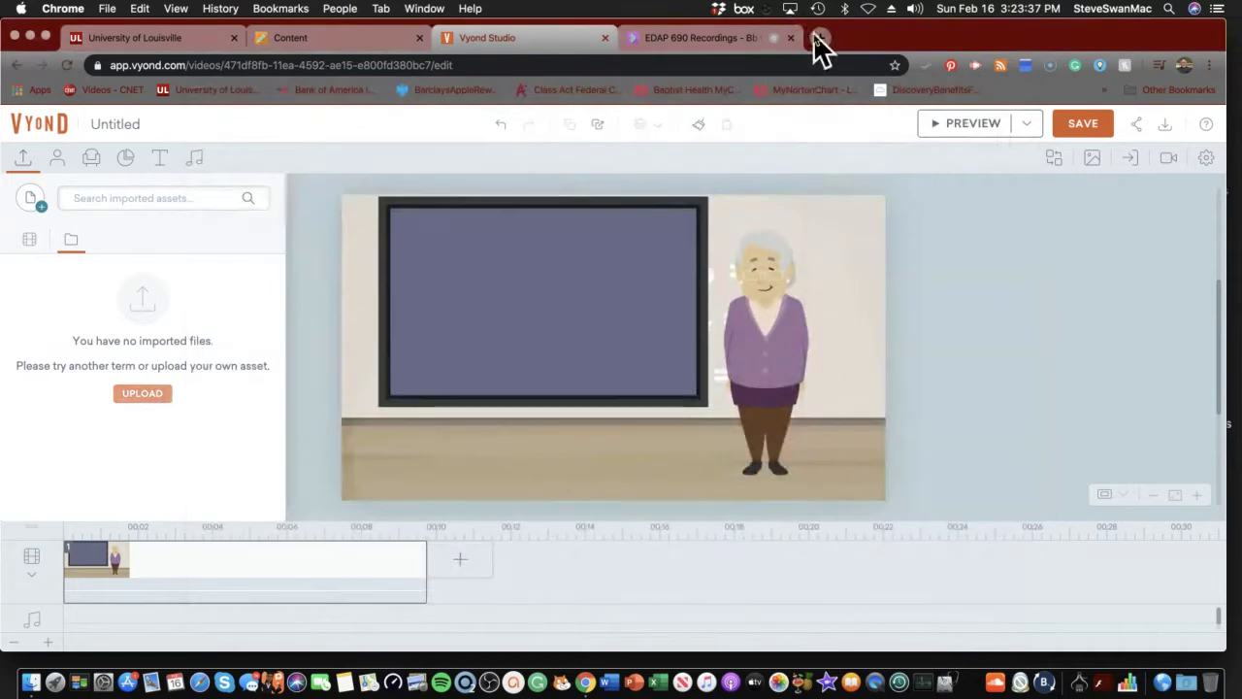
# Search Google for planets in a new browser tab and show the image results.
pyautogui.click(819, 39)
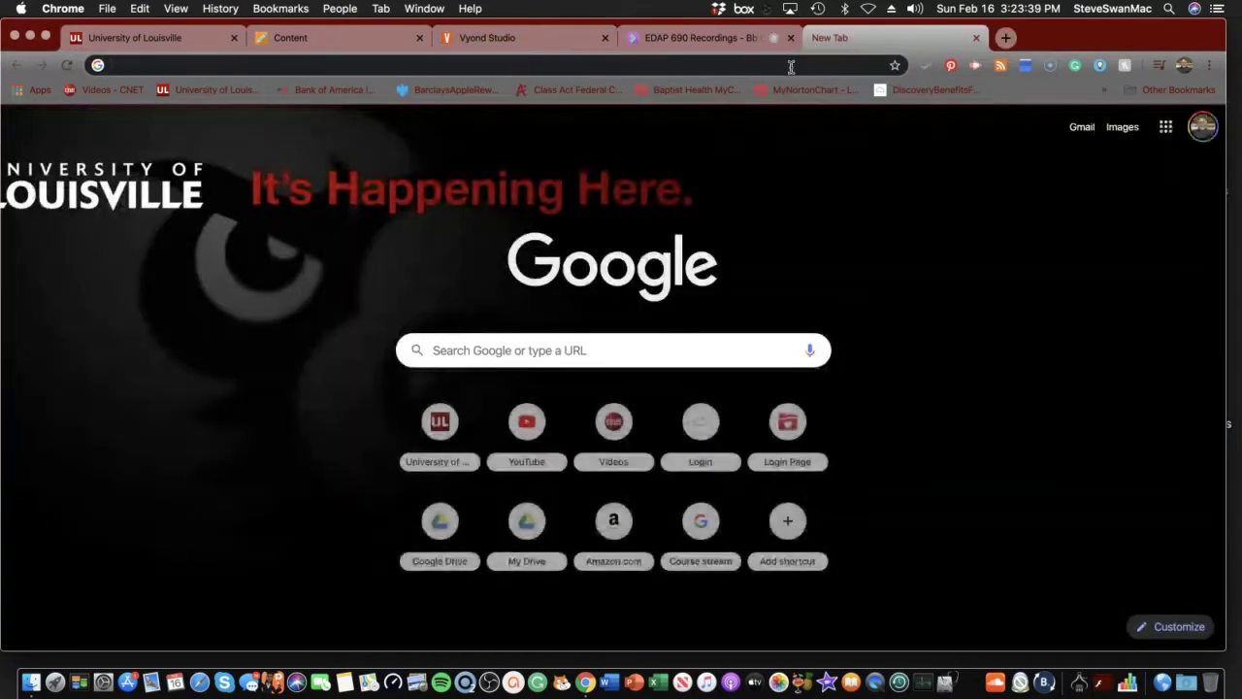
pyautogui.write('plaa')
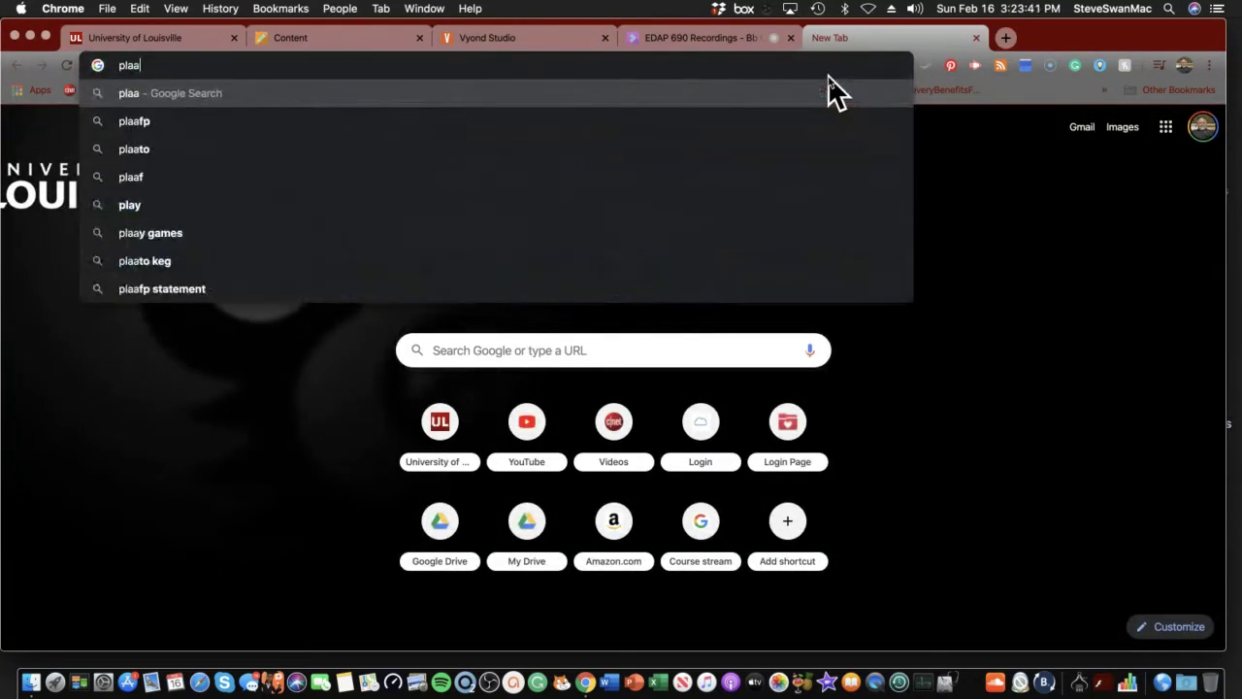
pyautogui.write('nets')
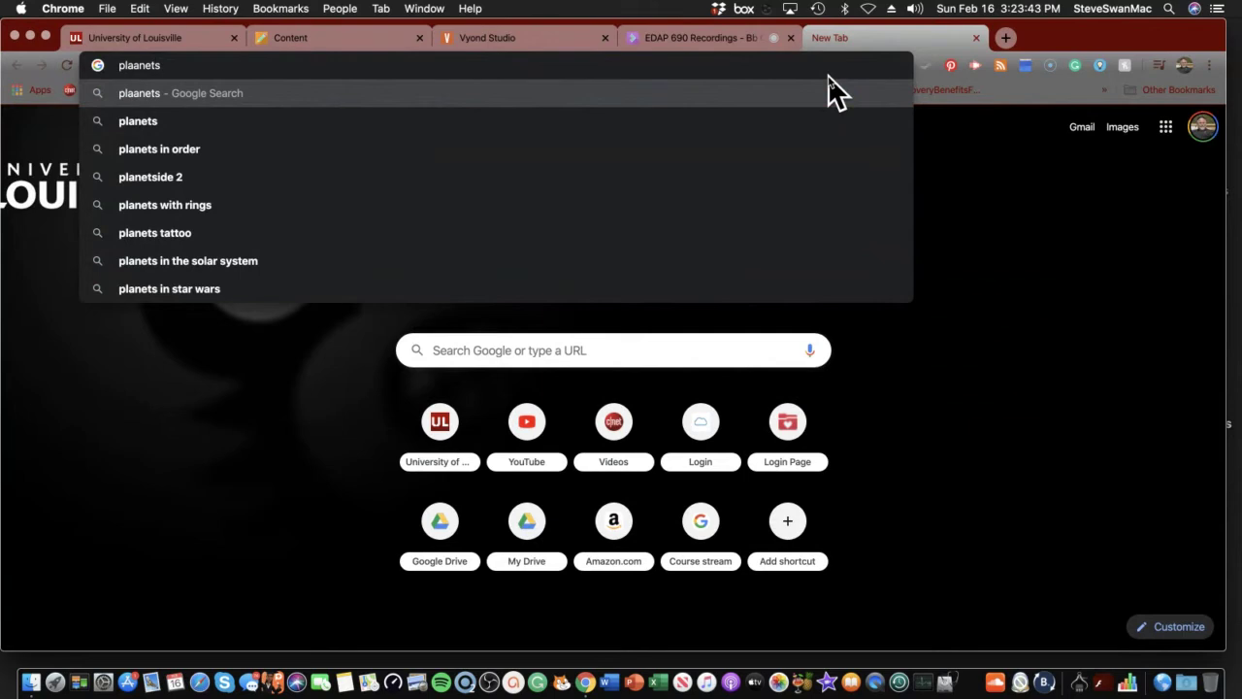
pyautogui.press('Return')
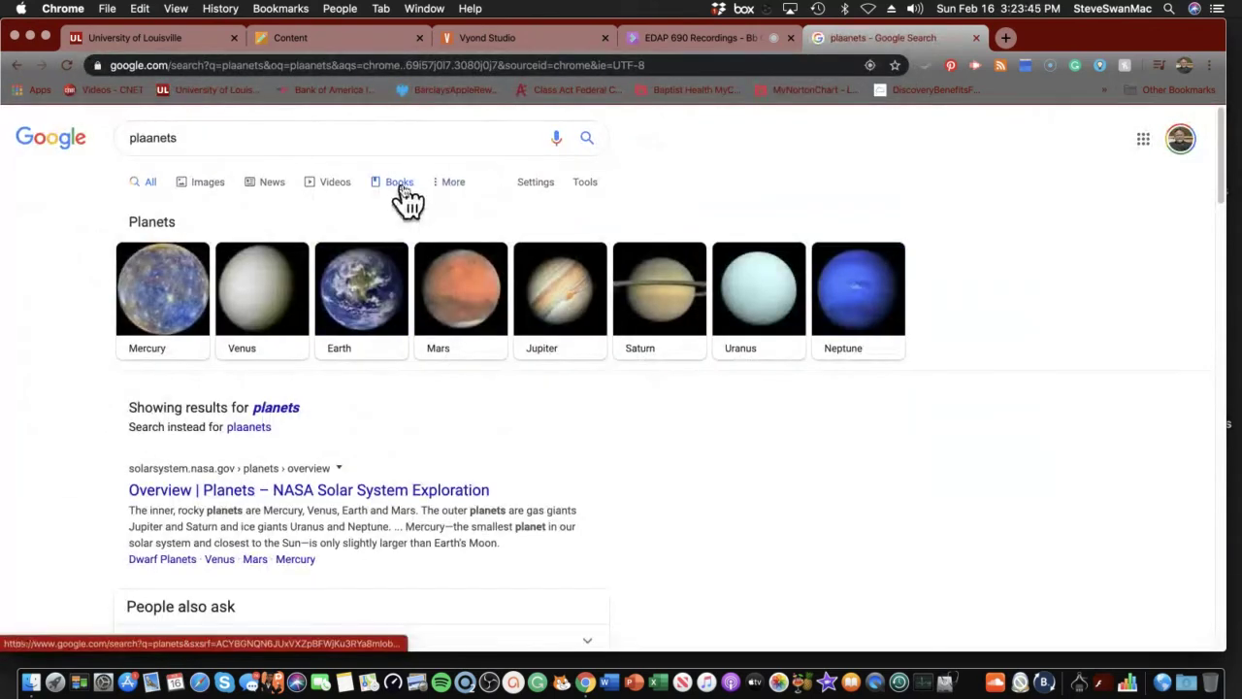
pyautogui.click(204, 181)
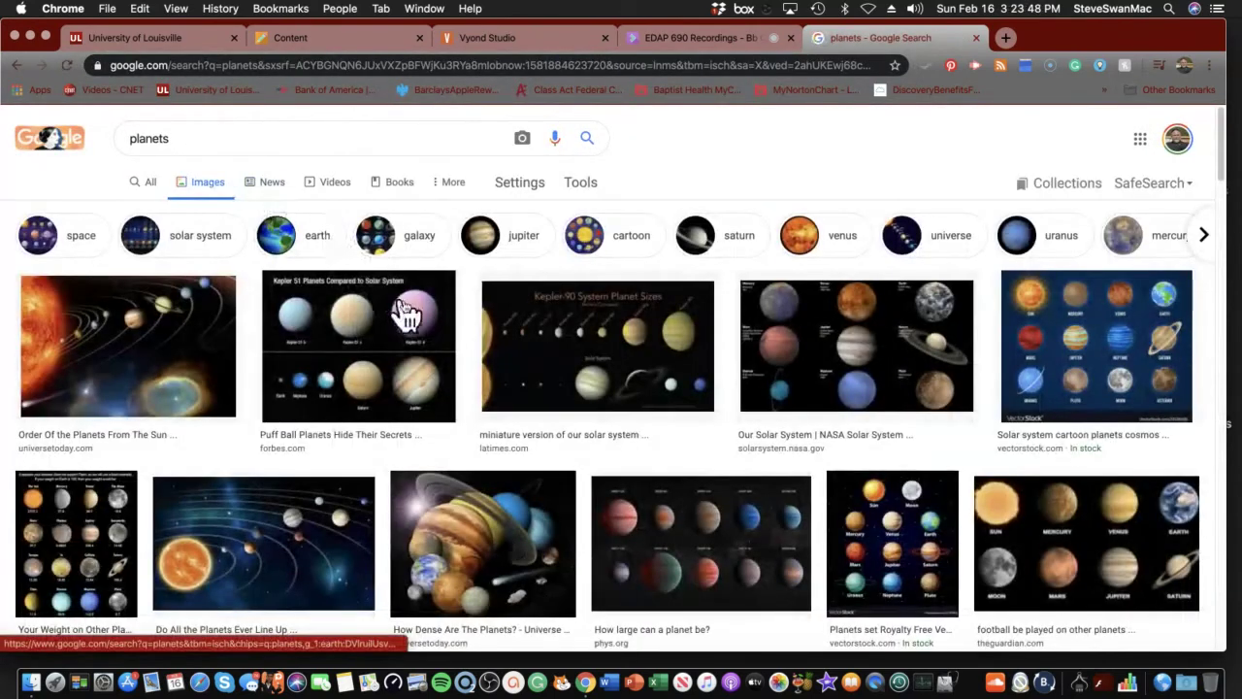
# Save the "Kepler 51 Planets Compared to Solar System" image as planets.jpeg in the EDAP 690 folder.
pyautogui.moveTo(396, 366)
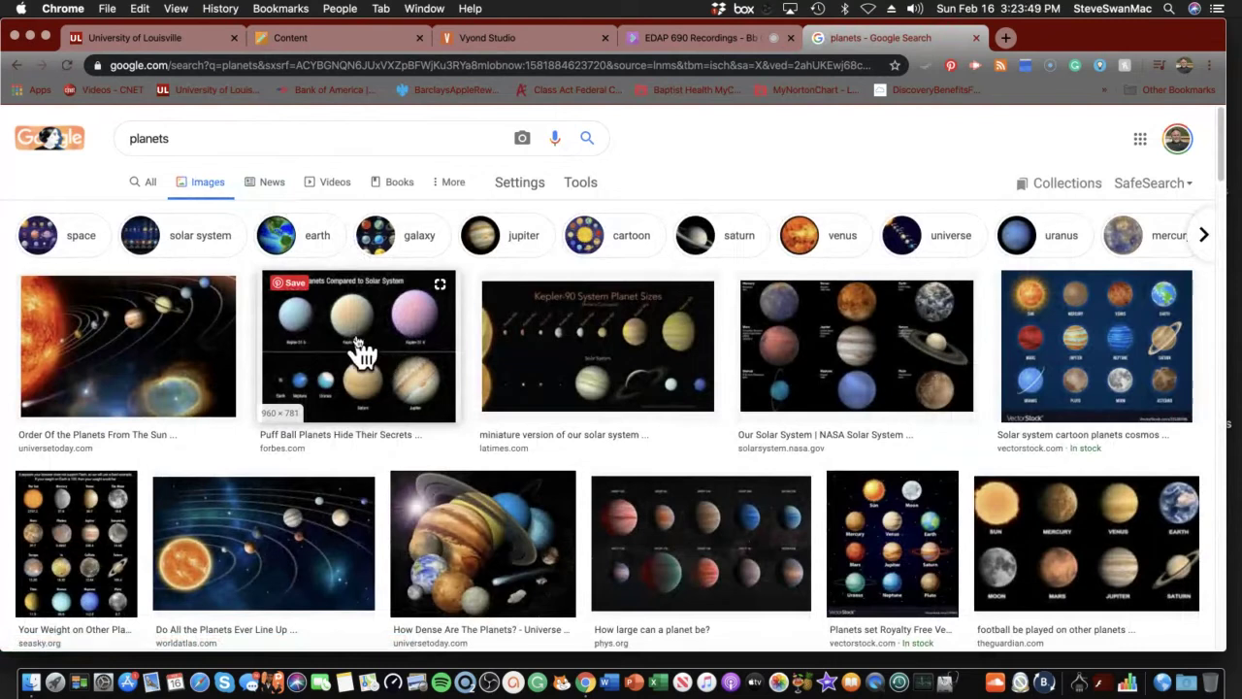
pyautogui.rightClick(358, 335)
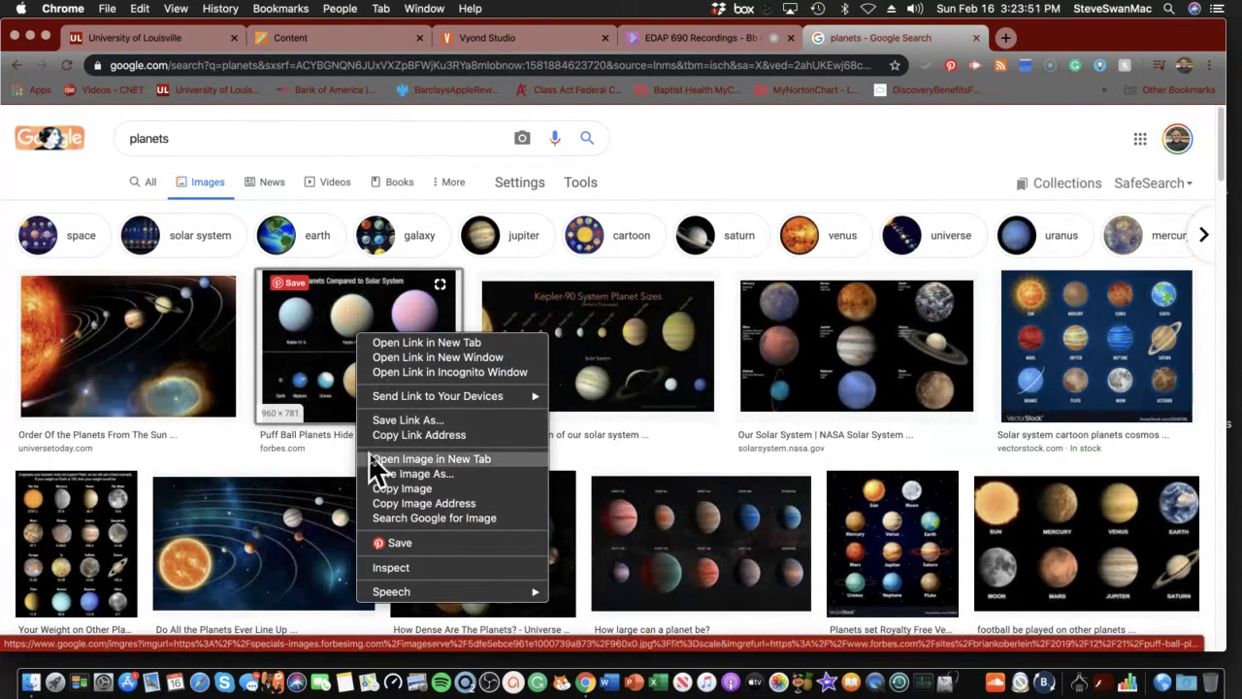
pyautogui.press('Escape')
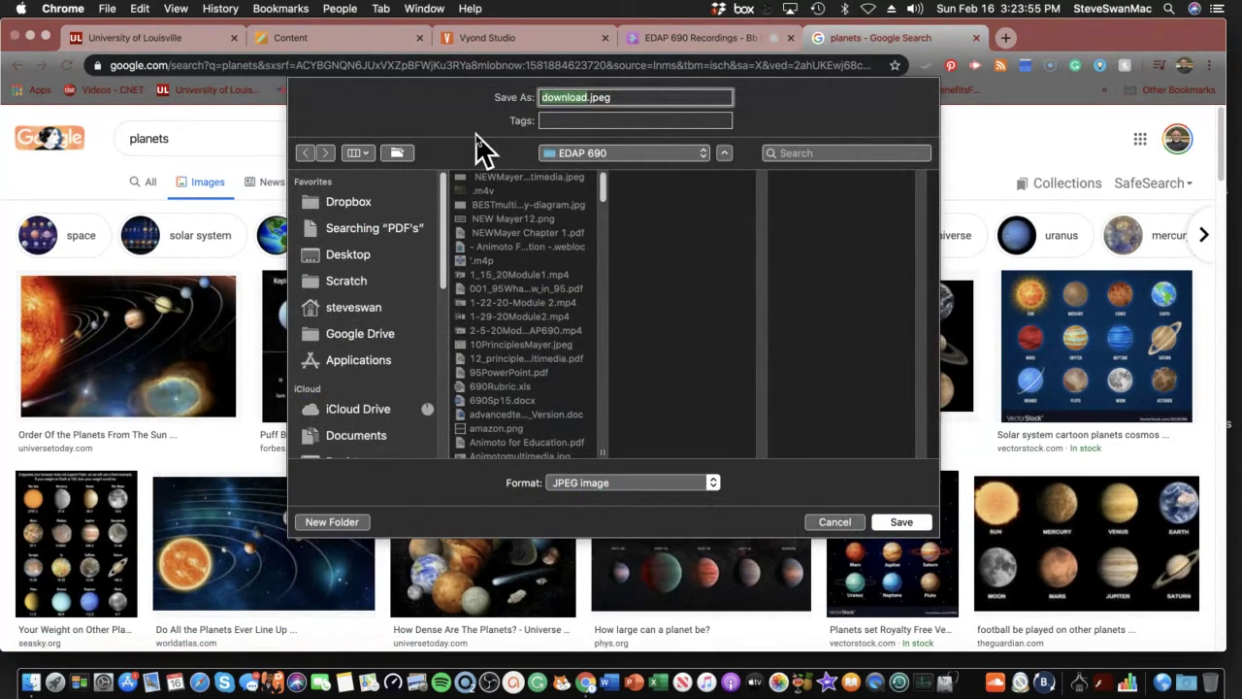
pyautogui.write('planets')
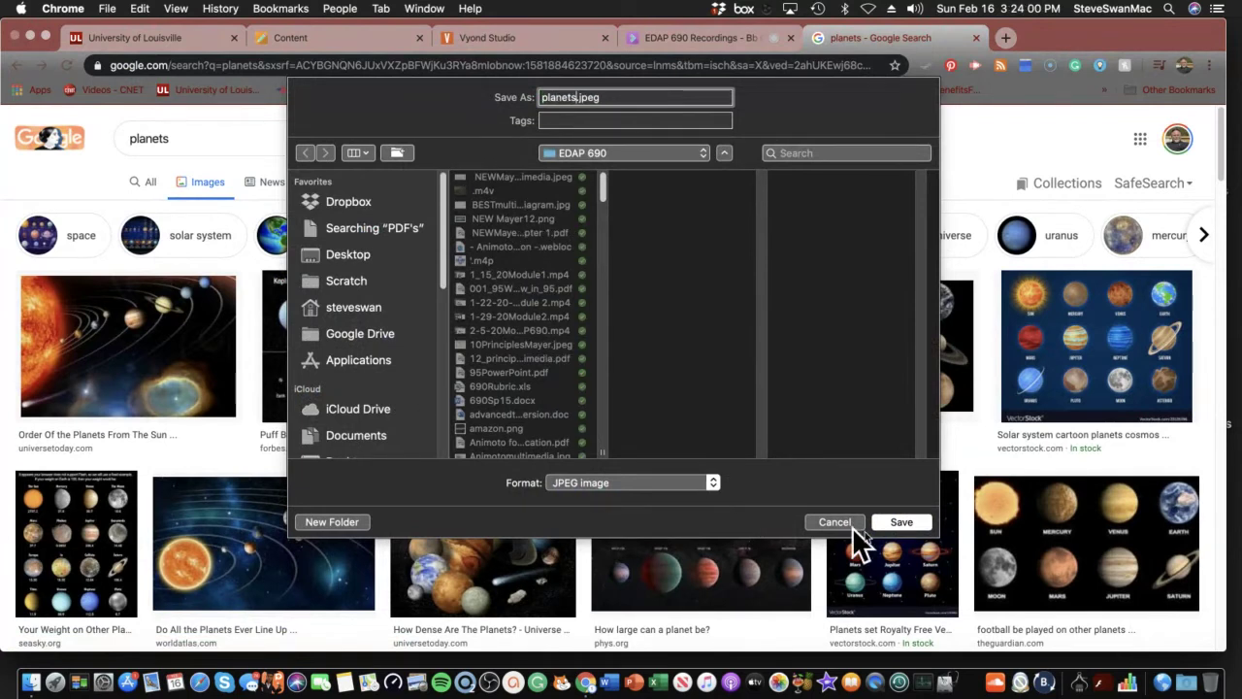
pyautogui.click(912, 524)
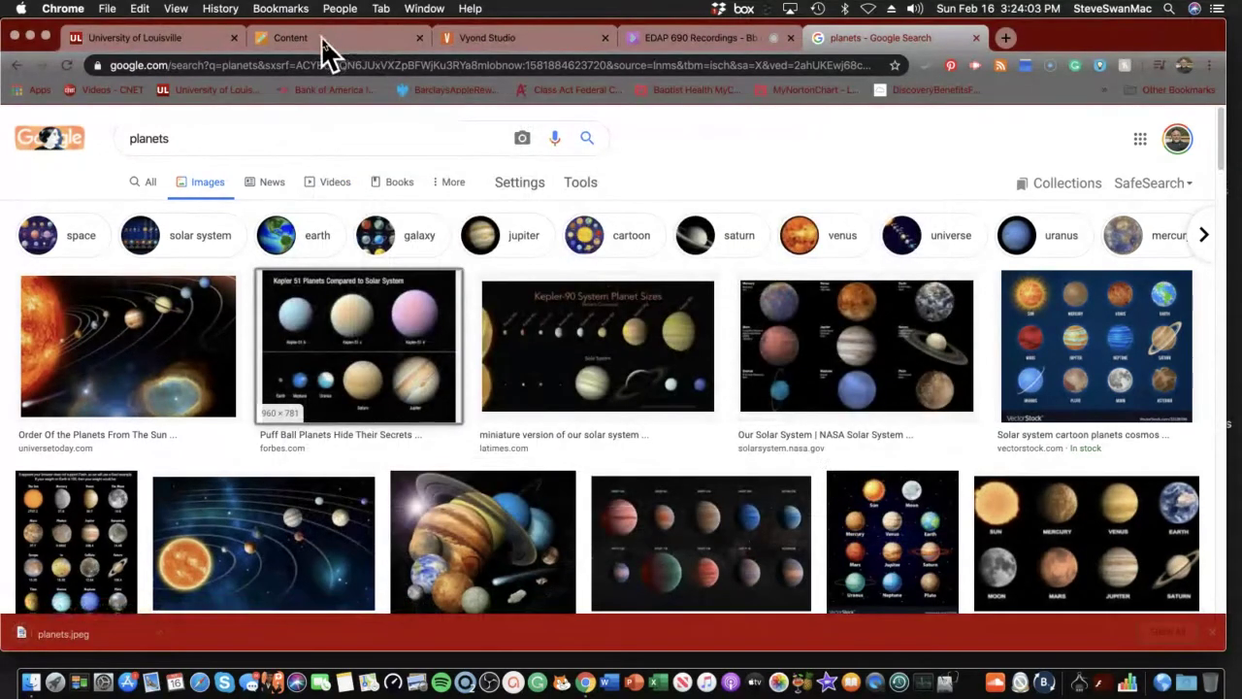
# Switch back to Vyond Studio and upload planets.jpeg from the EDAP 690 folder to the imported assets.
pyautogui.click(482, 37)
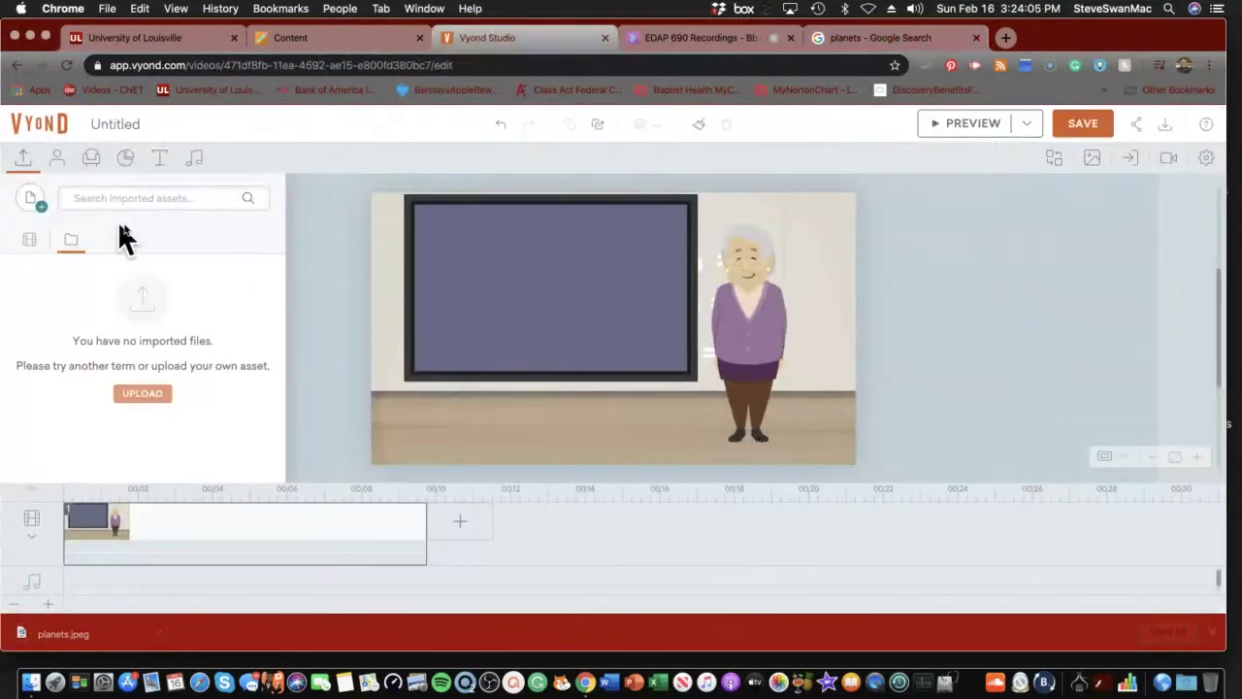
pyautogui.click(137, 396)
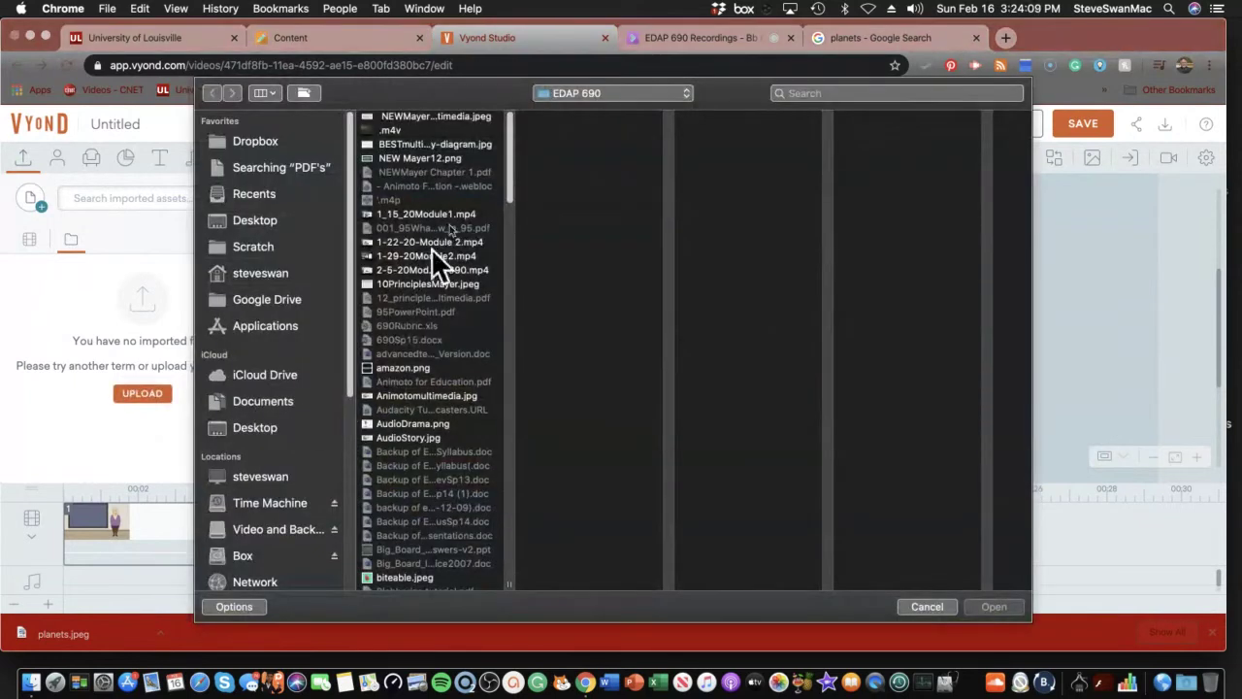
pyautogui.moveTo(511, 181); pyautogui.dragTo(505, 497)
pyautogui.click(400, 415)
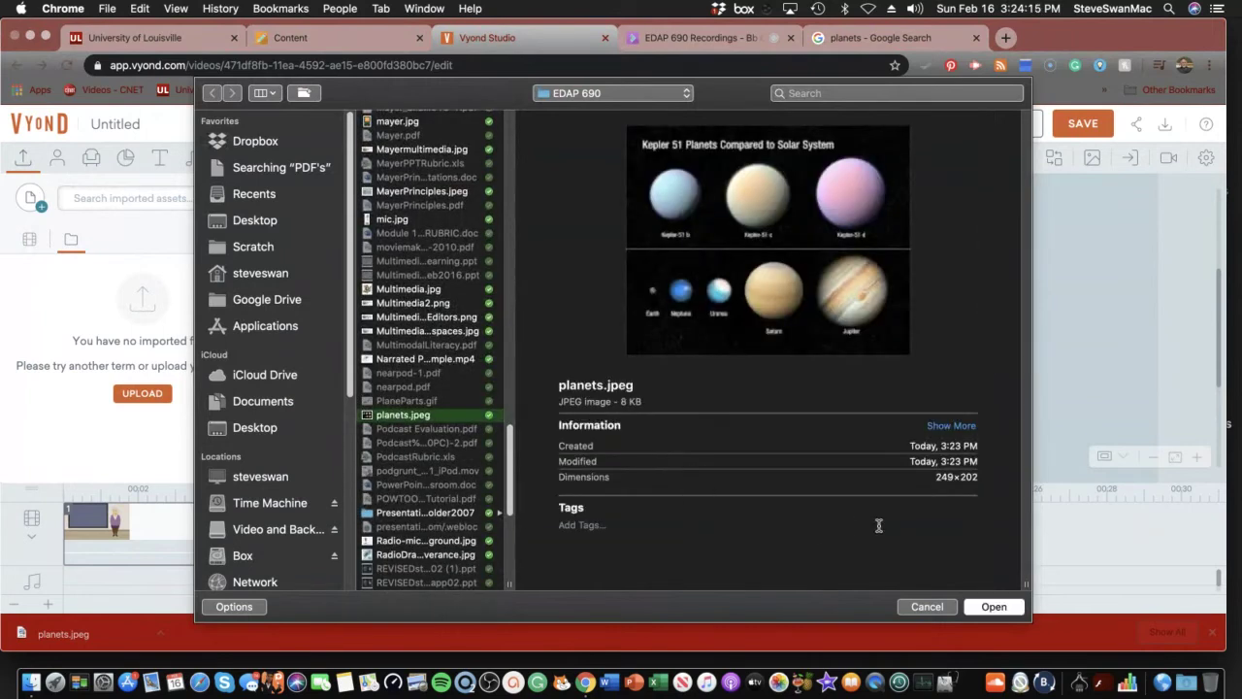
pyautogui.click(989, 610)
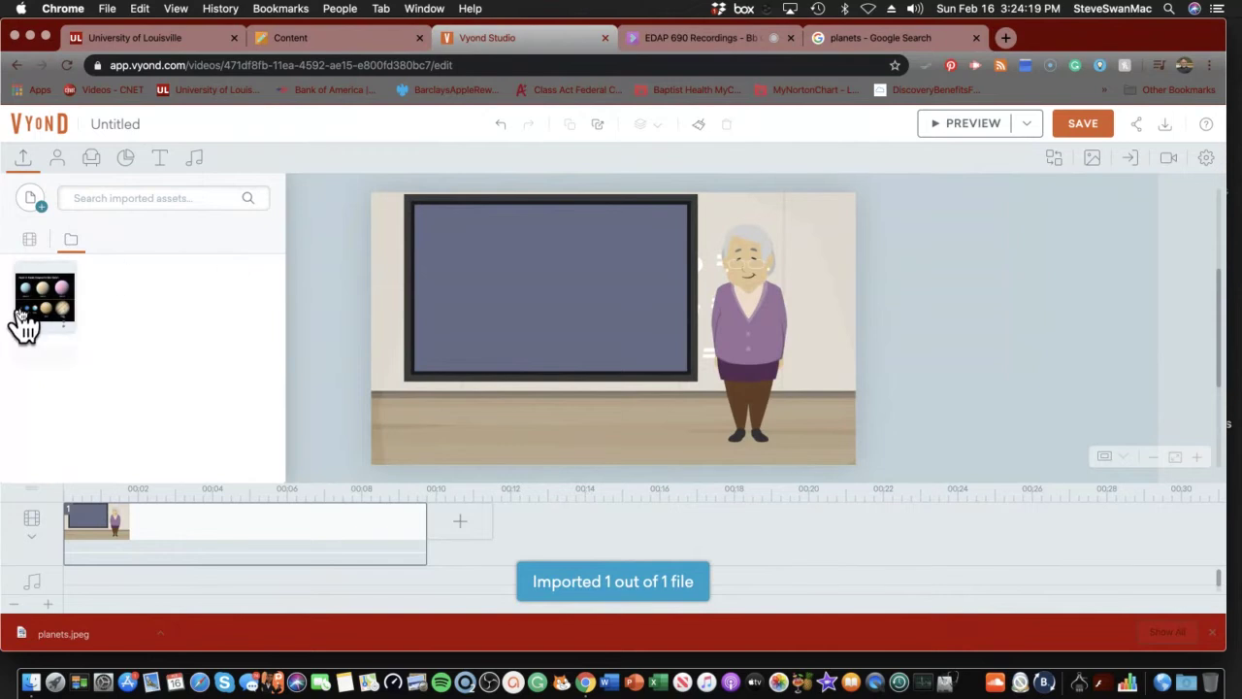
# Place the planets image on the wall screen beside the woman and enlarge it to fill the screen's height.
pyautogui.moveTo(24, 322); pyautogui.dragTo(565, 283)
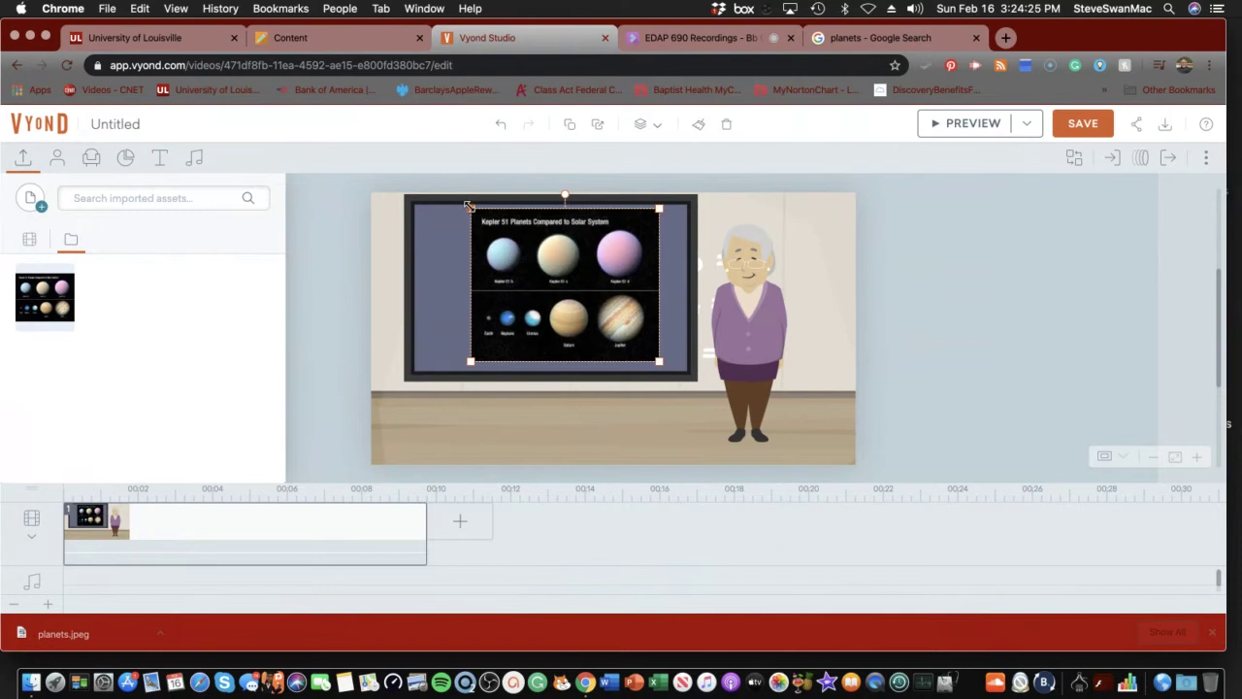
pyautogui.moveTo(467, 207); pyautogui.dragTo(455, 189)
pyautogui.moveTo(463, 244)
pyautogui.mouseDown()
pyautogui.moveTo(455, 268)
pyautogui.moveTo(467, 257)
pyautogui.mouseUp()
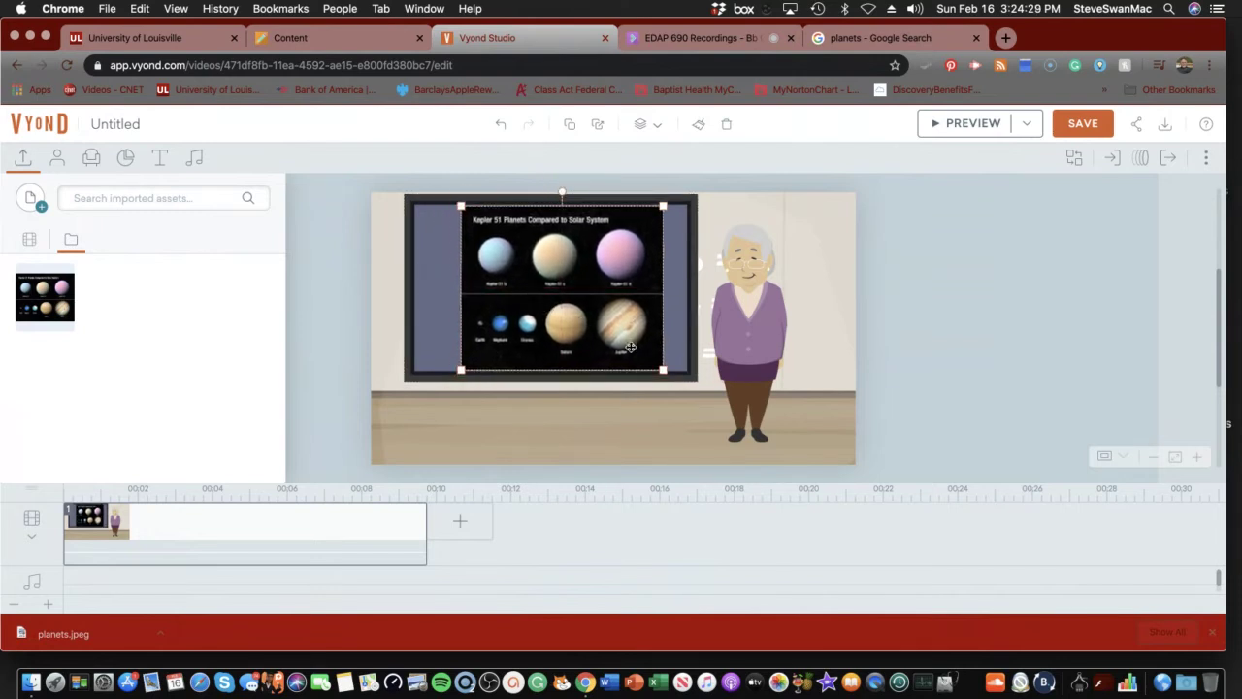
pyautogui.moveTo(663, 369); pyautogui.dragTo(667, 373)
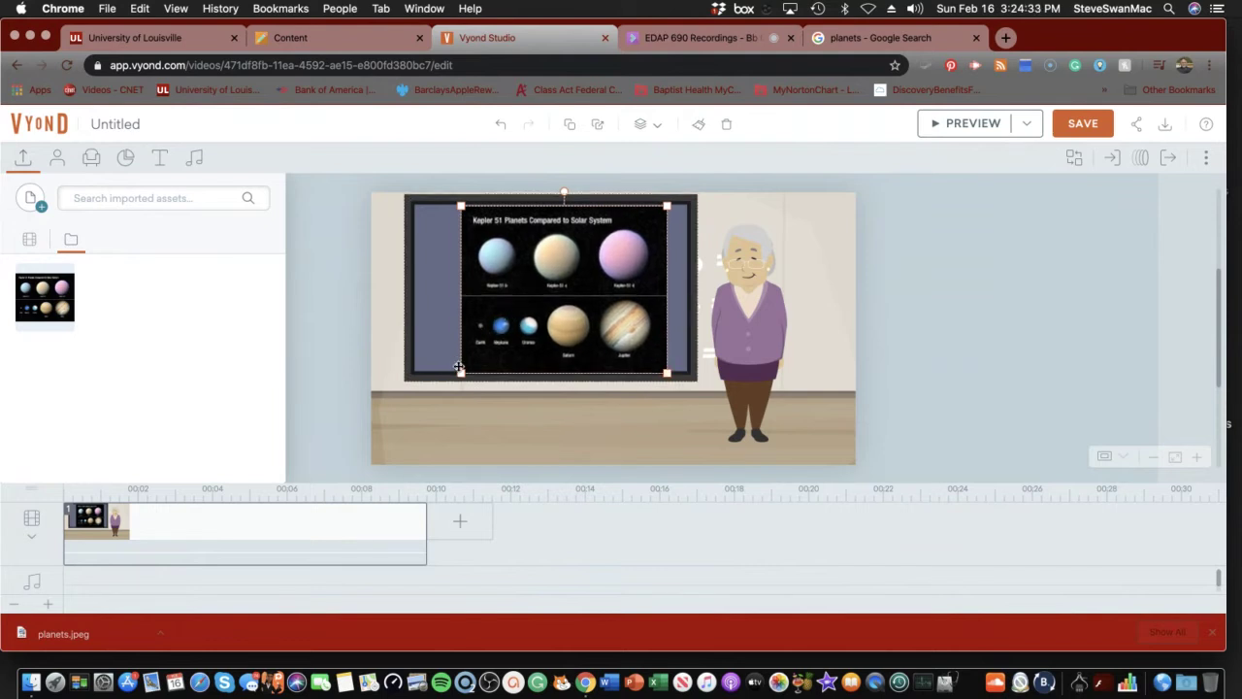
# Enlarge the planets image slightly from its lower-left corner so it covers more of the wall screen.
pyautogui.moveTo(461, 374); pyautogui.dragTo(457, 378)
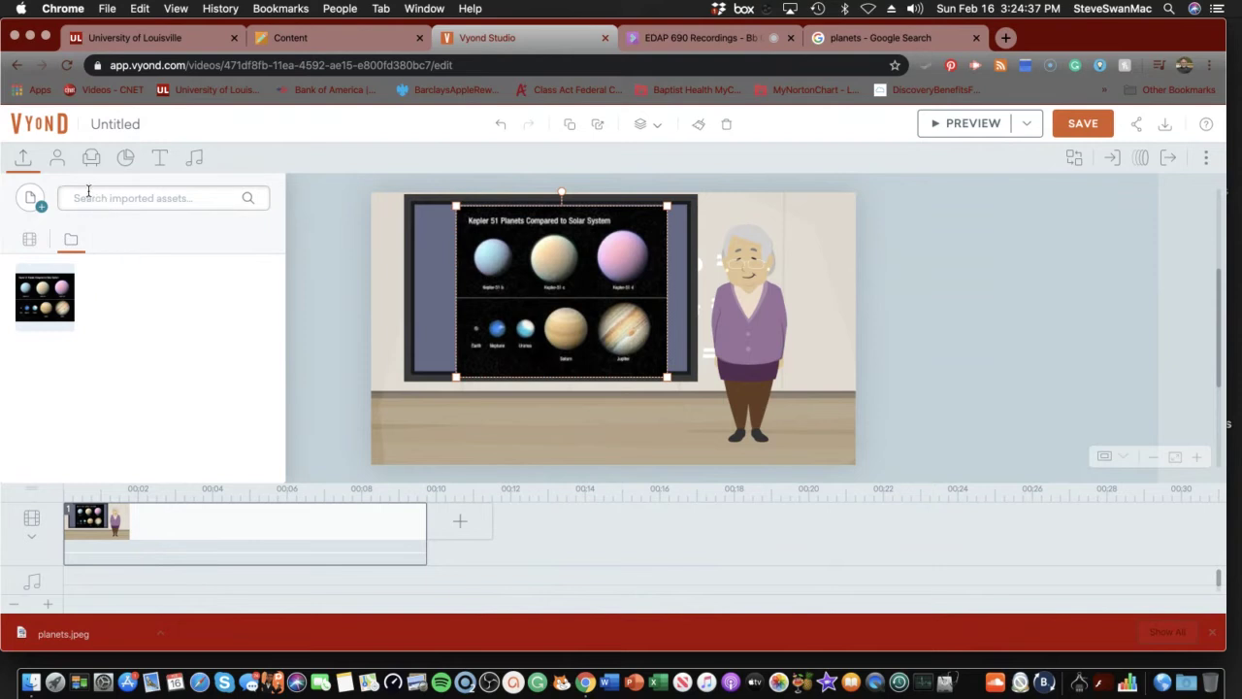
pyautogui.click(90, 161)
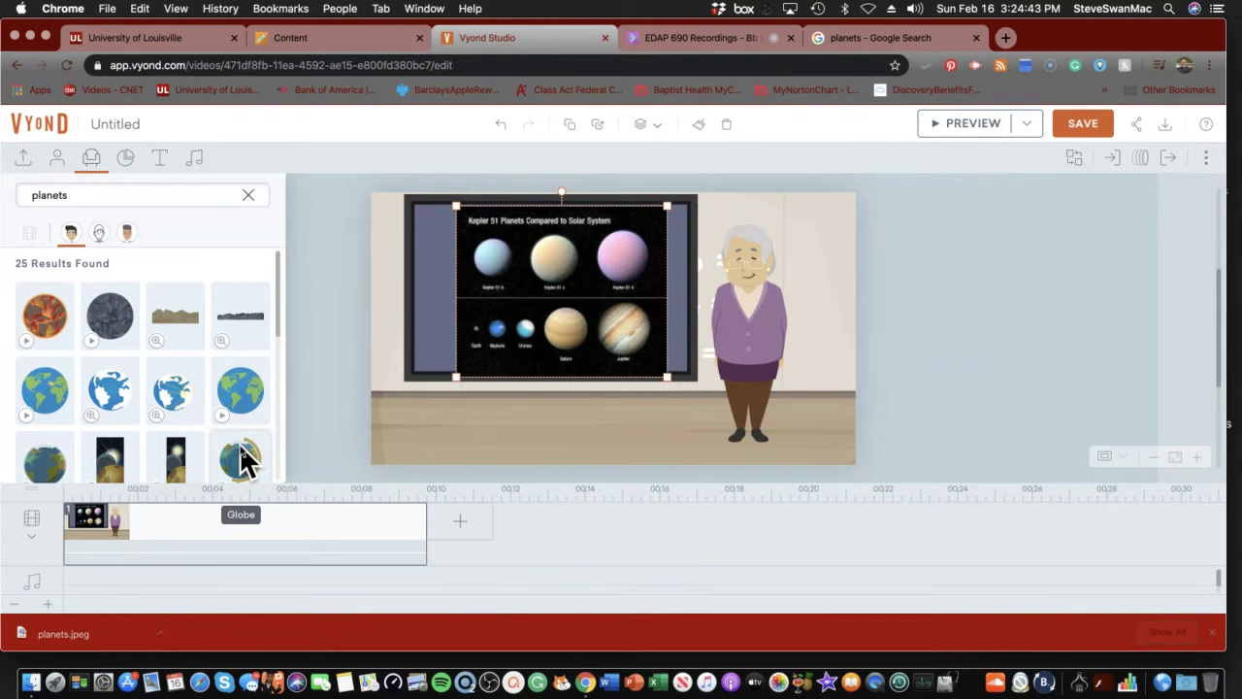
pyautogui.moveTo(243, 460); pyautogui.dragTo(470, 447)
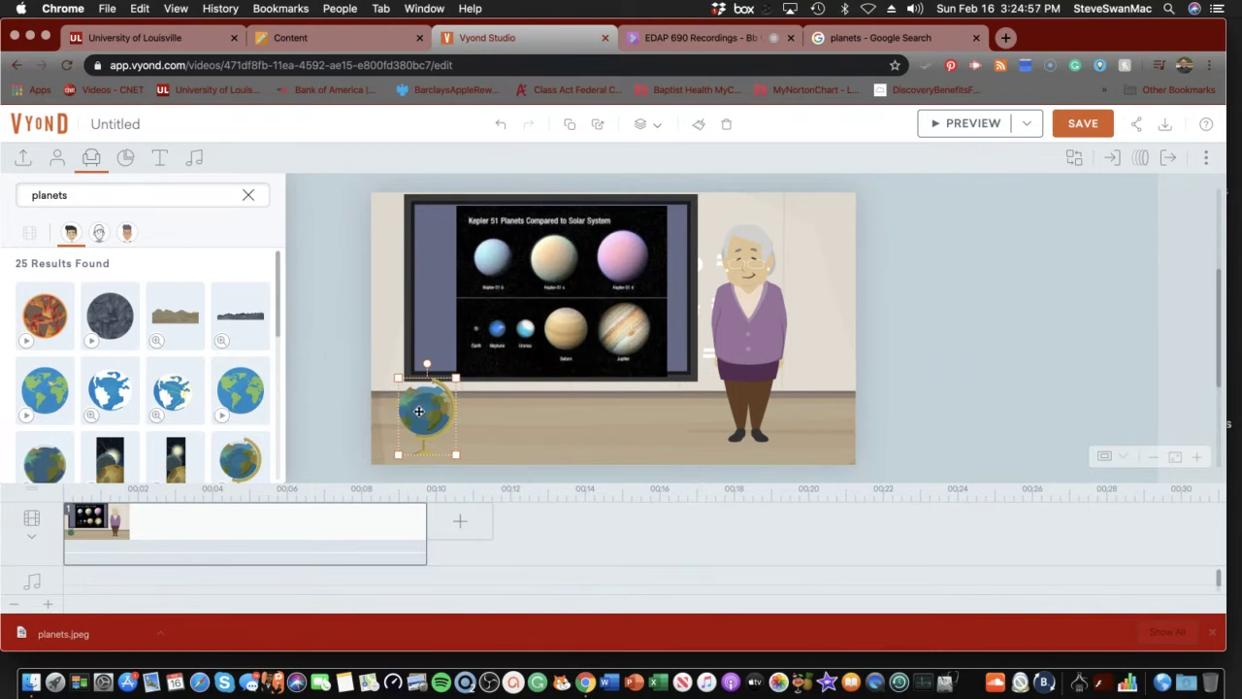
pyautogui.press('Delete')
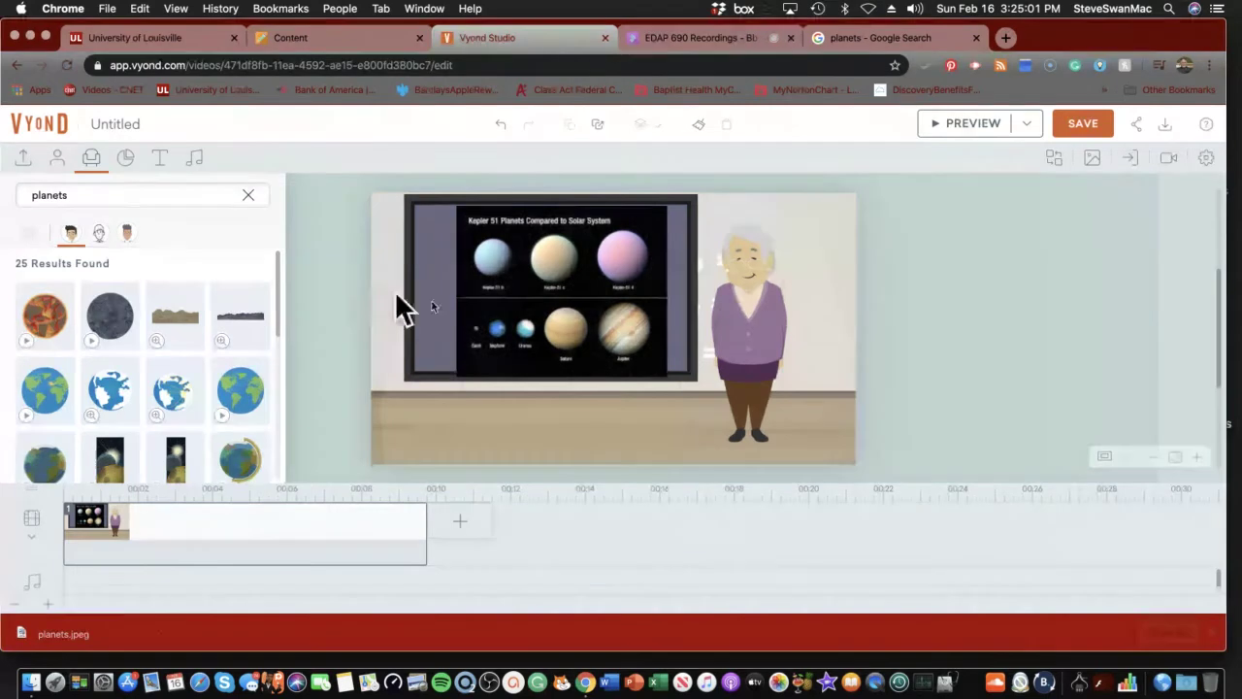
# Set the woman's facial expression to Neutral.
pyautogui.click(746, 331)
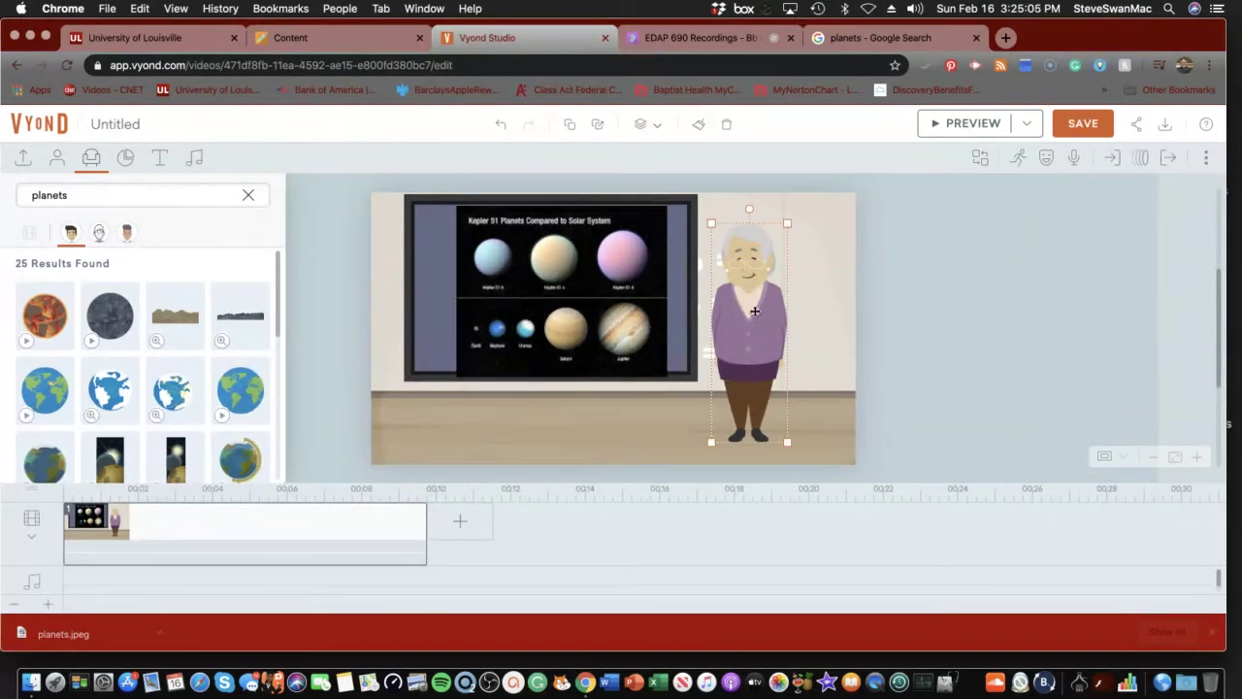
pyautogui.click(1047, 160)
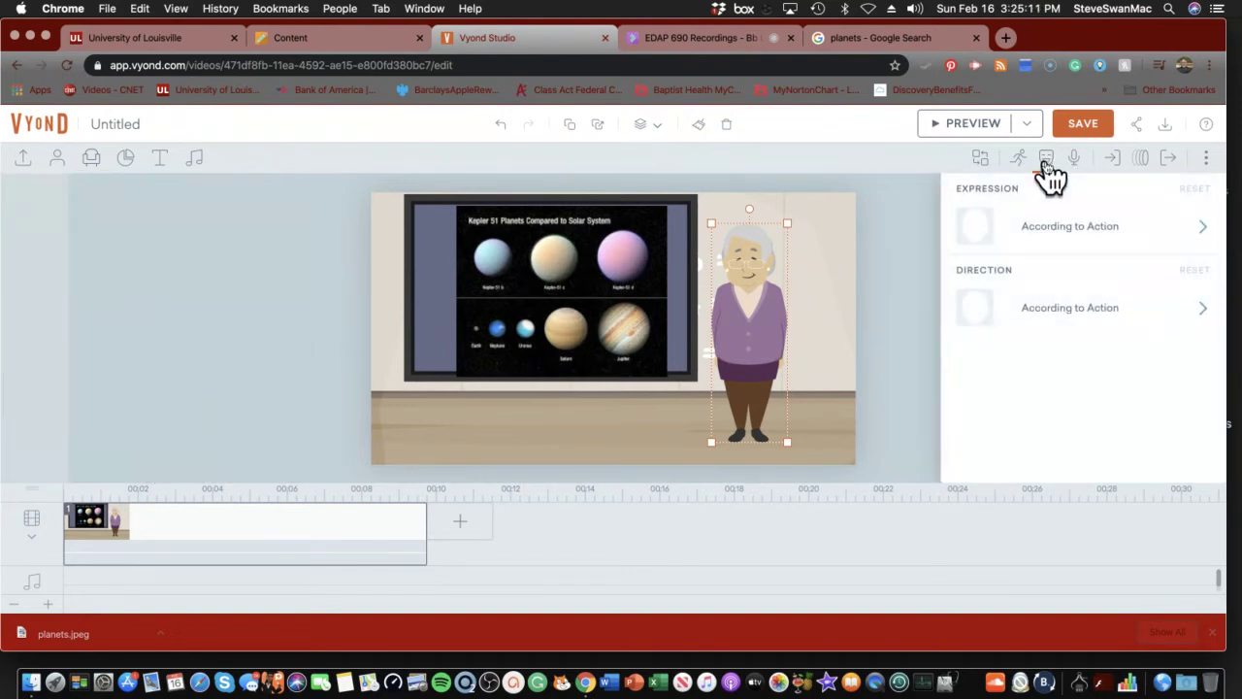
pyautogui.click(1033, 242)
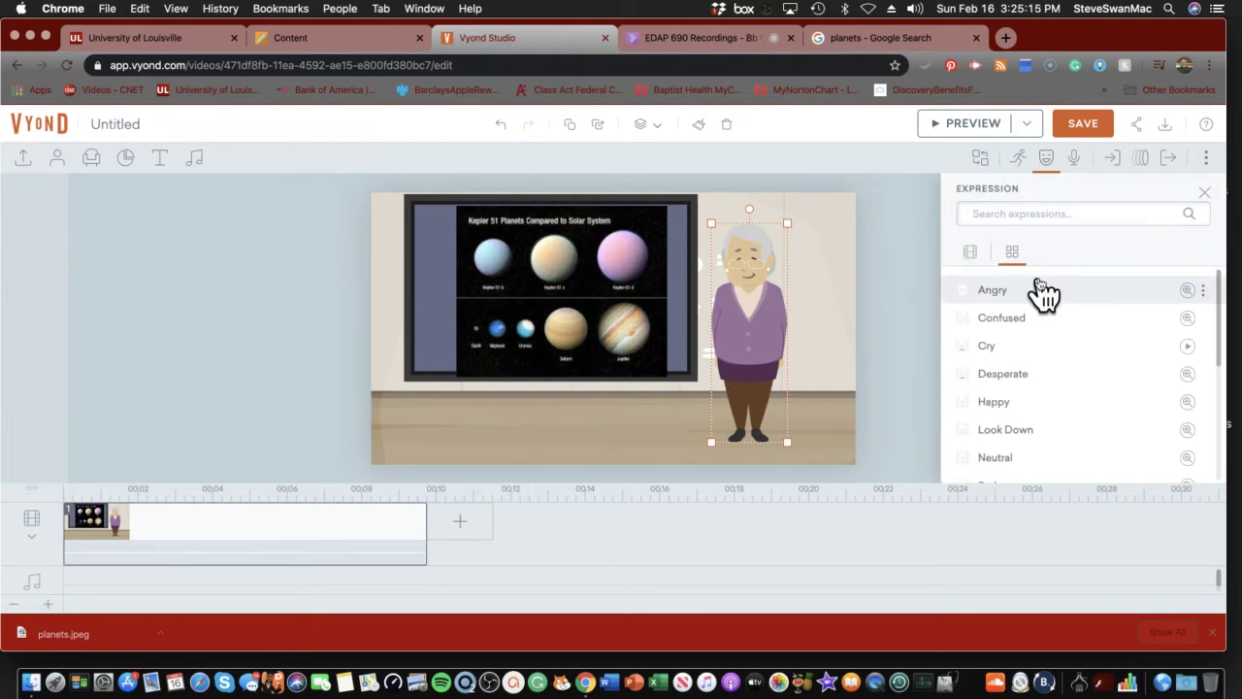
pyautogui.scroll(-1, 1039, 327)
pyautogui.scroll(-1, 1044, 330)
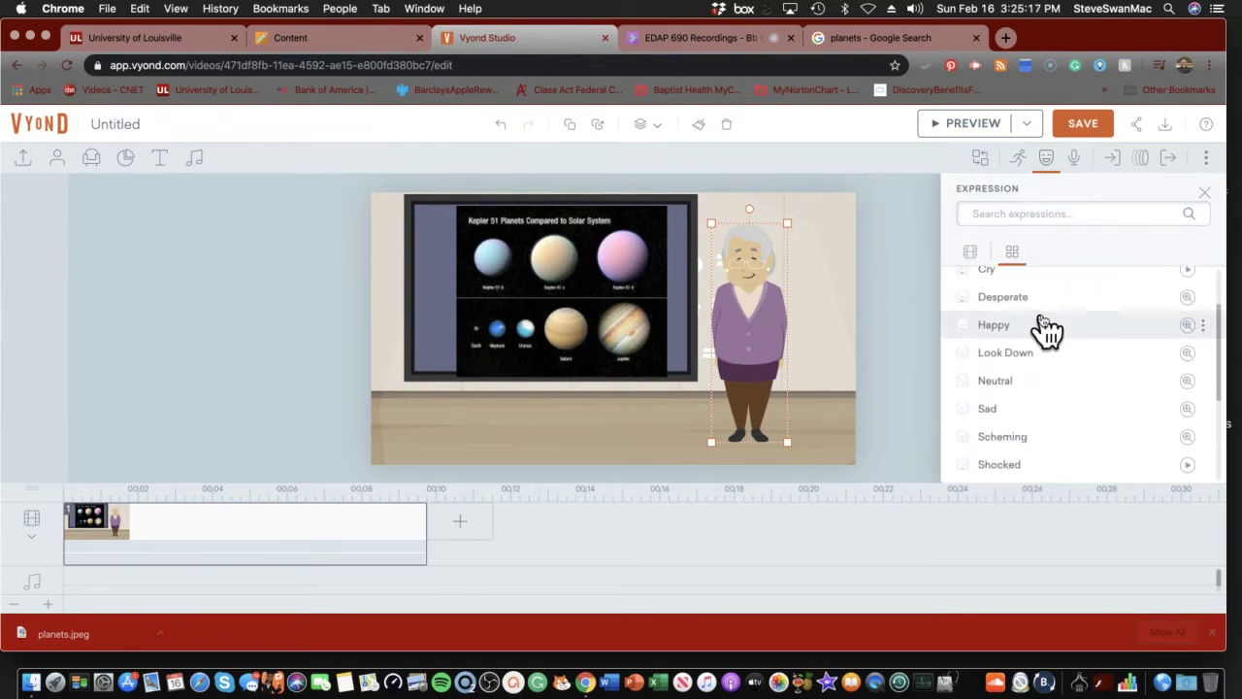
pyautogui.scroll(-1, 1046, 330)
pyautogui.scroll(-1, 1047, 330)
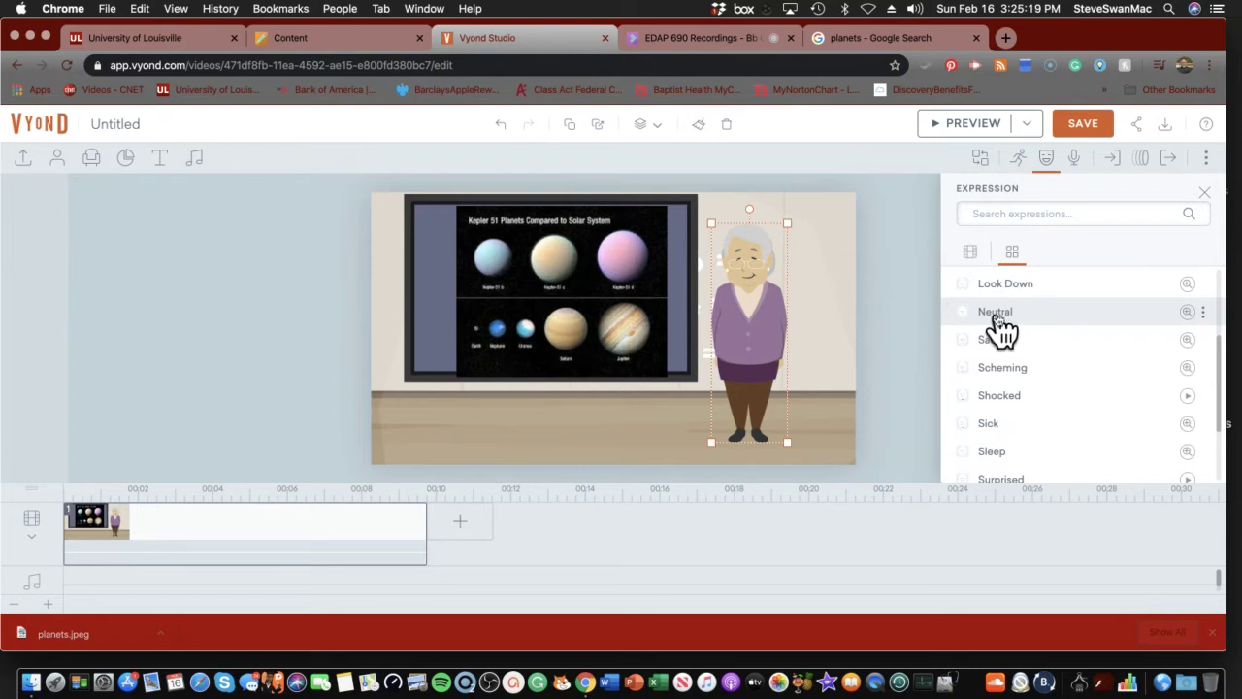
pyautogui.click(997, 318)
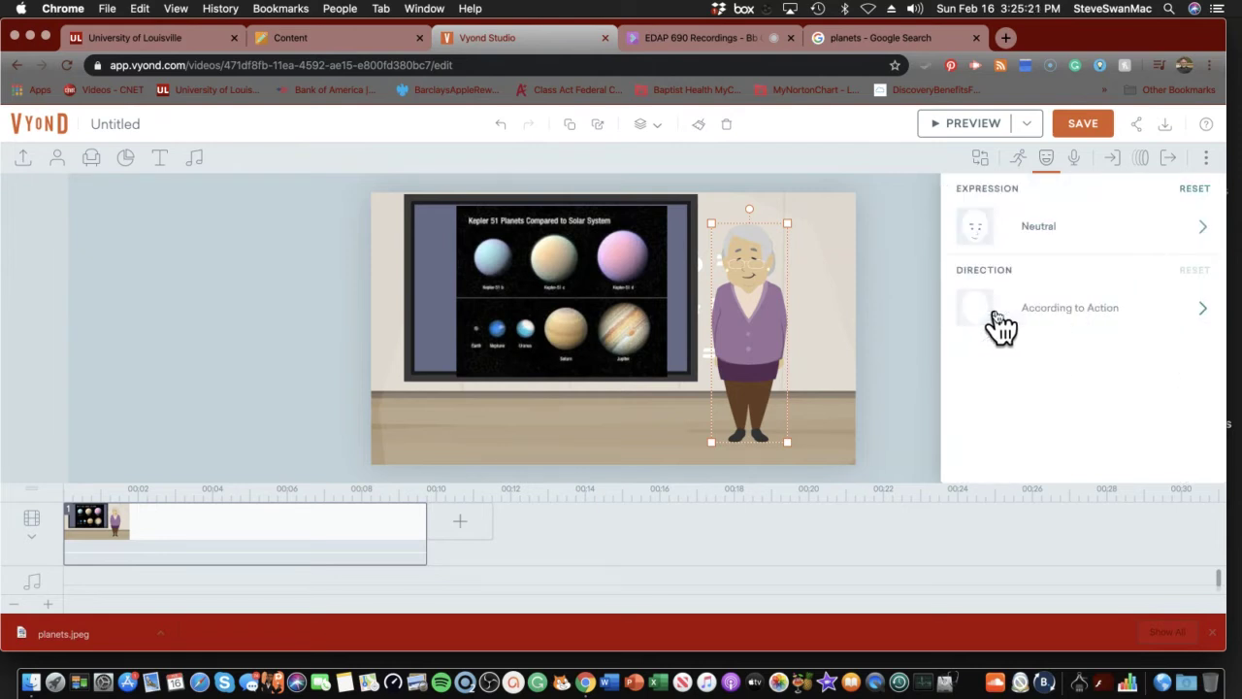
# Change the woman's facial expression to Happy.
pyautogui.click(1032, 238)
pyautogui.scroll(-3, 1024, 355)
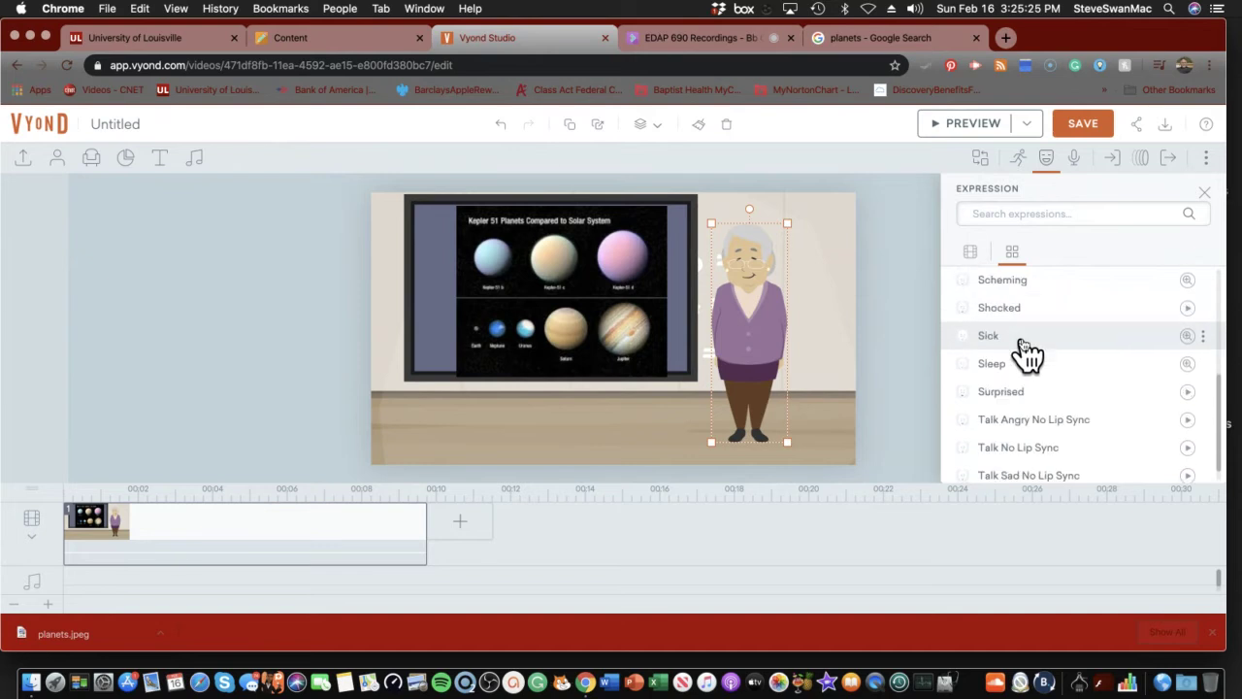
pyautogui.scroll(-1, 1026, 354)
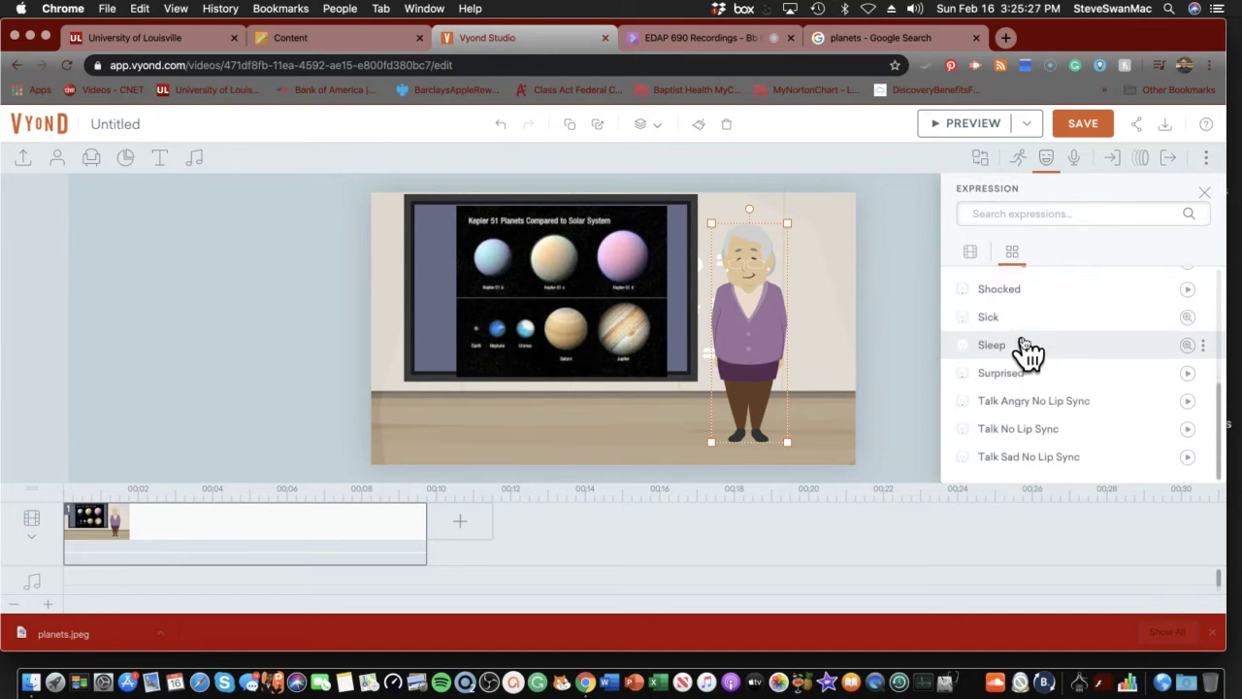
pyautogui.scroll(2, 1027, 355)
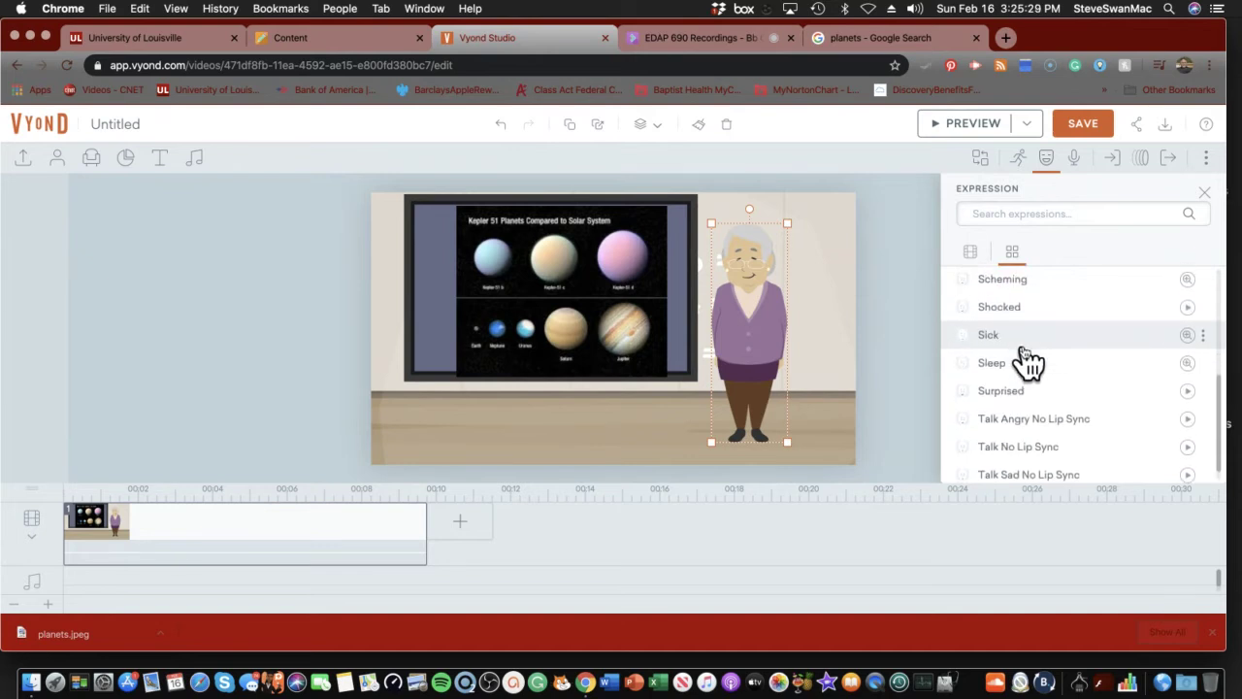
pyautogui.scroll(5, 1024, 358)
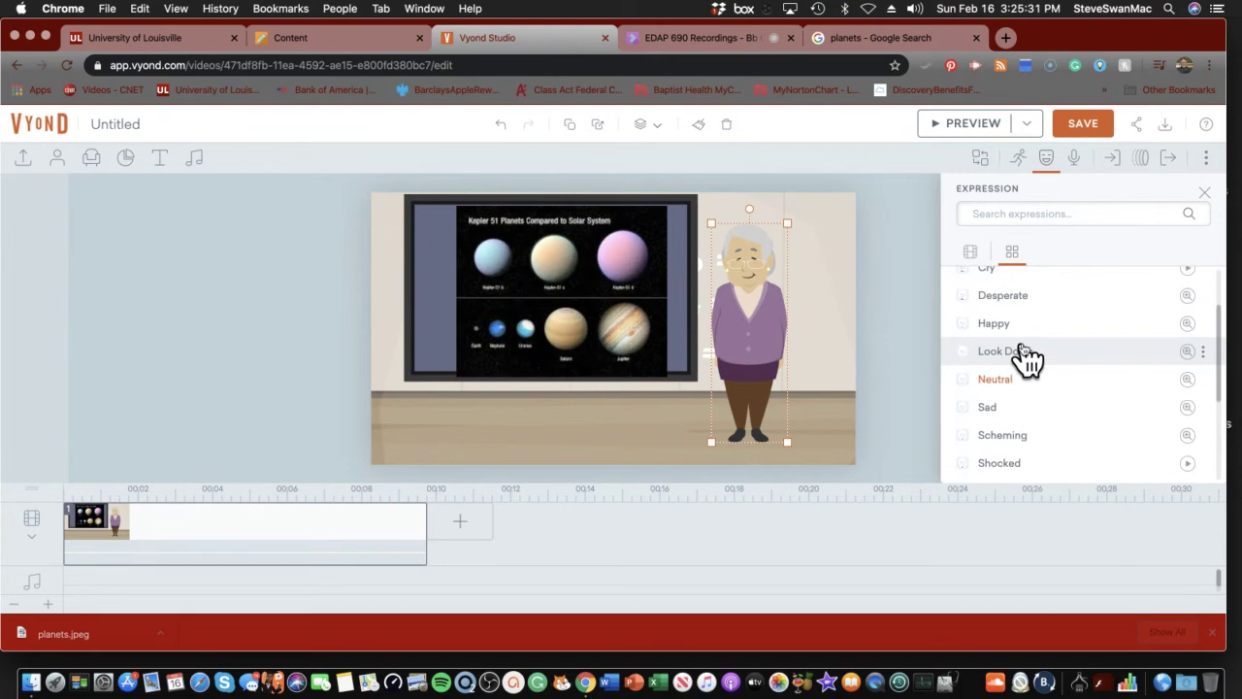
pyautogui.click(999, 328)
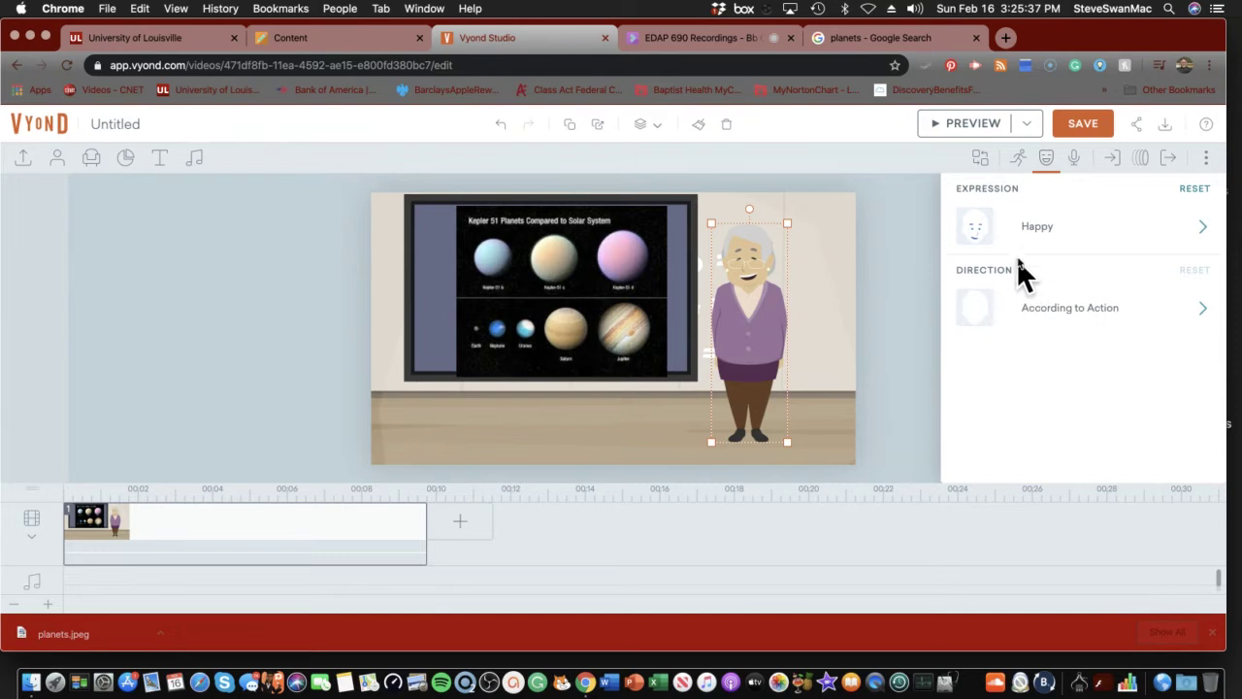
# Browse the Poses category of the woman's available actions for a pose suited to presenting the planets.
pyautogui.click(1019, 162)
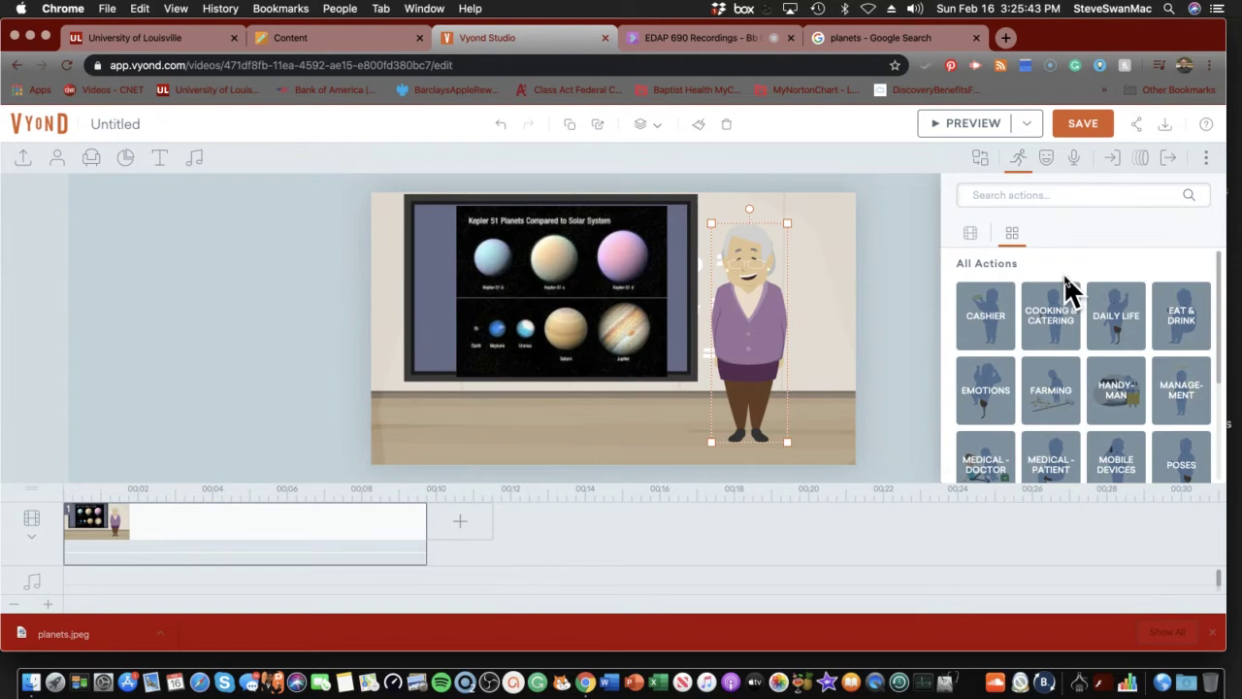
pyautogui.scroll(-1, 1072, 292)
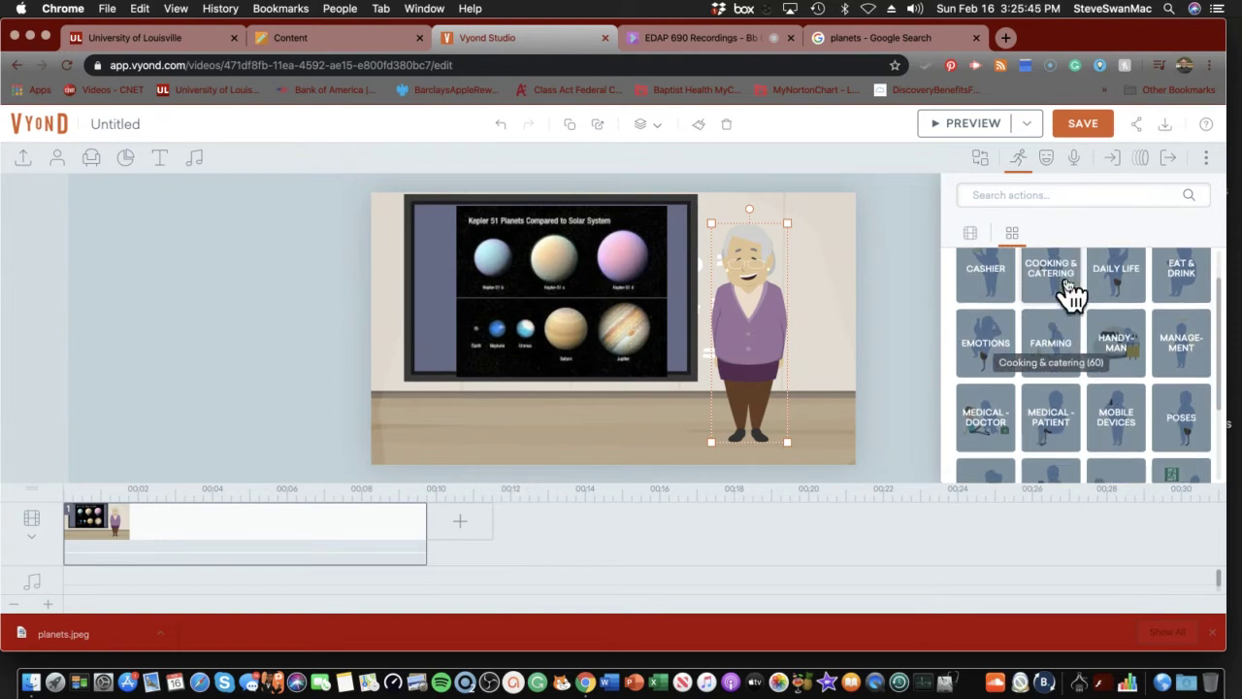
pyautogui.scroll(-2, 1073, 291)
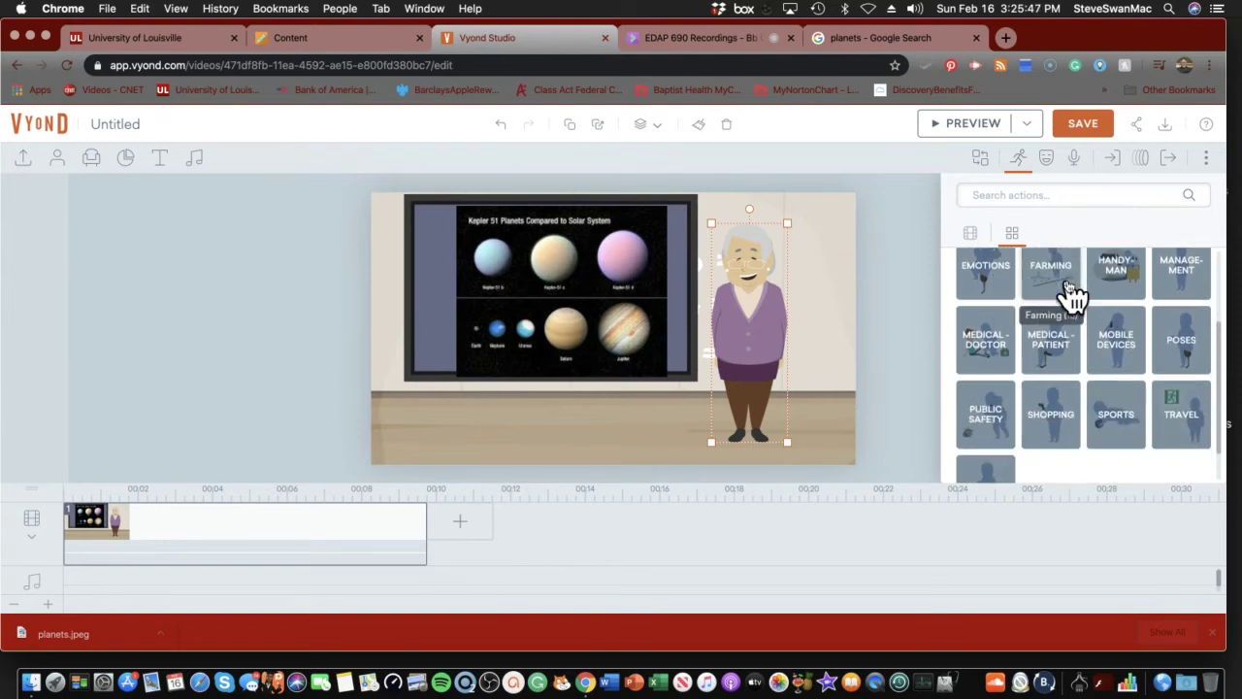
pyautogui.scroll(-1, 1072, 296)
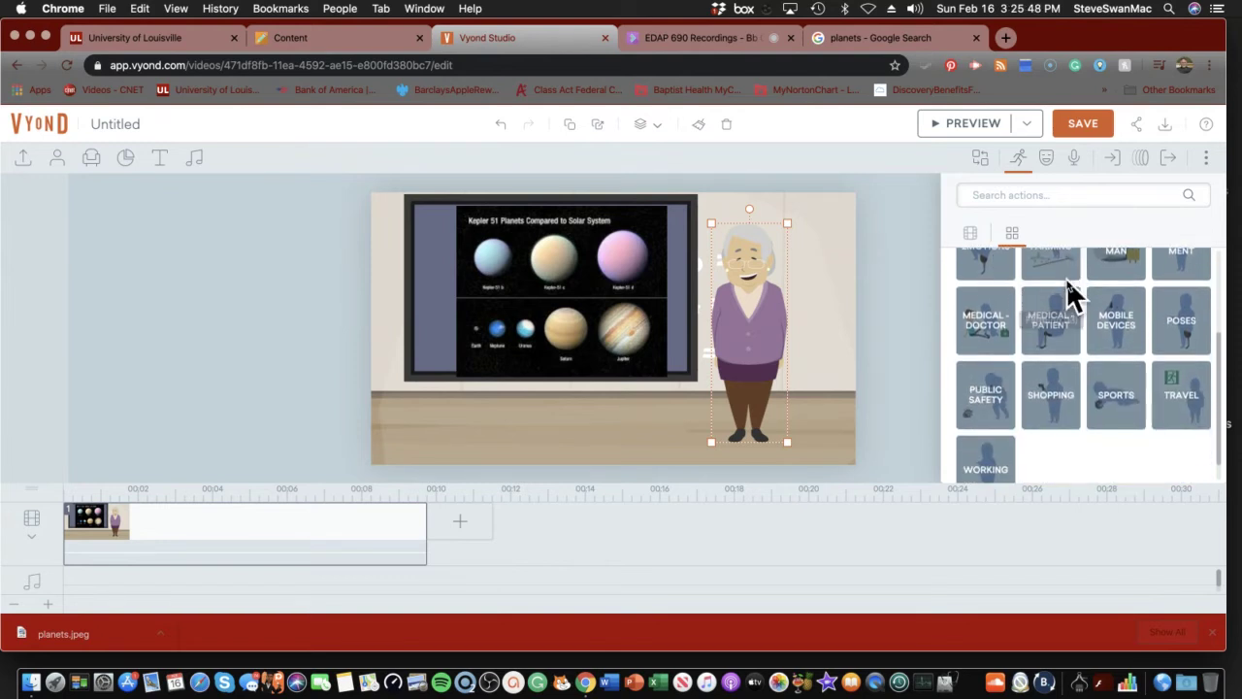
pyautogui.click(1194, 333)
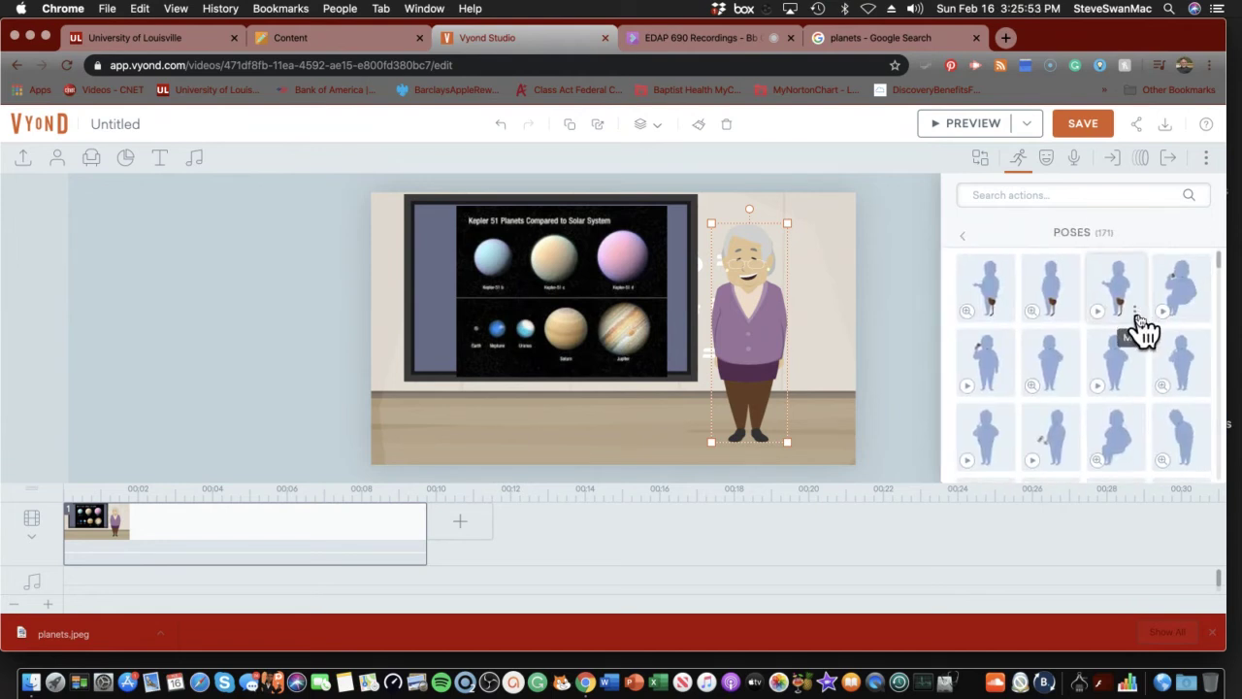
pyautogui.scroll(-1, 1141, 329)
pyautogui.scroll(-1, 1143, 330)
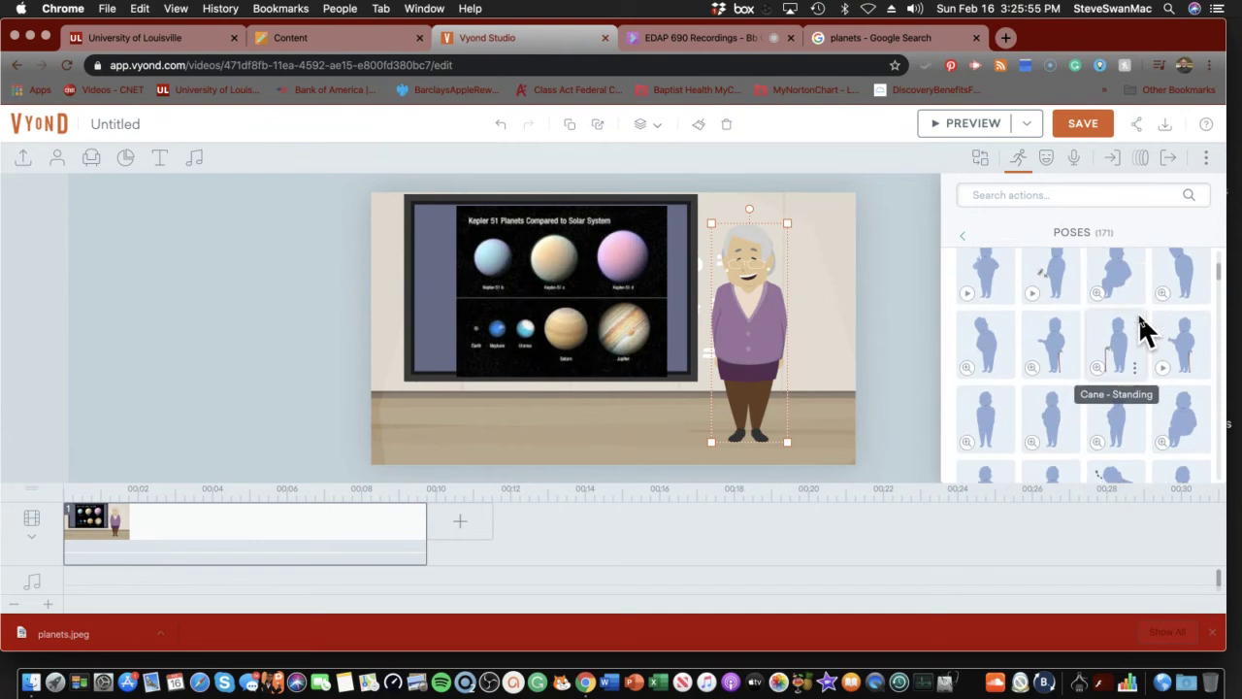
pyautogui.scroll(-1, 1143, 330)
pyautogui.scroll(-3, 1143, 330)
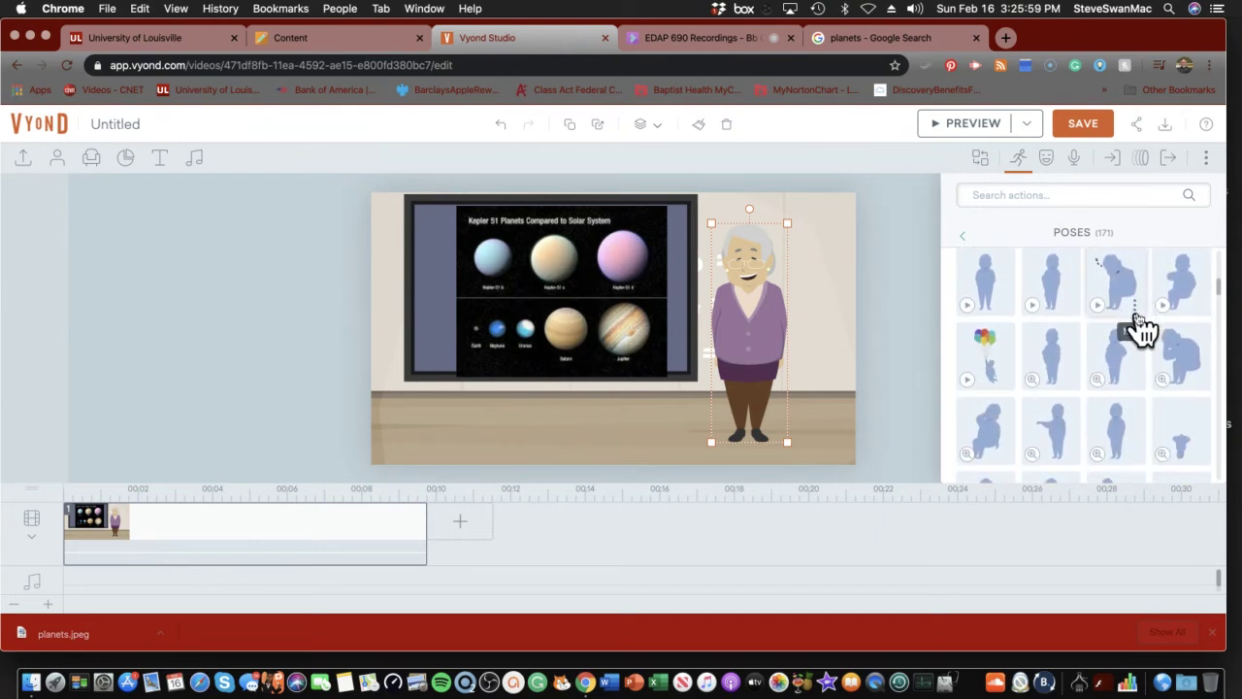
pyautogui.scroll(-1, 1137, 328)
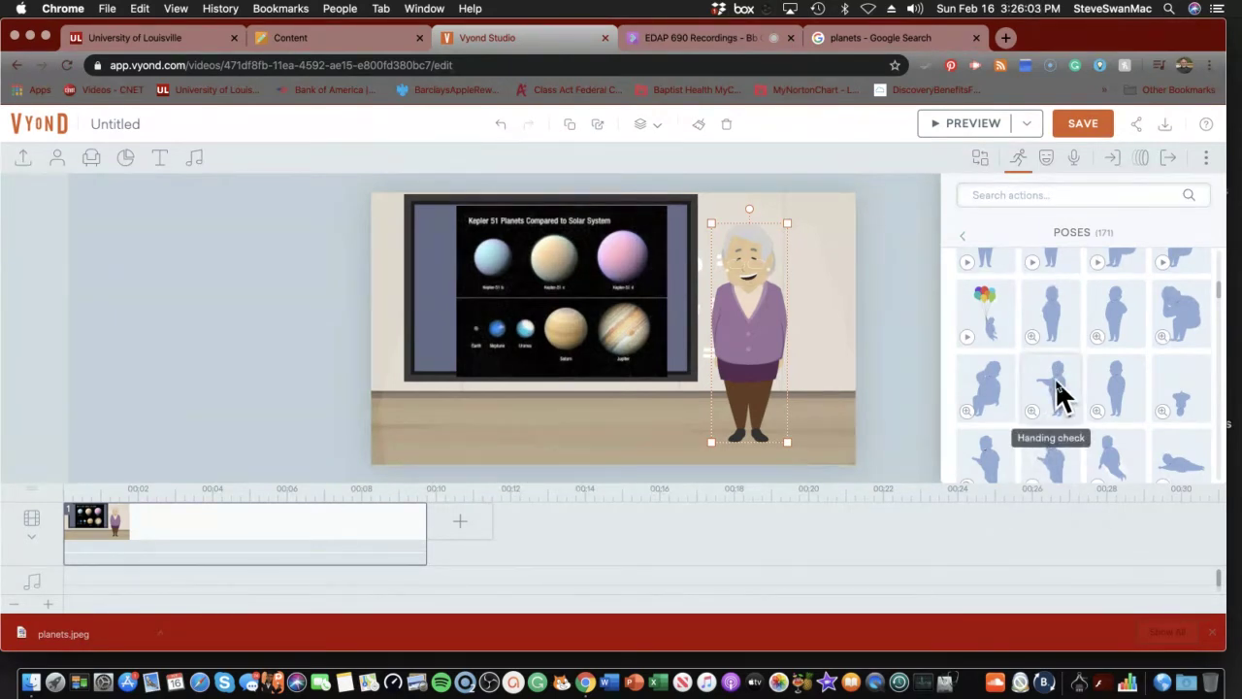
pyautogui.scroll(-5, 1061, 393)
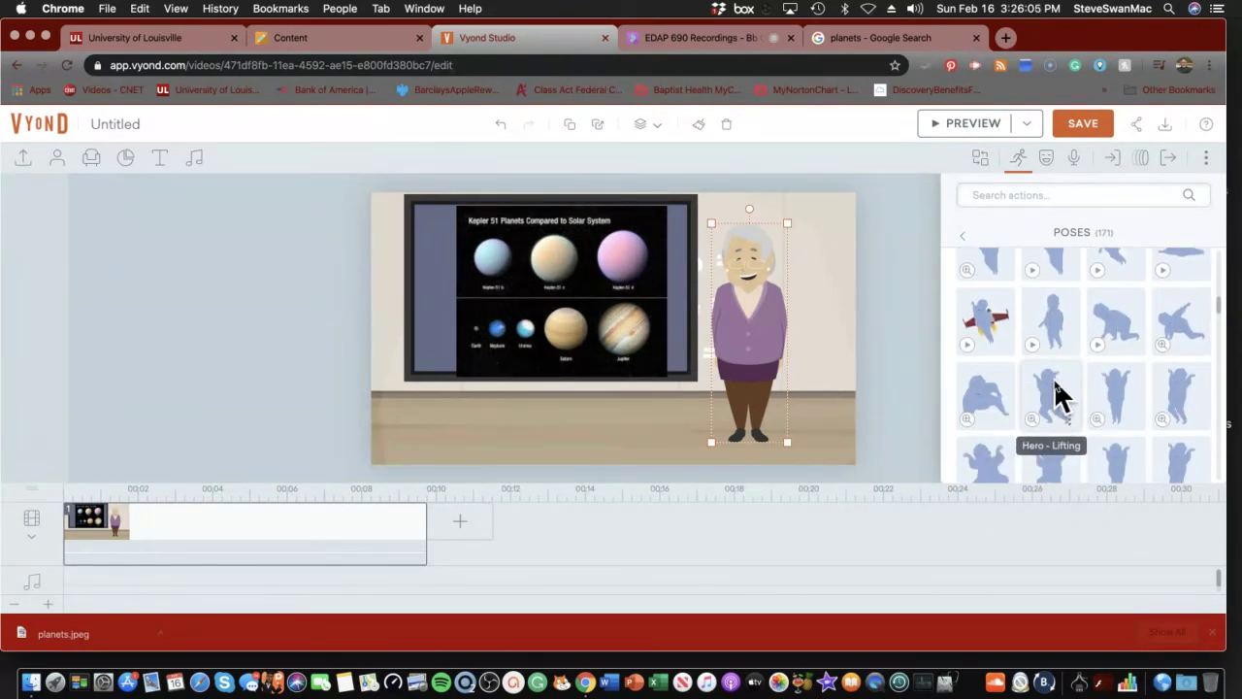
pyautogui.scroll(-3, 1061, 393)
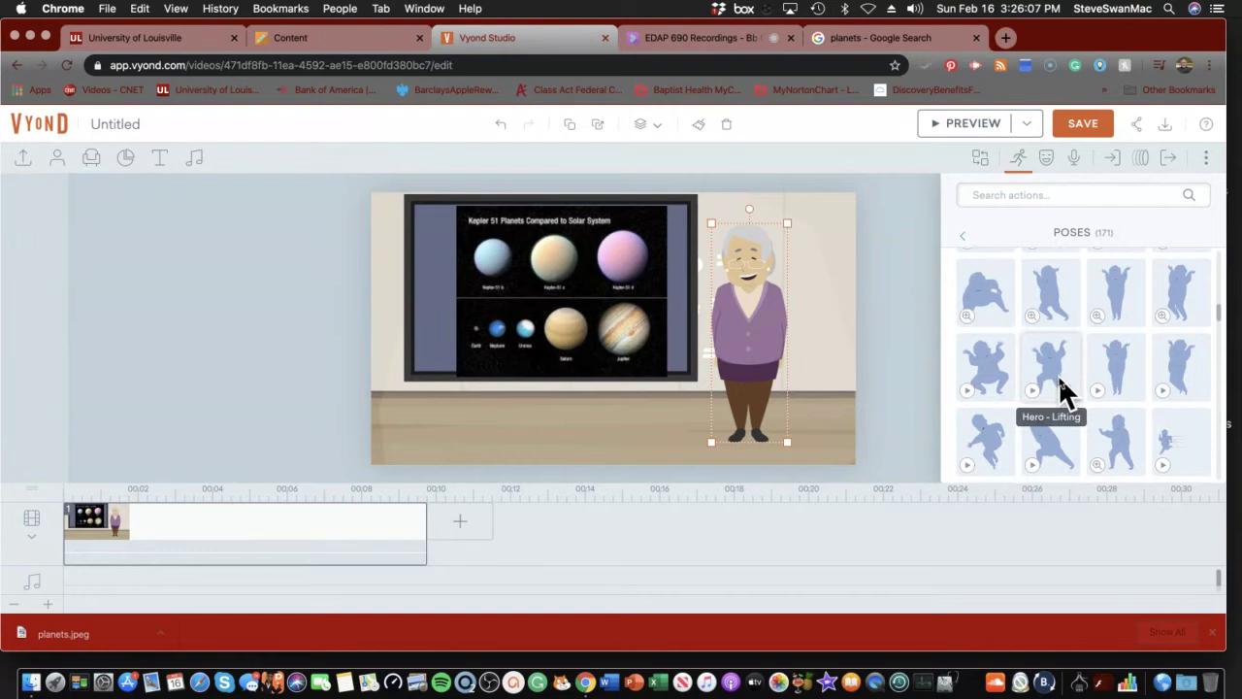
pyautogui.scroll(5, 1059, 378)
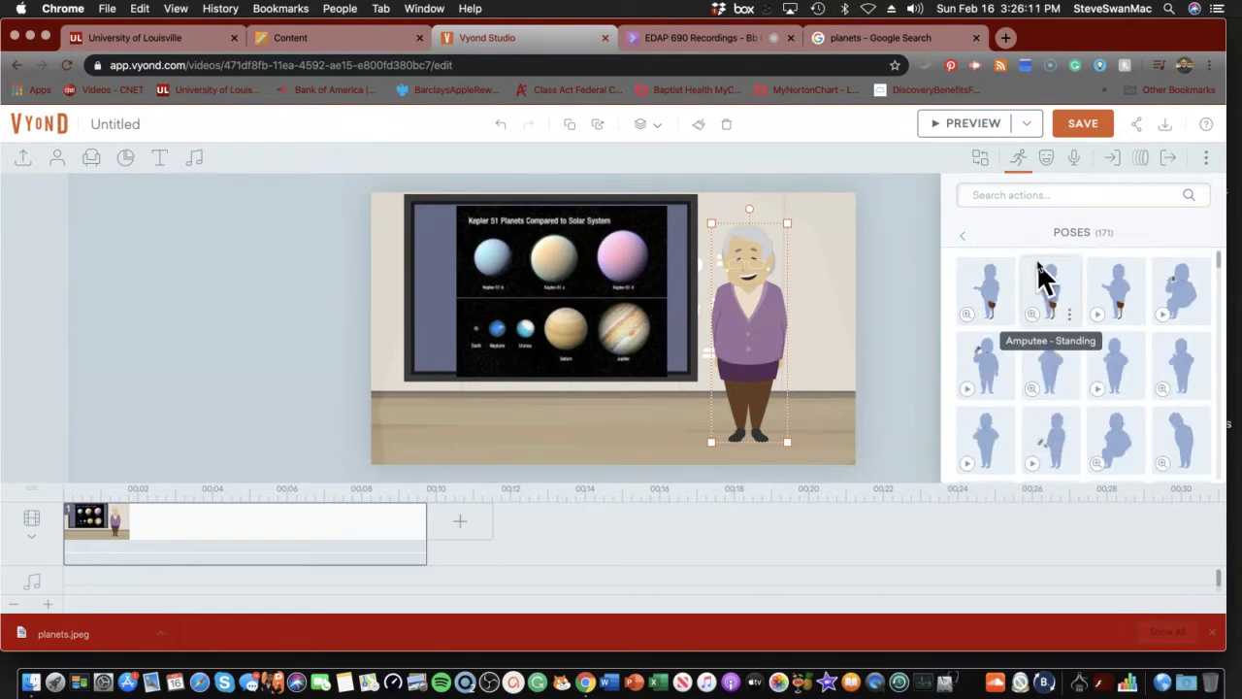
# Search the actions for "pointing" and give the woman the animated pose that aims a handheld pointer at the wall screen.
pyautogui.click(1017, 195)
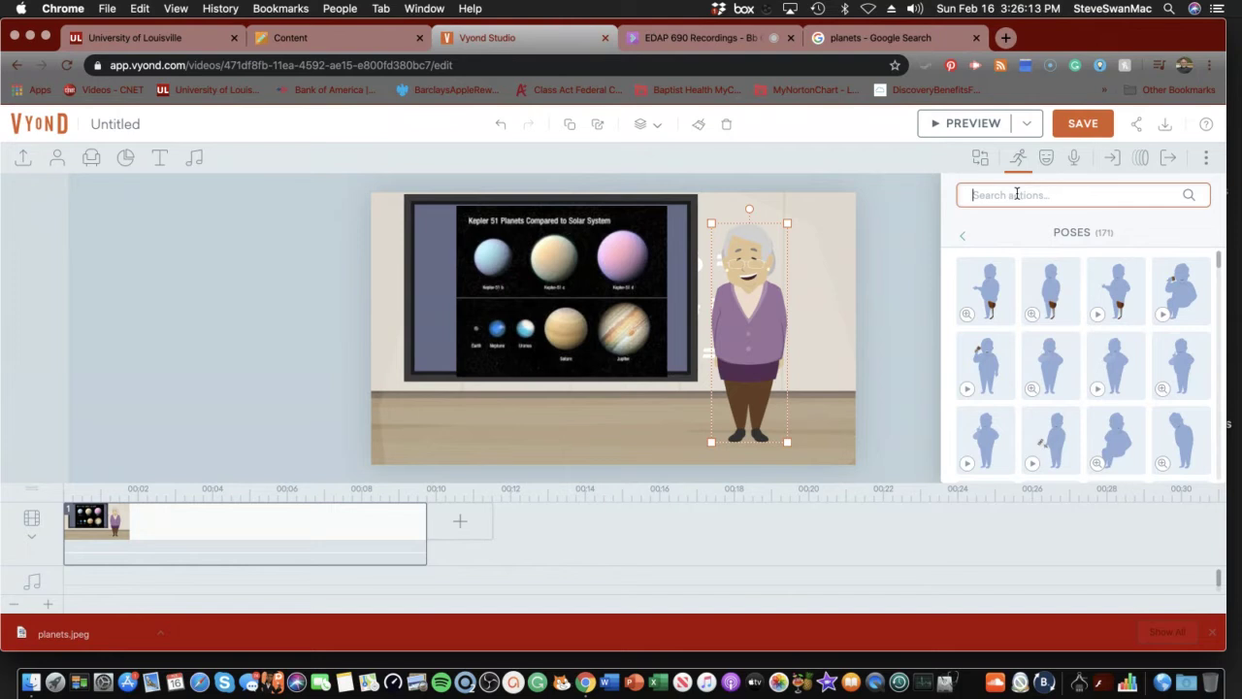
pyautogui.write('po')
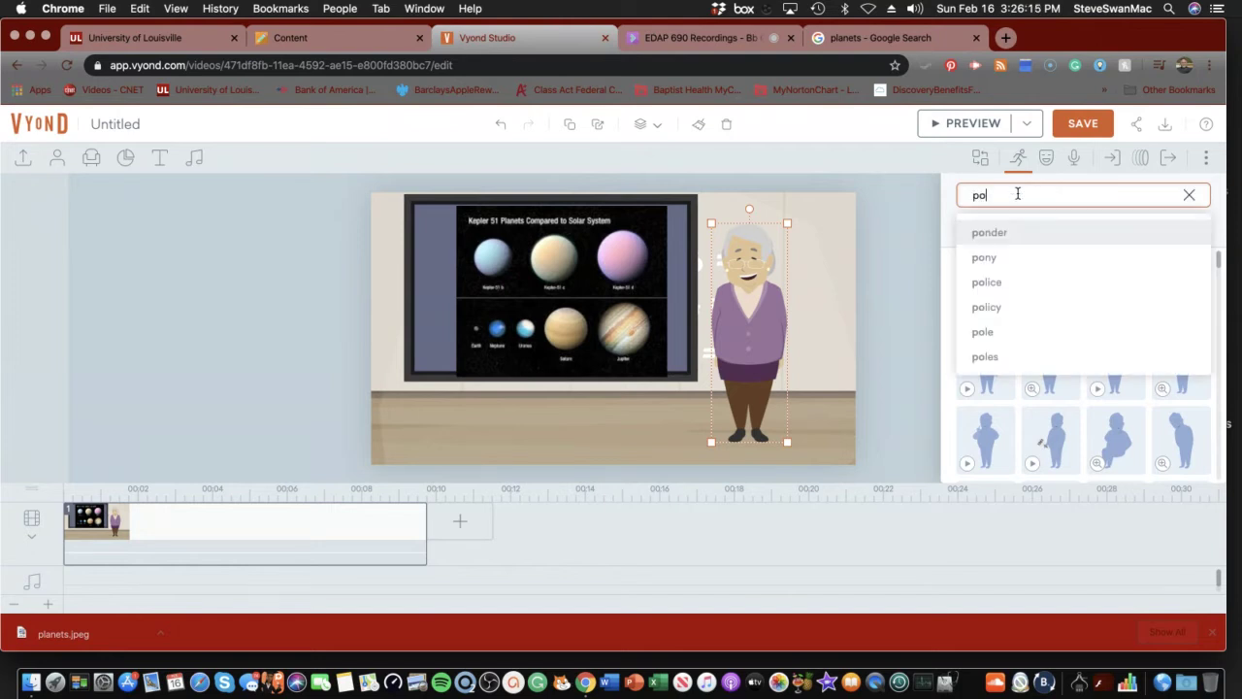
pyautogui.write('intimng')
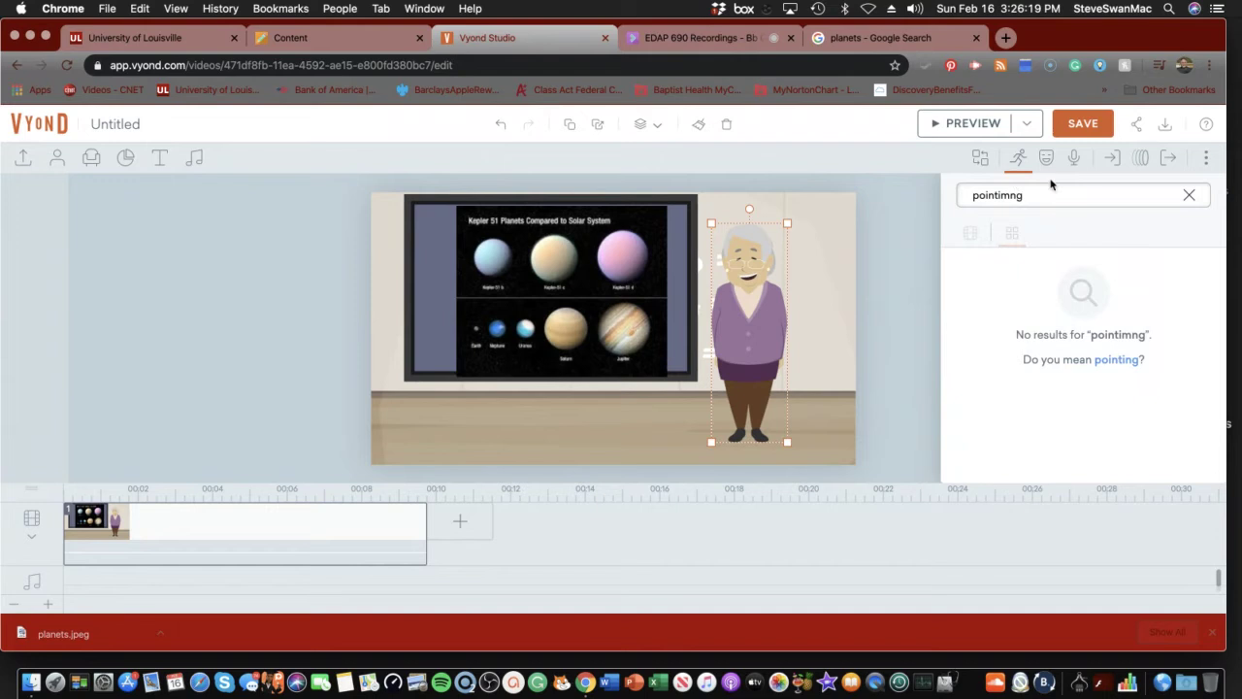
pyautogui.click(970, 195)
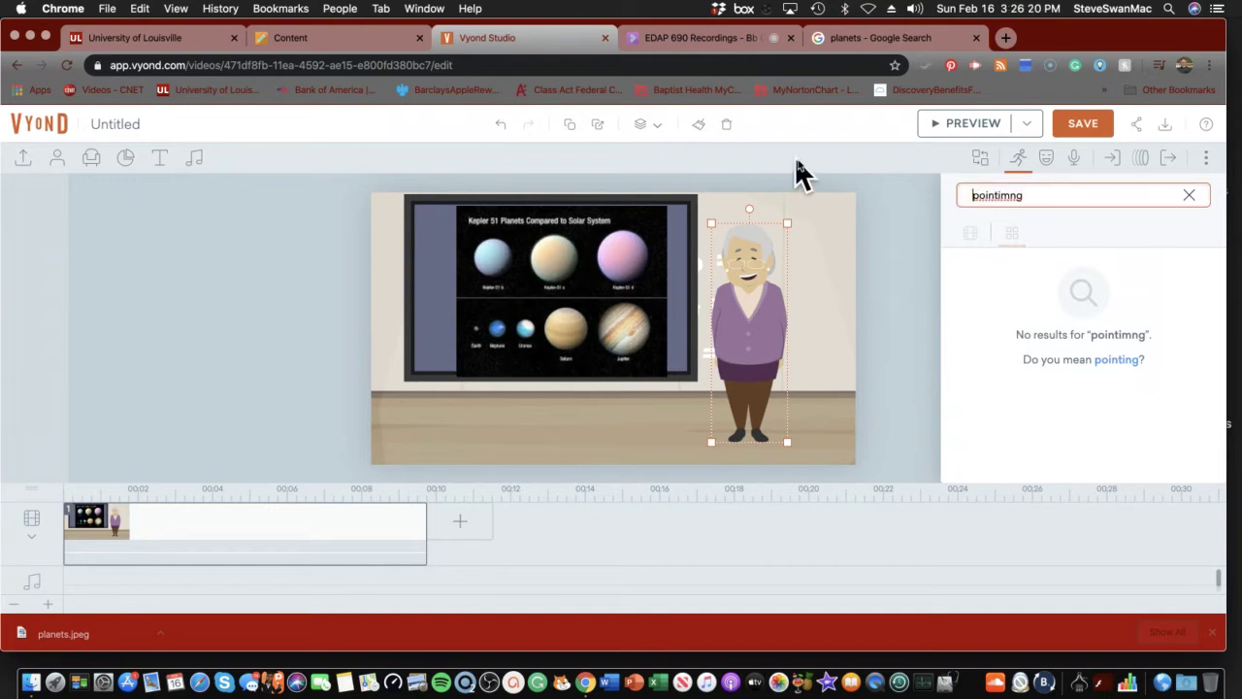
pyautogui.rightClick(985, 190)
pyautogui.click(1009, 197)
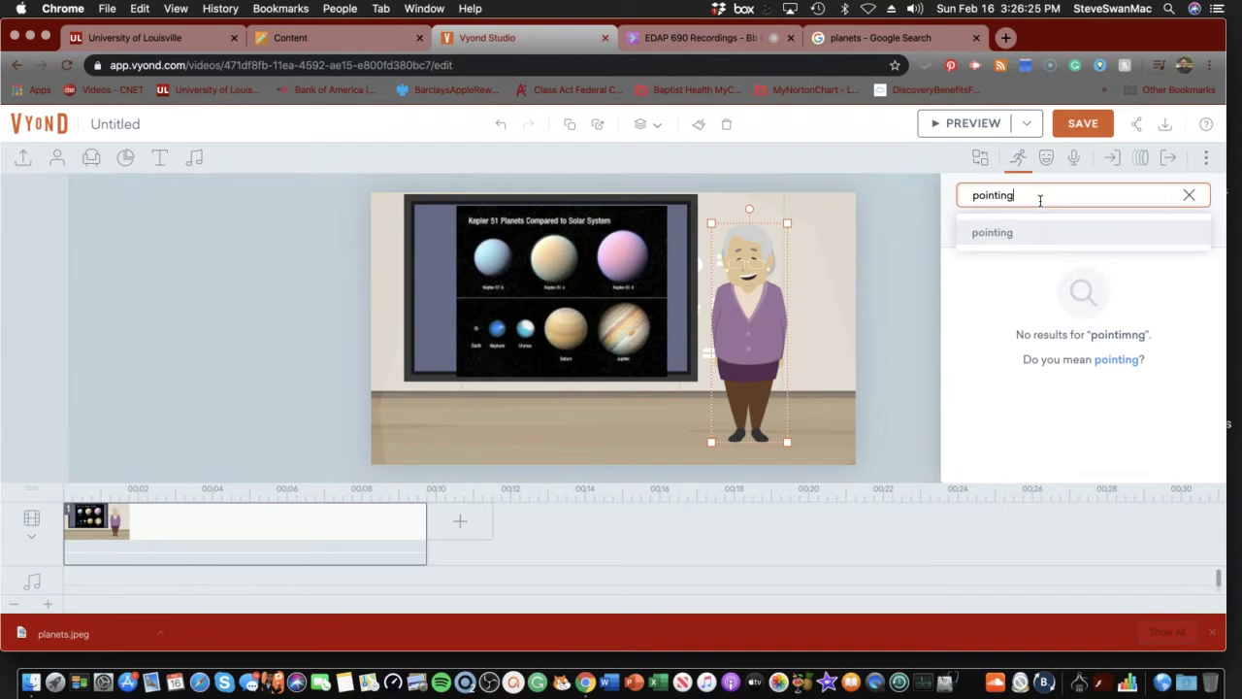
pyautogui.press('Return')
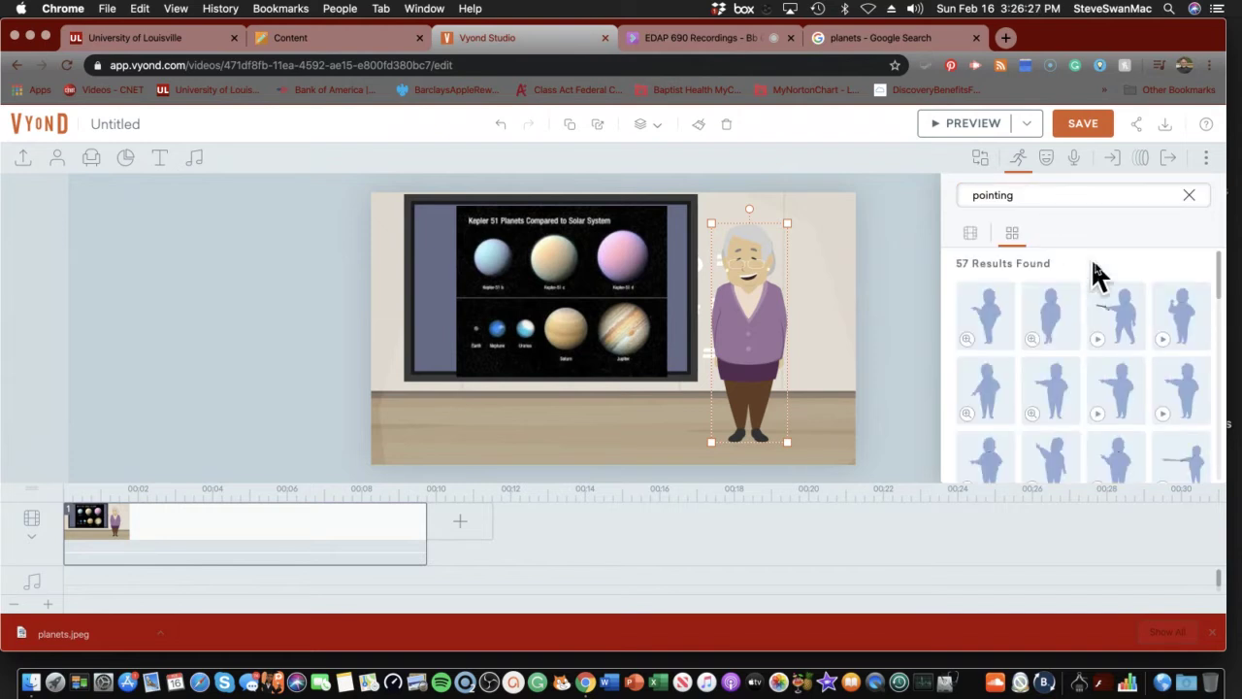
pyautogui.click(1126, 320)
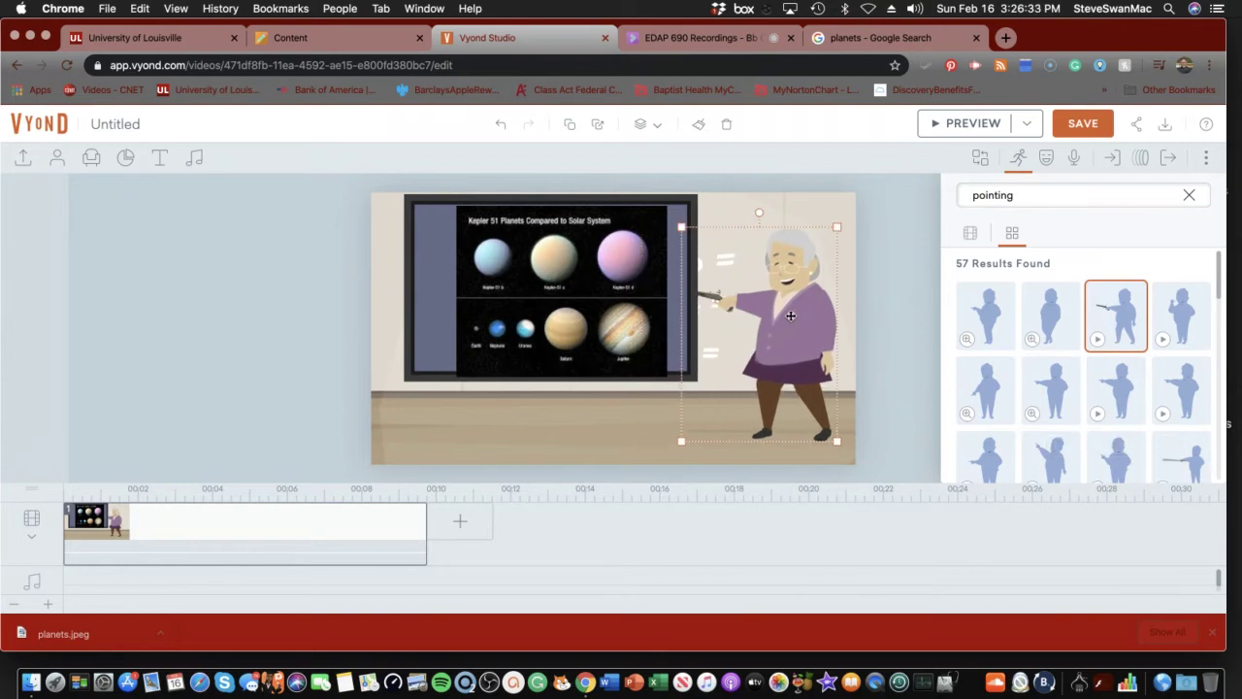
# Bring the woman to the front so her pointer overlaps the frame of the wall screen.
pyautogui.click(475, 203)
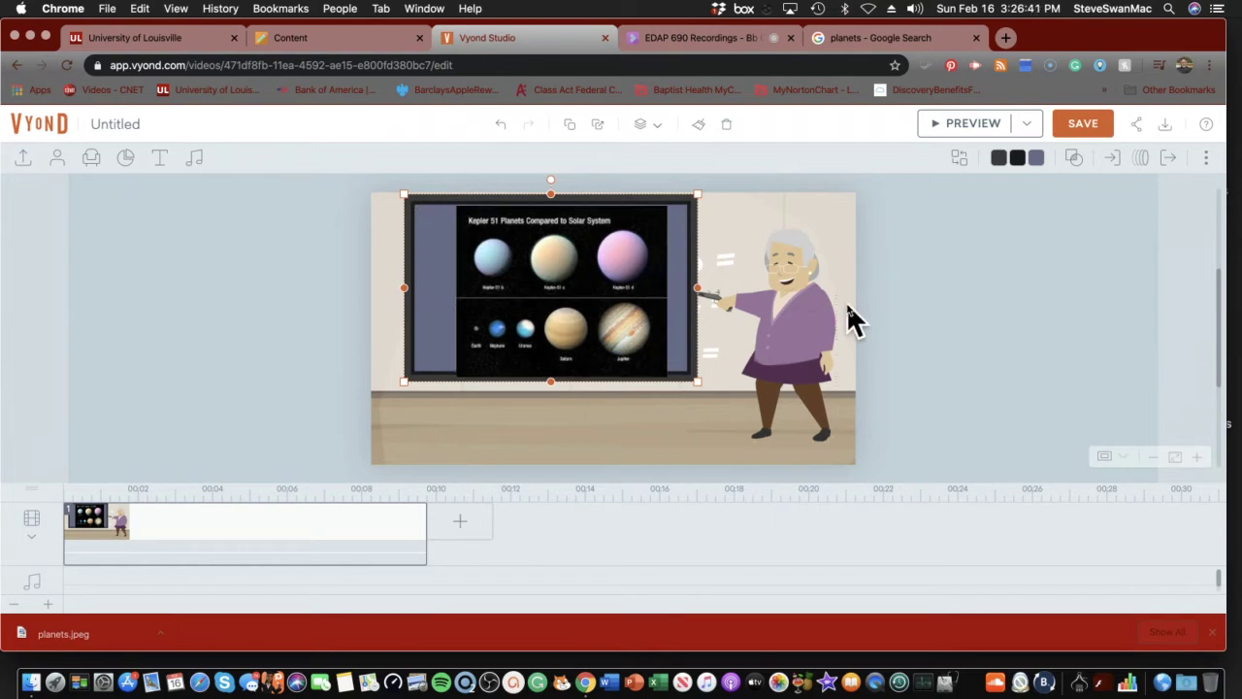
pyautogui.rightClick(794, 274)
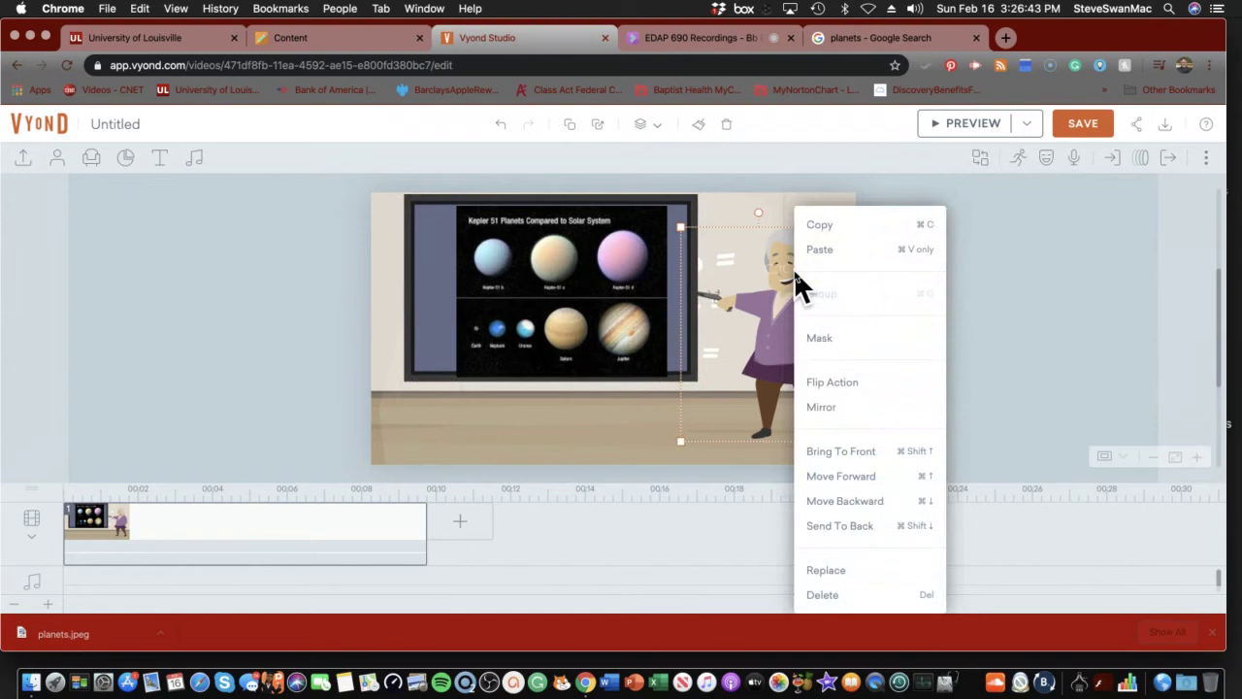
pyautogui.click(821, 453)
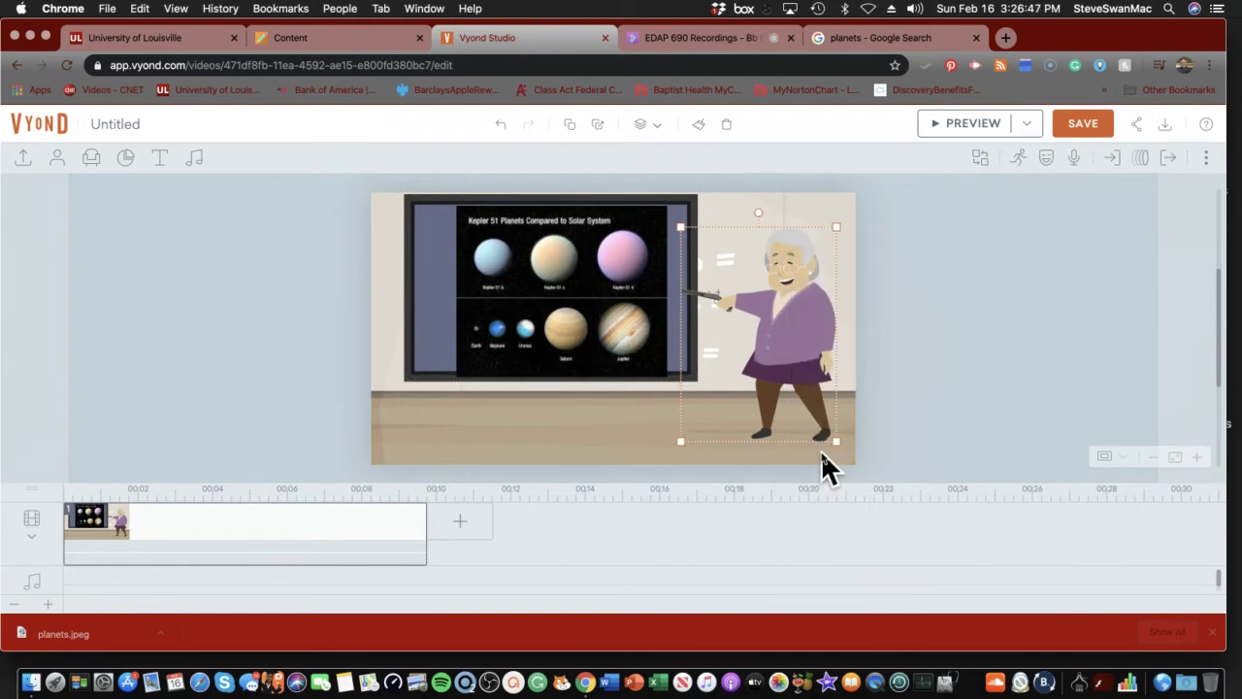
pyautogui.click(599, 424)
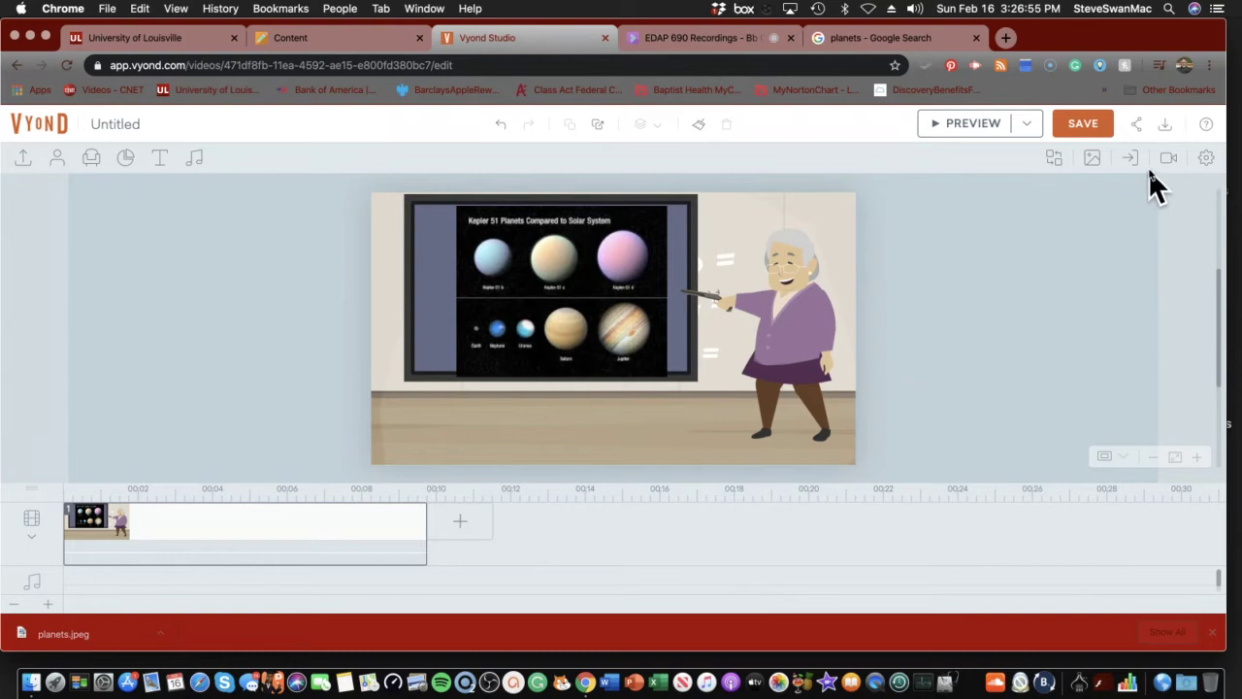
# Add a microphone-recorded dialog line of about 10 seconds to the woman.
pyautogui.click(802, 268)
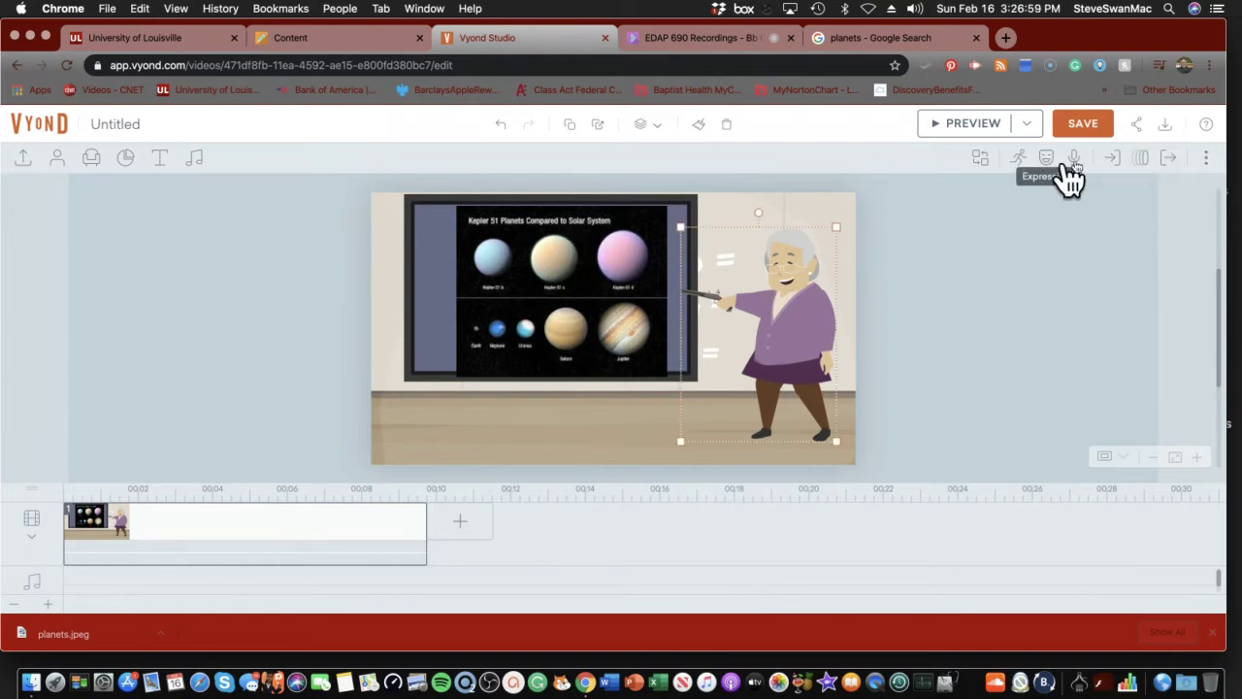
pyautogui.click(1080, 161)
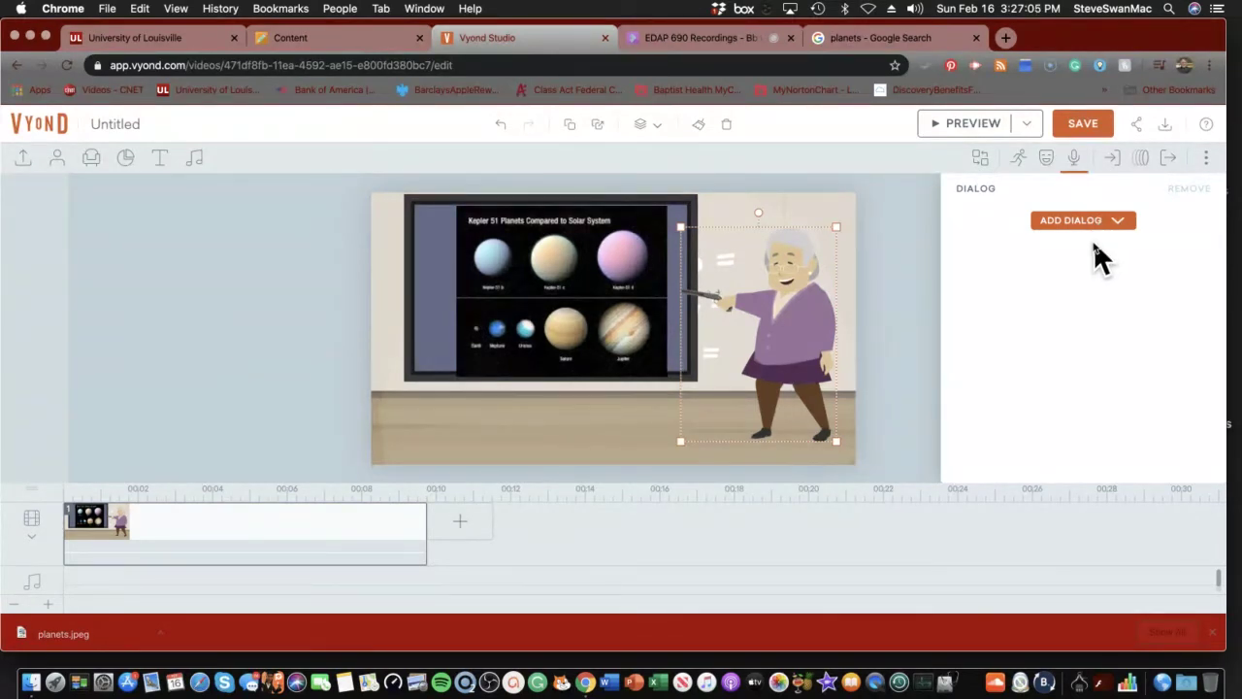
pyautogui.click(1078, 219)
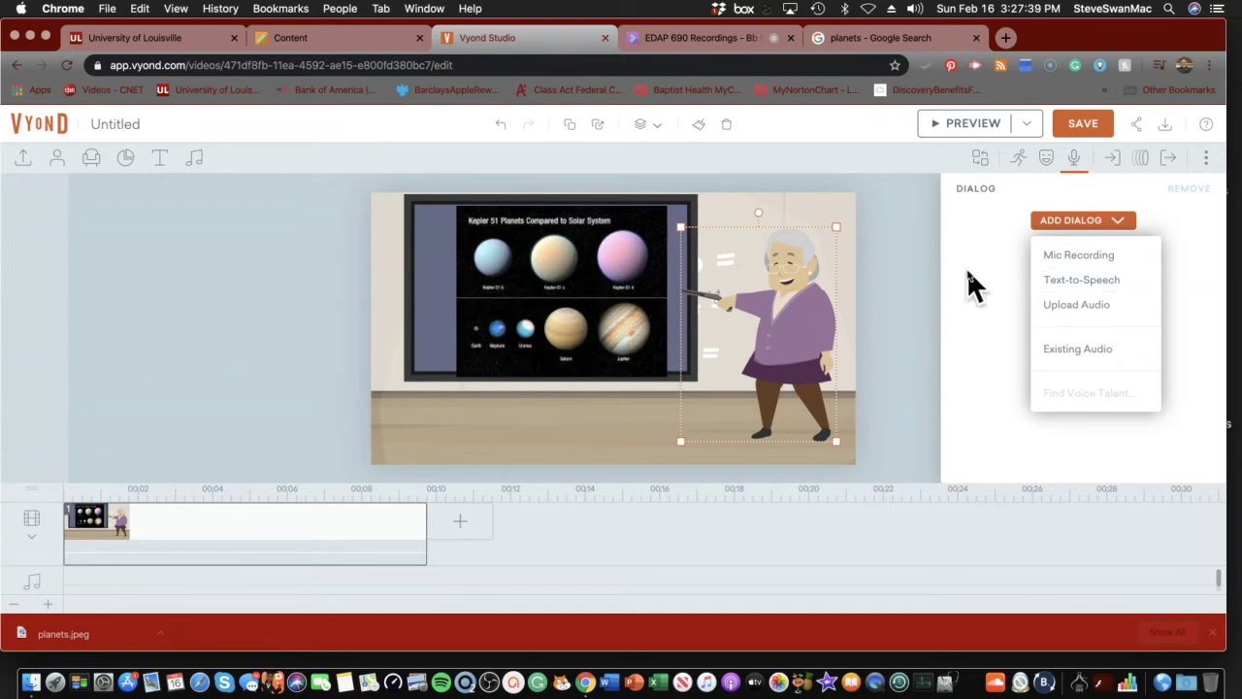
pyautogui.click(771, 258)
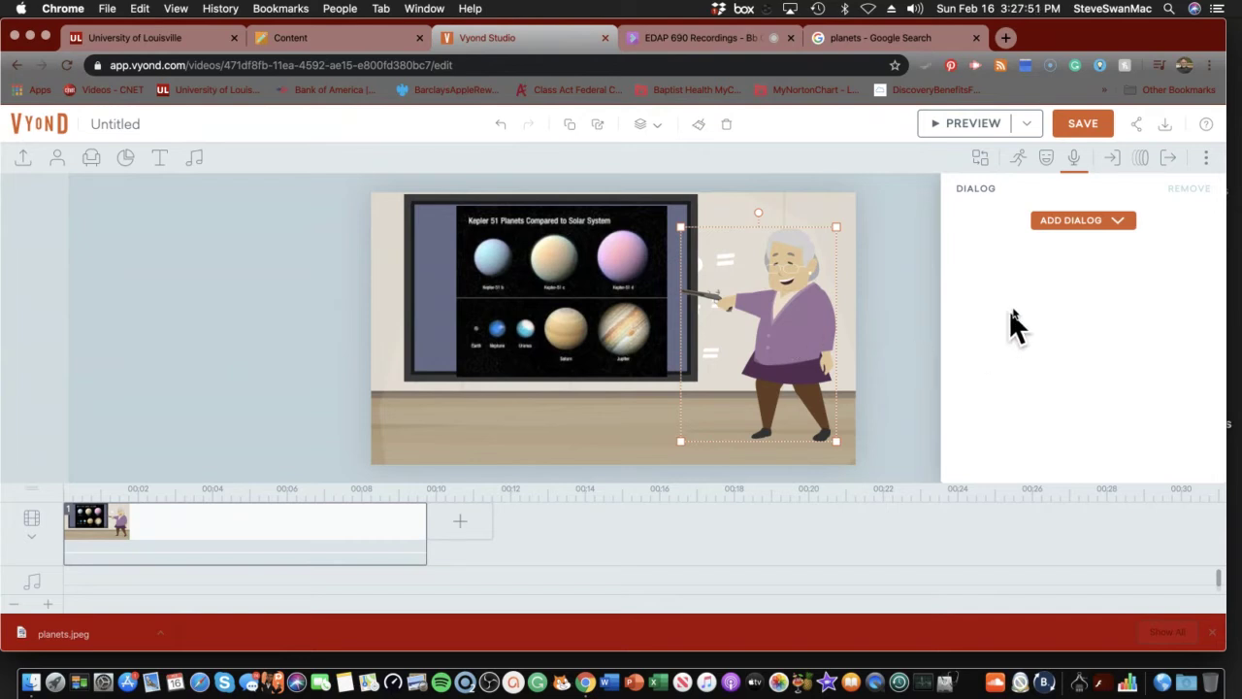
pyautogui.click(1057, 219)
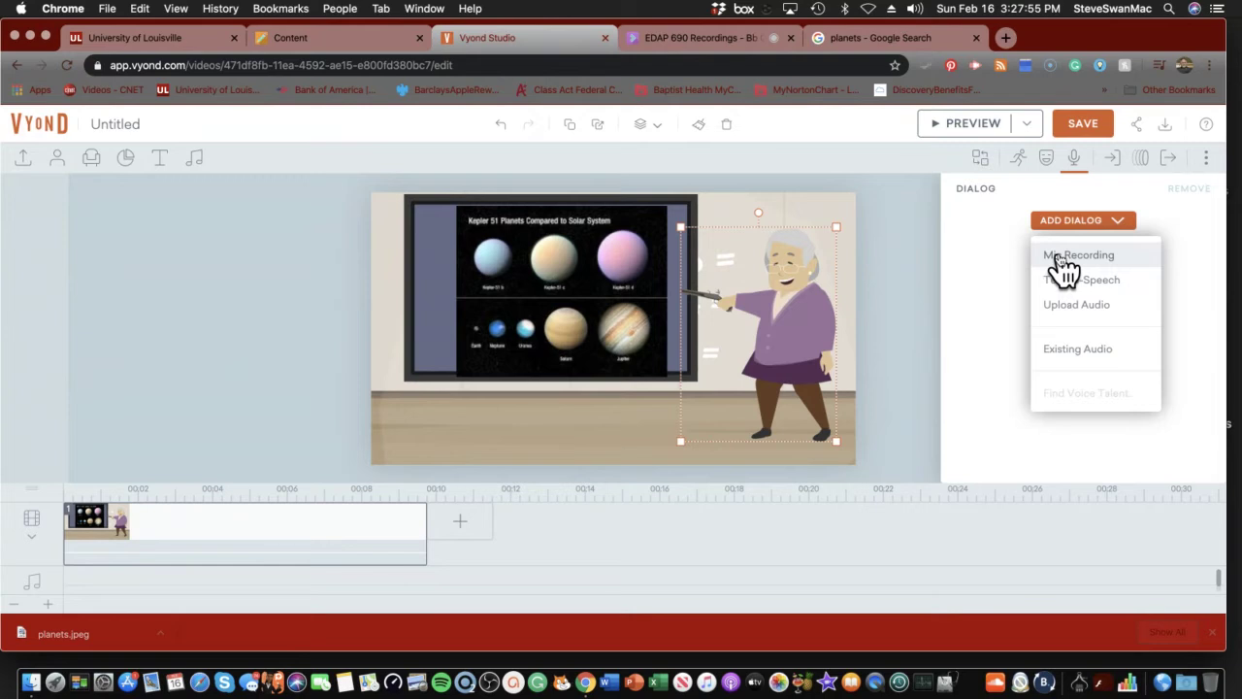
pyautogui.click(1060, 258)
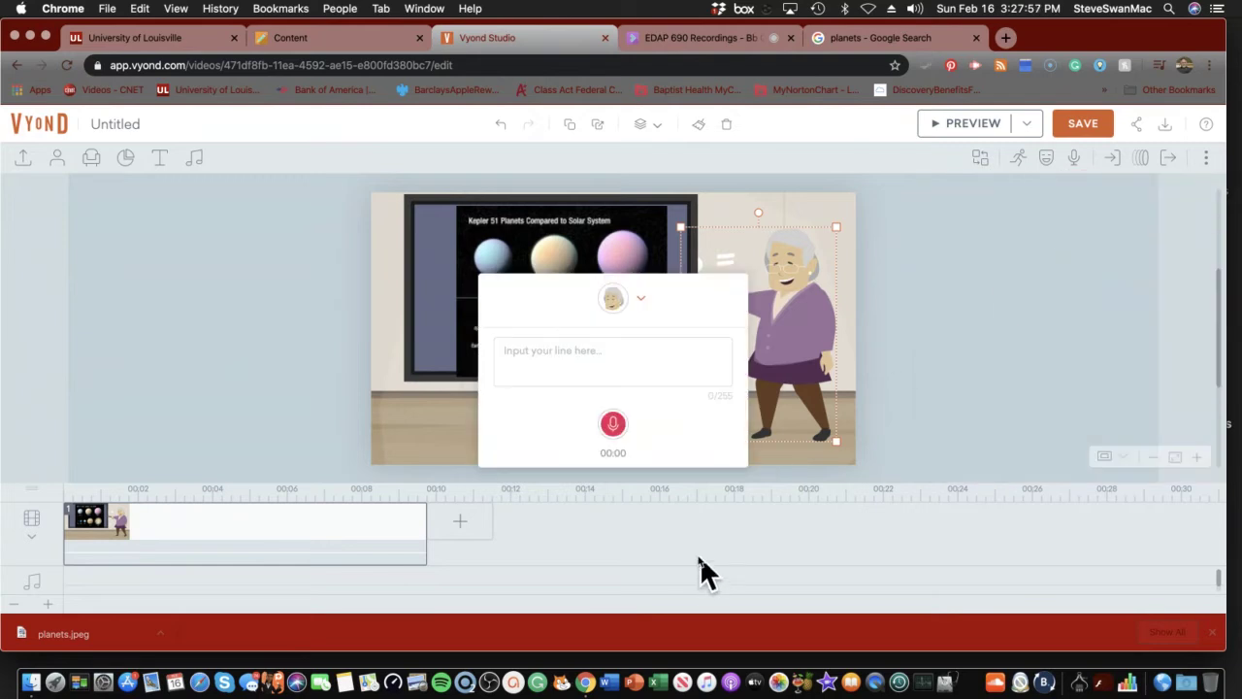
pyautogui.click(611, 427)
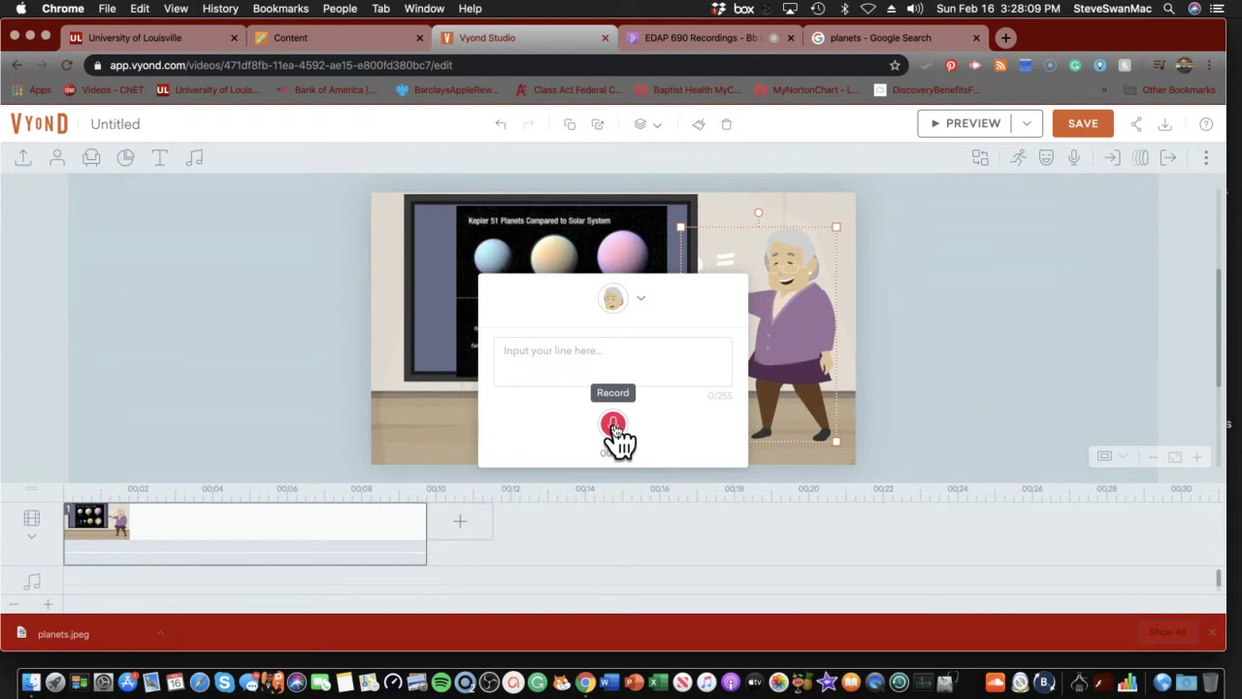
pyautogui.click(614, 427)
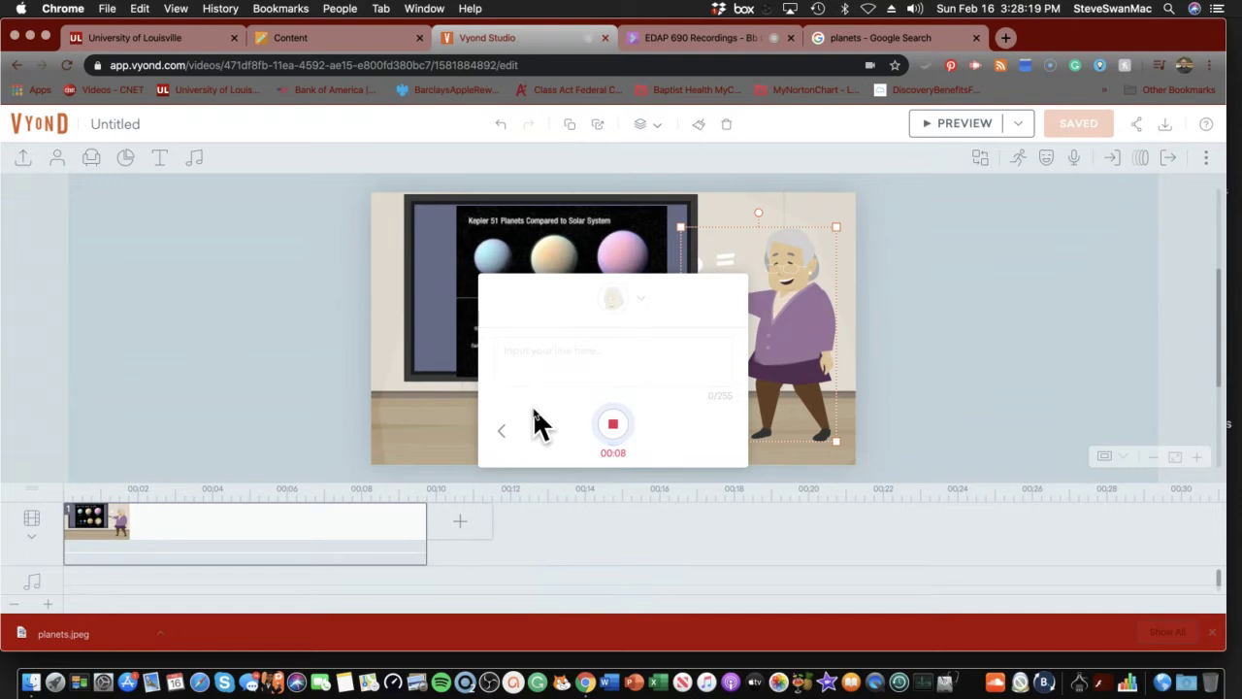
pyautogui.click(610, 427)
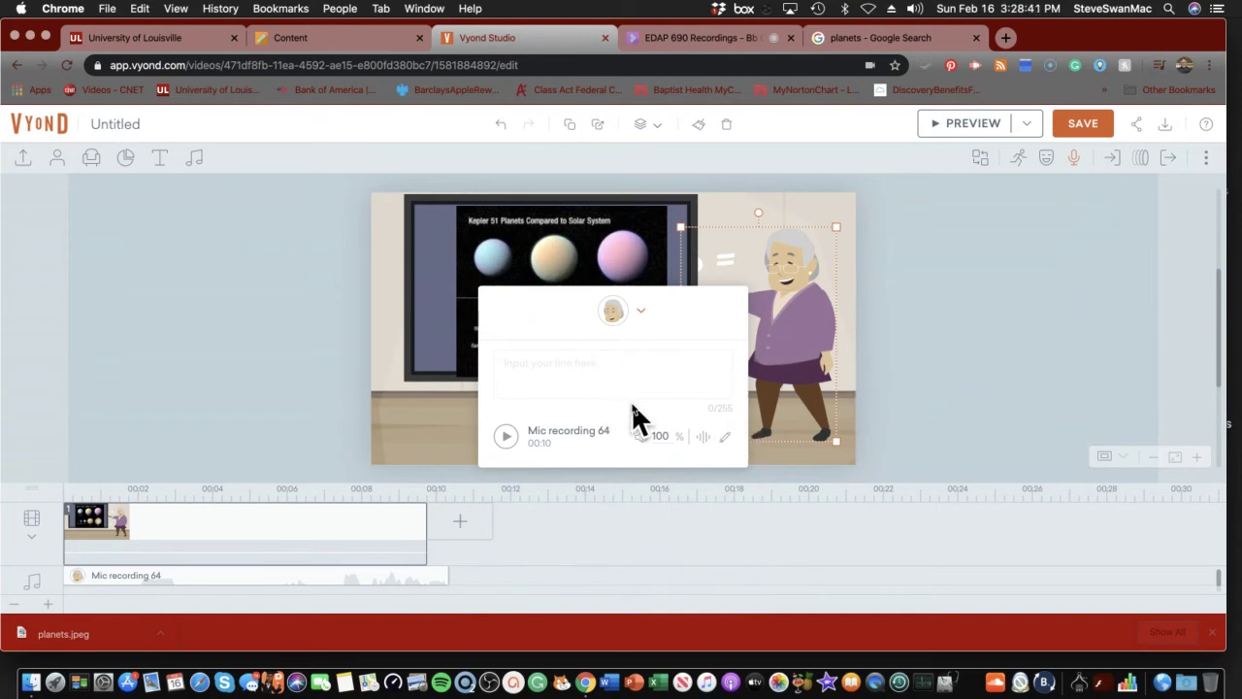
pyautogui.click(640, 309)
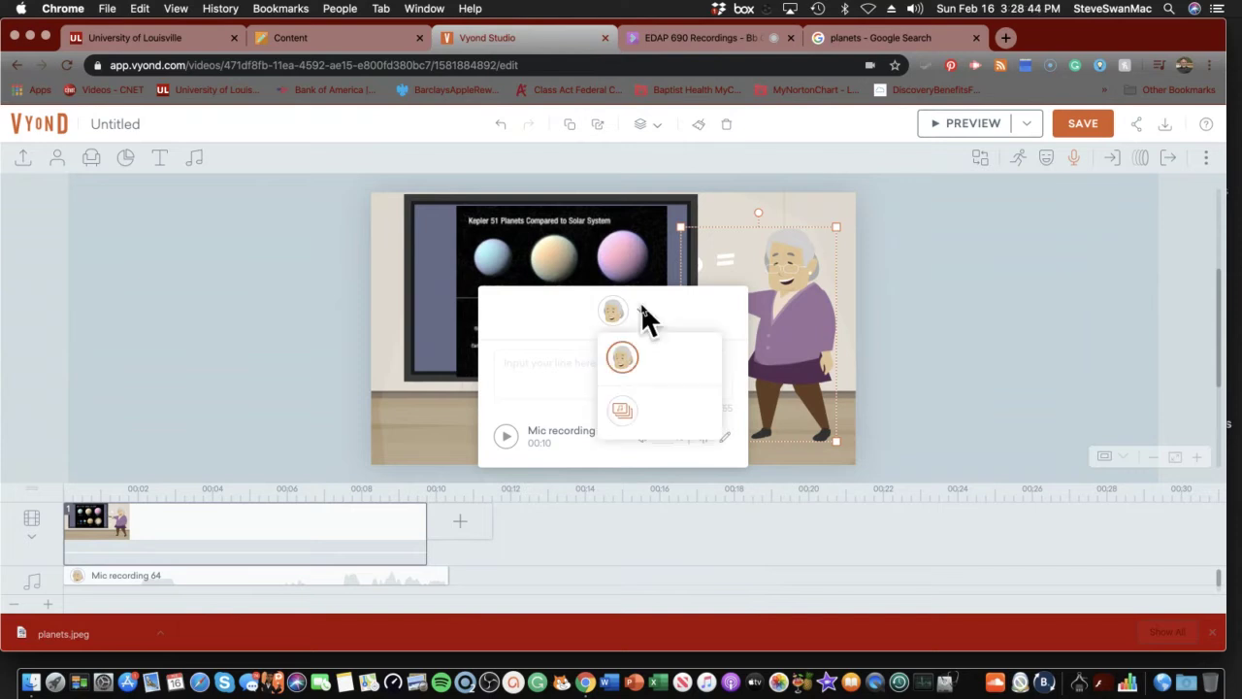
pyautogui.click(728, 433)
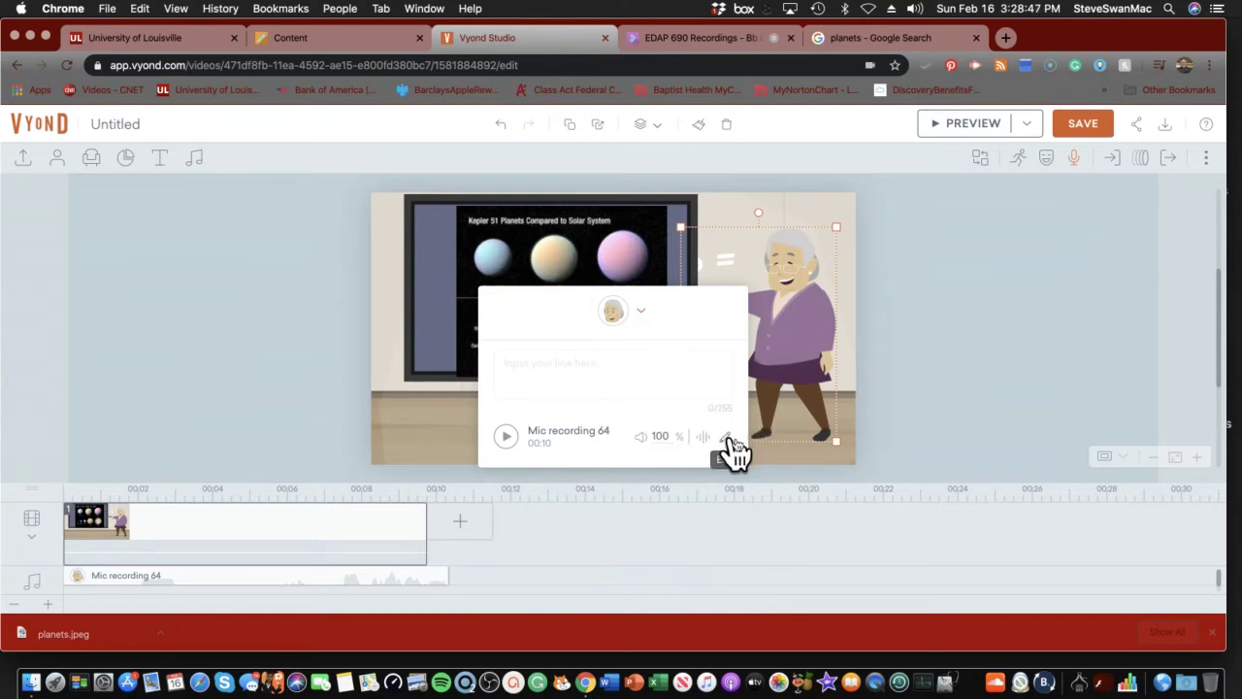
pyautogui.click(982, 412)
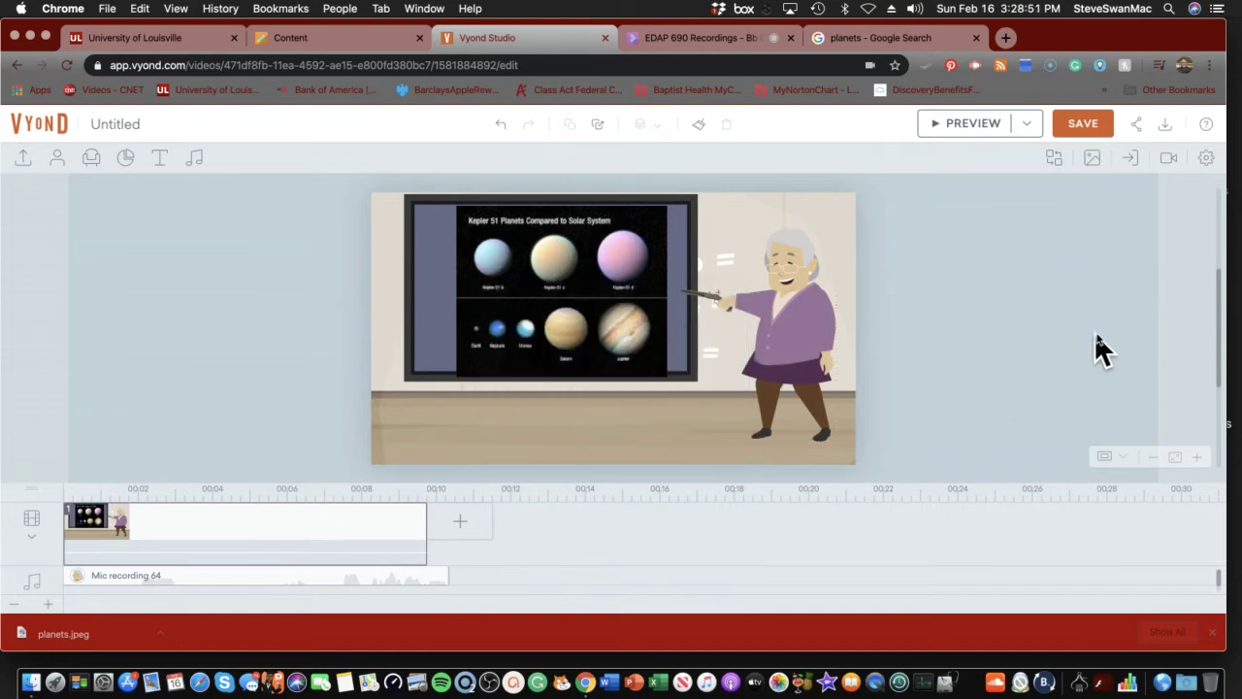
# Delete the woman's microphone recording from the audio track.
pyautogui.click(792, 286)
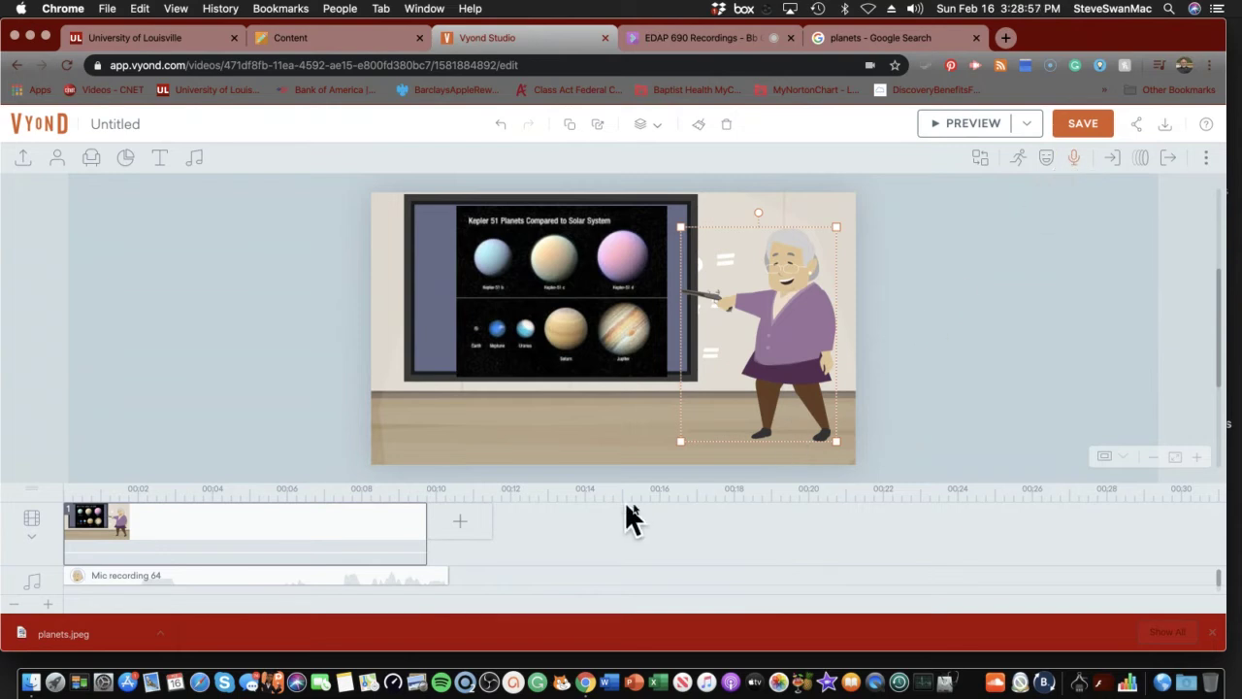
pyautogui.rightClick(268, 574)
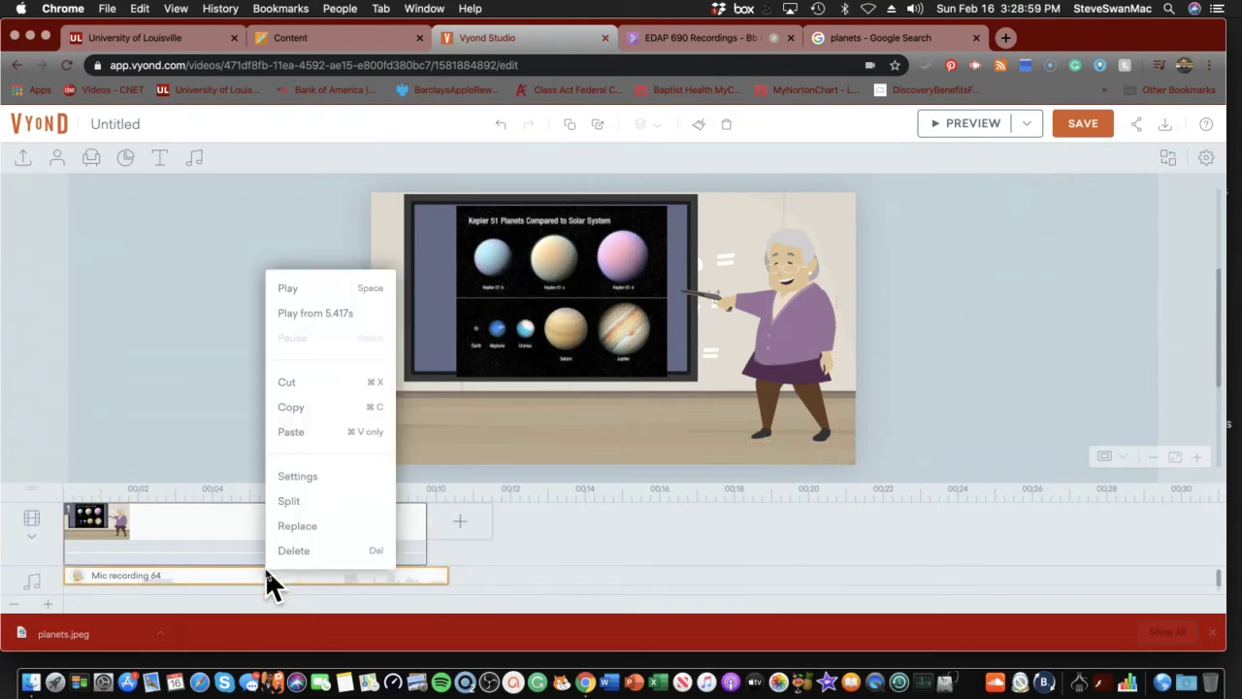
pyautogui.click(290, 550)
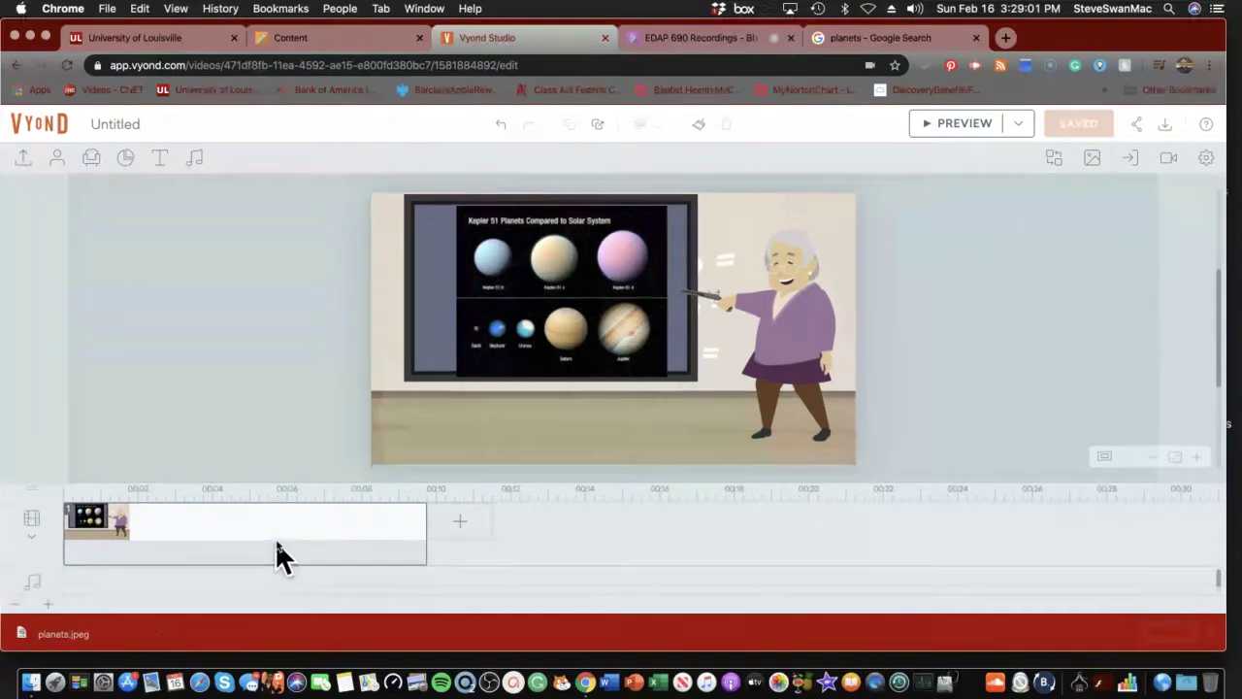
# Record a new microphone dialog line of about 14 seconds for the woman, keeping it assigned to her.
pyautogui.click(830, 279)
pyautogui.click(1074, 159)
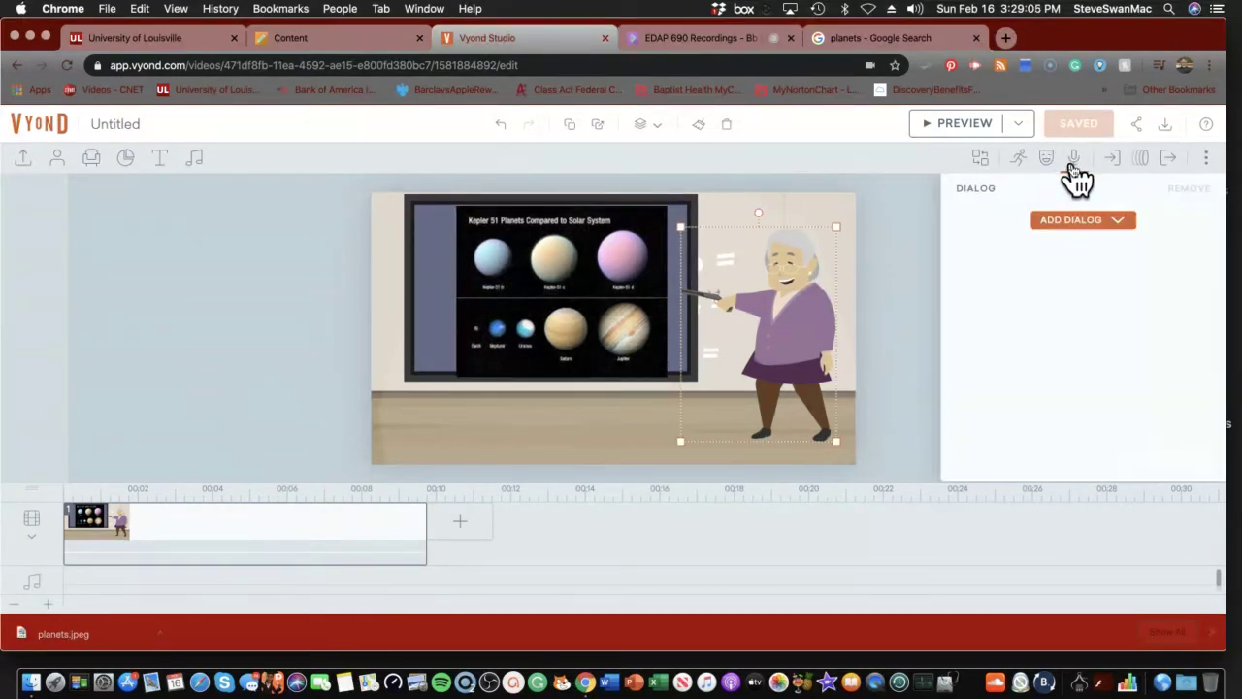
pyautogui.click(1071, 221)
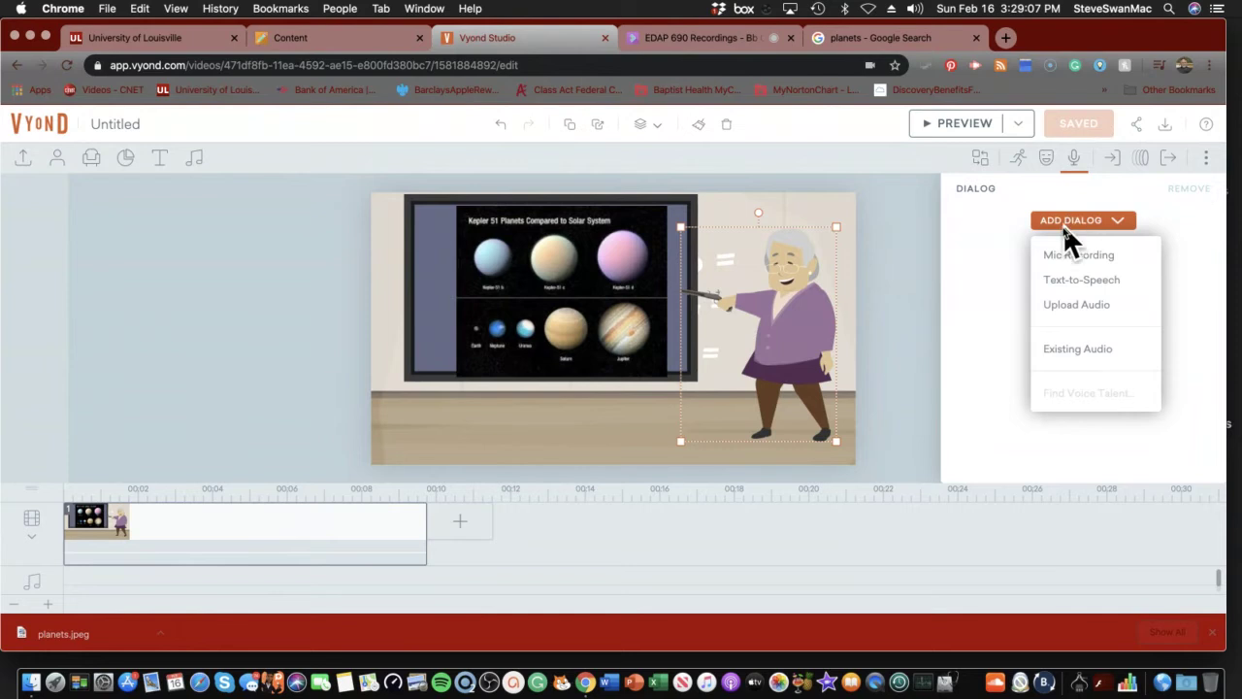
pyautogui.click(1063, 258)
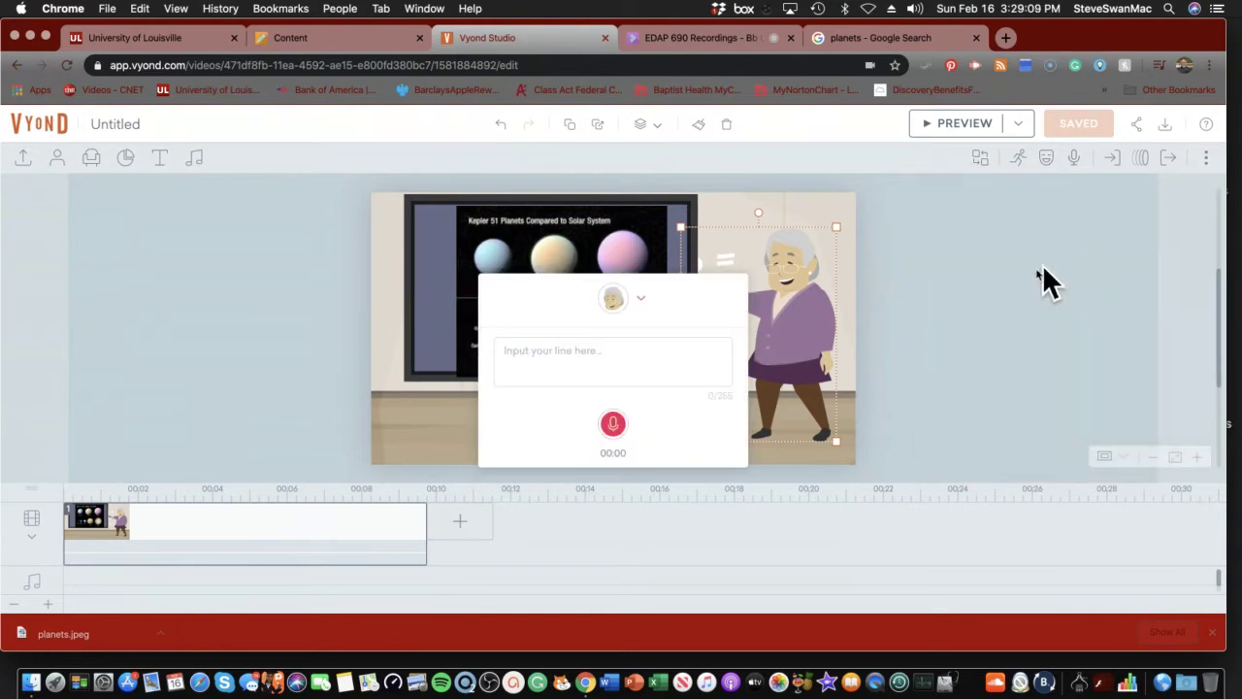
pyautogui.click(614, 425)
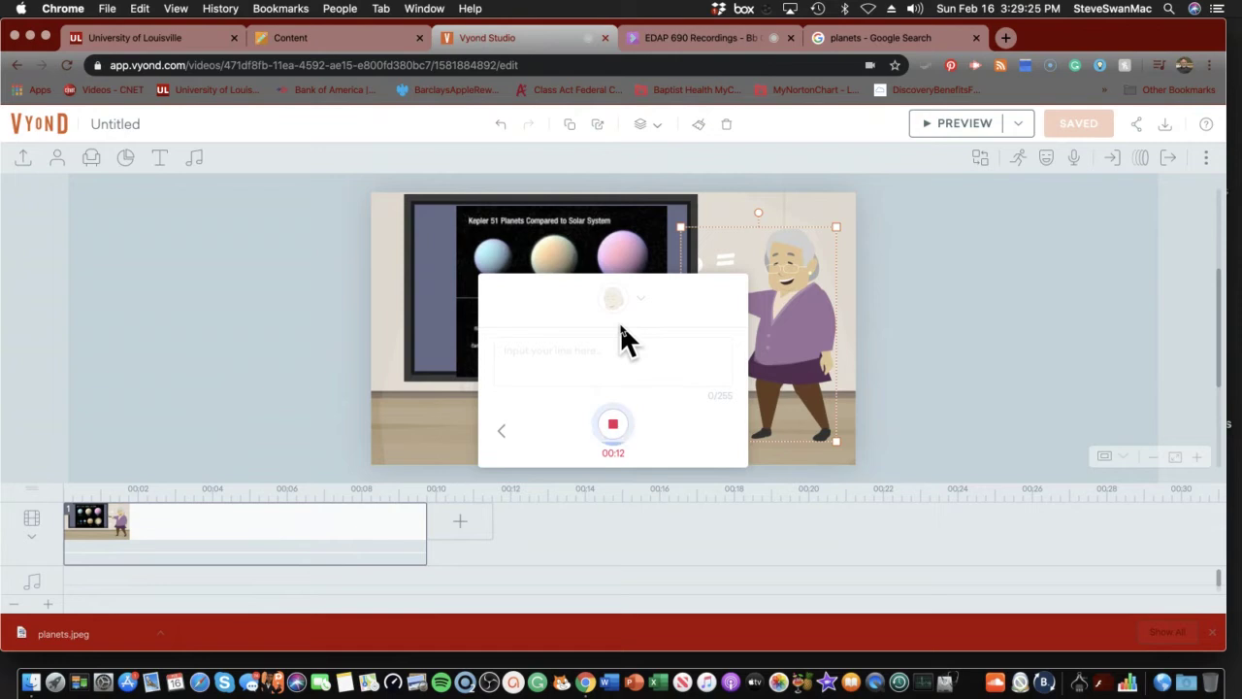
pyautogui.click(619, 435)
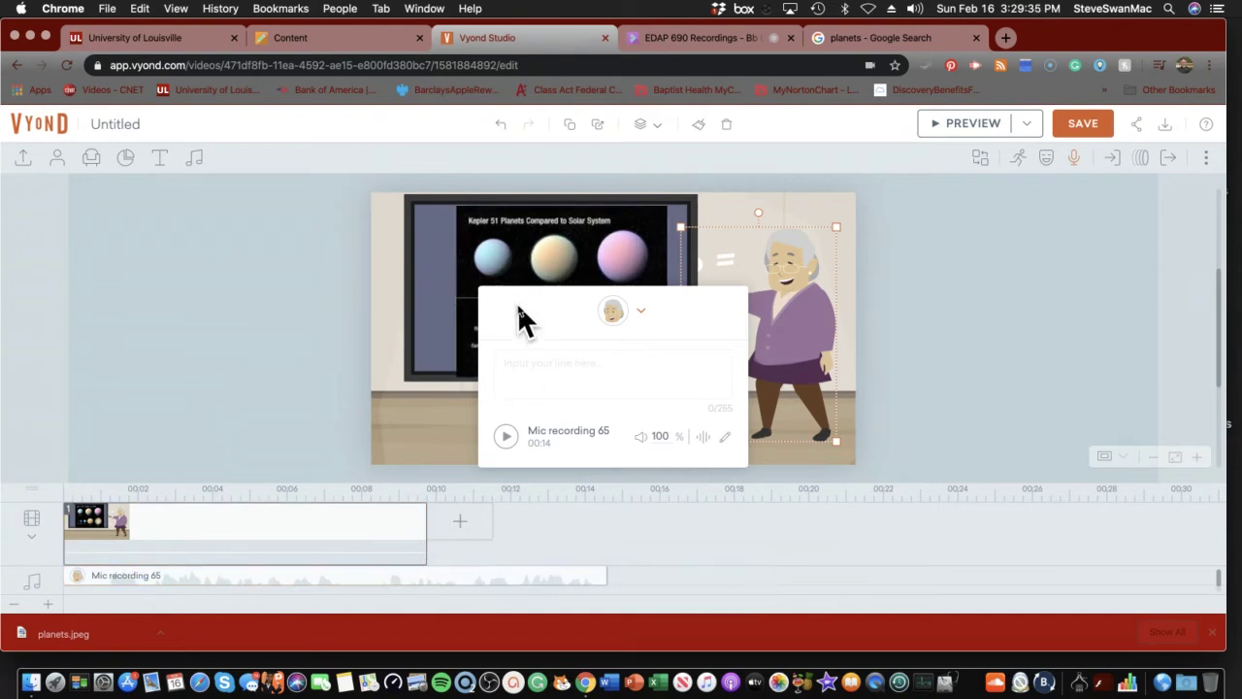
pyautogui.click(641, 313)
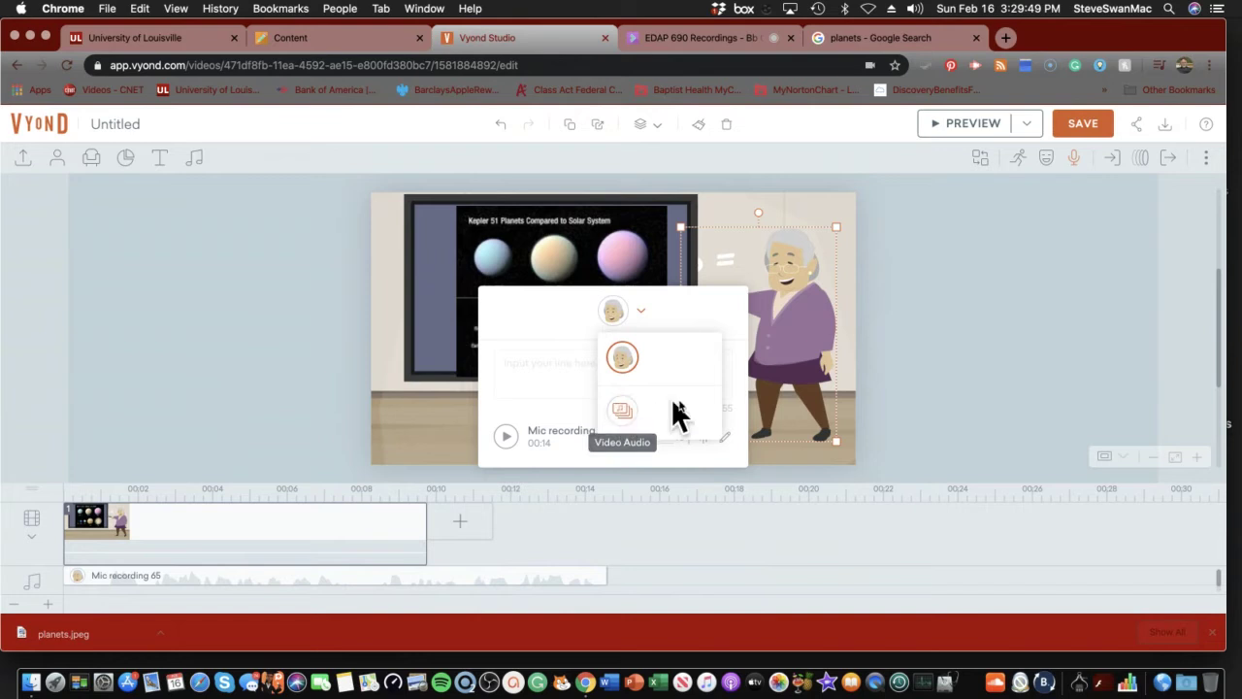
pyautogui.click(782, 435)
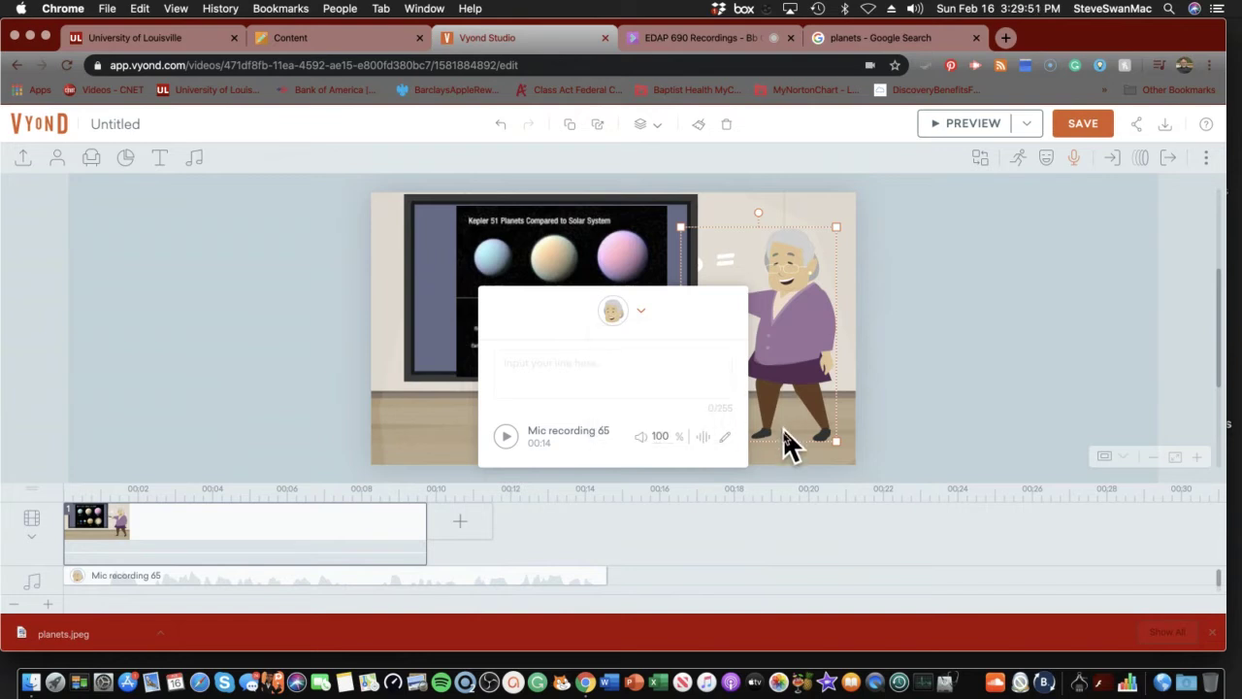
pyautogui.click(776, 453)
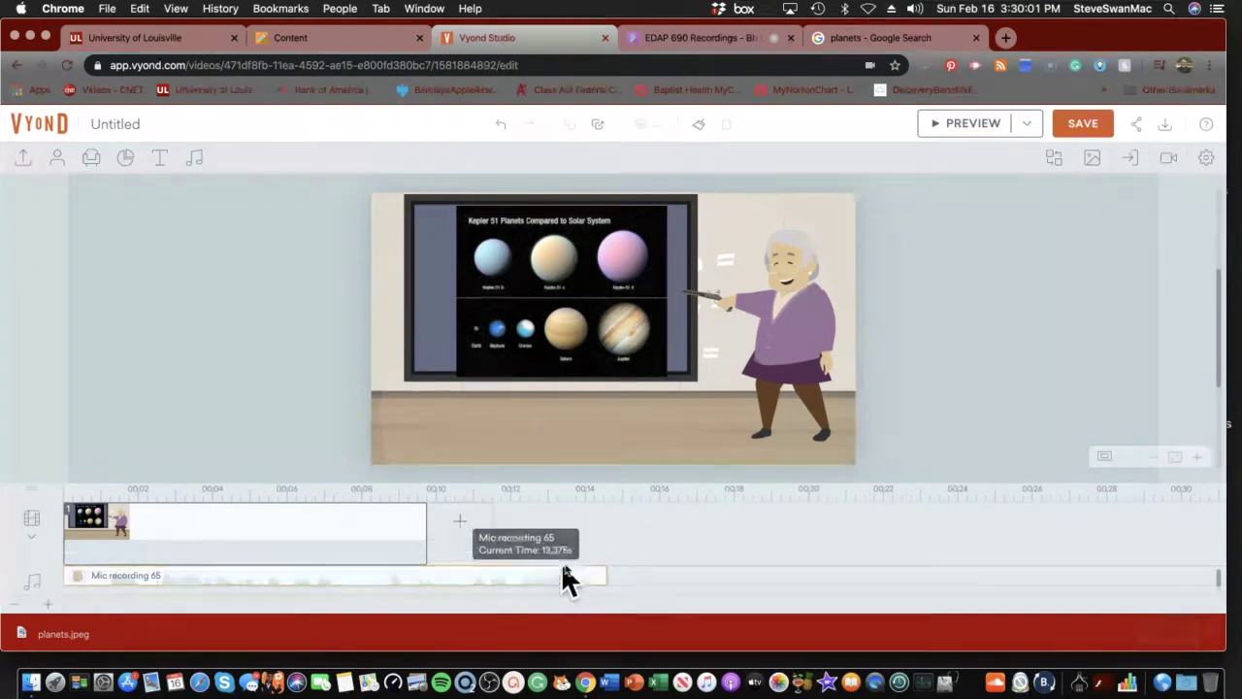
# Extend the scene to about 15 seconds so that it covers the whole microphone recording.
pyautogui.moveTo(428, 532); pyautogui.dragTo(614, 522)
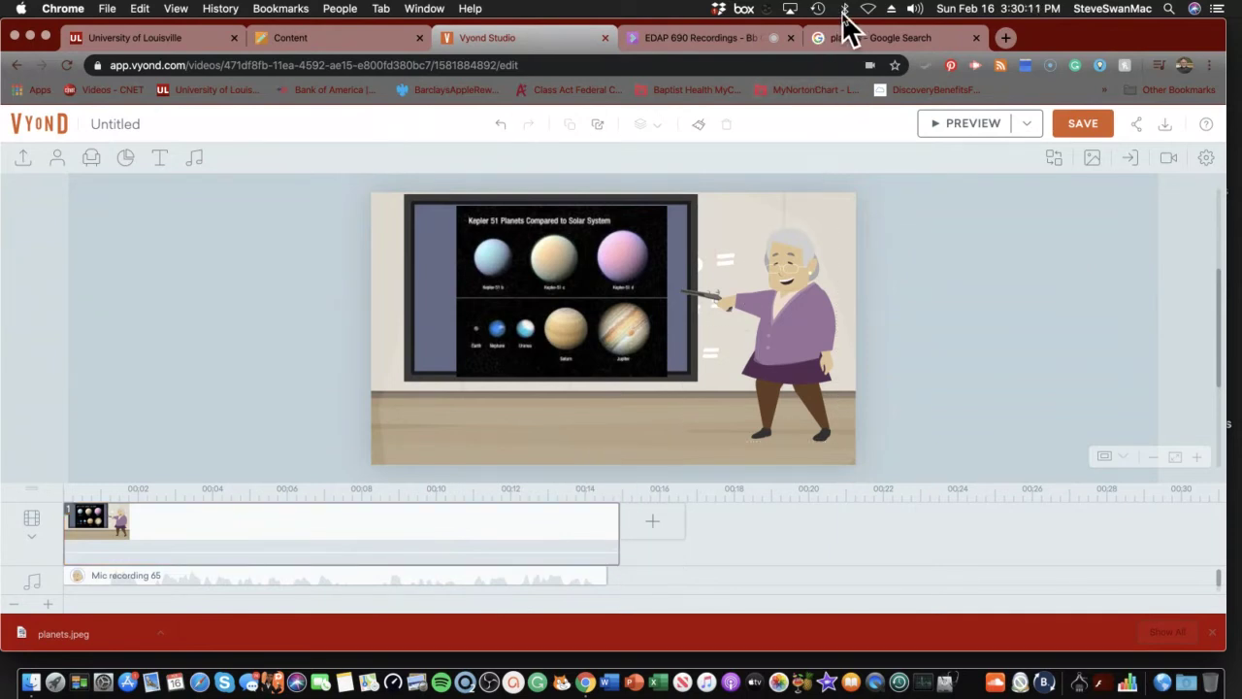
# Switch the computer's sound output to Internal Speakers and preview the scene with its dialog.
pyautogui.click(914, 10)
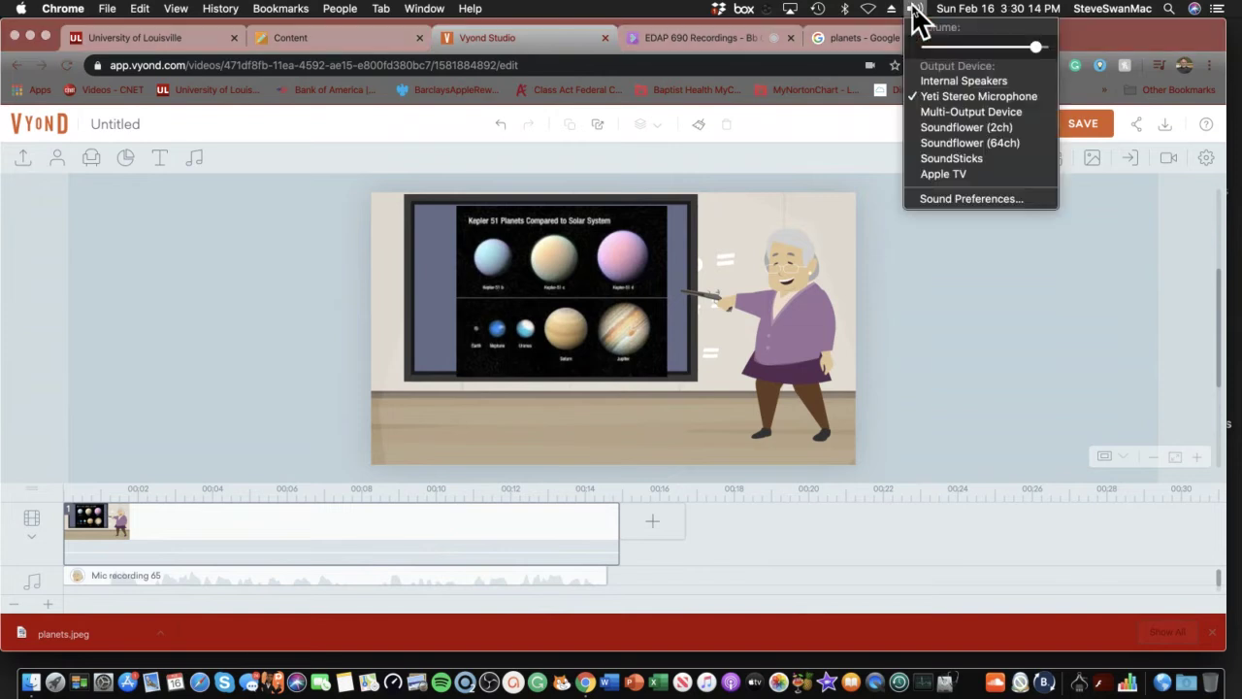
pyautogui.click(916, 80)
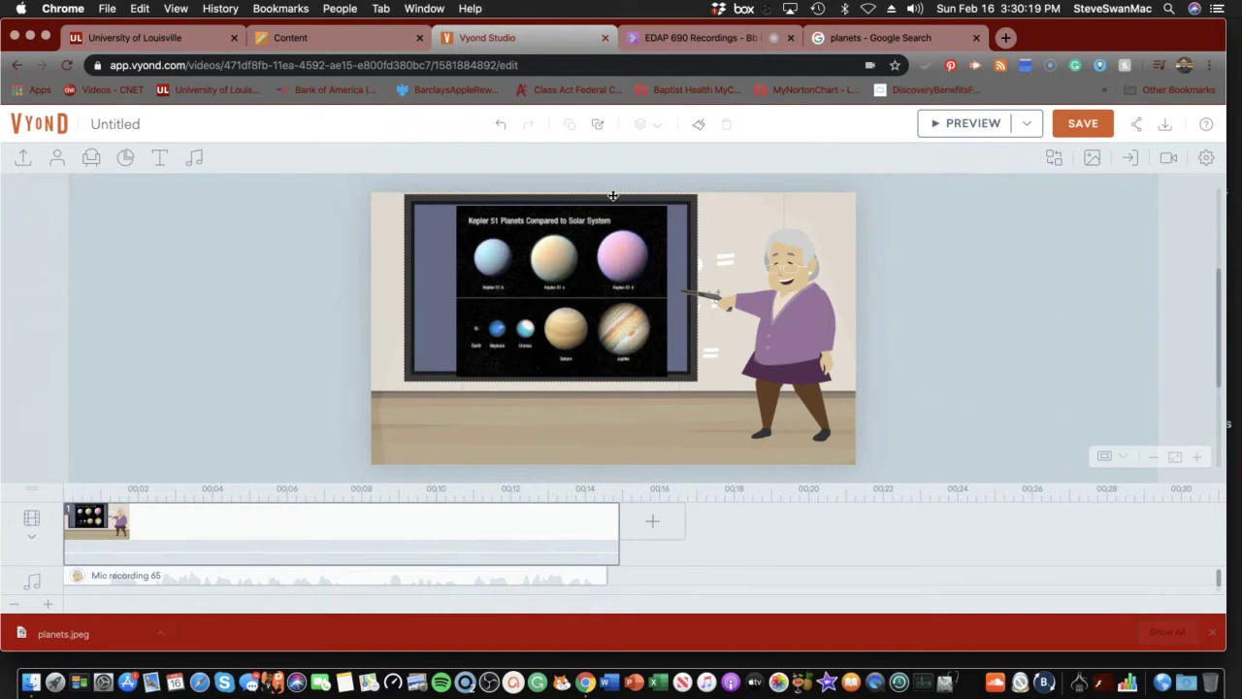
pyautogui.click(950, 139)
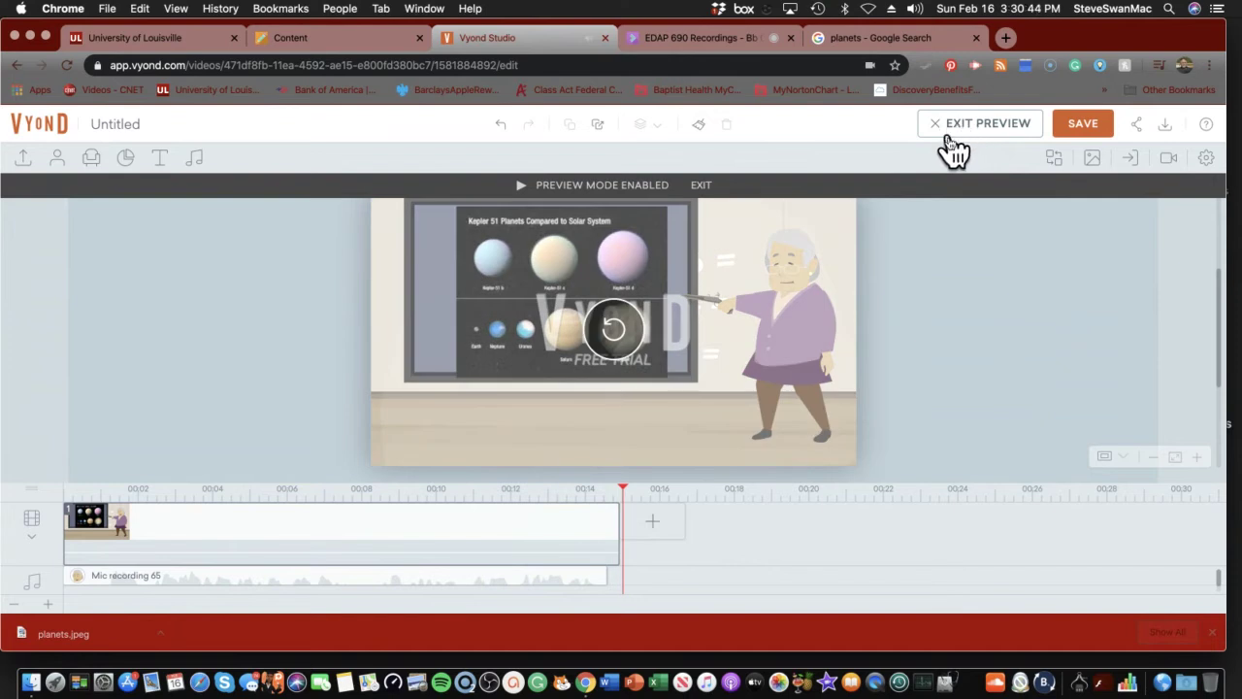
pyautogui.click(998, 137)
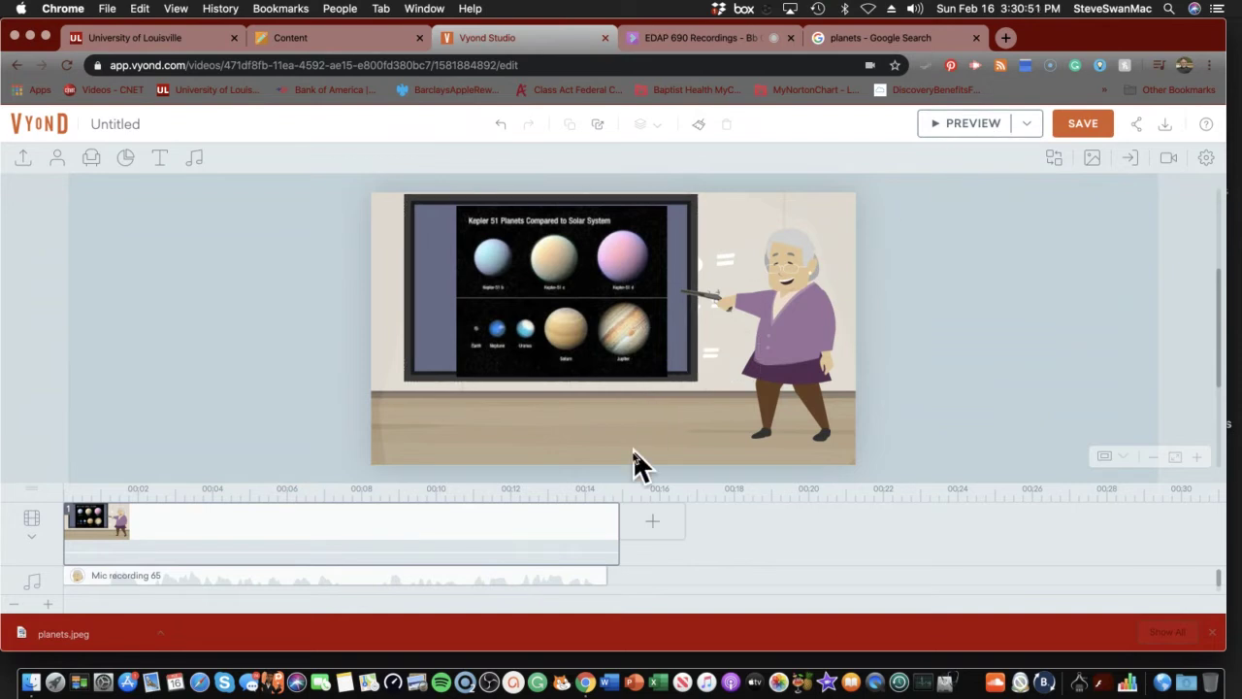
# Start adding a second scene from a template and search the template library for "space".
pyautogui.click(655, 532)
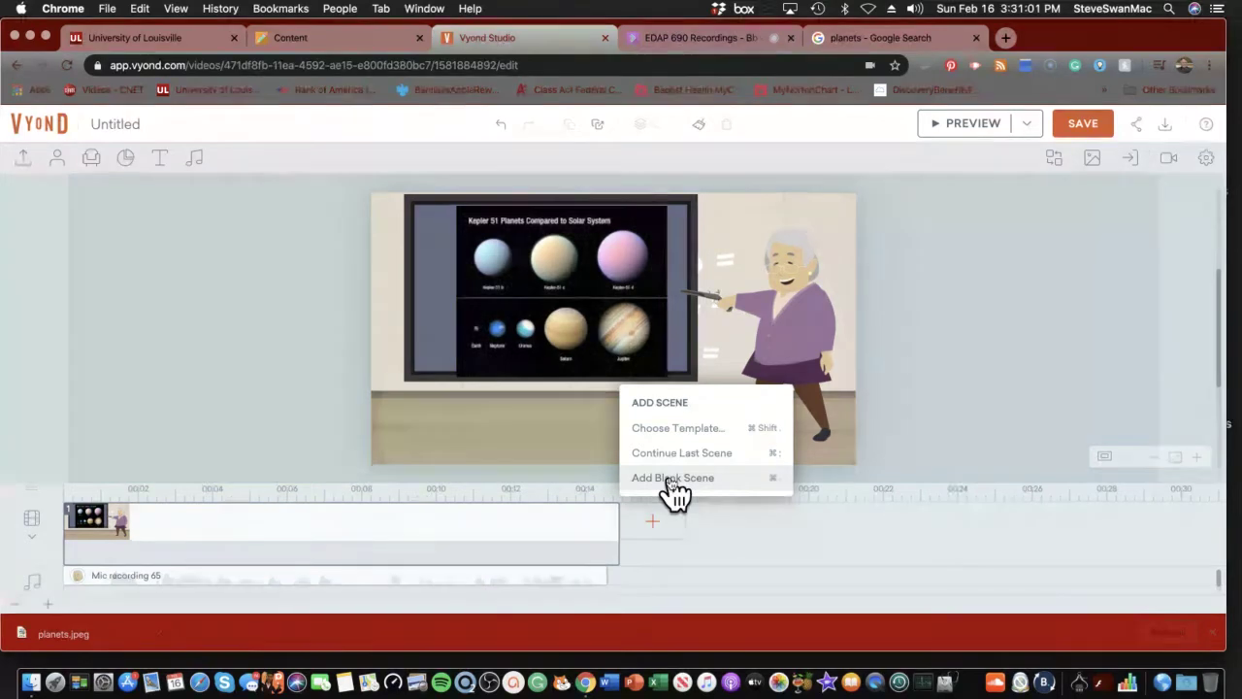
pyautogui.click(660, 433)
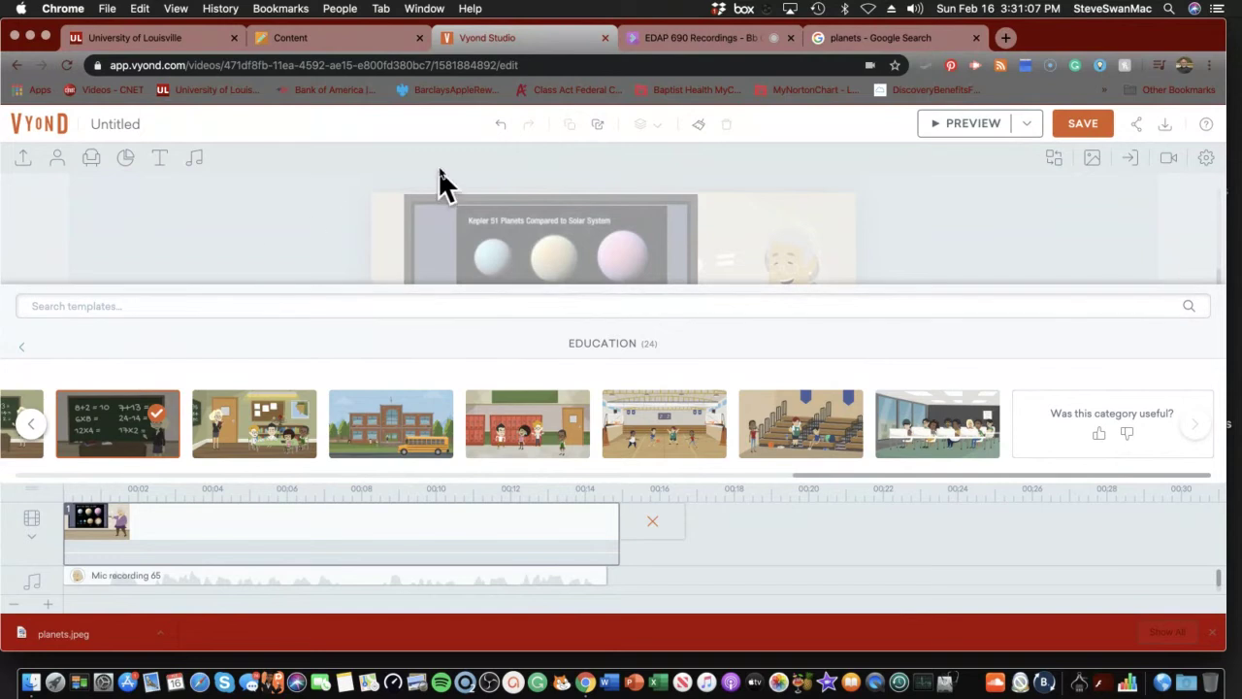
pyautogui.moveTo(1048, 39); pyautogui.dragTo(1199, 43)
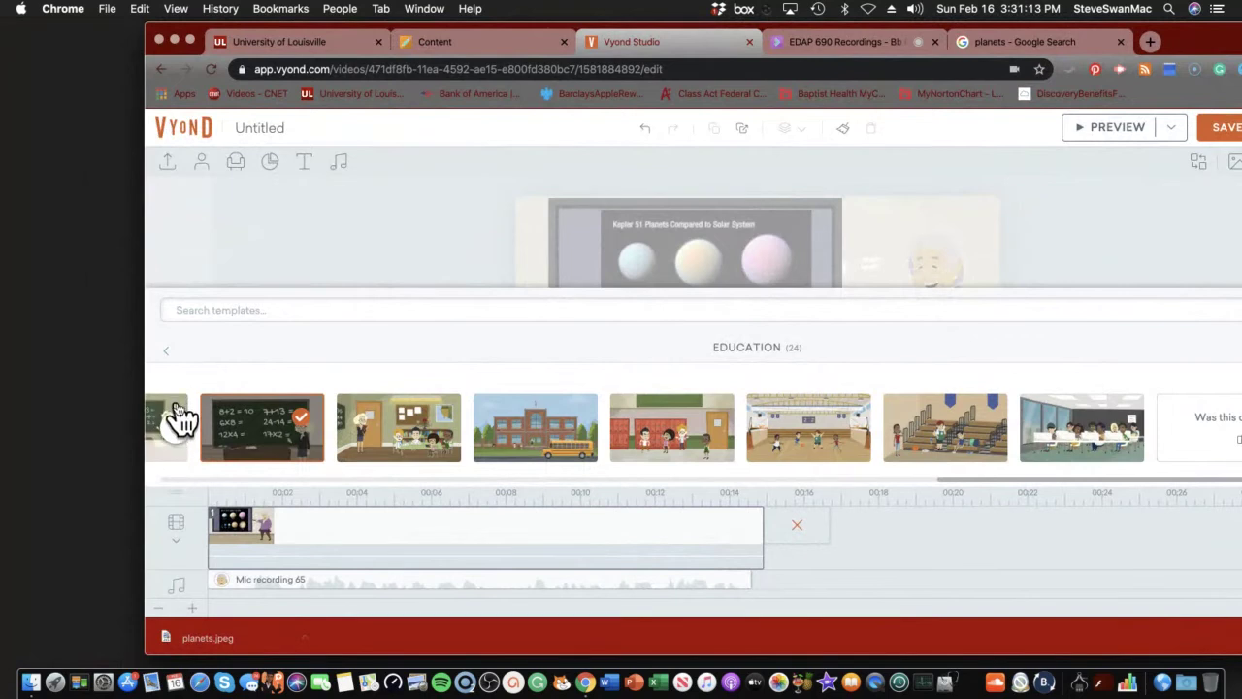
pyautogui.click(231, 310)
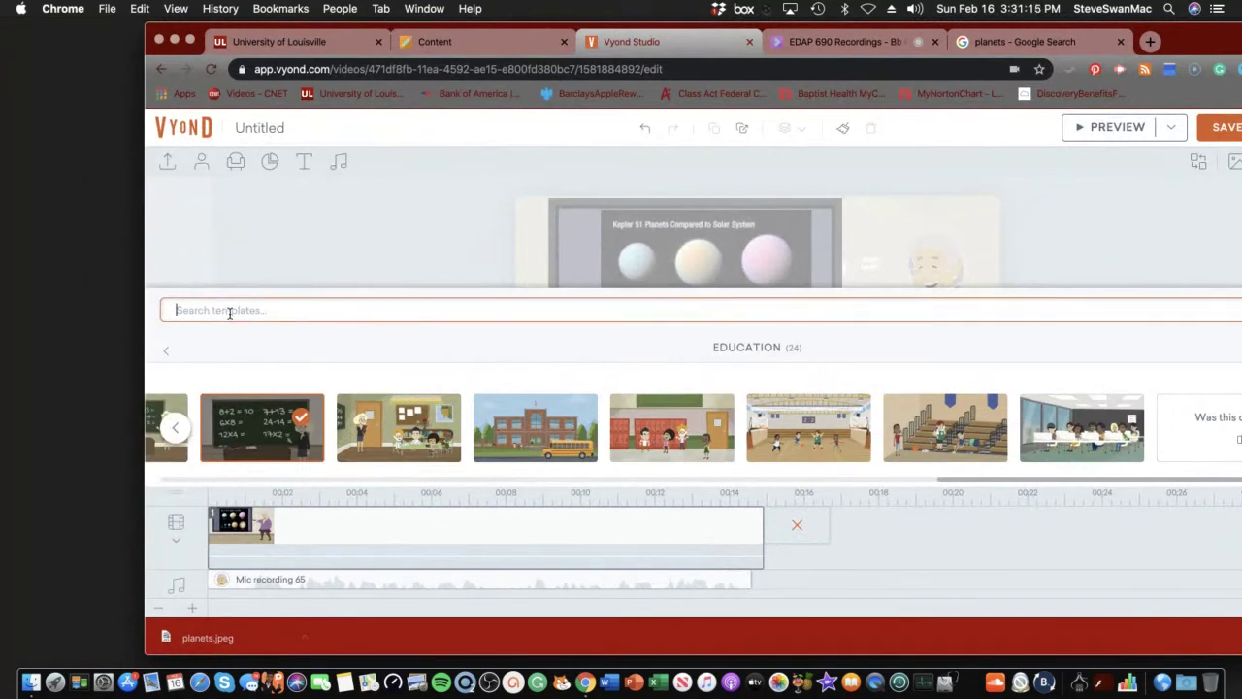
pyautogui.write('spa')
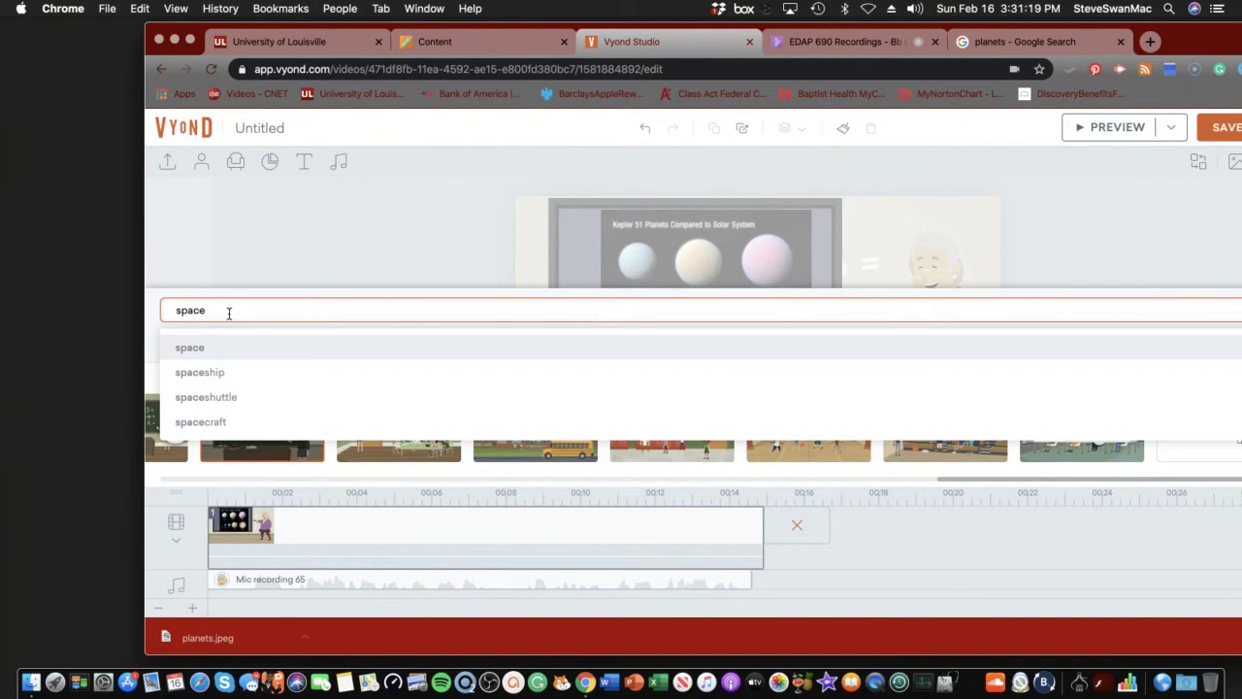
pyautogui.write('ce')
pyautogui.press('Return')
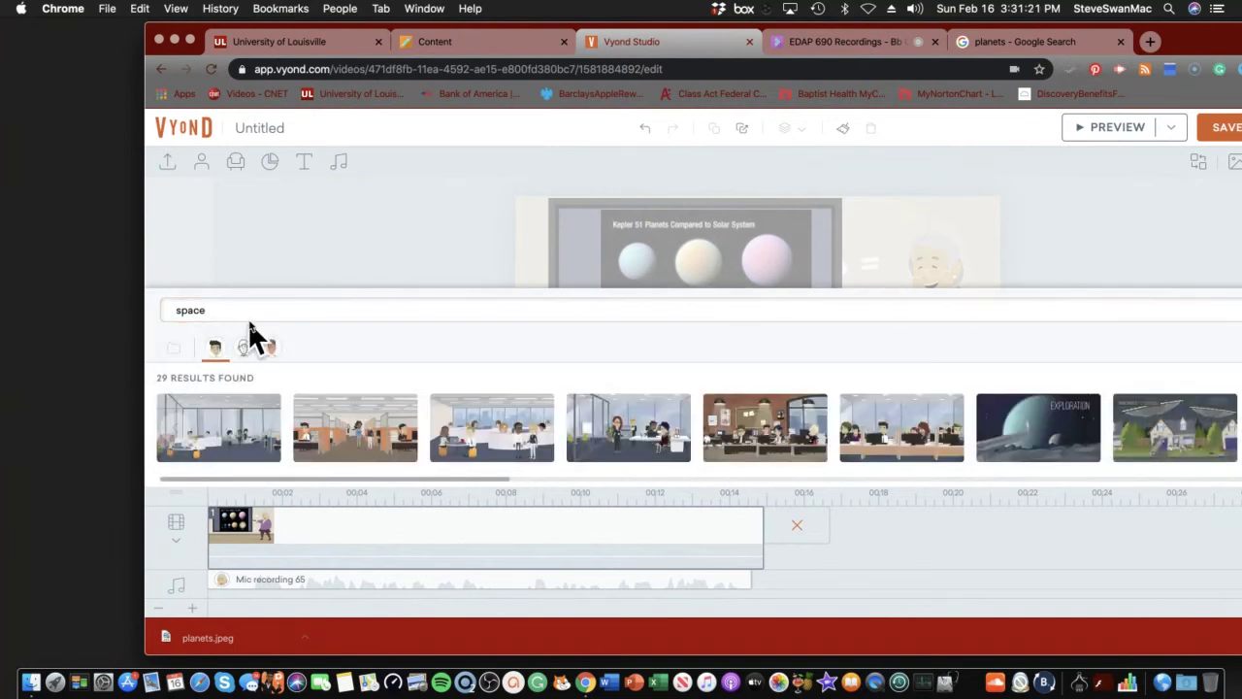
# Search the templates for "planets" instead and add the Exploration template as the second scene.
pyautogui.click(241, 312)
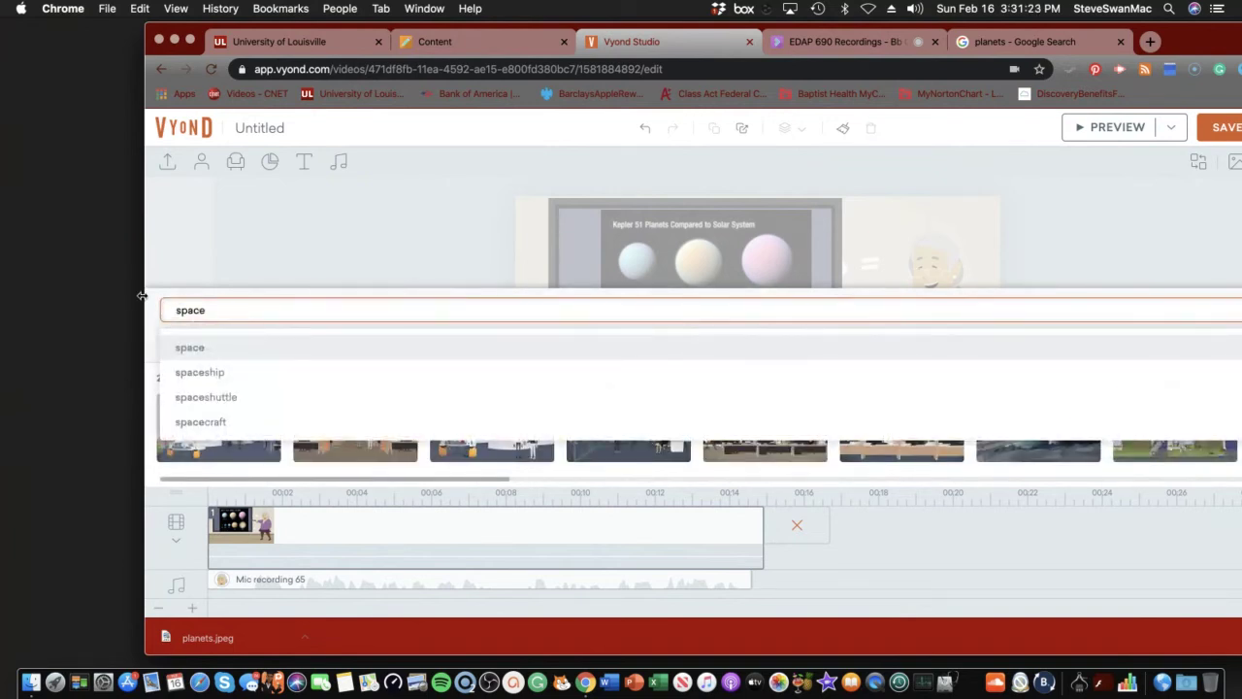
pyautogui.moveTo(218, 311); pyautogui.dragTo(118, 328)
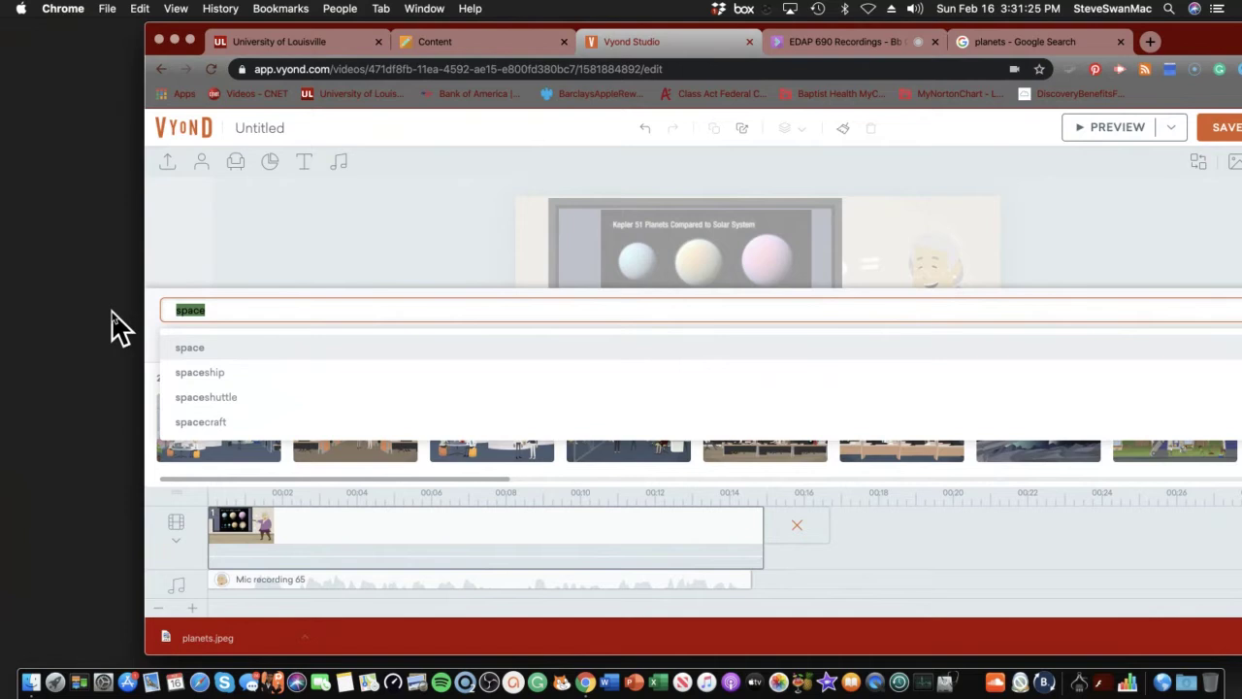
pyautogui.write('plane')
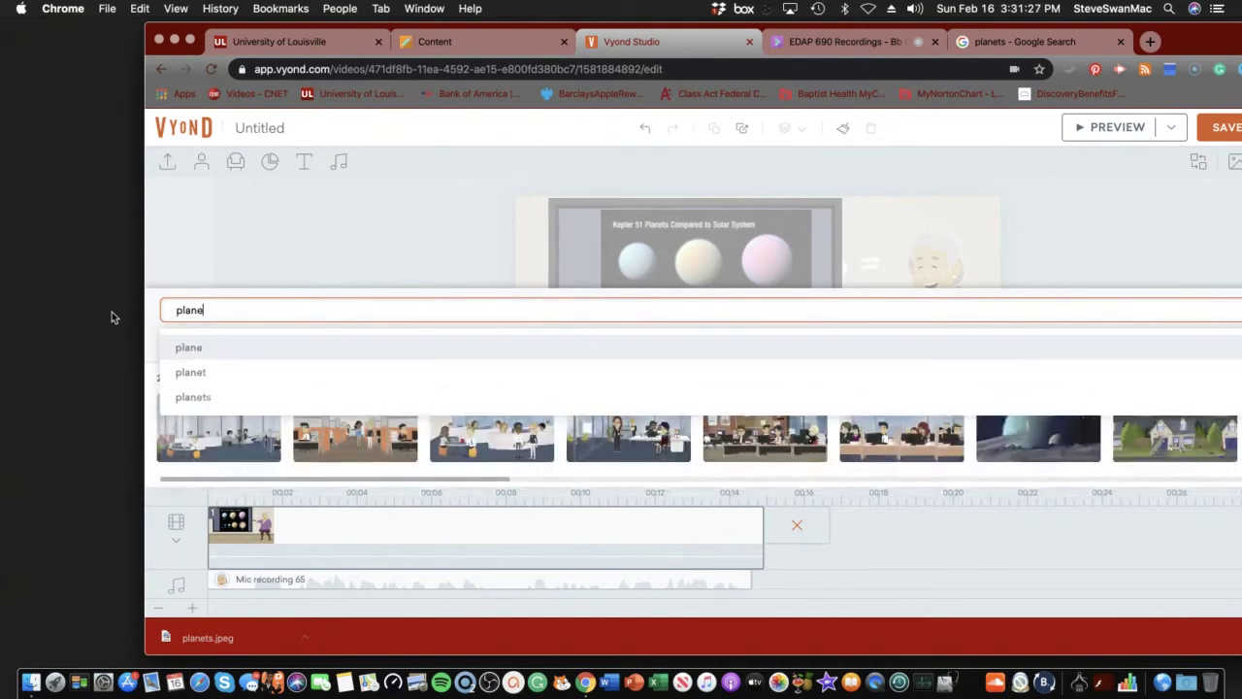
pyautogui.write('ts')
pyautogui.press('Return')
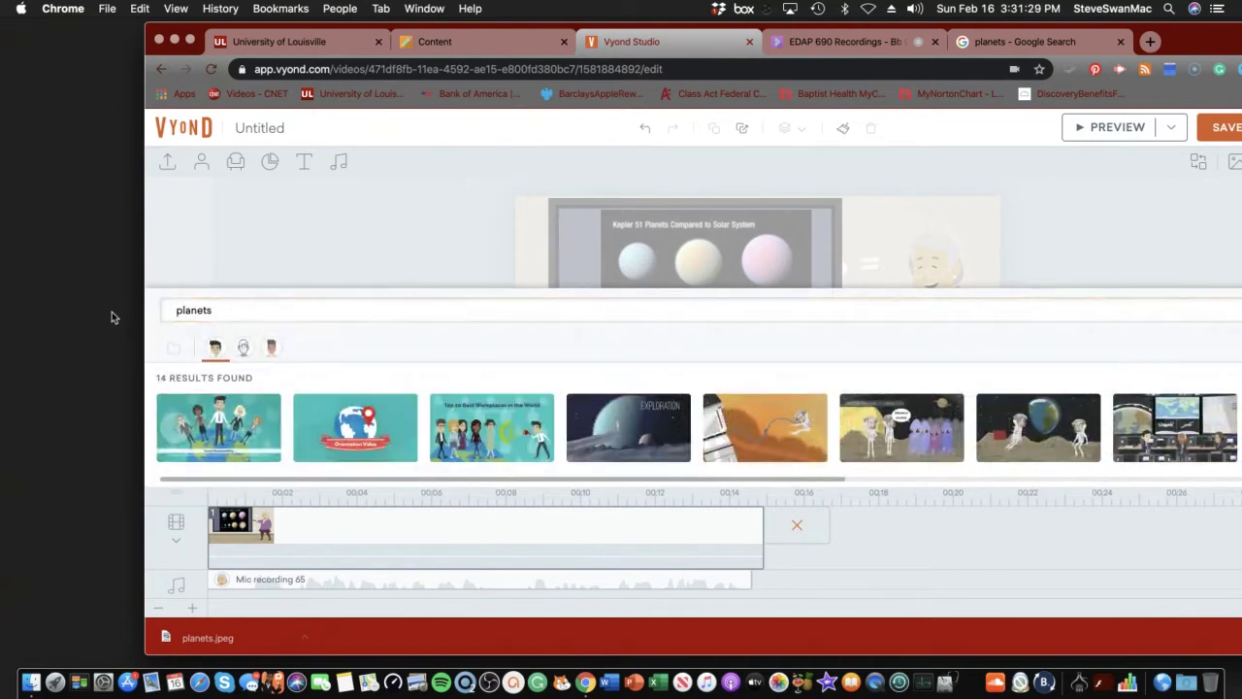
pyautogui.click(608, 439)
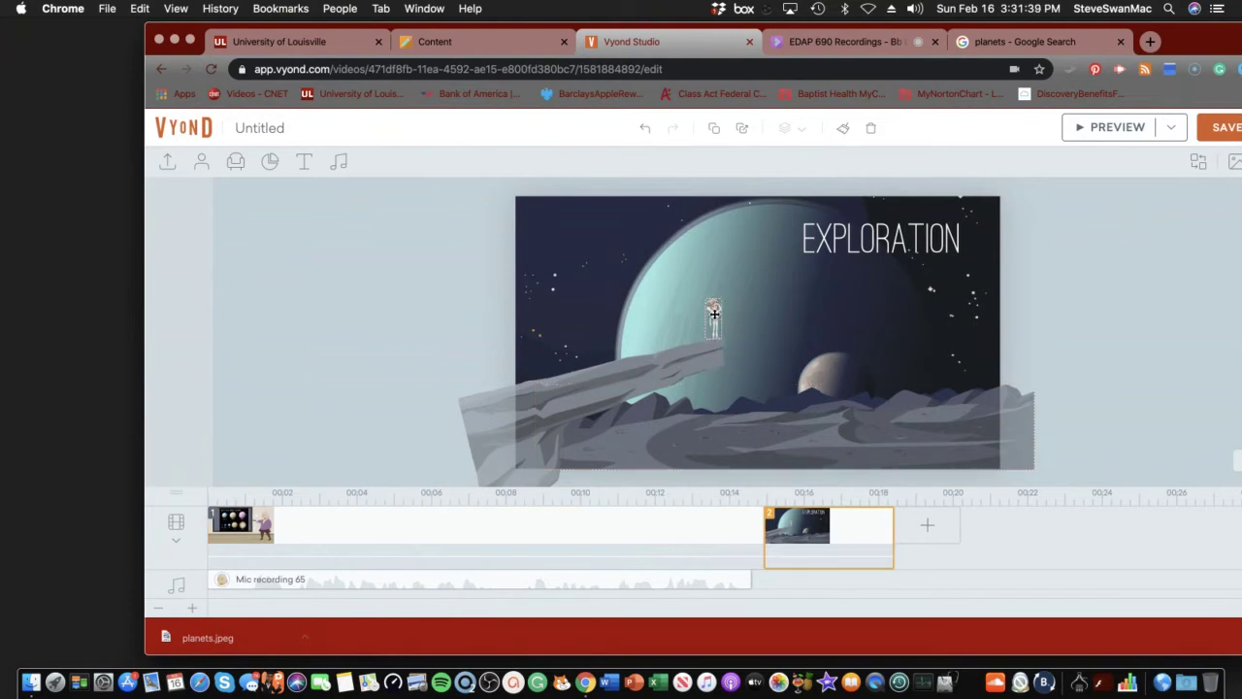
# Delete the EXPLORATION title text from the second scene.
pyautogui.click(713, 314)
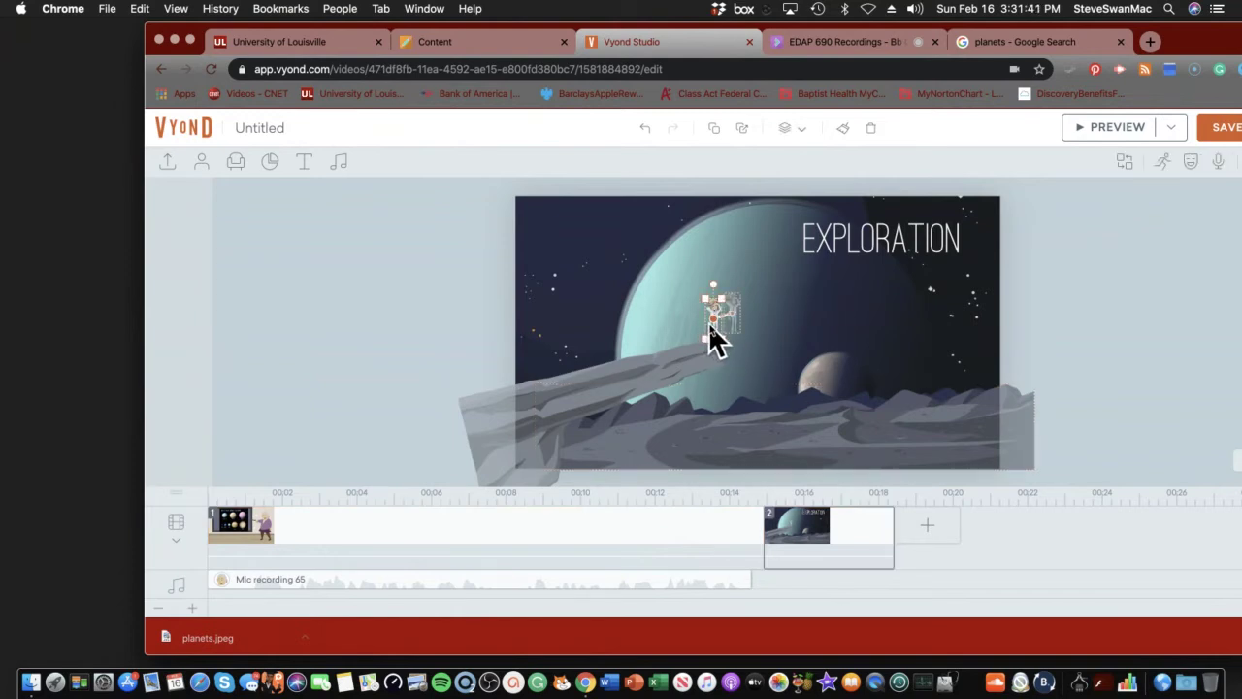
pyautogui.click(881, 243)
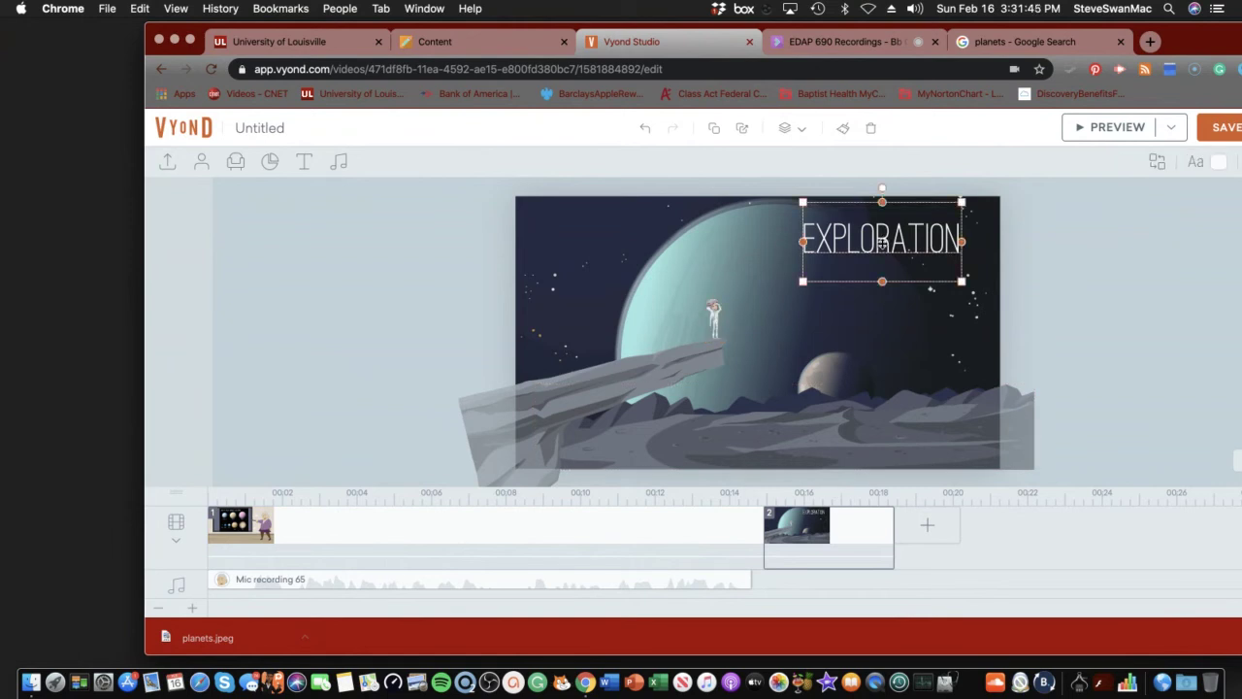
pyautogui.press('BackSpace')
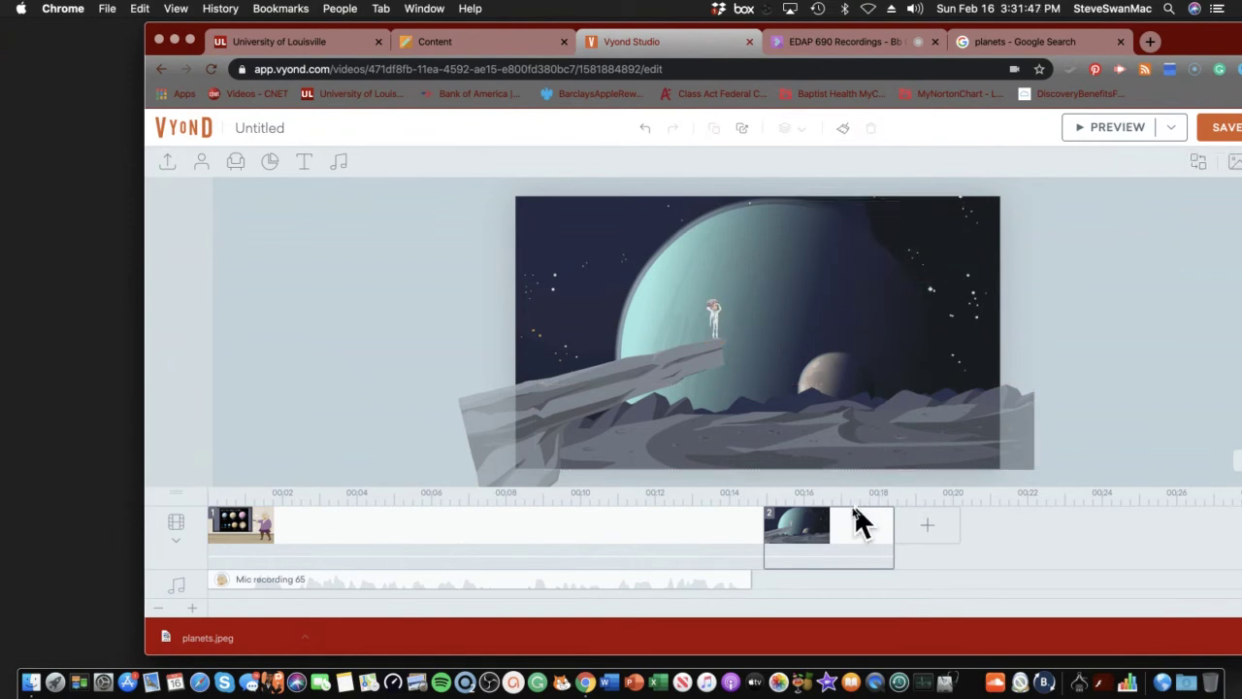
# Give the astronaut the text-to-speech dialog line "What would it be like to stand on another planet" and play it back.
pyautogui.click(830, 531)
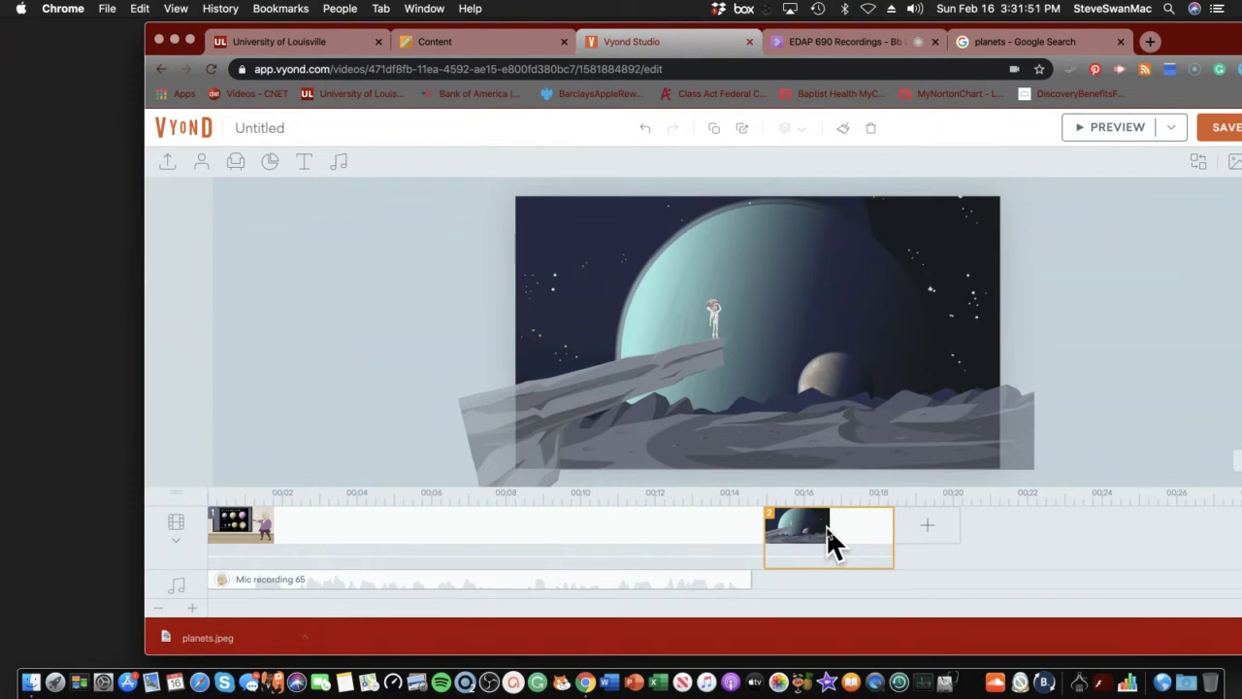
pyautogui.click(713, 335)
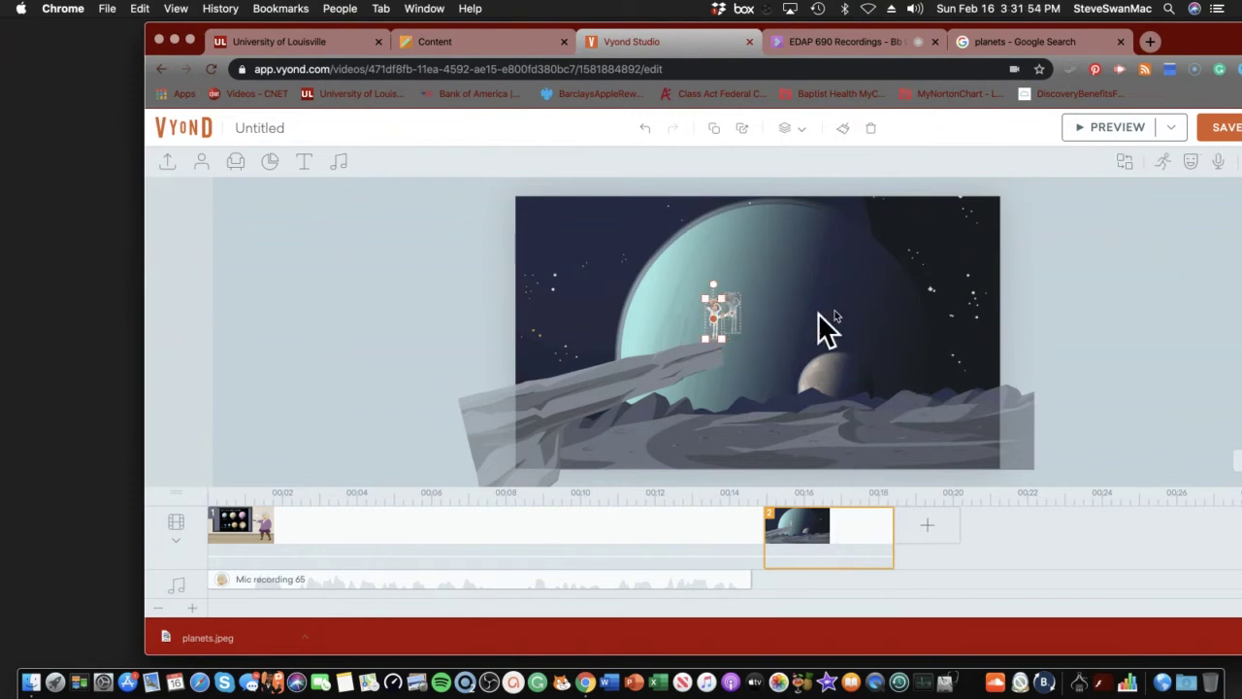
pyautogui.click(1220, 165)
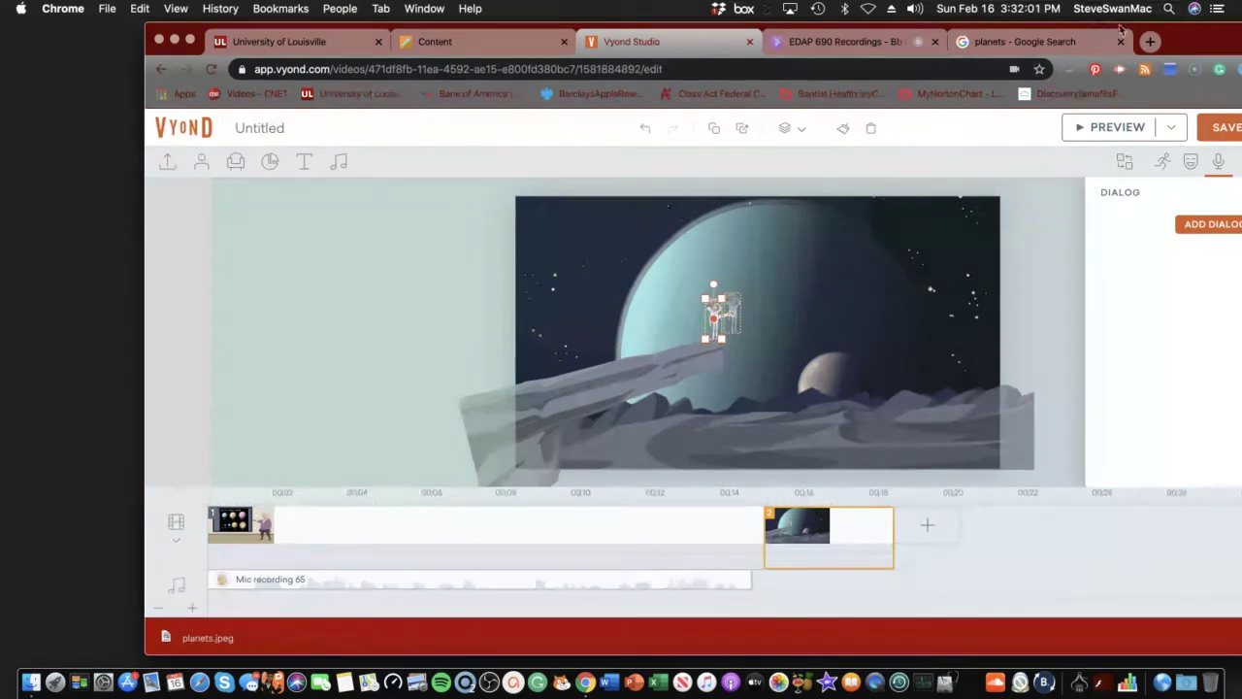
pyautogui.moveTo(1212, 47); pyautogui.dragTo(1023, 50)
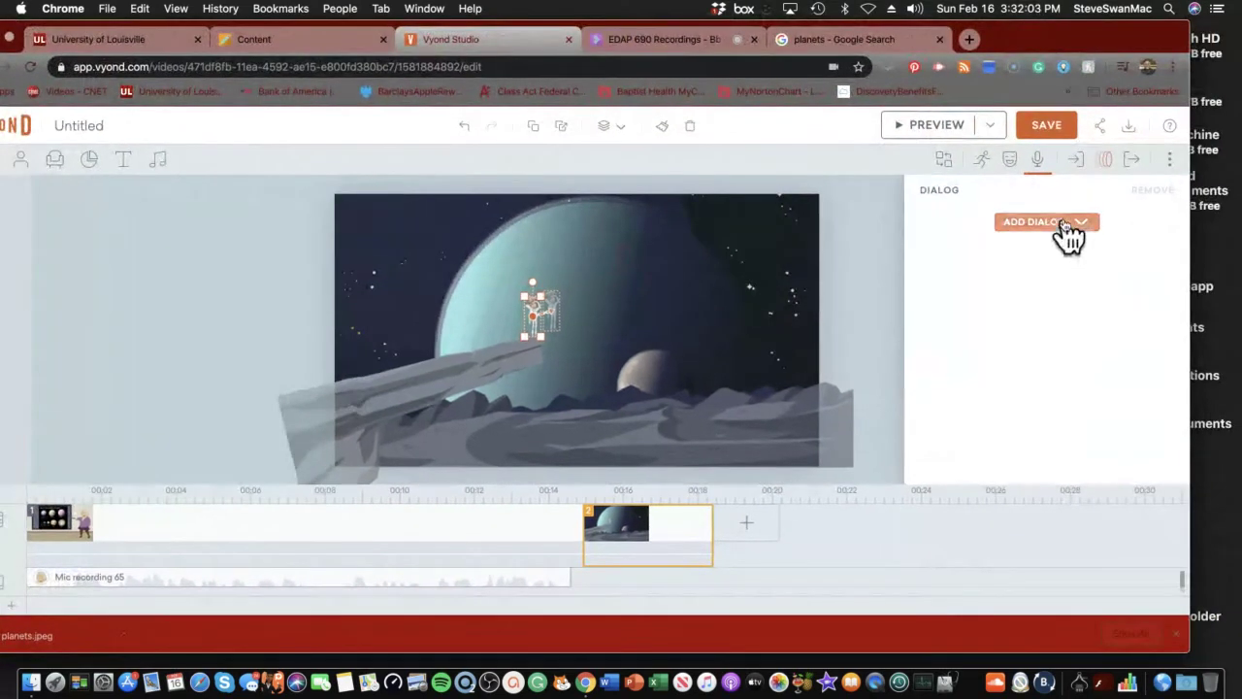
pyautogui.click(1068, 229)
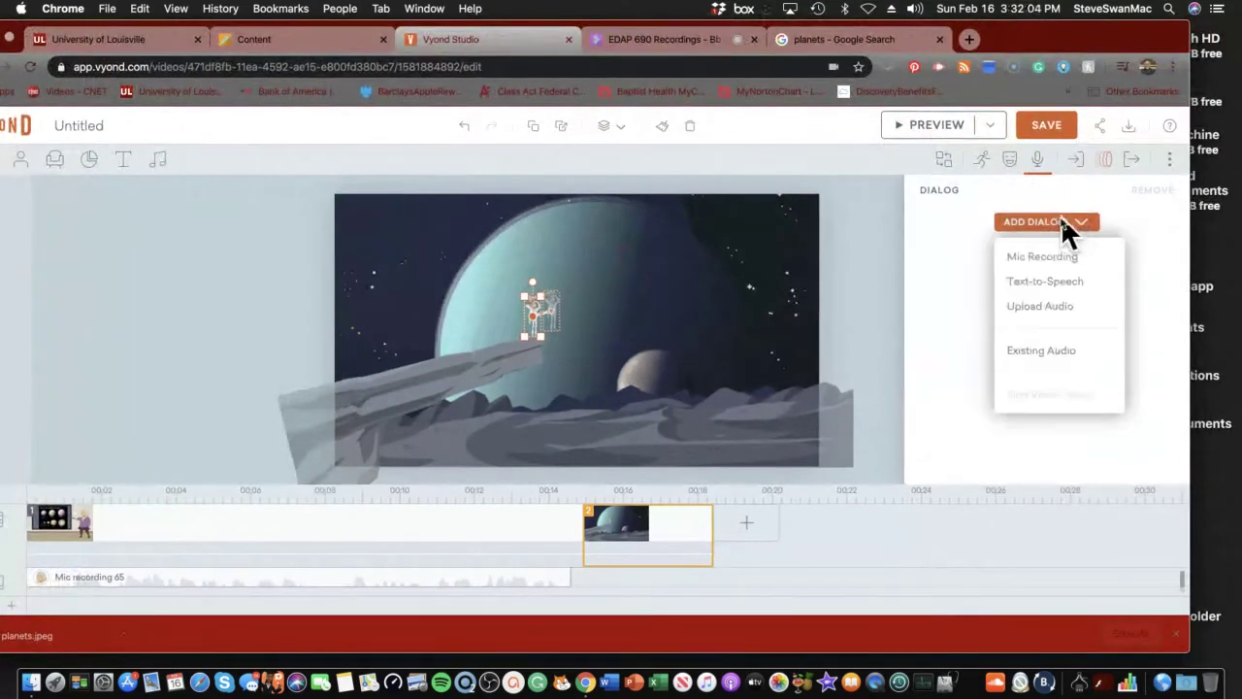
pyautogui.click(1031, 283)
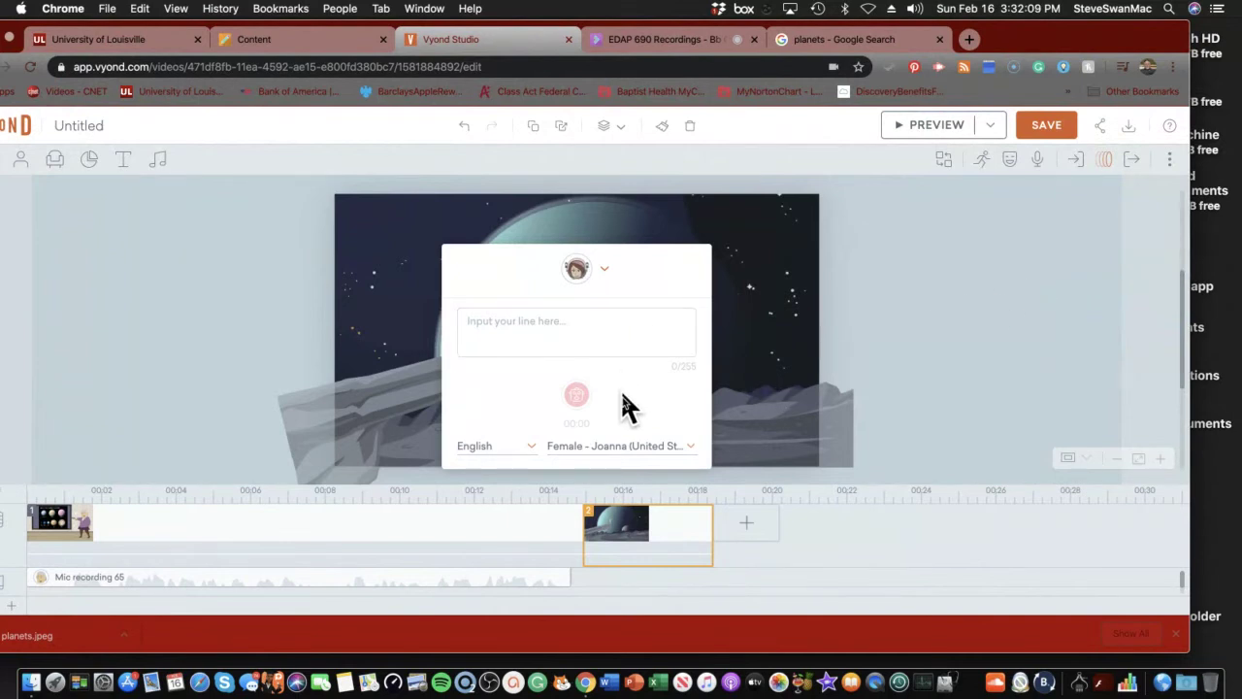
pyautogui.click(555, 327)
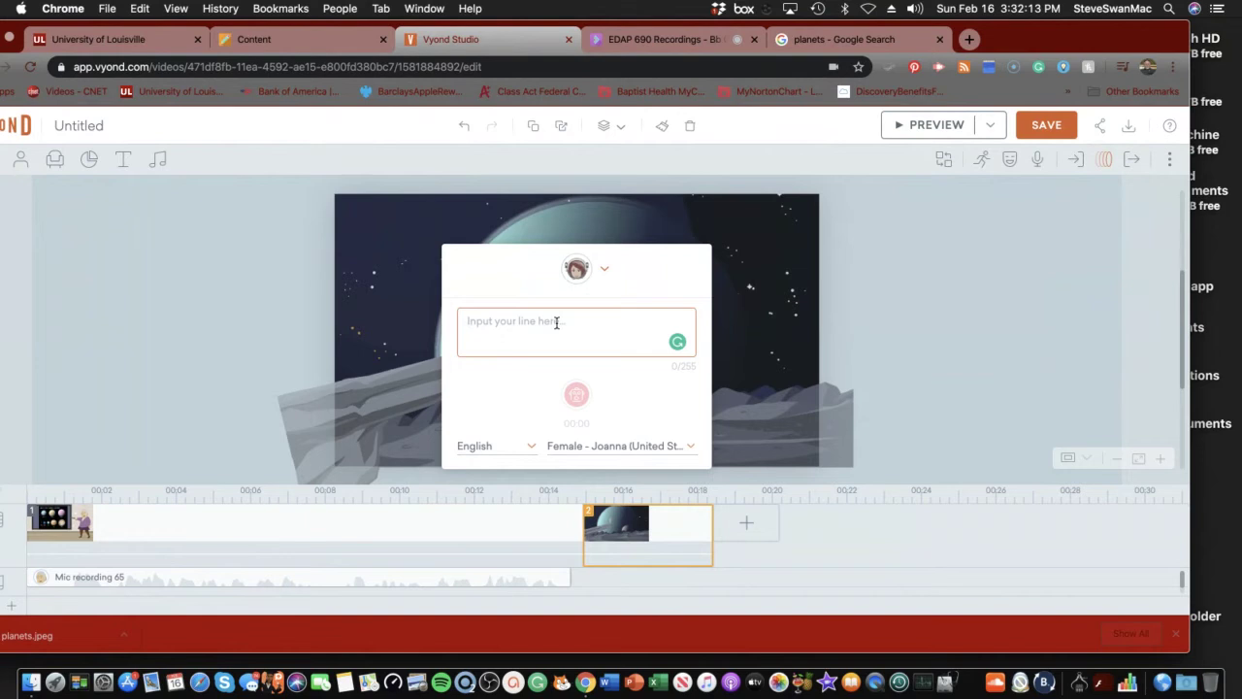
pyautogui.write('W')
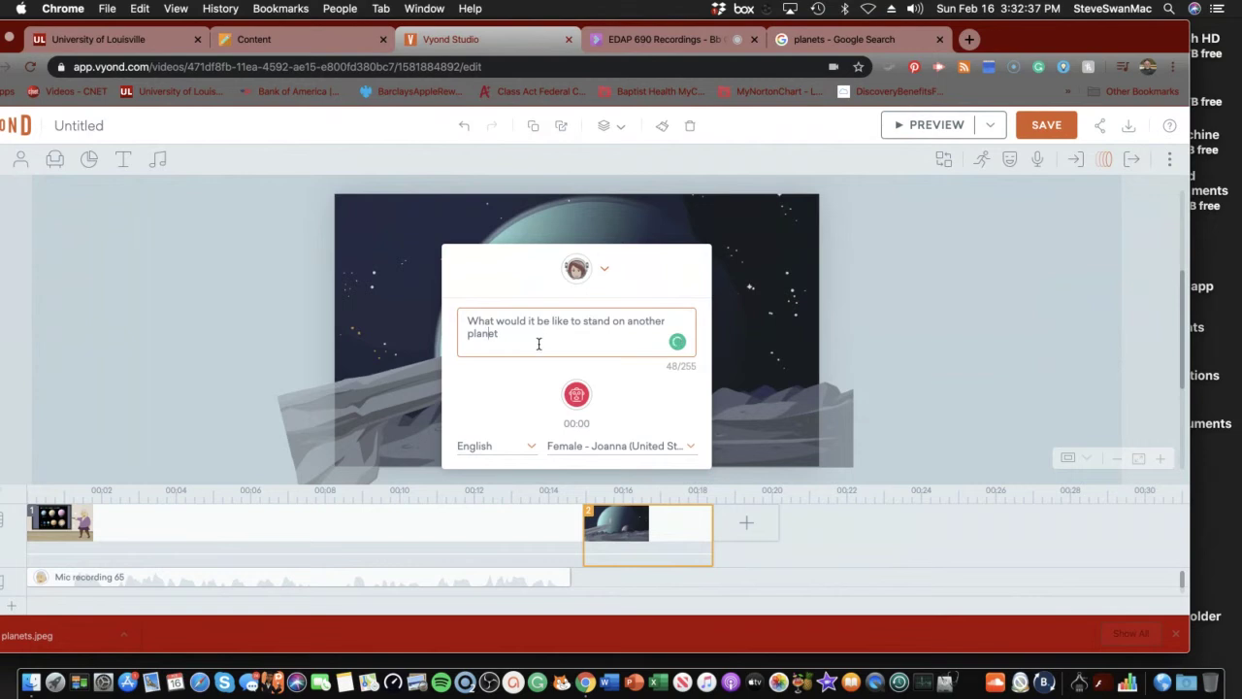
pyautogui.click(579, 396)
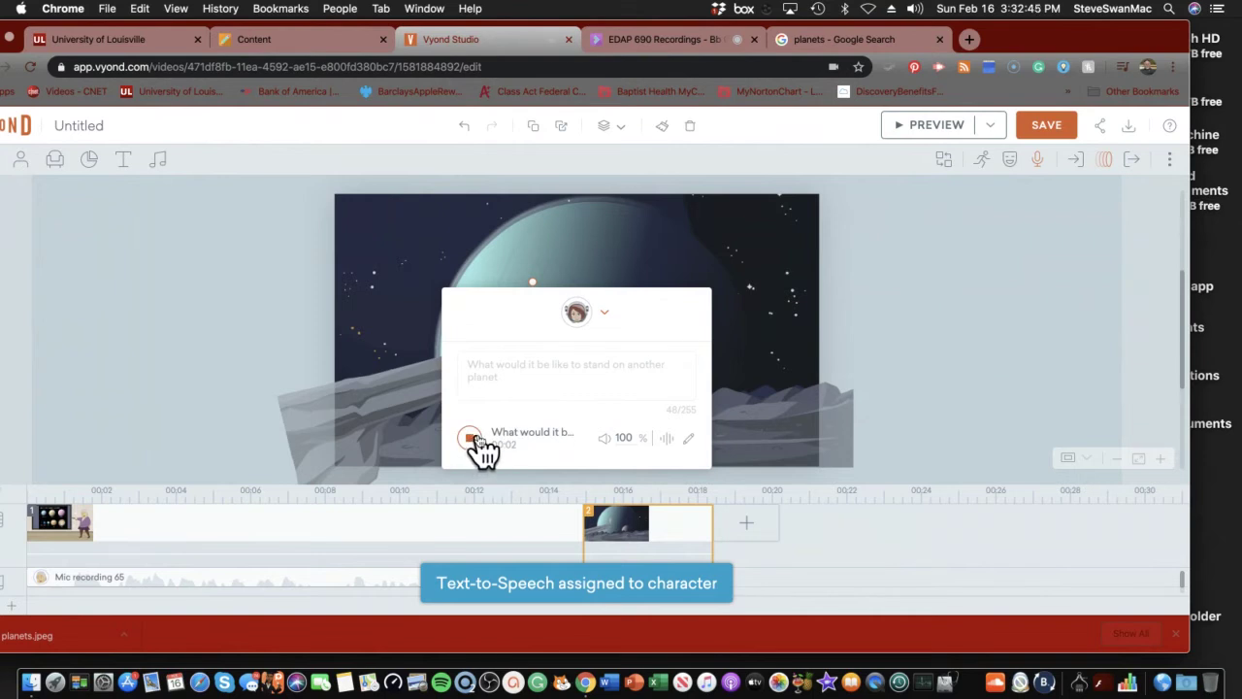
pyautogui.click(471, 438)
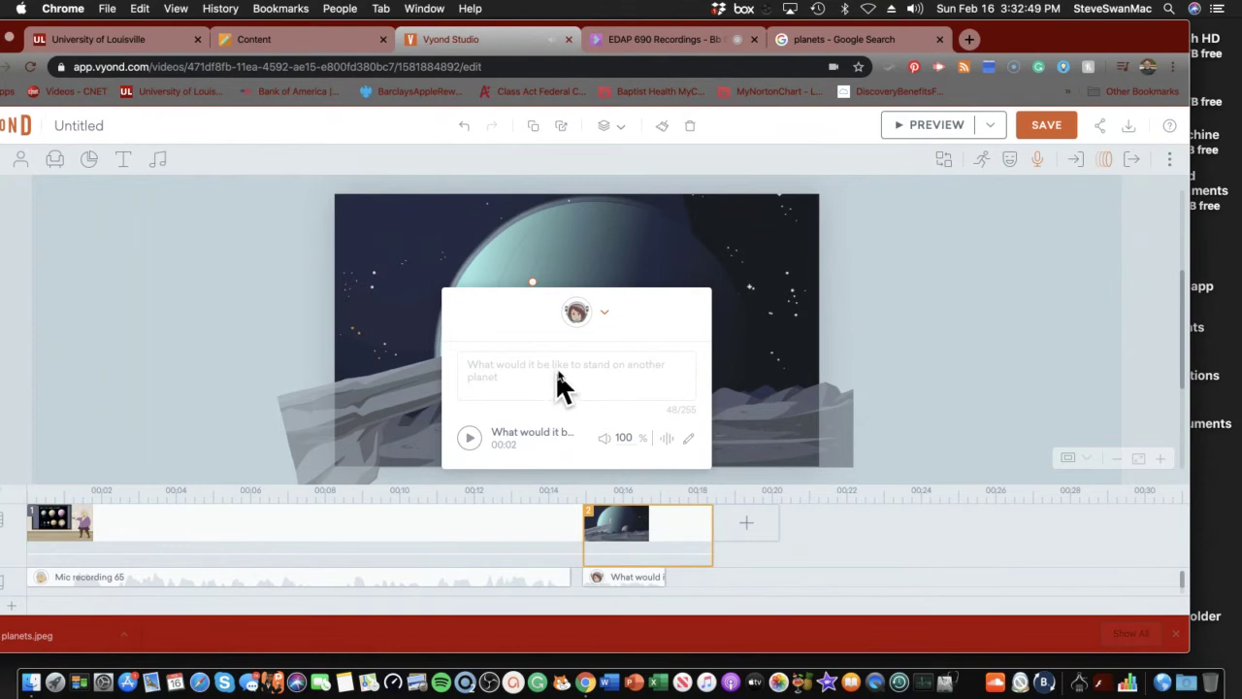
pyautogui.click(847, 313)
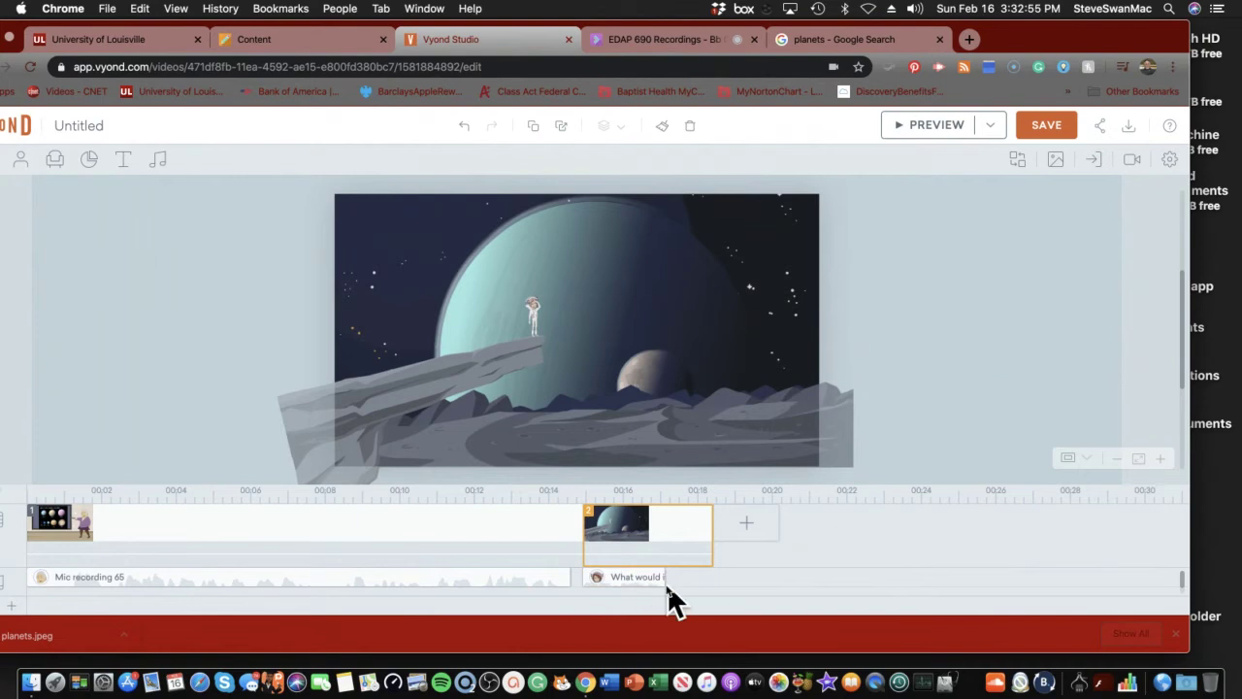
# Shorten the second scene to just past the end of its dialog clip and preview the whole video from the first scene.
pyautogui.moveTo(709, 540); pyautogui.dragTo(669, 536)
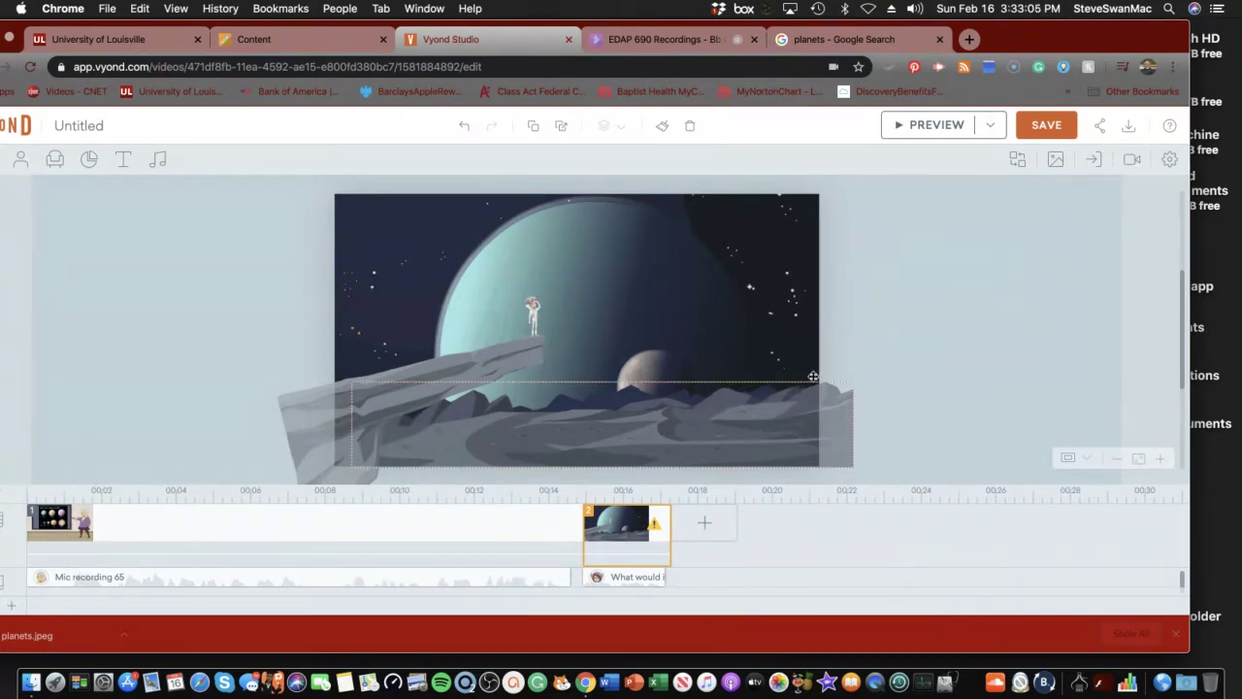
pyautogui.click(928, 130)
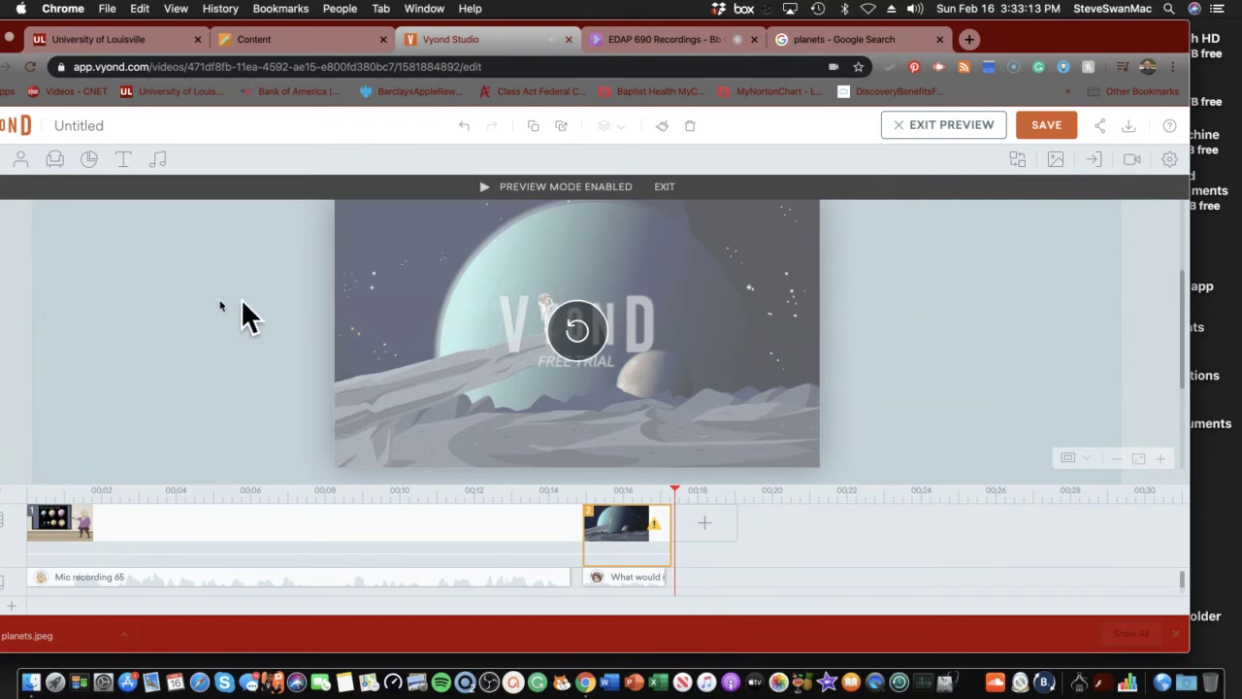
pyautogui.click(37, 532)
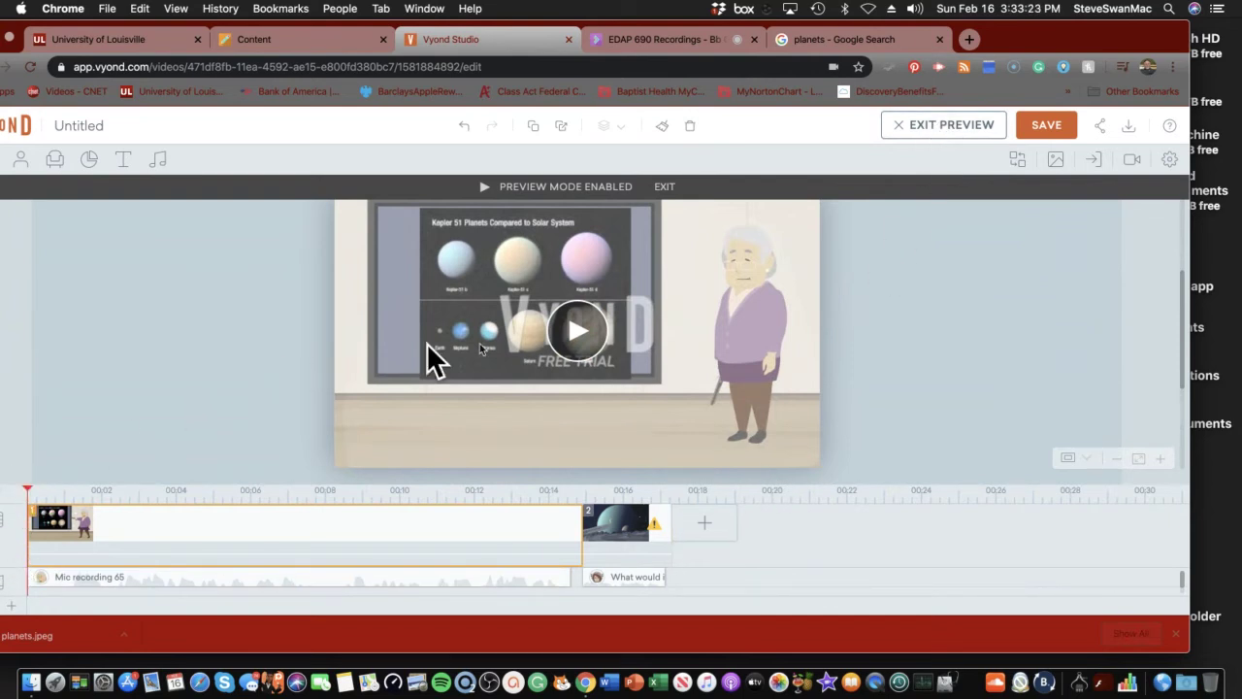
pyautogui.click(563, 335)
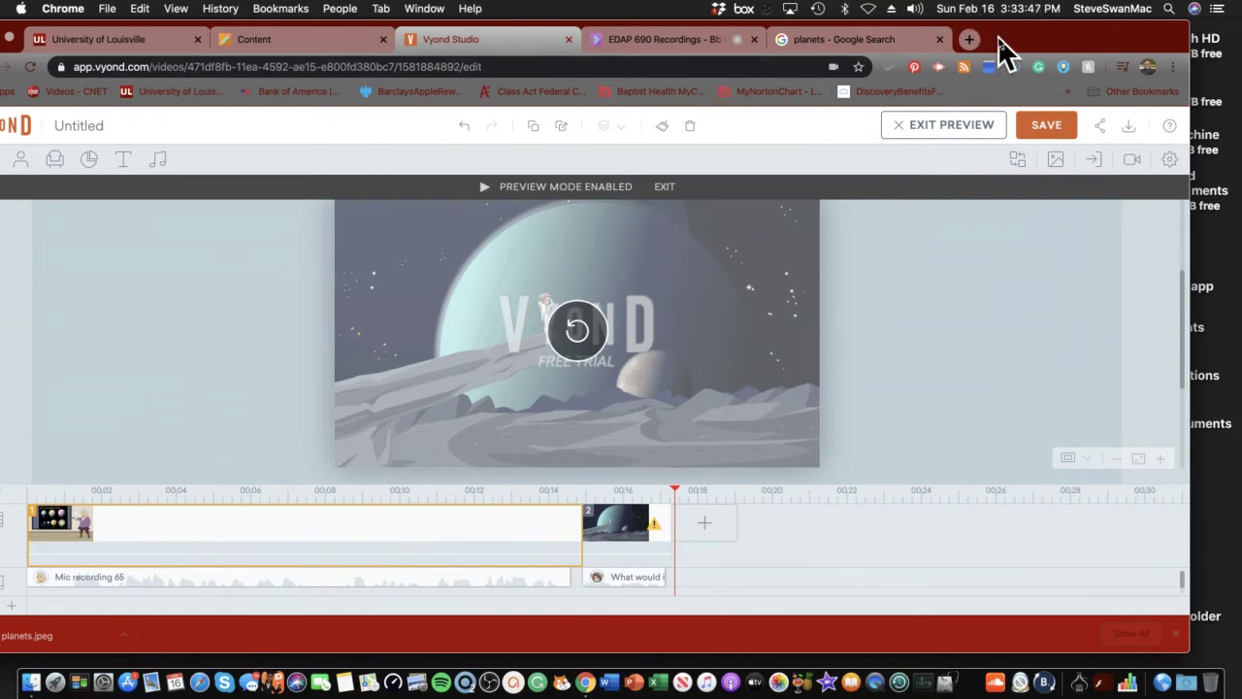
# Leave the preview and show the library of imported assets.
pyautogui.moveTo(1004, 49); pyautogui.dragTo(1109, 51)
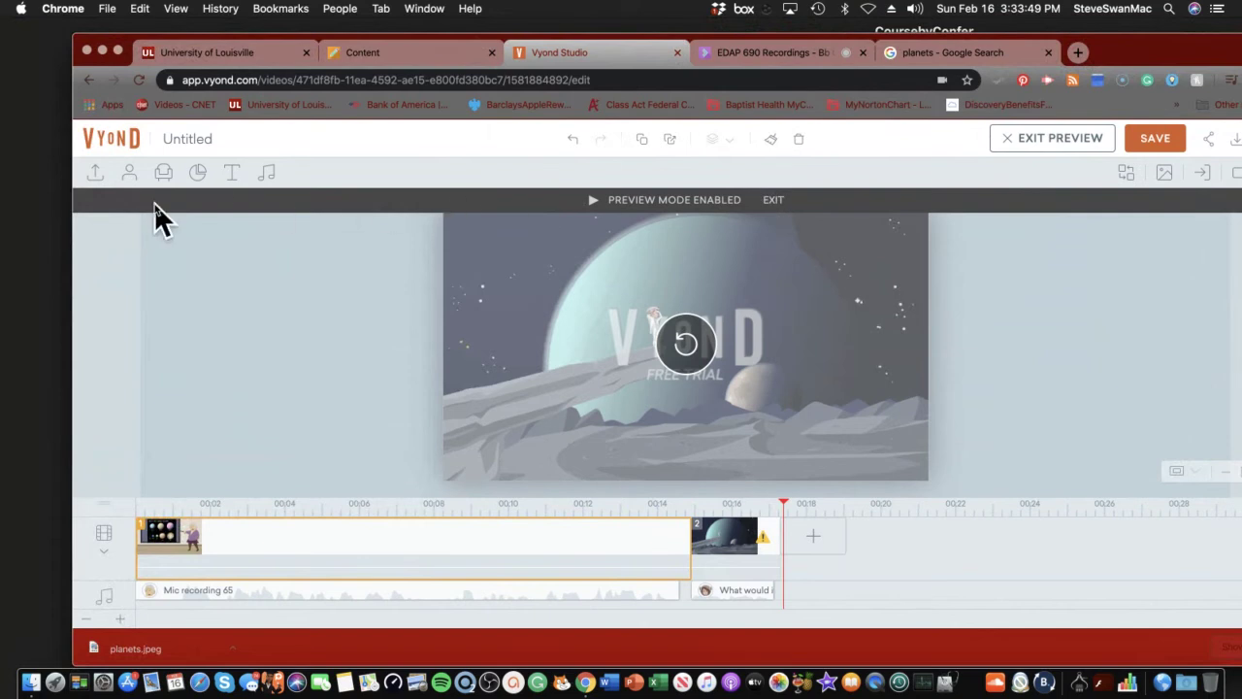
pyautogui.click(99, 177)
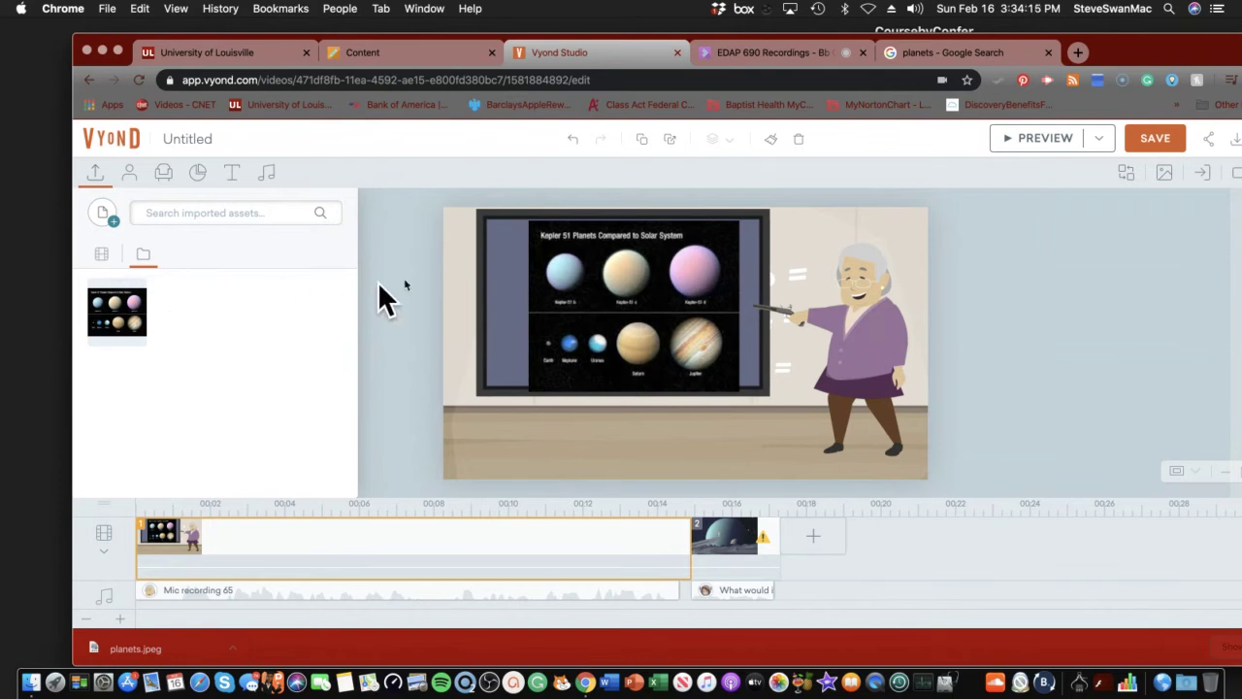
# Switch to the Google search page and search for images of "mercury planet".
pyautogui.click(1002, 53)
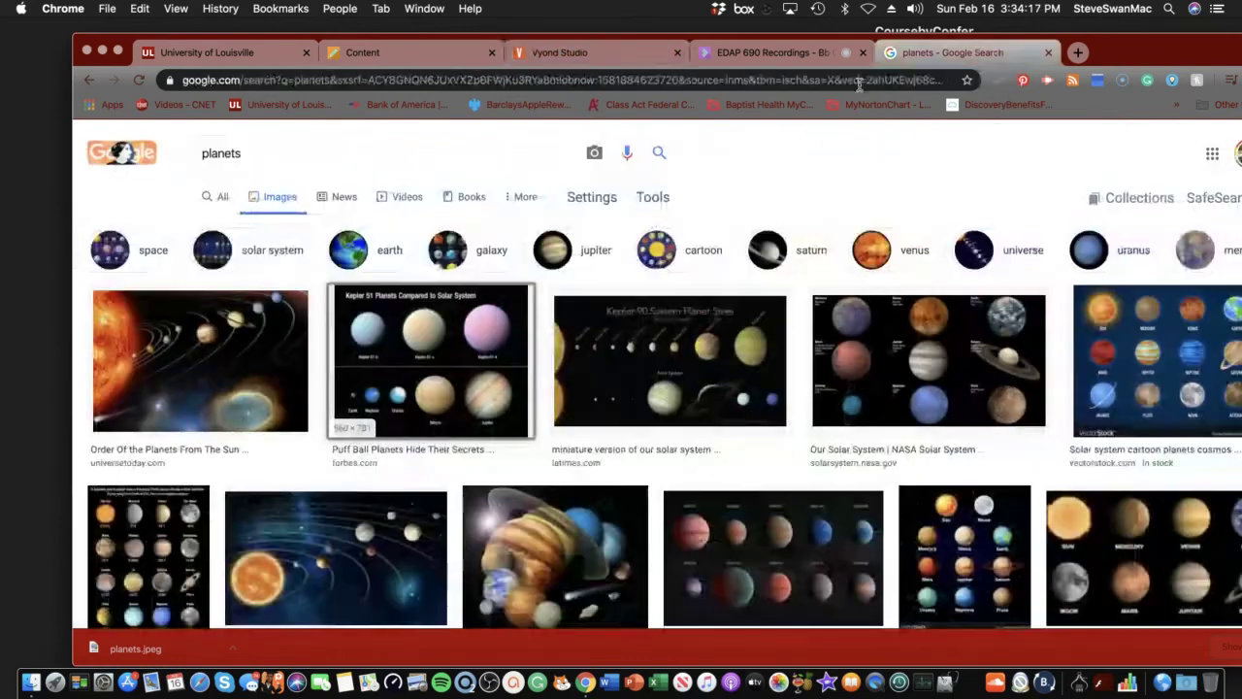
pyautogui.click(568, 85)
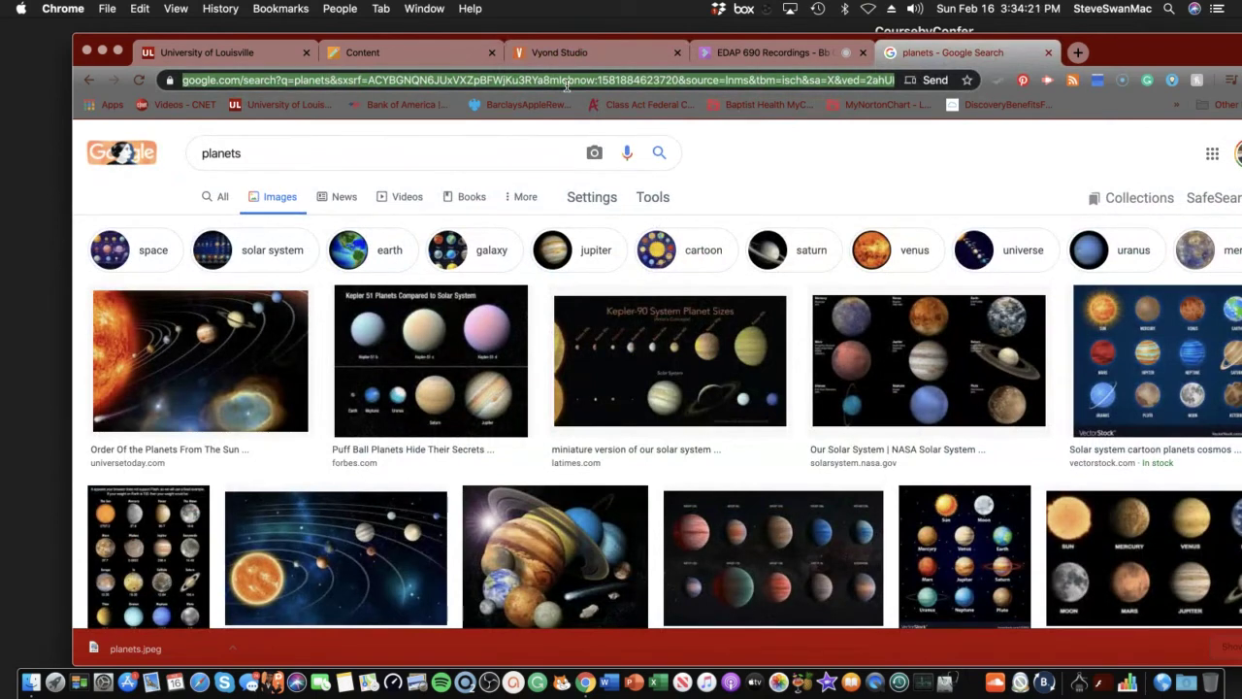
pyautogui.write('mercu')
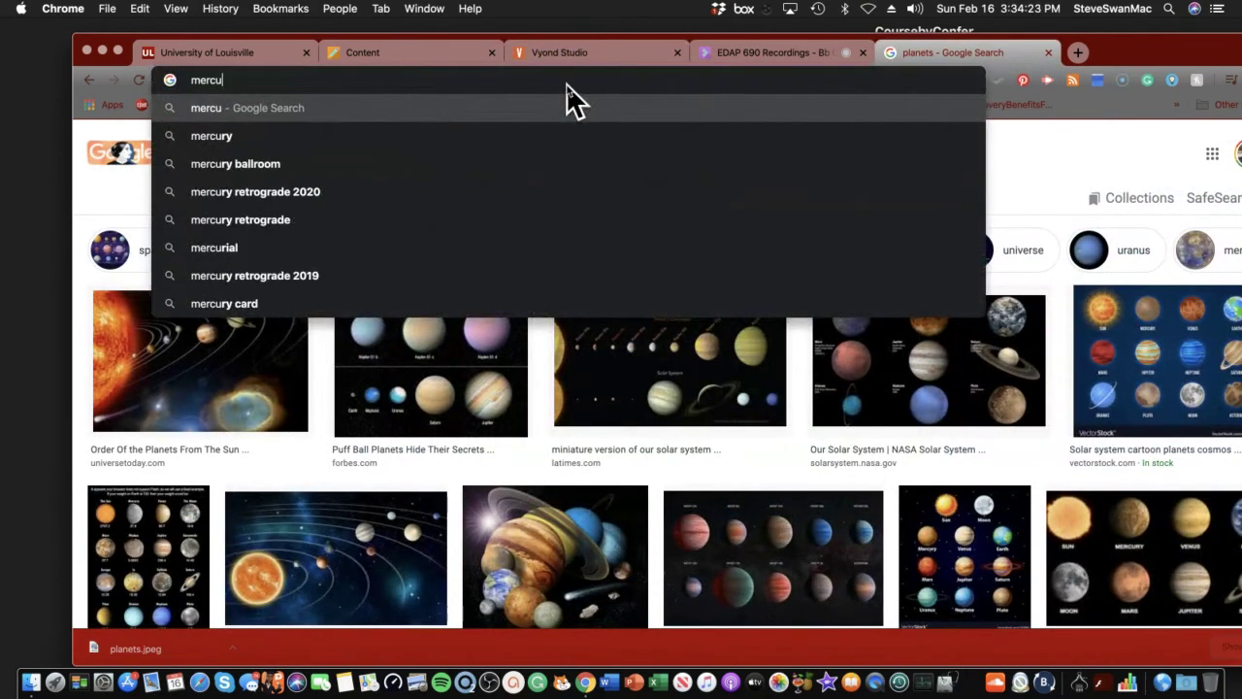
pyautogui.write('ry opla')
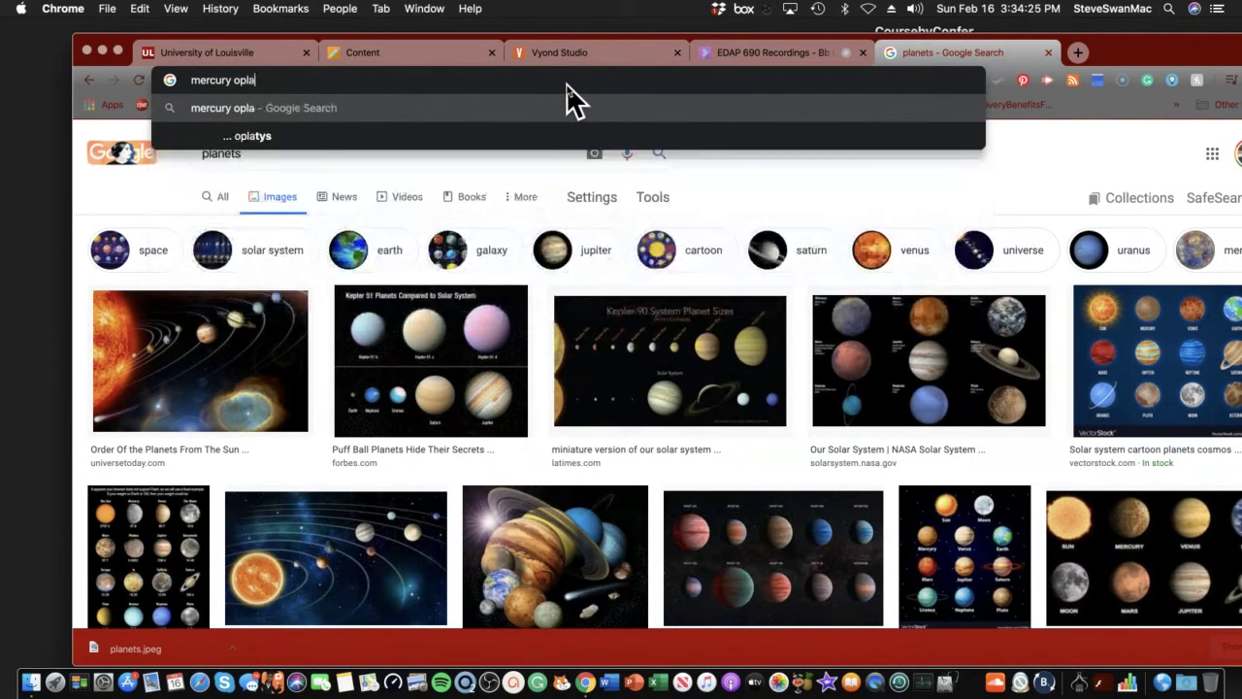
pyautogui.write('net')
pyautogui.press('Return')
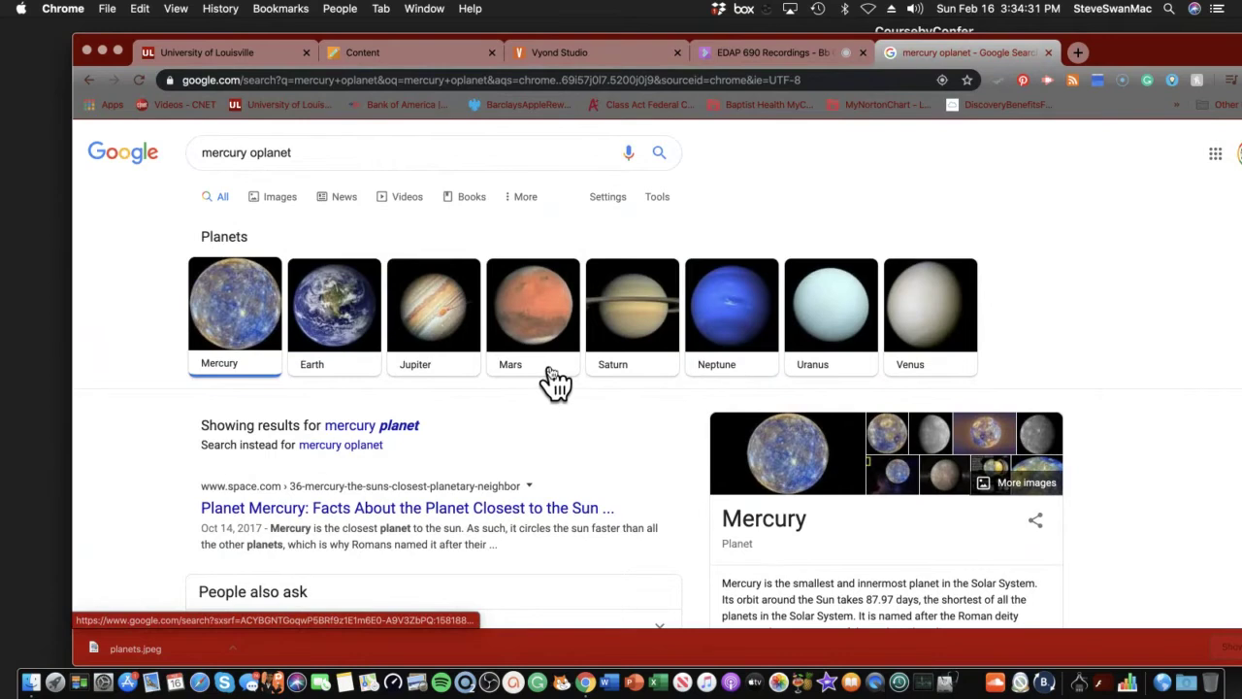
pyautogui.scroll(-2, 554, 374)
pyautogui.scroll(2, 541, 361)
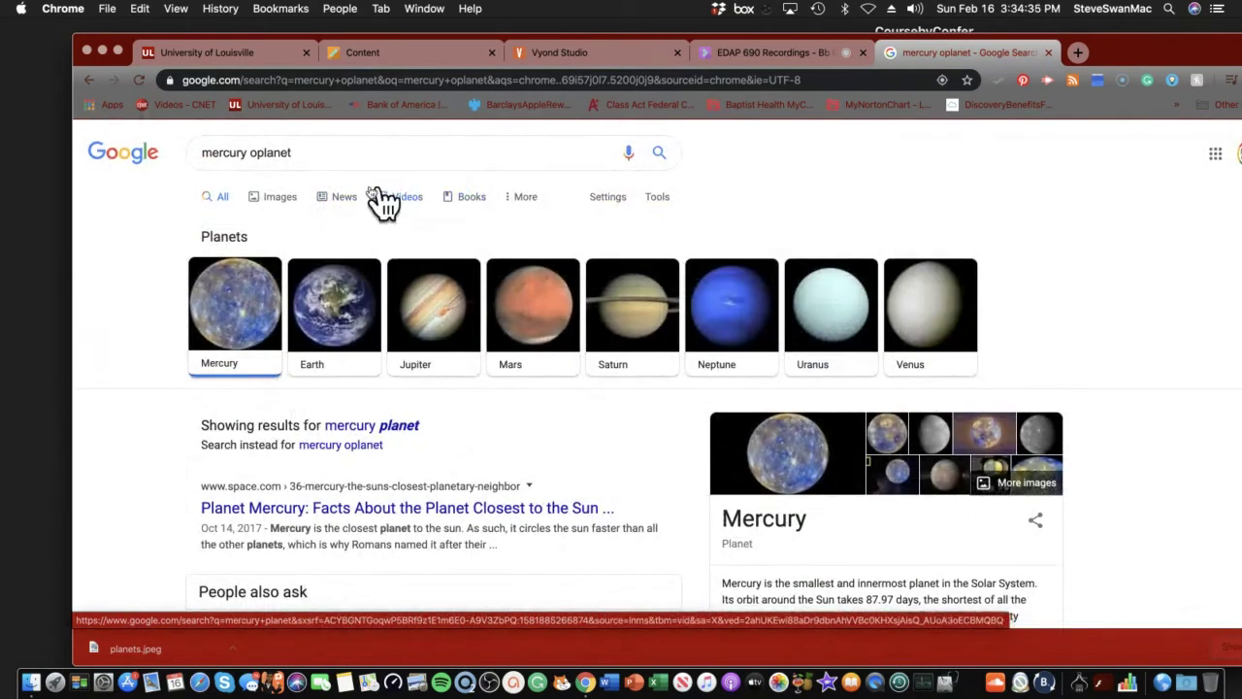
pyautogui.click(292, 201)
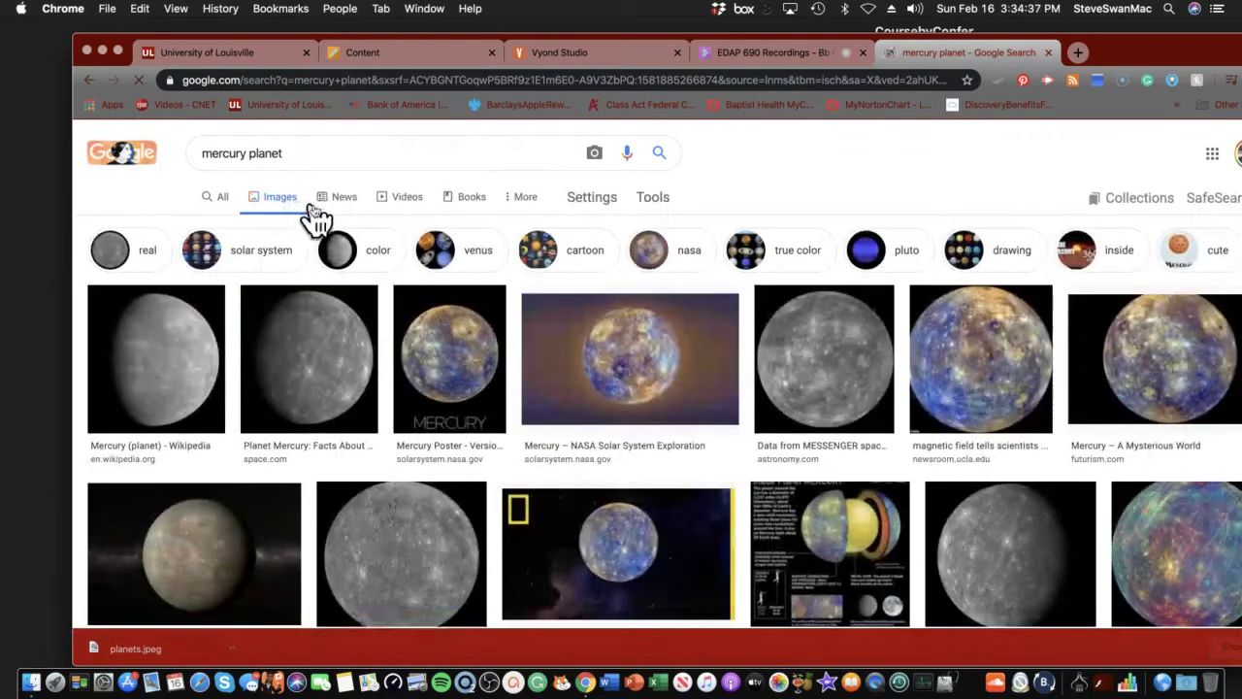
# Look through the Mercury image results for a picture suitable for the video.
pyautogui.scroll(-3, 641, 439)
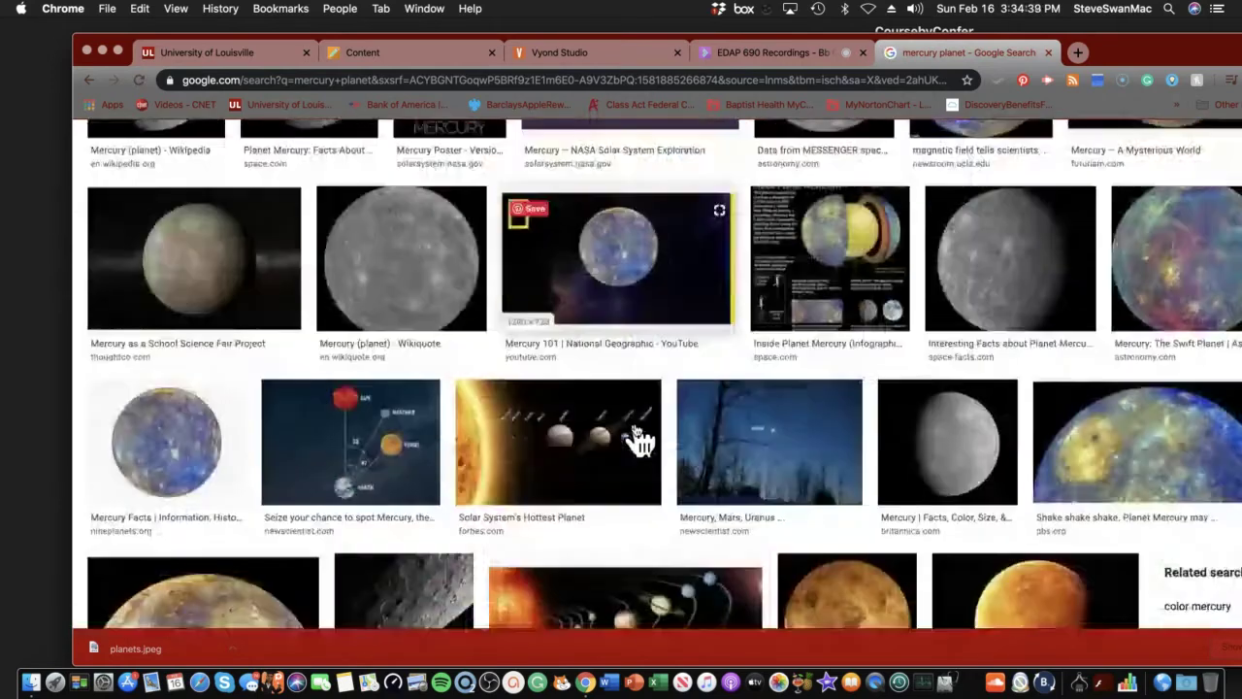
pyautogui.scroll(-5, 641, 438)
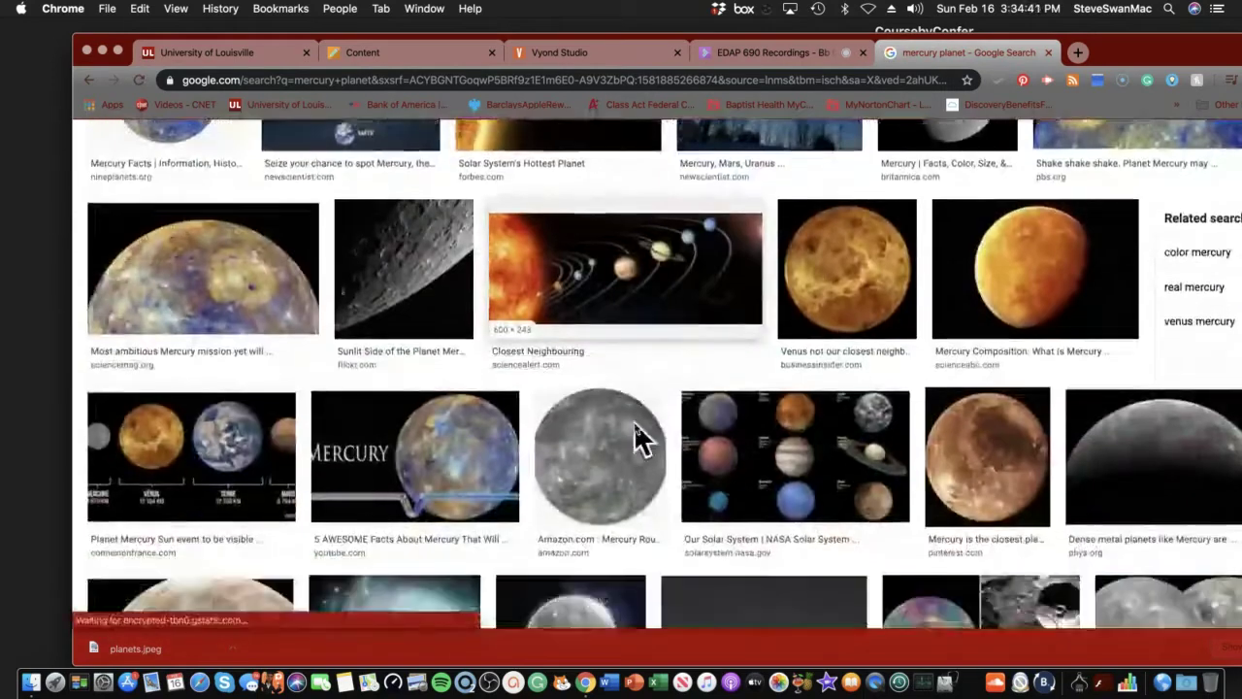
pyautogui.scroll(-6, 641, 439)
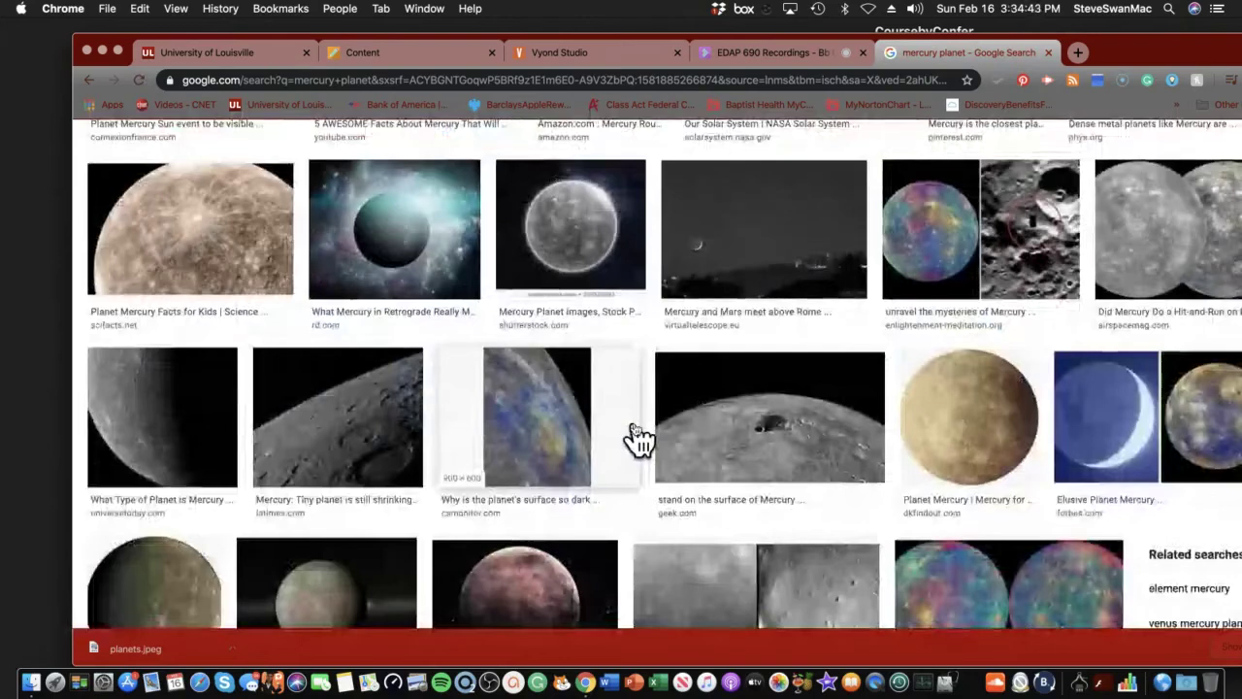
pyautogui.scroll(-2, 639, 439)
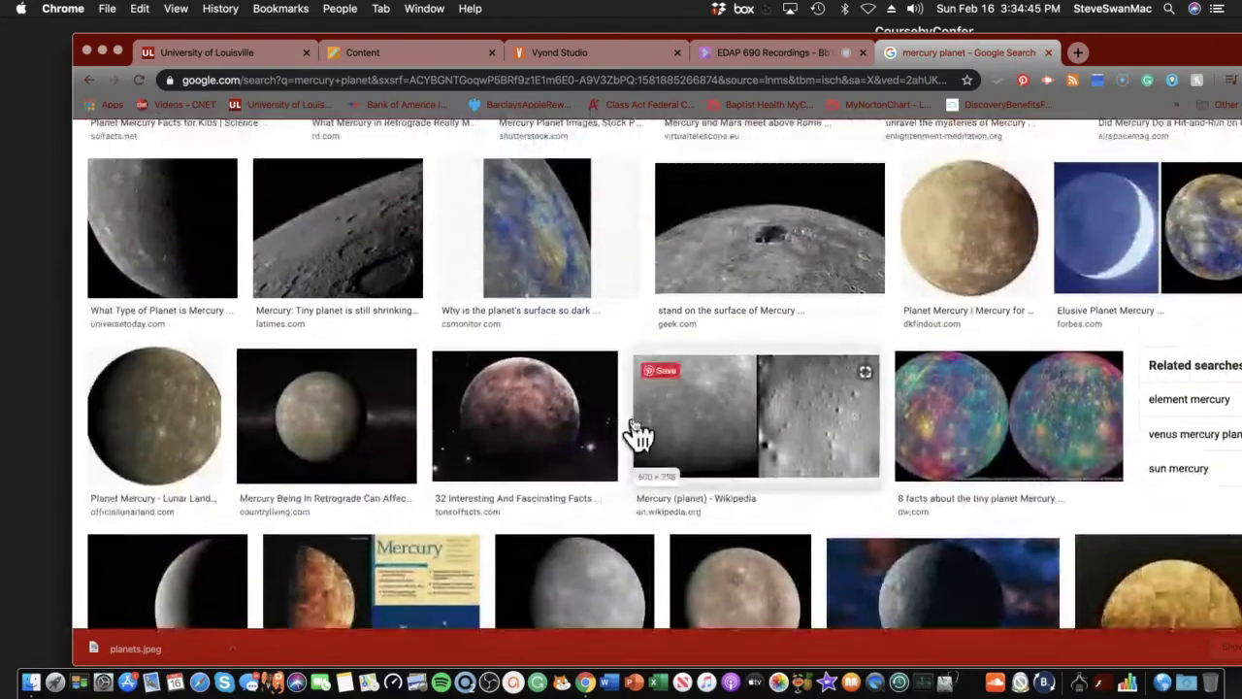
pyautogui.scroll(6, 638, 437)
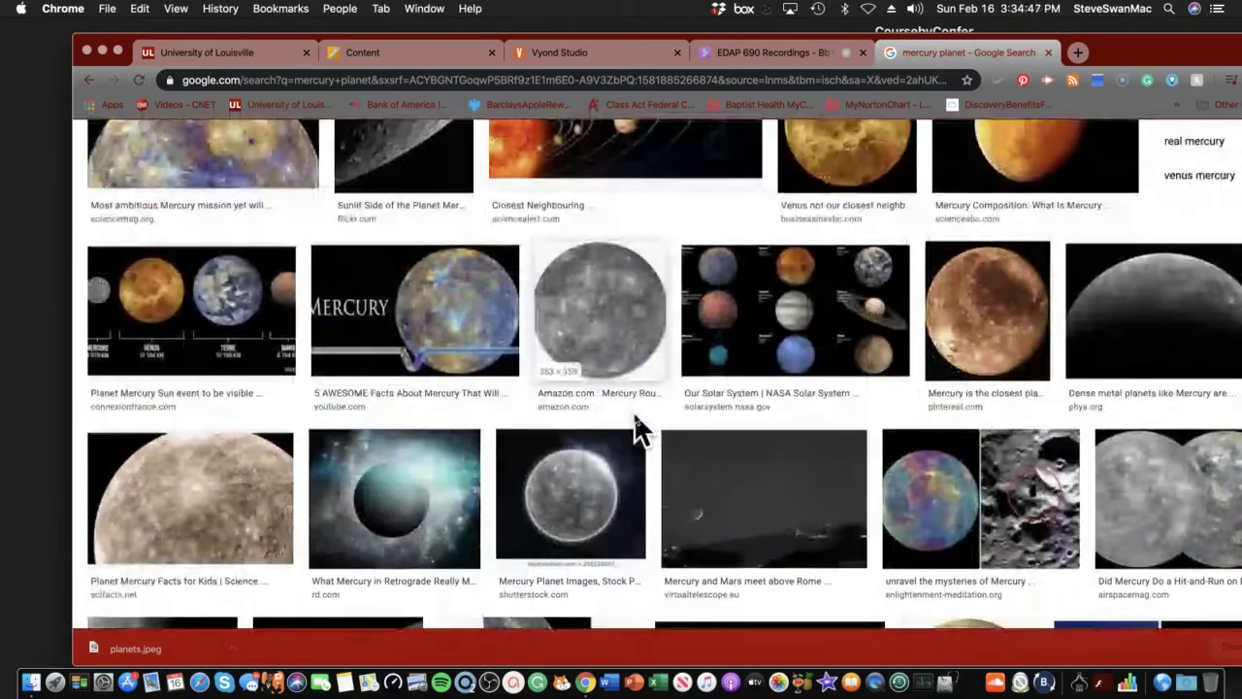
pyautogui.scroll(4, 636, 427)
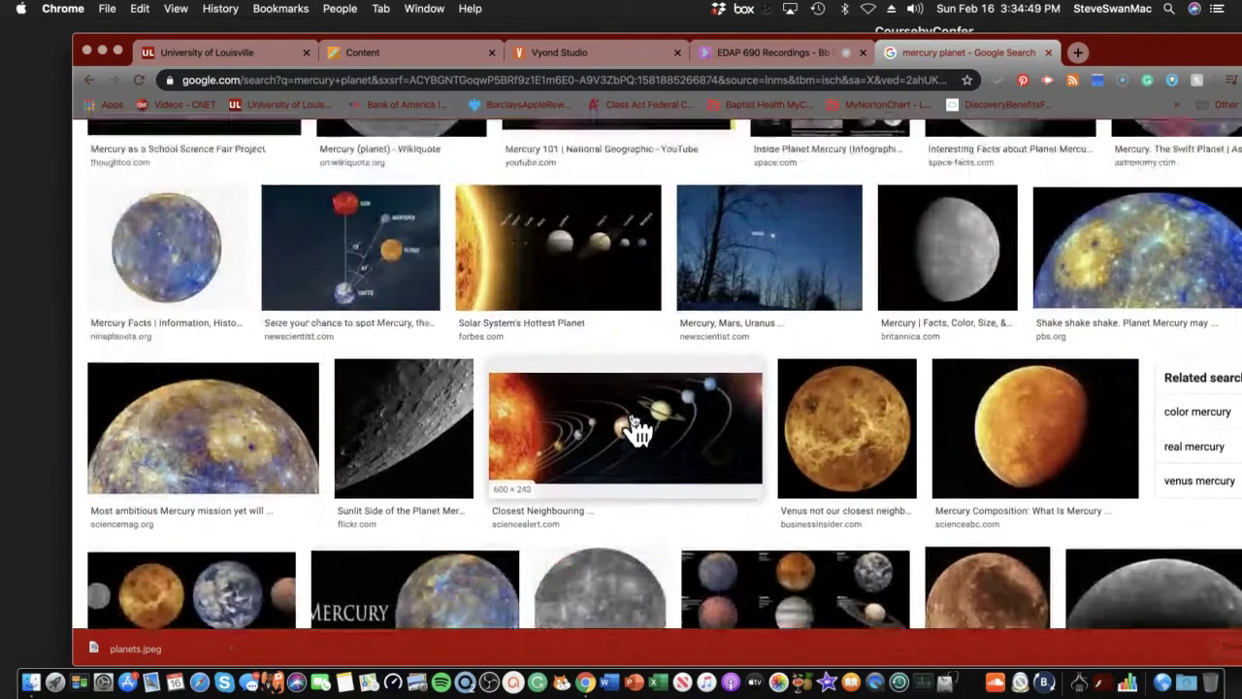
pyautogui.scroll(5, 636, 427)
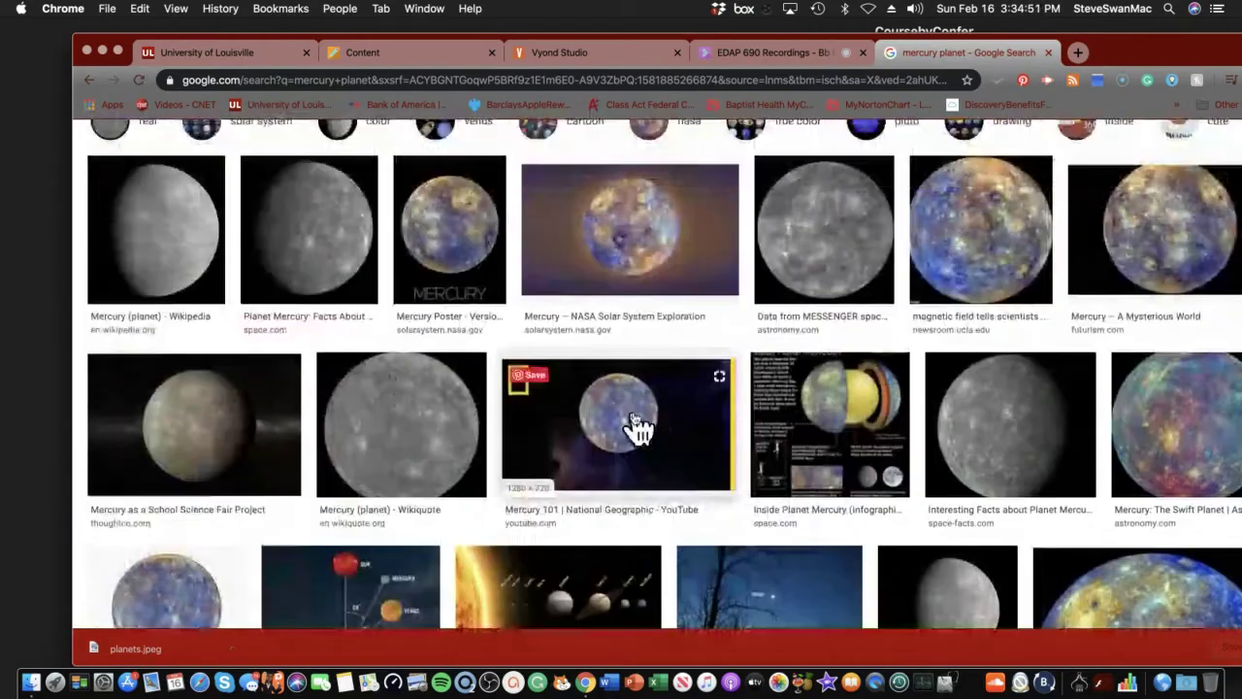
pyautogui.scroll(2, 636, 427)
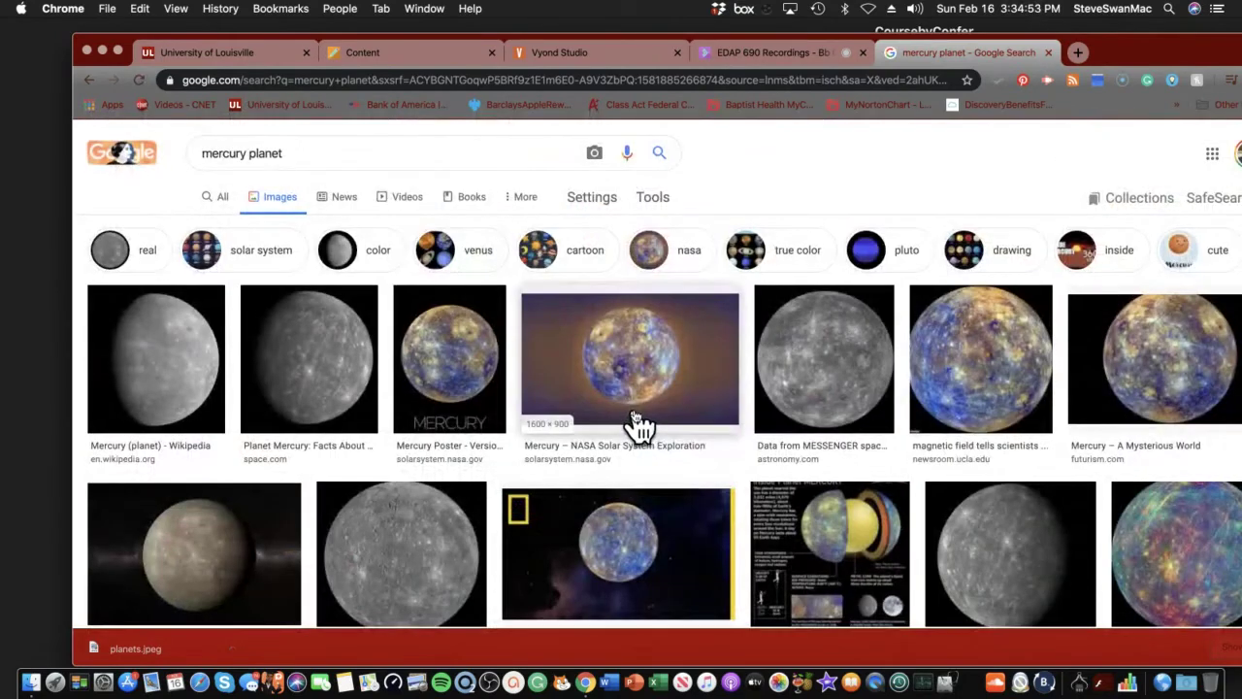
pyautogui.scroll(-3, 636, 427)
pyautogui.scroll(3, 636, 427)
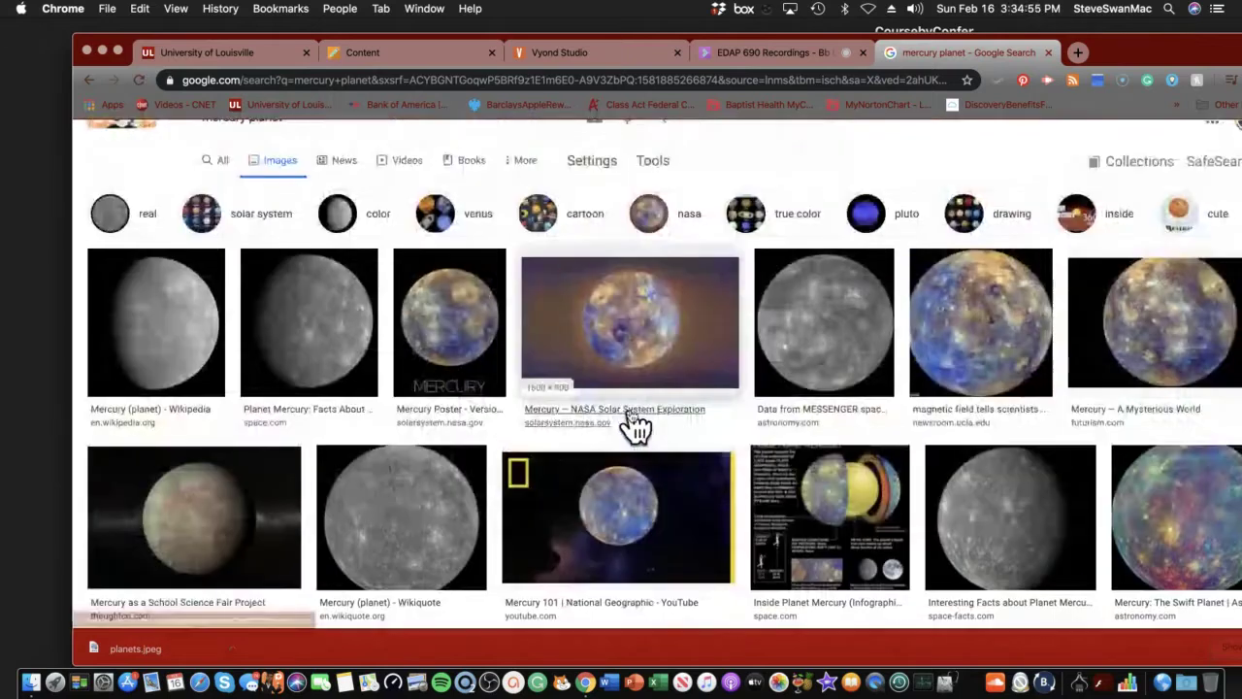
# Save the grey Mercury image from astronomy.com as Mercury.jpg in the EDAP 690 folder.
pyautogui.click(833, 337)
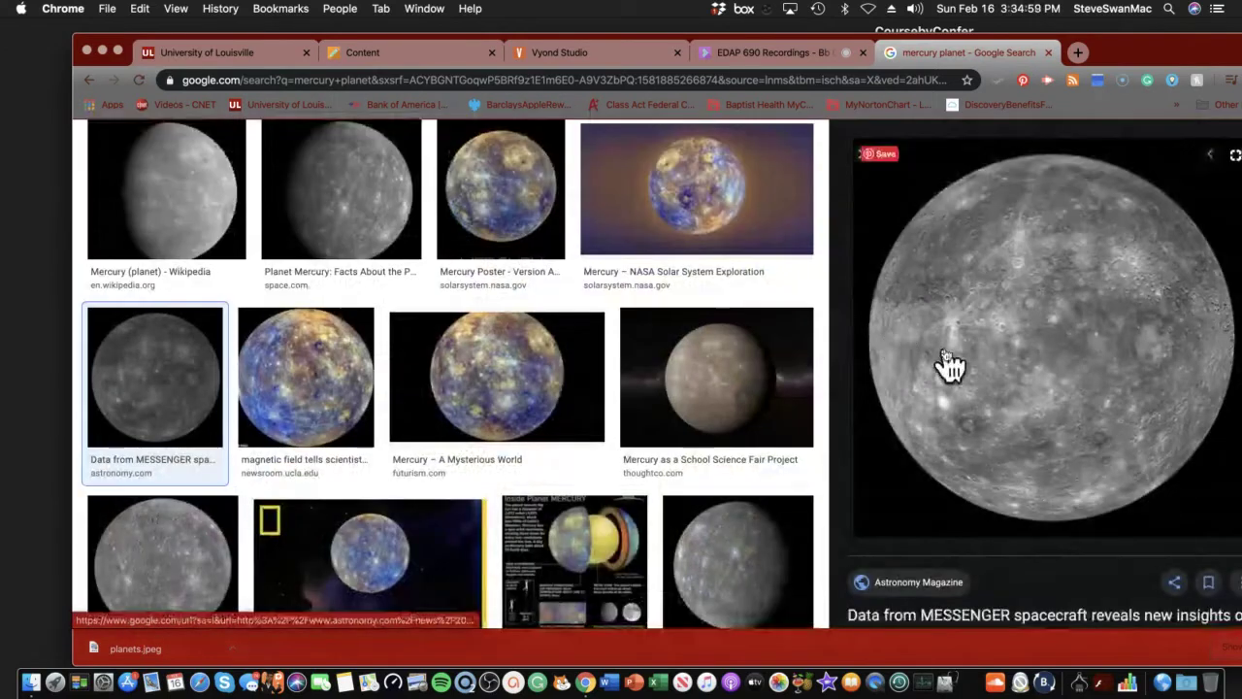
pyautogui.rightClick(964, 337)
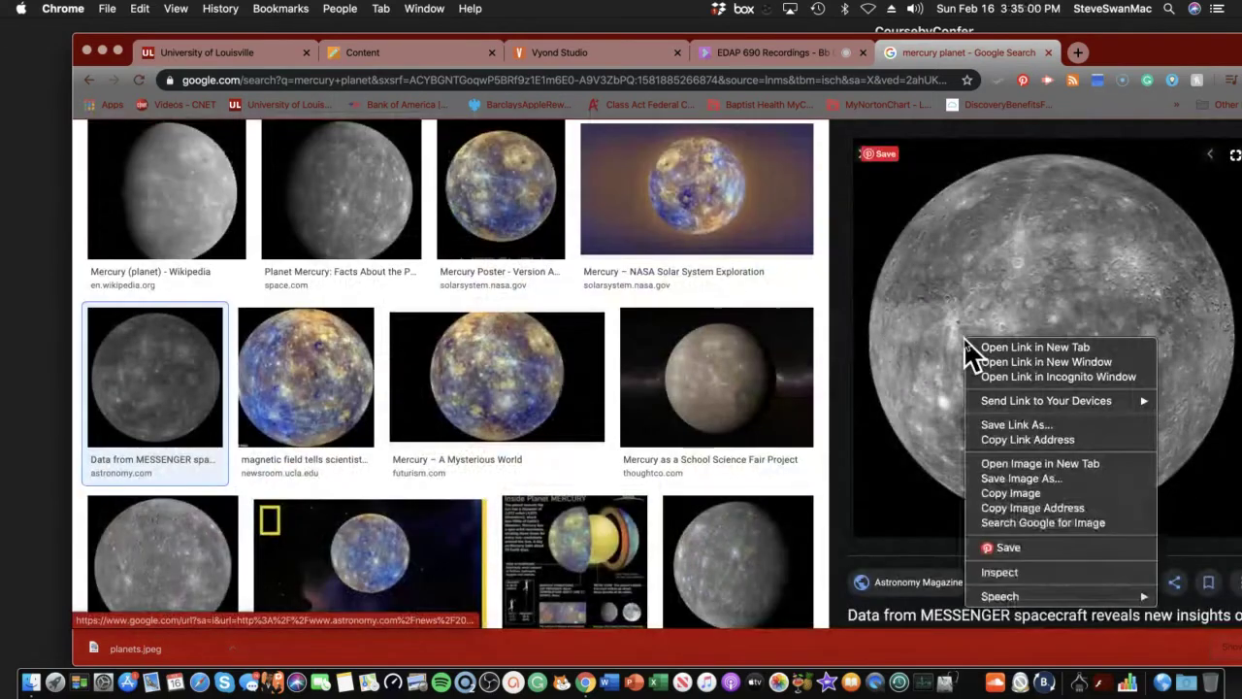
pyautogui.click(989, 479)
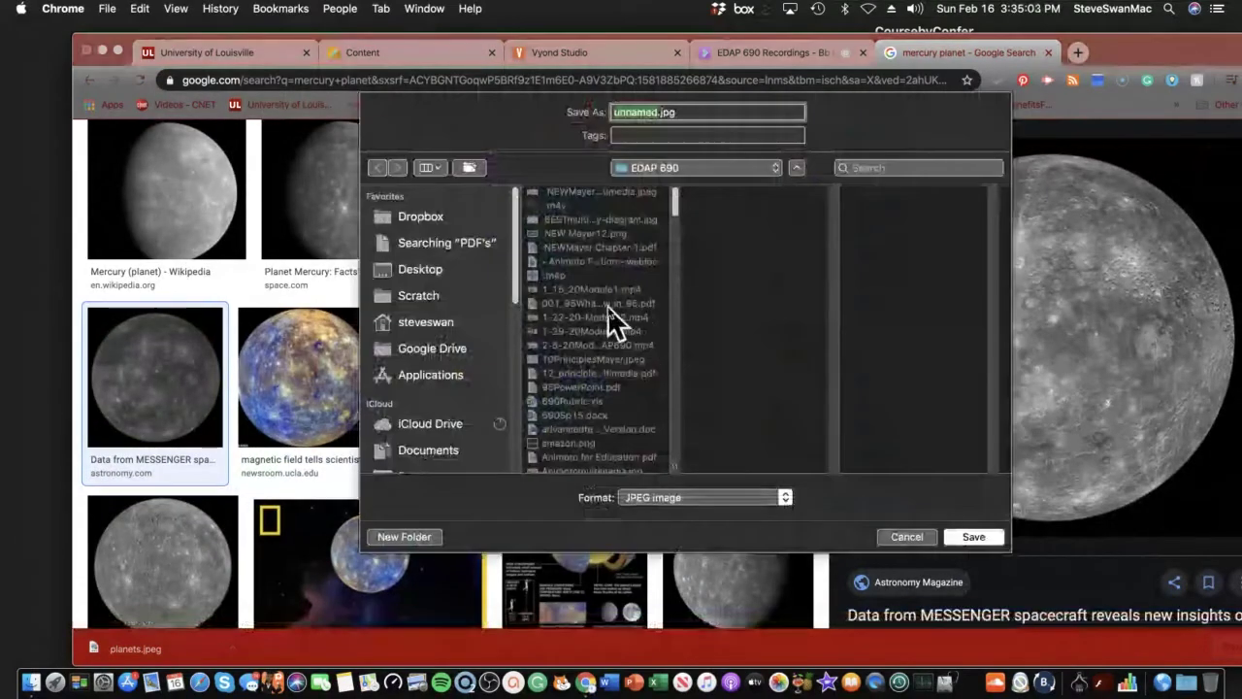
pyautogui.write('Mercury')
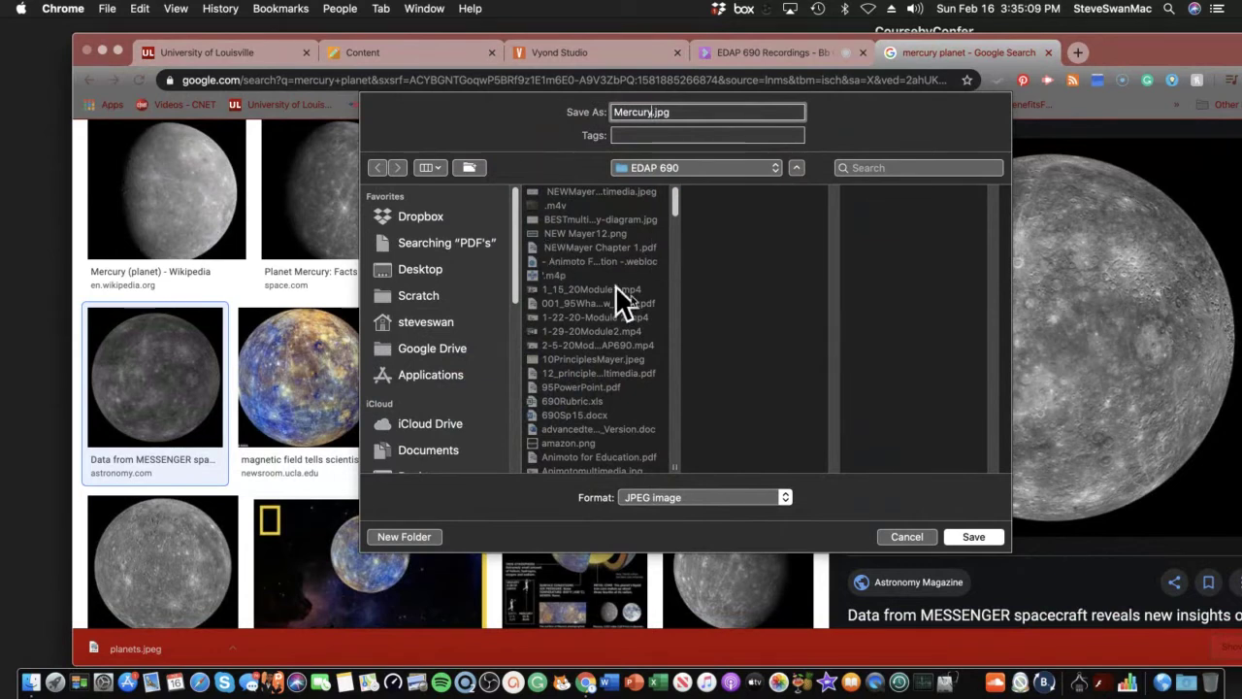
pyautogui.click(971, 537)
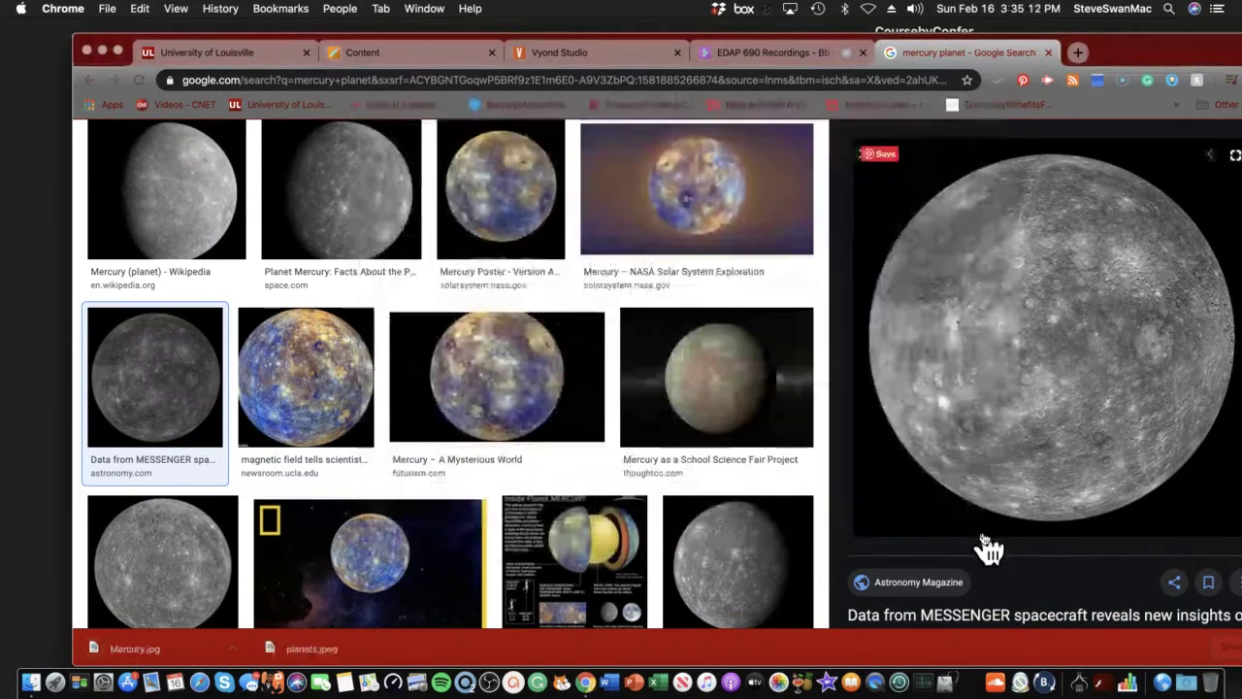
# Return to Vyond Studio and add a blank third scene after the second scene.
pyautogui.click(528, 52)
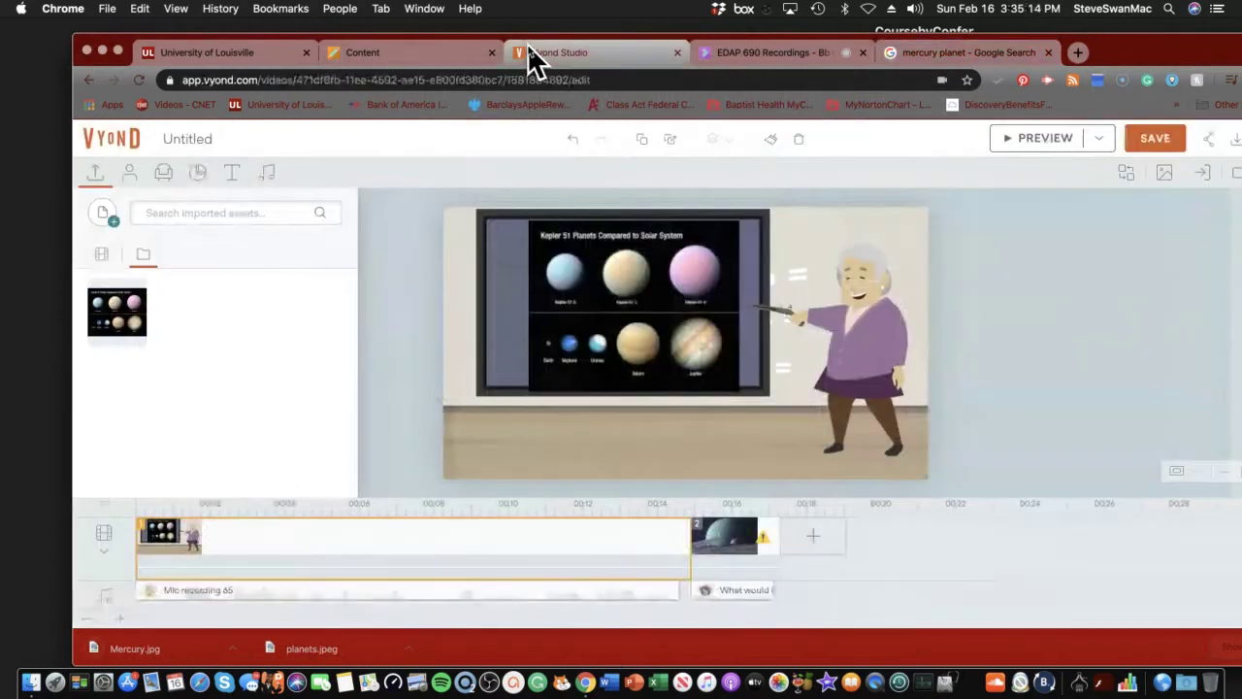
pyautogui.click(813, 540)
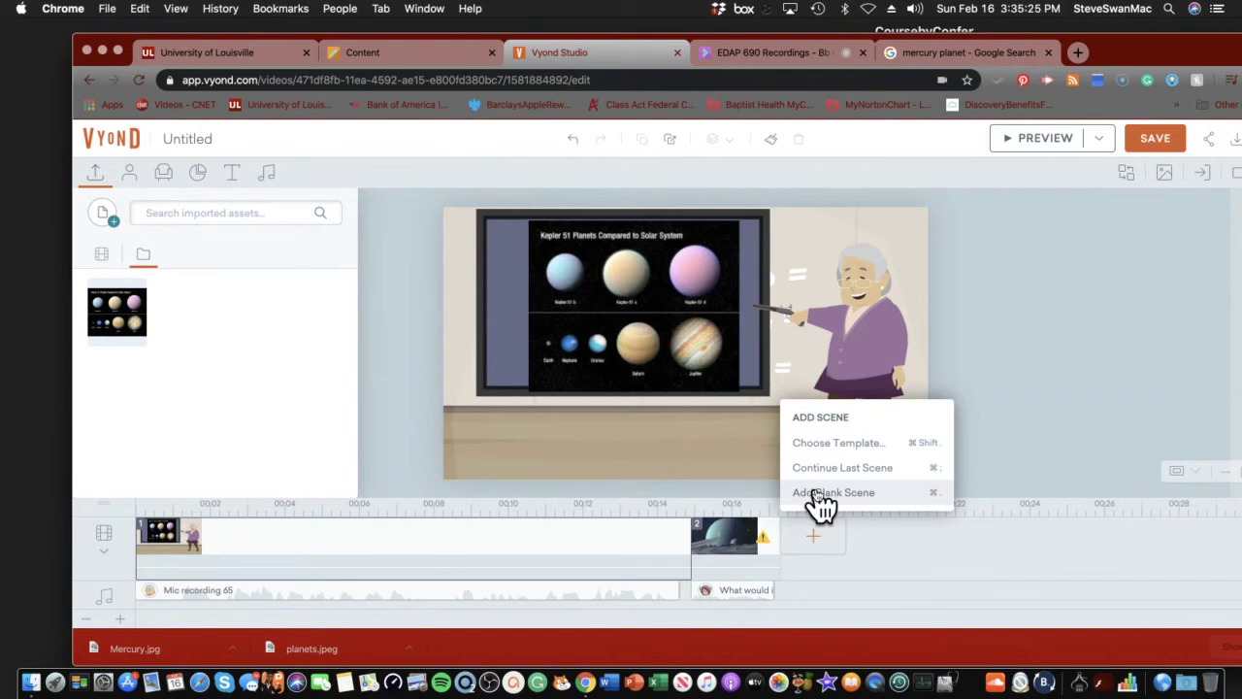
pyautogui.click(818, 496)
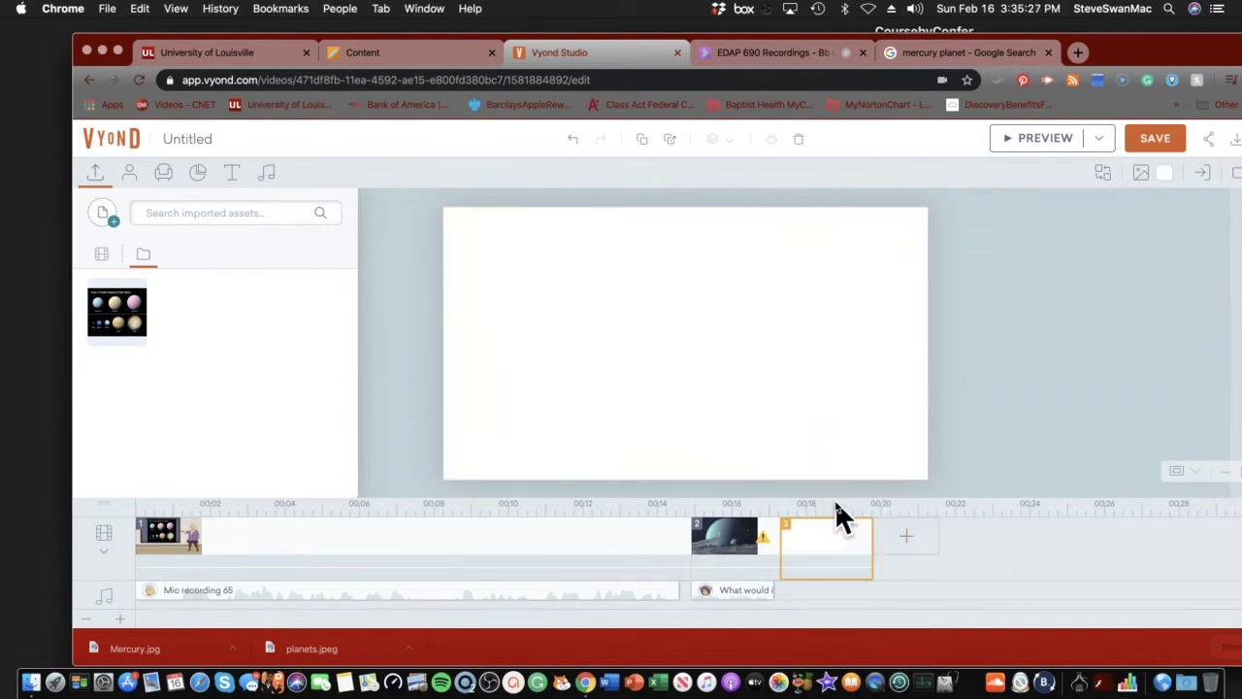
# Look through the imported assets and the prop library's results for "planets".
pyautogui.click(95, 174)
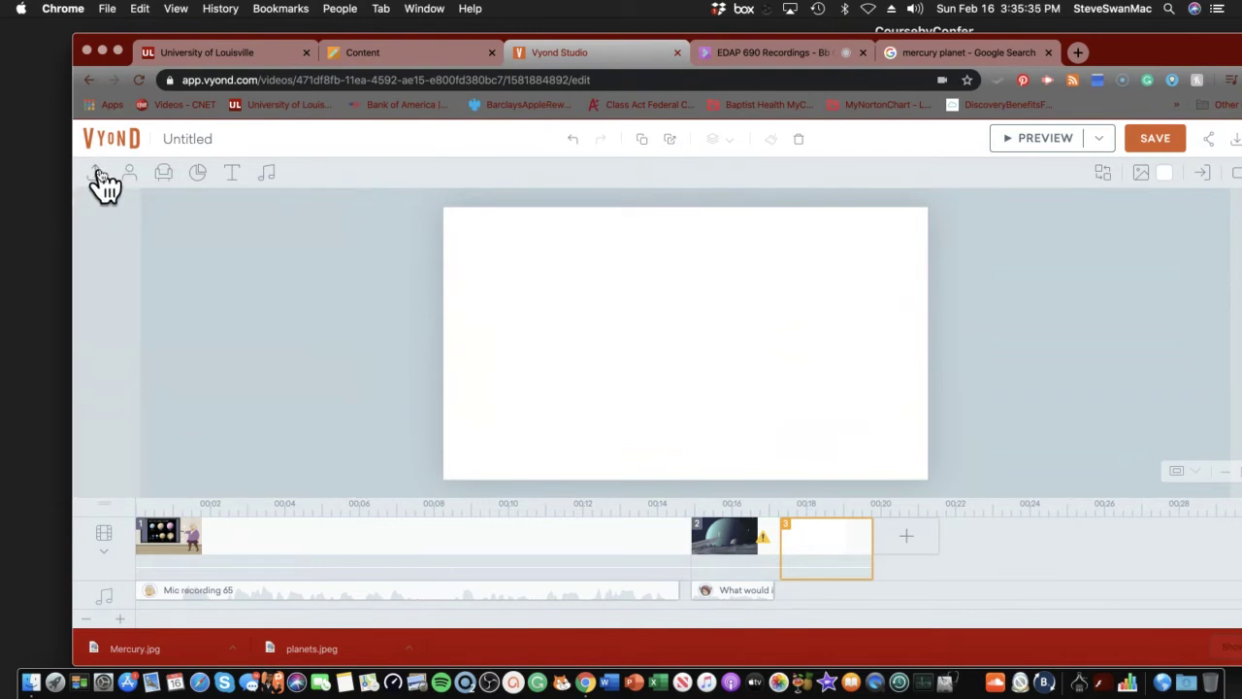
pyautogui.click(97, 174)
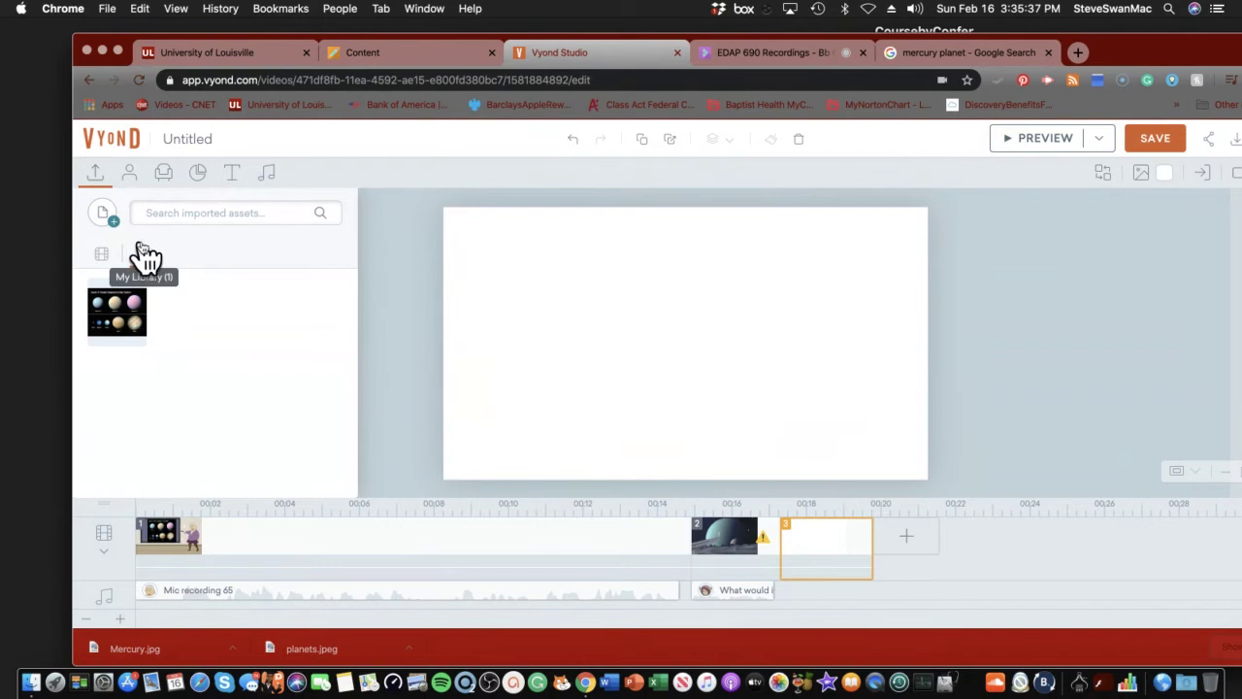
pyautogui.click(161, 175)
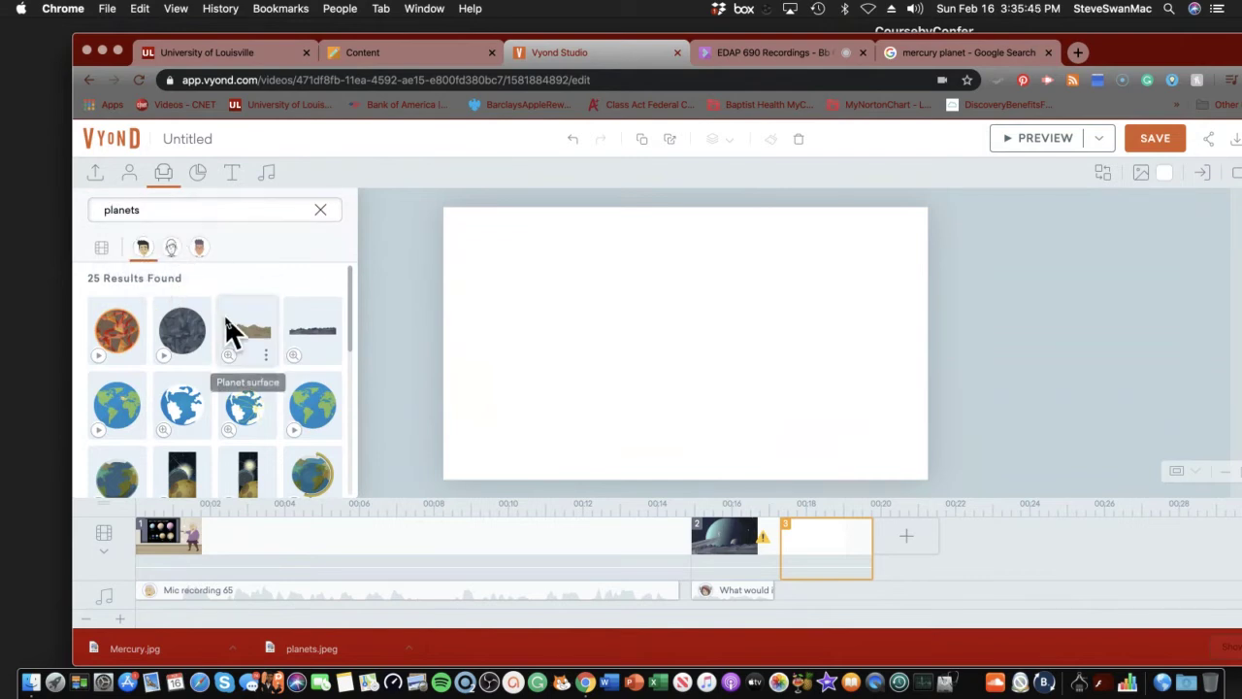
pyautogui.scroll(-5, 224, 315)
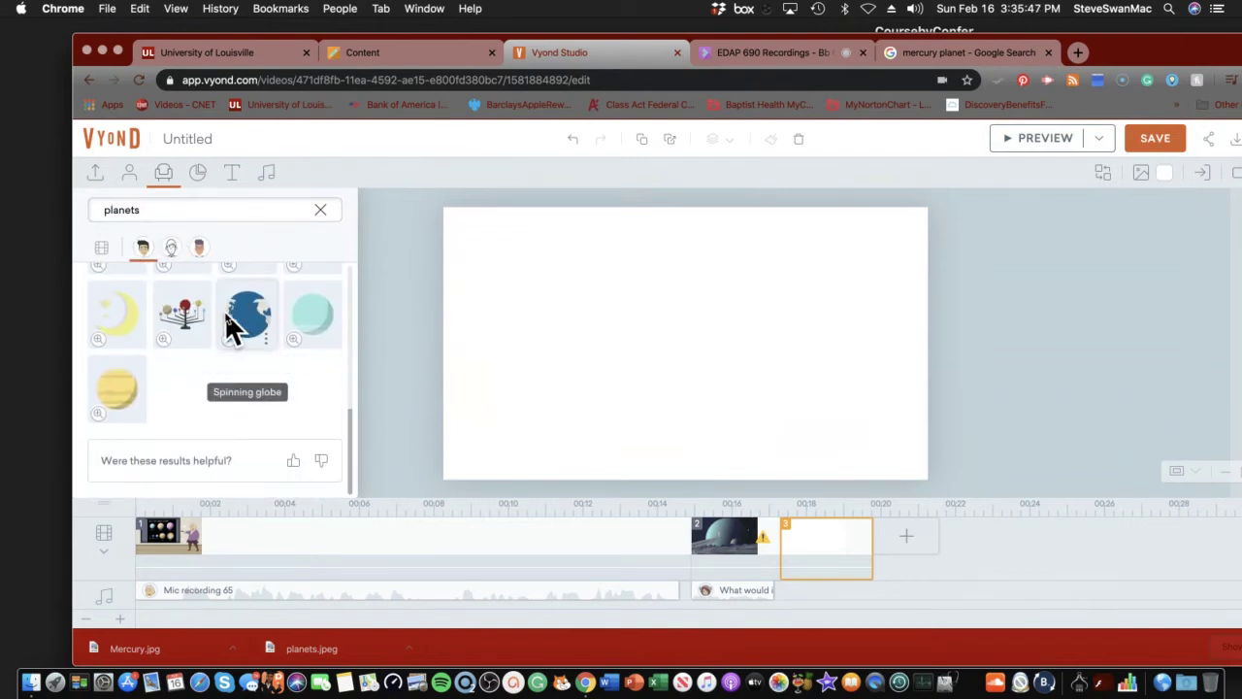
pyautogui.scroll(5, 226, 316)
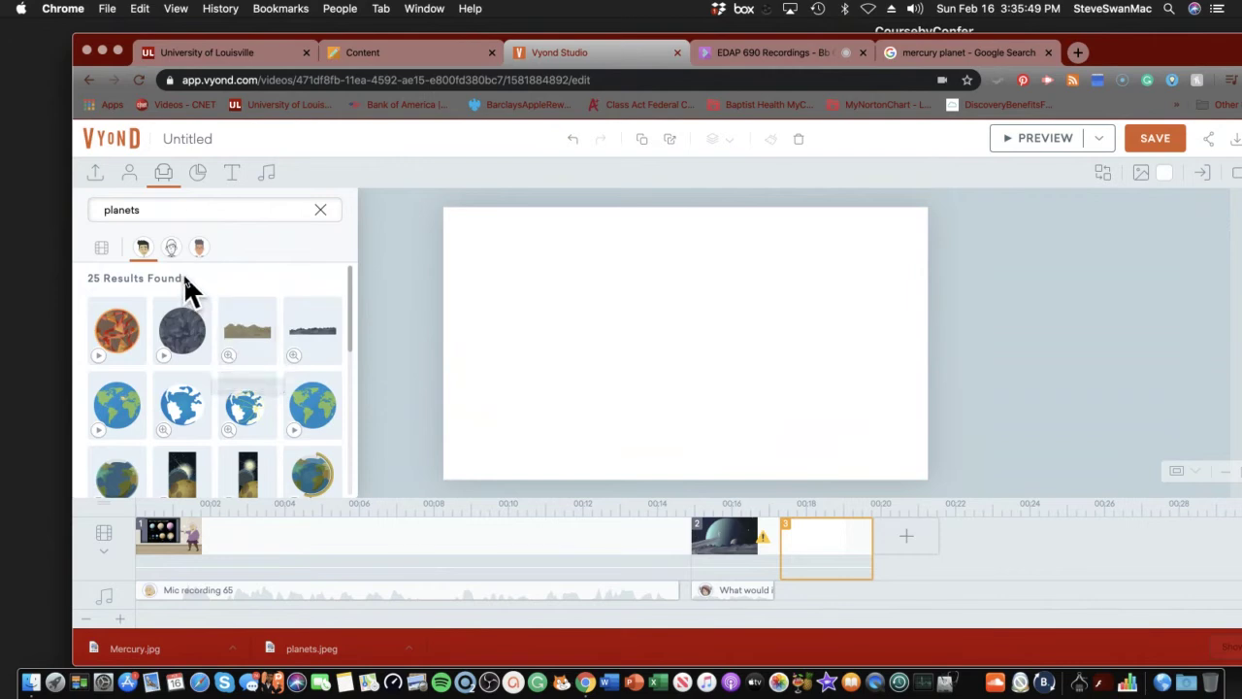
# Import Mercury.jpg from the EDAP 690 folder into the library of imported assets.
pyautogui.click(96, 172)
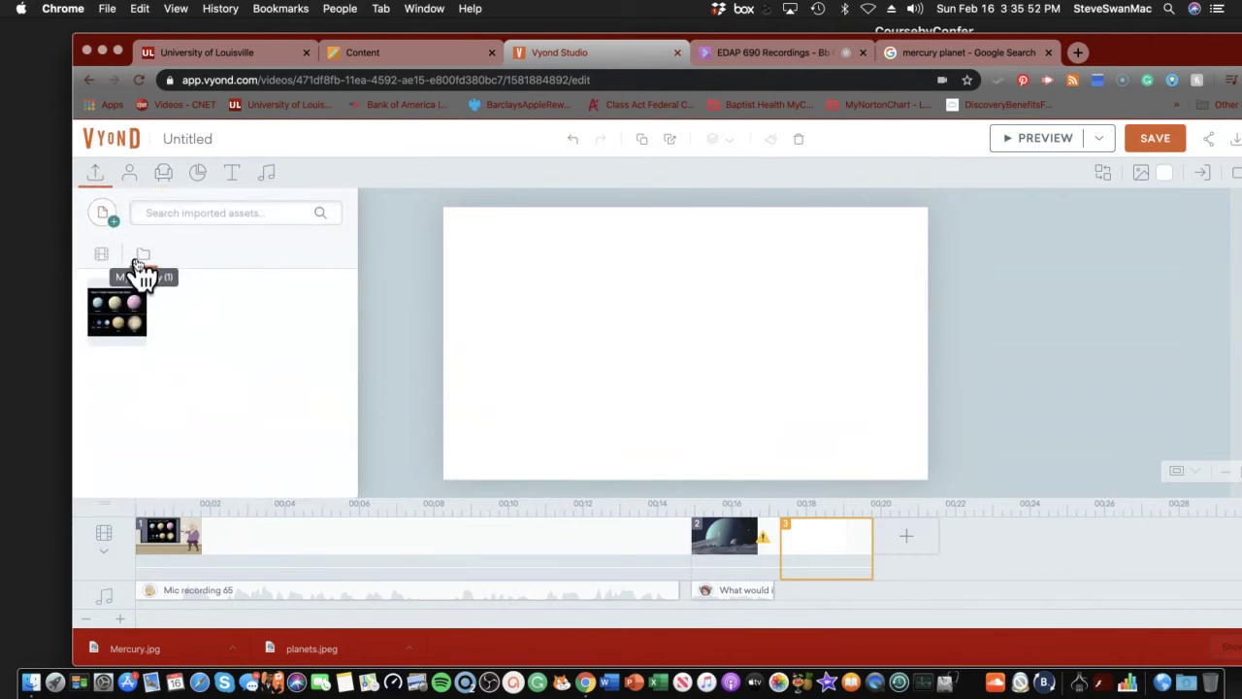
pyautogui.click(113, 215)
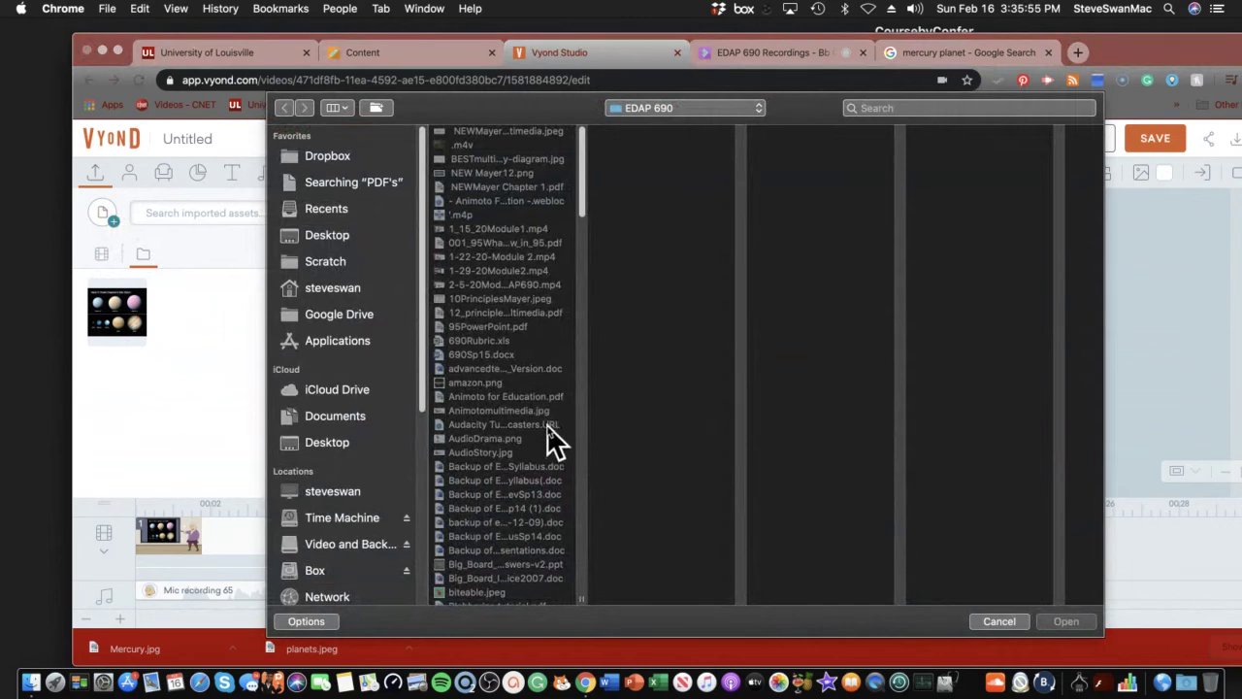
pyautogui.scroll(-20, 548, 427)
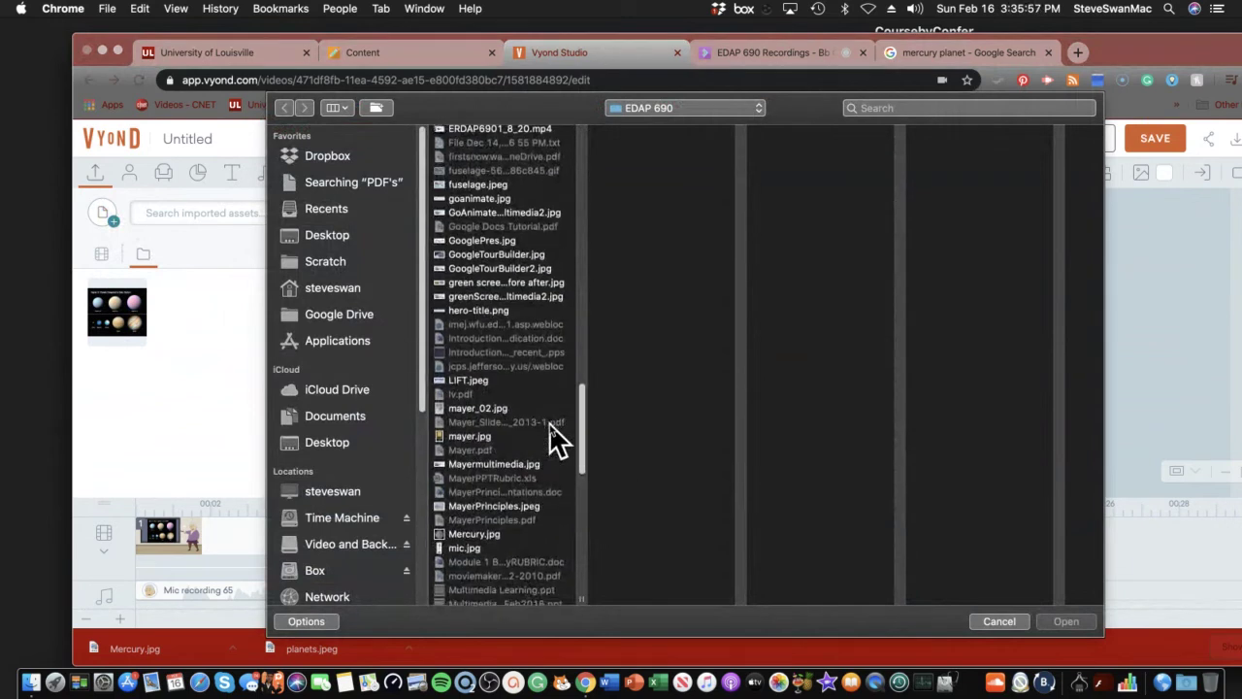
pyautogui.scroll(-3, 555, 436)
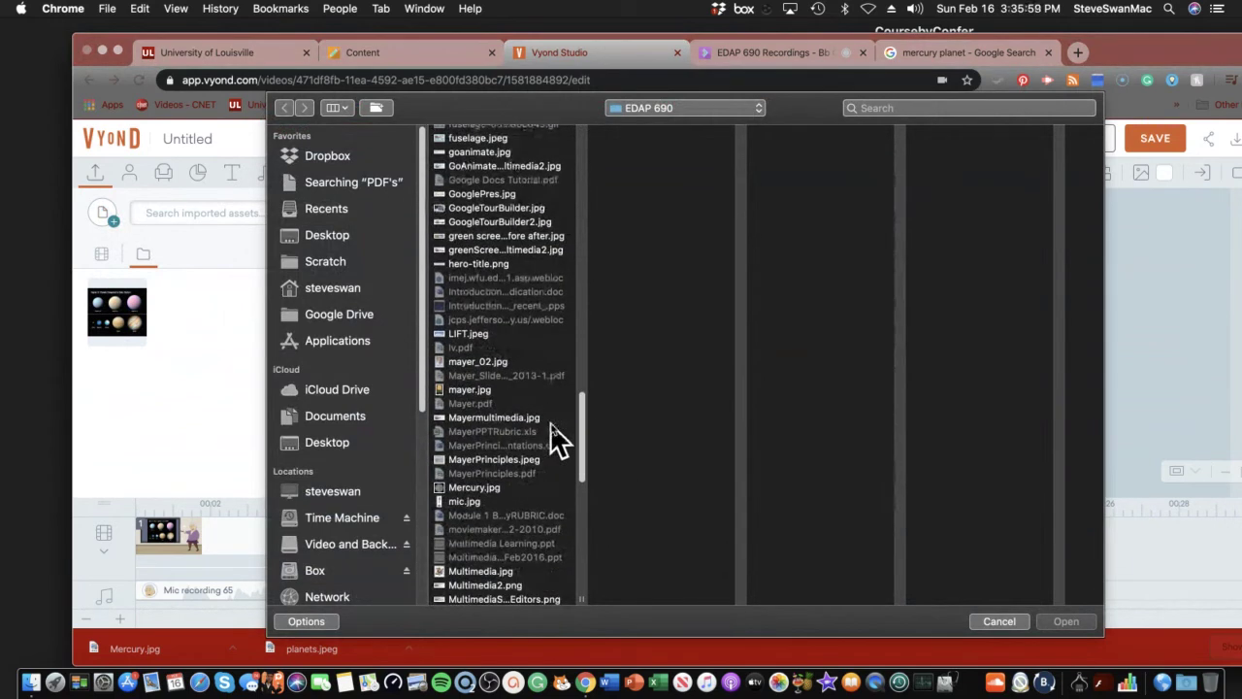
pyautogui.click(493, 487)
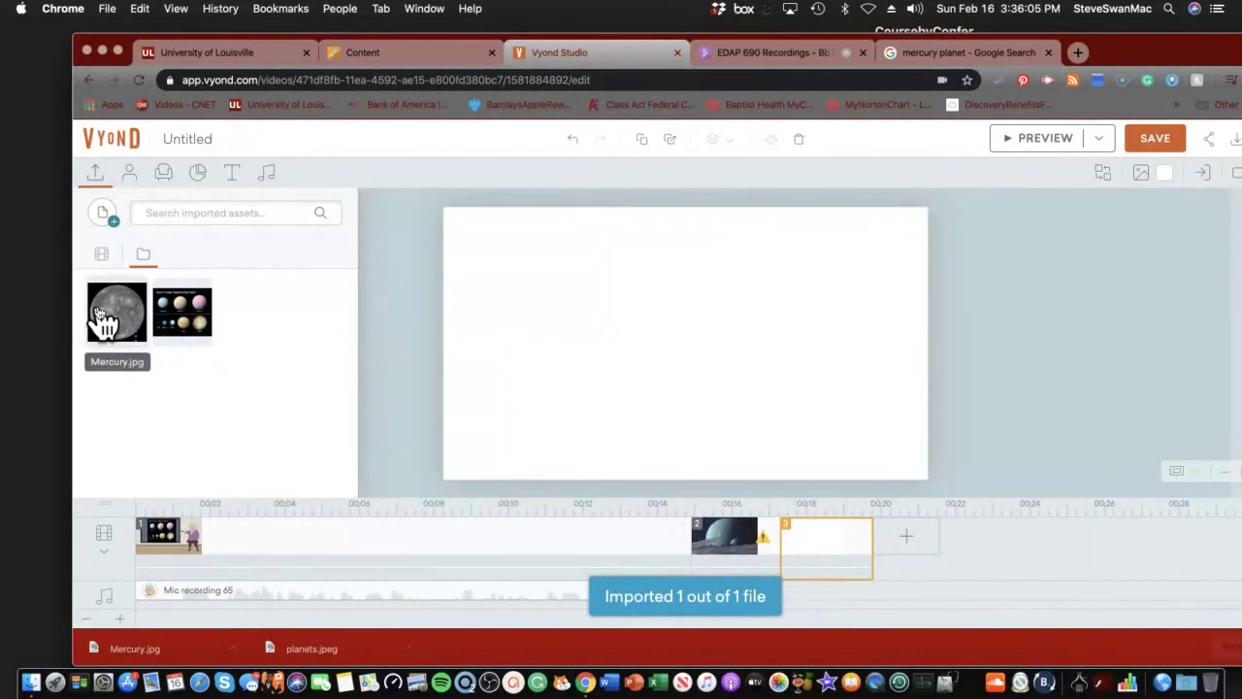
# Place Mercury.jpg at nearly full height on the third scene's right side and the white-haired woman in the purple cardigan on its left side.
pyautogui.moveTo(94, 310); pyautogui.dragTo(666, 361)
pyautogui.moveTo(794, 340); pyautogui.dragTo(819, 339)
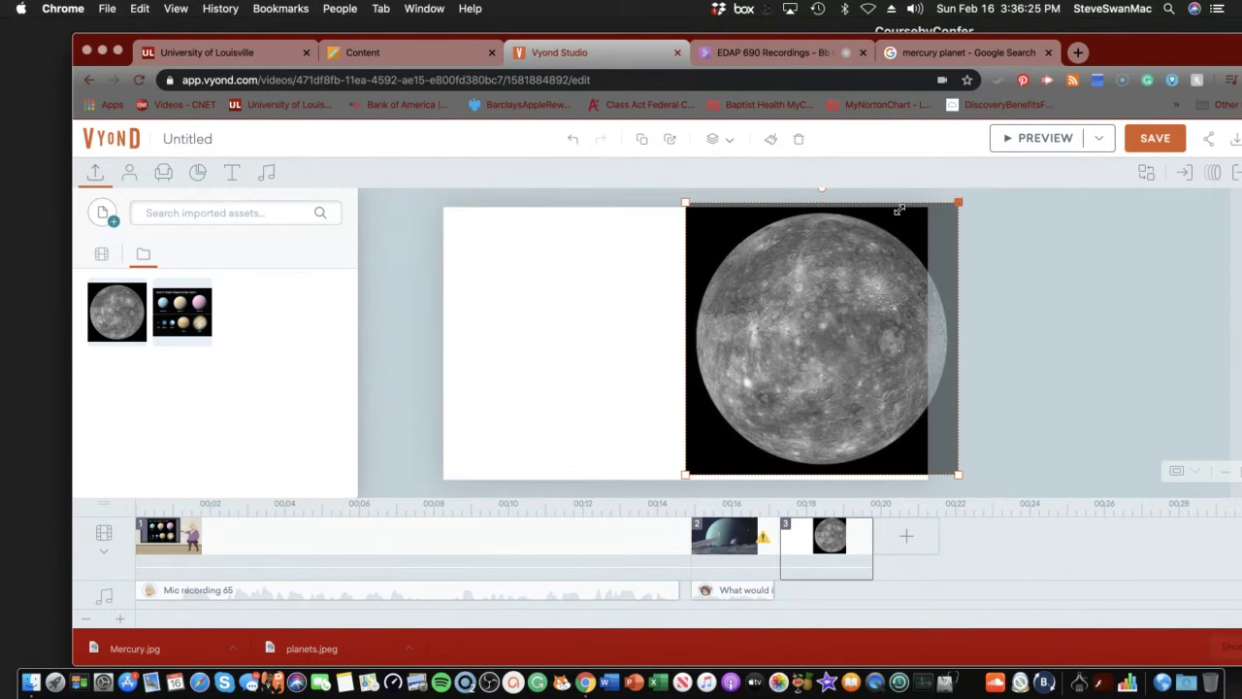
pyautogui.click(520, 271)
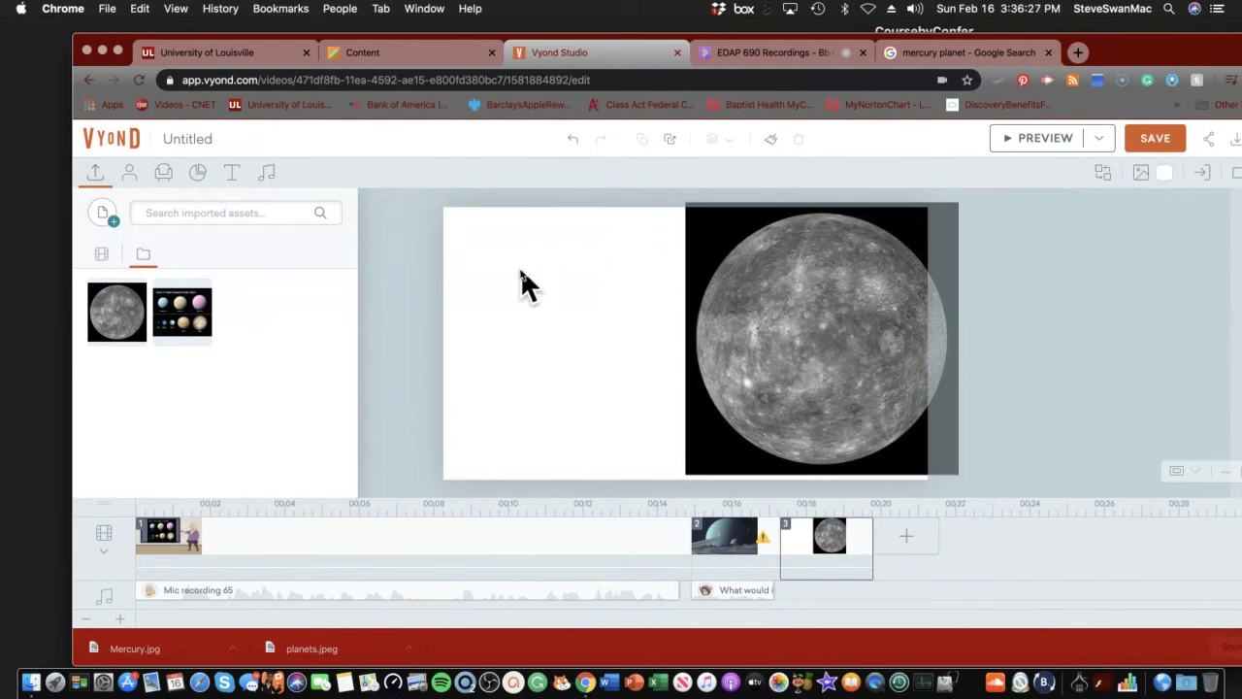
pyautogui.click(129, 173)
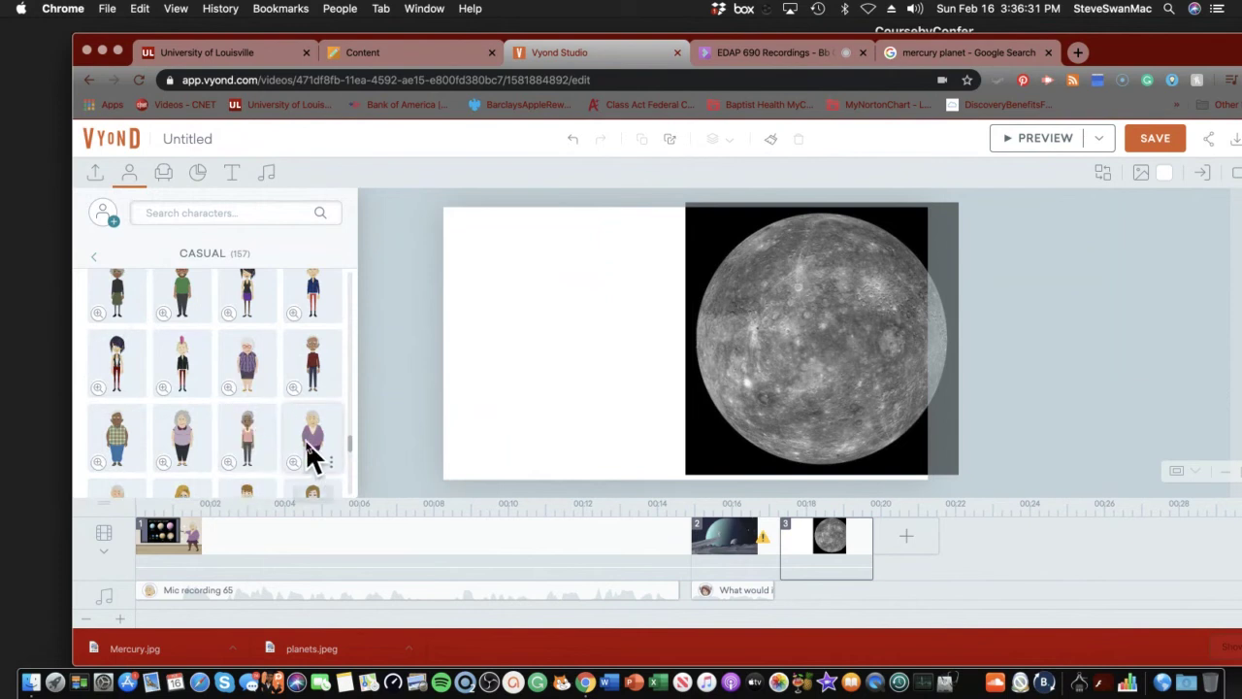
pyautogui.moveTo(351, 448); pyautogui.dragTo(458, 431)
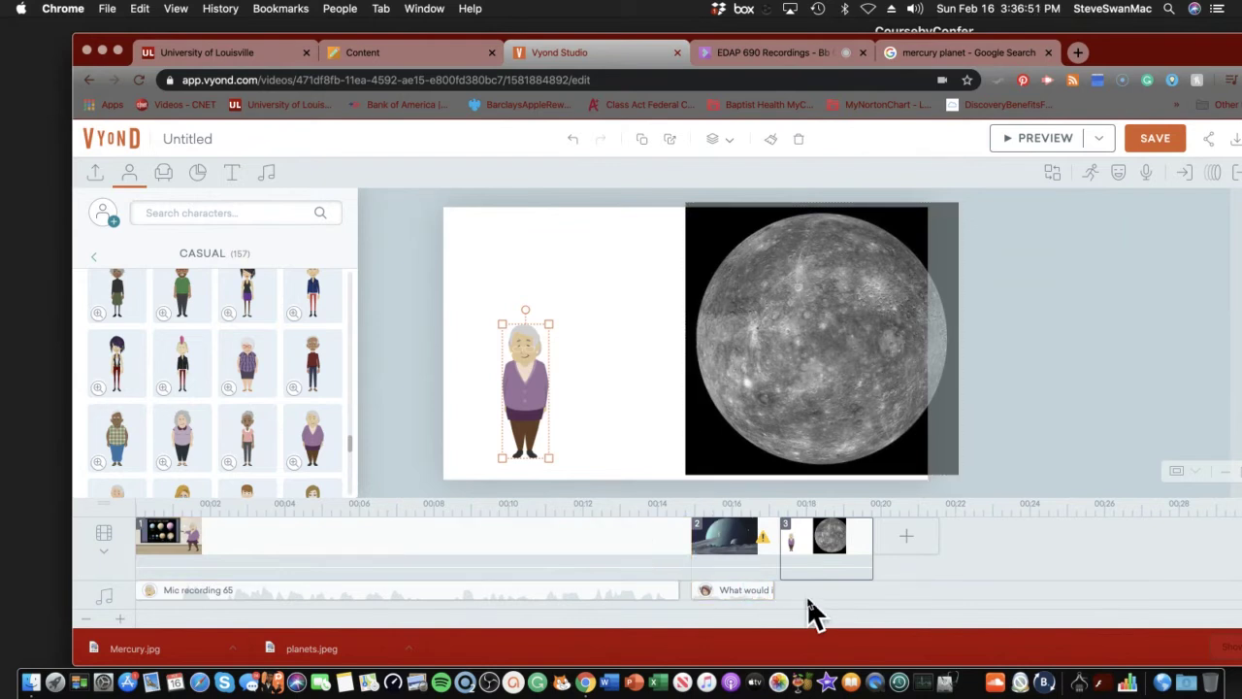
# Rename the untitled video as Planets and save it.
pyautogui.click(216, 138)
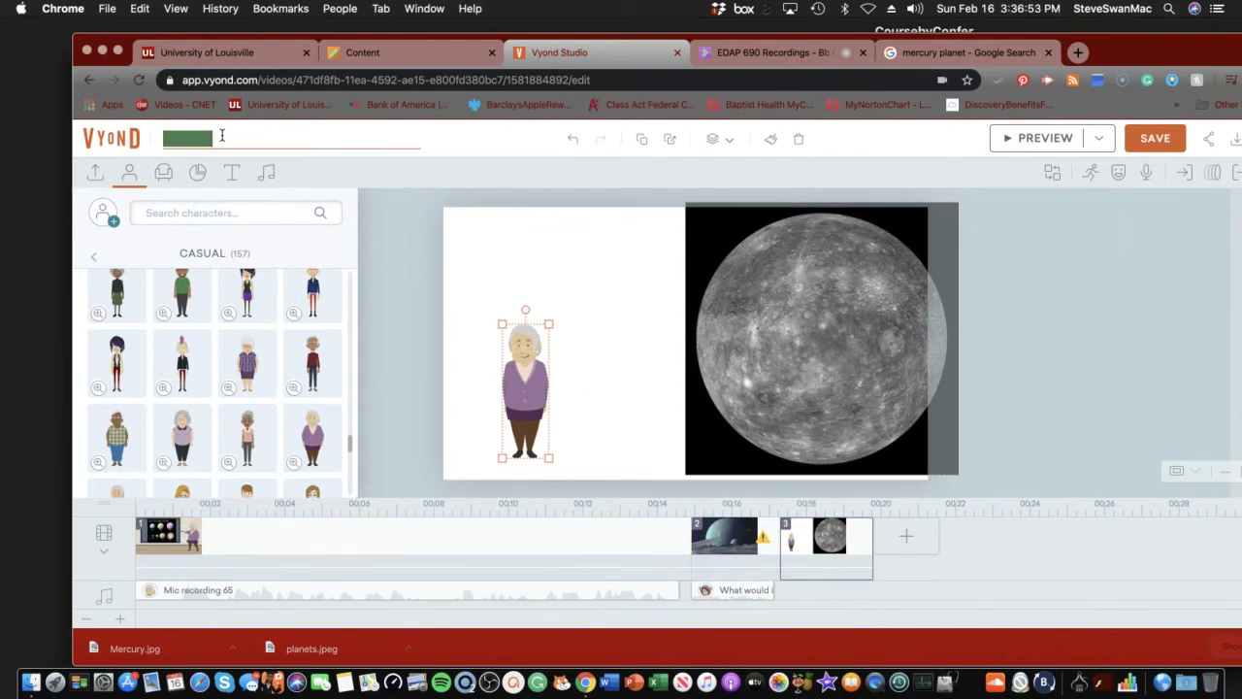
pyautogui.moveTo(235, 138); pyautogui.dragTo(177, 139)
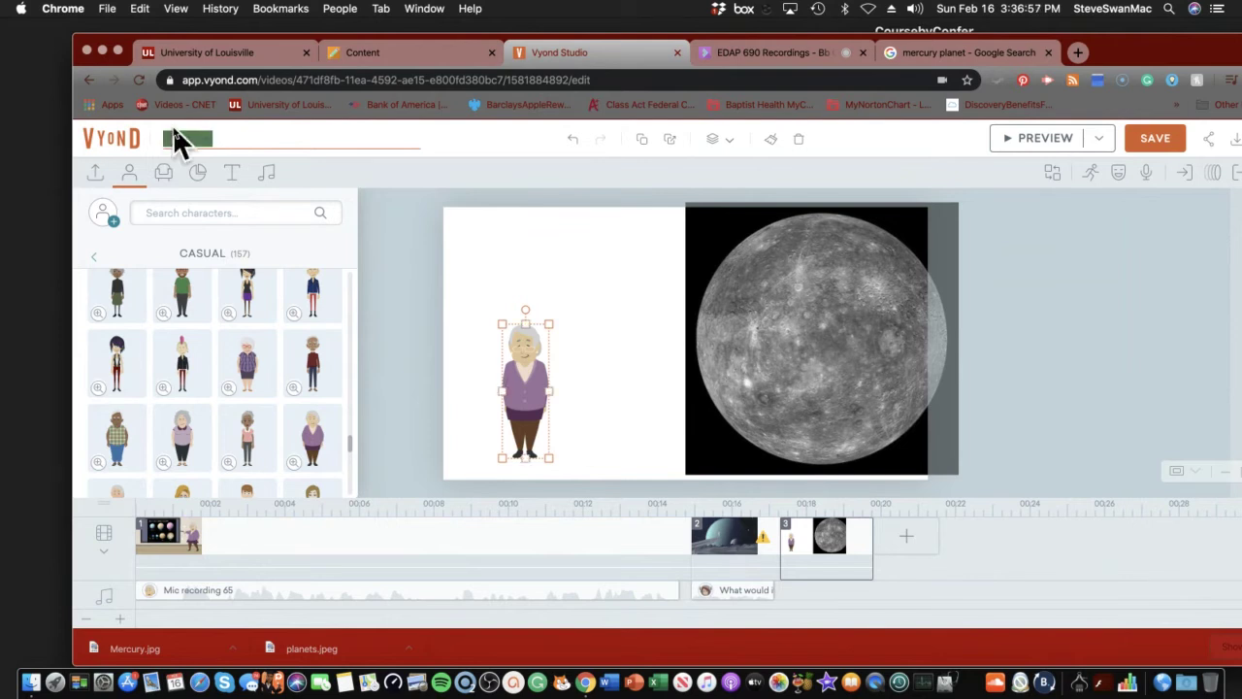
pyautogui.write('Planets')
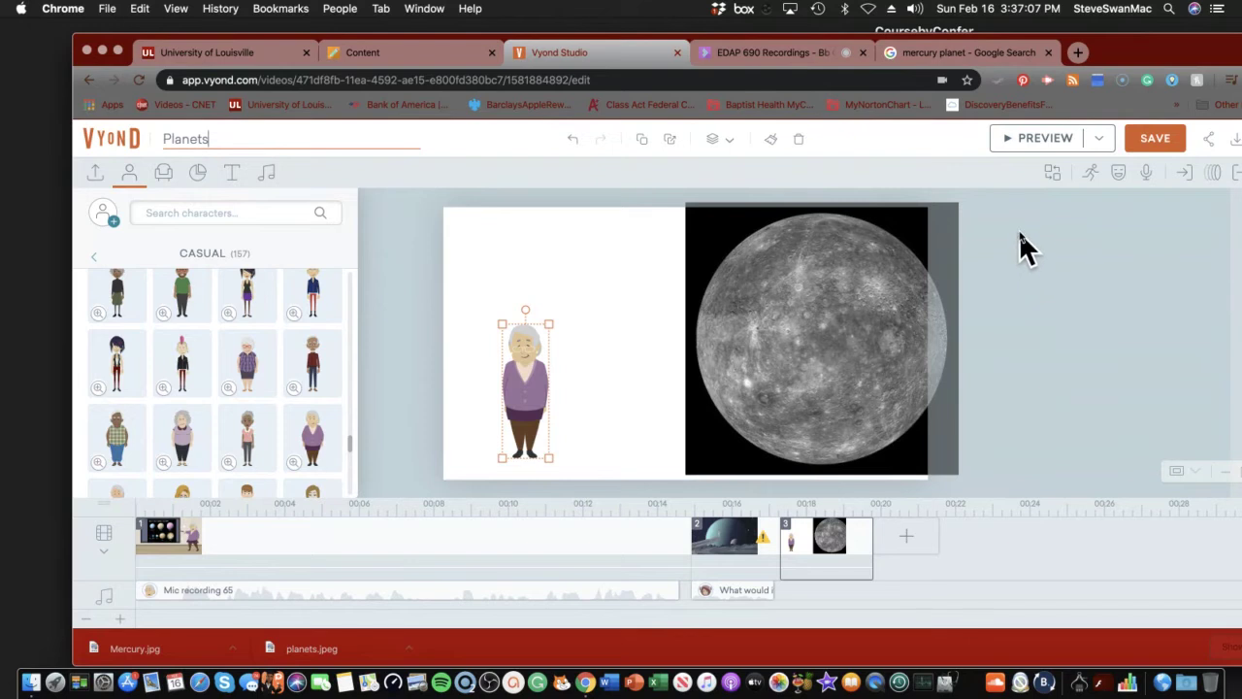
pyautogui.click(1054, 140)
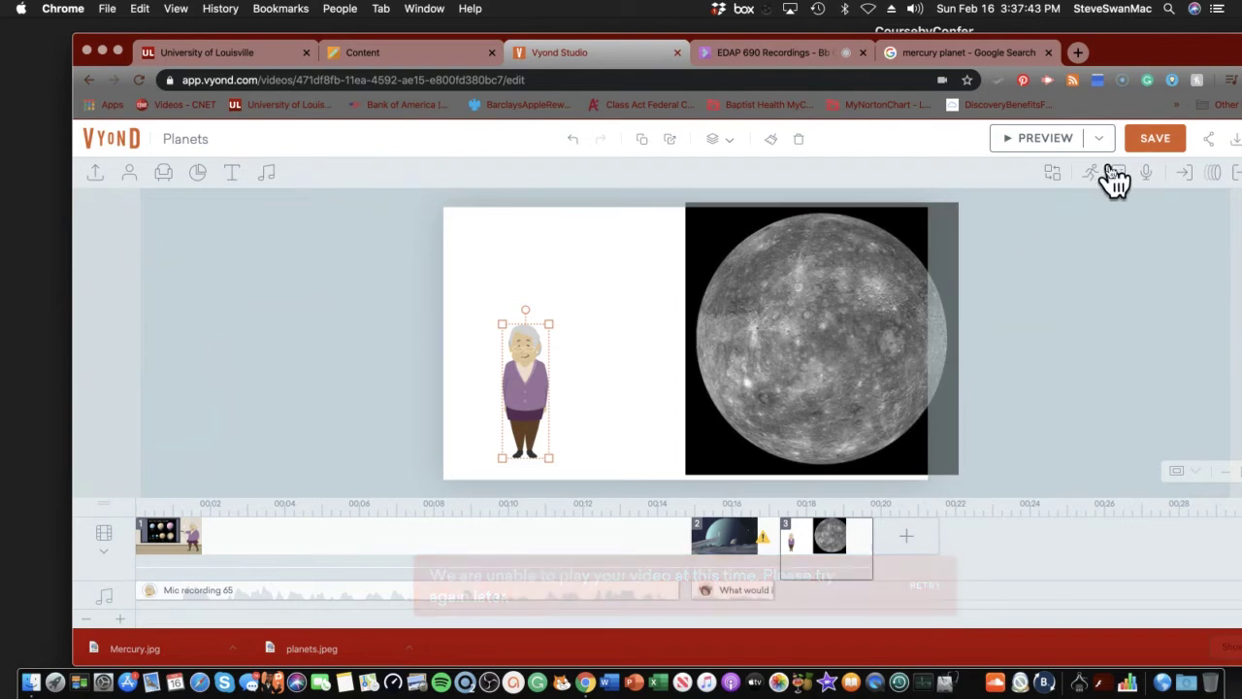
pyautogui.click(1154, 141)
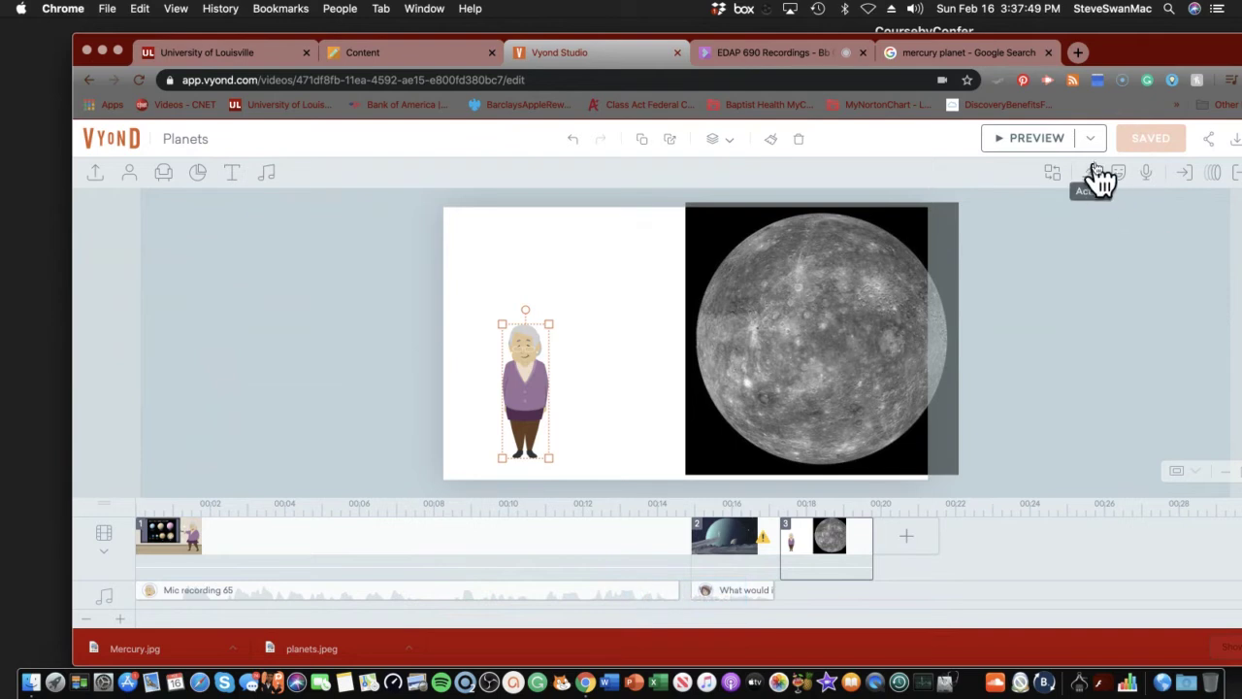
# Preview the Planets video from the start through the third scene, and exit the preview.
pyautogui.click(1094, 139)
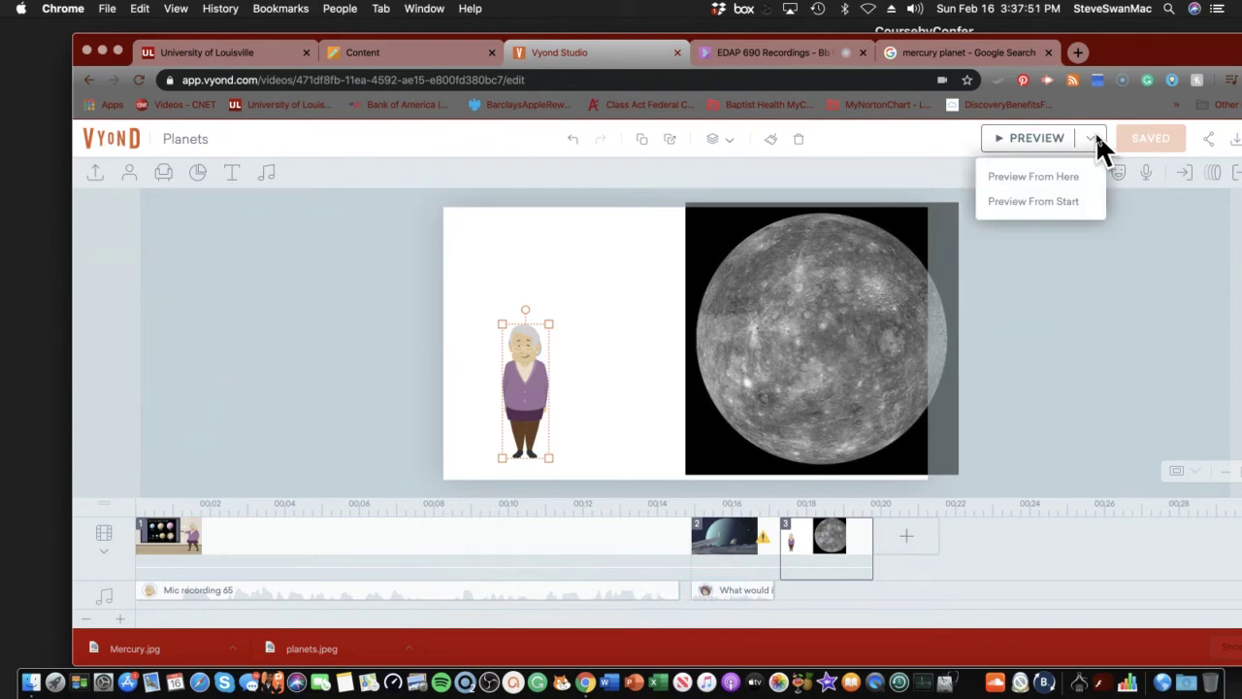
pyautogui.click(1033, 206)
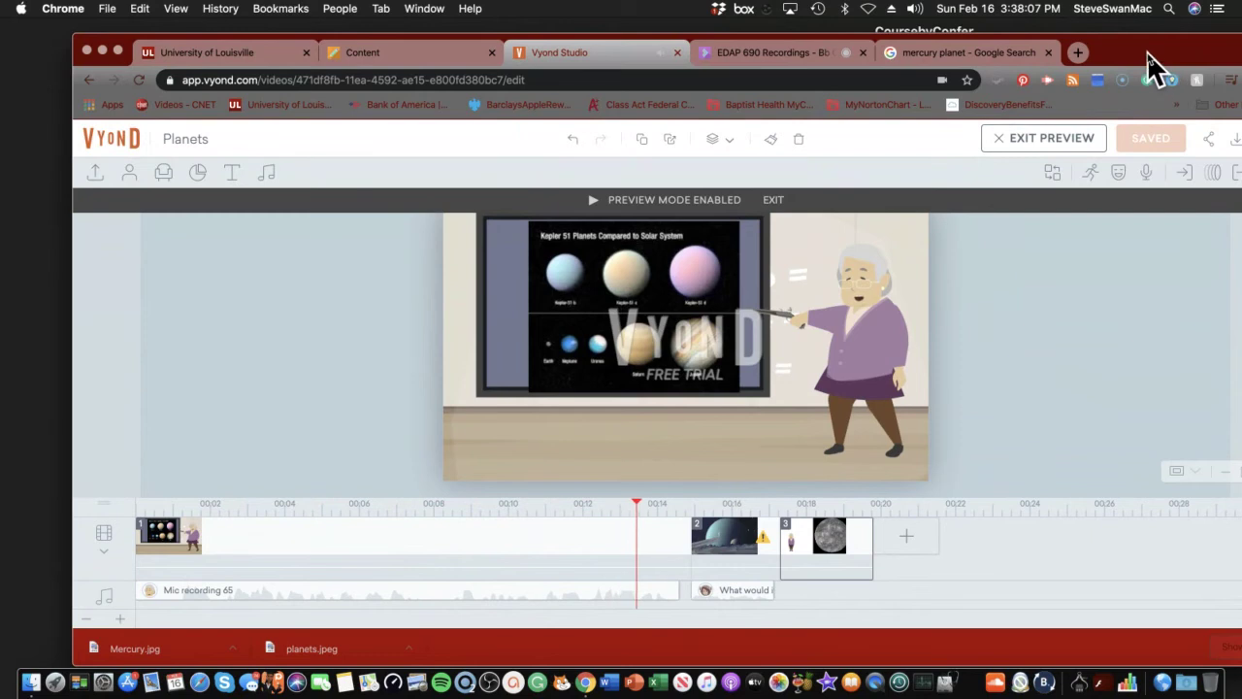
pyautogui.moveTo(1149, 50); pyautogui.dragTo(1023, 43)
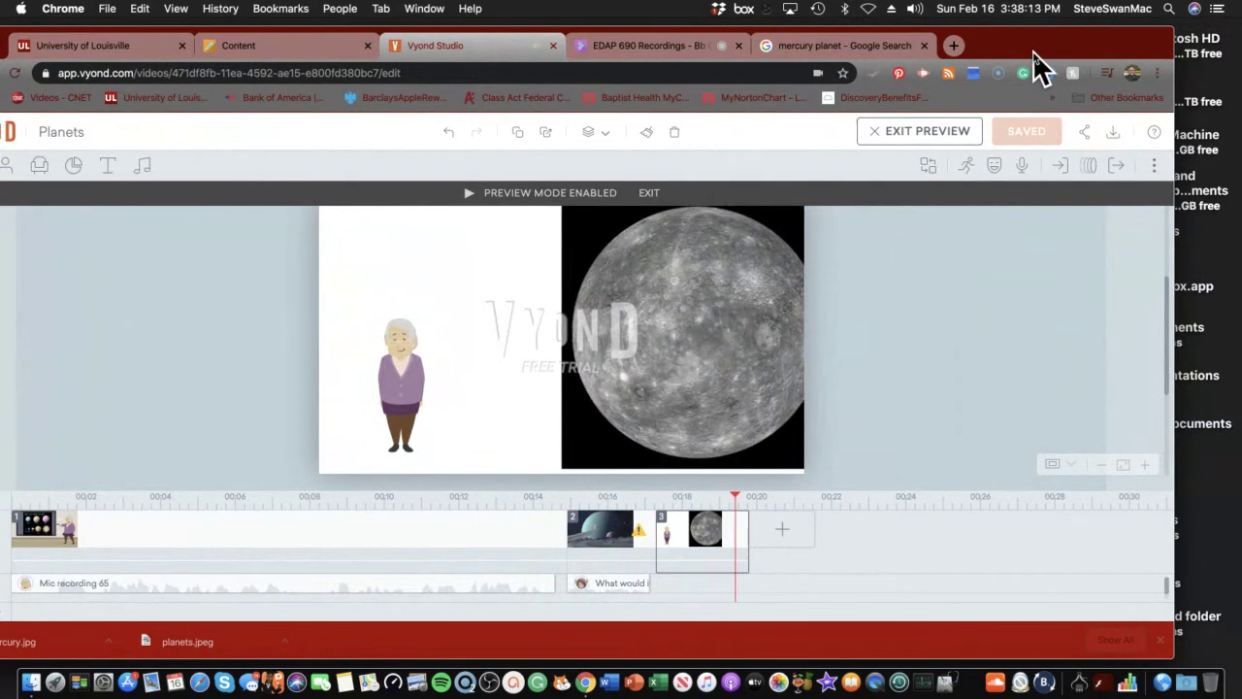
pyautogui.click(651, 194)
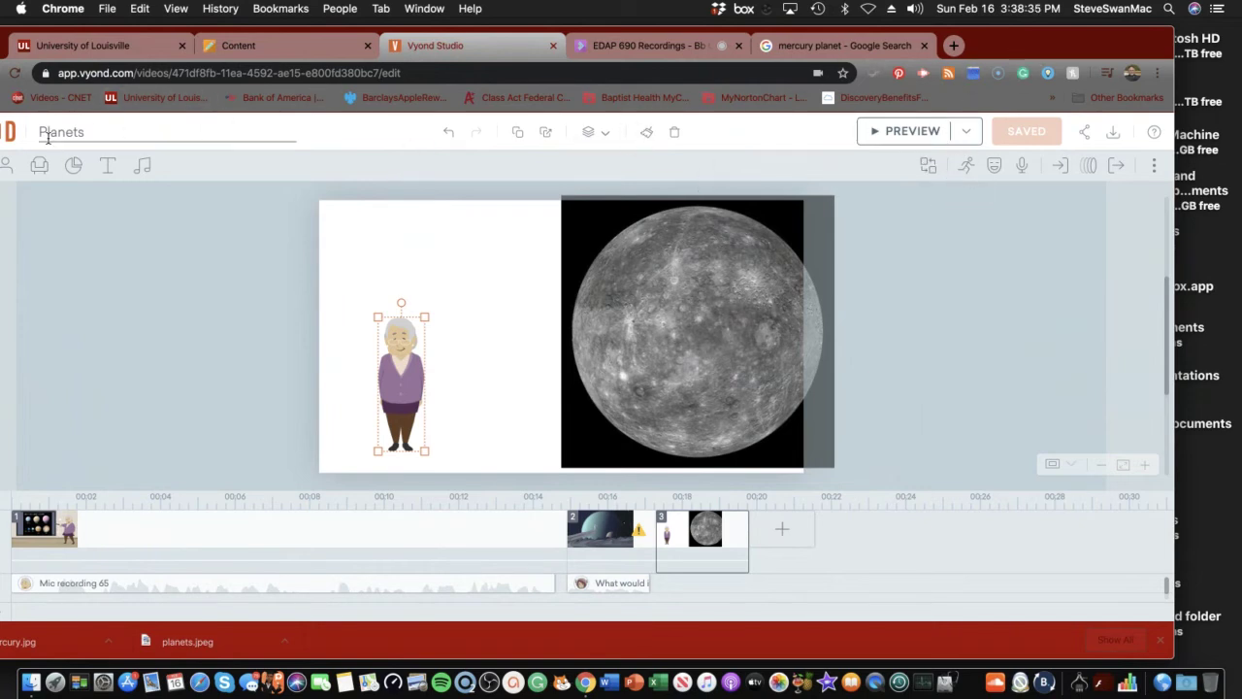
# Save and return to the list of videos, and enable and copy the sharing link of the Planets video.
pyautogui.click(10, 138)
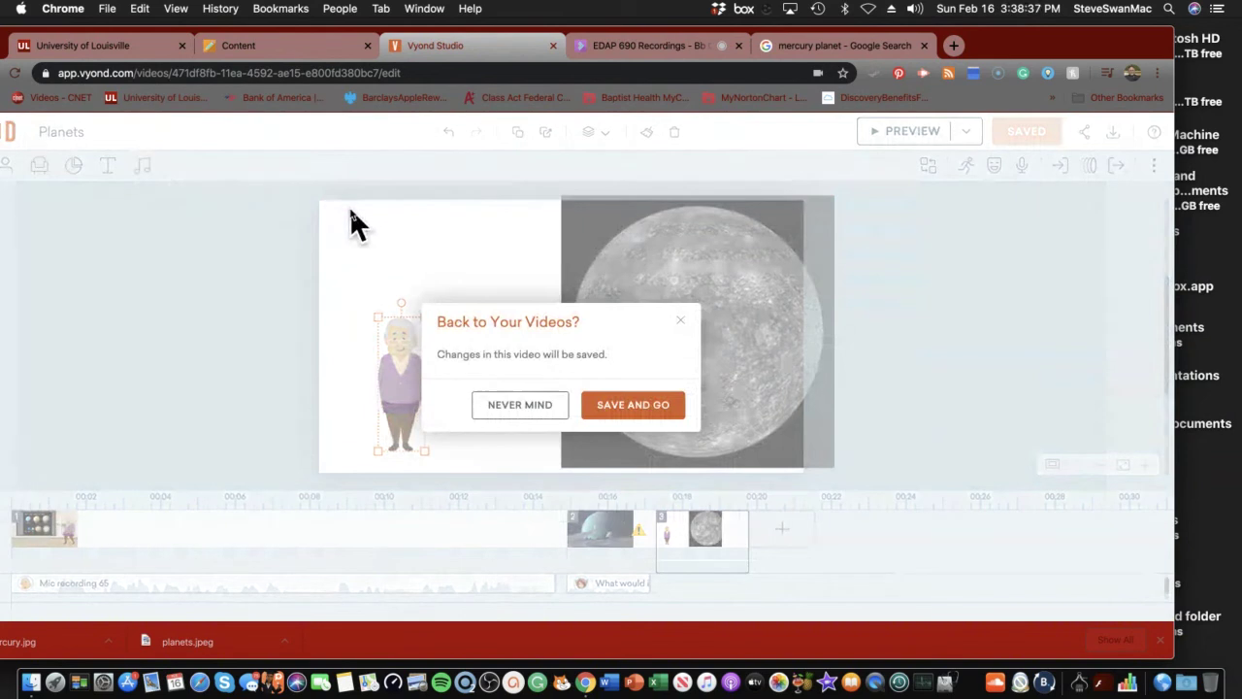
pyautogui.click(599, 406)
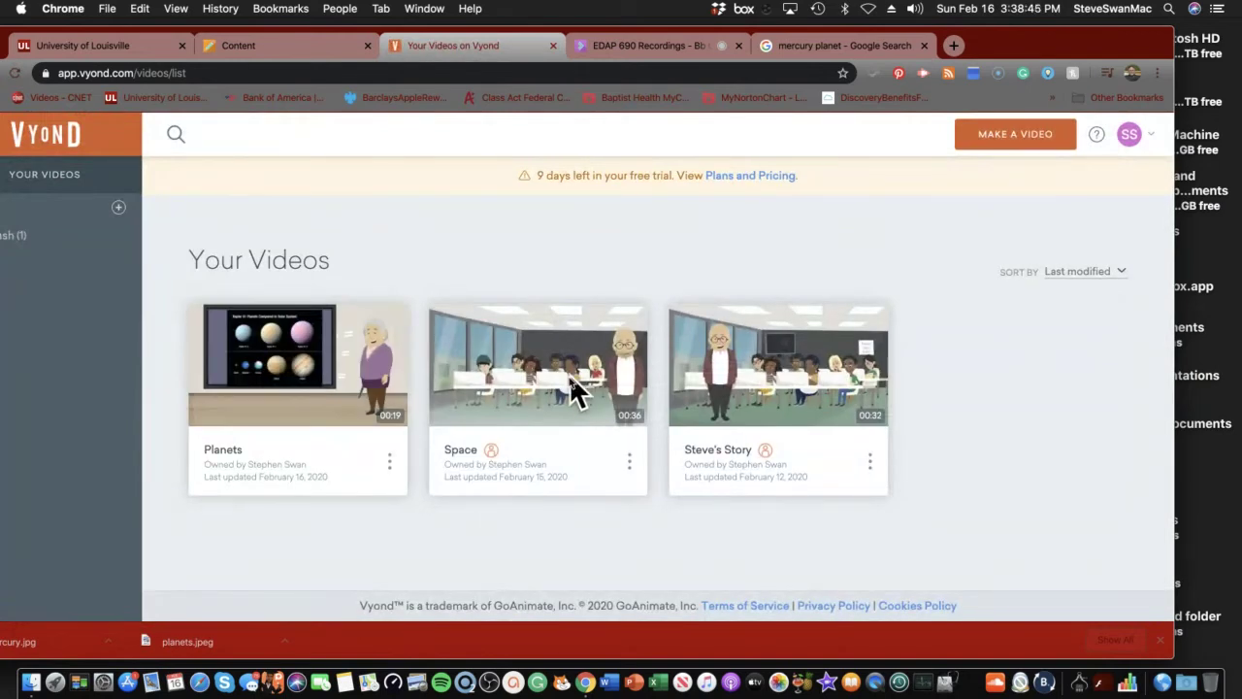
pyautogui.click(389, 464)
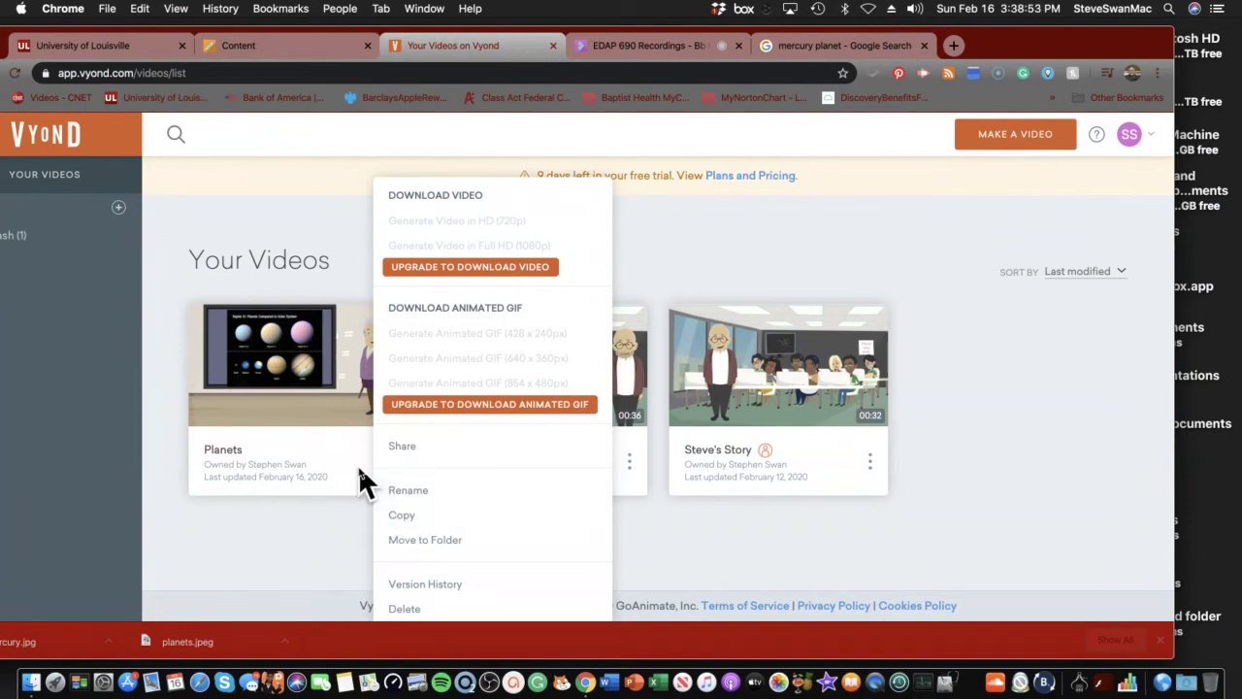
pyautogui.click(406, 447)
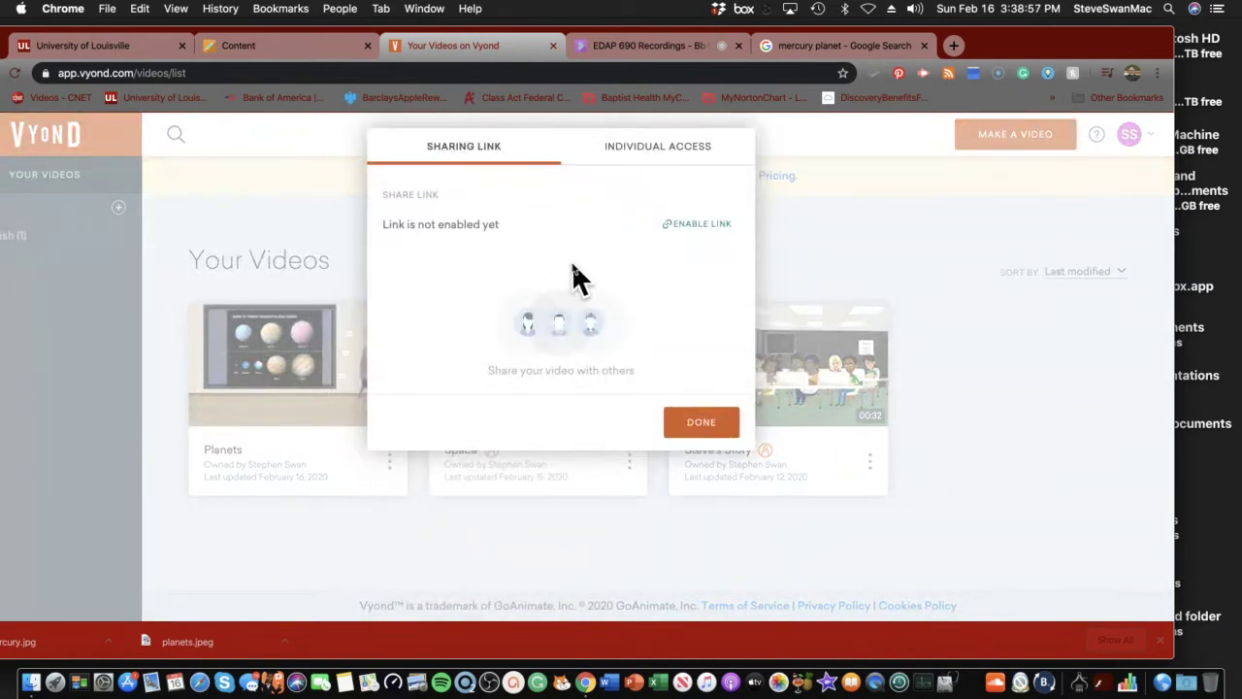
pyautogui.click(703, 226)
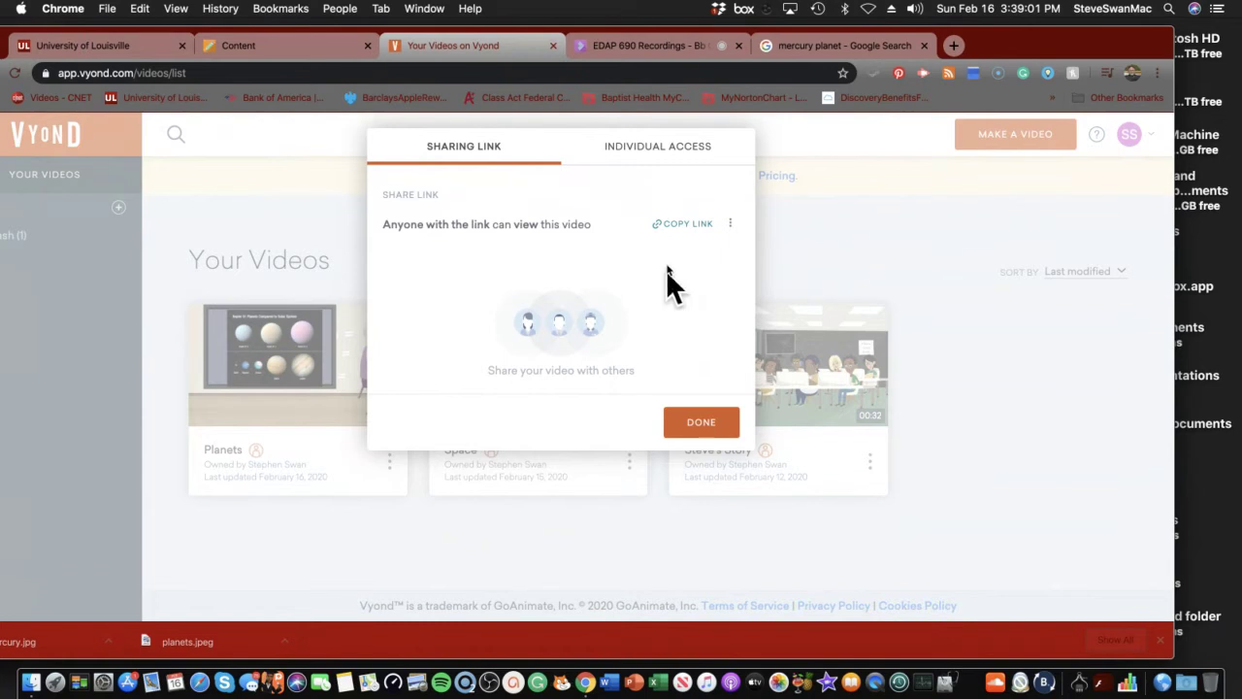
pyautogui.click(686, 224)
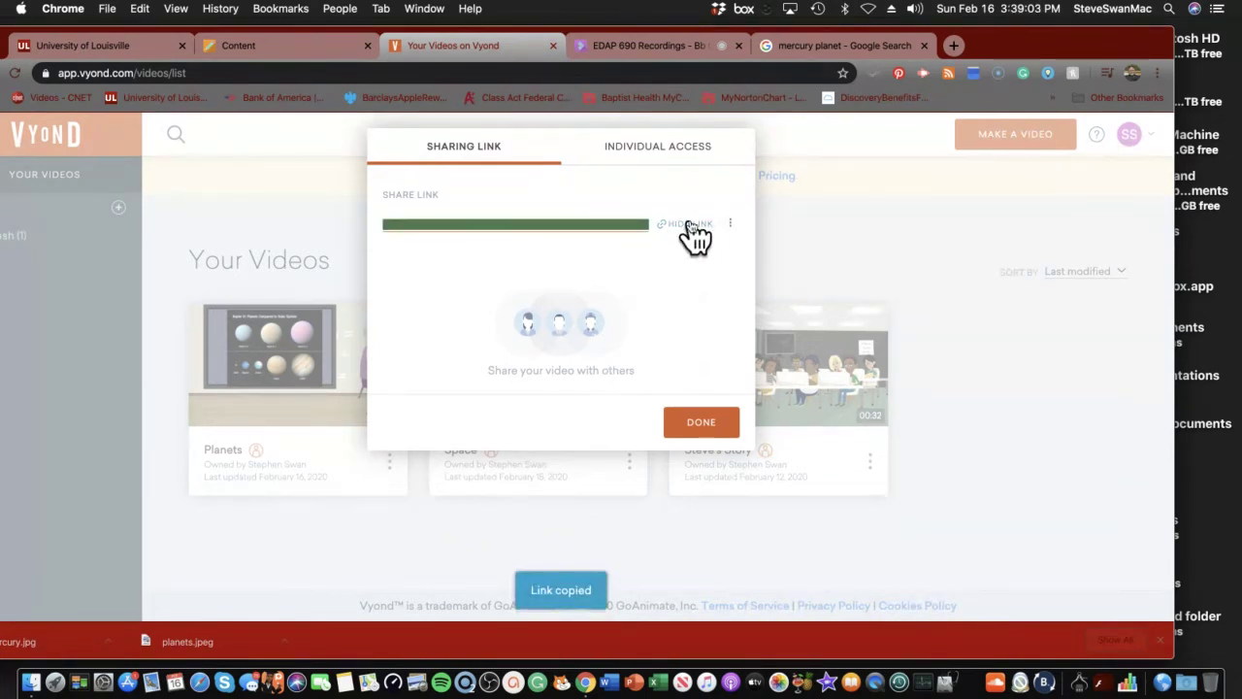
# Switch to pbworks.com in a new browser tab, log in and open the sanpln.pbworks.com workspace.
pyautogui.click(953, 46)
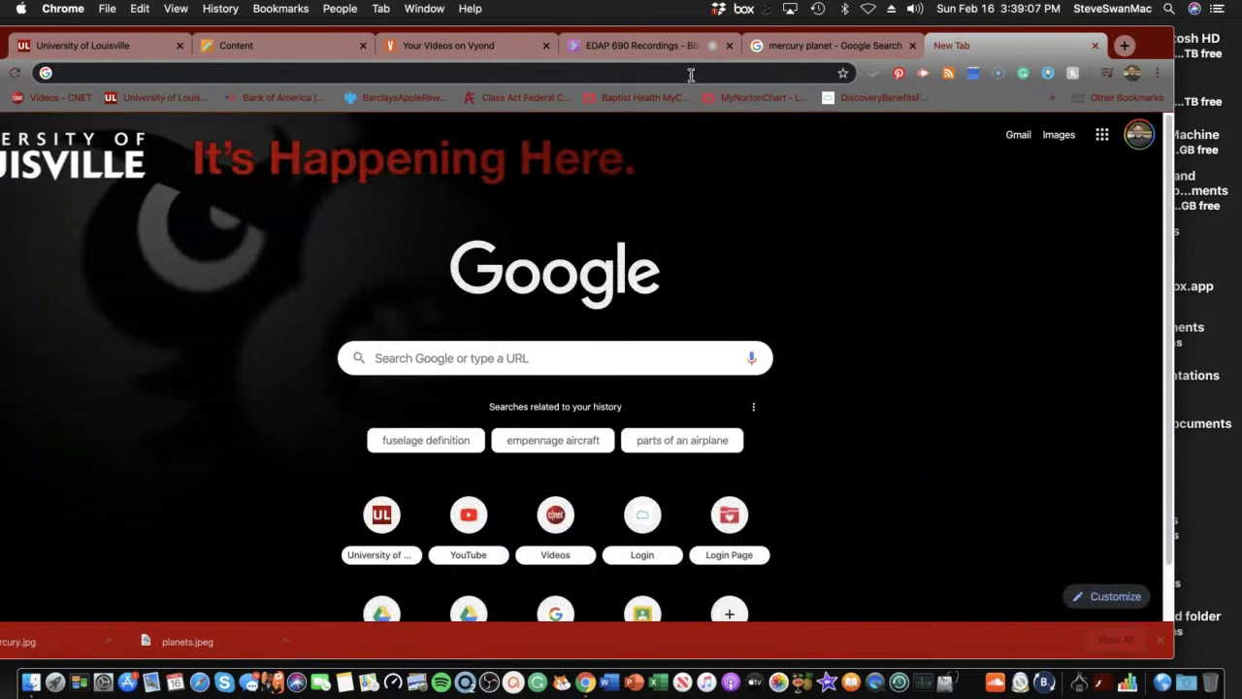
pyautogui.write('pbwo')
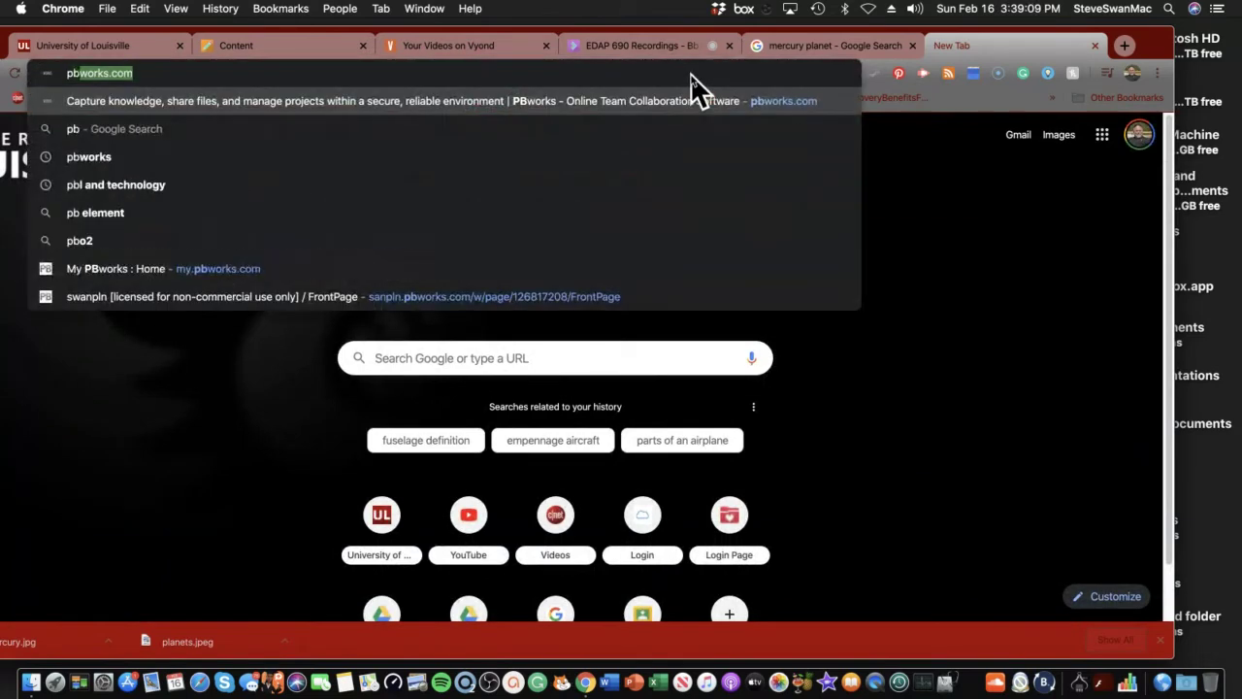
pyautogui.write('rks')
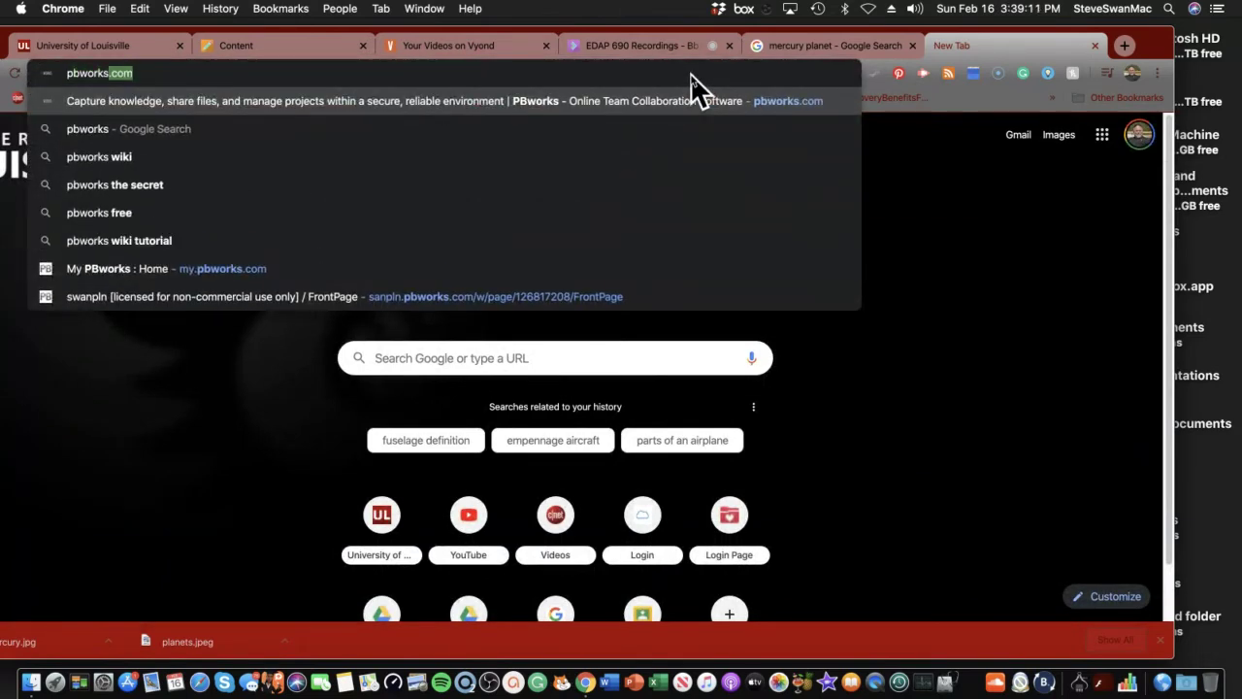
pyautogui.press('Return')
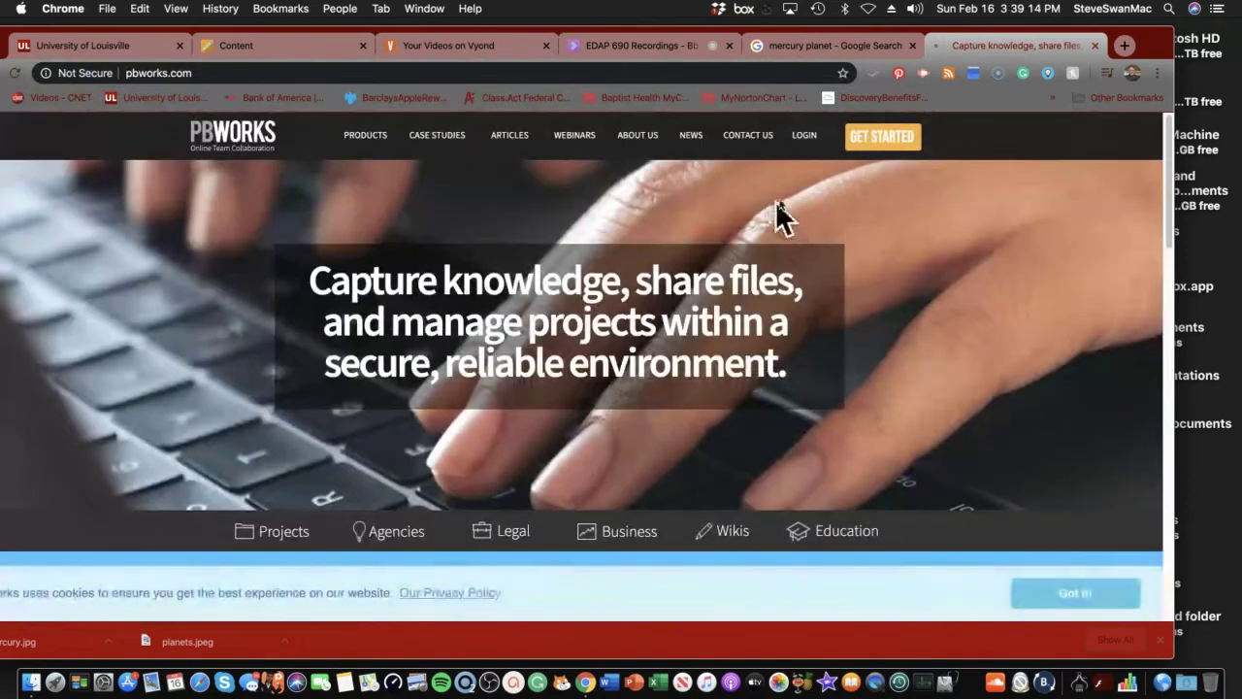
pyautogui.click(805, 137)
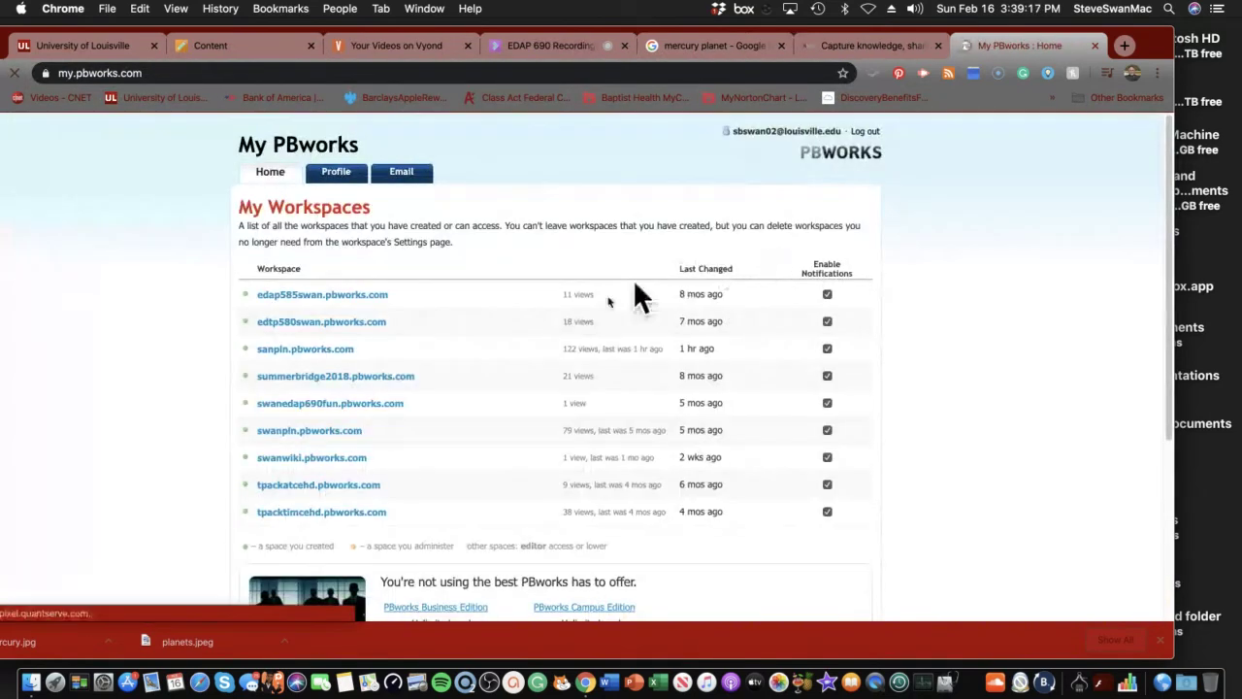
pyautogui.click(317, 350)
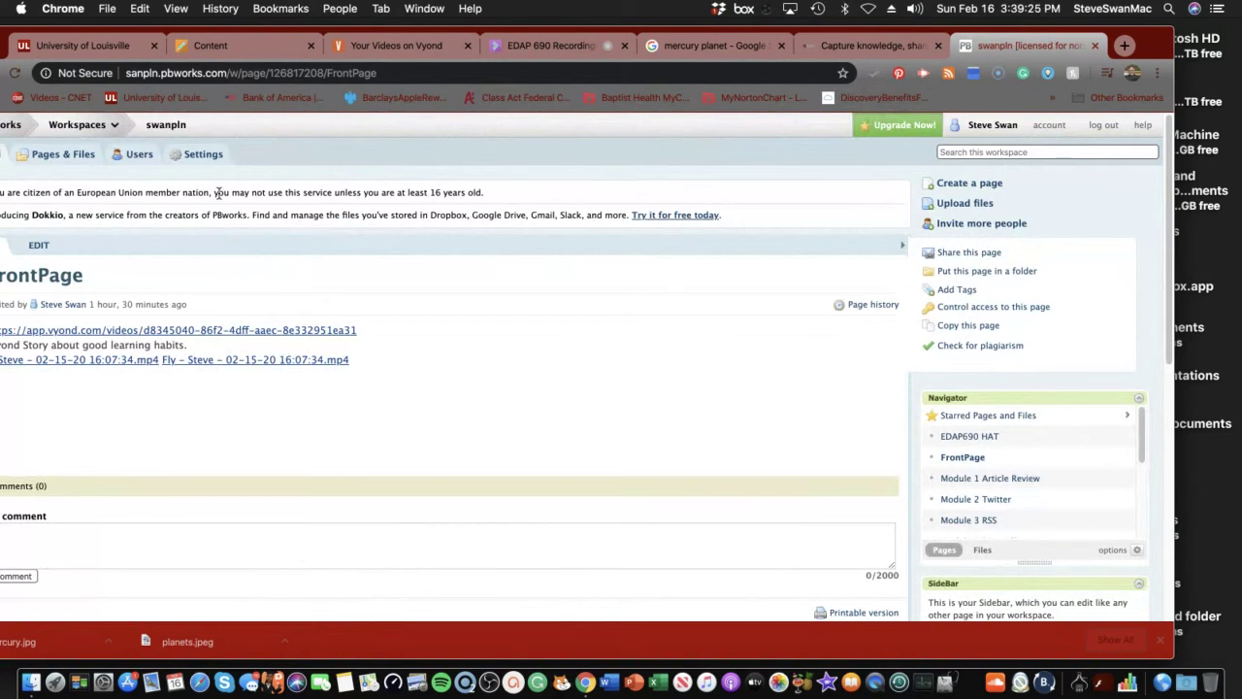
# Open the workspace's FrontPage for editing and place the cursor on the line below the Fly video links.
pyautogui.click(44, 238)
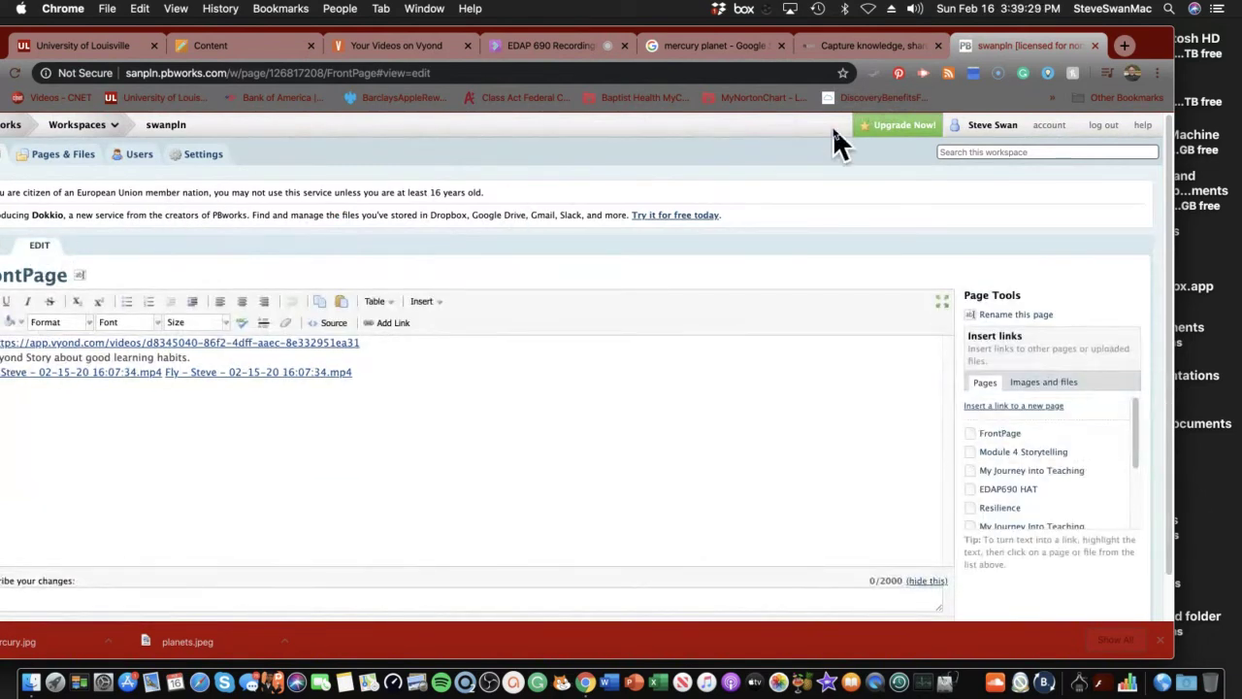
pyautogui.moveTo(1137, 43); pyautogui.dragTo(1226, 36)
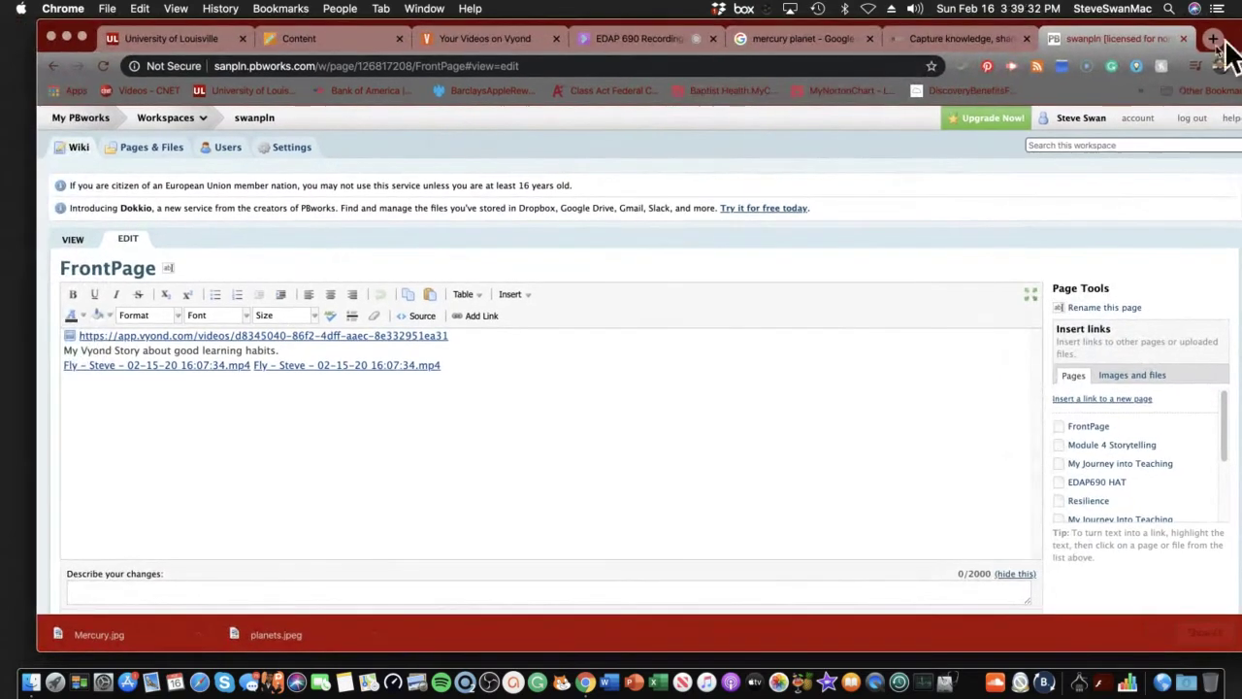
pyautogui.click(469, 376)
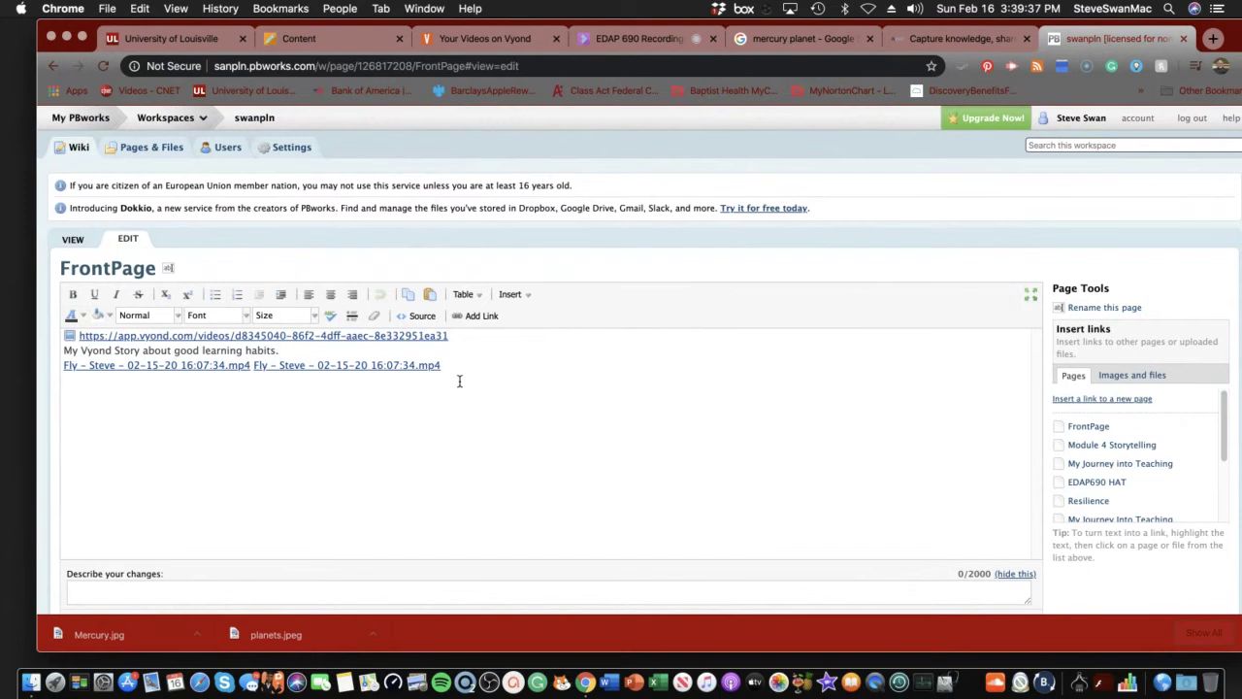
pyautogui.press('super+v')
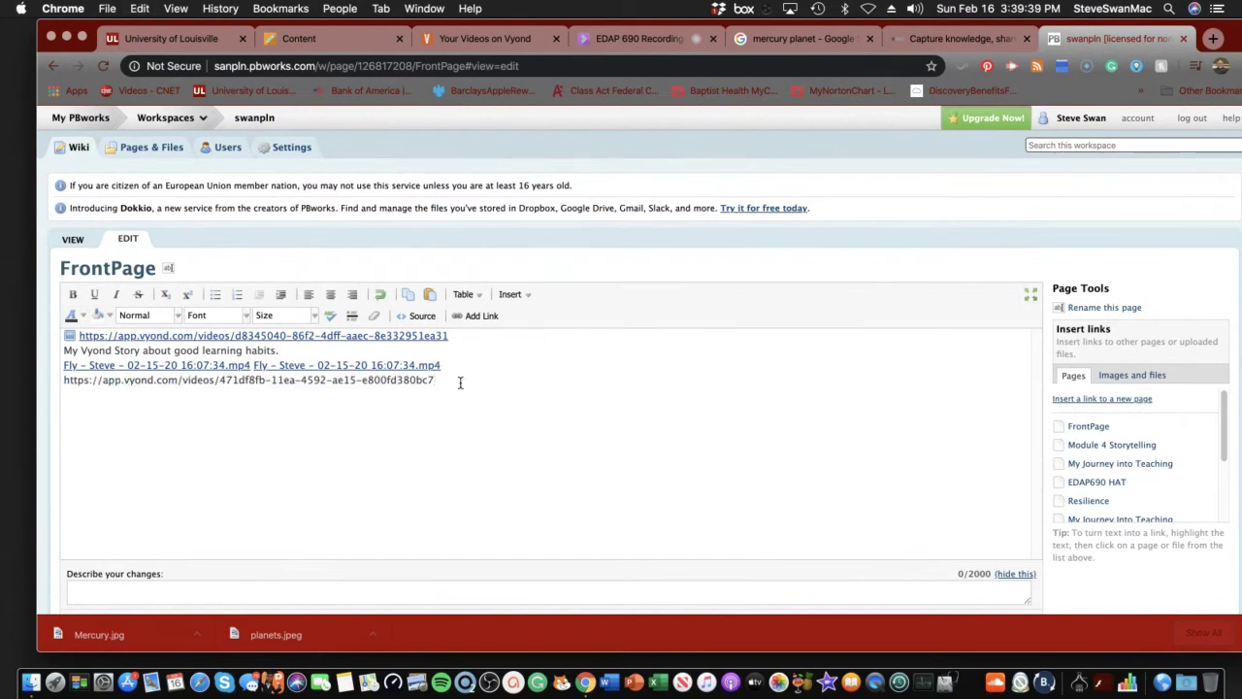
pyautogui.moveTo(320, 405); pyautogui.dragTo(62, 380)
pyautogui.press('super+c')
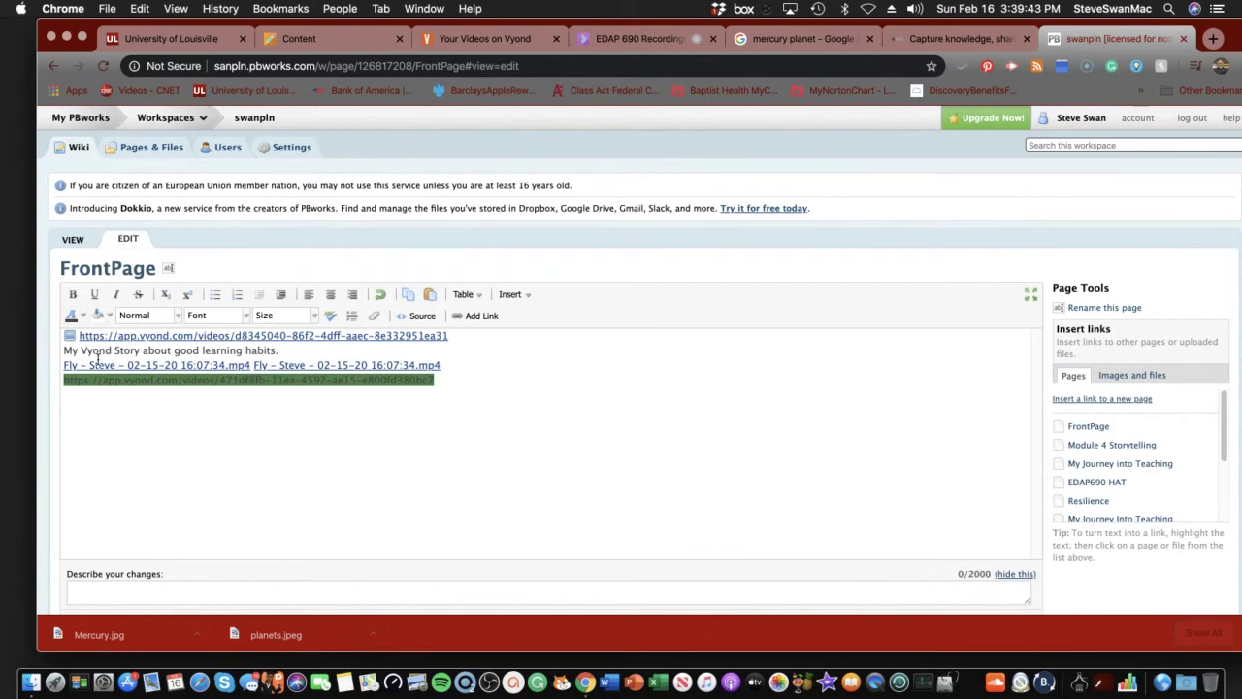
pyautogui.press('BackSpace')
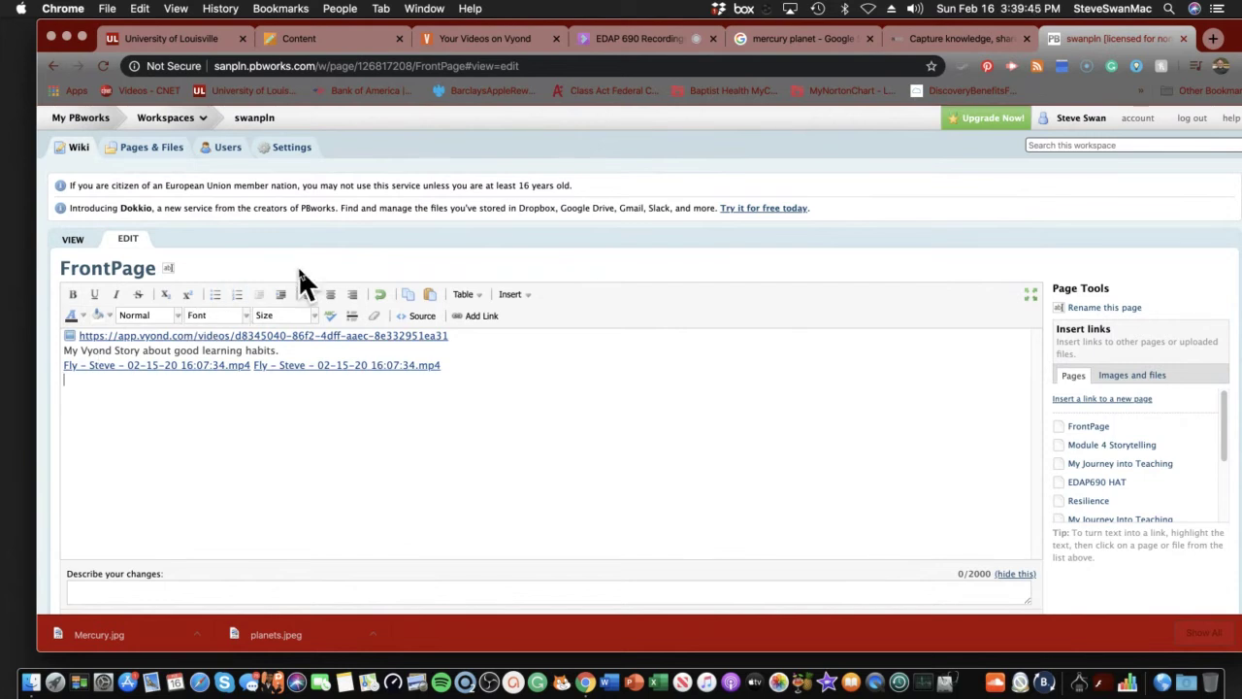
# Insert the copied Vyond video address as a clickable link on the line below the Fly video links.
pyautogui.click(482, 319)
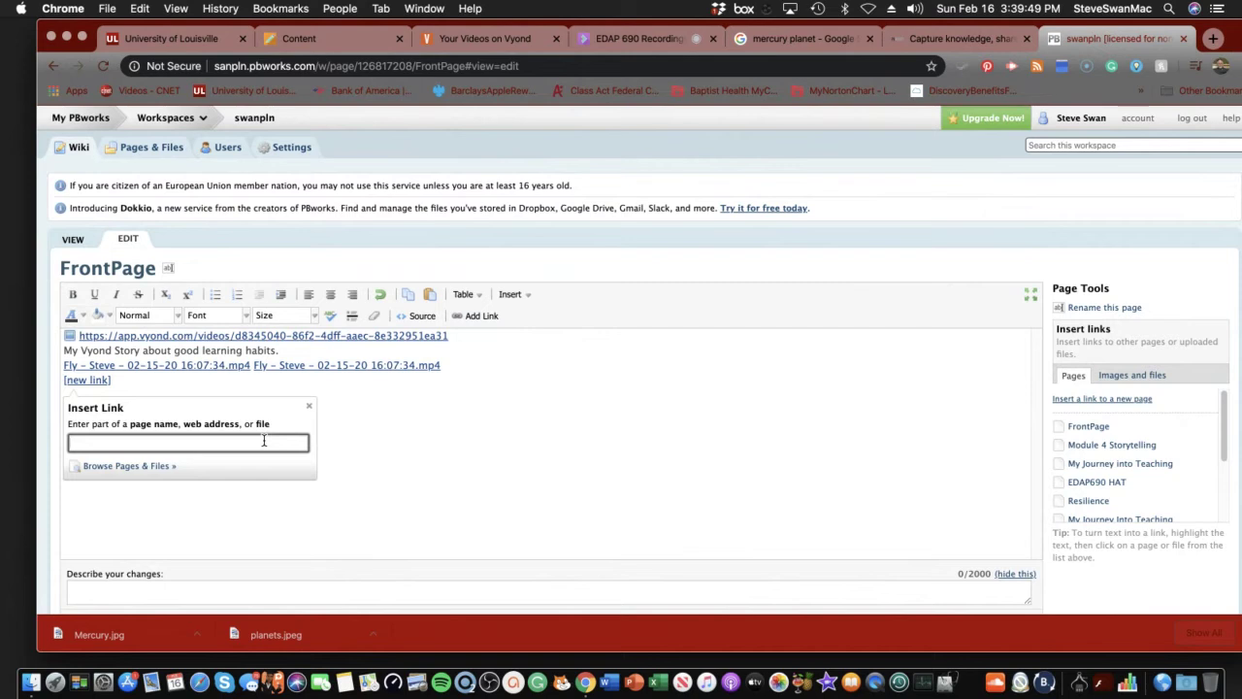
pyautogui.press('super+v')
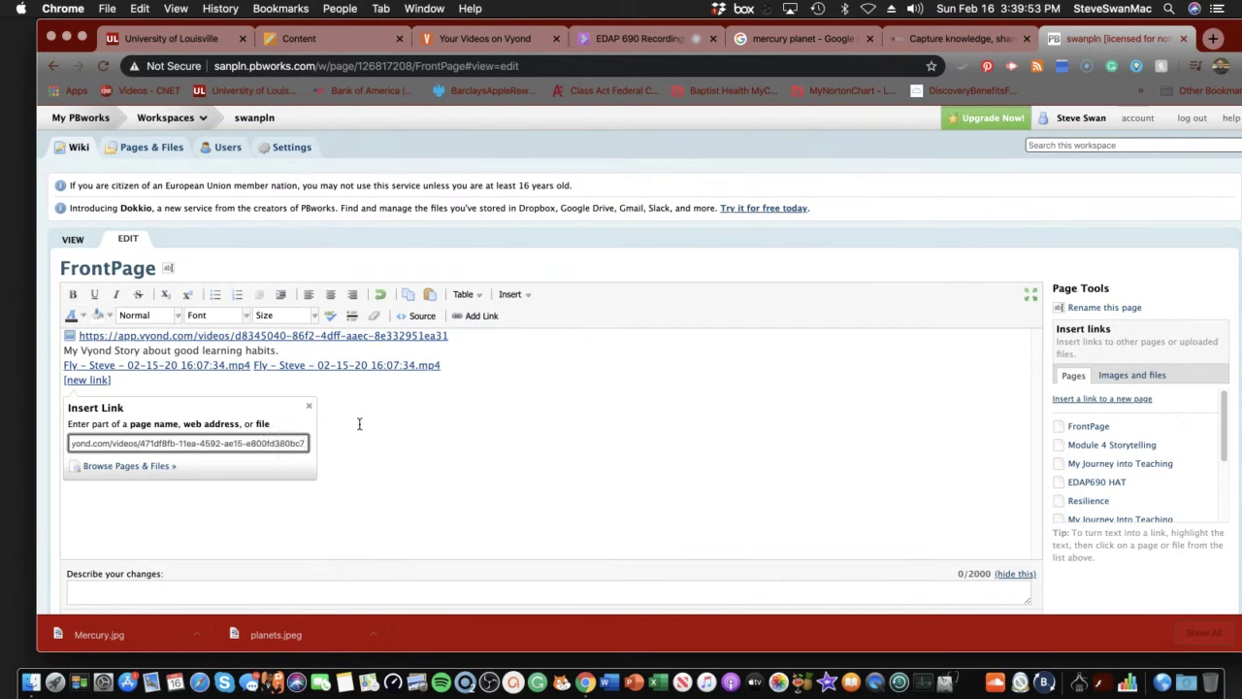
pyautogui.press('Return')
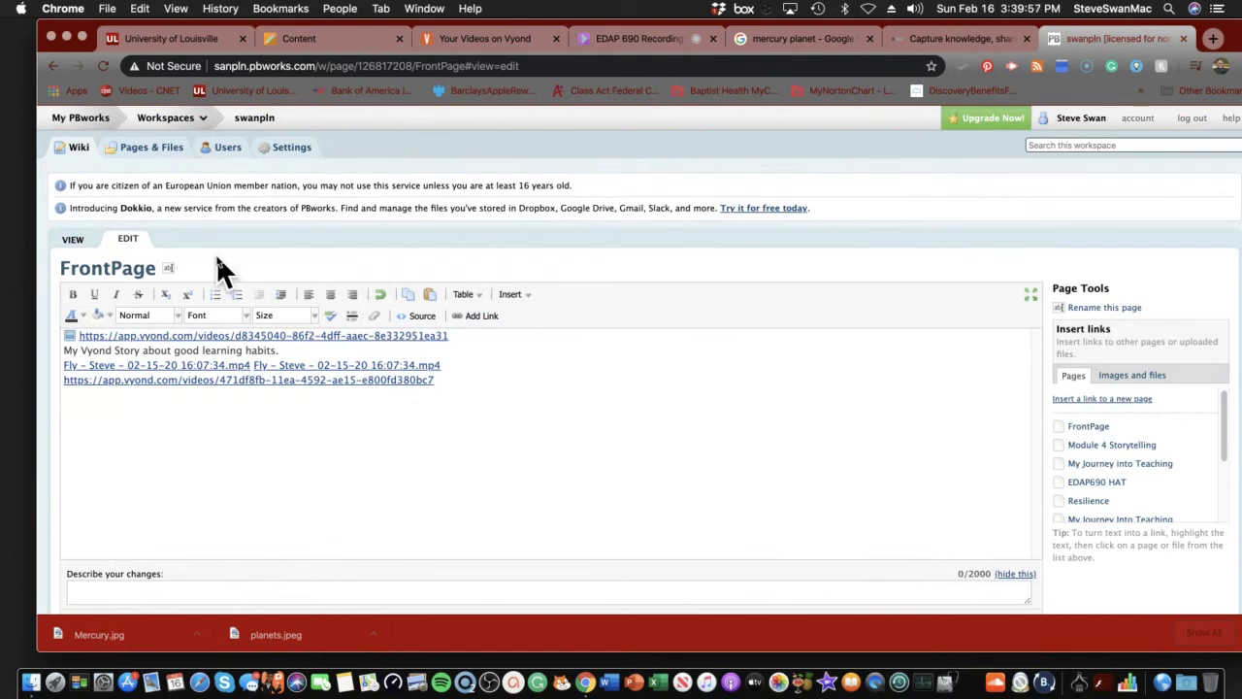
# Leave the FrontPage edit without saving and open the workspace's list of pages and files.
pyautogui.click(141, 150)
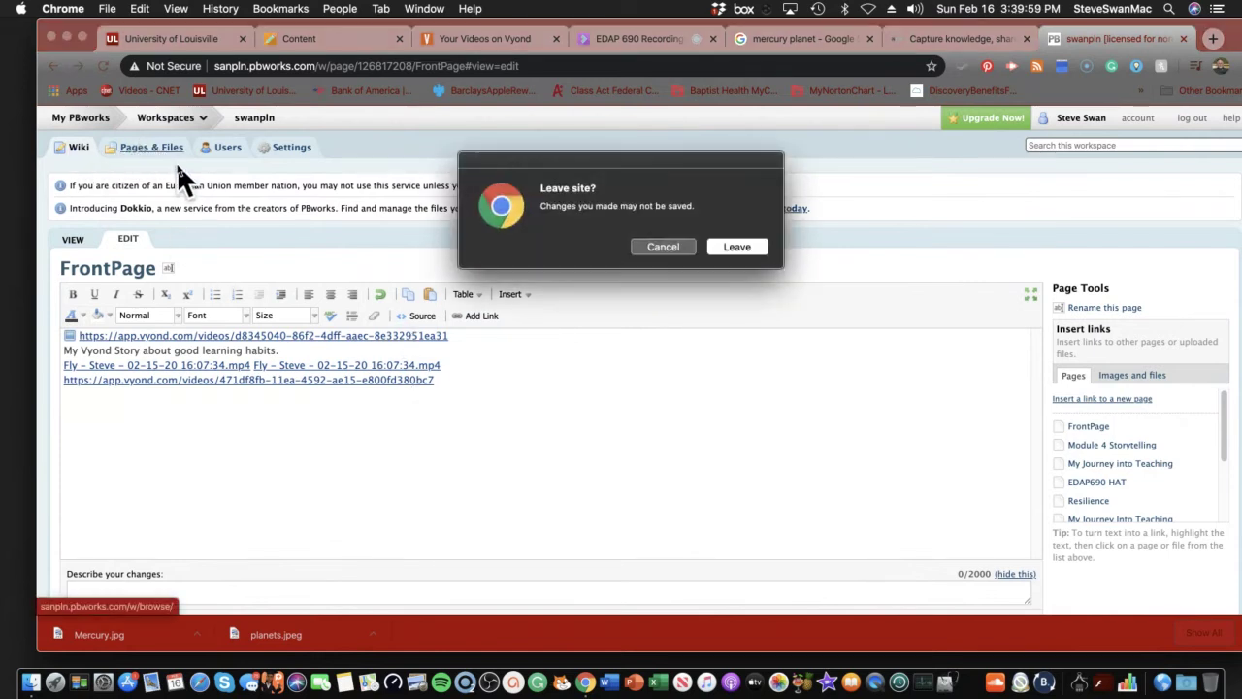
pyautogui.click(762, 247)
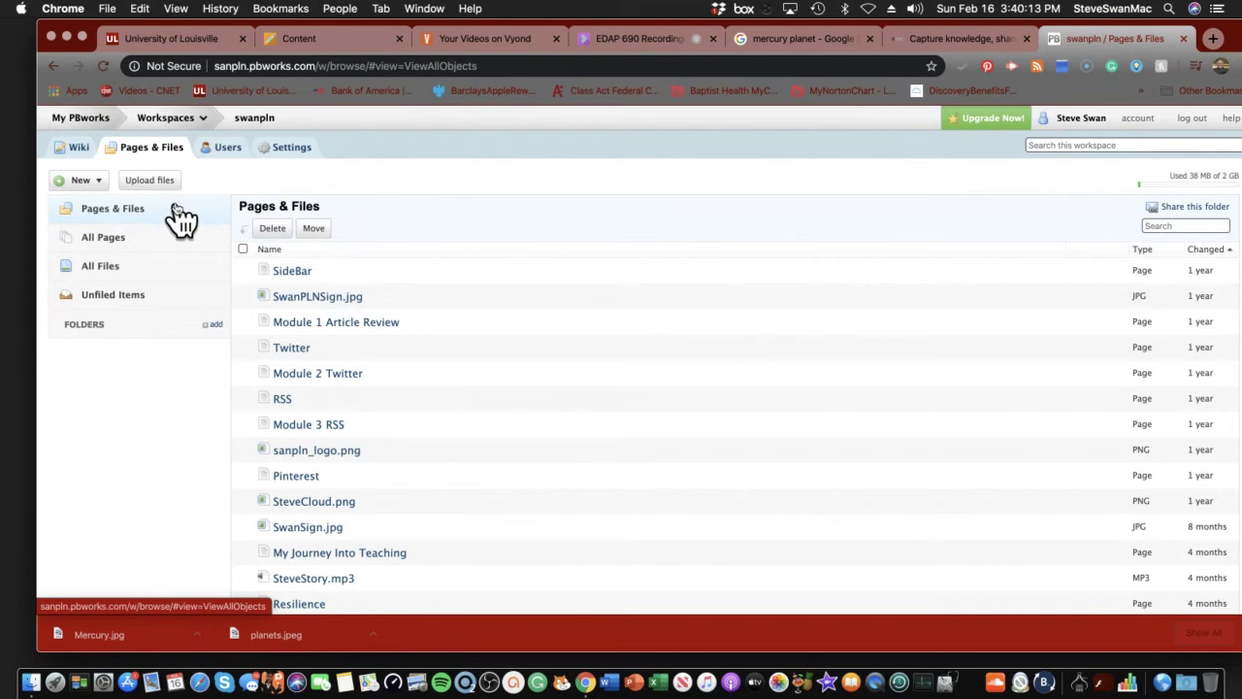
# Try to create a new blank page named "Module 4 Storytelling".
pyautogui.click(88, 179)
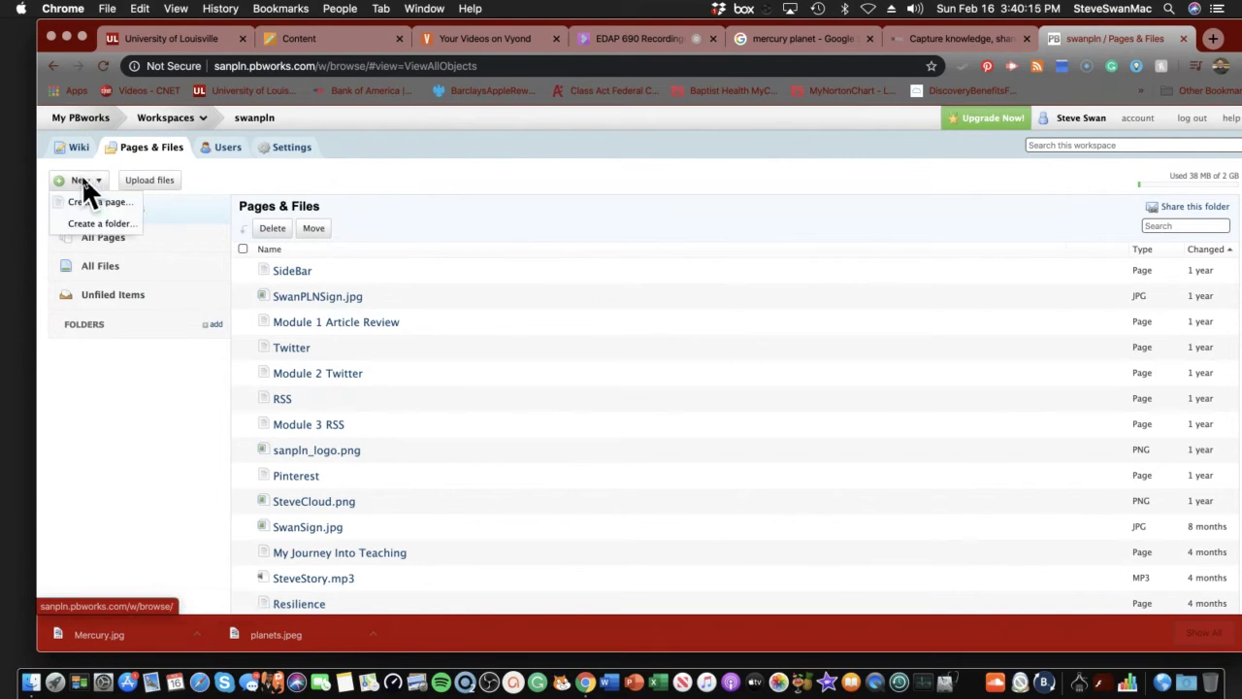
pyautogui.click(99, 201)
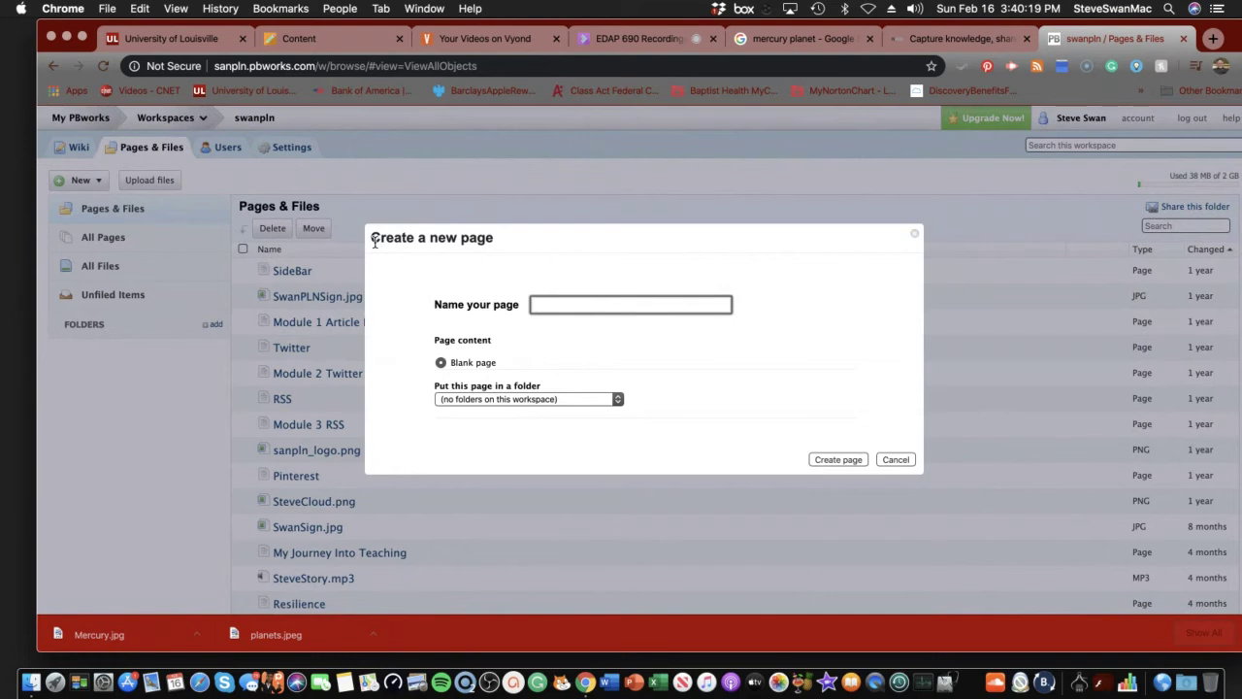
pyautogui.write('S')
pyautogui.press('BackSpace')
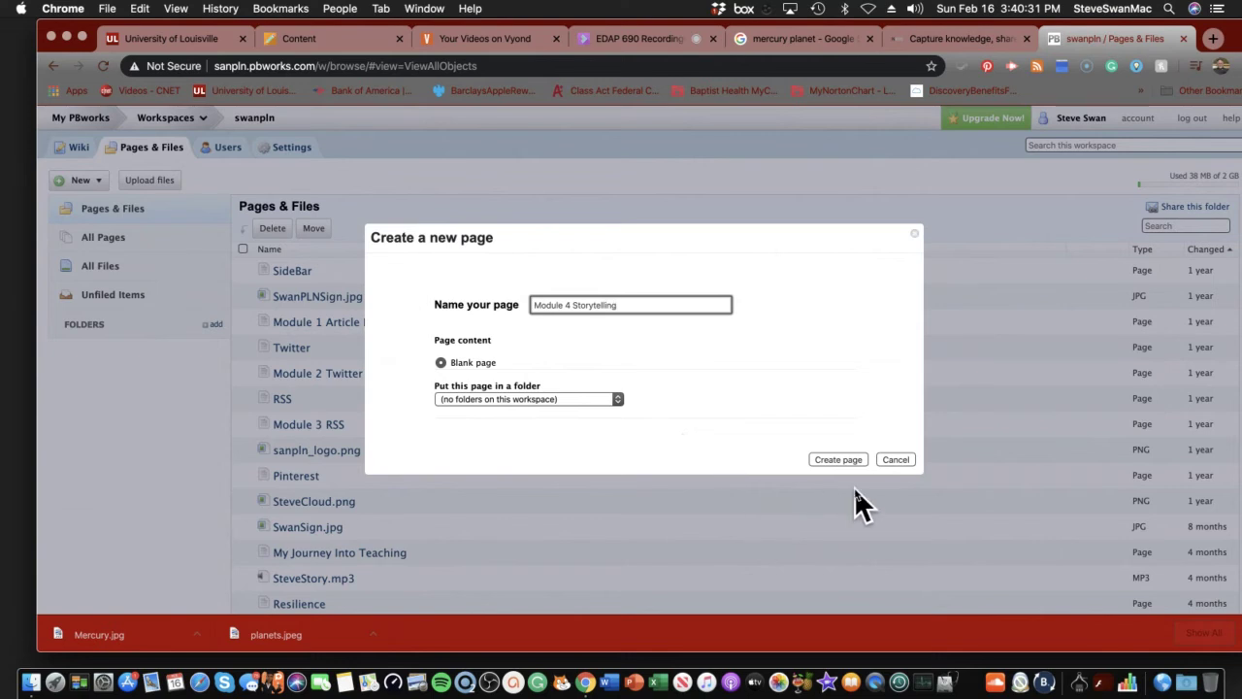
pyautogui.click(840, 460)
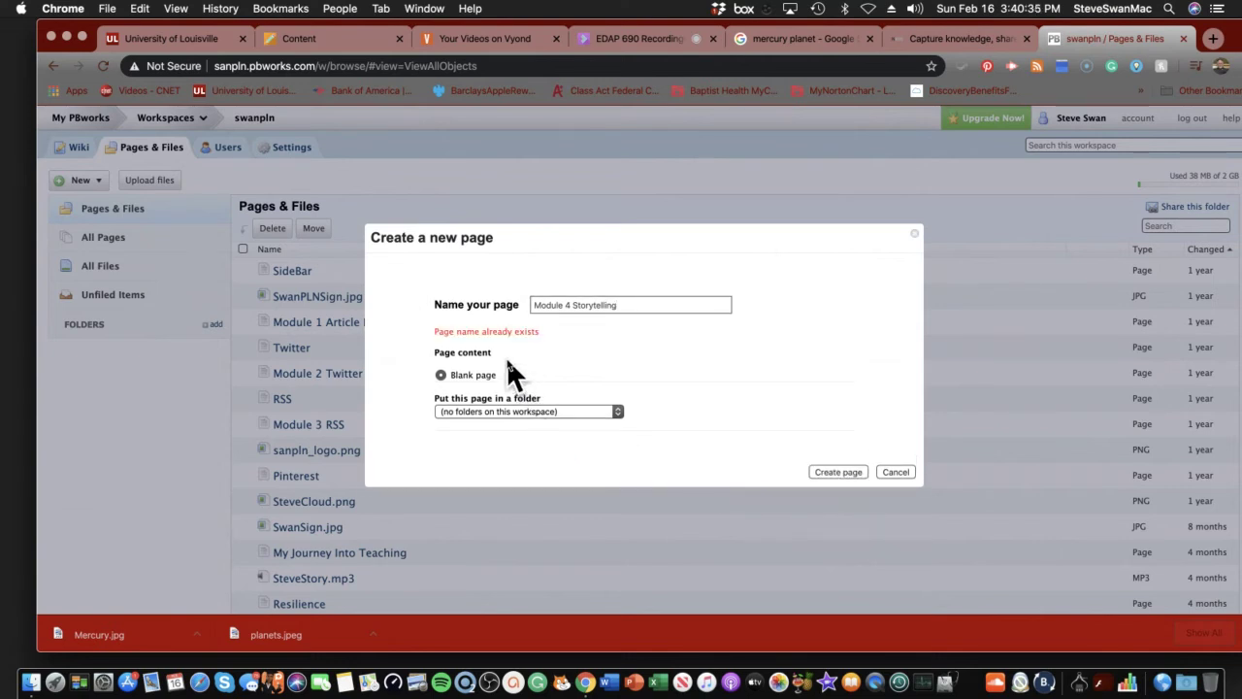
pyautogui.click(823, 471)
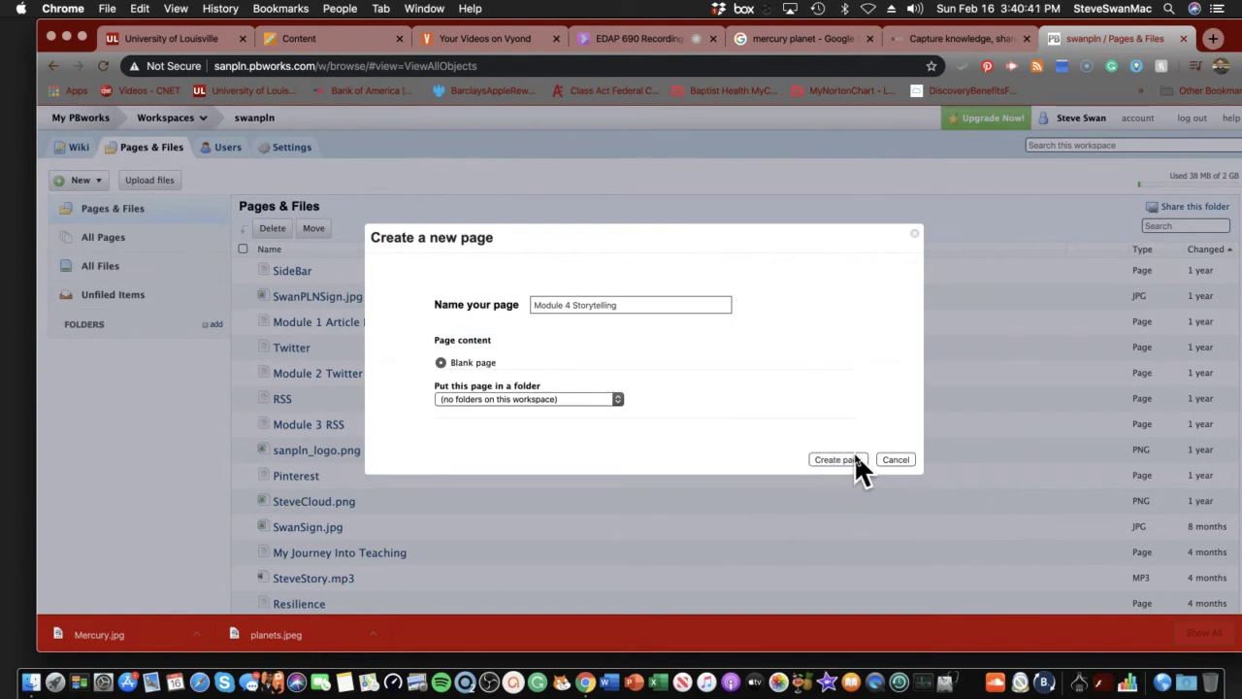
pyautogui.click(849, 459)
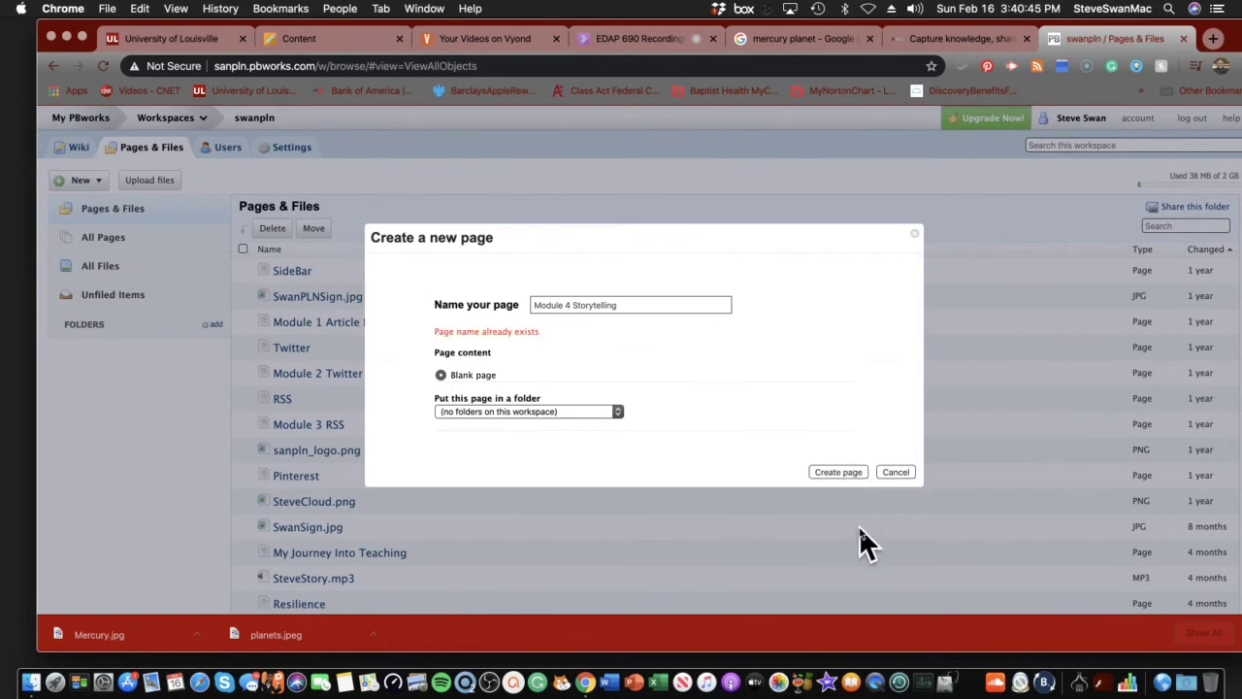
pyautogui.click(896, 470)
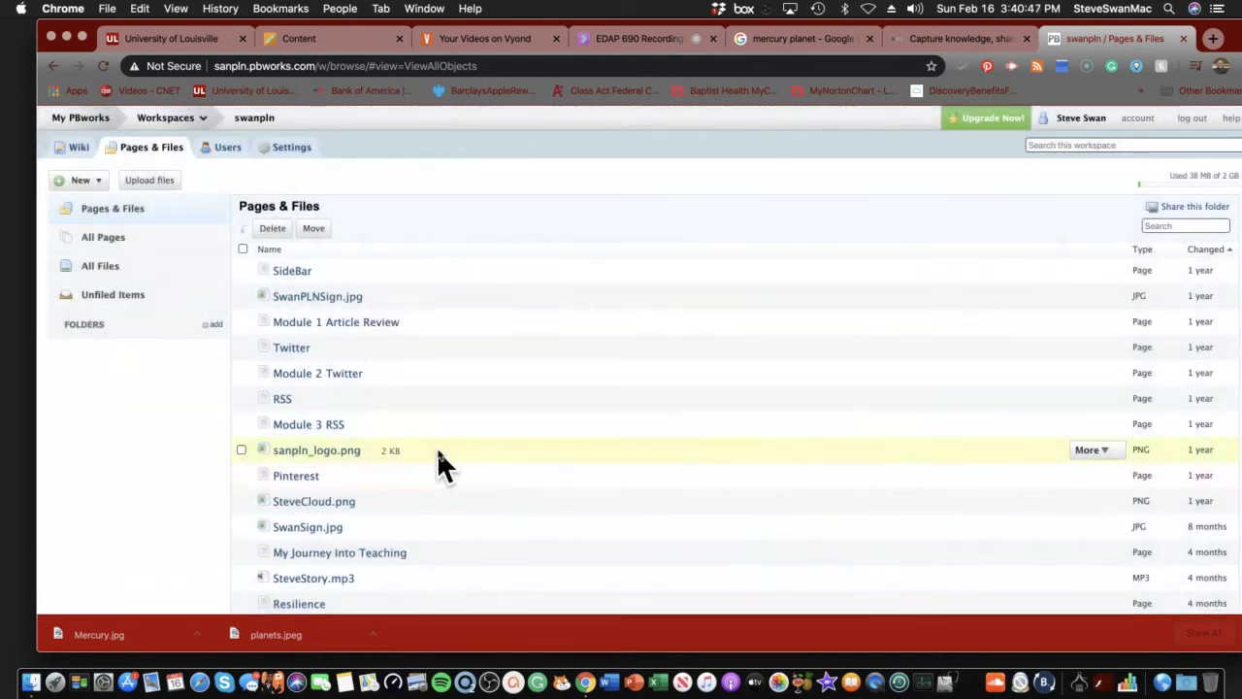
# Open the existing Module 4 Storytelling page from the file list for editing.
pyautogui.scroll(-5, 438, 448)
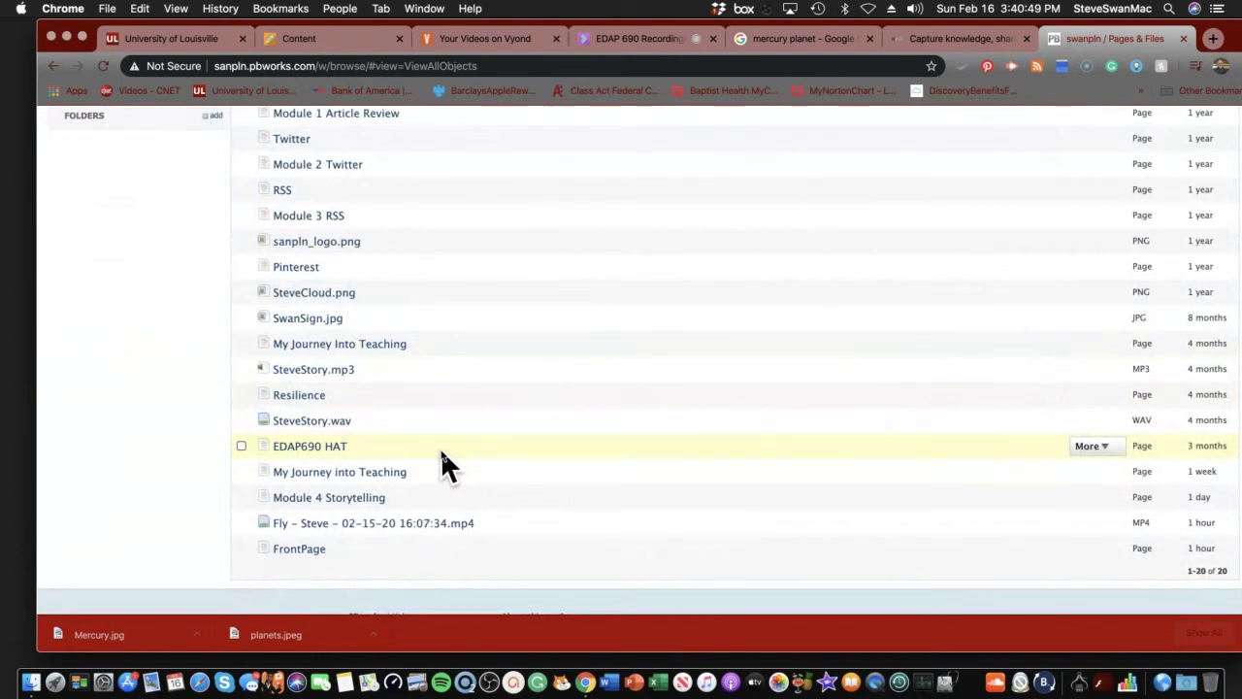
pyautogui.click(348, 498)
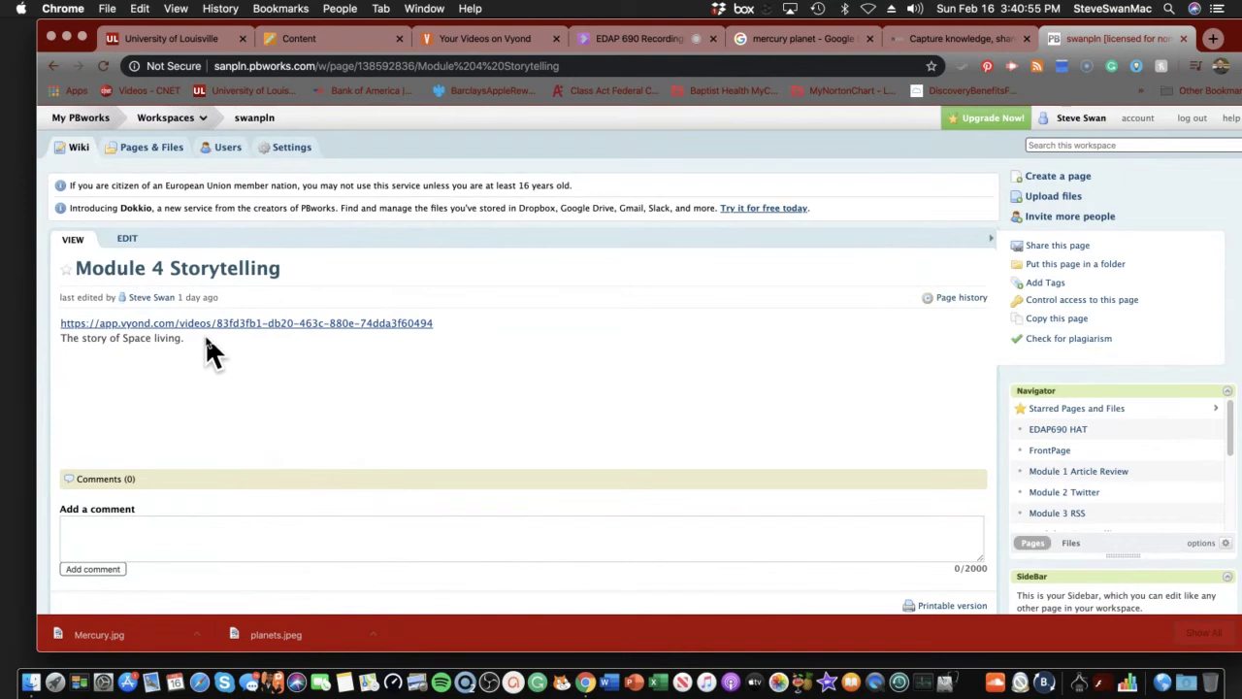
pyautogui.click(128, 239)
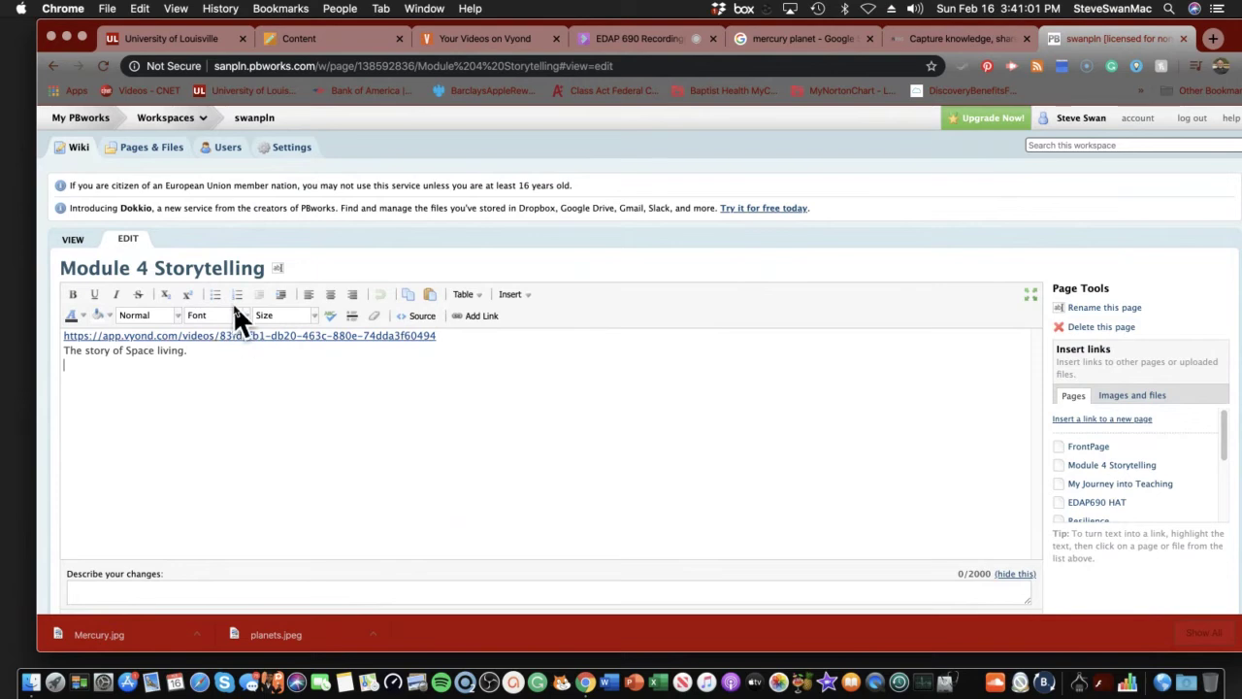
# Insert the copied Vyond video address as a link on the line below "The story of Space living.".
pyautogui.click(533, 299)
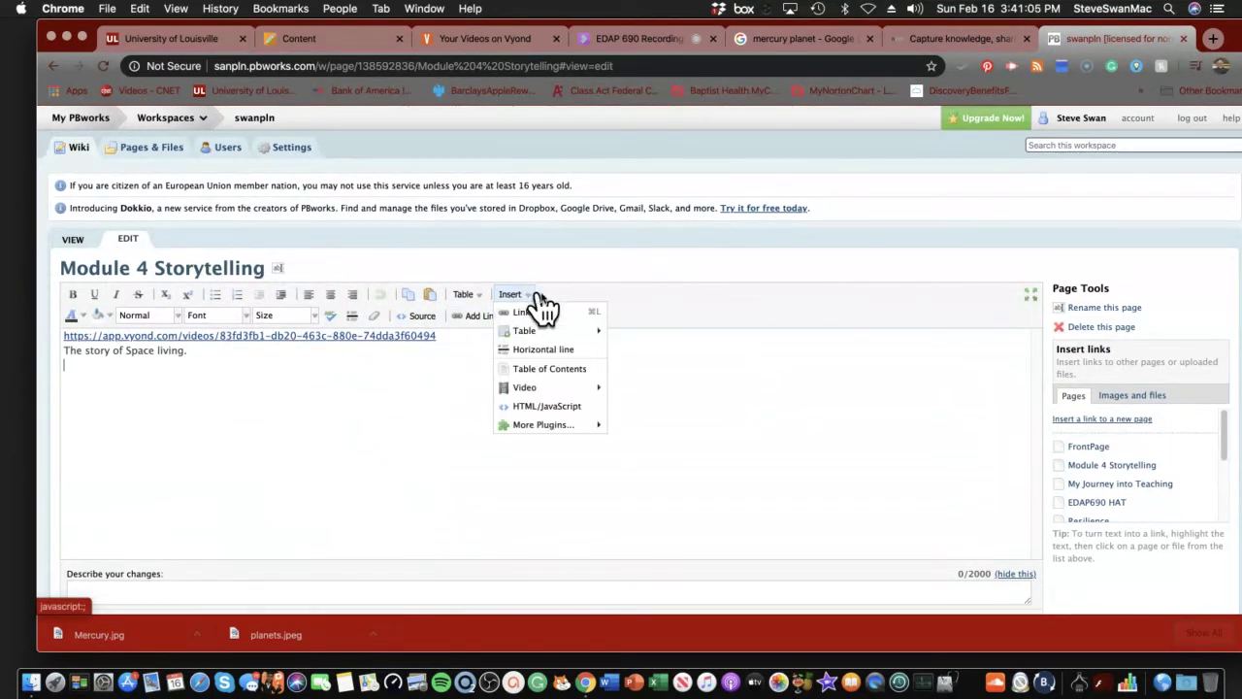
pyautogui.click(522, 312)
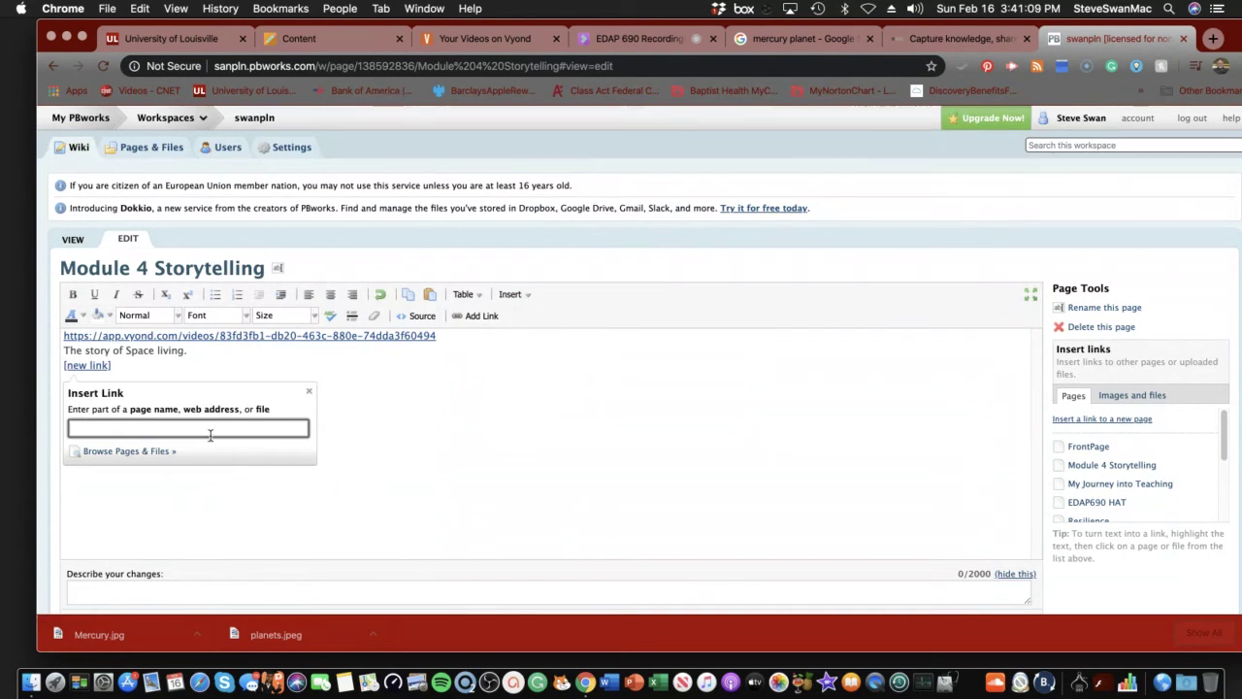
pyautogui.write('https://app.vyond.com/videos/471df8fb-11ea-4592-ae15-e800fd380bc7')
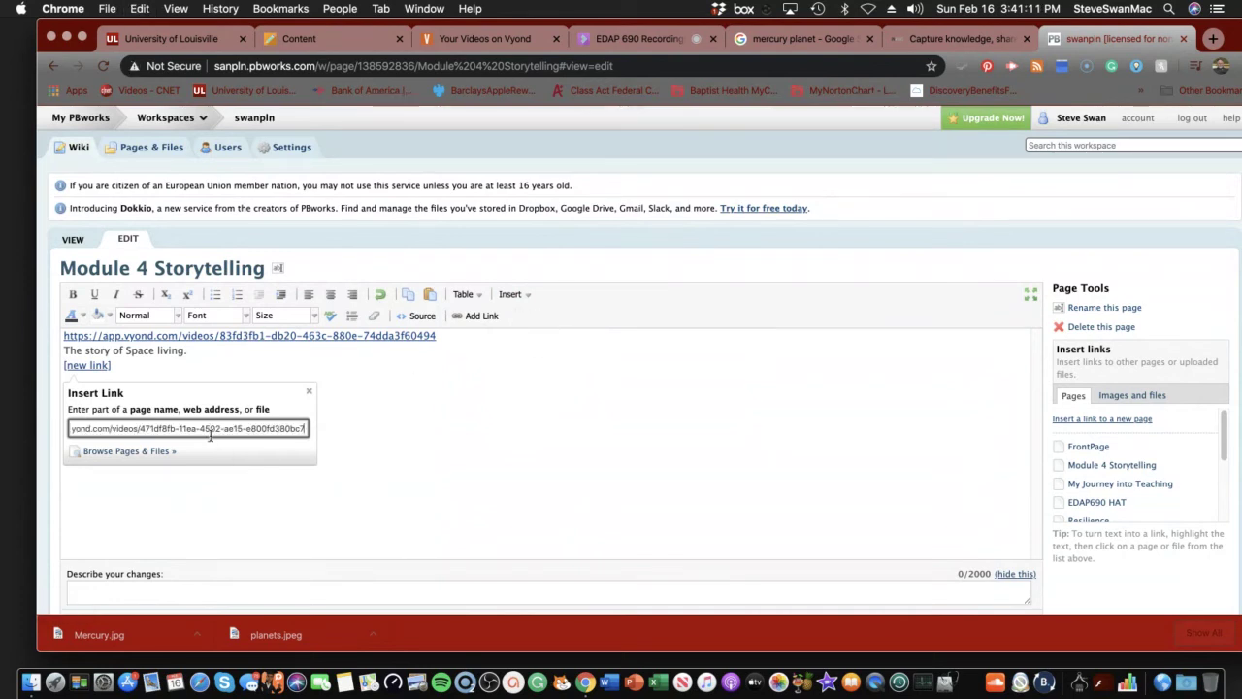
pyautogui.press('Return')
pyautogui.rightClick(183, 406)
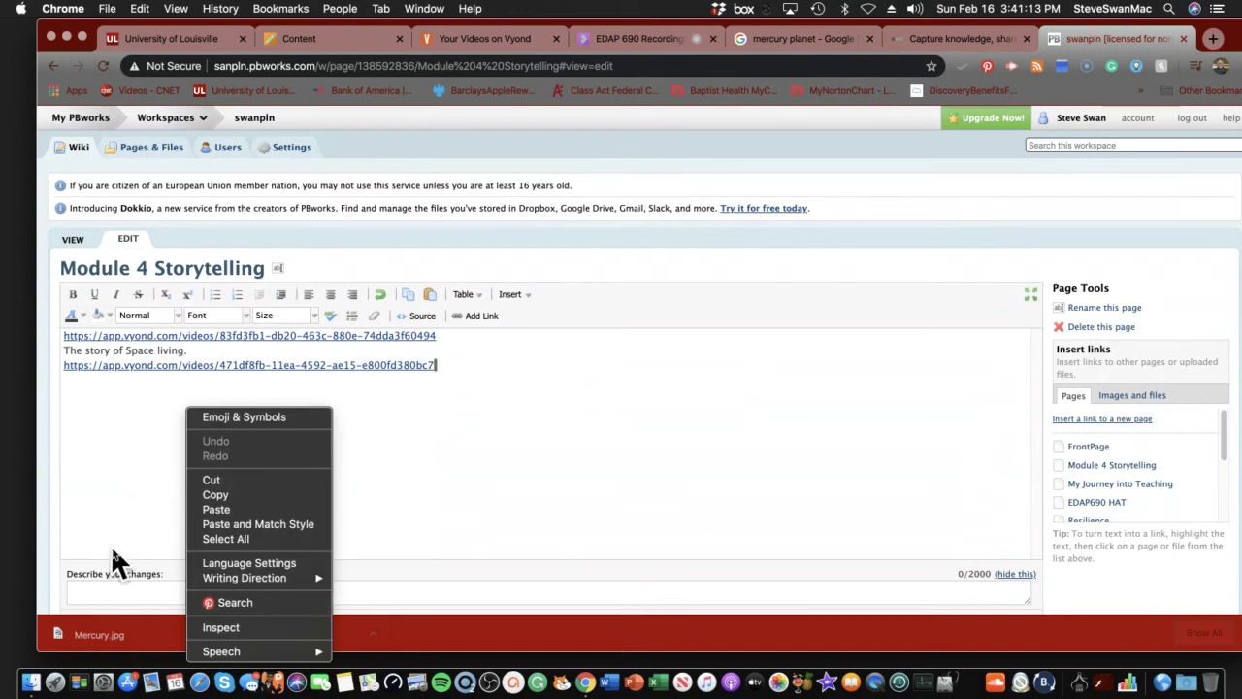
pyautogui.click(212, 486)
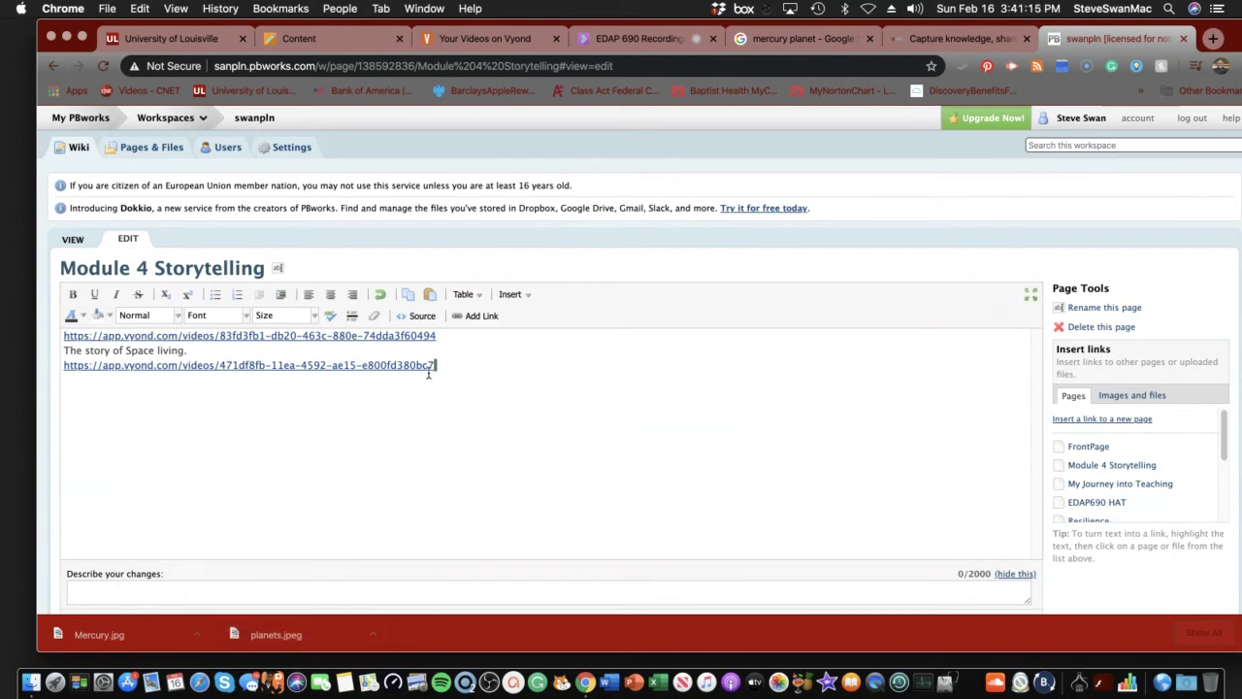
# Add the line "A lesson on the 9 planets created in Vyond" below the new link, with the spelling corrected, and save the page.
pyautogui.press('Return')
pyautogui.write('A lesson on the 9 ')
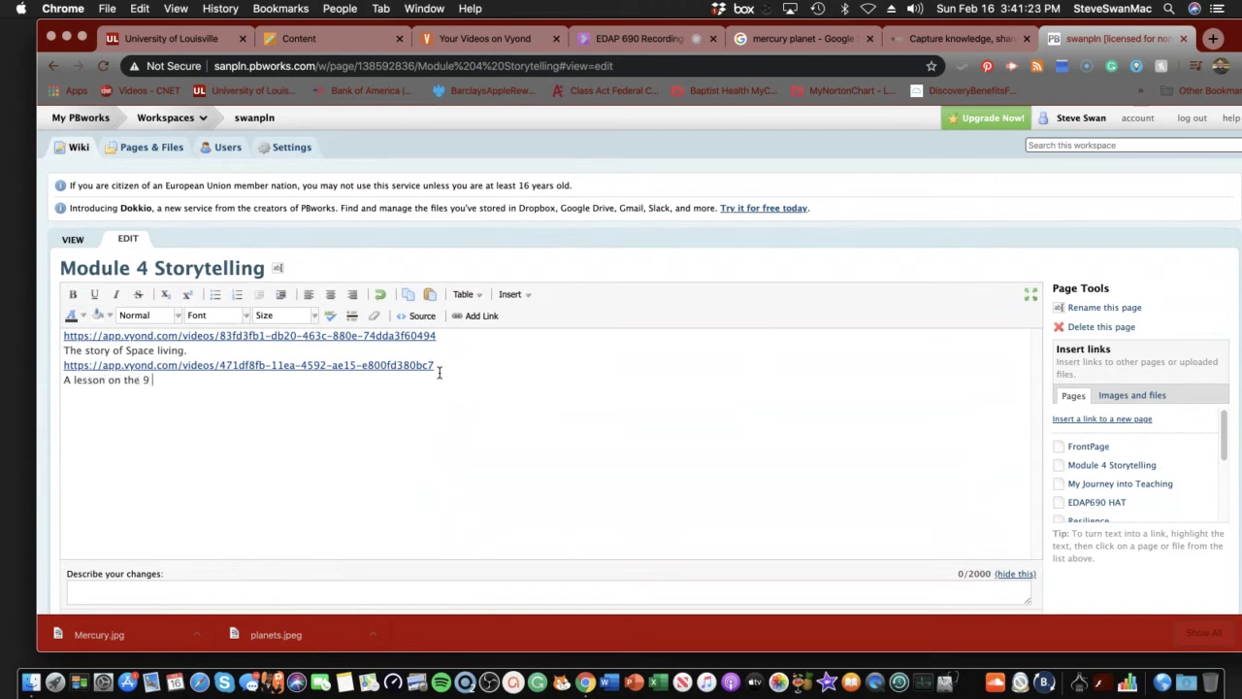
pyautogui.write('planets crerated in Vyond')
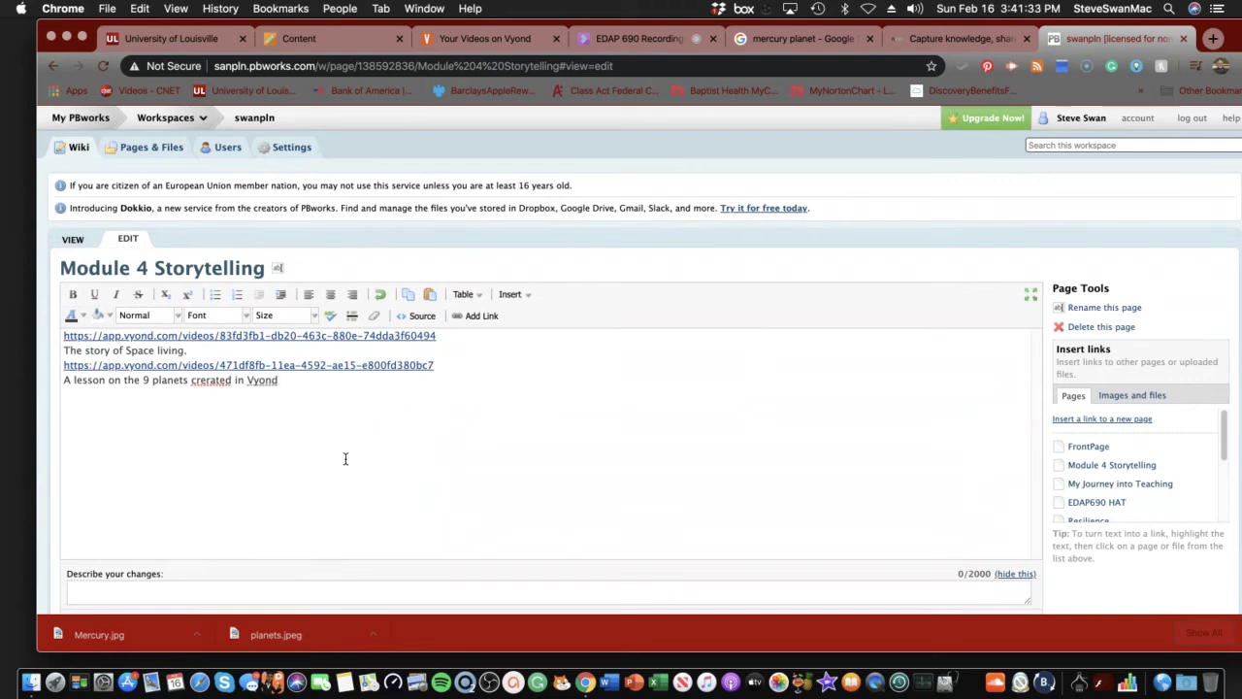
pyautogui.rightClick(204, 379)
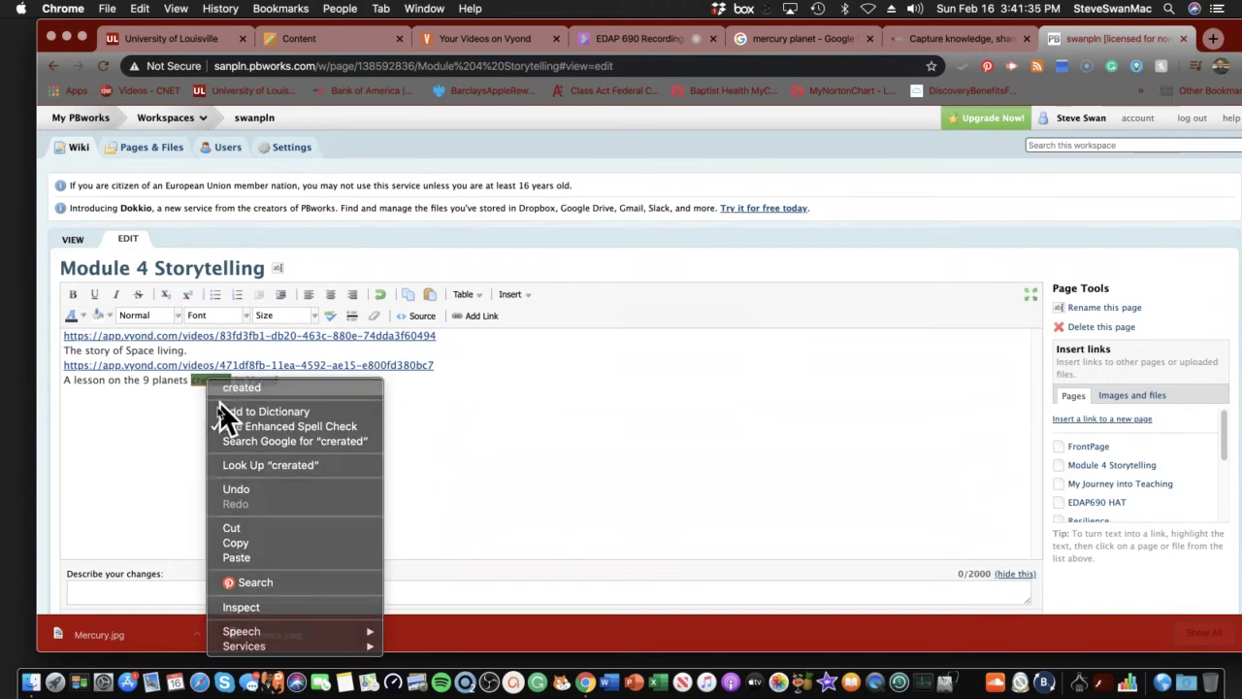
pyautogui.click(233, 388)
pyautogui.scroll(-1, 205, 422)
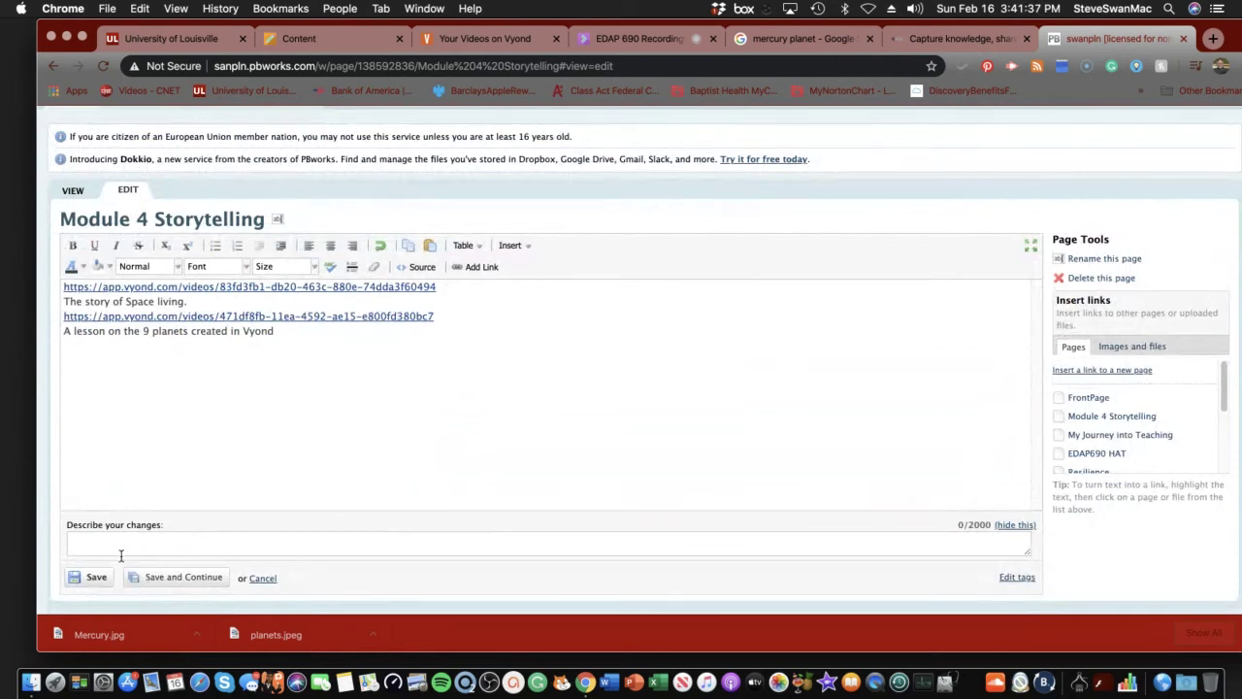
pyautogui.click(100, 576)
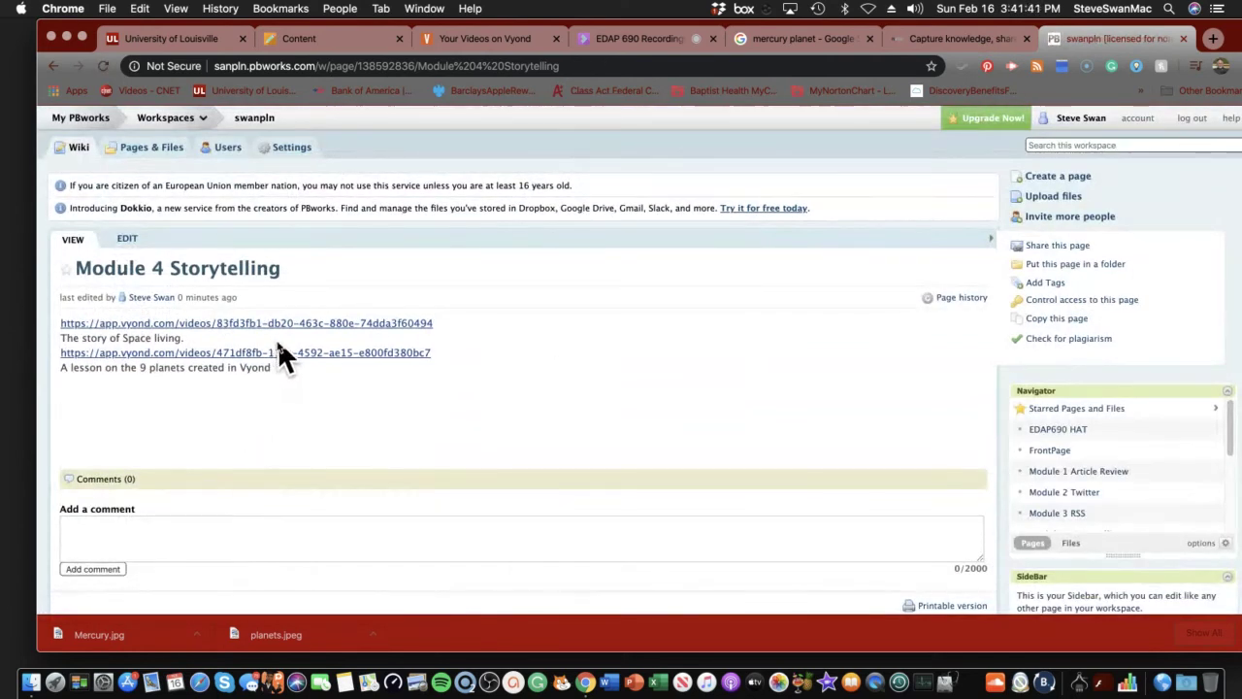
# Follow the newly added Vyond link on the page and check the playback of the Planets video.
pyautogui.click(279, 353)
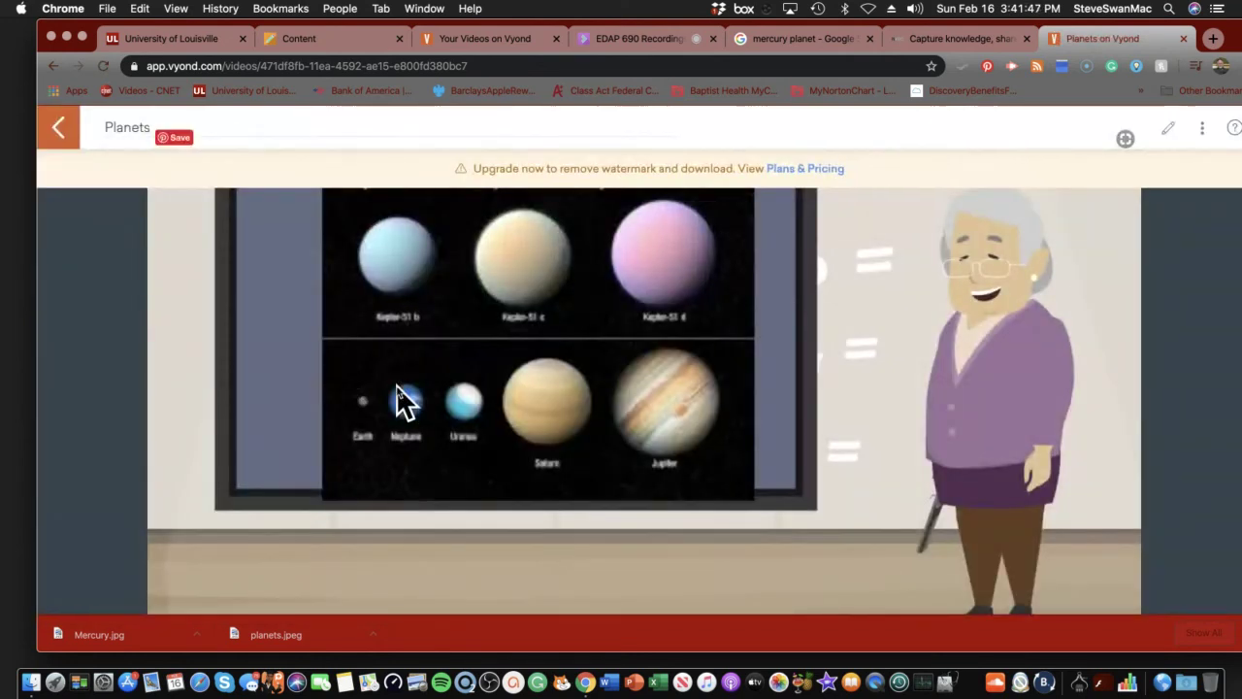
pyautogui.click(547, 439)
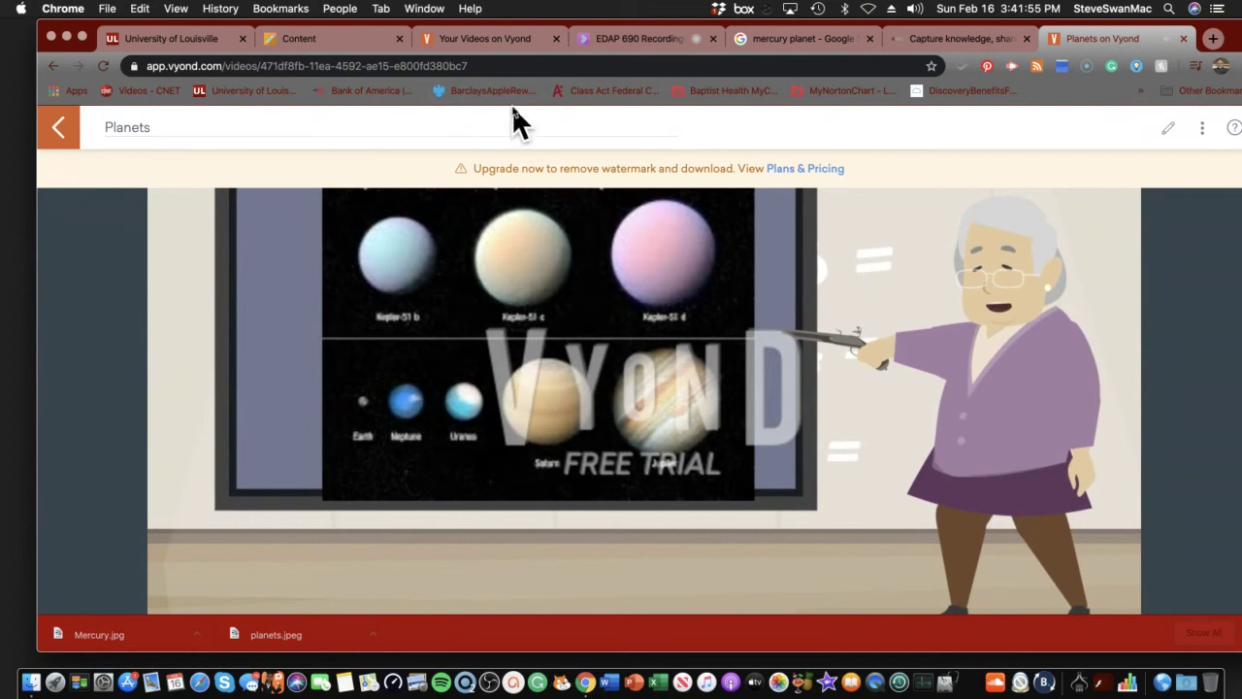
# Close the browser tabs with the Planets video, the mercury planet image search and the Vyond video list.
pyautogui.click(1183, 39)
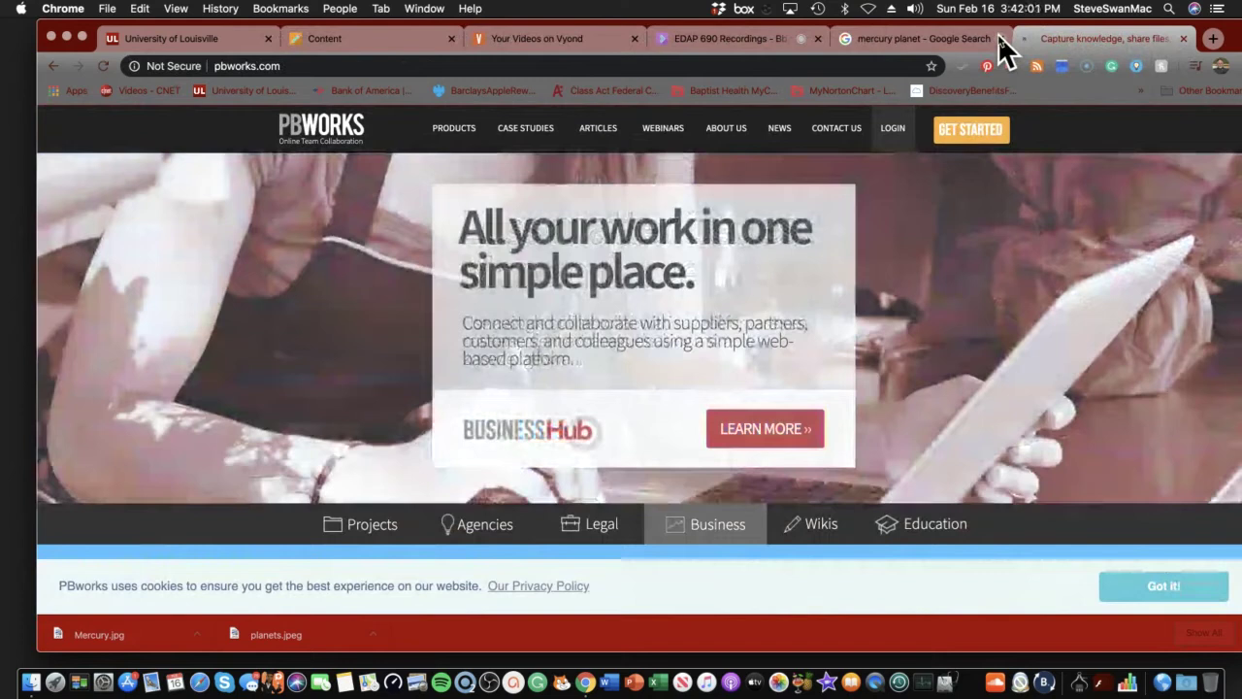
pyautogui.click(1001, 39)
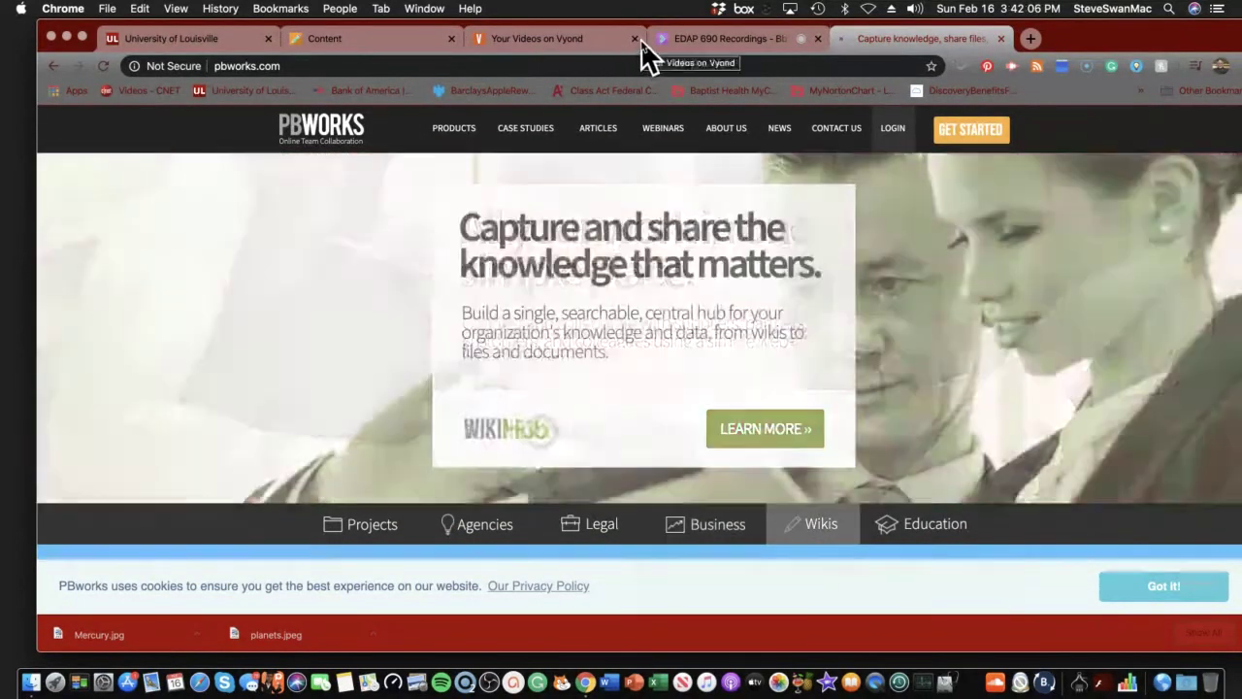
pyautogui.click(636, 39)
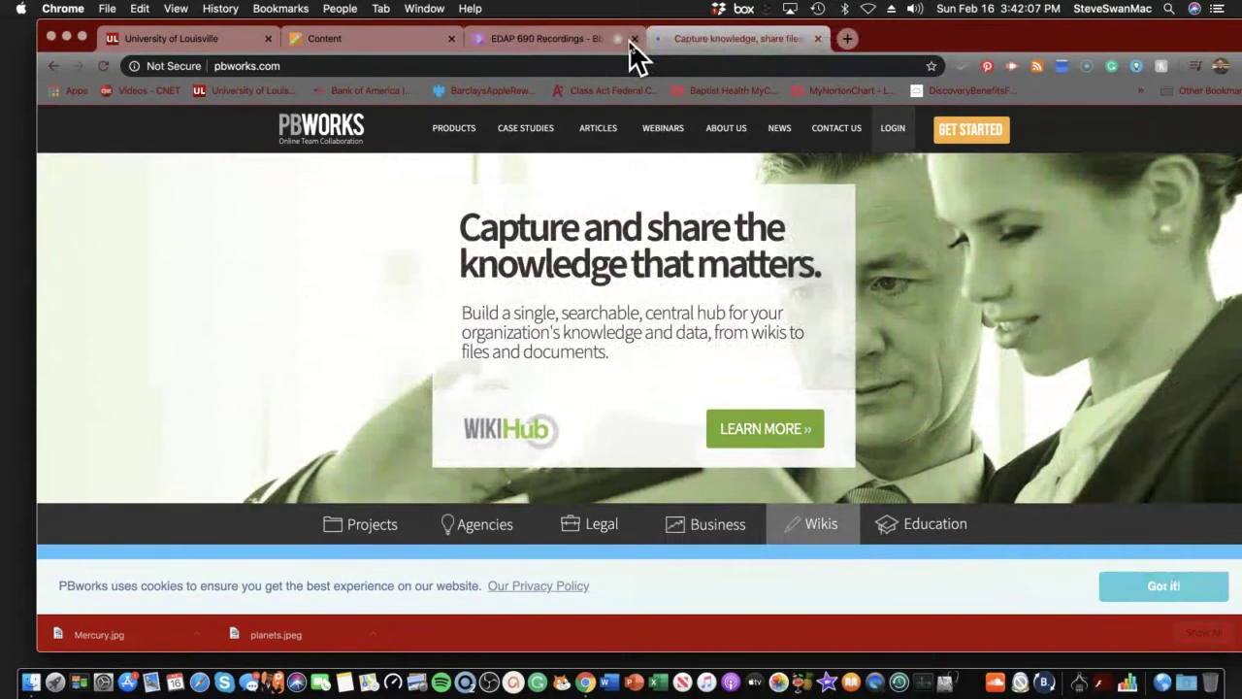
# Switch to the Blackboard course content, follow the Biteable link in Module 4 and open the Flying video for editing.
pyautogui.click(358, 45)
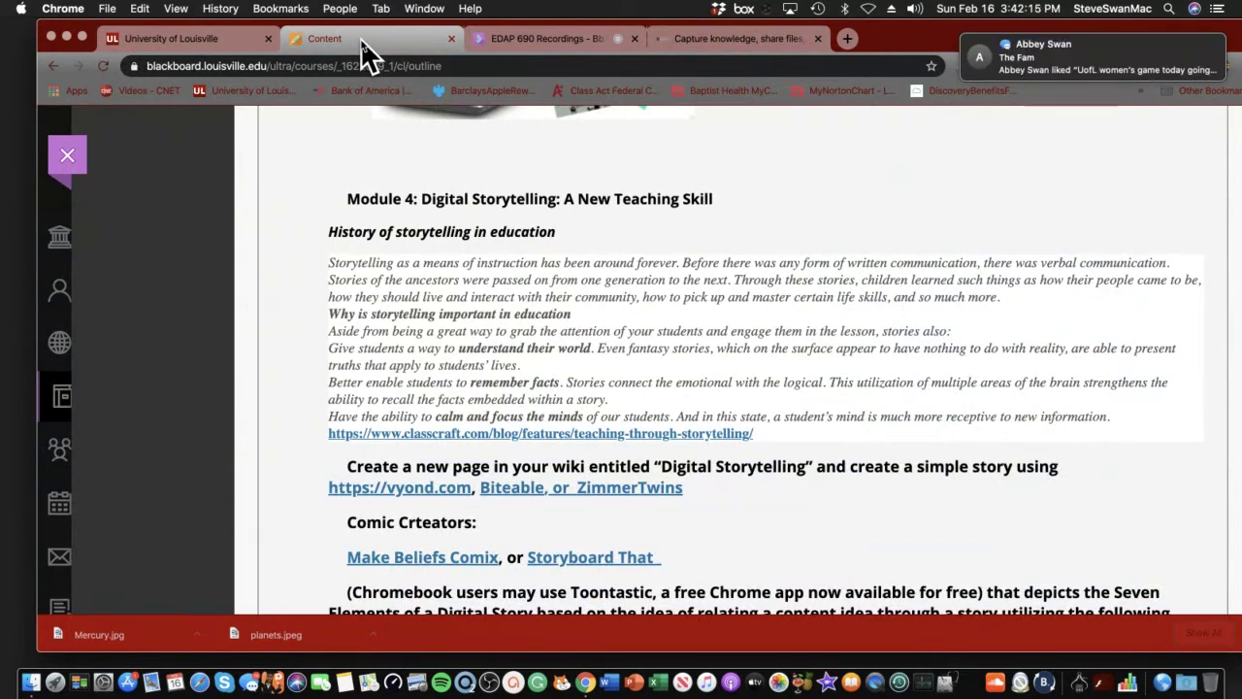
pyautogui.click(511, 491)
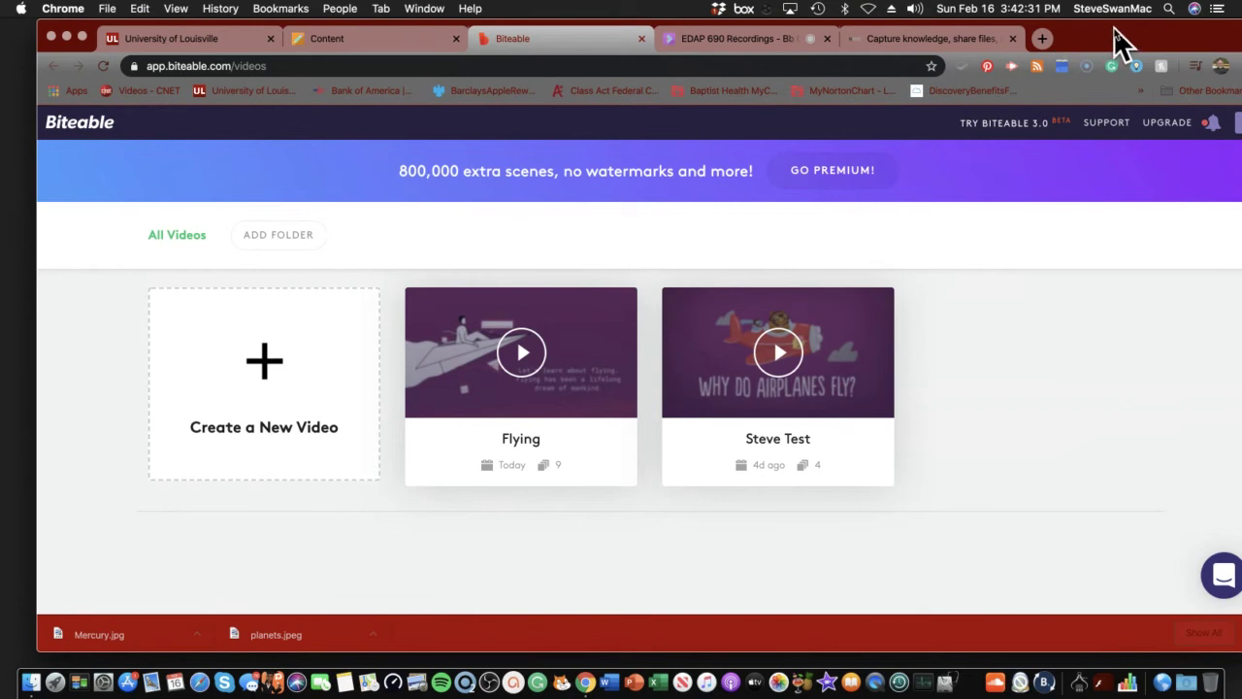
pyautogui.moveTo(1115, 27); pyautogui.dragTo(1036, 41)
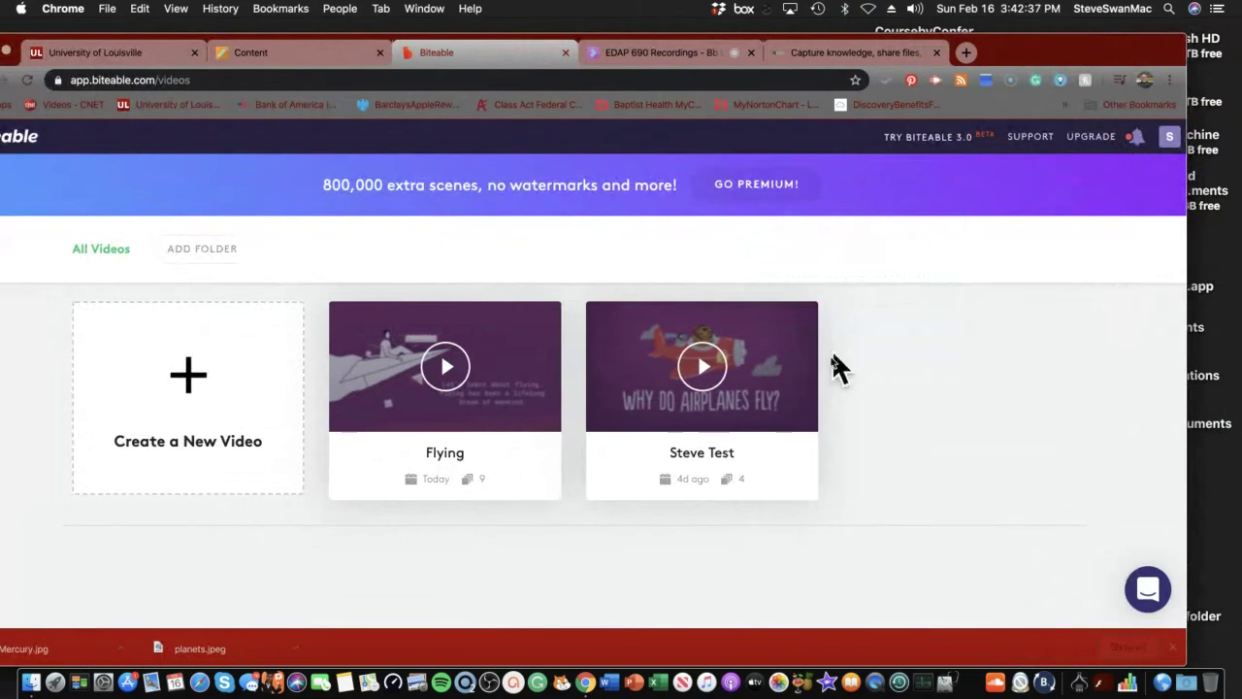
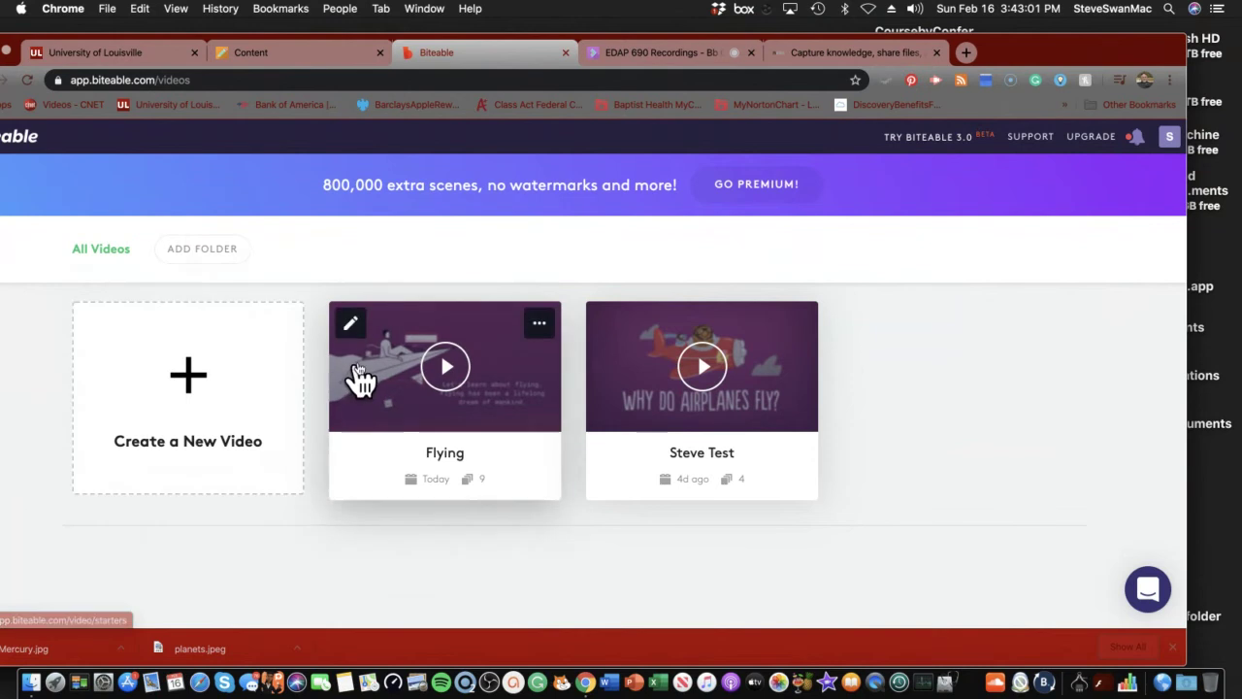
pyautogui.click(352, 328)
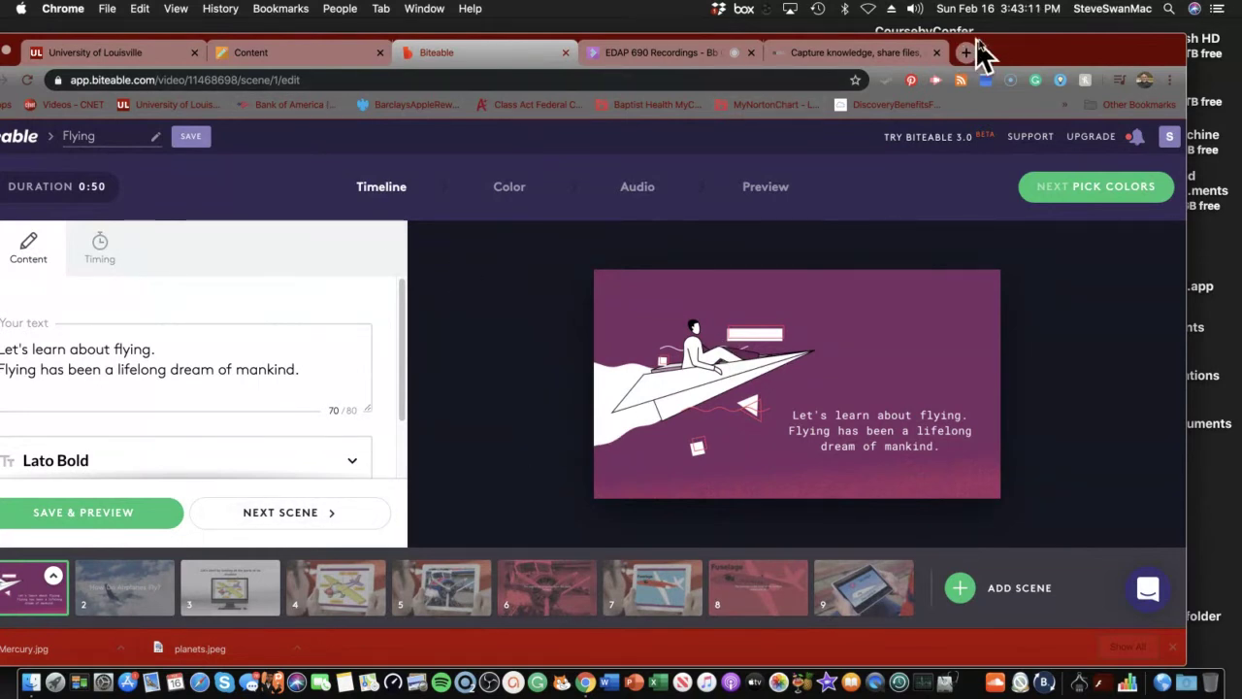
# Start adding a scene to the Flying video and examine the available animation scene categories.
pyautogui.moveTo(1013, 36); pyautogui.dragTo(1131, 42)
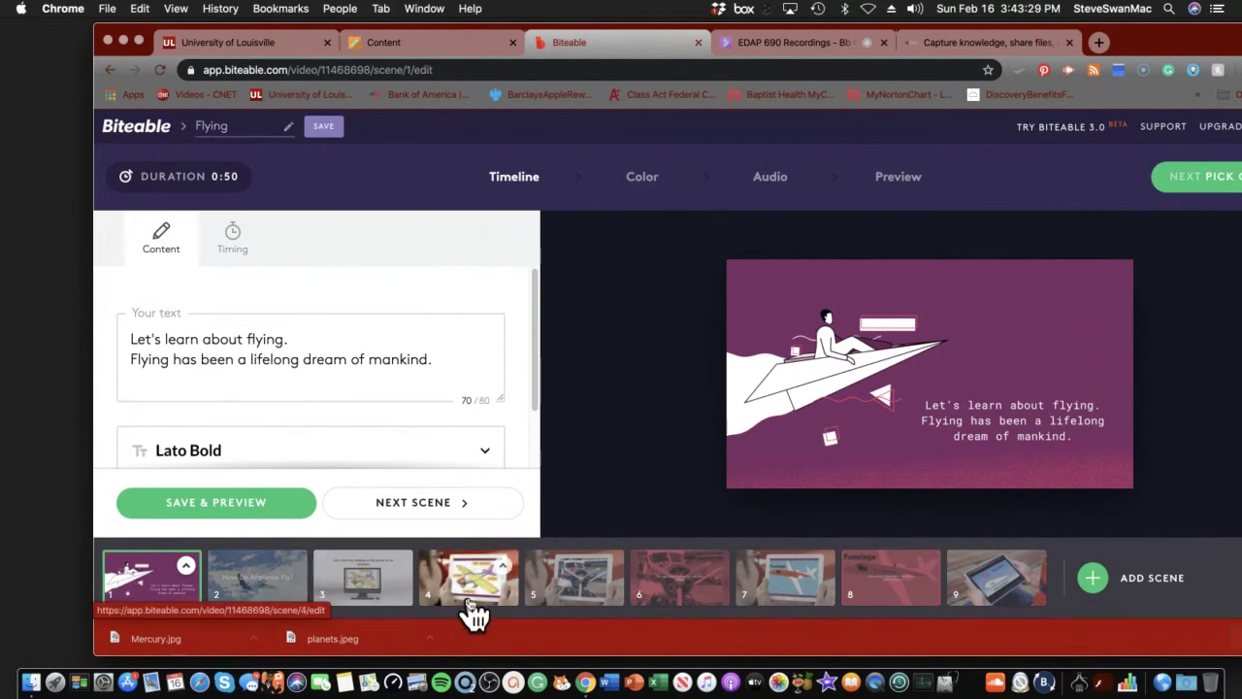
pyautogui.click(1111, 585)
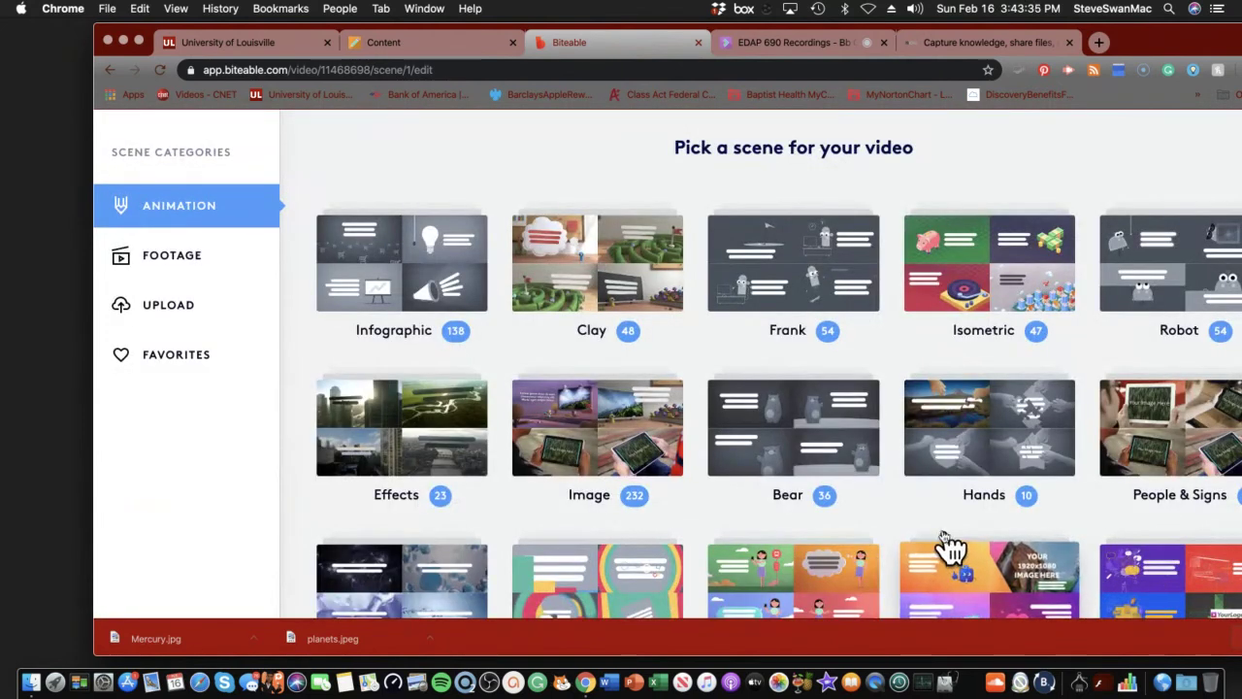
pyautogui.scroll(-5, 348, 359)
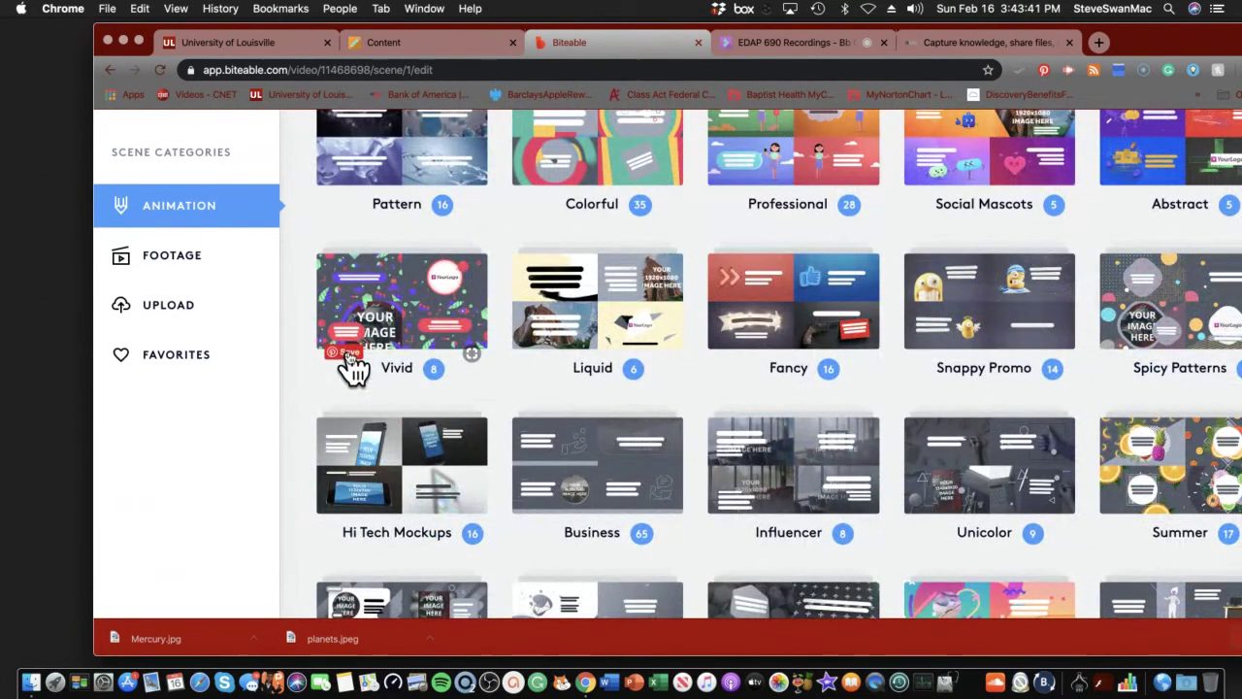
pyautogui.scroll(5, 360, 359)
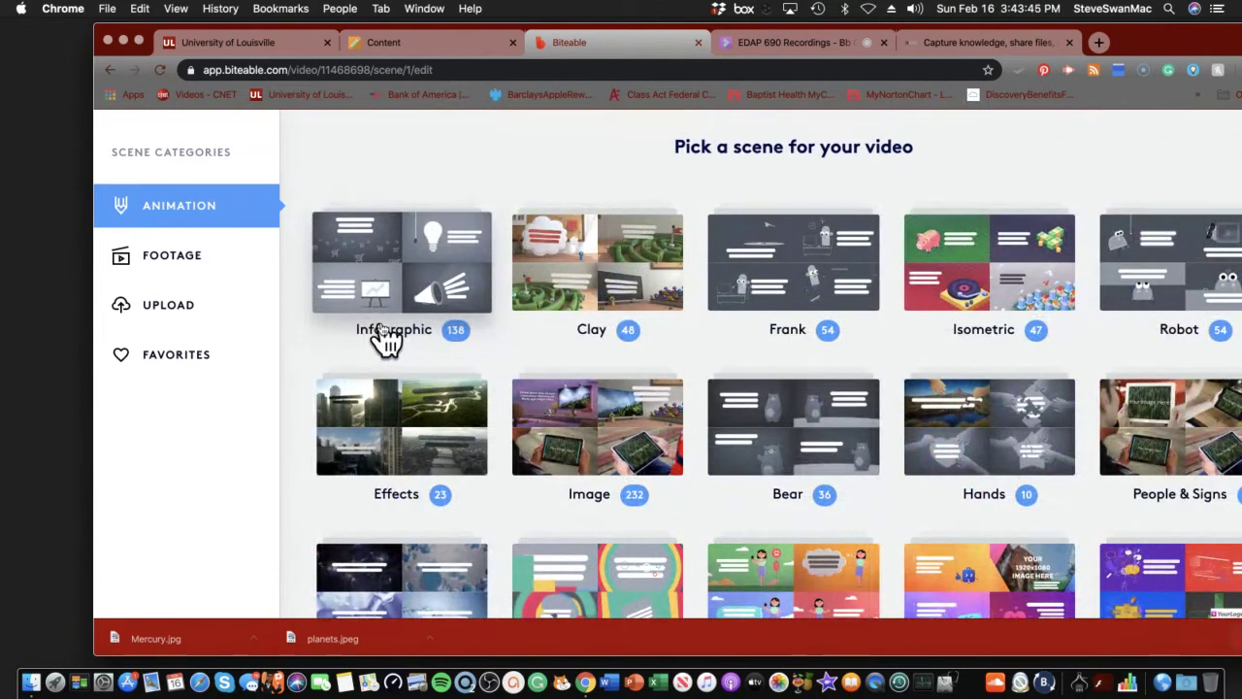
pyautogui.scroll(-1, 942, 388)
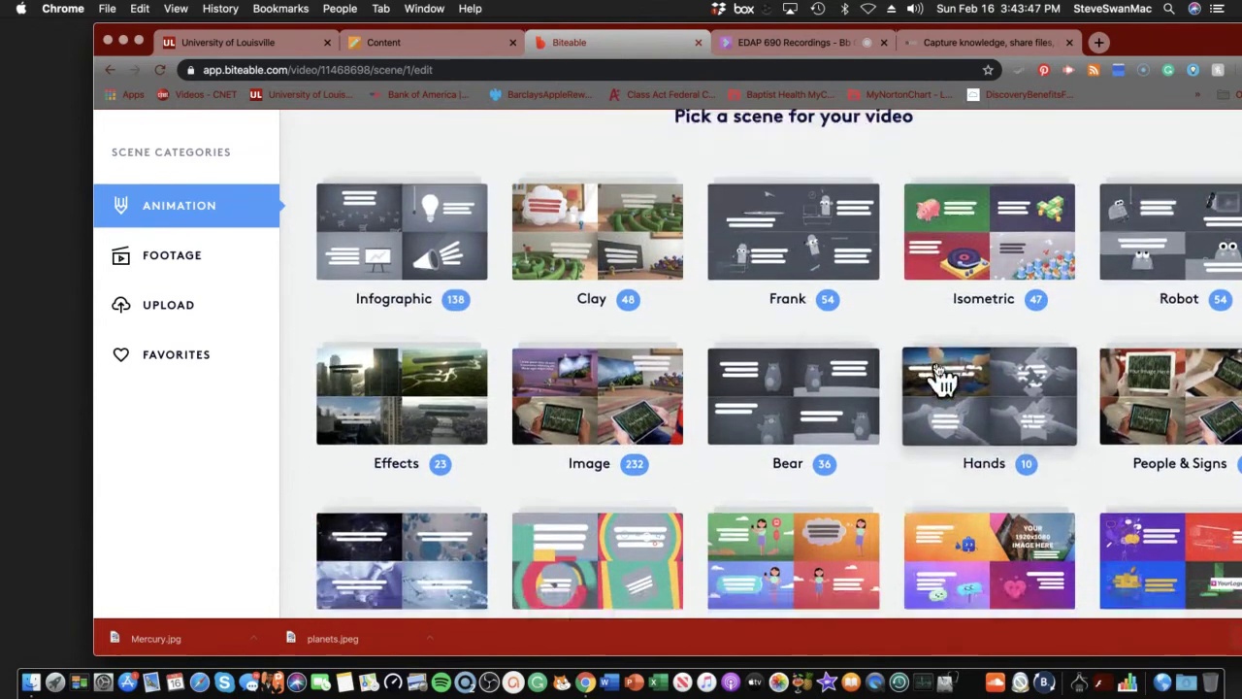
pyautogui.scroll(-2, 943, 381)
pyautogui.scroll(-2, 943, 384)
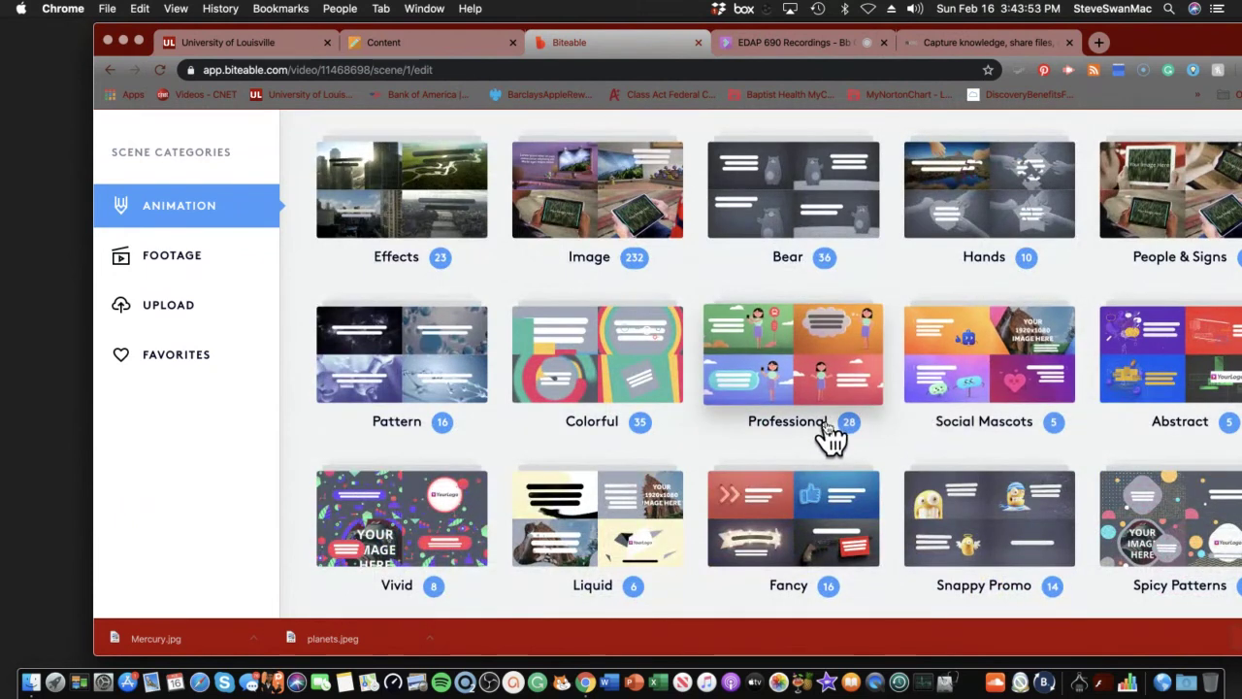
pyautogui.scroll(3, 727, 430)
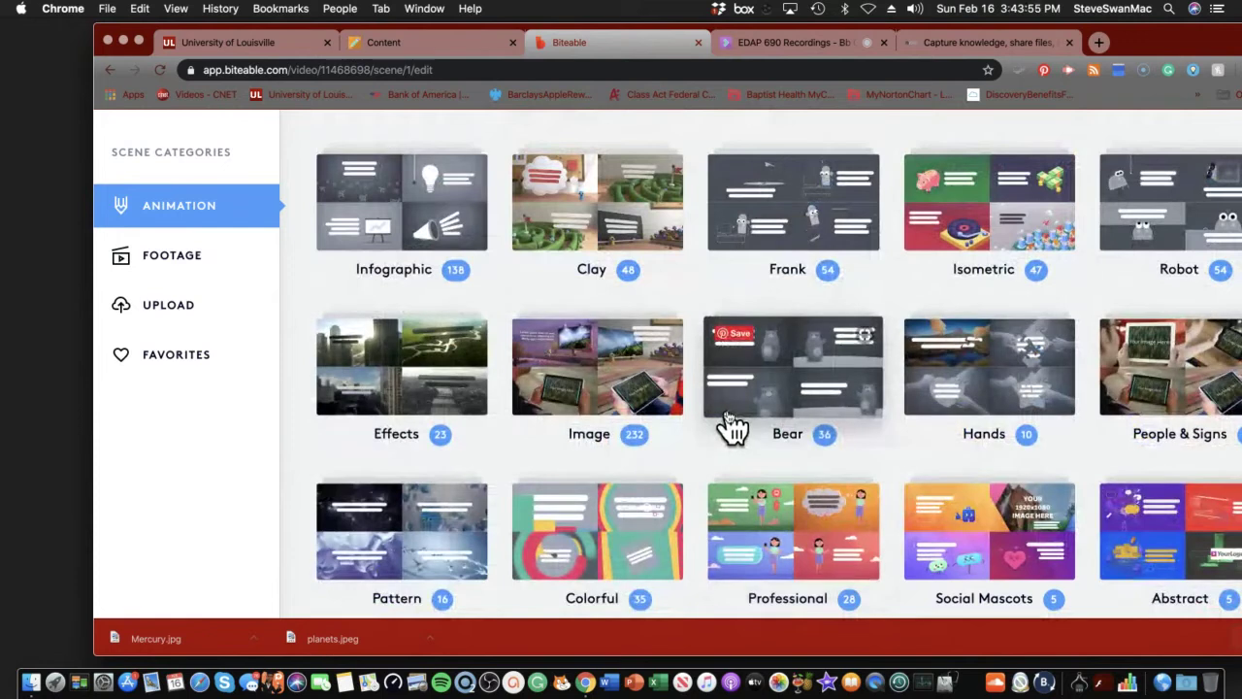
pyautogui.scroll(1, 730, 427)
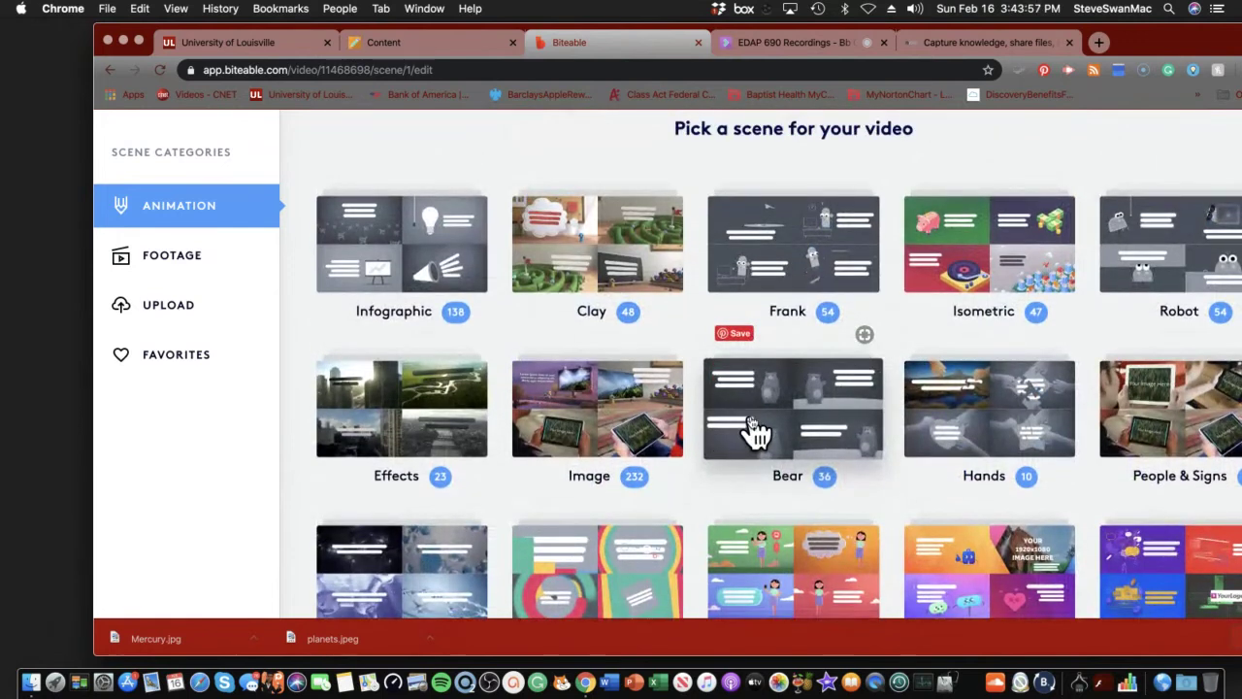
pyautogui.scroll(1, 757, 430)
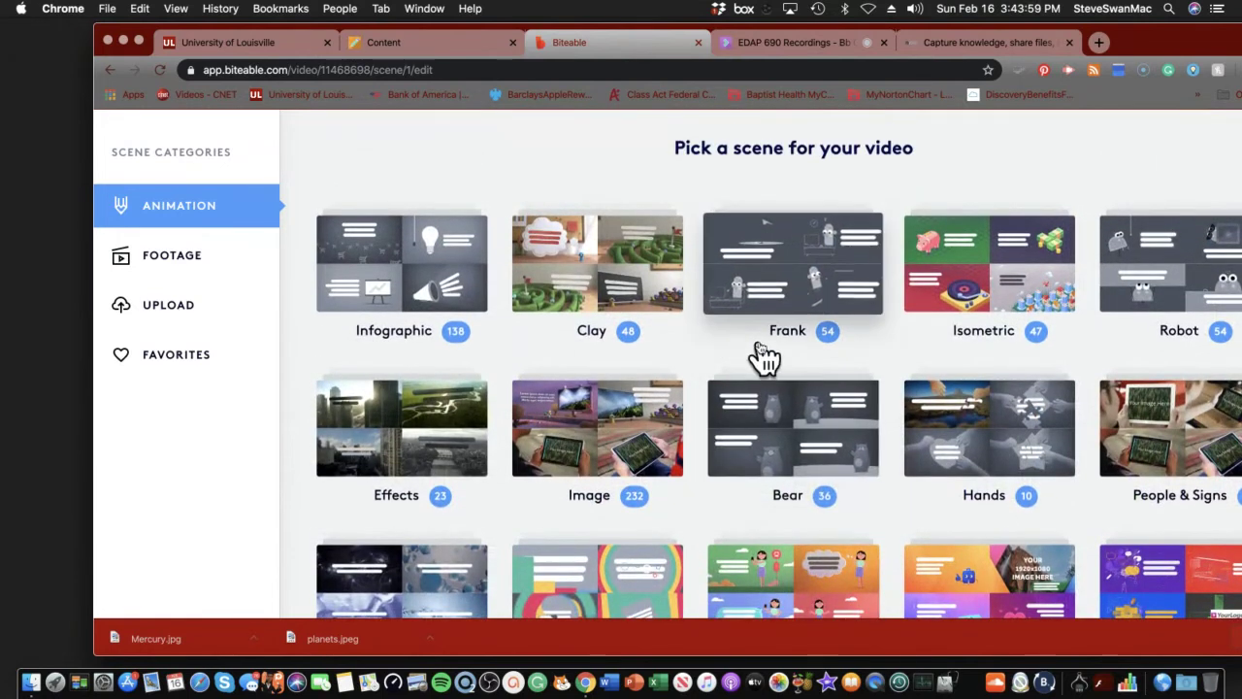
pyautogui.scroll(-3, 826, 466)
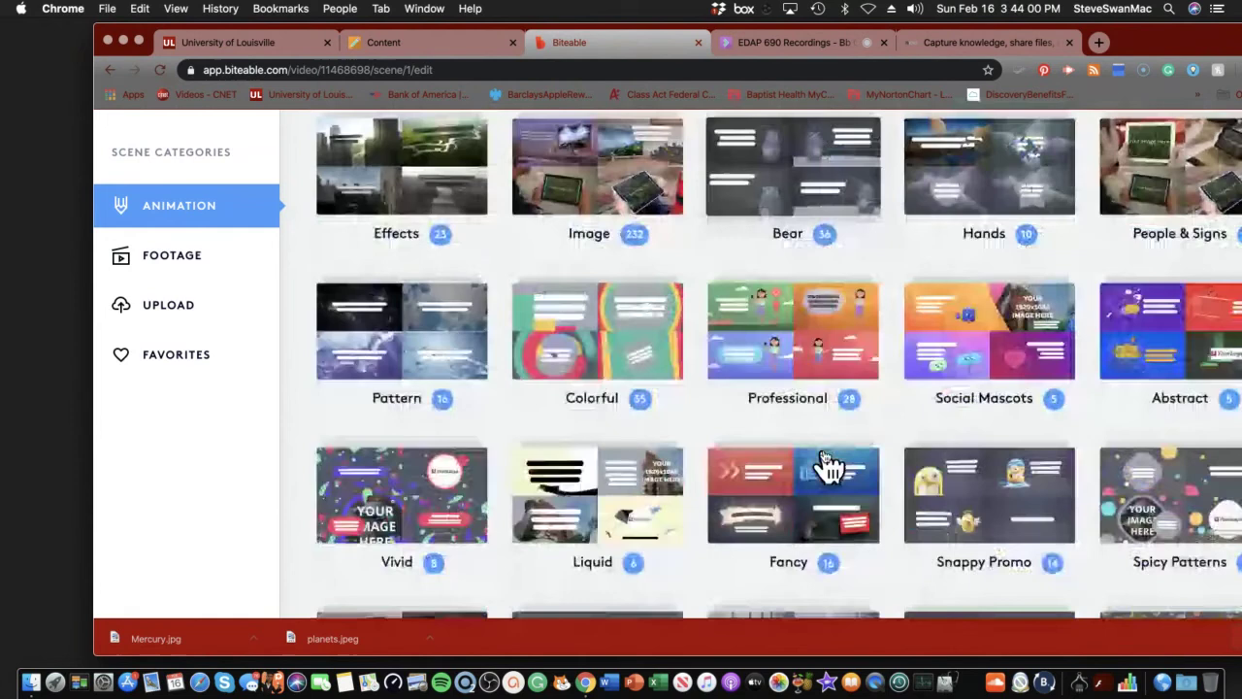
# Add the green Professional animation scene of a woman carrying a box after scene 1 of the Flying video.
pyautogui.click(816, 369)
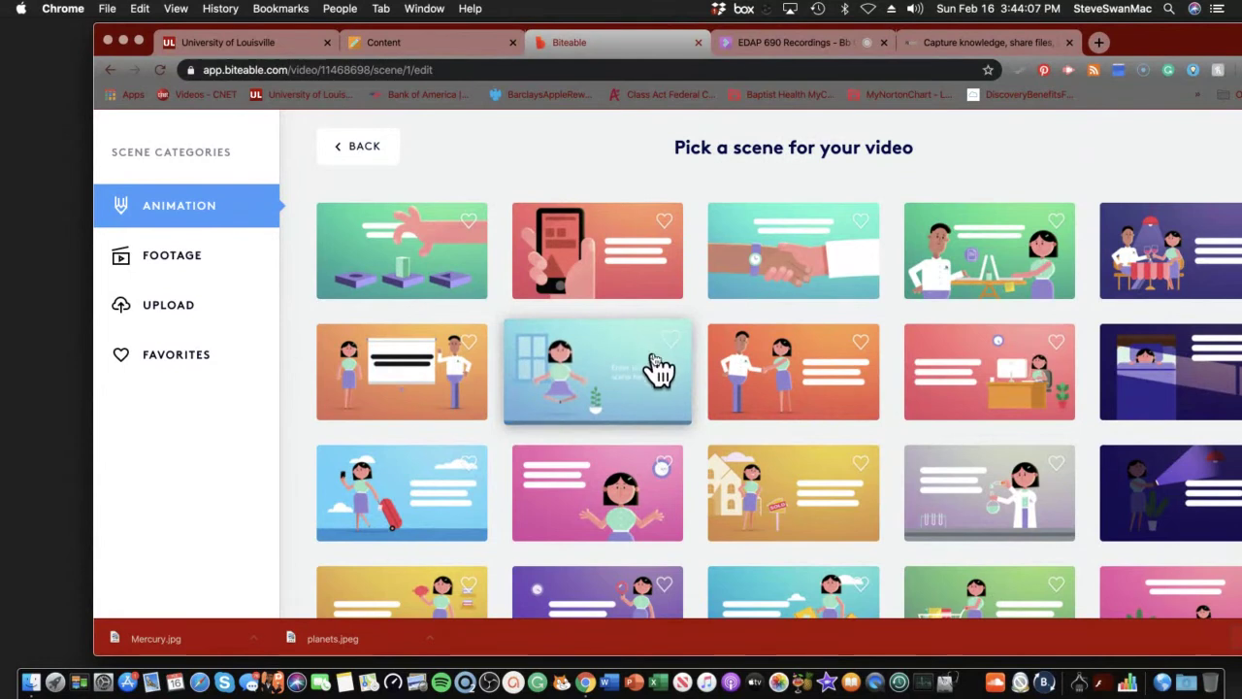
pyautogui.scroll(-1, 757, 437)
pyautogui.scroll(-5, 766, 441)
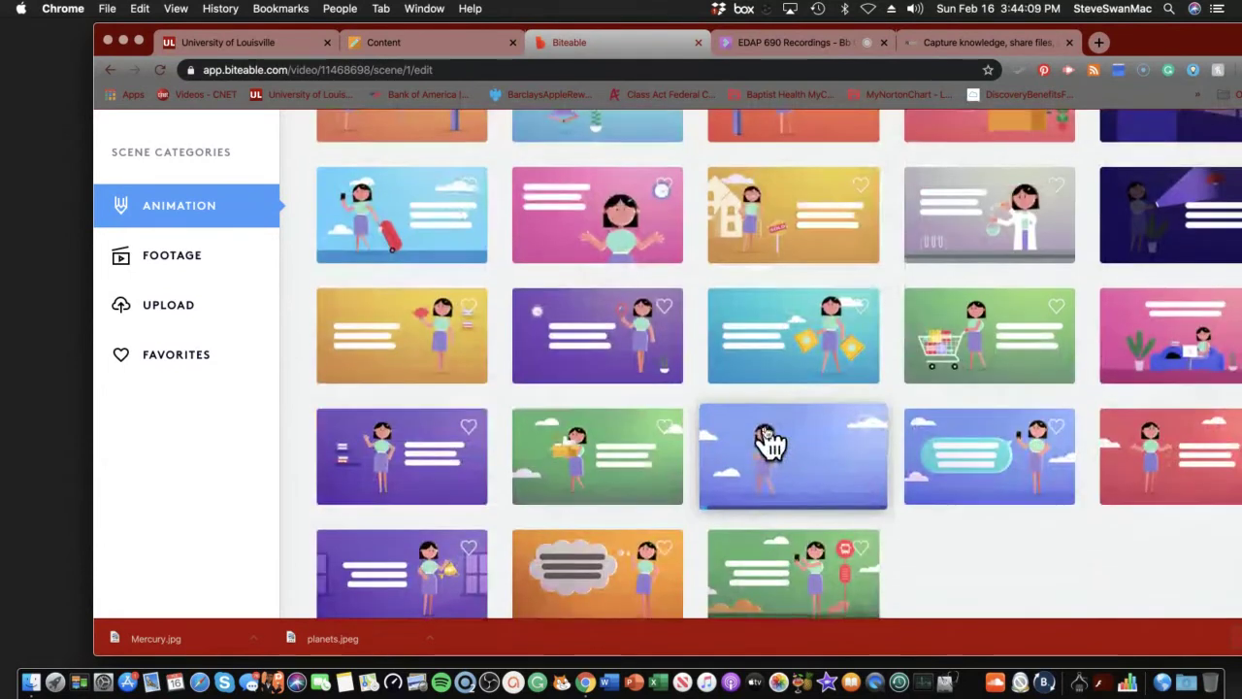
pyautogui.scroll(-1, 767, 442)
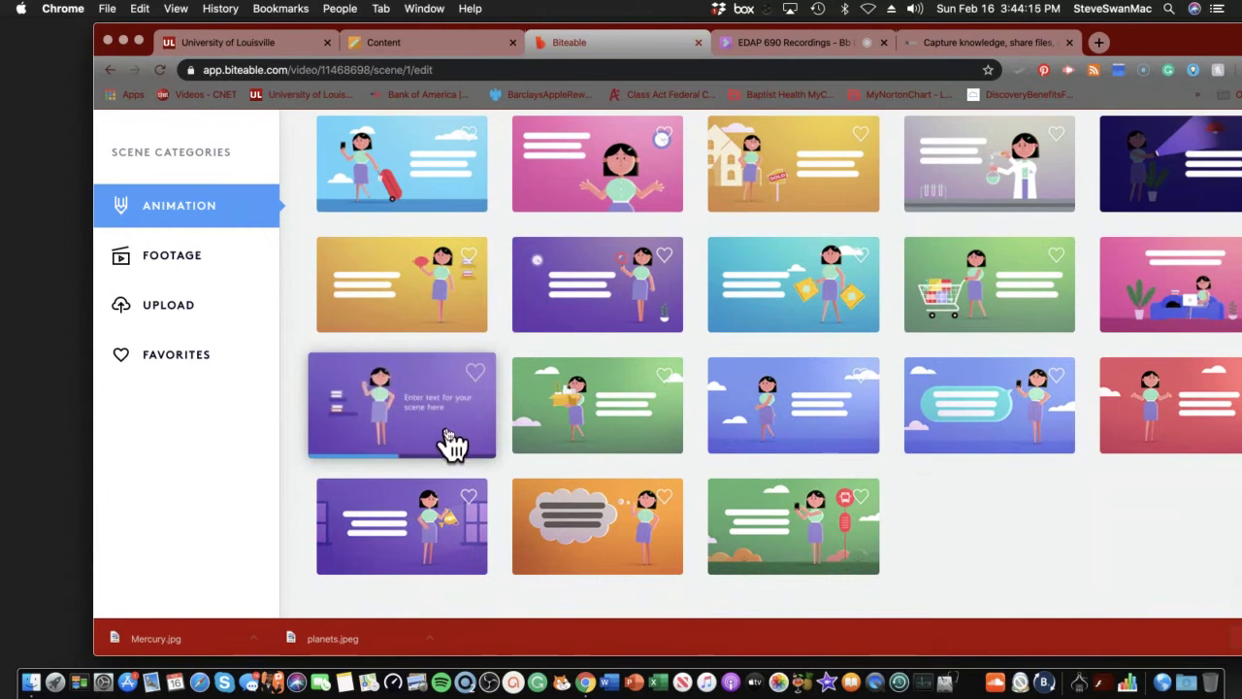
pyautogui.click(622, 419)
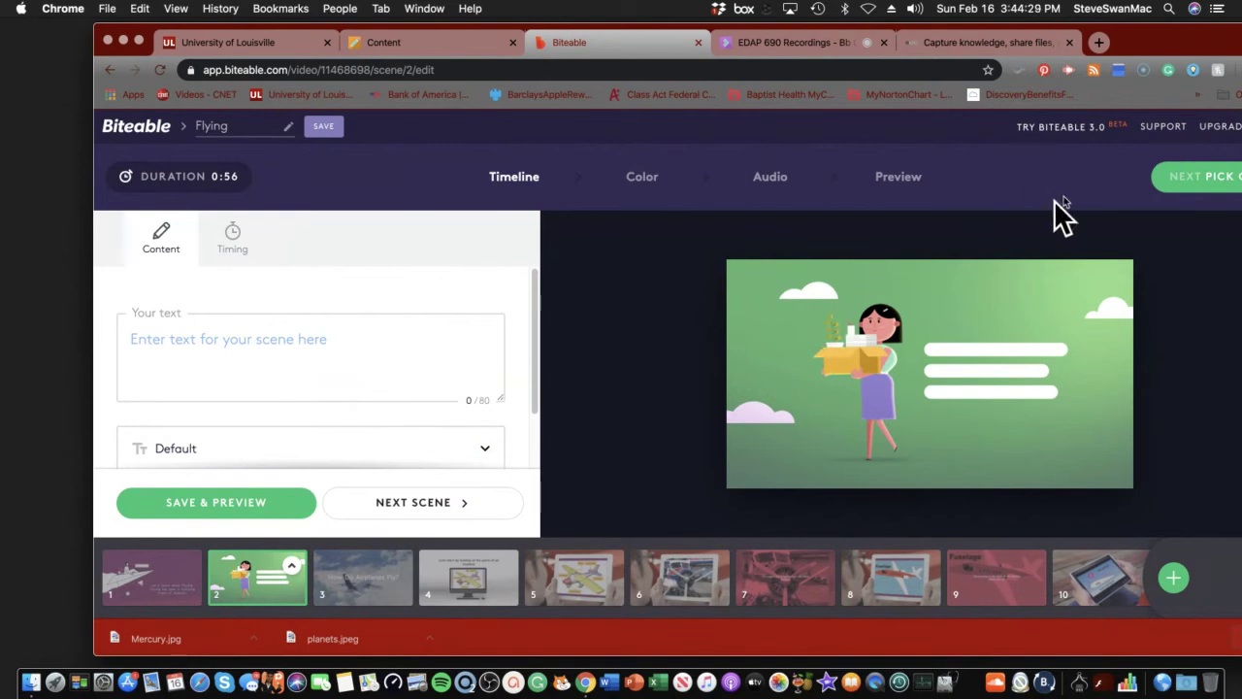
# View the color palettes, return to the timeline and look through the Professional scenes again.
pyautogui.click(1165, 202)
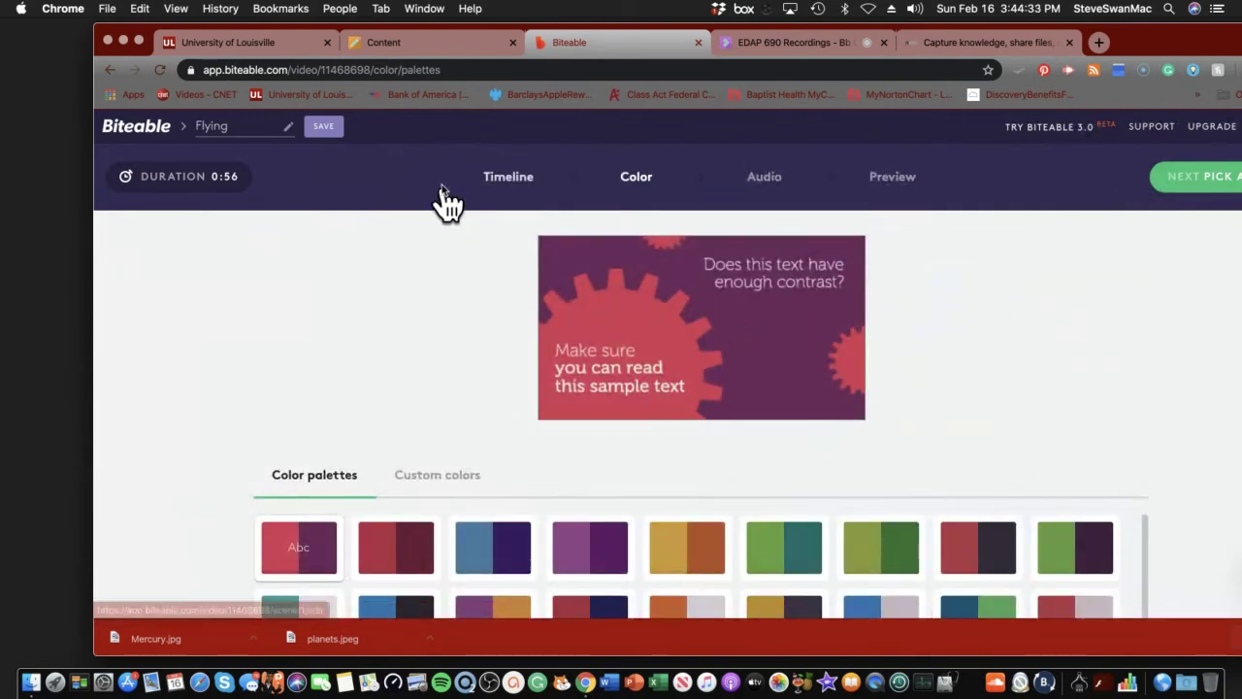
pyautogui.click(501, 188)
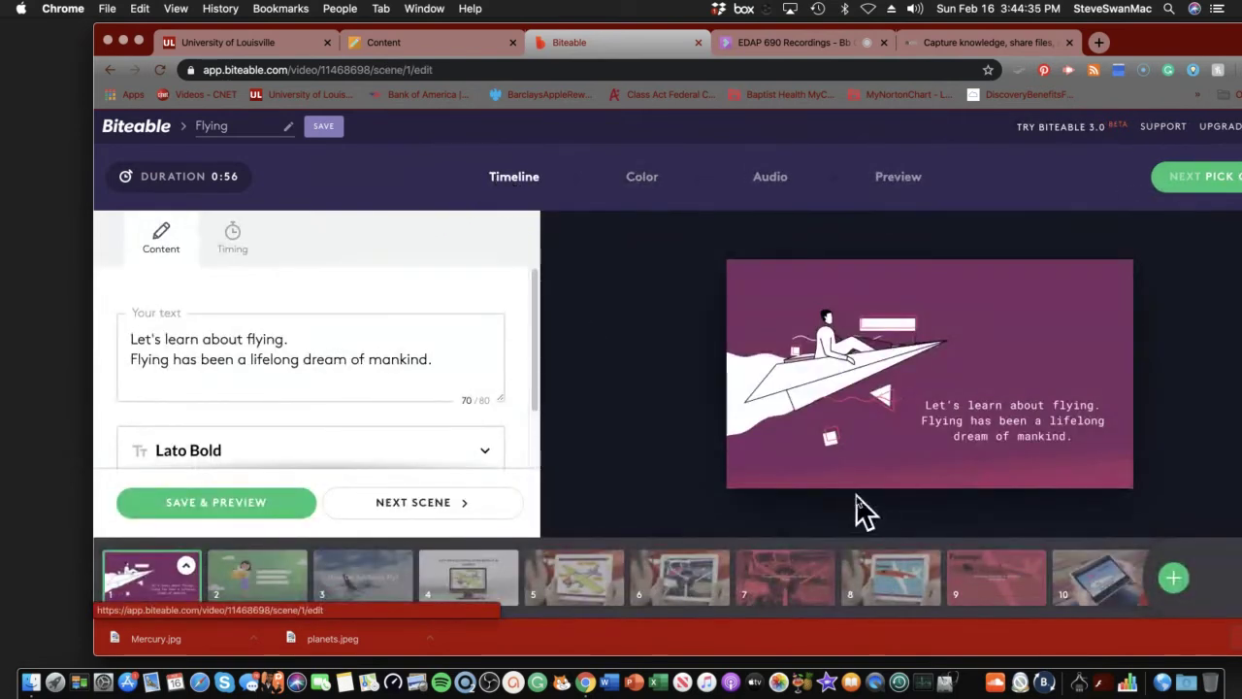
pyautogui.click(1174, 580)
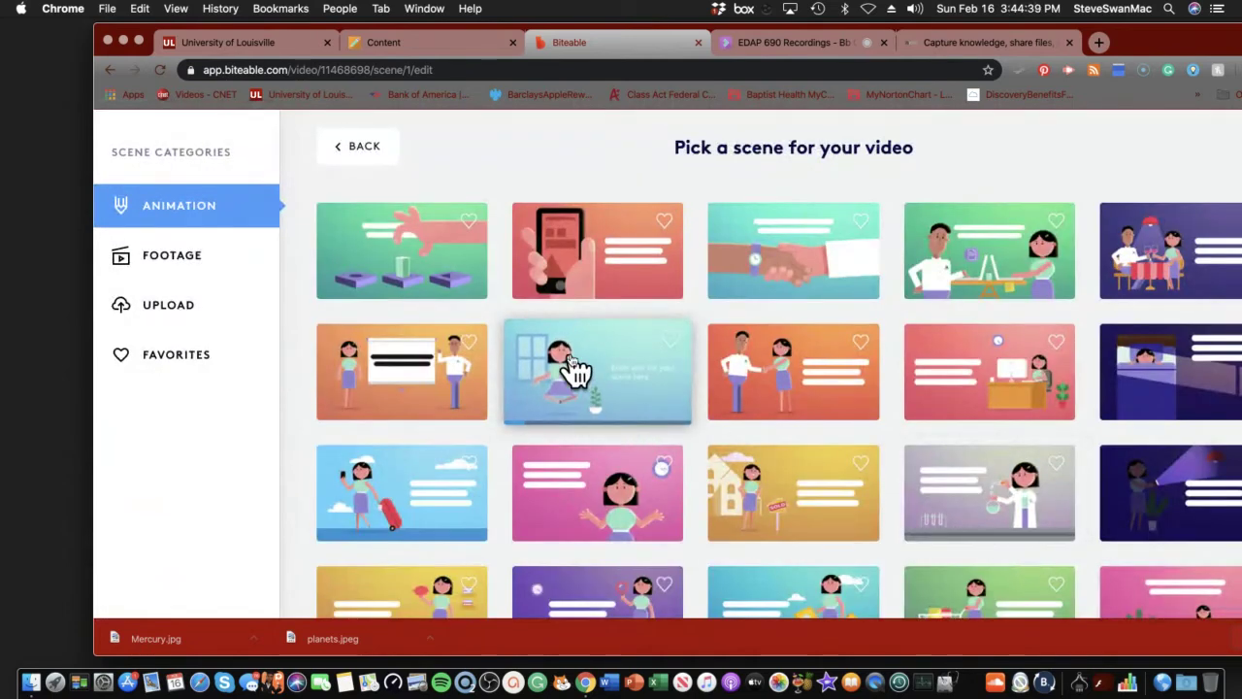
pyautogui.scroll(-3, 554, 360)
pyautogui.scroll(-3, 560, 366)
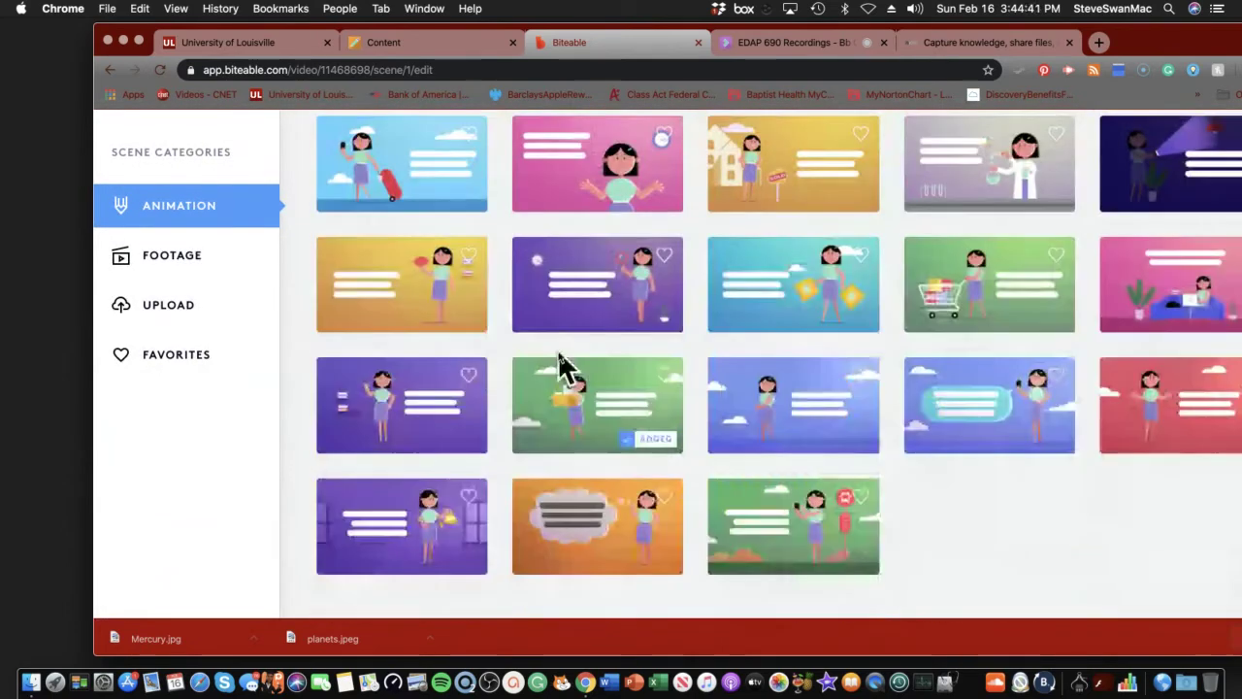
pyautogui.scroll(6, 560, 366)
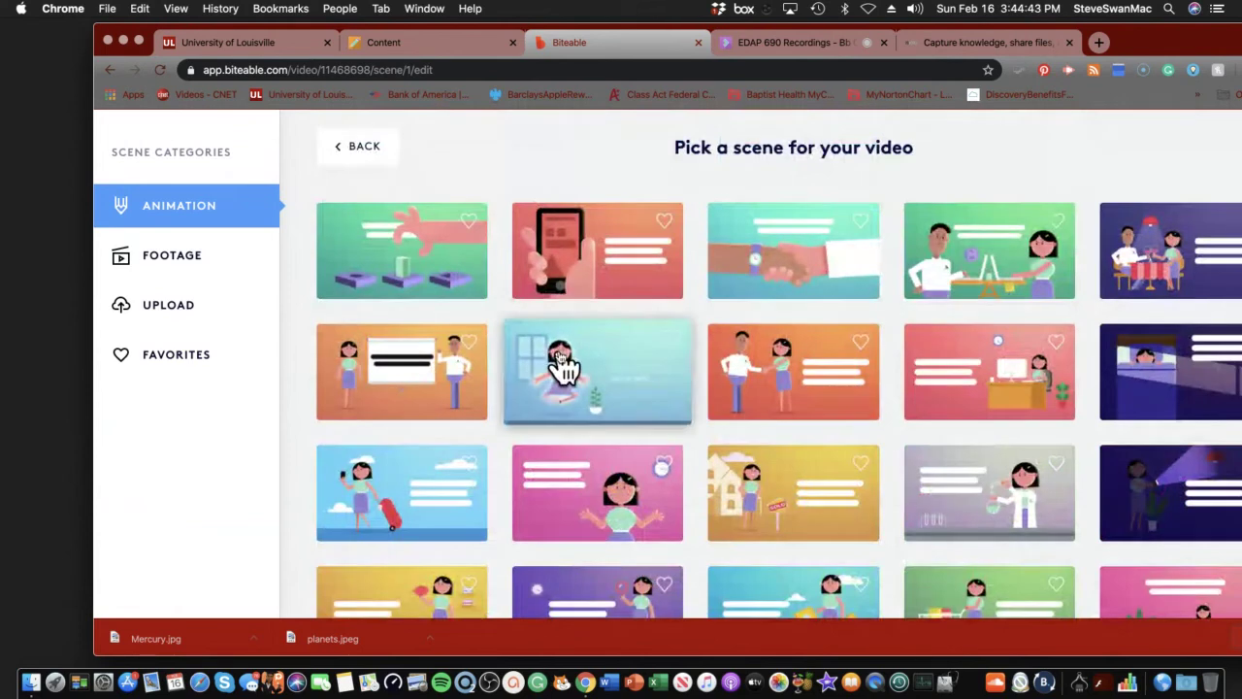
# Return to the full set of animation scene categories and look through them for another style.
pyautogui.click(170, 214)
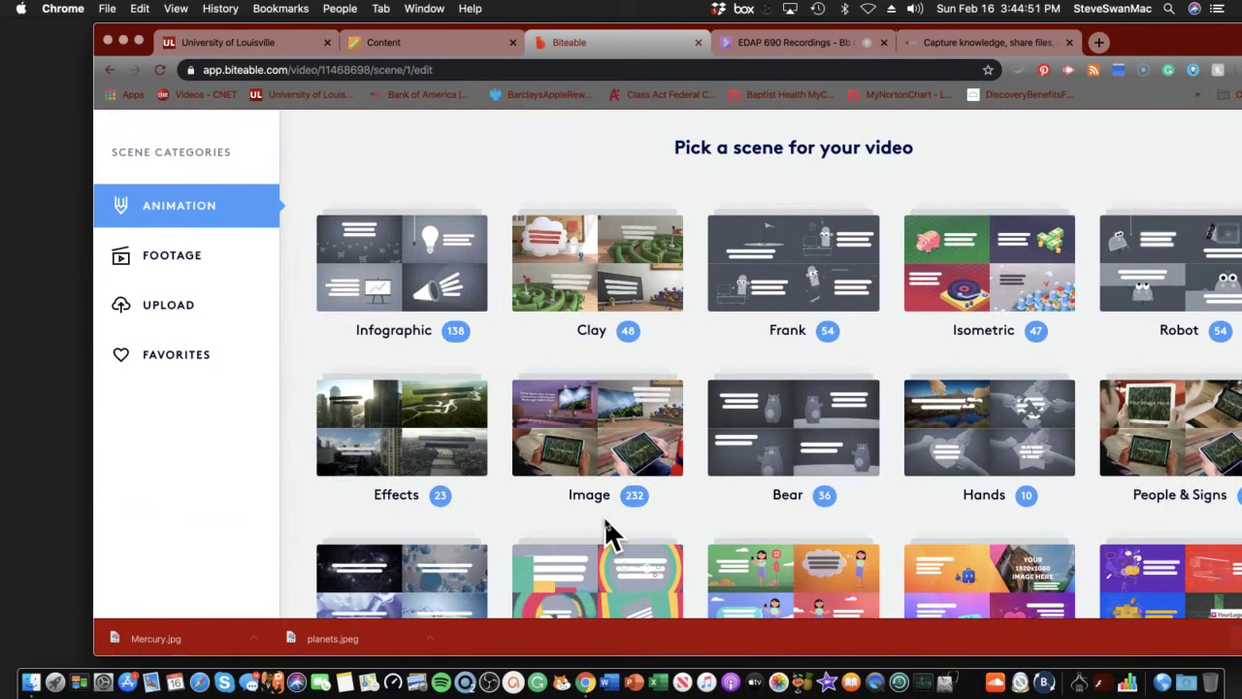
pyautogui.scroll(-2, 605, 521)
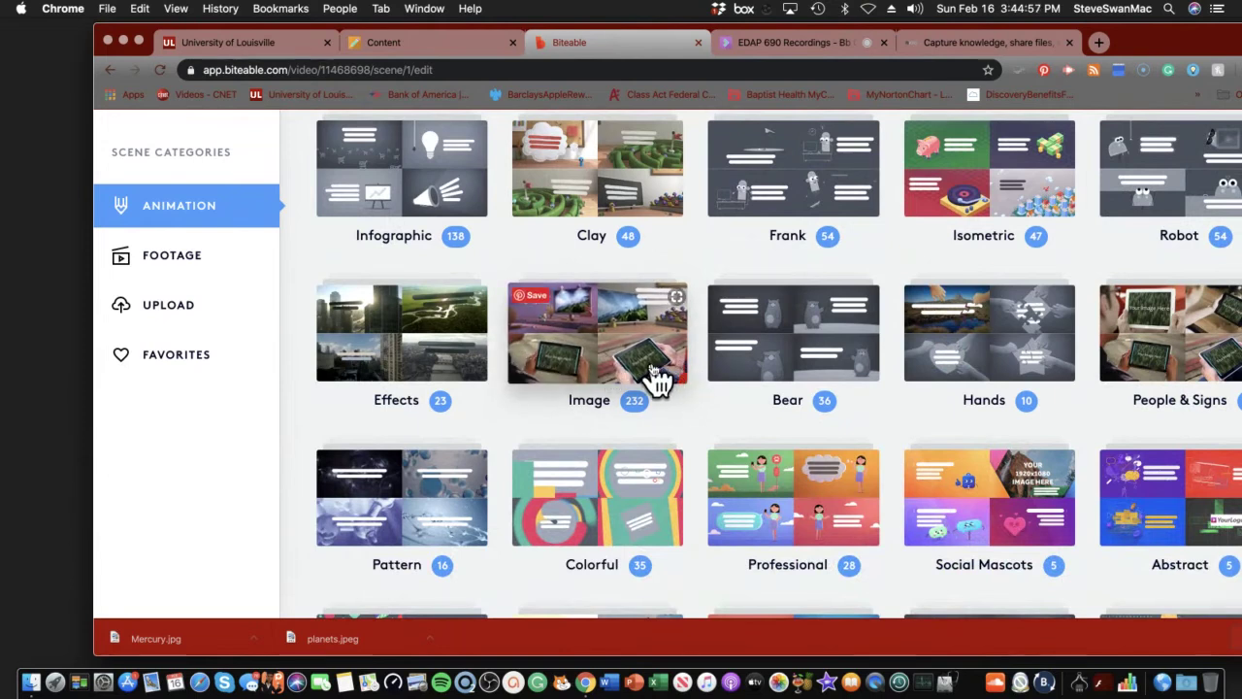
pyautogui.scroll(-6, 638, 381)
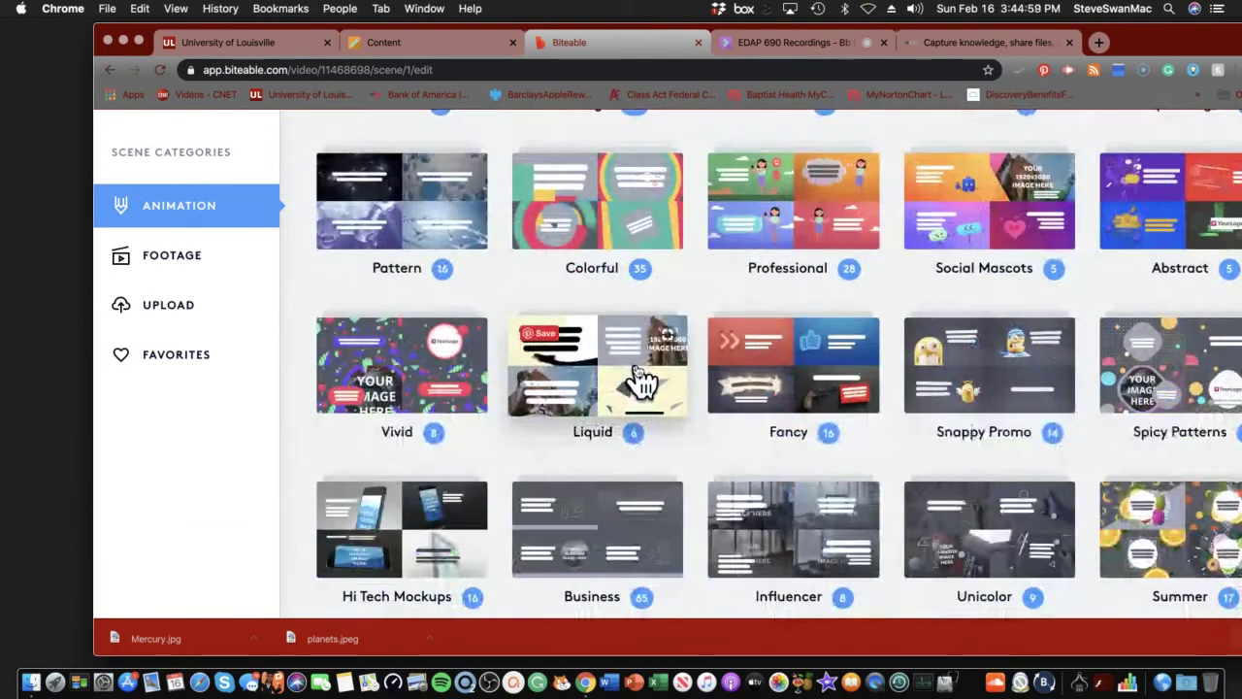
pyautogui.scroll(5, 641, 382)
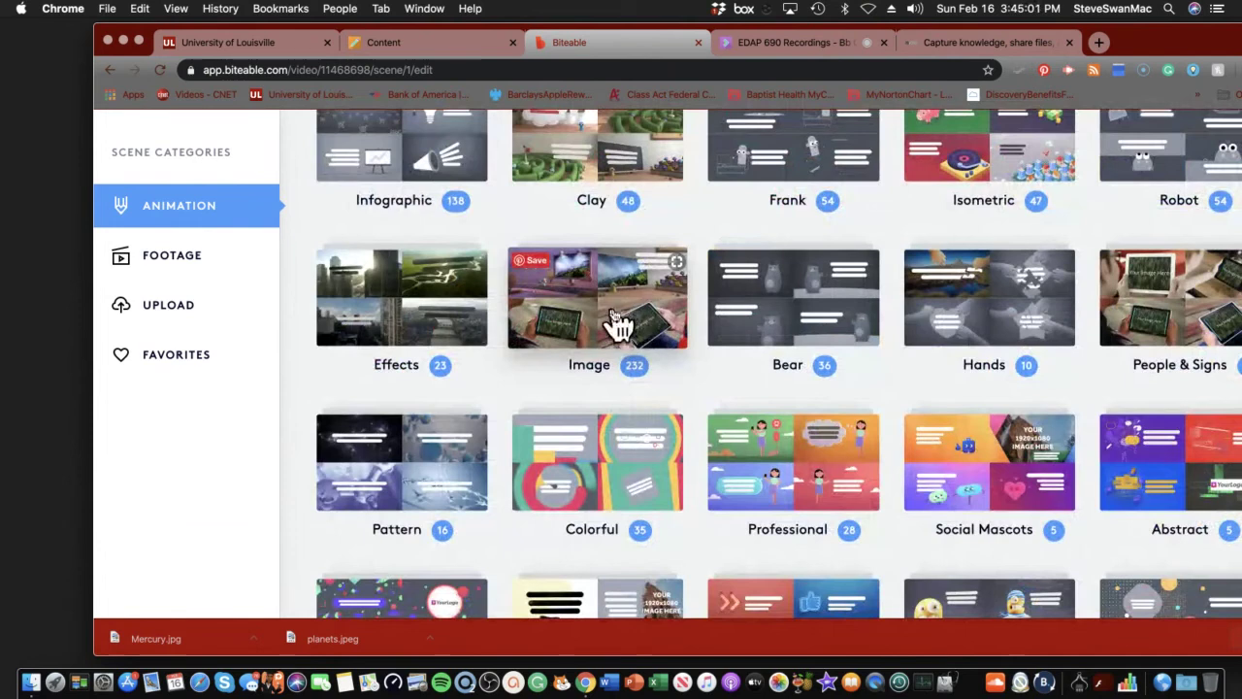
# Add a scene from the Image animation category with a full-frame background image and three text lines in its upper-left corner.
pyautogui.click(615, 327)
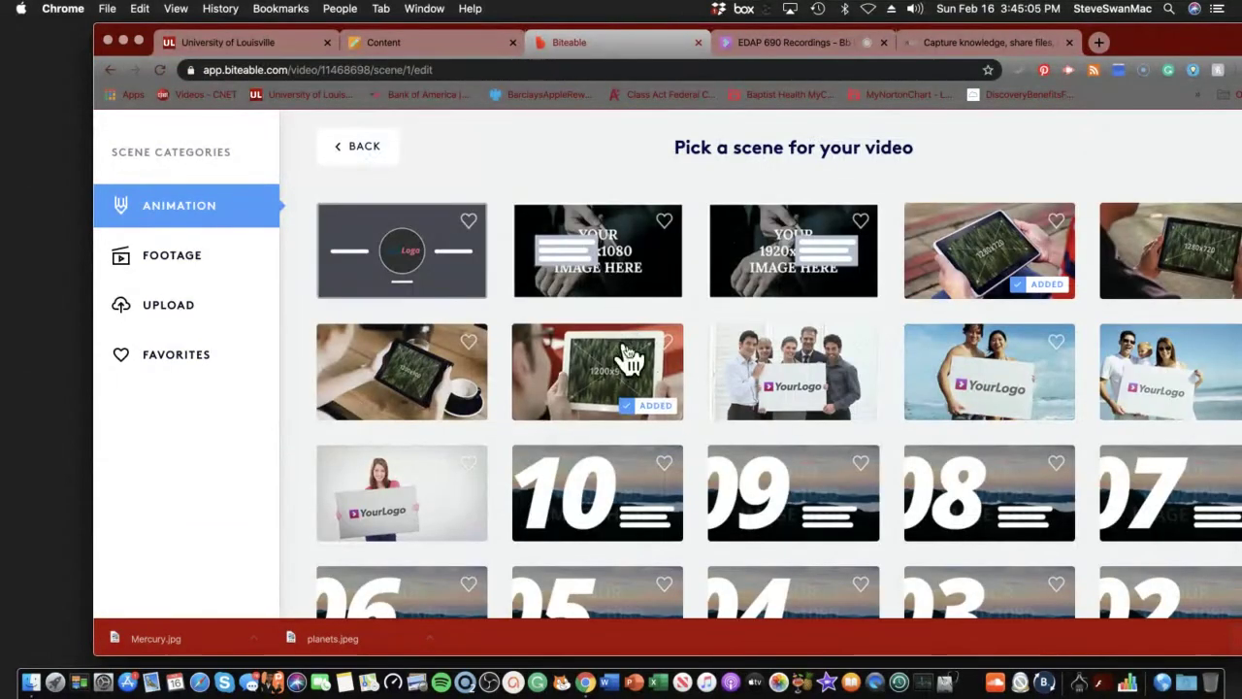
pyautogui.click(637, 407)
pyautogui.scroll(-1, 637, 408)
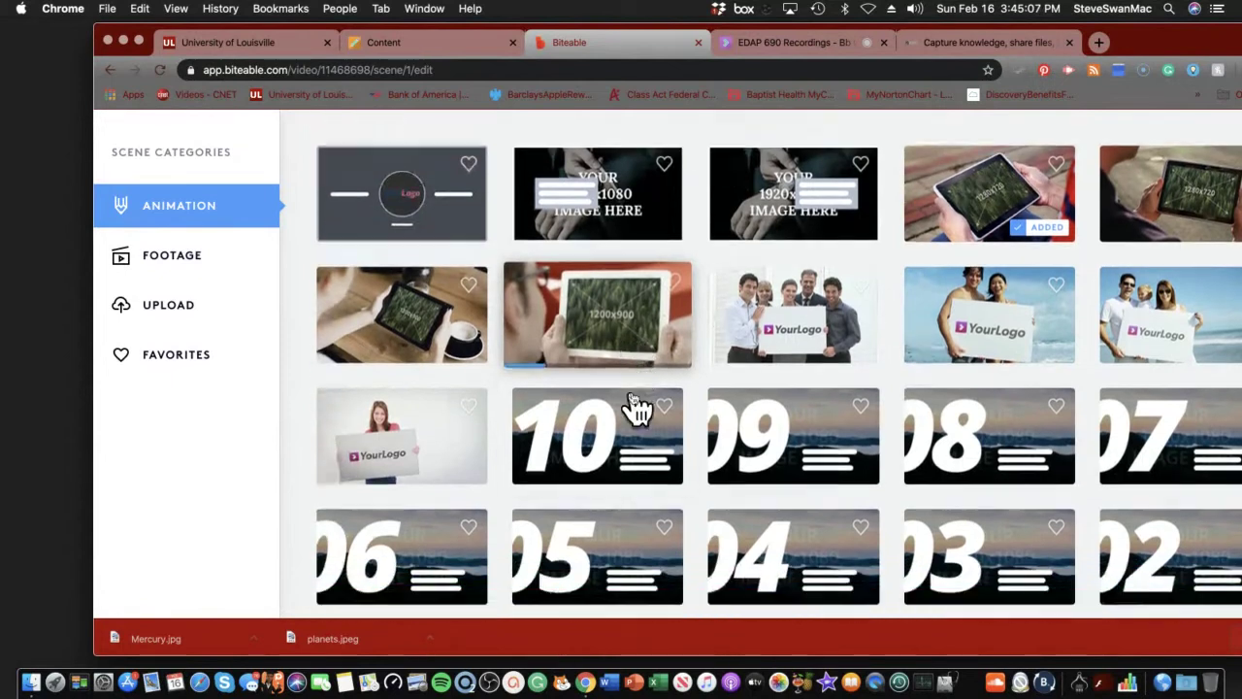
pyautogui.scroll(1, 782, 418)
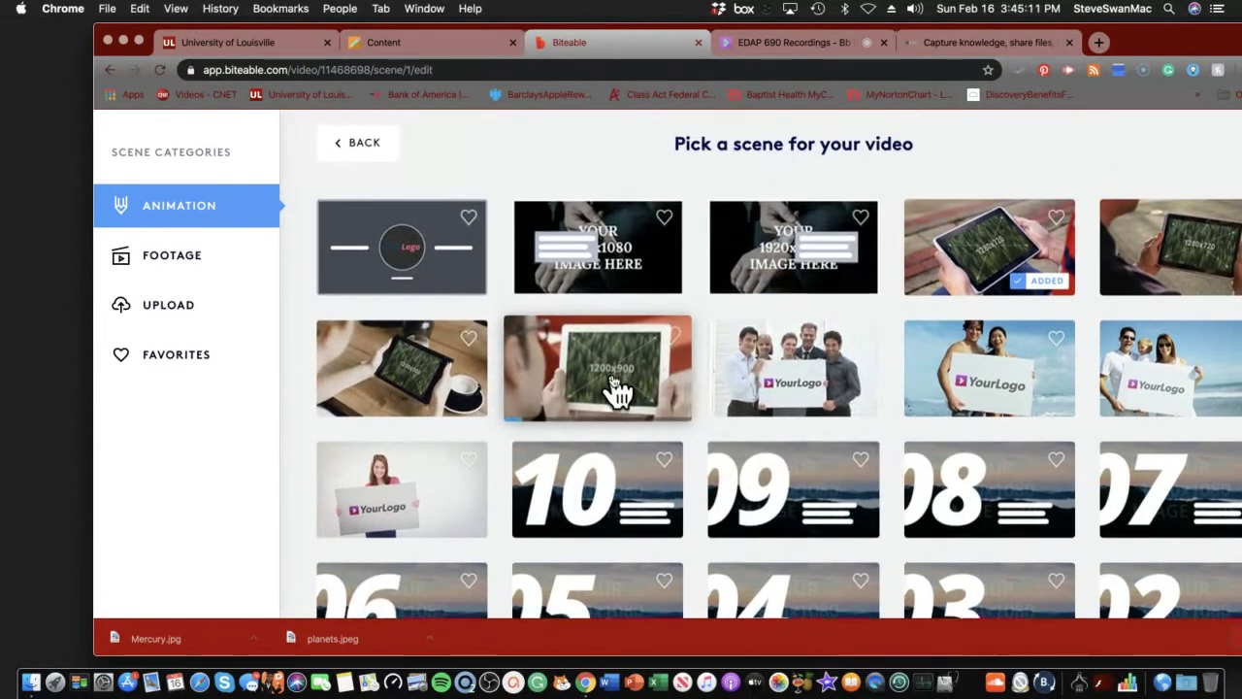
pyautogui.scroll(-5, 611, 388)
pyautogui.scroll(-5, 616, 390)
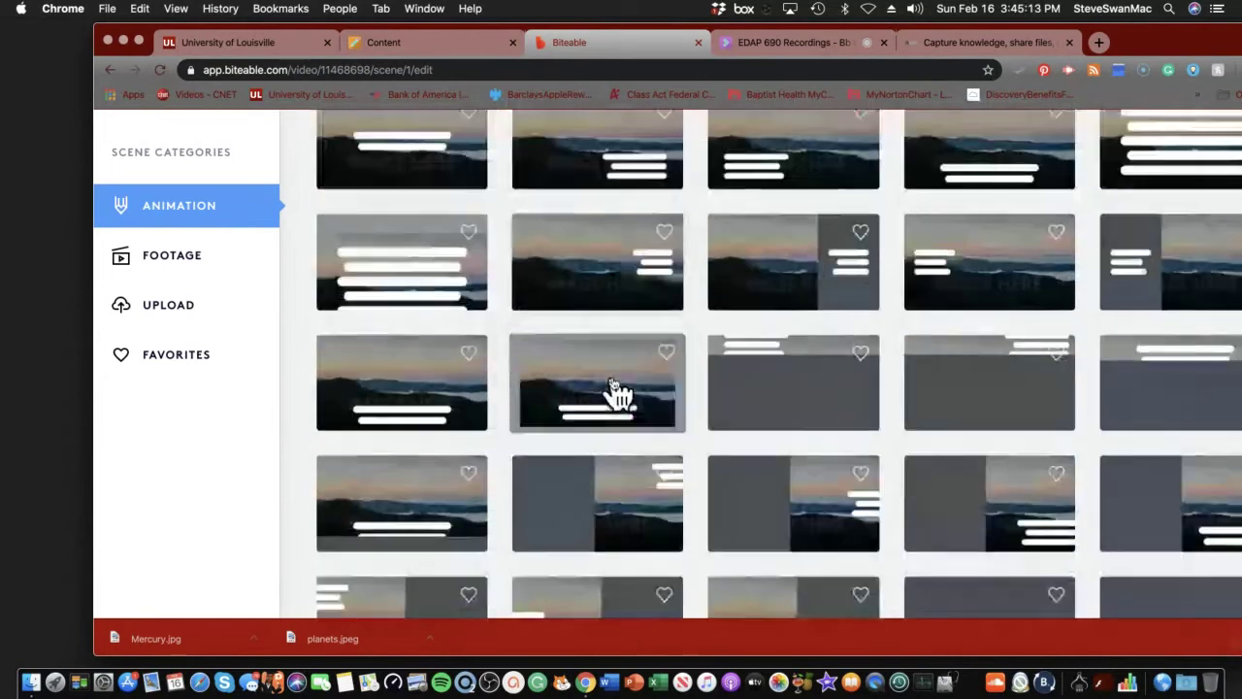
pyautogui.scroll(-3, 617, 390)
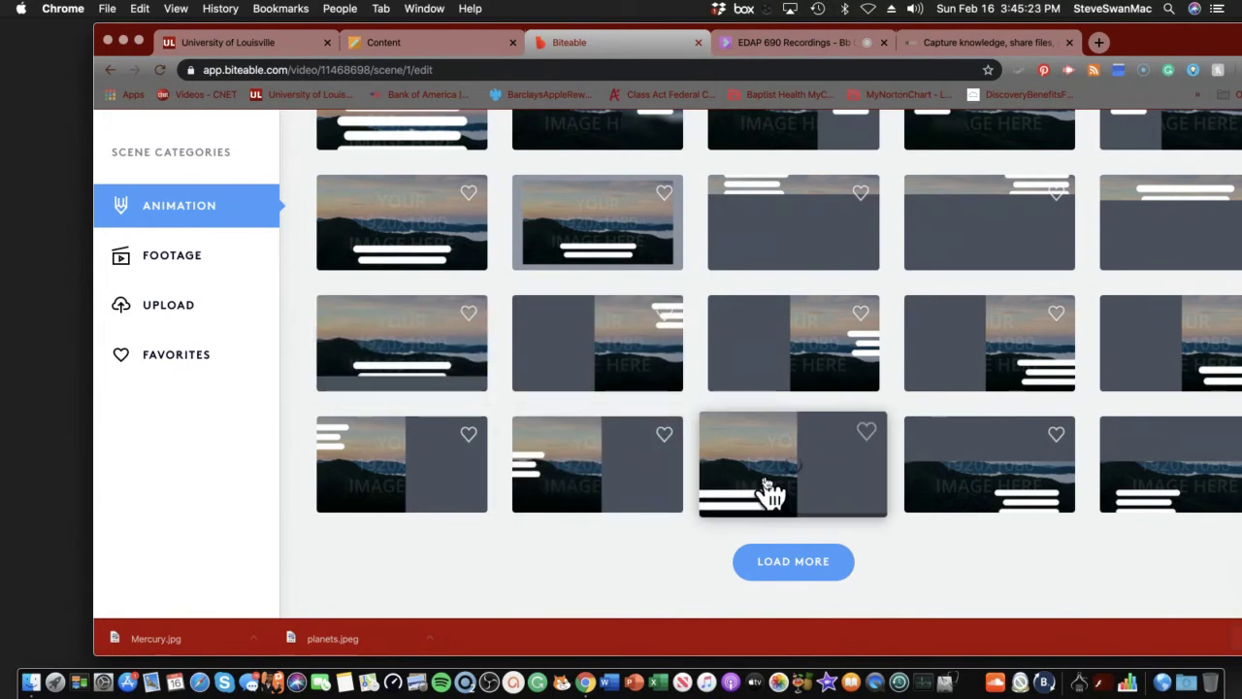
pyautogui.click(787, 559)
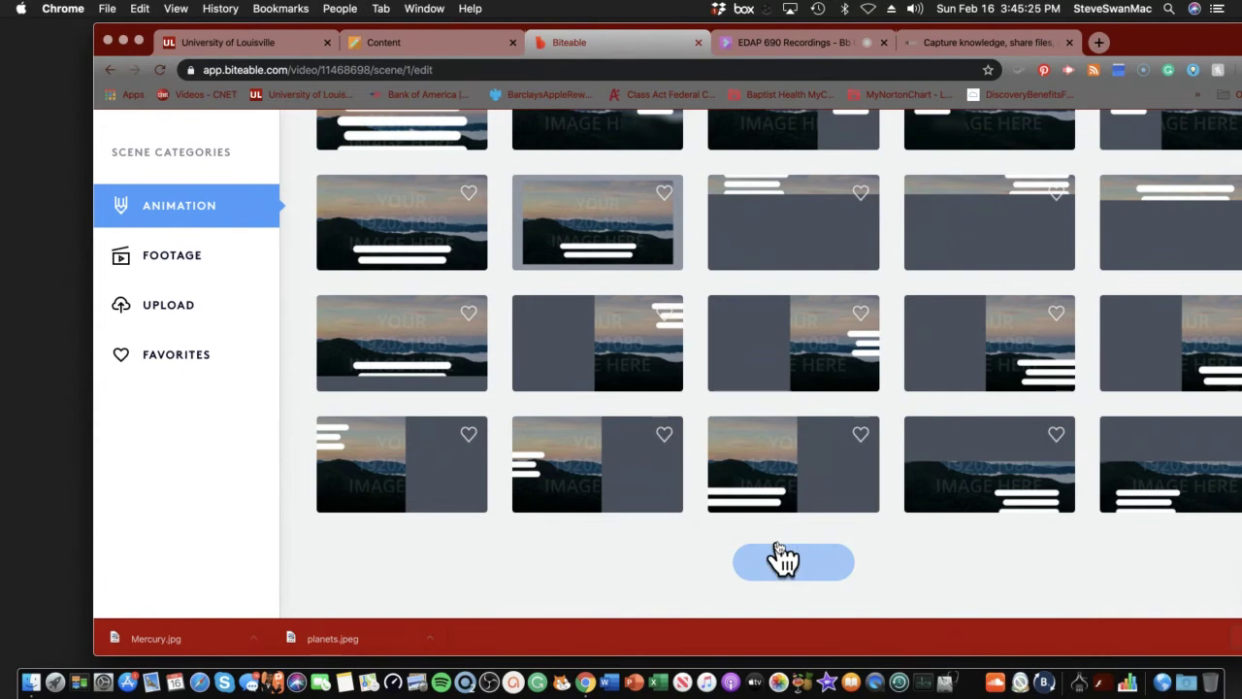
pyautogui.scroll(-5, 762, 531)
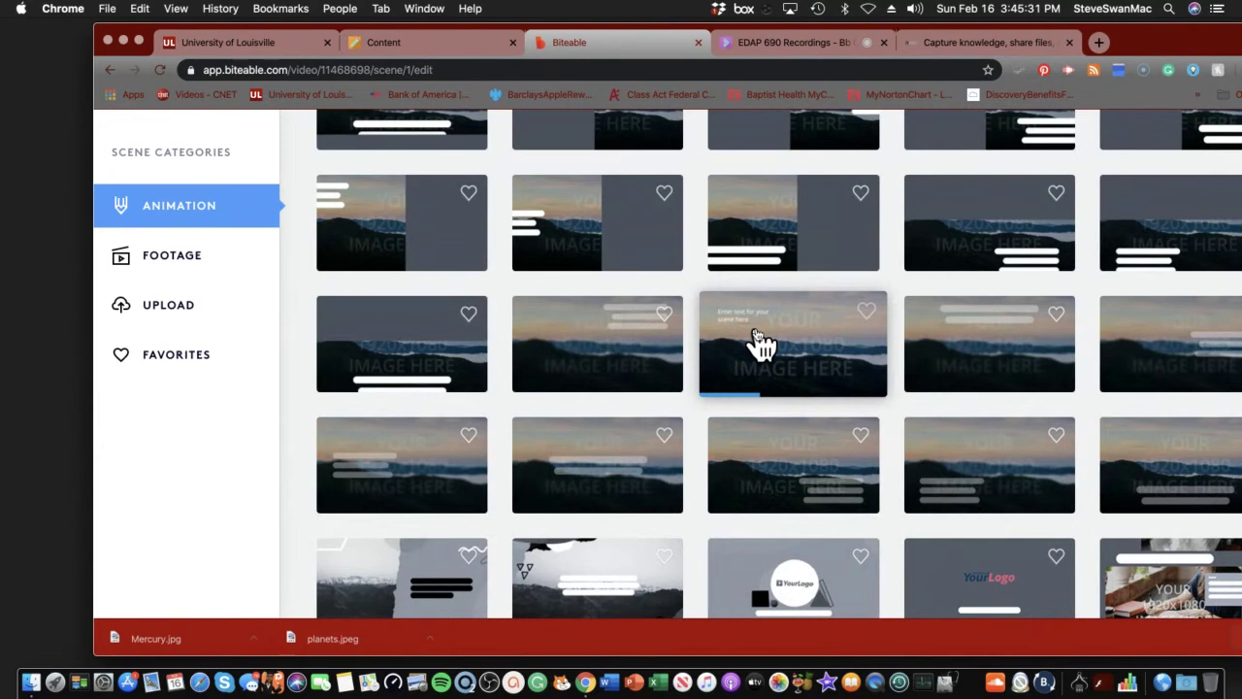
pyautogui.click(762, 341)
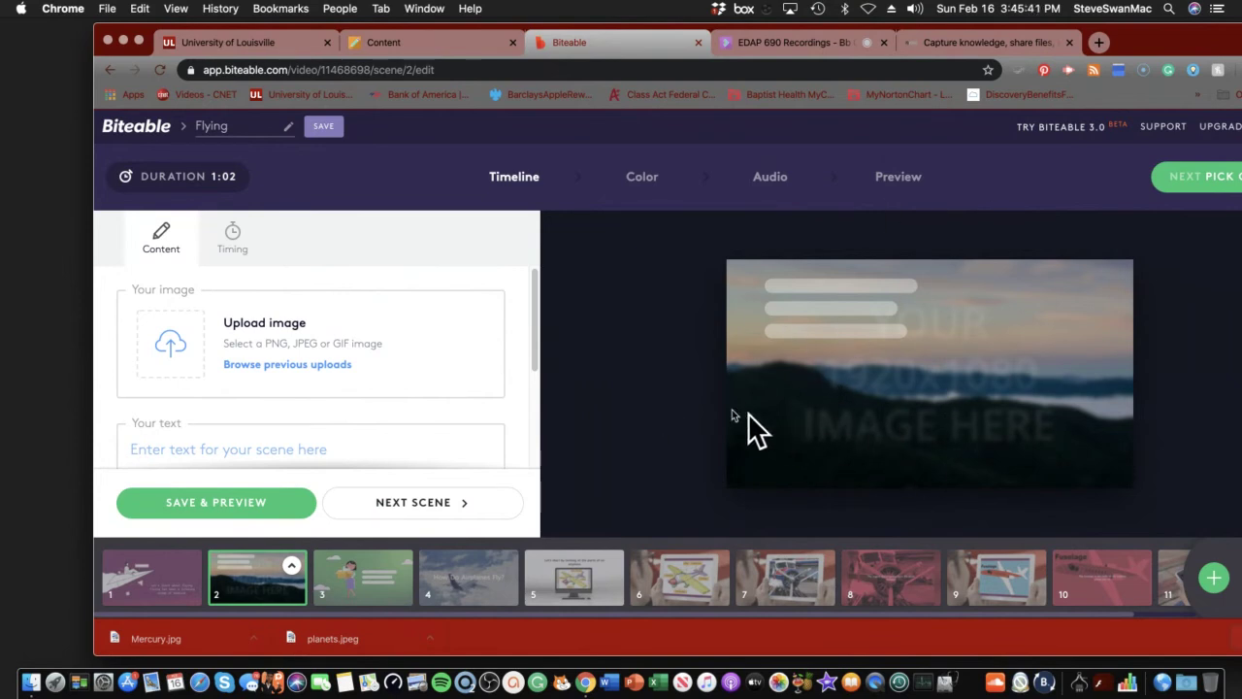
# Open the image upload for scene 2 and run a web image search for "flying".
pyautogui.click(171, 359)
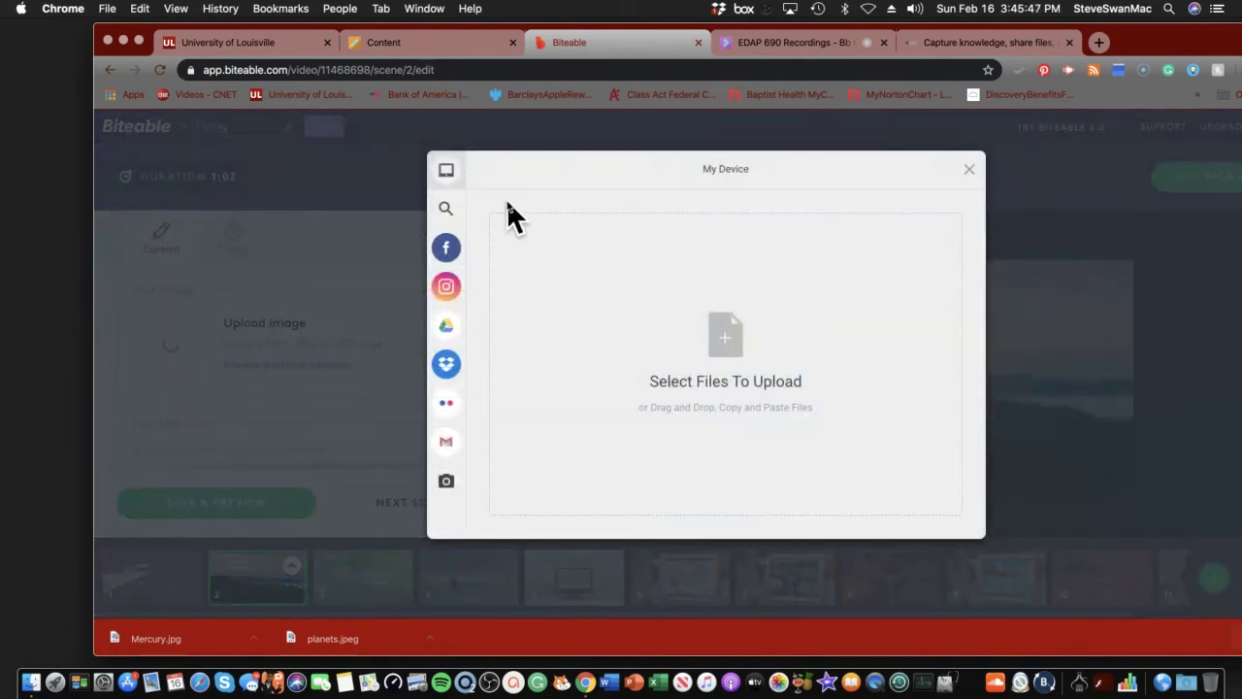
pyautogui.click(446, 208)
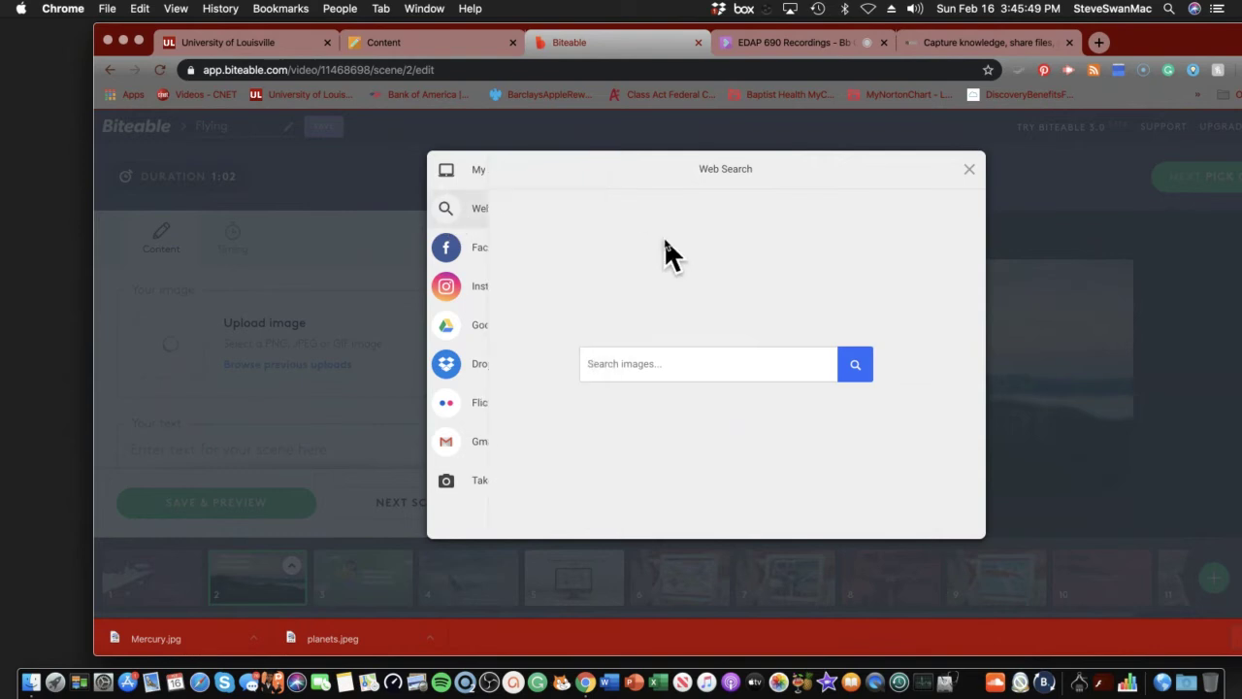
pyautogui.click(676, 365)
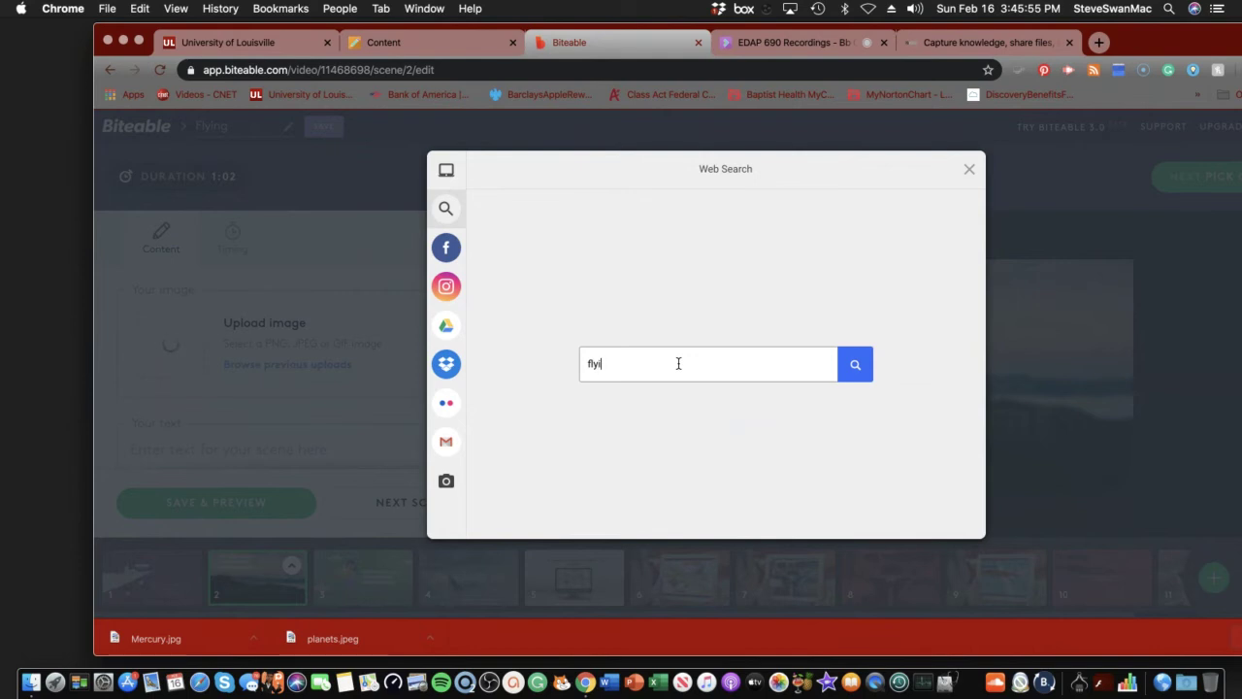
pyautogui.write('flyimng')
pyautogui.press('Return')
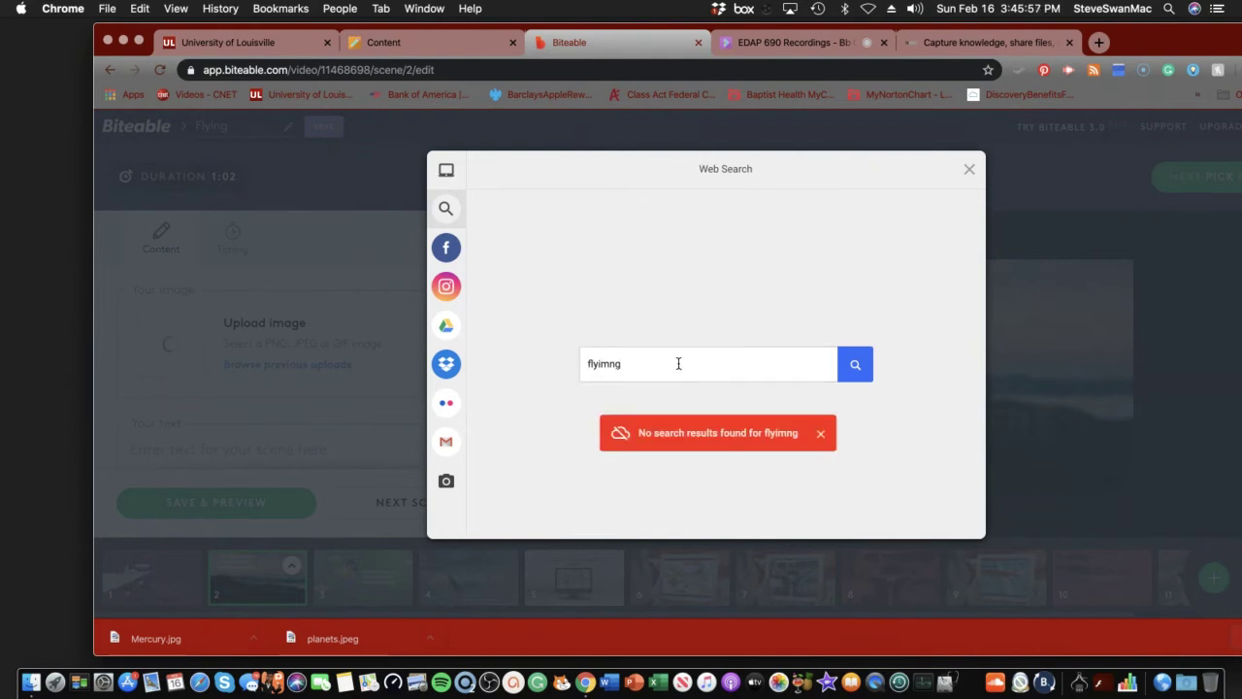
pyautogui.moveTo(639, 363); pyautogui.dragTo(529, 367)
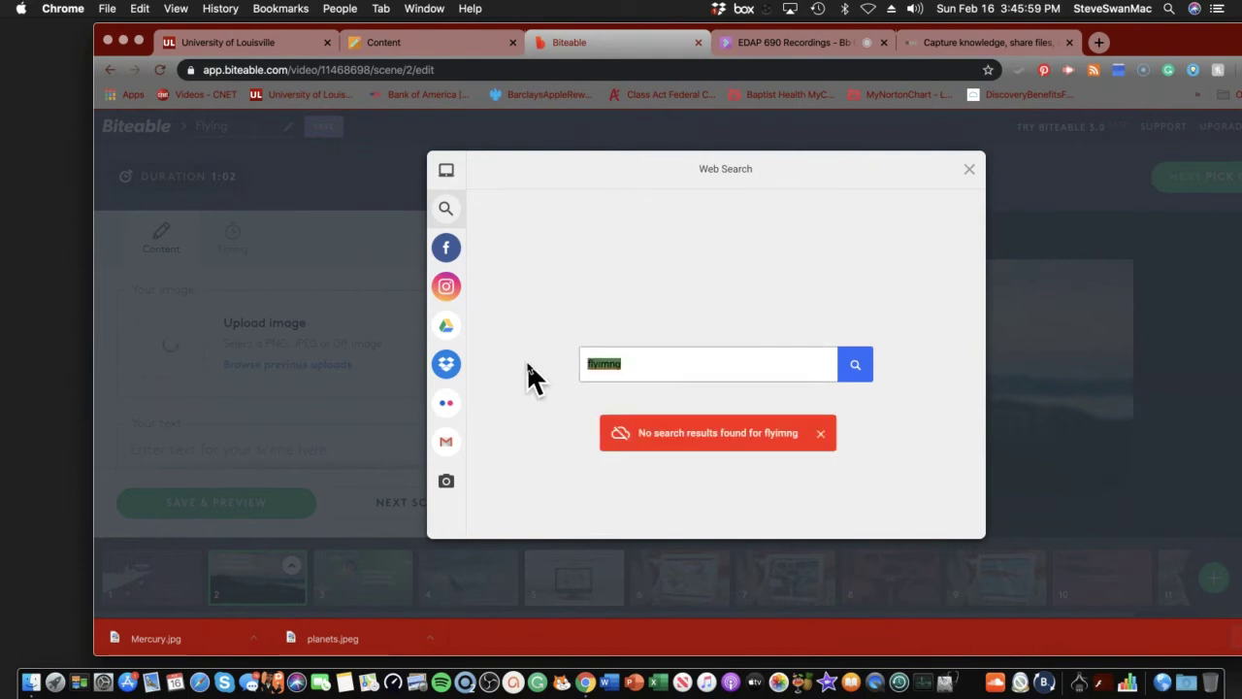
pyautogui.write('flyi')
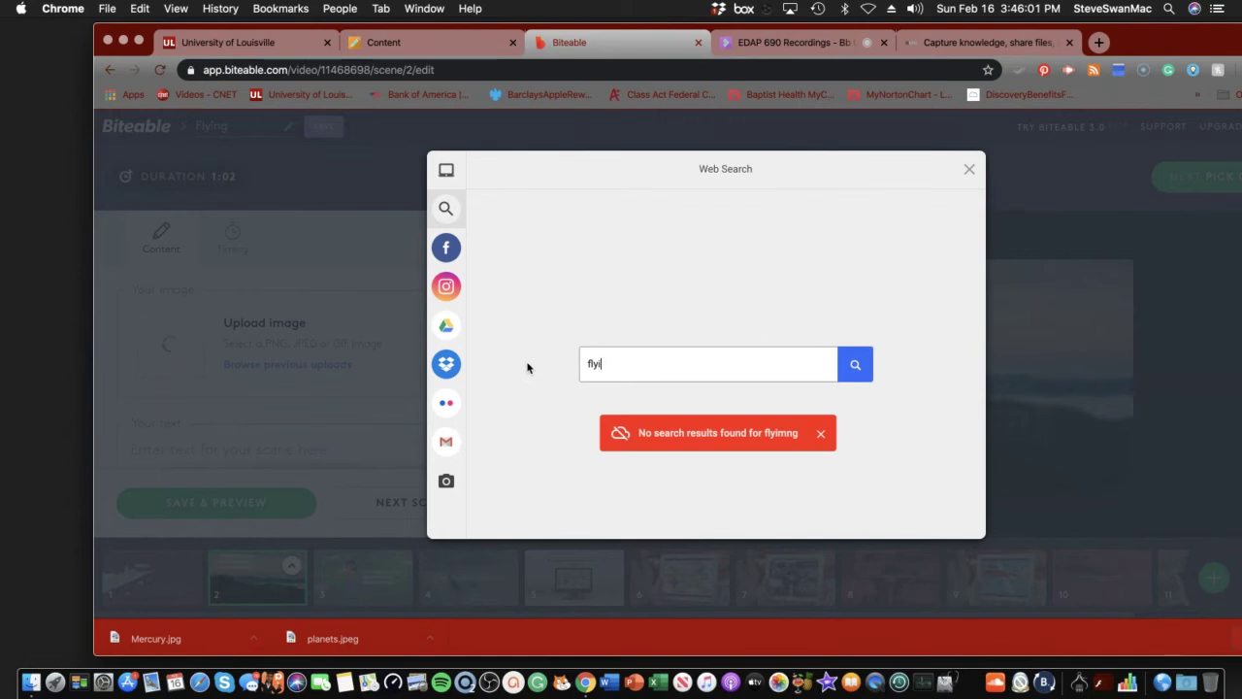
pyautogui.write('ng')
pyautogui.press('Return')
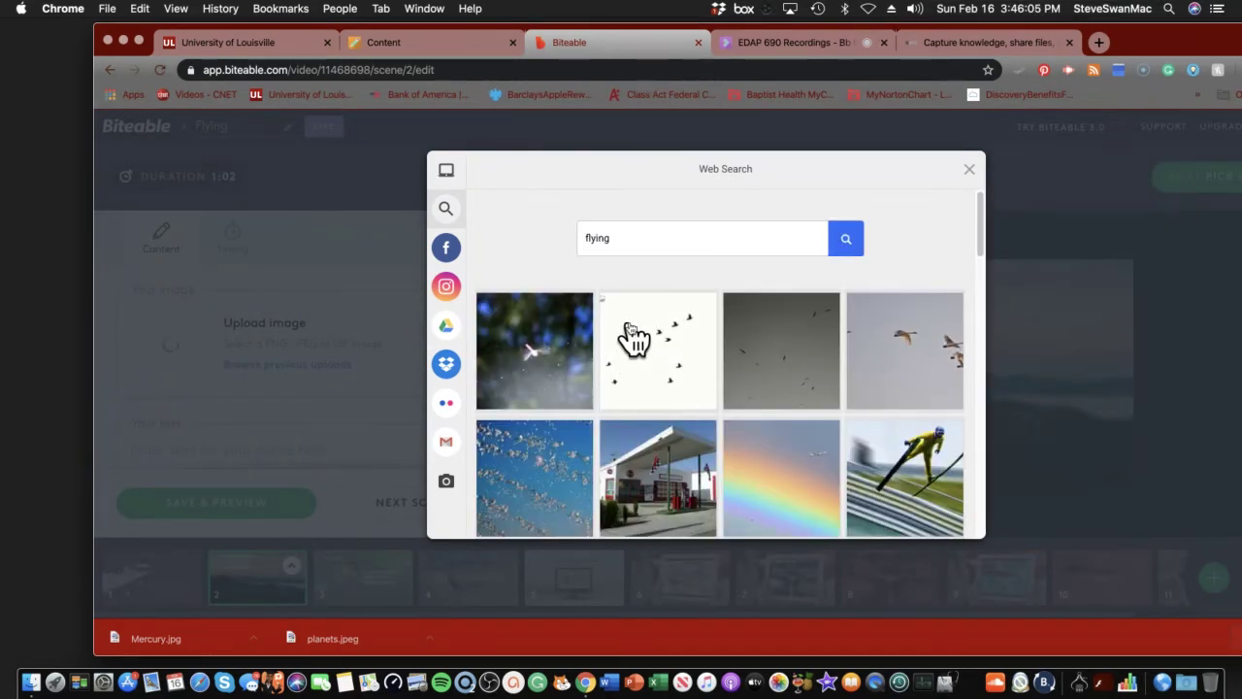
# Upload the picture of an airplane above a rainbow as scene 2's image, then save and preview the scene.
pyautogui.scroll(-2, 716, 403)
pyautogui.scroll(-8, 715, 404)
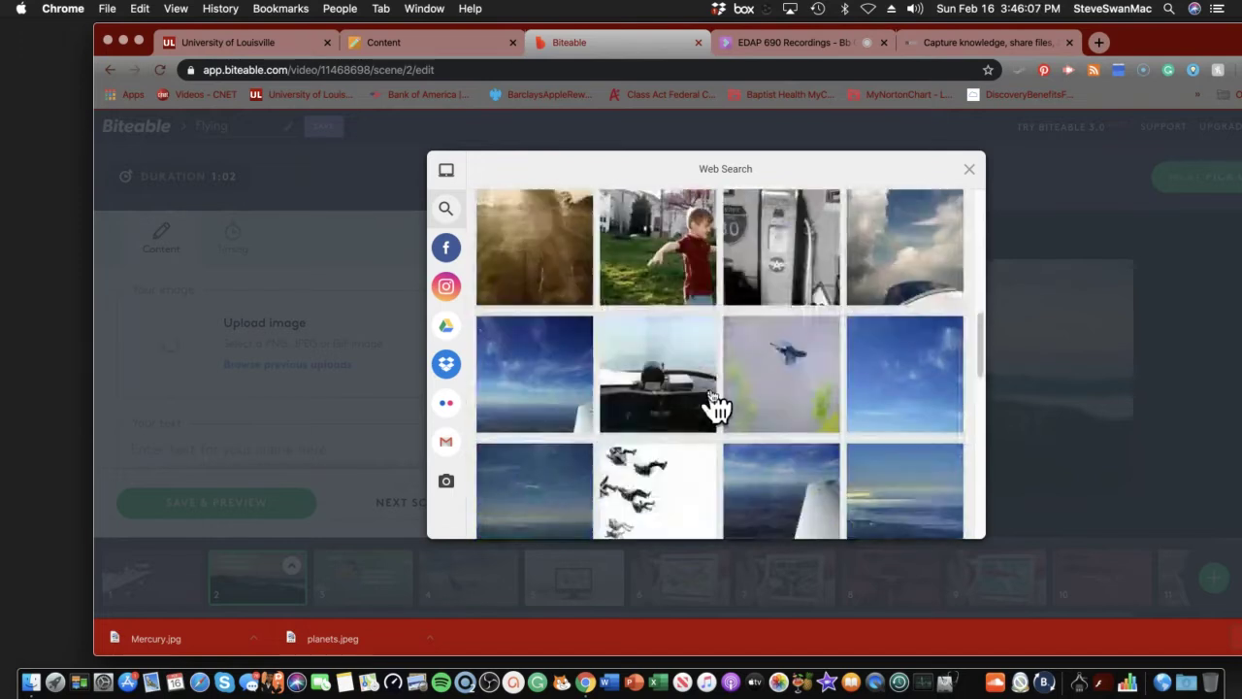
pyautogui.scroll(-2, 716, 404)
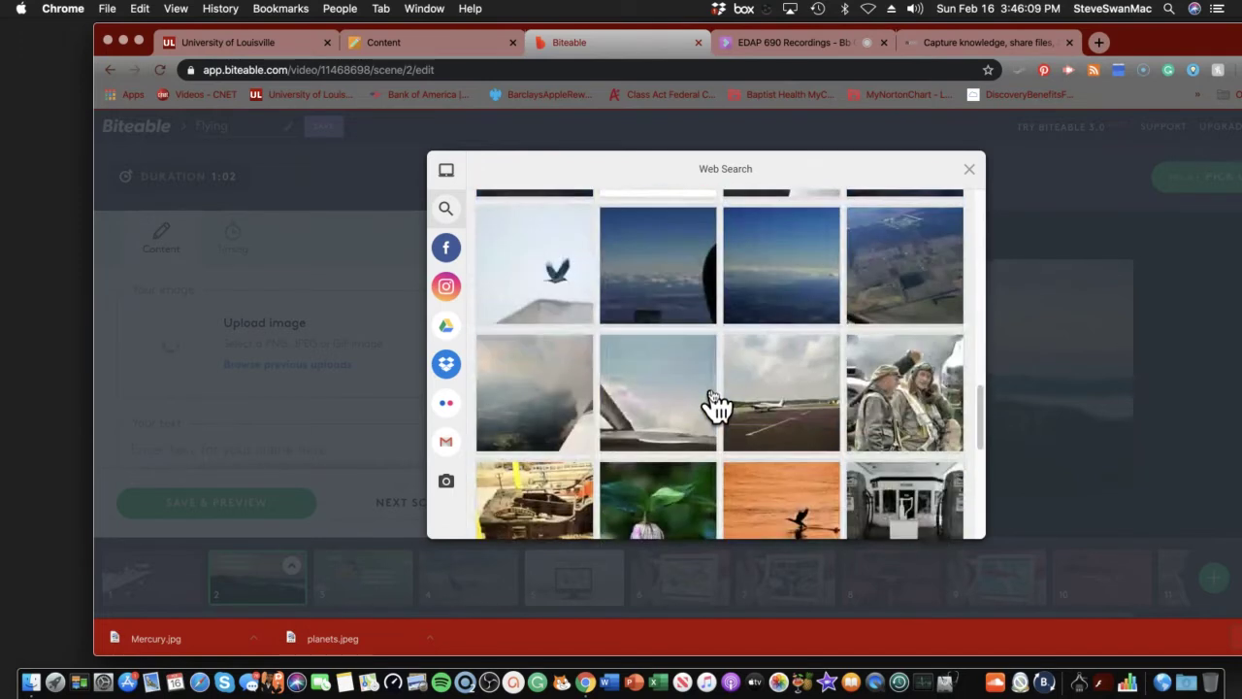
pyautogui.scroll(-5, 715, 404)
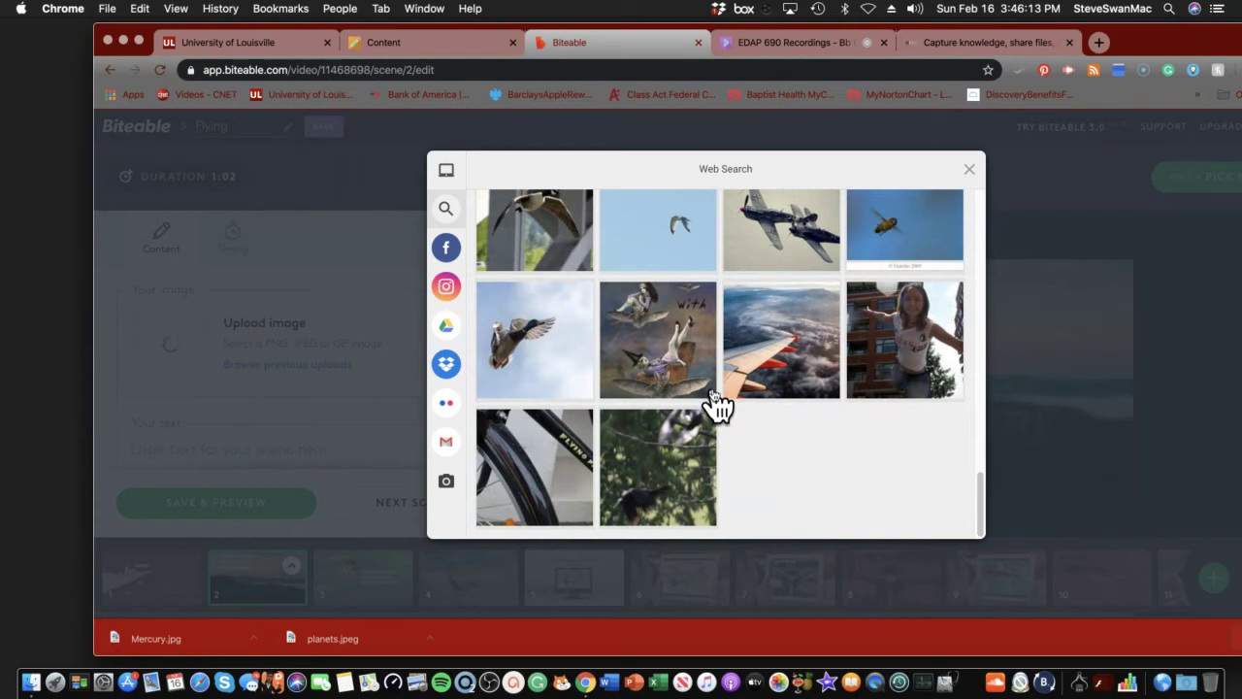
pyautogui.scroll(15, 719, 403)
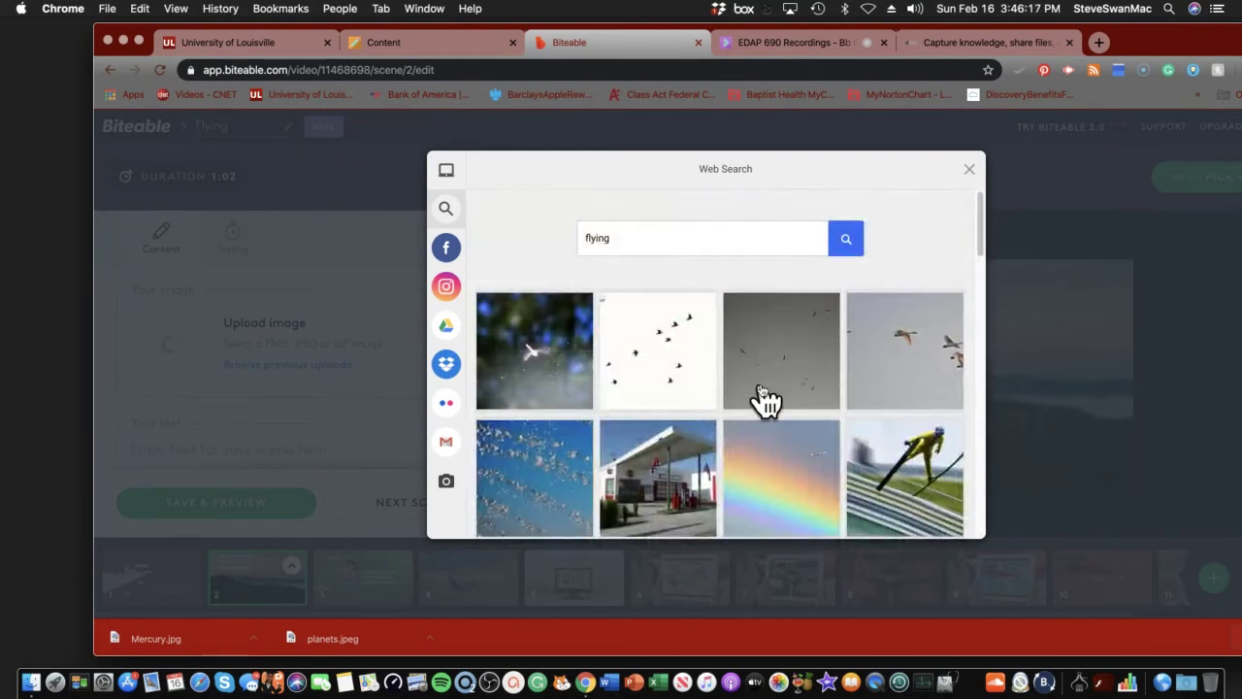
pyautogui.scroll(-2, 875, 446)
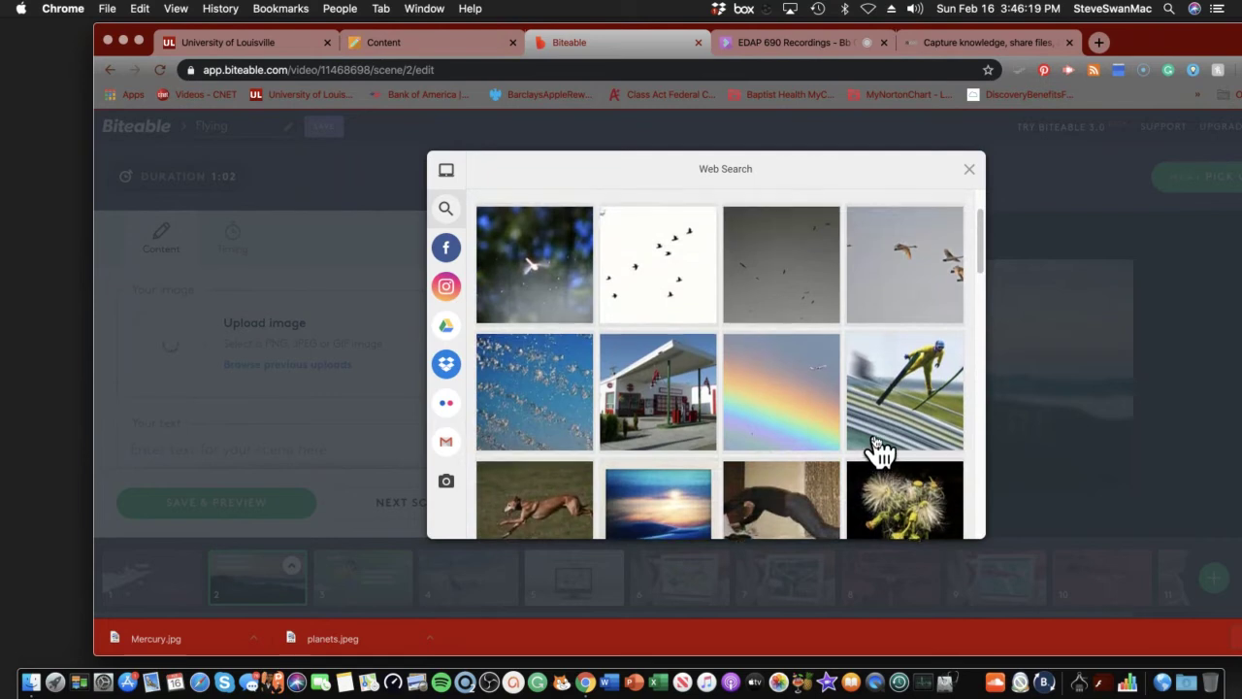
pyautogui.scroll(1, 879, 448)
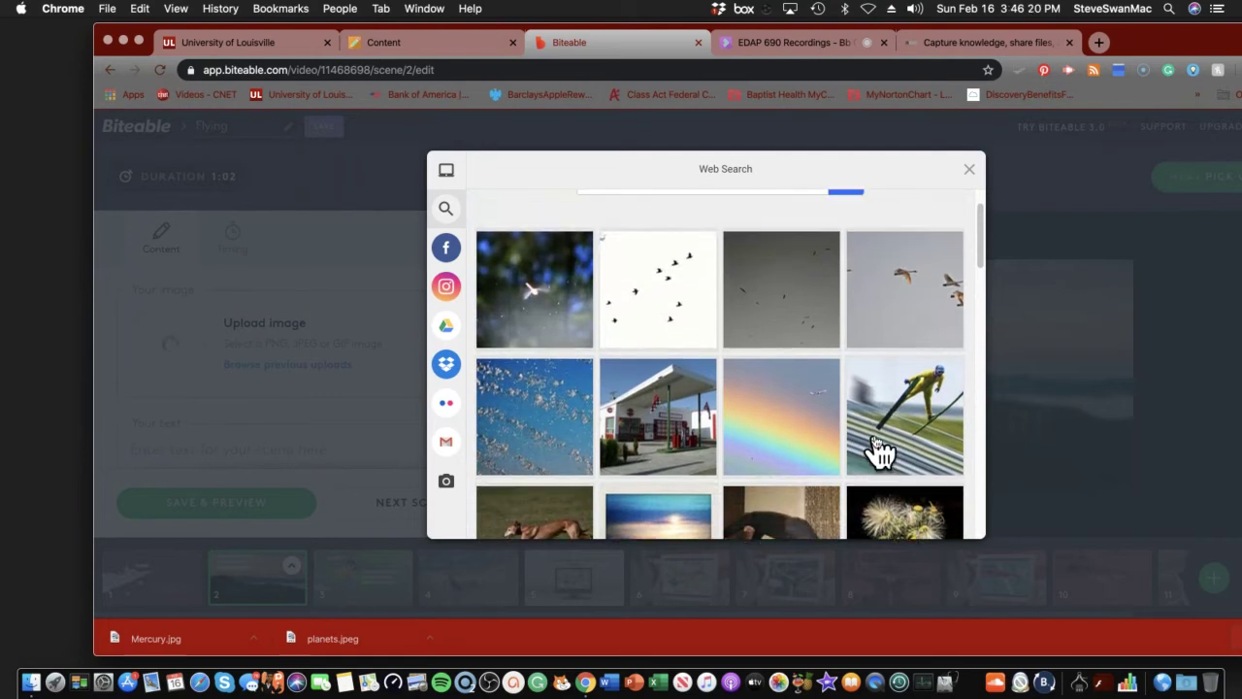
pyautogui.click(767, 427)
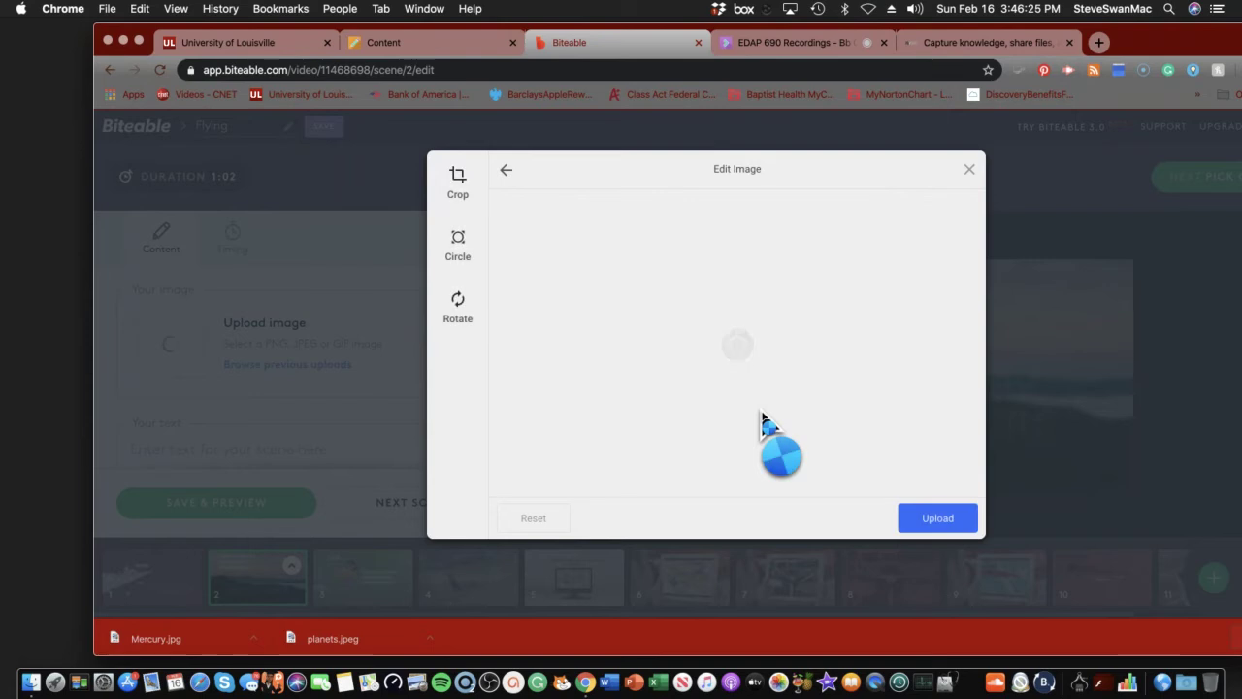
pyautogui.click(922, 524)
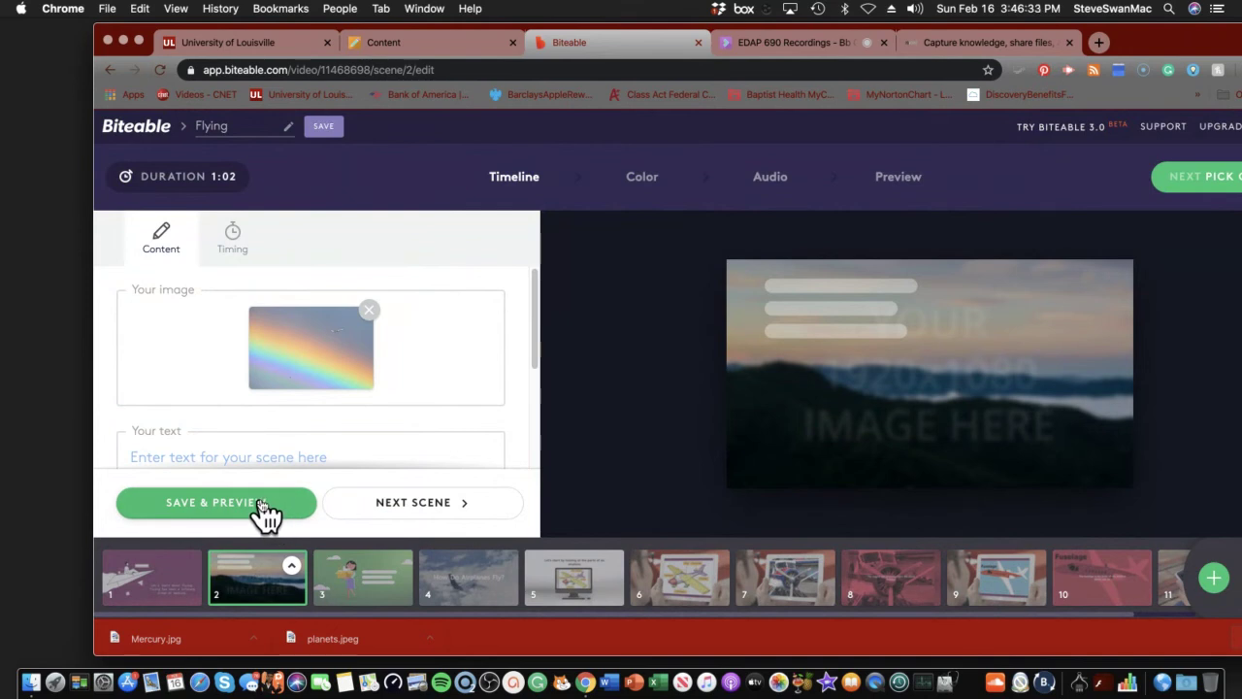
pyautogui.click(264, 506)
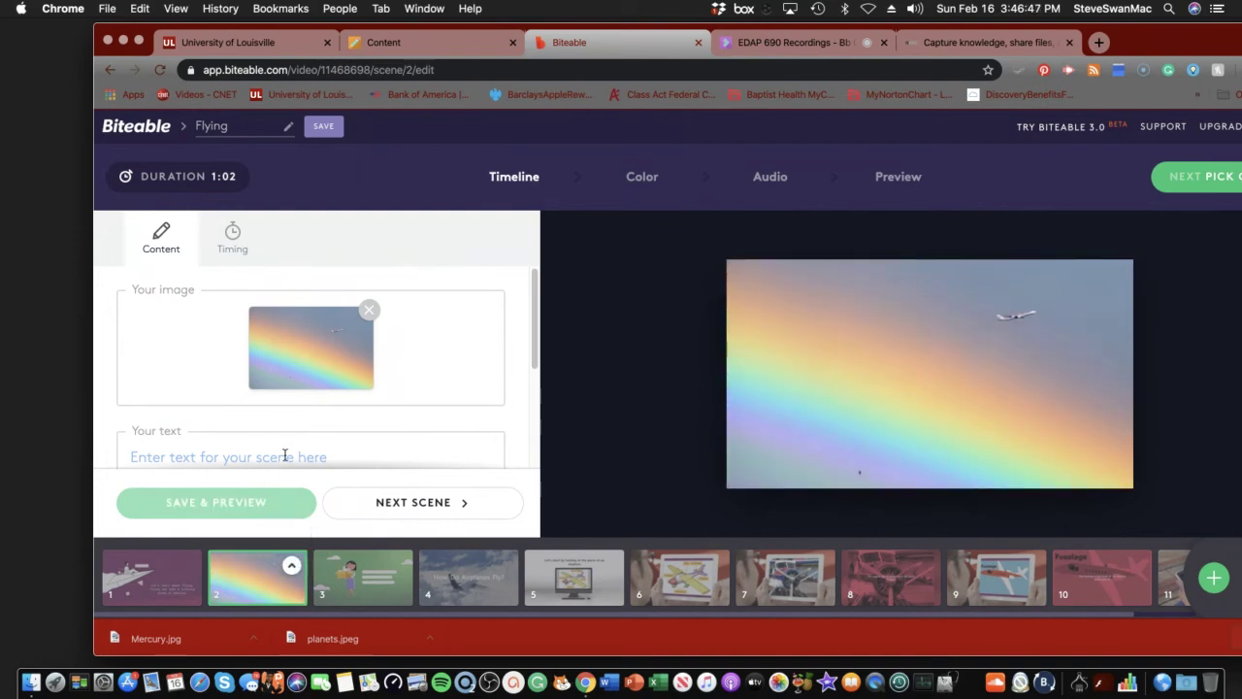
# Enter "Have you ever wondered how an airplane flies" as scene 2's text, then save and preview the scene.
pyautogui.scroll(-5, 284, 449)
pyautogui.scroll(5, 291, 450)
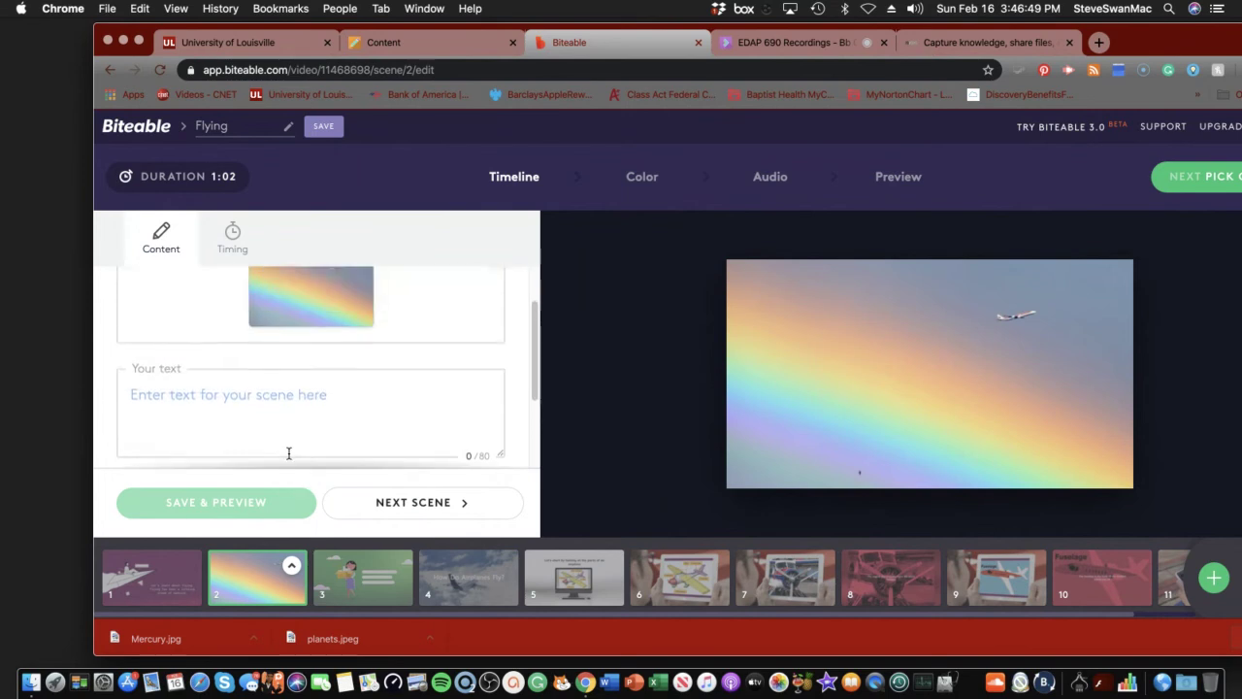
pyautogui.scroll(-2, 288, 453)
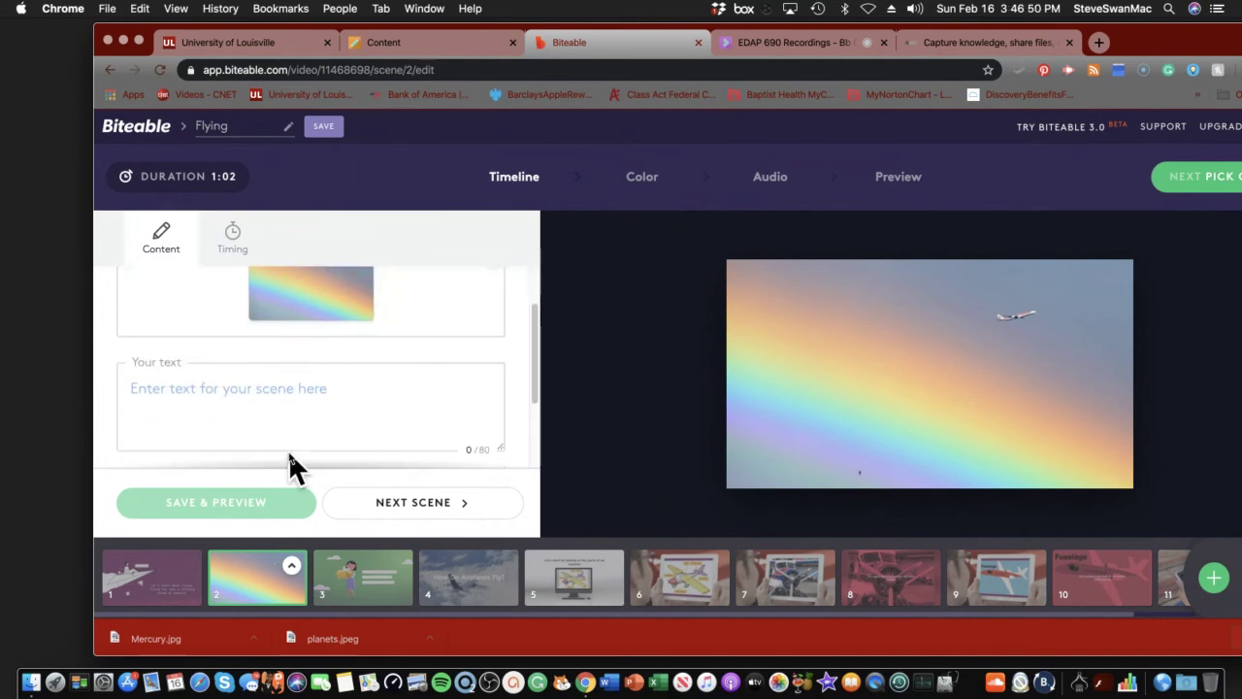
pyautogui.click(300, 392)
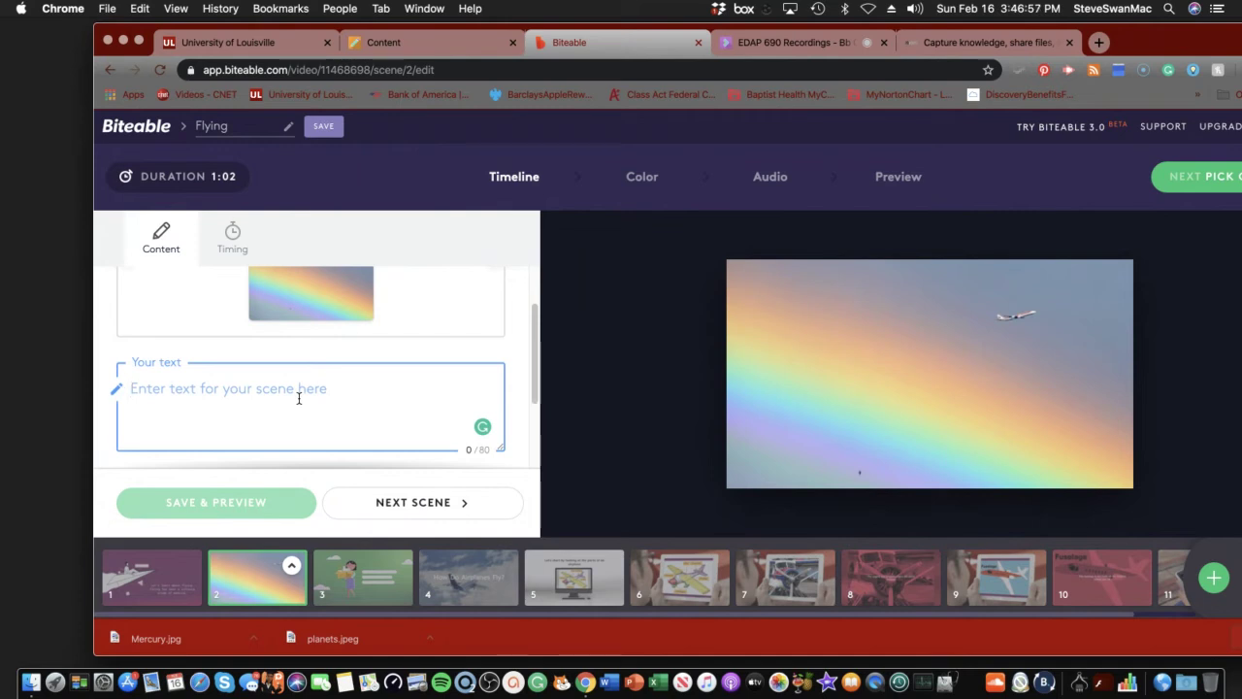
pyautogui.write('Hav')
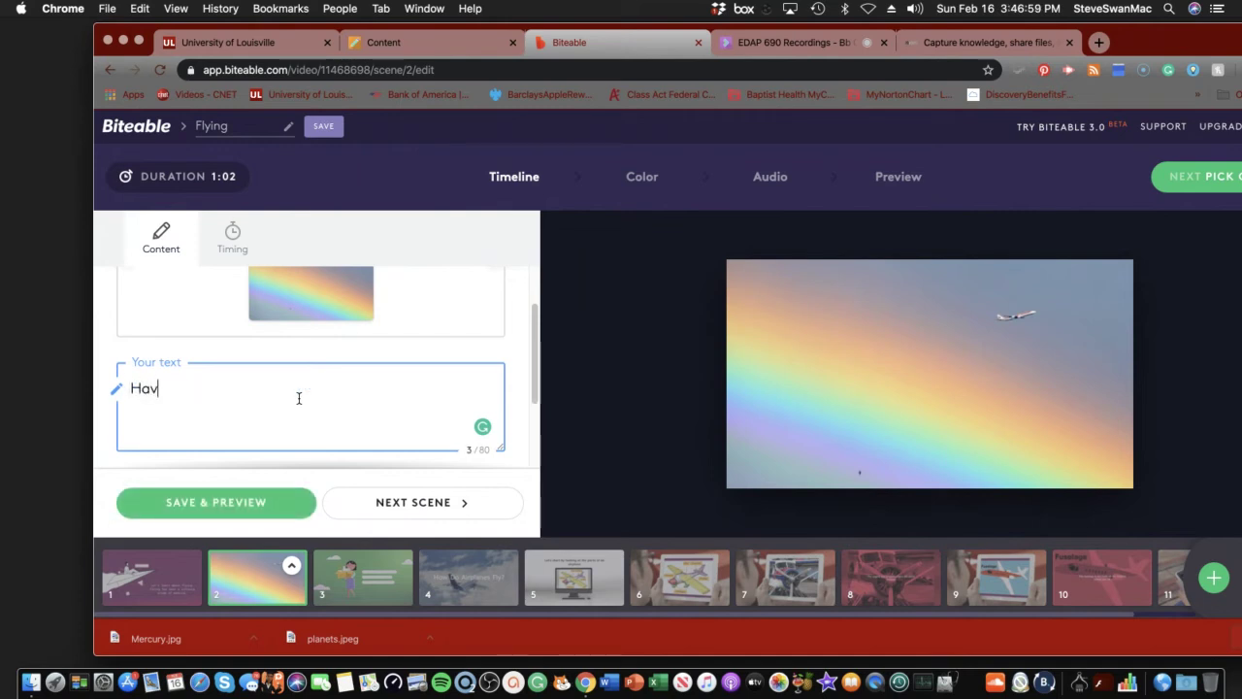
pyautogui.write('e you ever wondered')
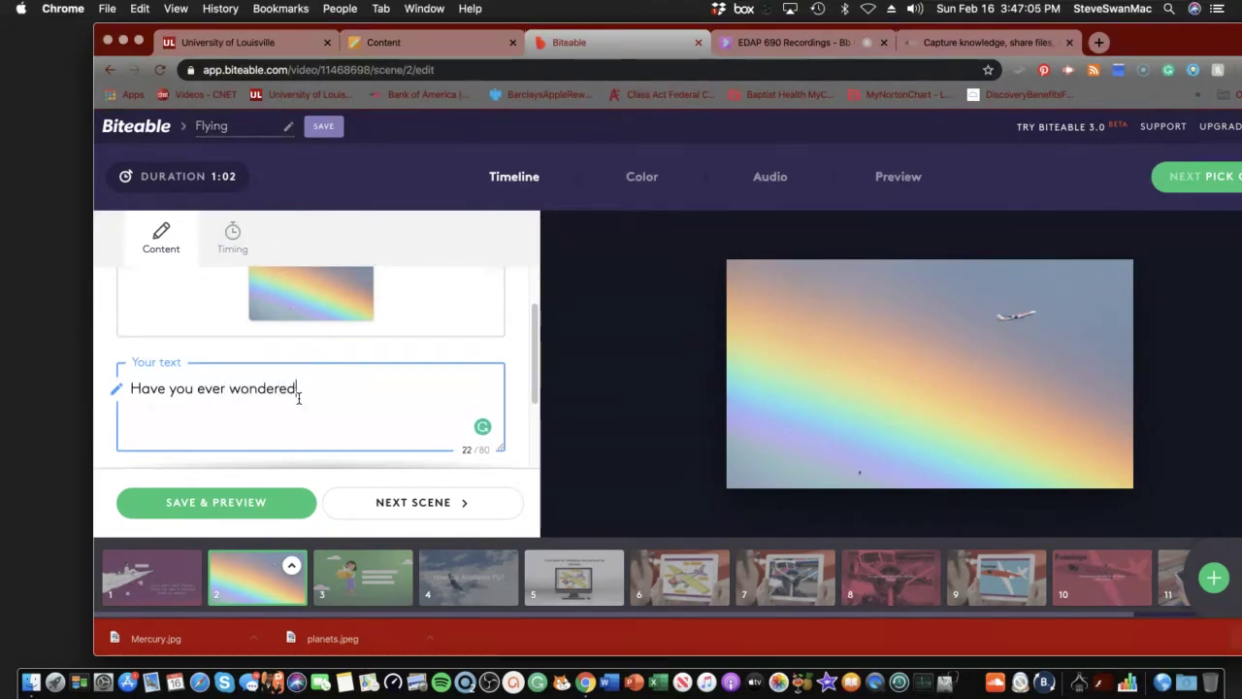
pyautogui.write('w an airplane flies')
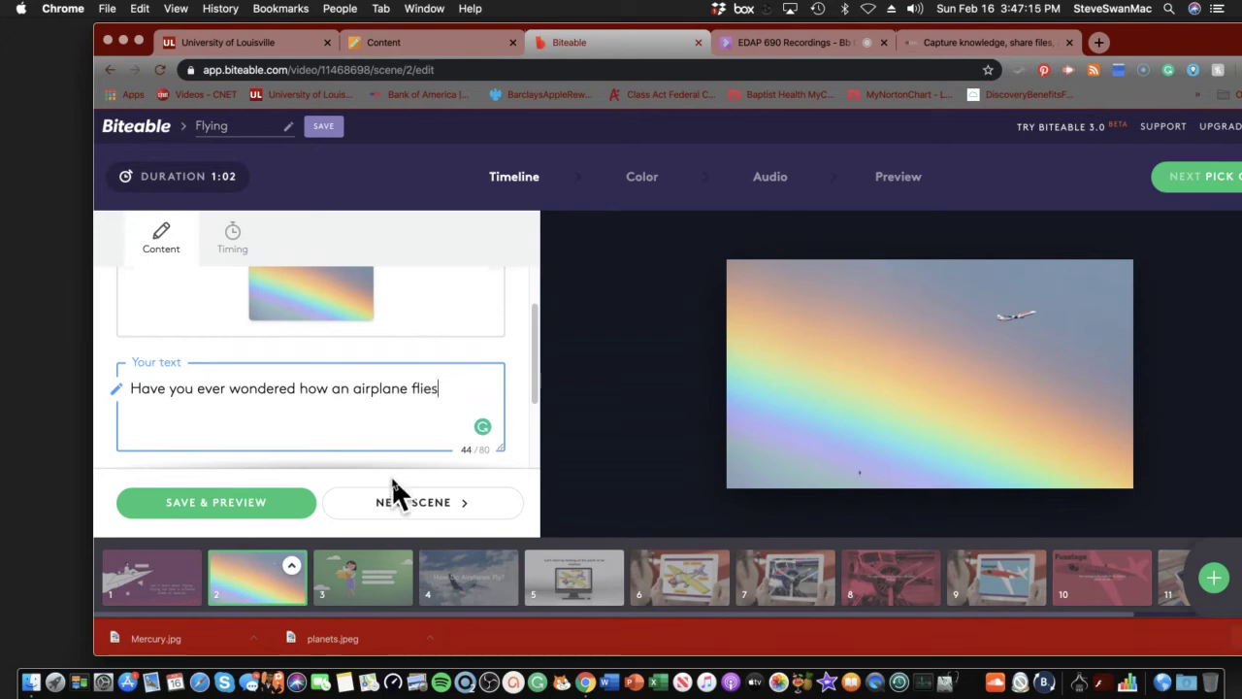
pyautogui.click(272, 506)
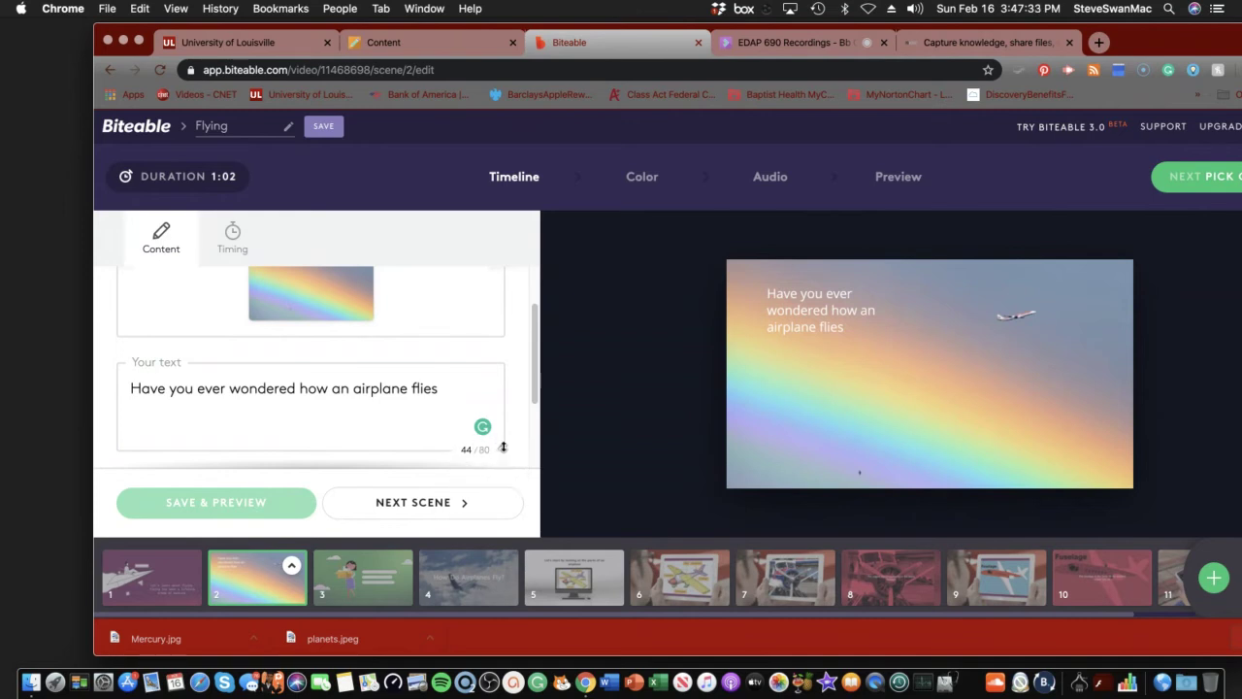
# Set the font of scene 2's text to Lato Bold.
pyautogui.moveTo(503, 448); pyautogui.dragTo(527, 466)
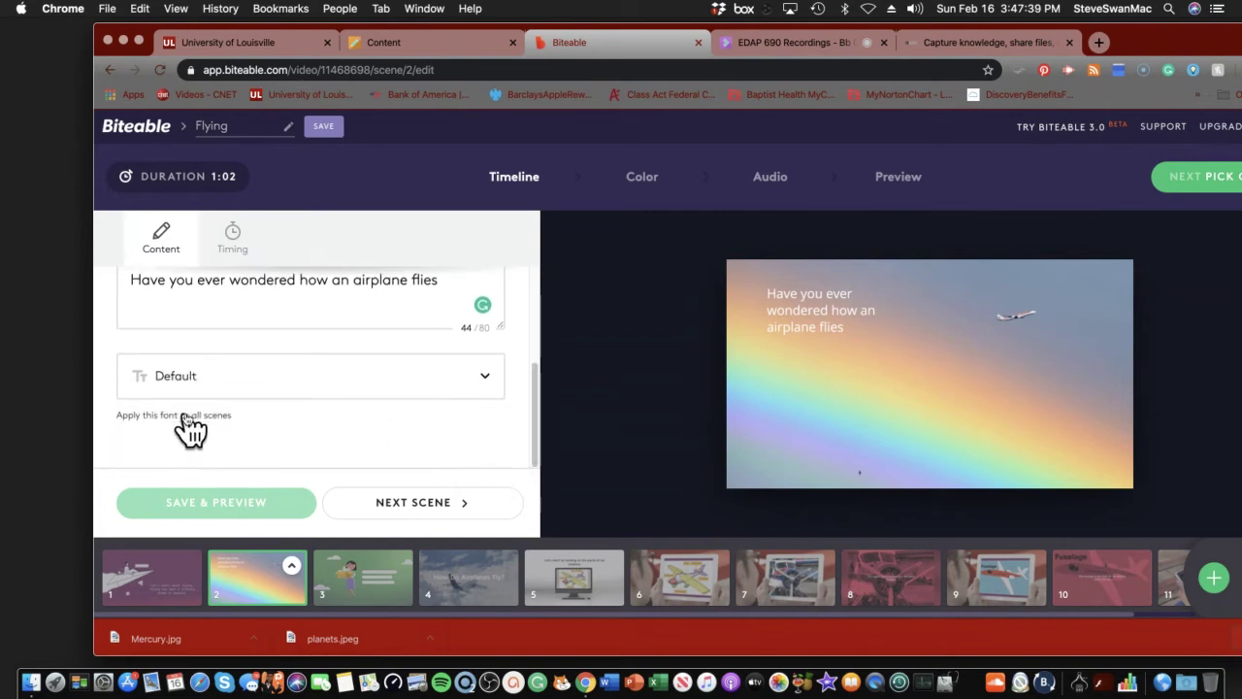
pyautogui.click(142, 375)
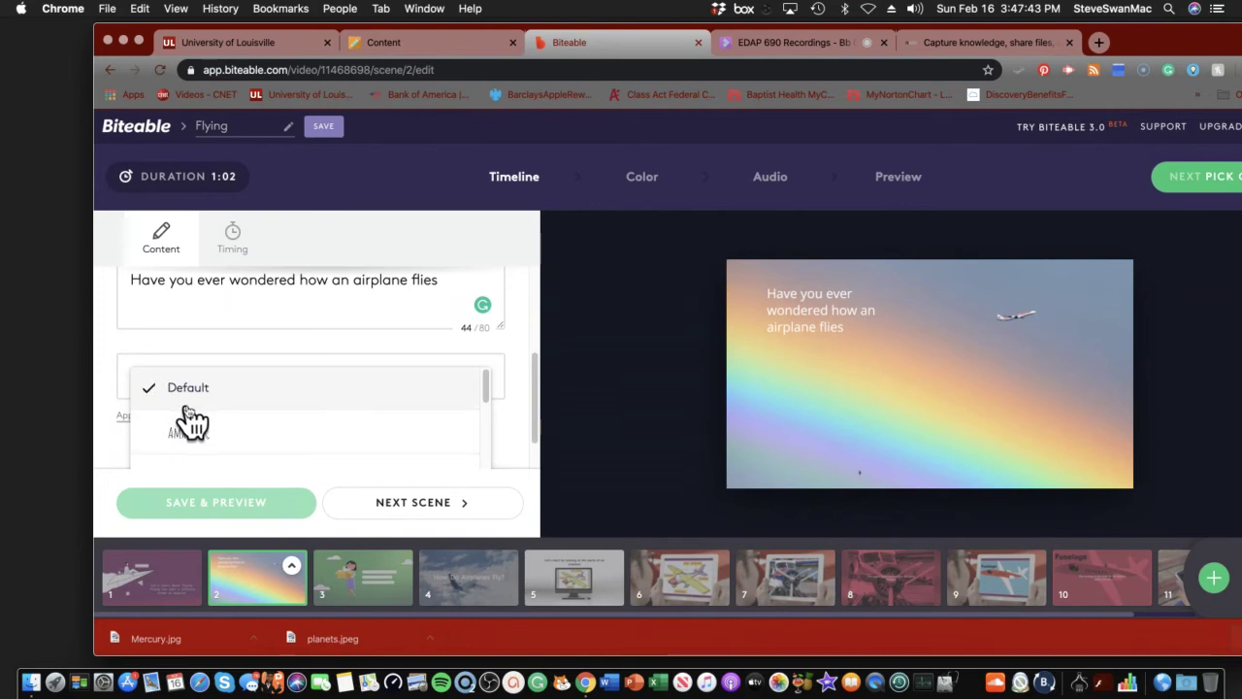
pyautogui.scroll(-2, 189, 412)
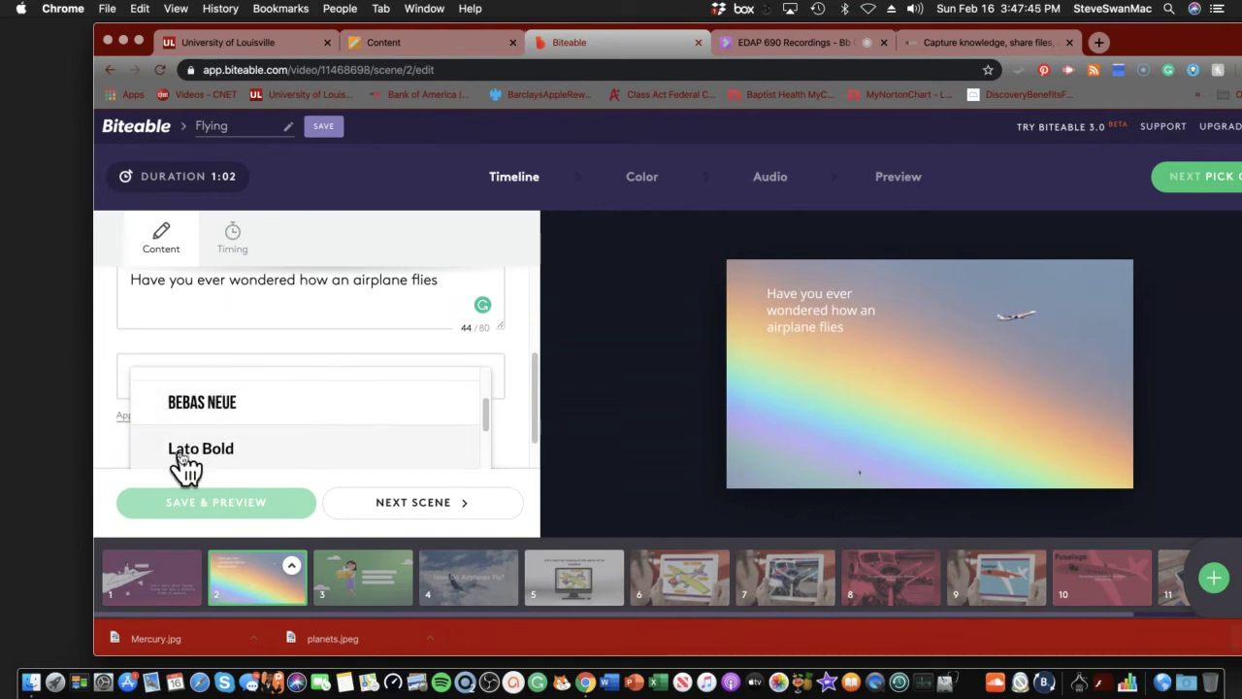
pyautogui.click(180, 448)
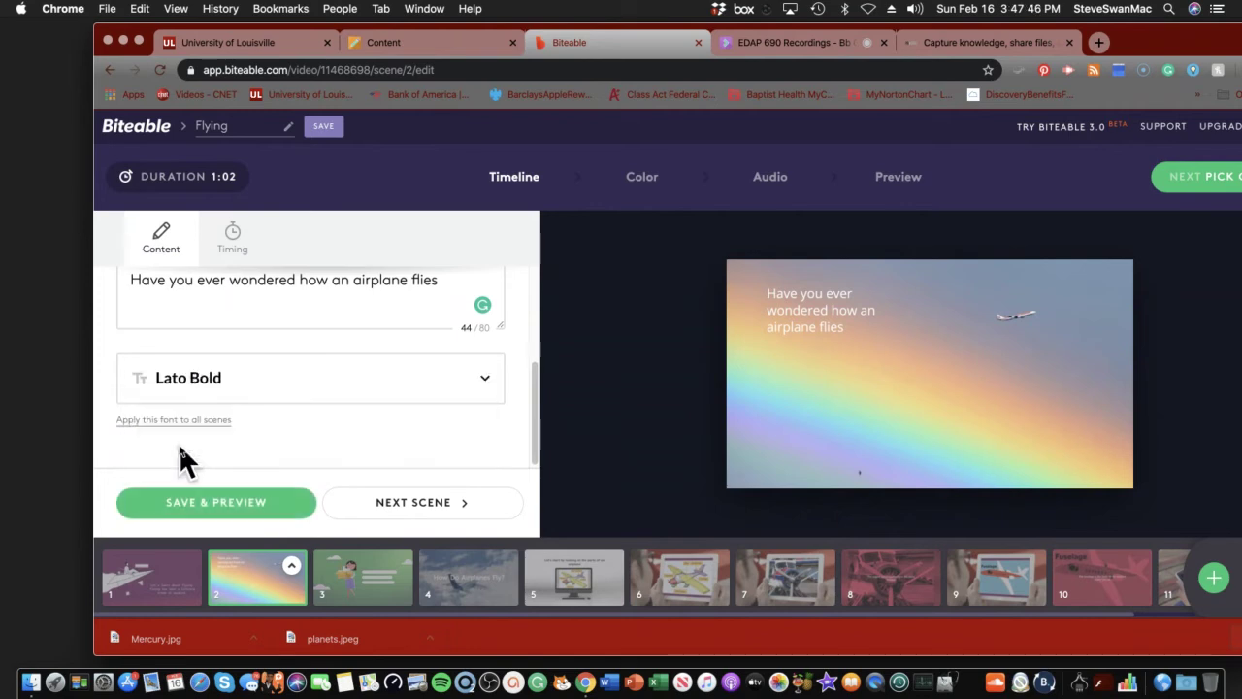
# Save and preview scene 2, then delete the green cartoon scene 3 and the rainbow airplane scene 2 from the timeline.
pyautogui.click(233, 509)
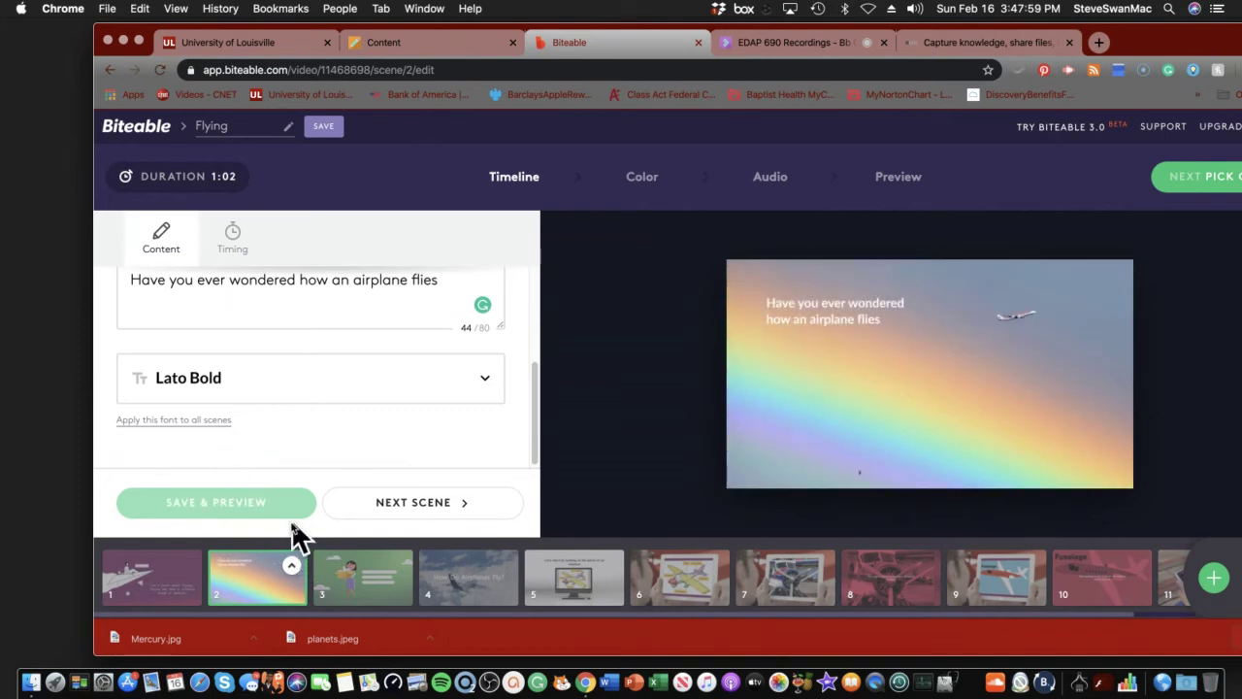
pyautogui.click(401, 572)
pyautogui.click(391, 515)
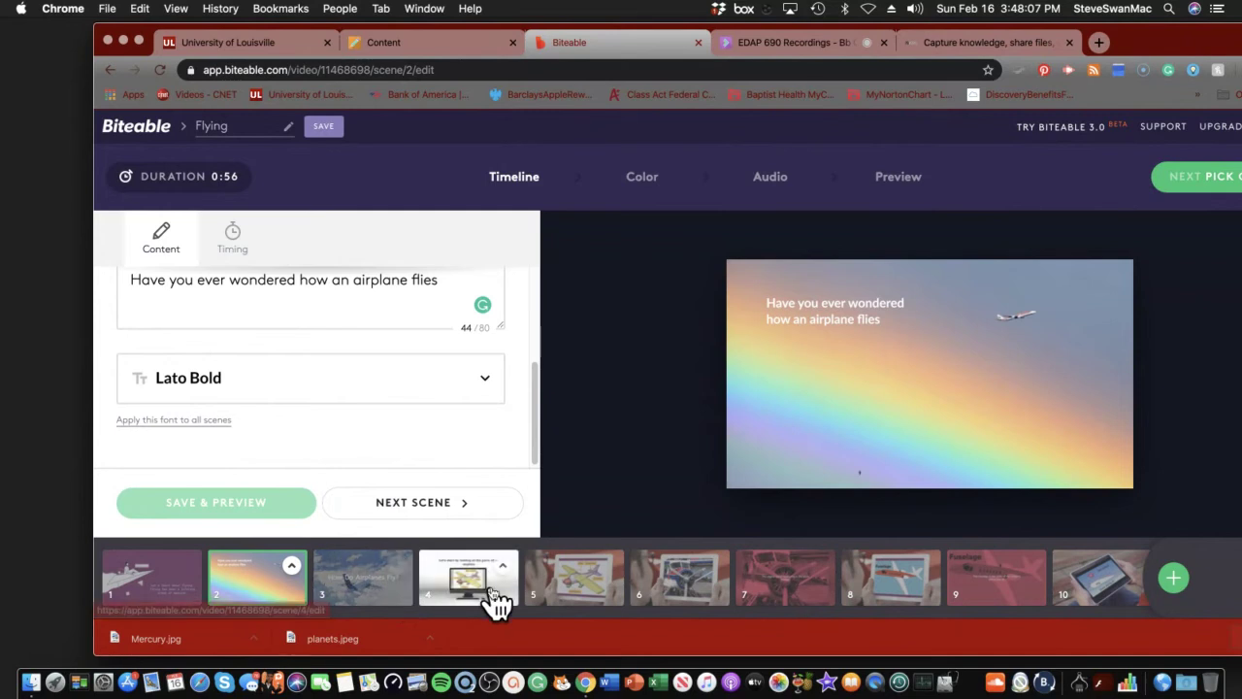
pyautogui.click(291, 572)
pyautogui.click(280, 511)
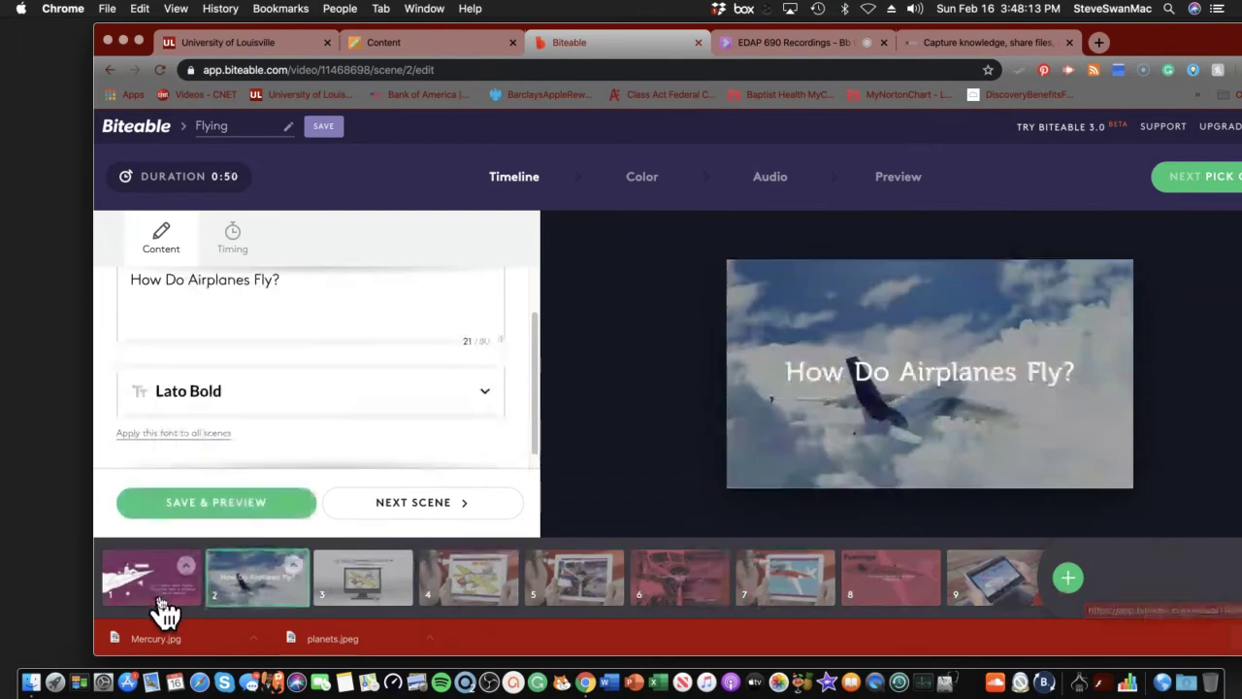
# Review scenes 1 to 7 of the Flying video one after another.
pyautogui.click(152, 587)
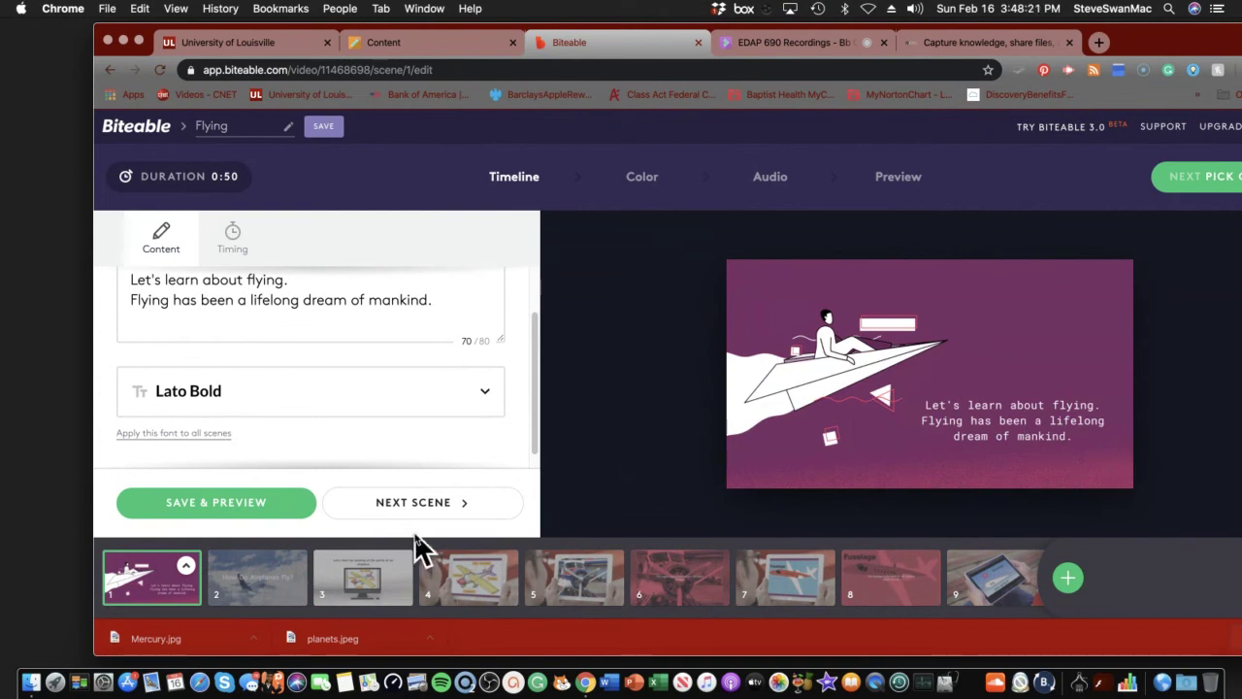
pyautogui.click(276, 591)
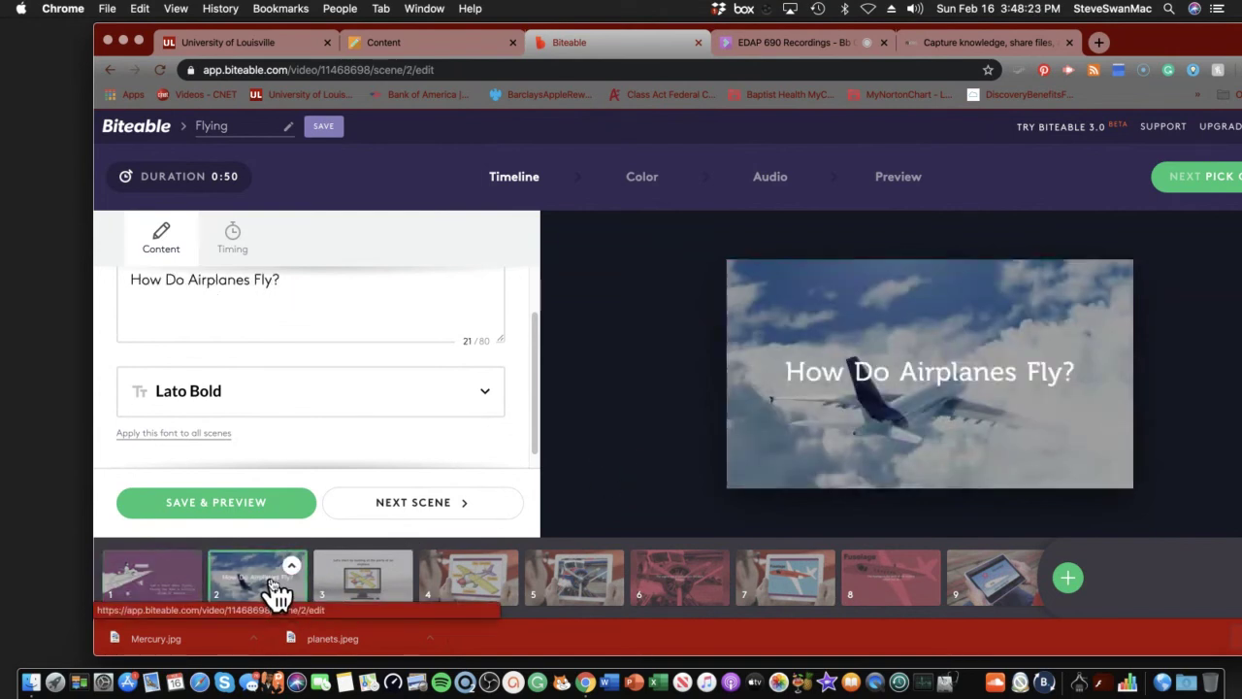
pyautogui.click(343, 593)
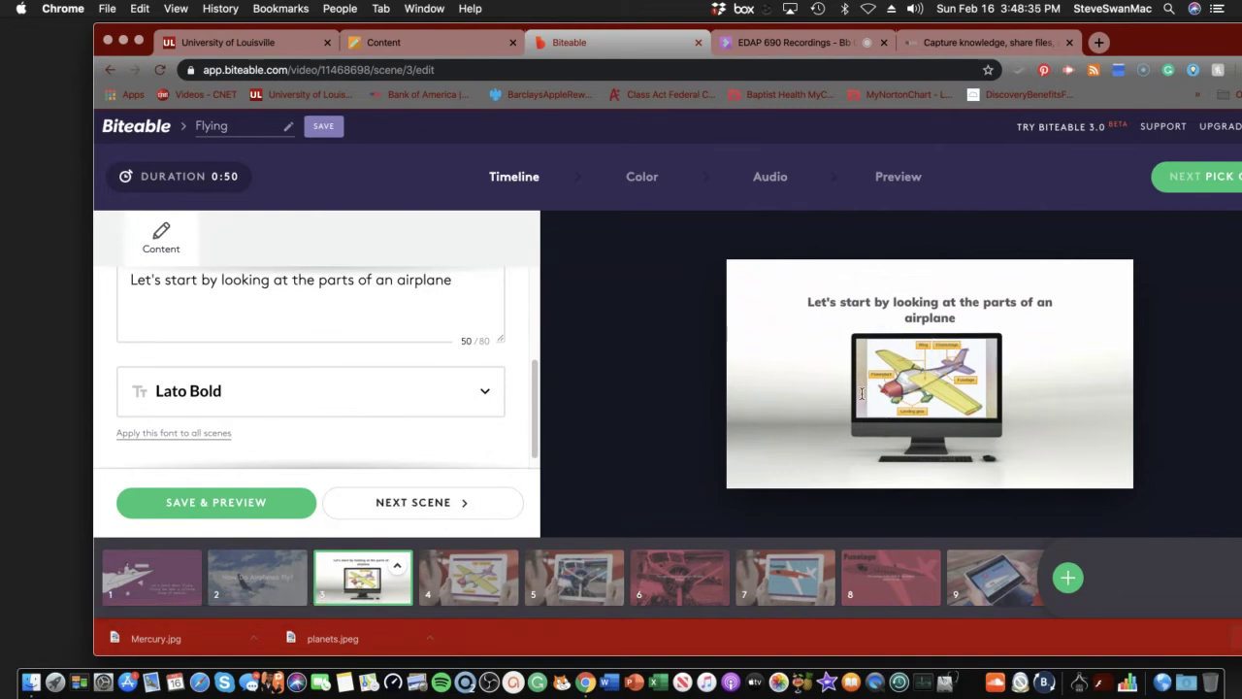
pyautogui.click(485, 577)
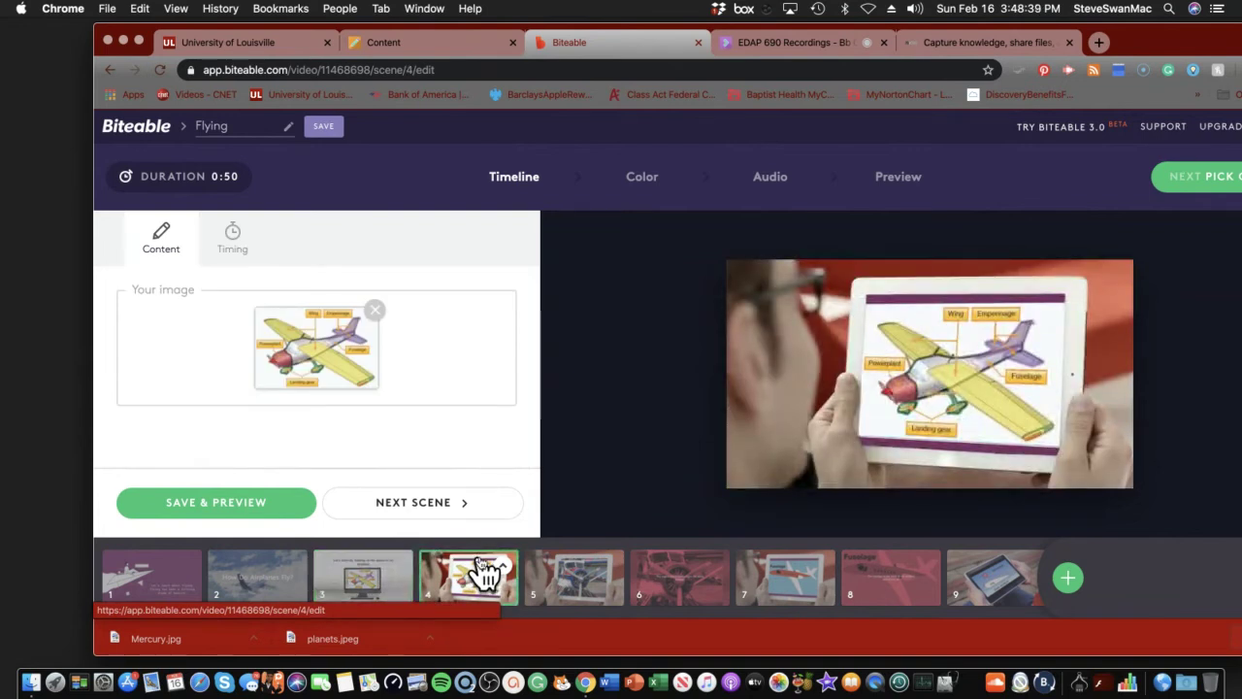
pyautogui.click(559, 589)
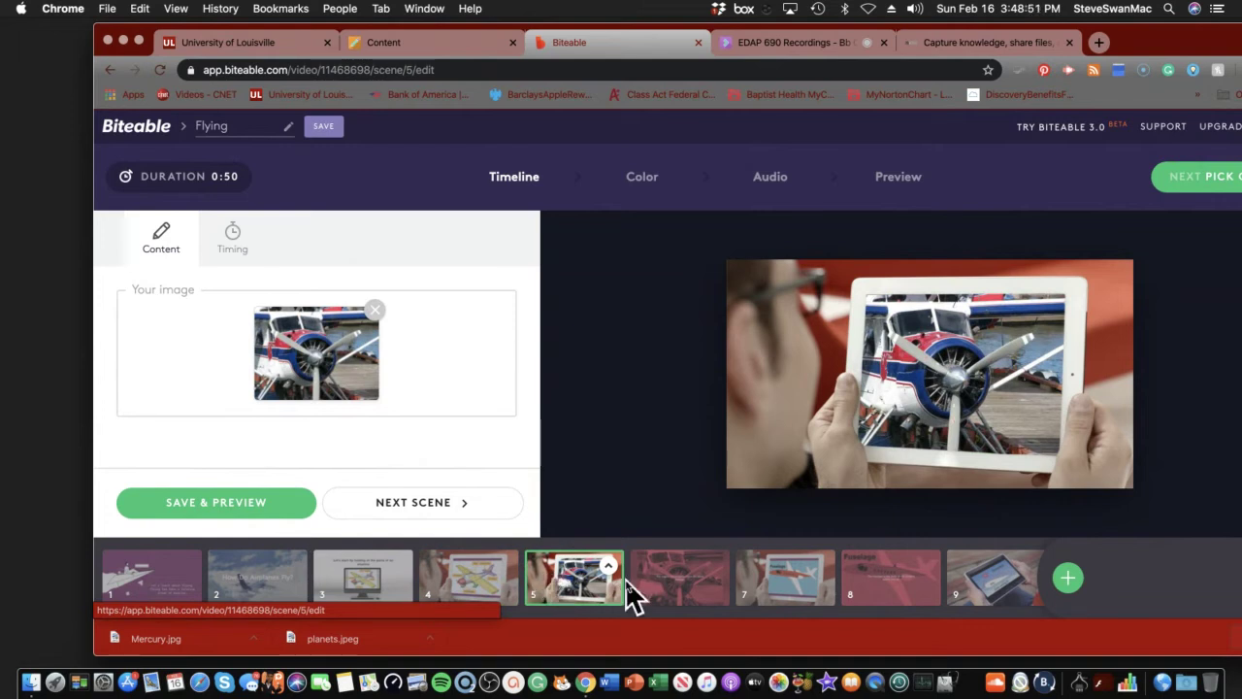
pyautogui.click(668, 588)
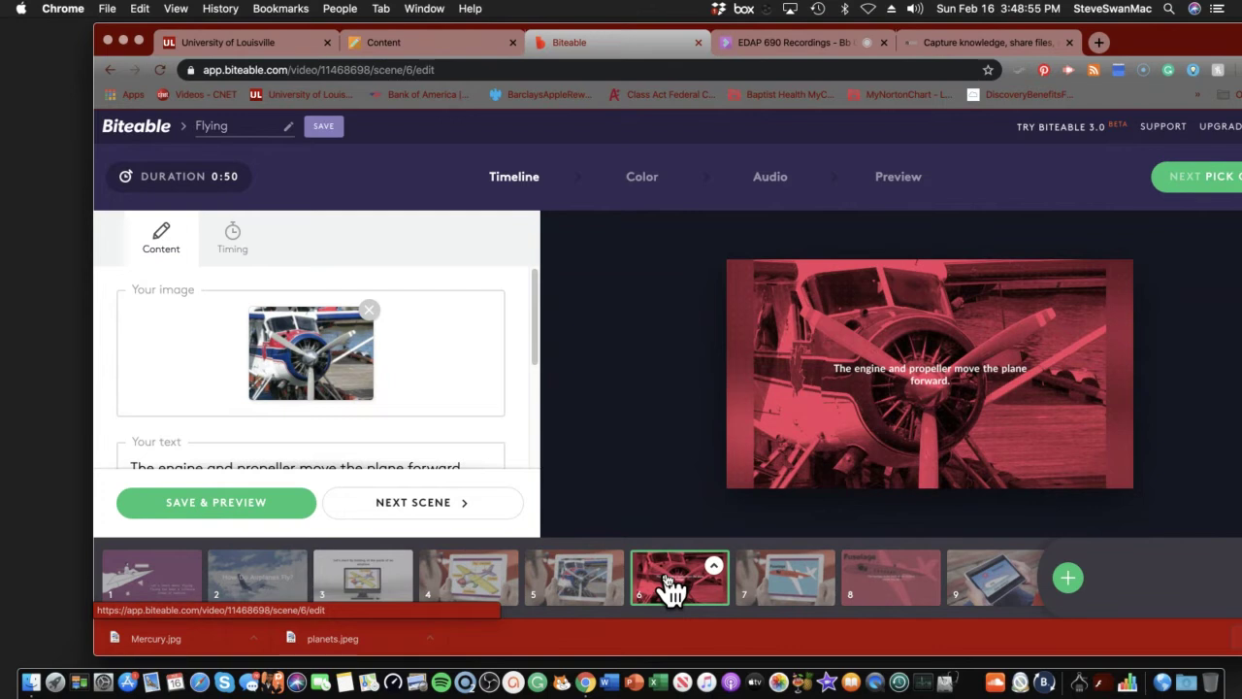
pyautogui.click(796, 583)
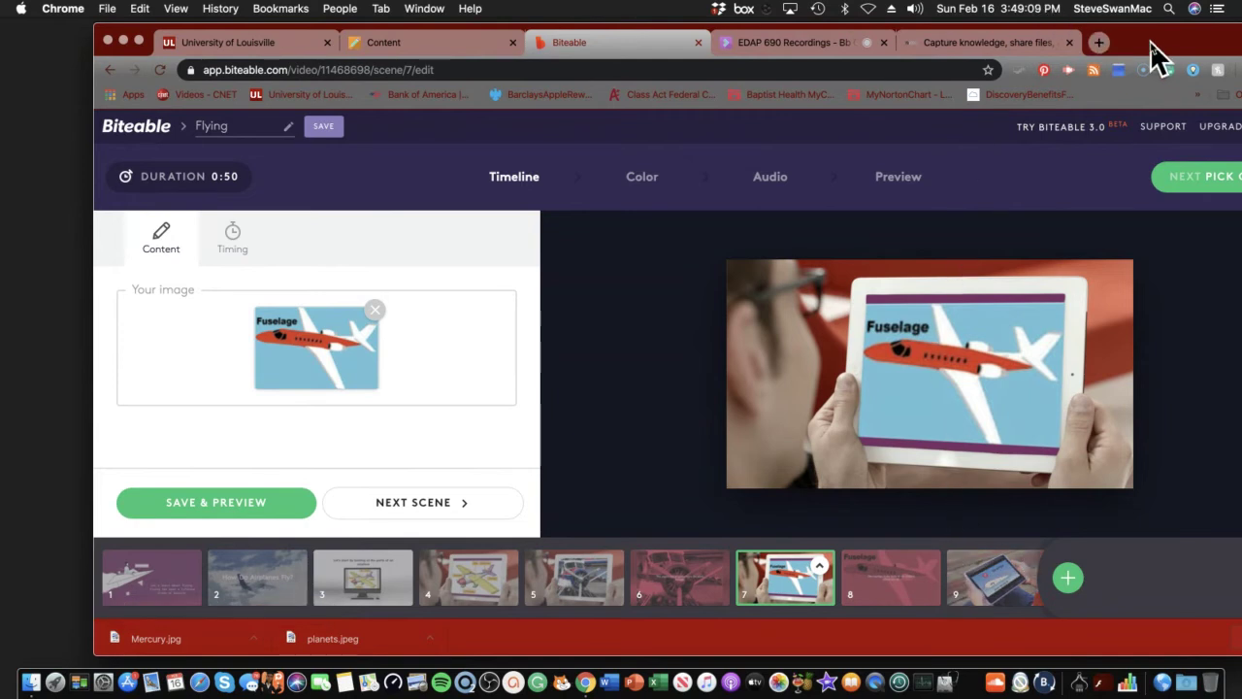
# Bring up the list of audio tracks for the video and listen to a sample of "Ambient - Traveler".
pyautogui.moveTo(1160, 43); pyautogui.dragTo(1072, 34)
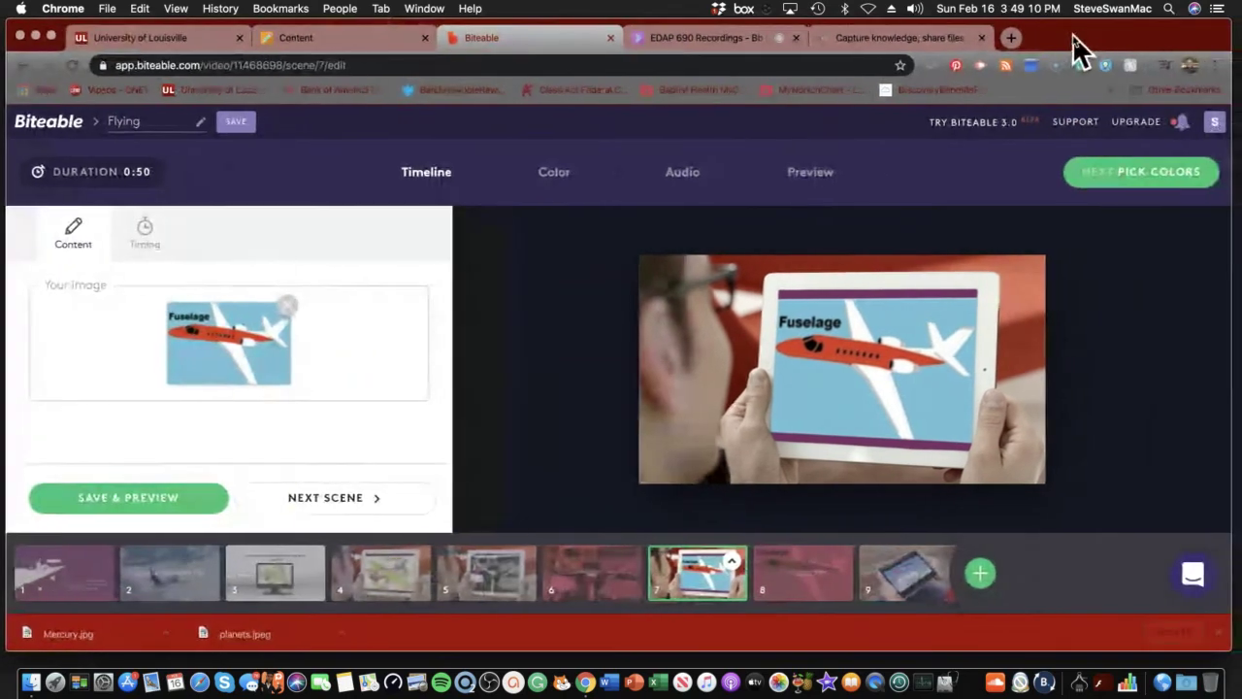
pyautogui.click(676, 177)
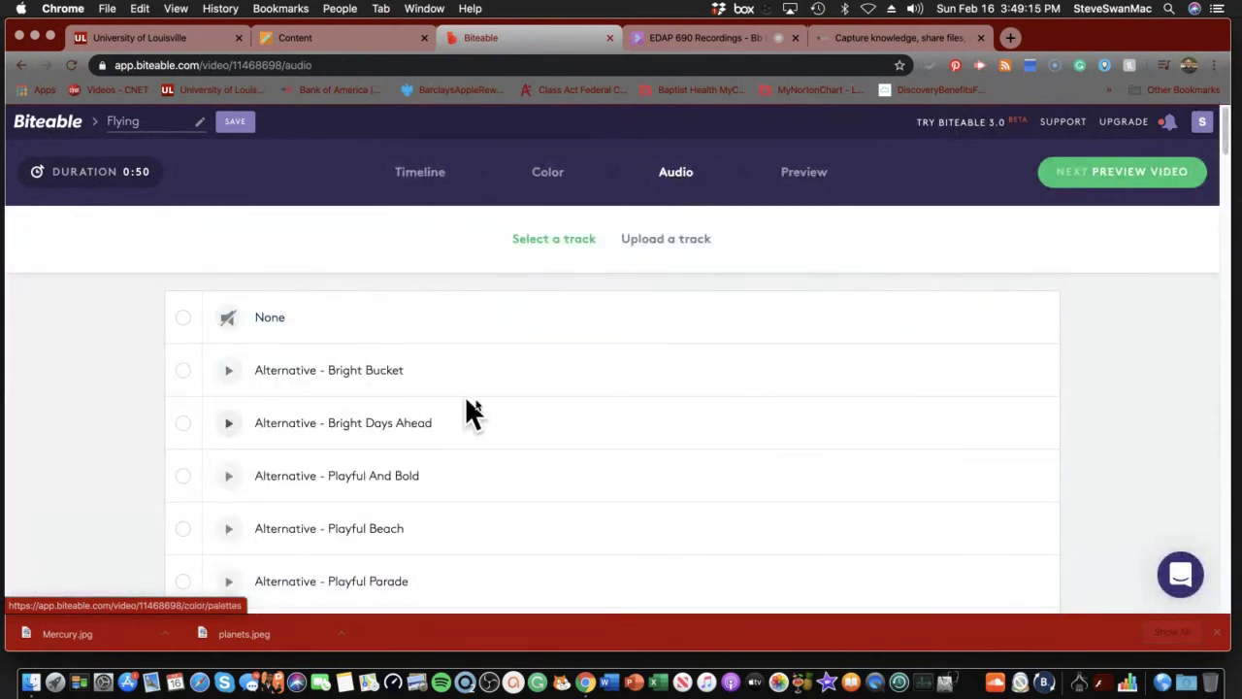
pyautogui.scroll(-3, 316, 447)
pyautogui.scroll(-3, 317, 449)
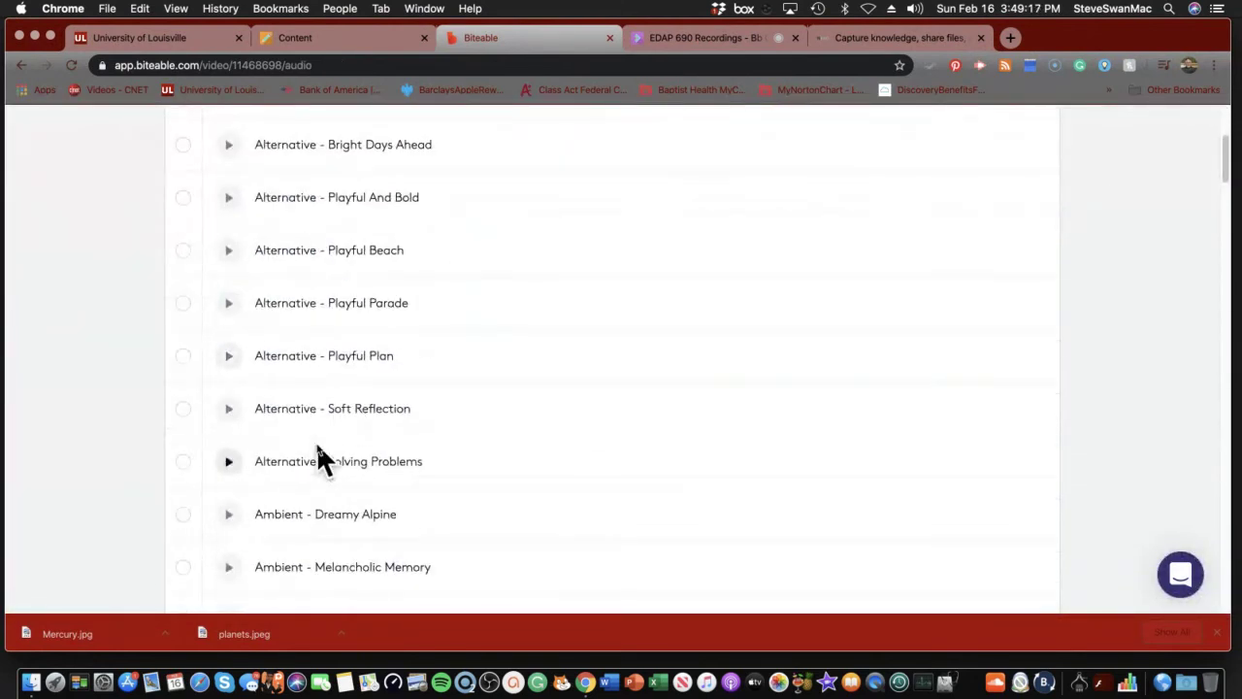
pyautogui.scroll(-1, 346, 466)
pyautogui.scroll(-3, 399, 475)
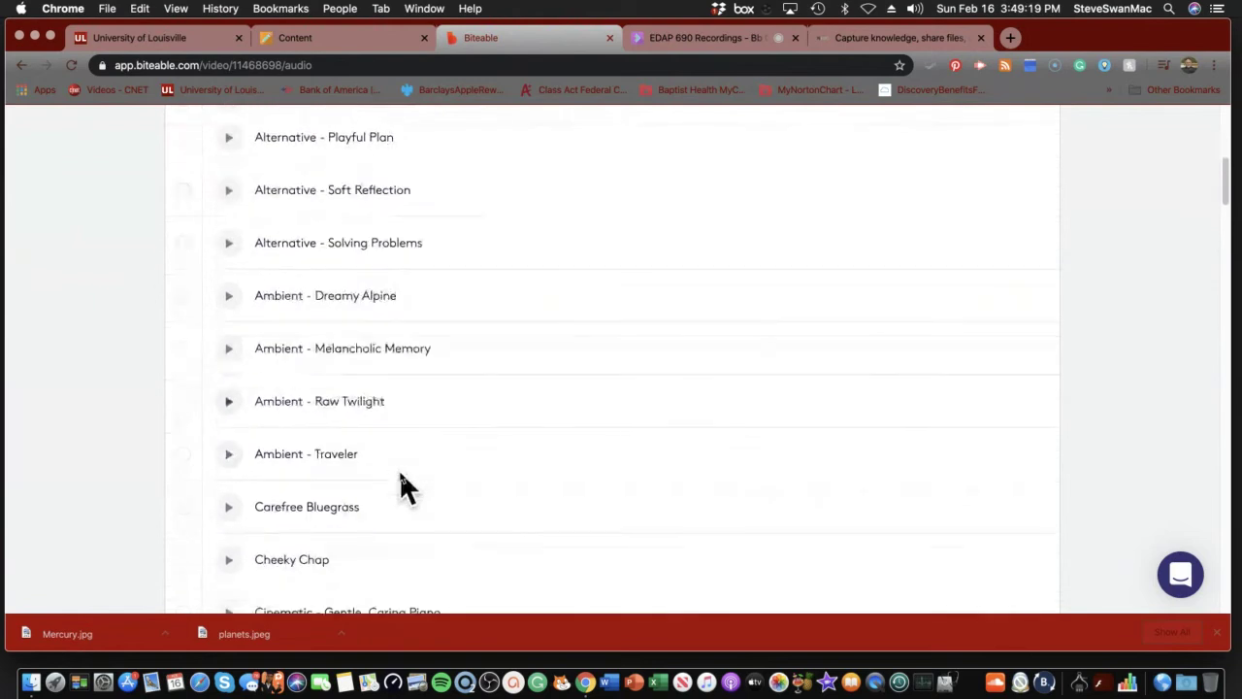
pyautogui.scroll(-1, 400, 474)
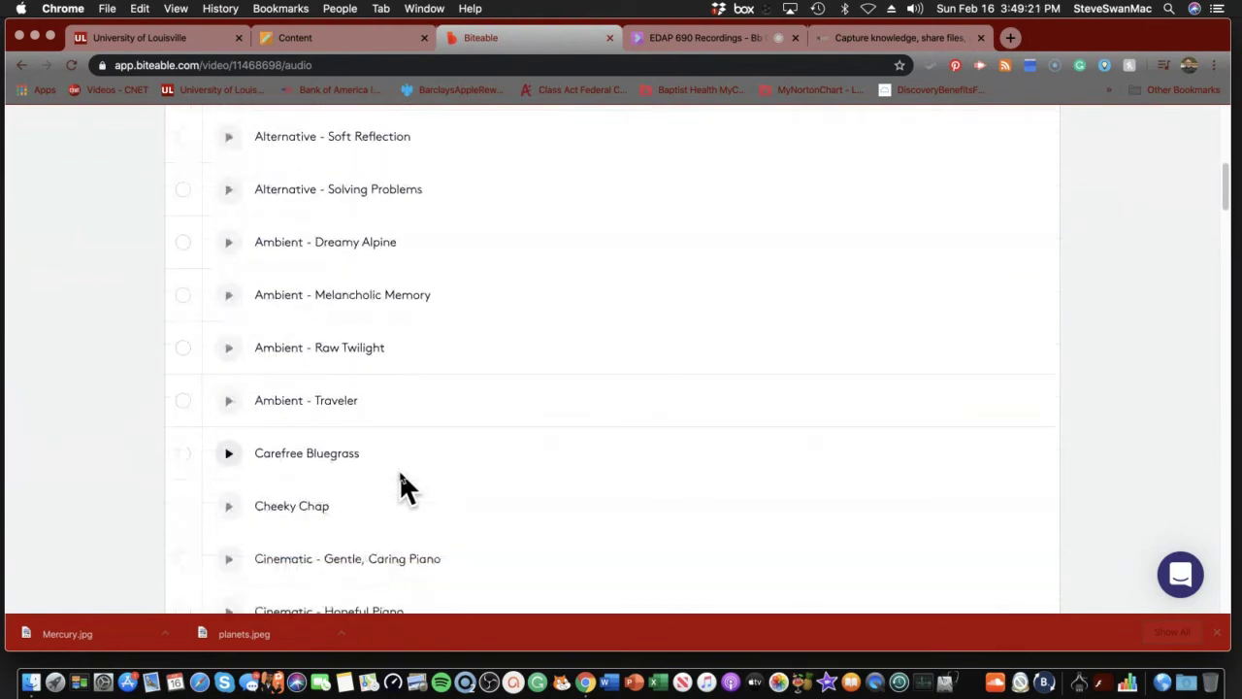
pyautogui.click(230, 401)
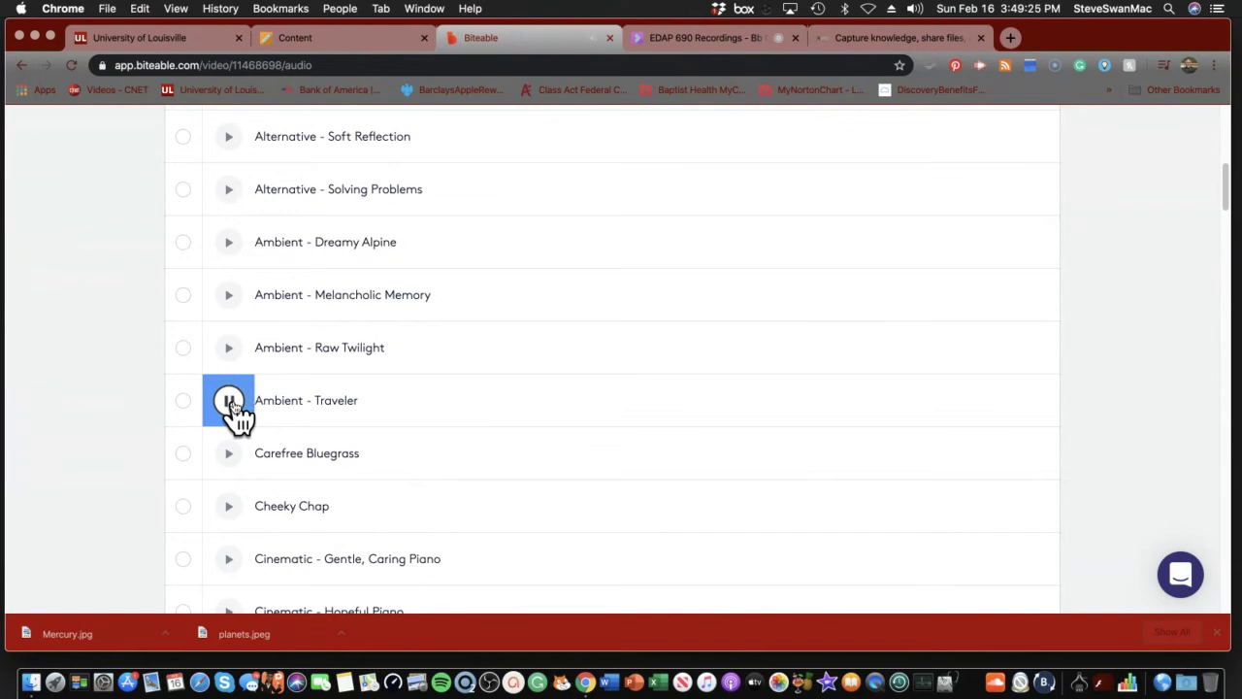
pyautogui.click(236, 408)
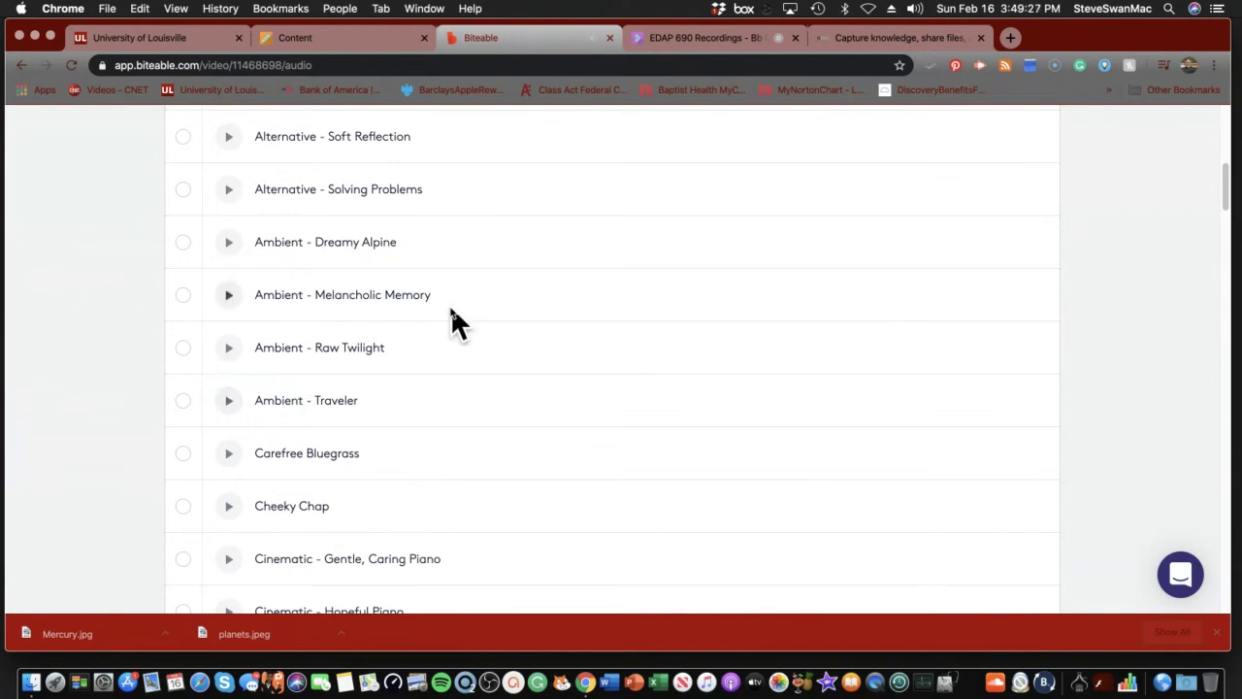
# Lower the computer's sound volume and play a short sample of "Ambient - Traveler" again.
pyautogui.click(914, 10)
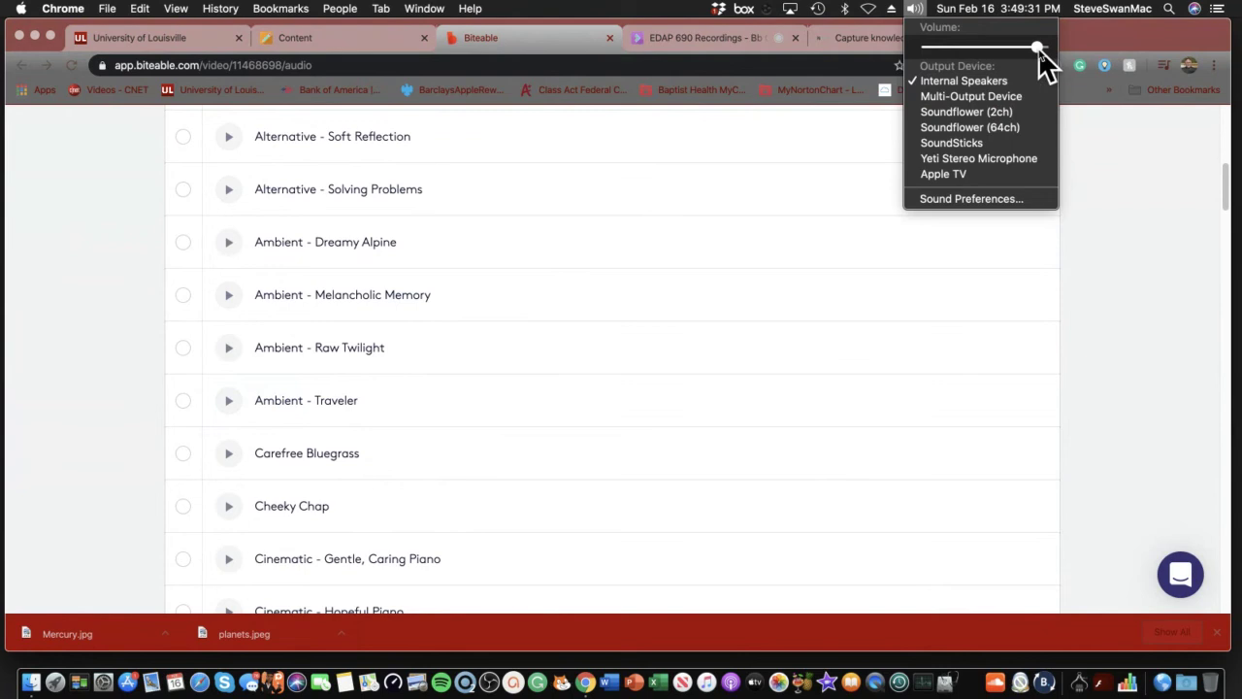
pyautogui.moveTo(1039, 48); pyautogui.dragTo(990, 49)
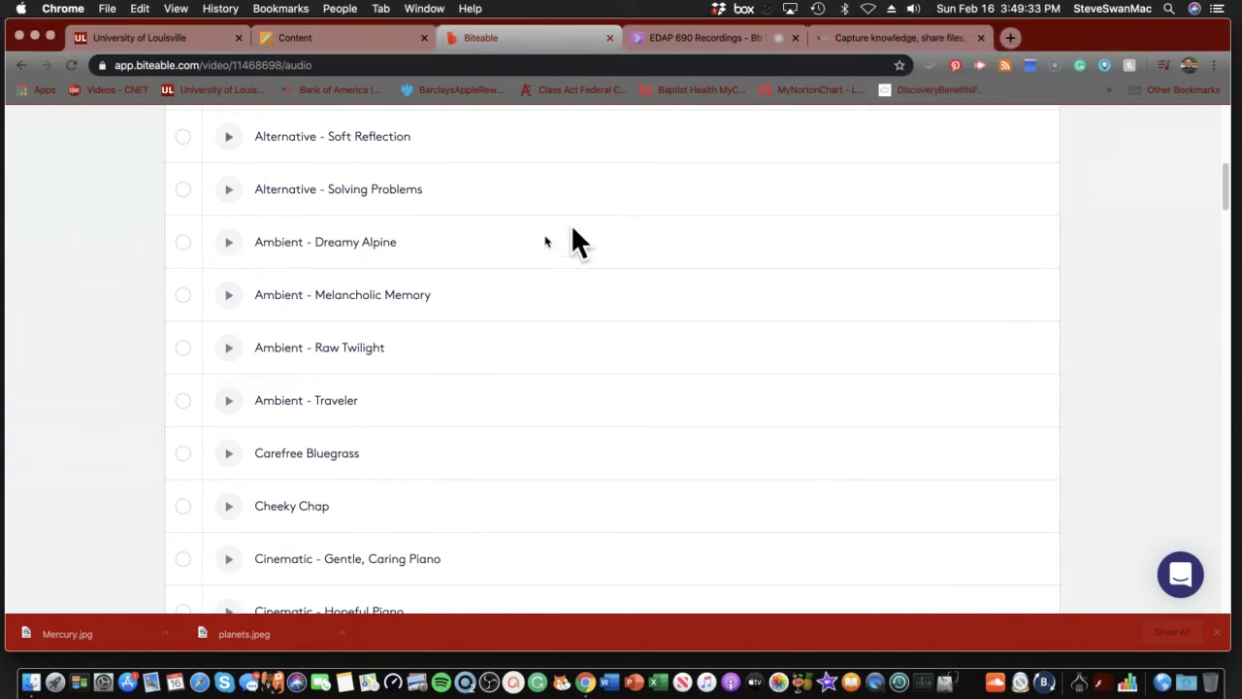
pyautogui.click(231, 402)
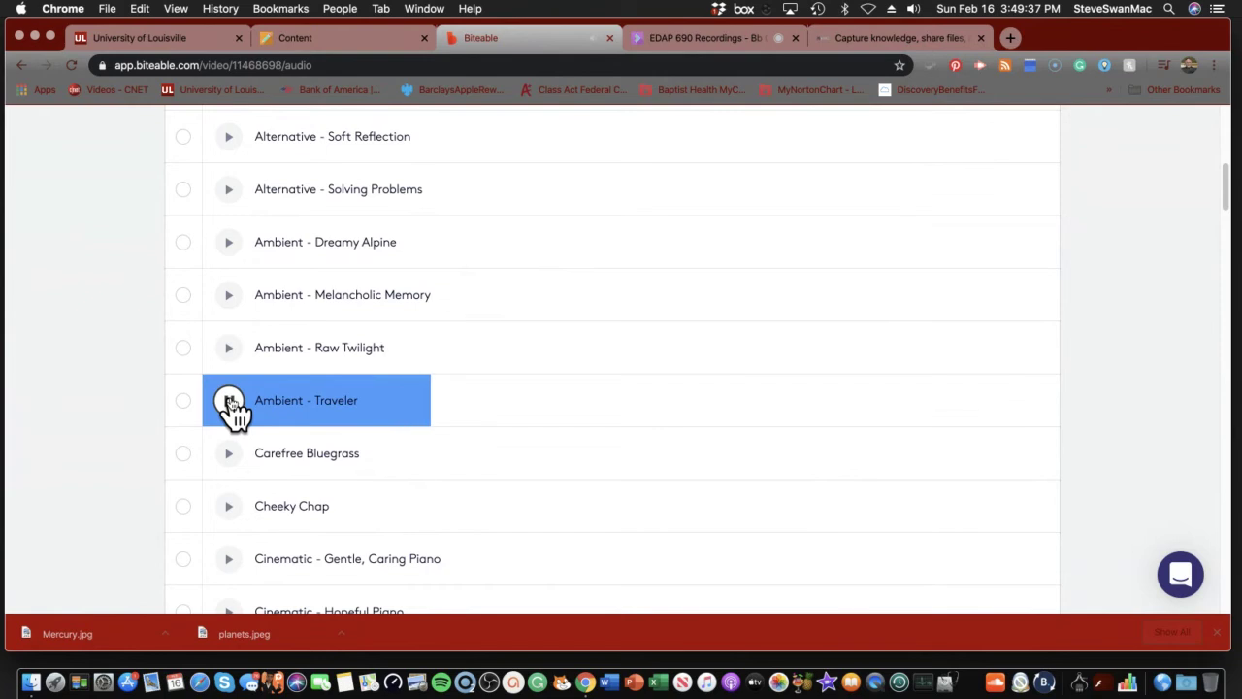
pyautogui.click(231, 402)
# Browse the electronic tracks further down the list and listen to "Electronic - Racing Streams".
pyautogui.scroll(-5, 254, 425)
pyautogui.scroll(-4, 257, 426)
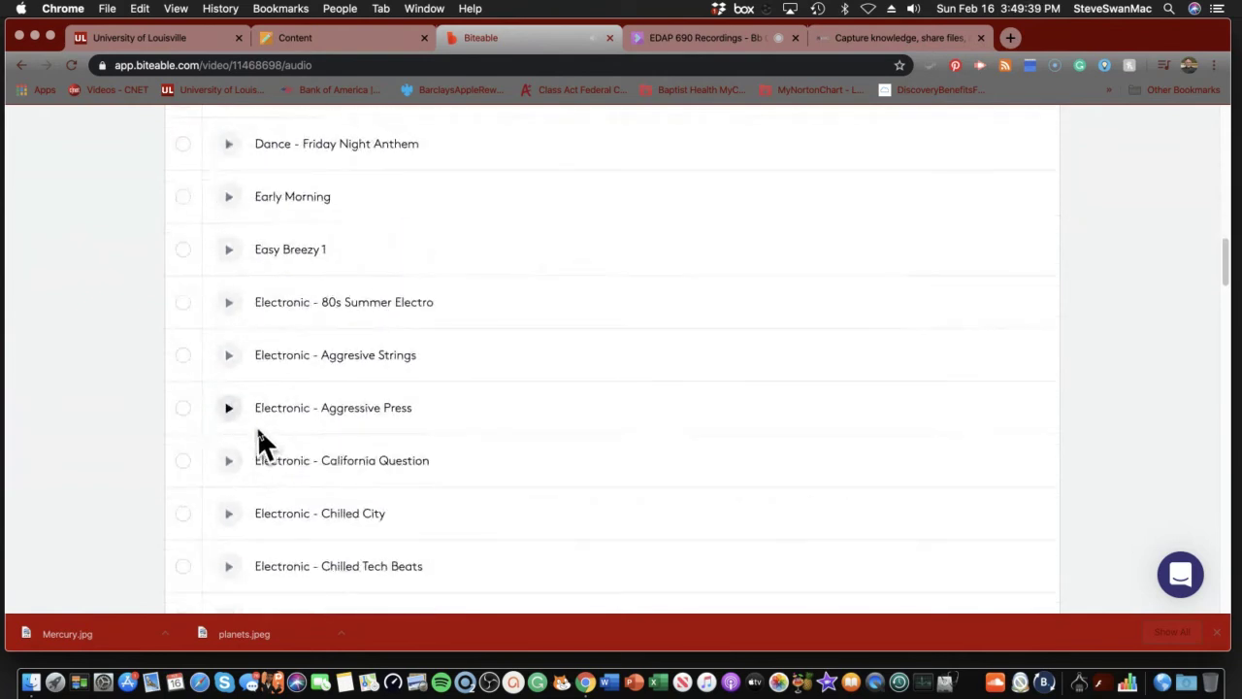
pyautogui.scroll(-3, 261, 437)
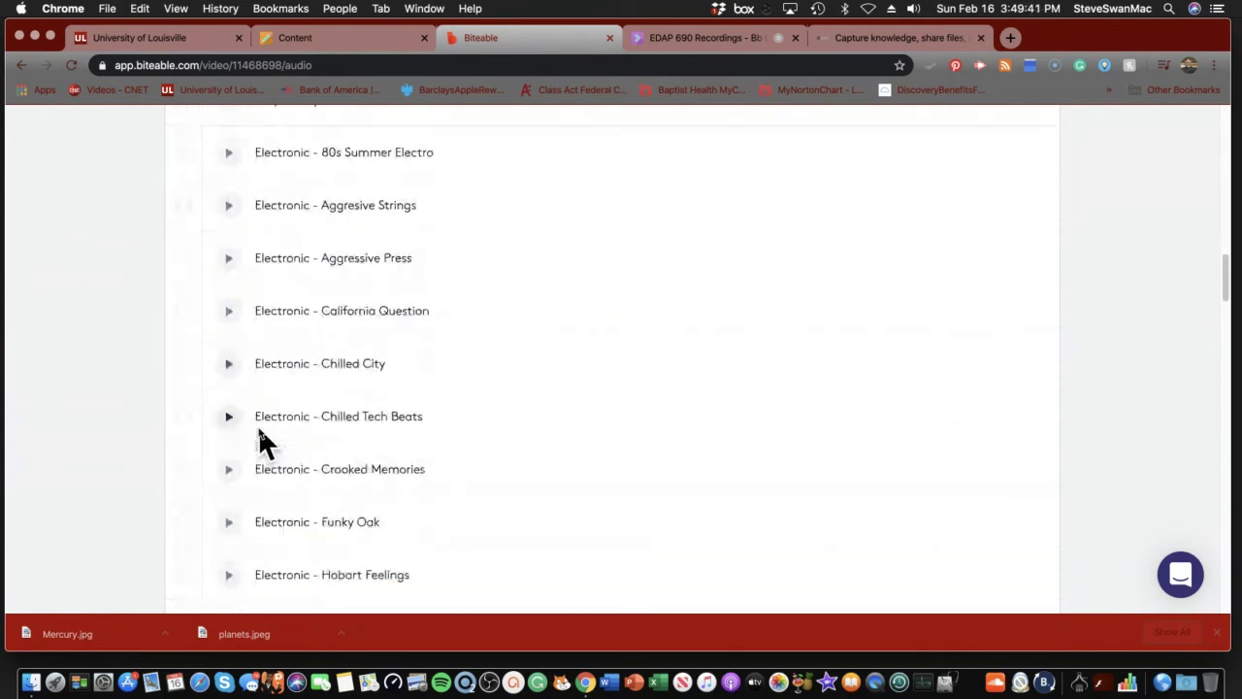
pyautogui.scroll(-4, 258, 425)
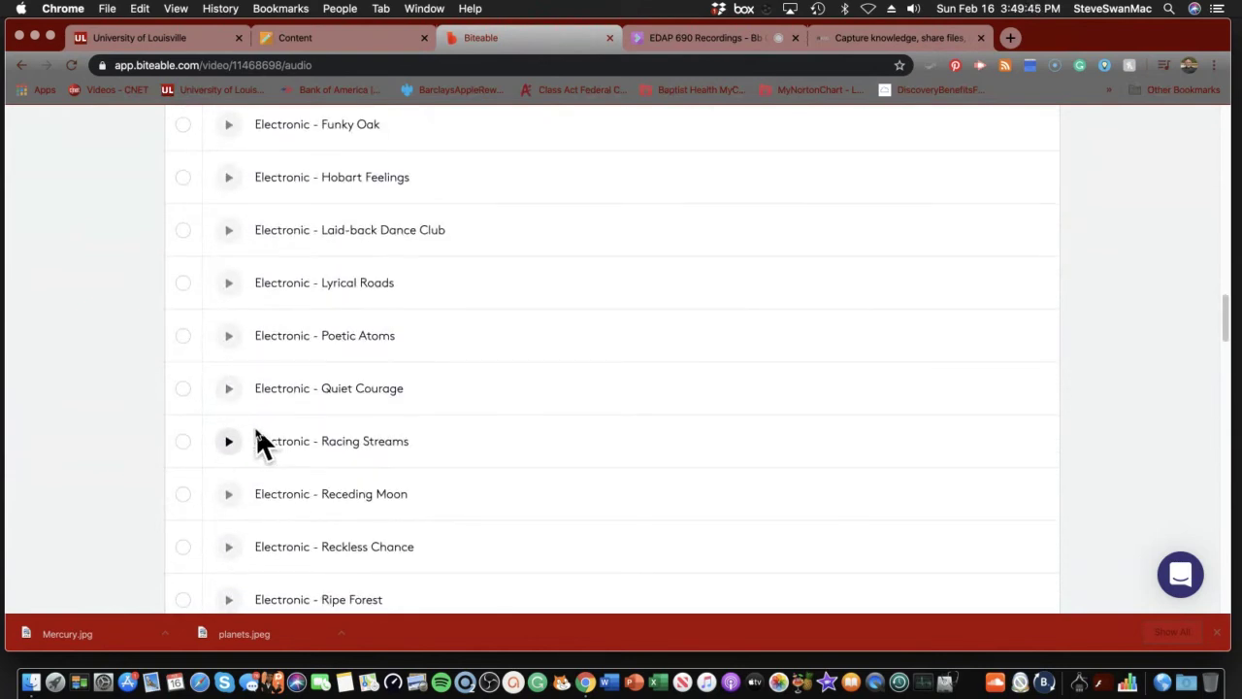
pyautogui.click(229, 443)
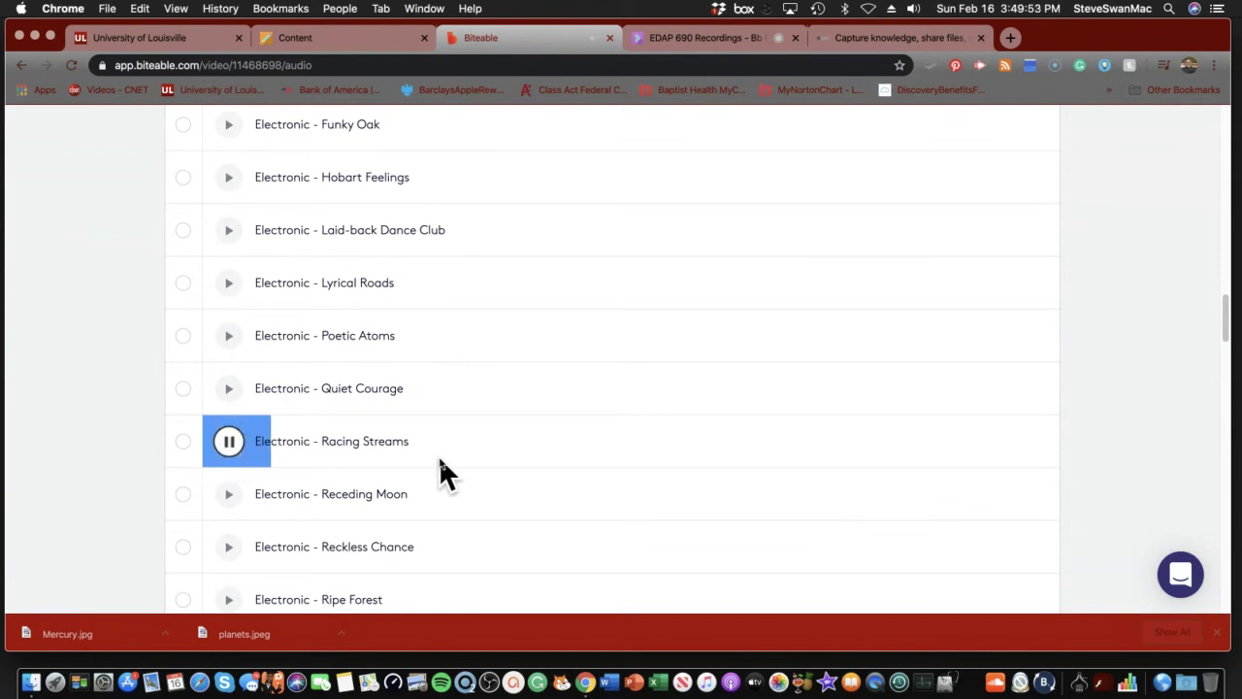
# Go to the video preview without choosing a track and look over the download section below the video.
pyautogui.scroll(10, 440, 454)
pyautogui.scroll(10, 438, 450)
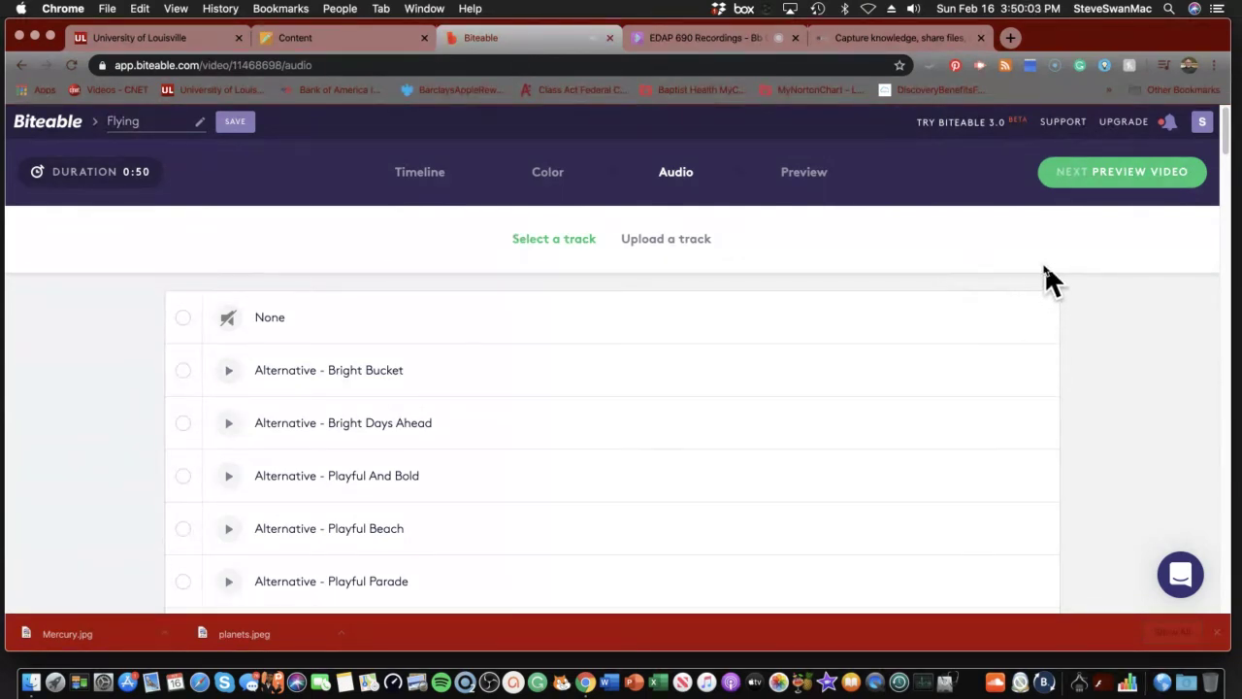
pyautogui.click(1105, 179)
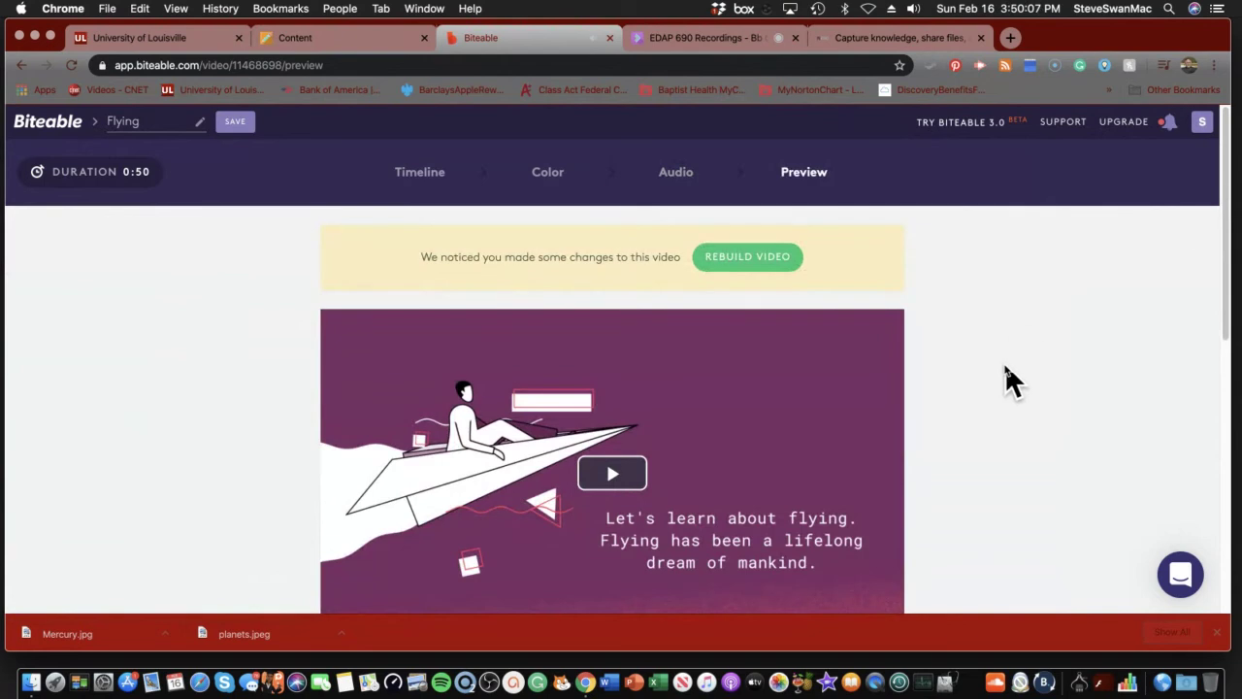
pyautogui.scroll(-2, 1005, 364)
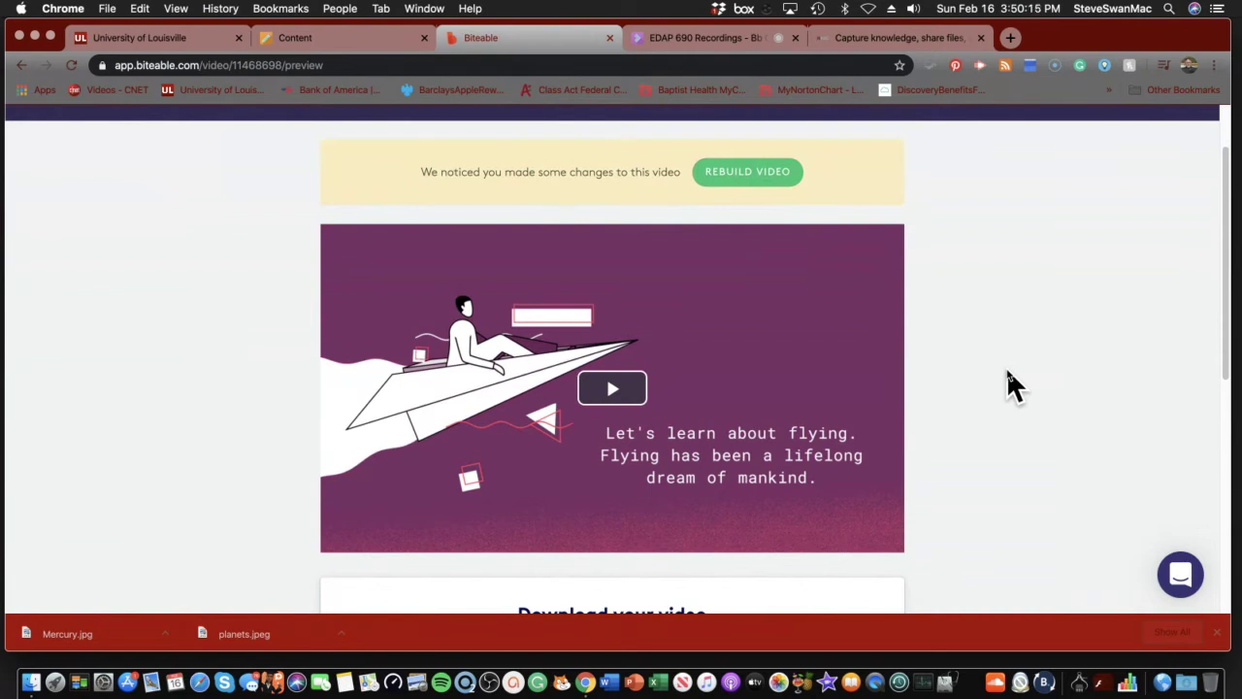
pyautogui.scroll(-3, 991, 384)
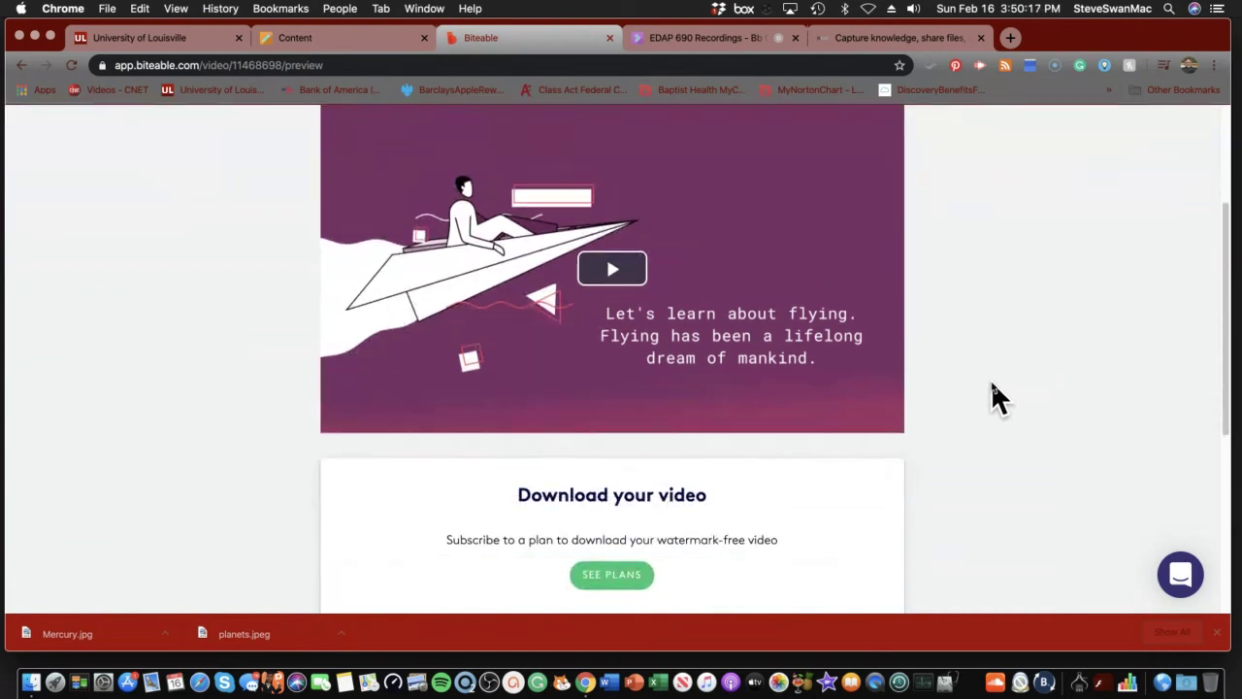
pyautogui.scroll(-3, 991, 379)
# Play the Flying video in the preview and pause it at the red engine and propeller scene.
pyautogui.scroll(6, 995, 375)
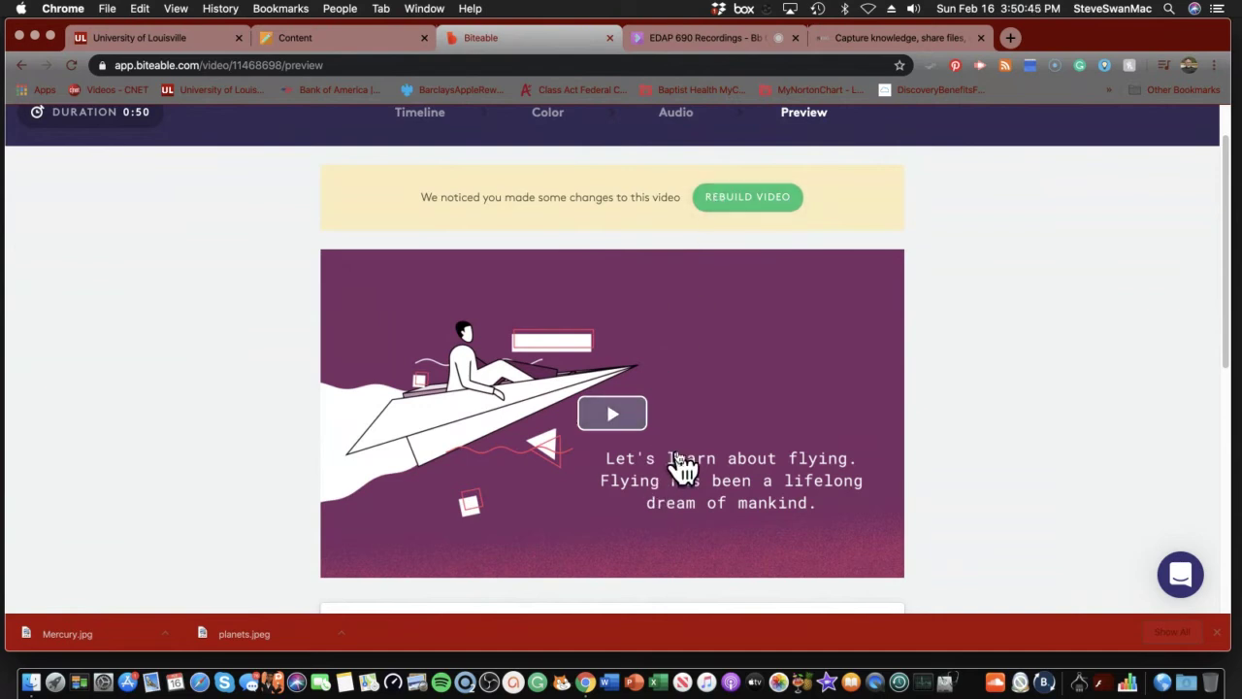
pyautogui.click(613, 414)
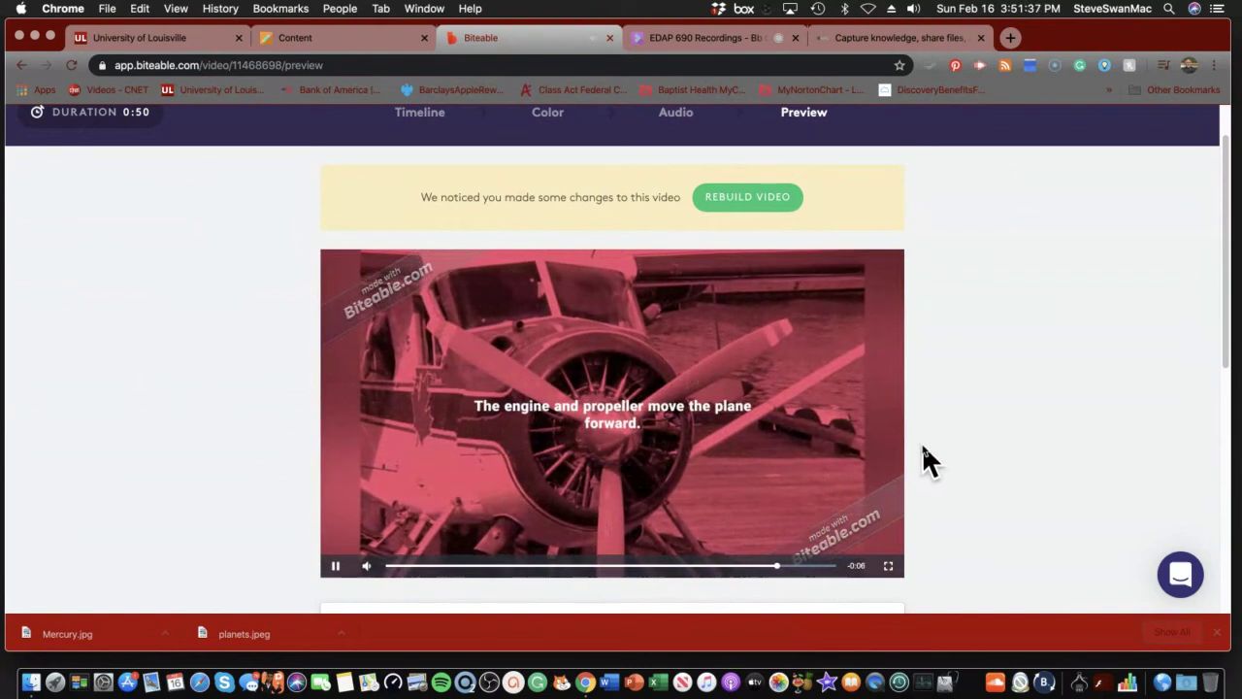
pyautogui.click(336, 567)
# Examine the "Download your video" and "Publish on Biteable" options beneath the paused video.
pyautogui.scroll(-1, 854, 402)
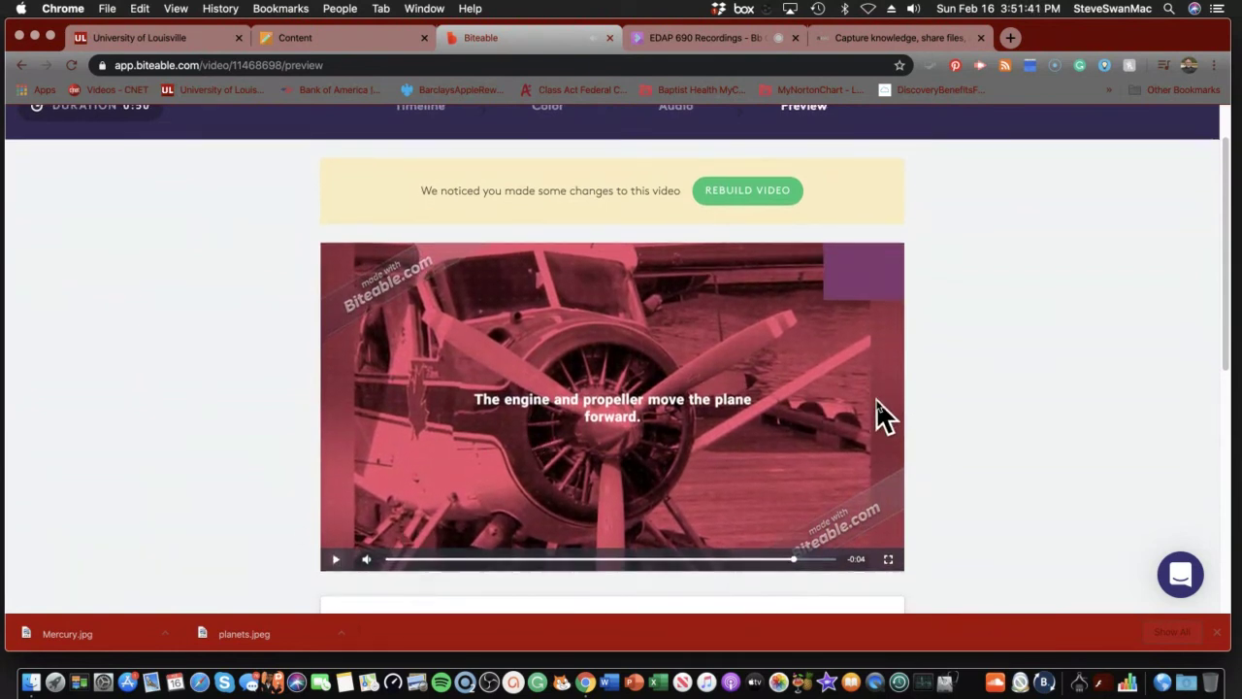
pyautogui.scroll(-5, 876, 416)
pyautogui.scroll(4, 873, 413)
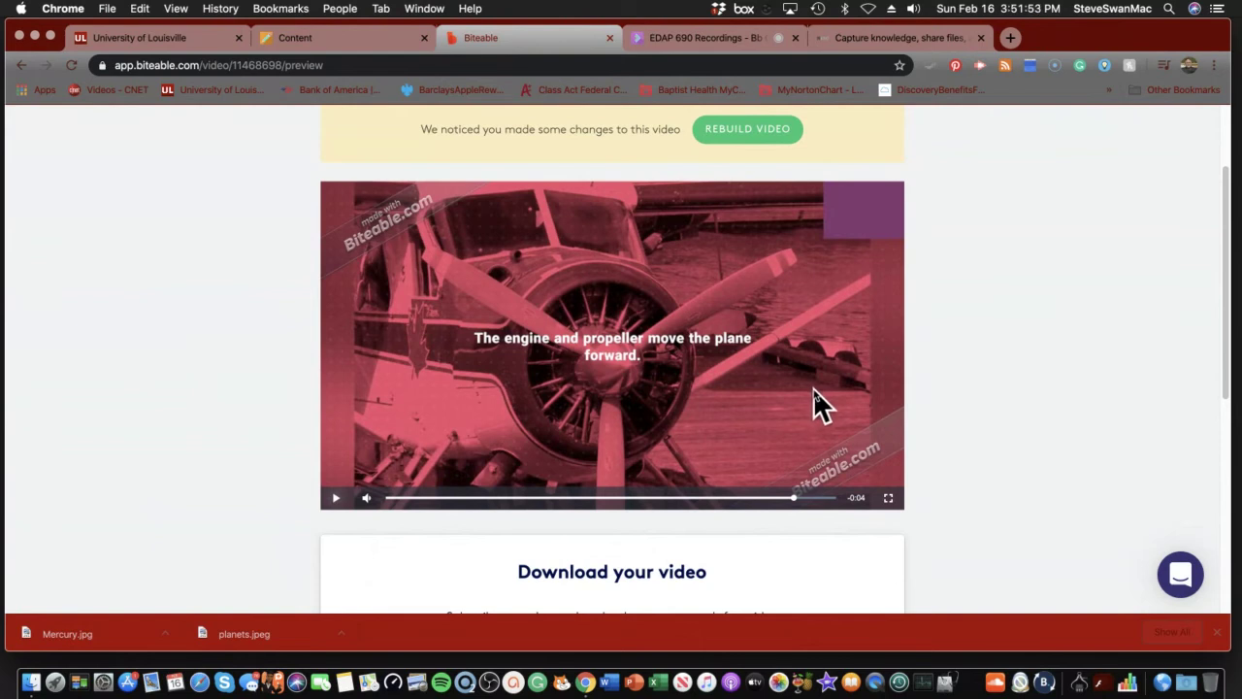
pyautogui.scroll(1, 814, 386)
pyautogui.scroll(-1, 813, 402)
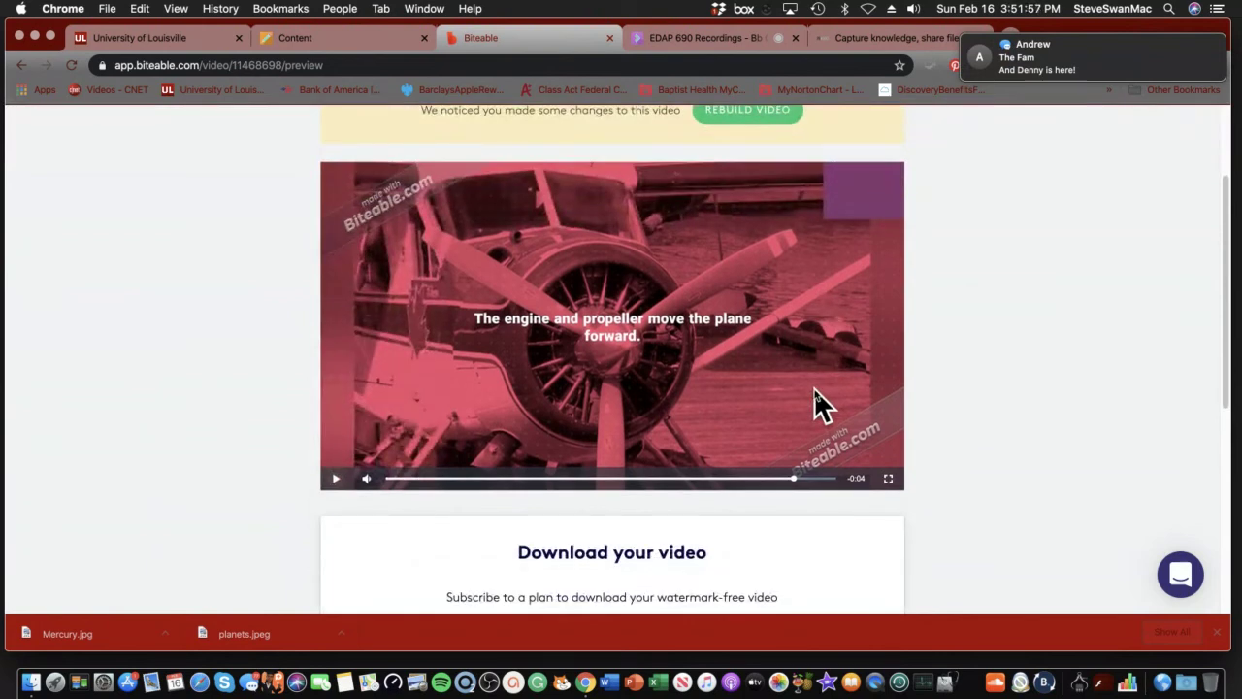
pyautogui.scroll(-3, 813, 390)
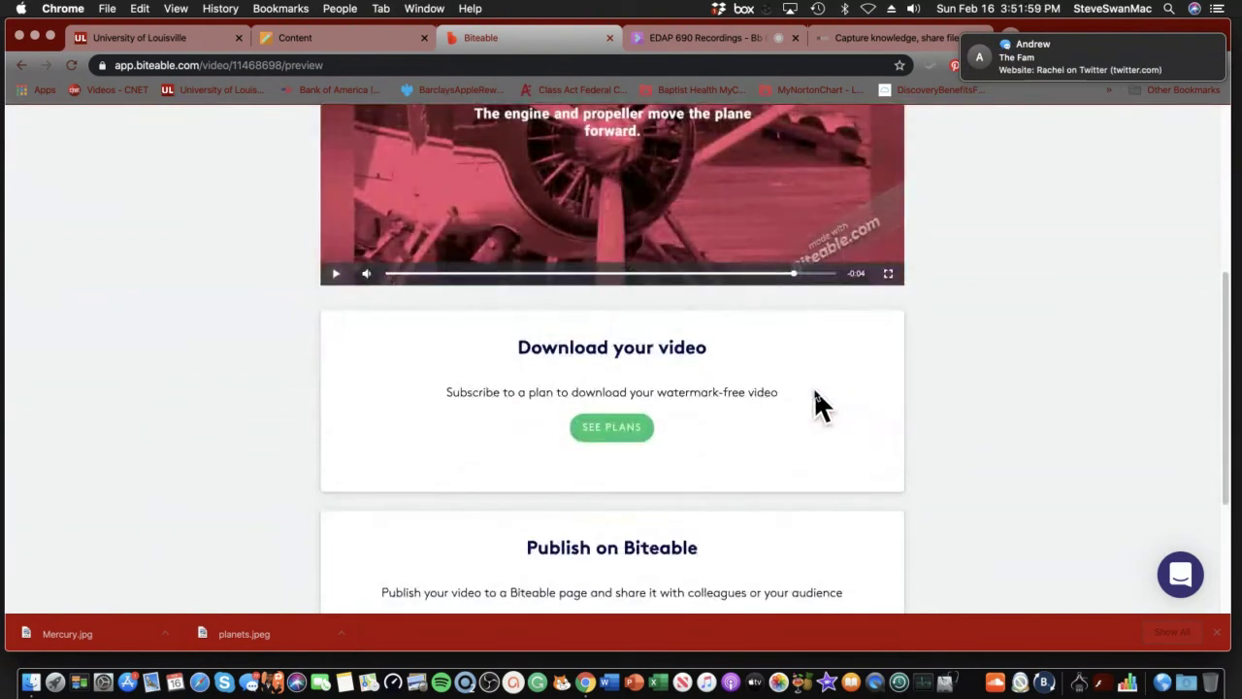
pyautogui.scroll(-3, 814, 387)
pyautogui.scroll(5, 815, 386)
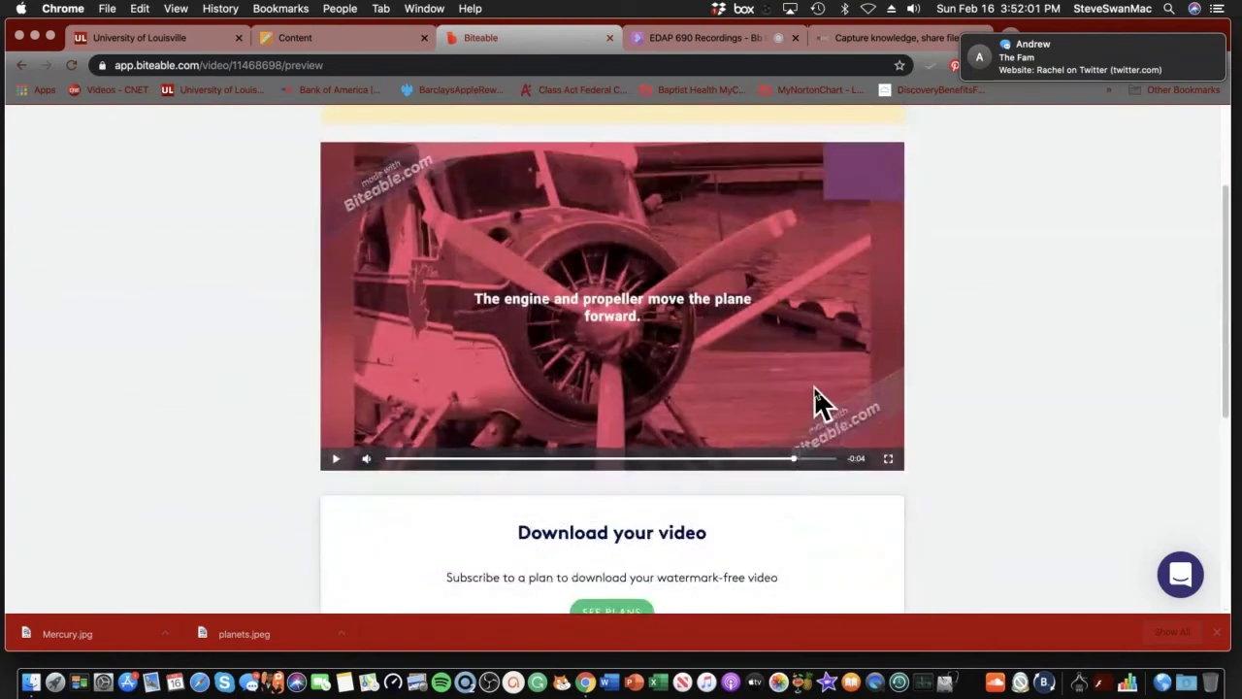
# Open the published version of the Flying video from the "Publish on Biteable" section and bring its player into view.
pyautogui.scroll(3, 814, 386)
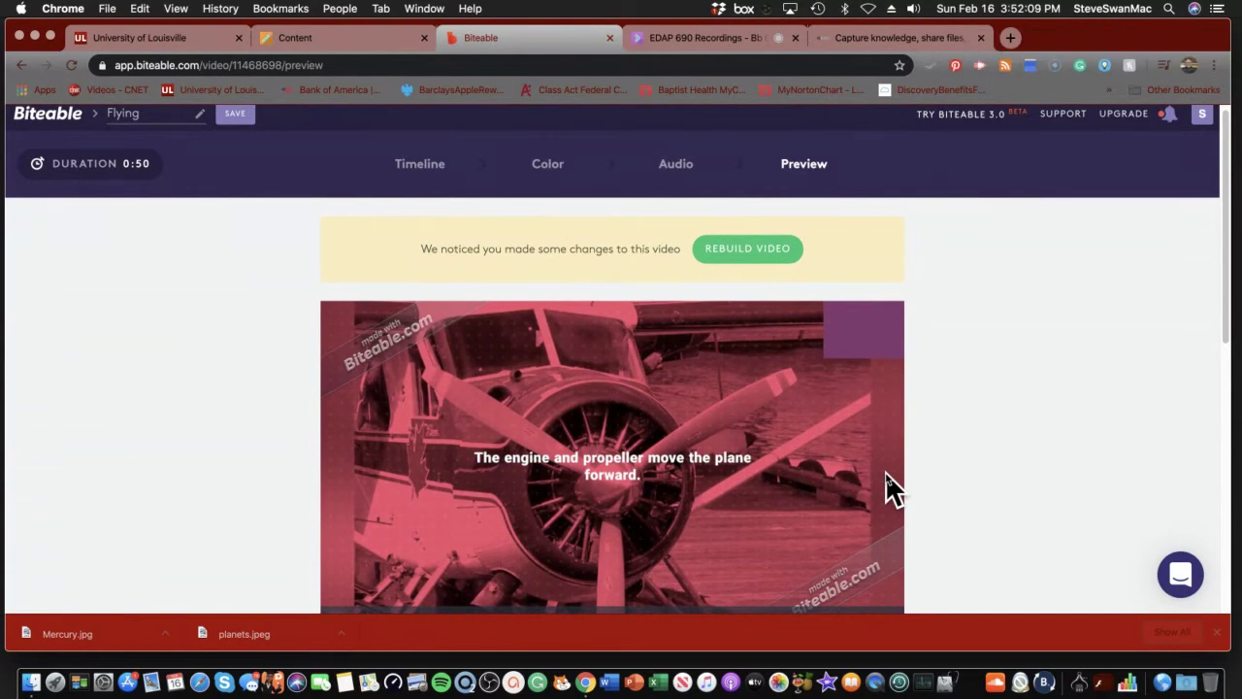
pyautogui.scroll(-5, 886, 475)
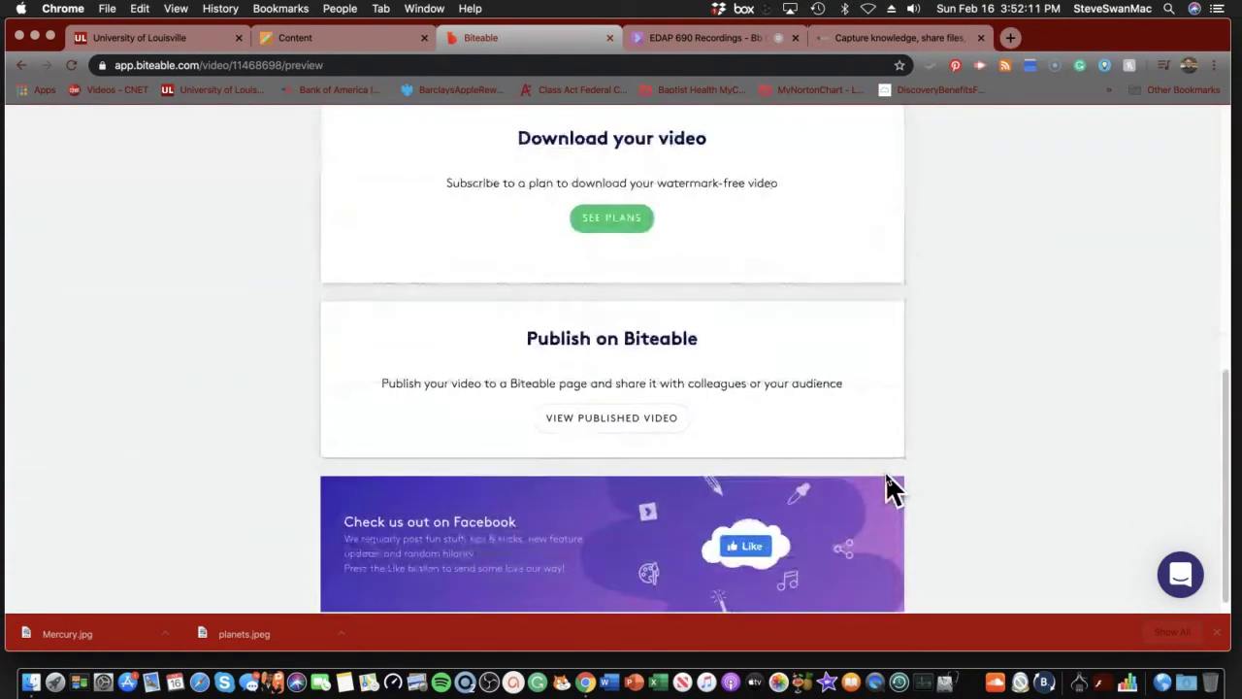
pyautogui.scroll(-1, 885, 471)
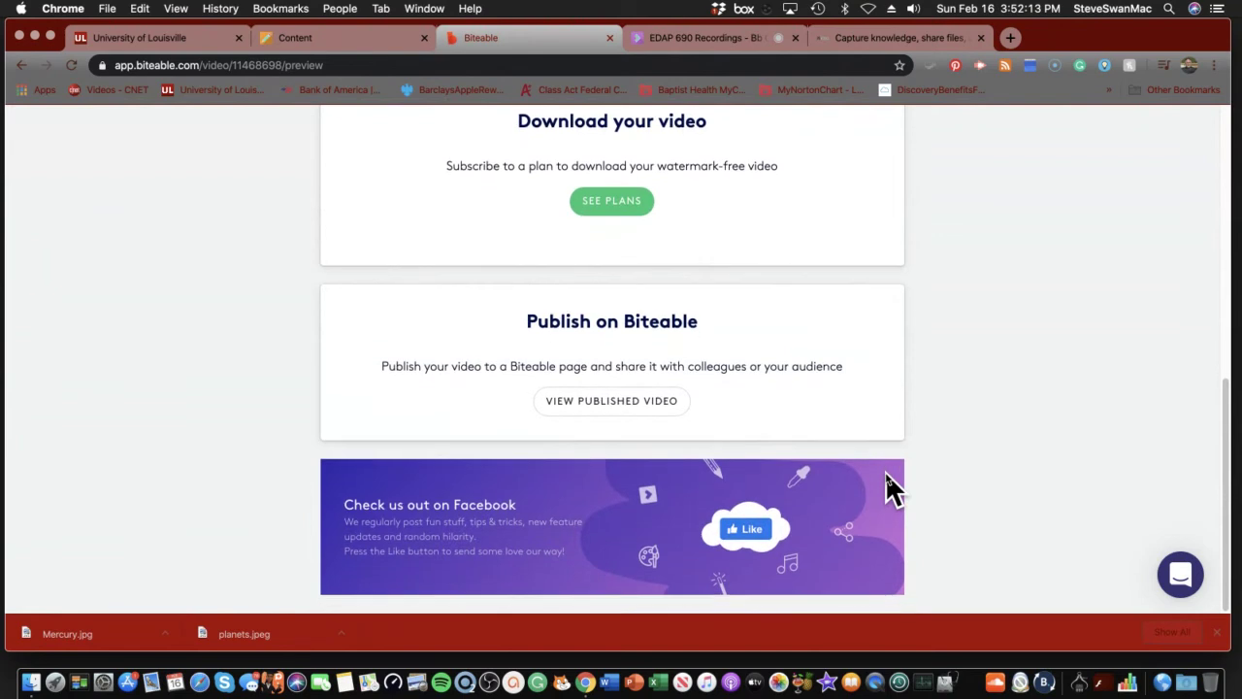
pyautogui.scroll(1, 886, 471)
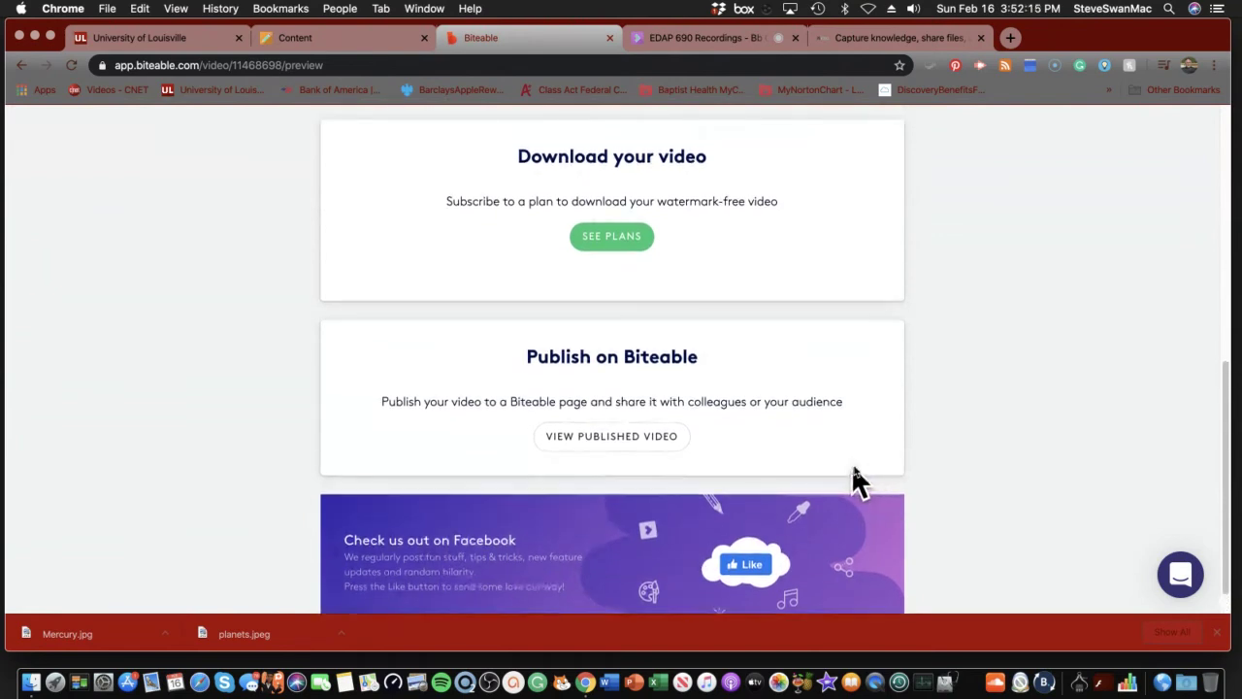
pyautogui.click(630, 436)
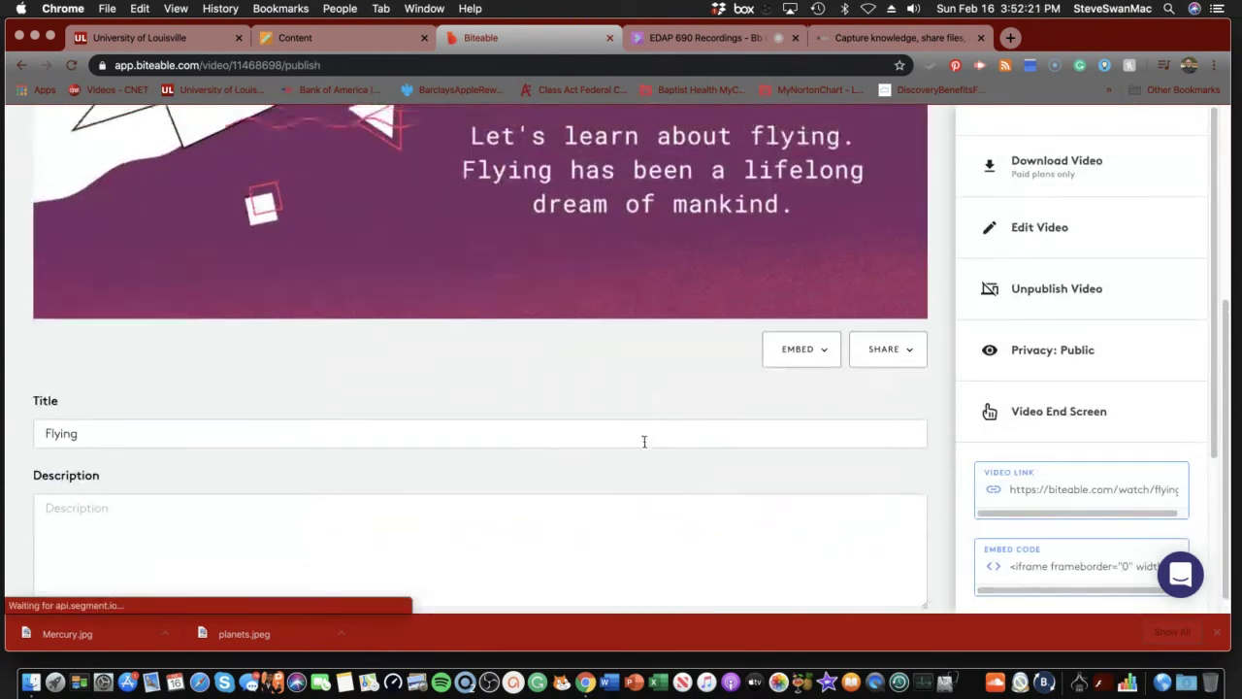
pyautogui.scroll(5, 645, 451)
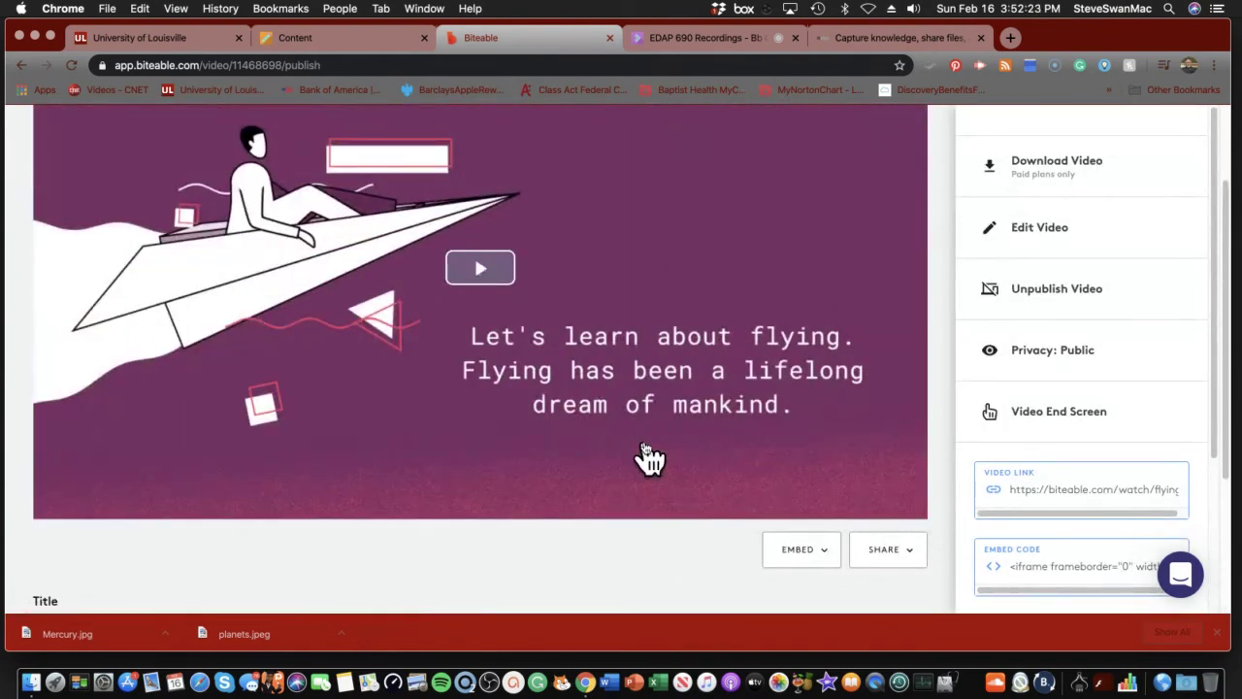
# Display the published video's embed code and select the entire iframe code for copying.
pyautogui.click(798, 551)
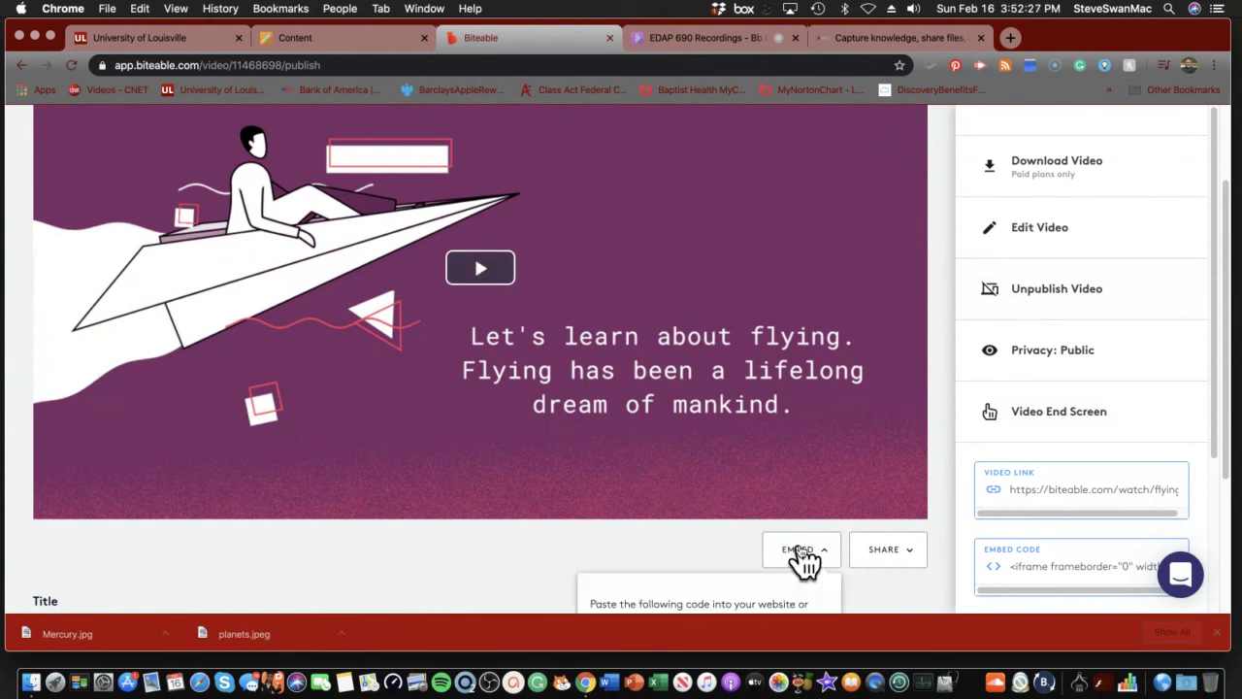
pyautogui.scroll(-5, 737, 478)
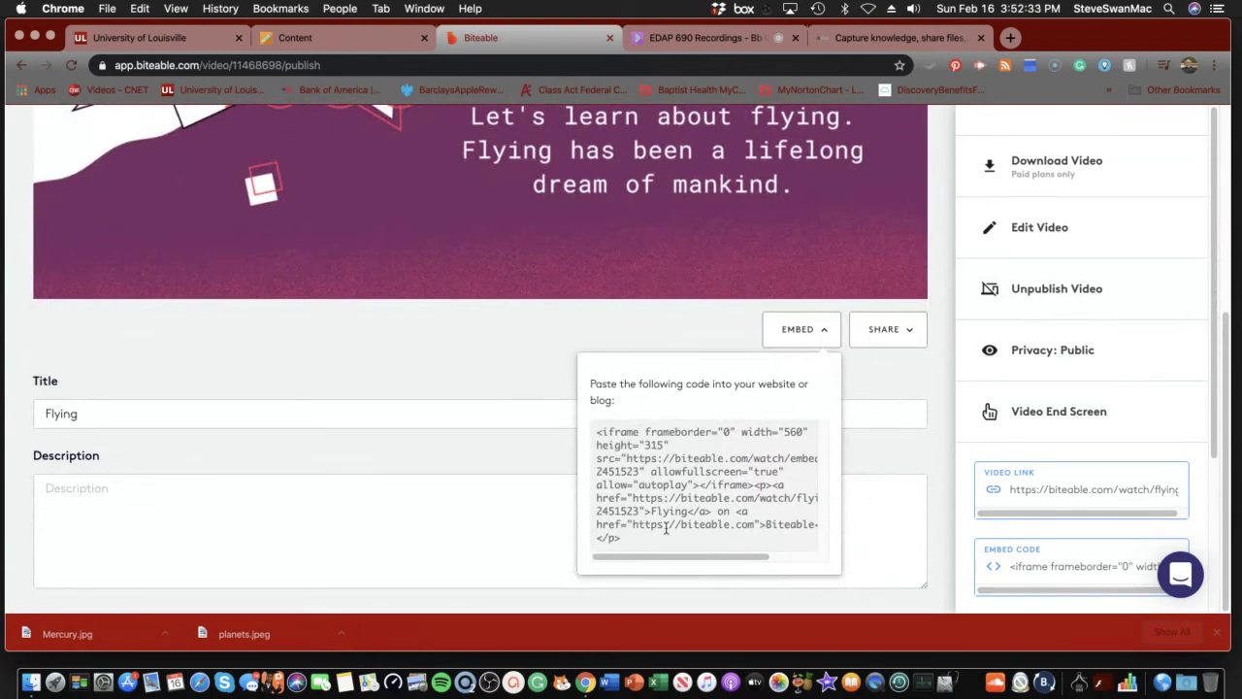
pyautogui.moveTo(677, 556); pyautogui.dragTo(643, 550)
pyautogui.press('super+a')
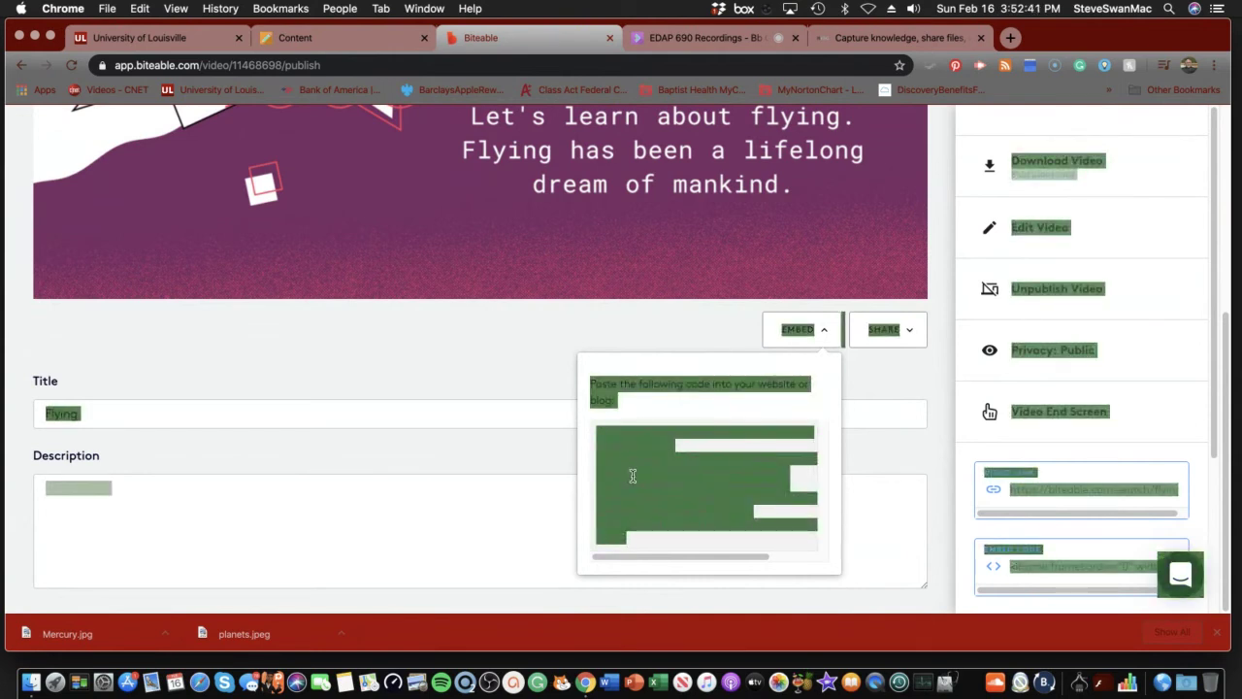
pyautogui.click(632, 474)
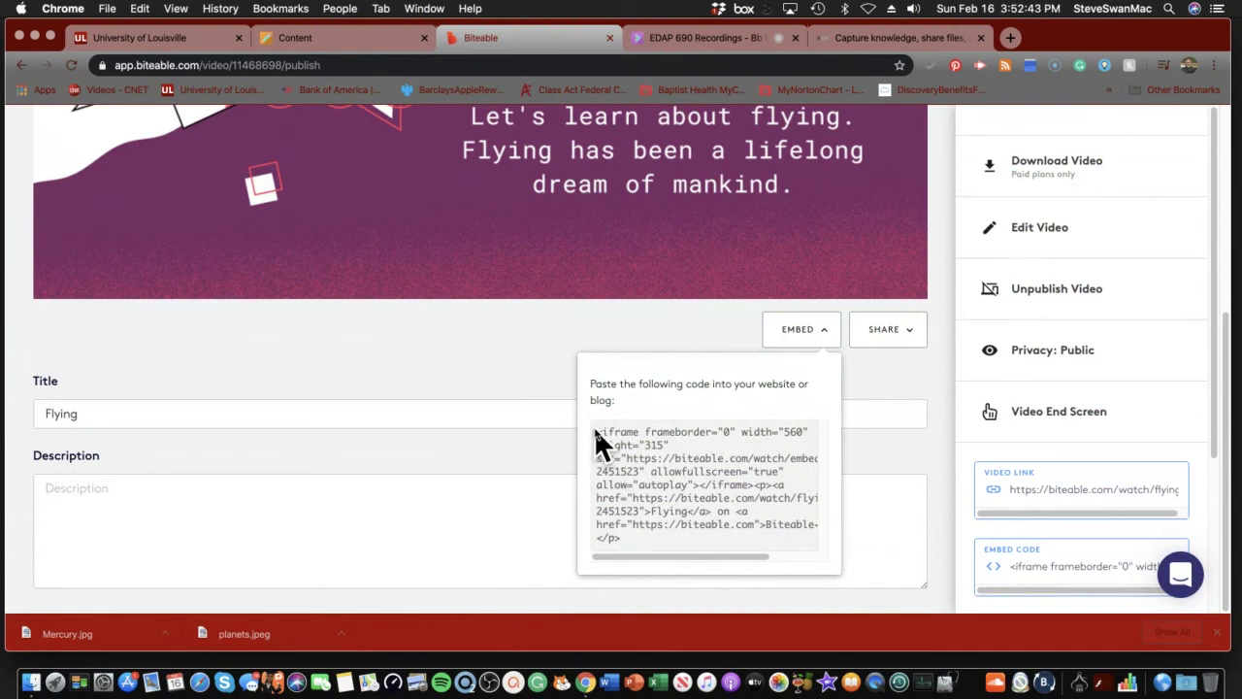
pyautogui.moveTo(598, 429); pyautogui.dragTo(710, 544)
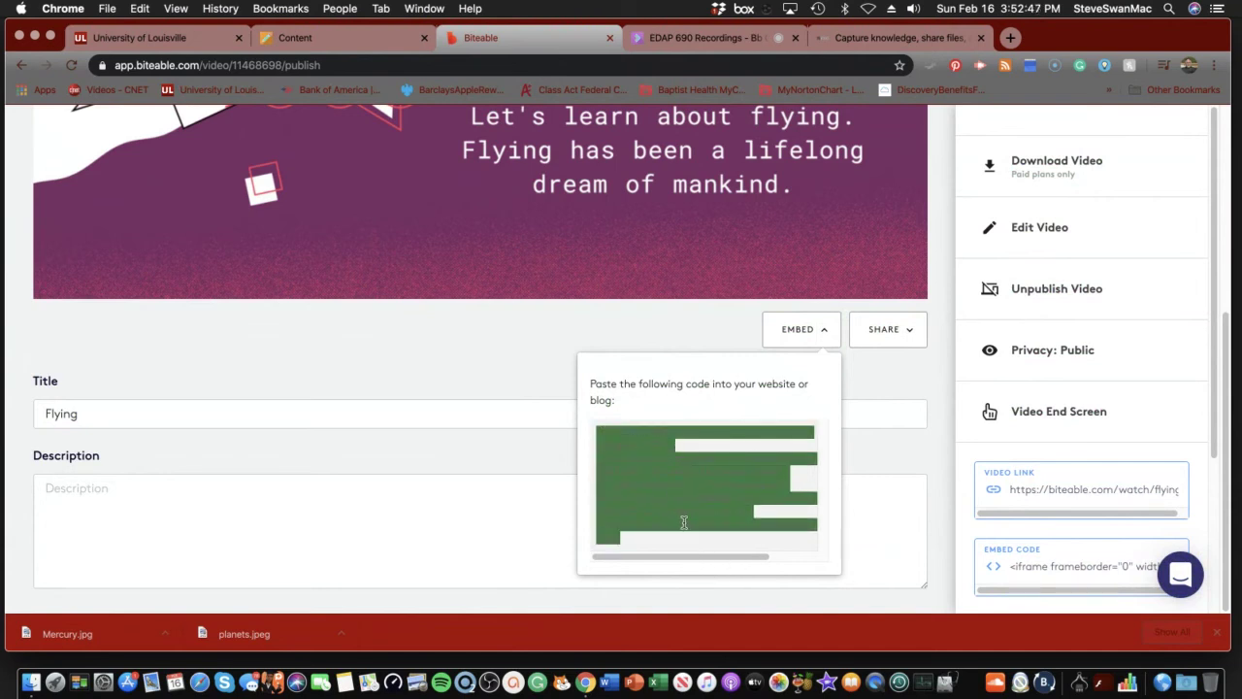
# Switch to the PBworks site, log in and open the sanpln workspace.
pyautogui.click(875, 37)
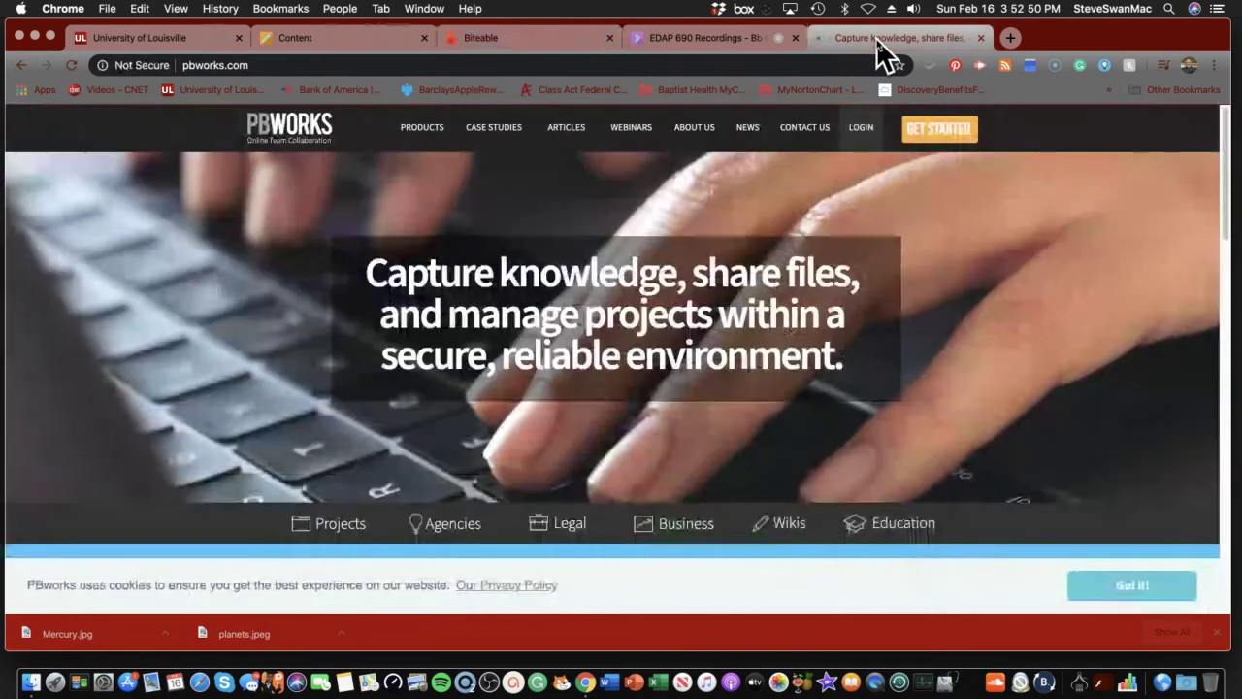
pyautogui.click(860, 126)
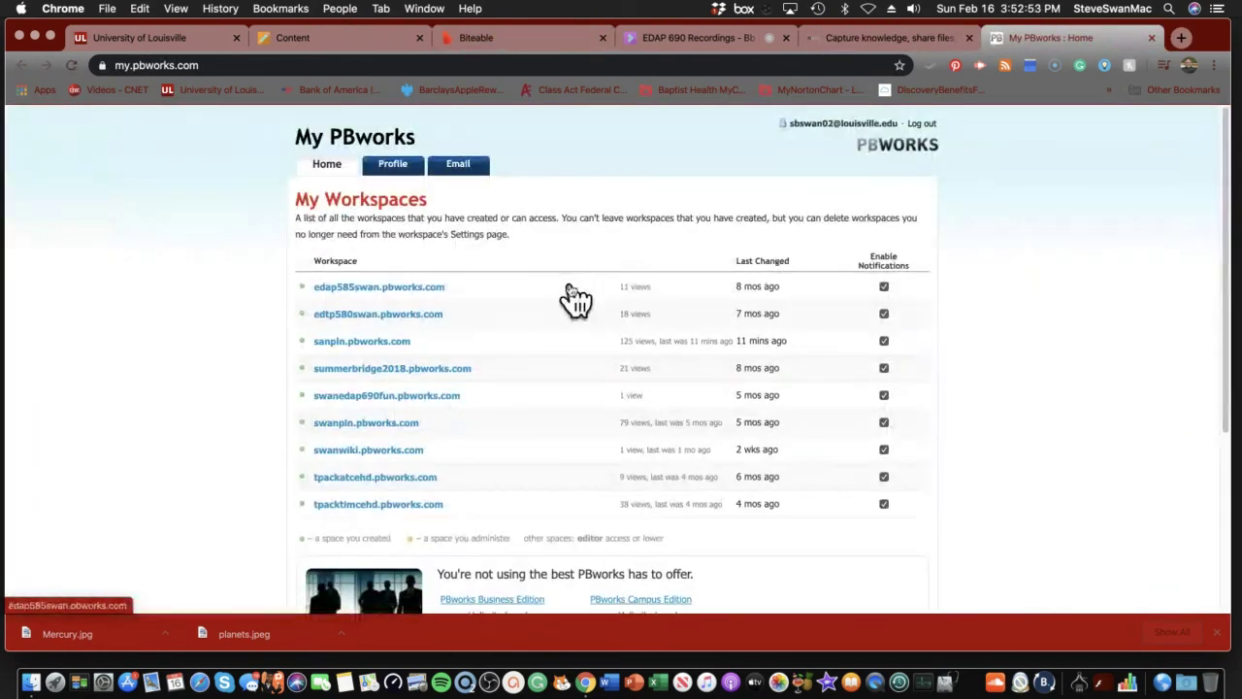
pyautogui.click(396, 344)
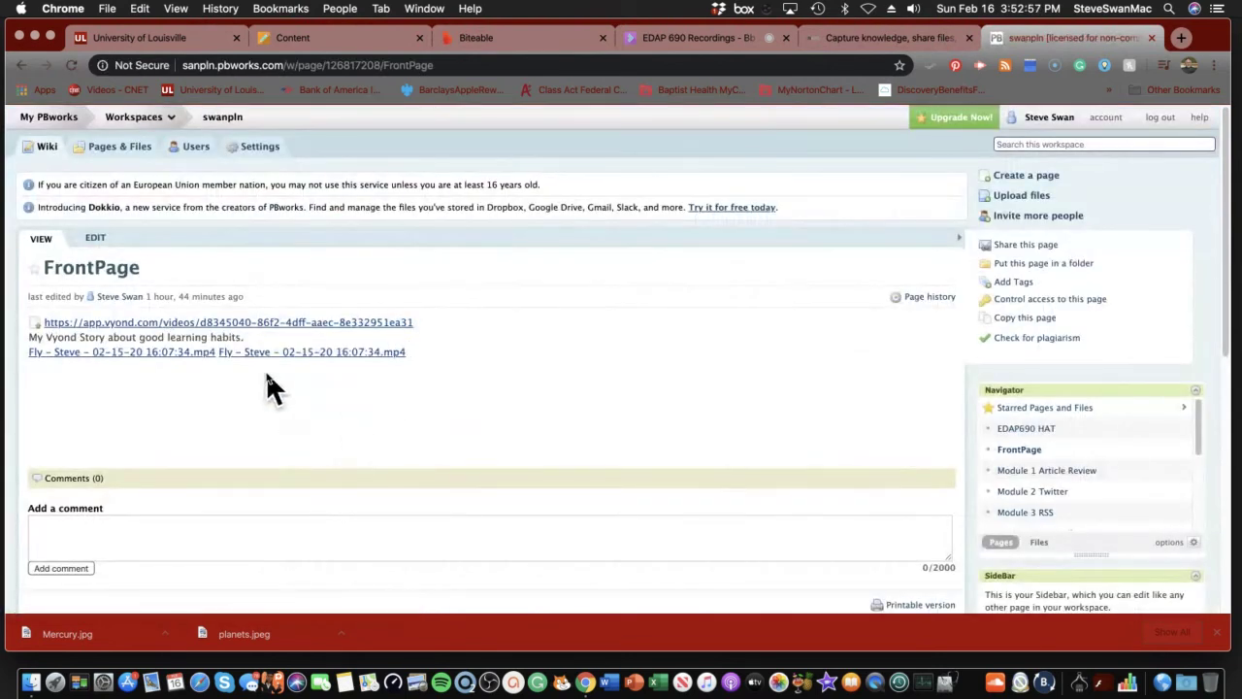
# Find the "Module 4 Storytelling" page among the workspace's pages and files and open it.
pyautogui.click(107, 149)
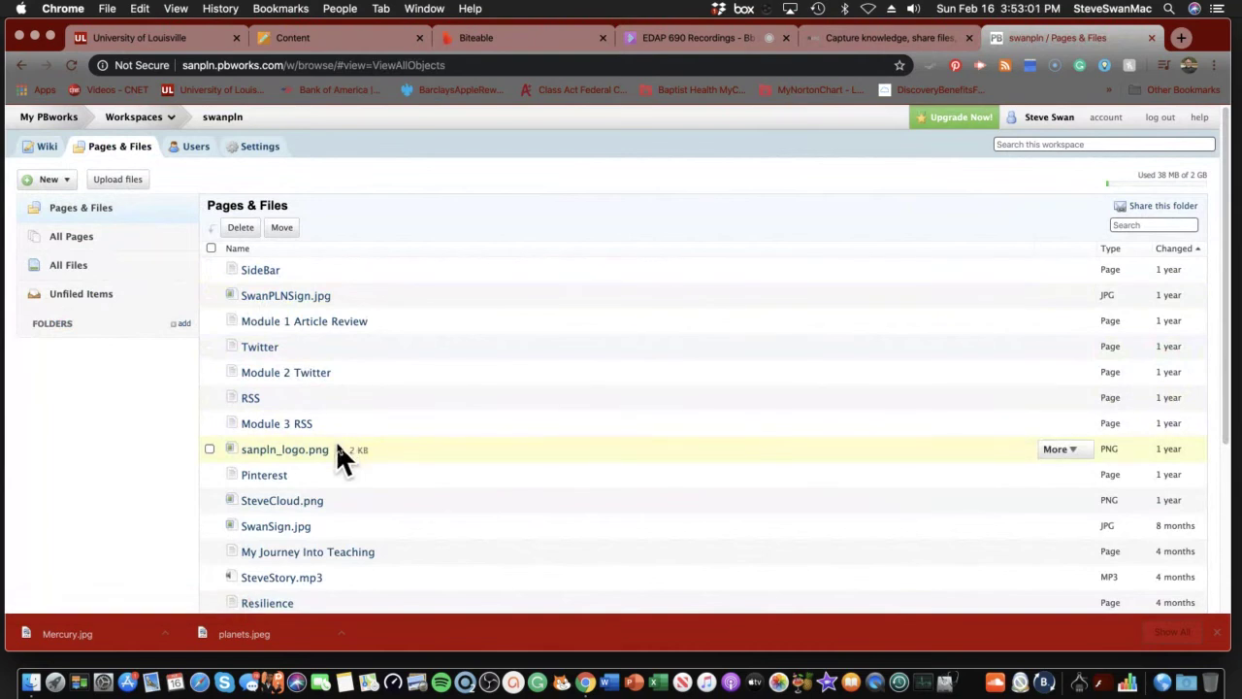
pyautogui.scroll(-2, 337, 439)
pyautogui.scroll(-4, 335, 448)
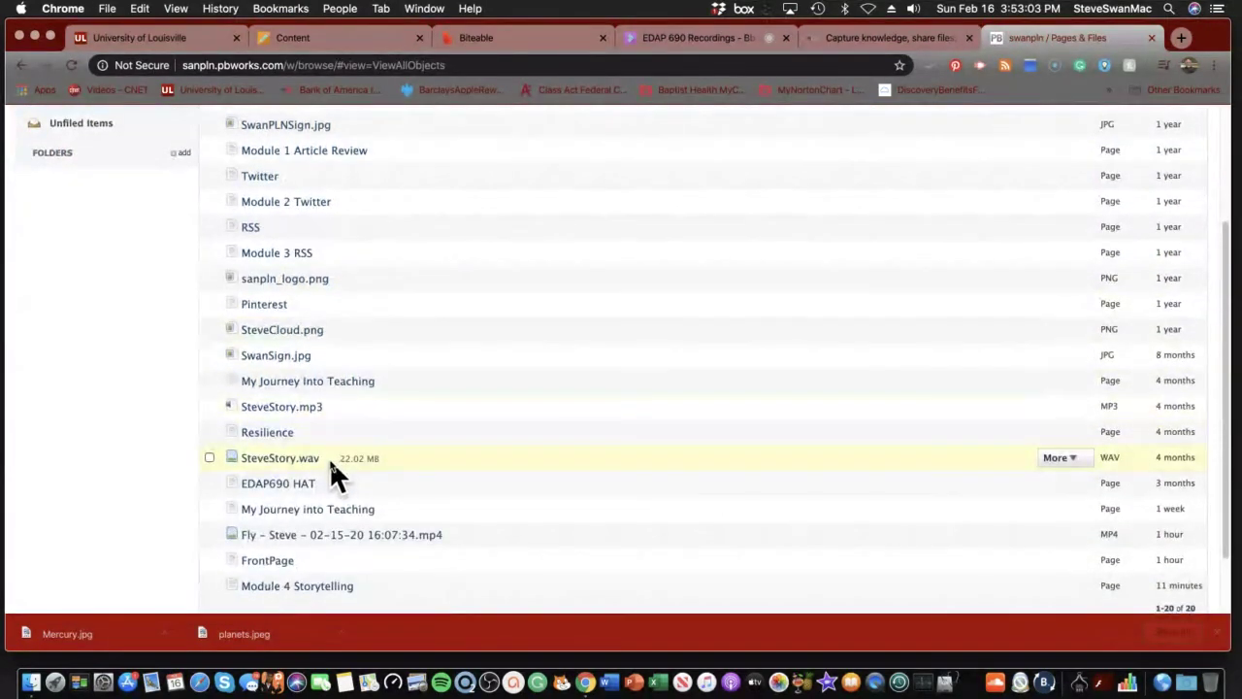
pyautogui.click(282, 587)
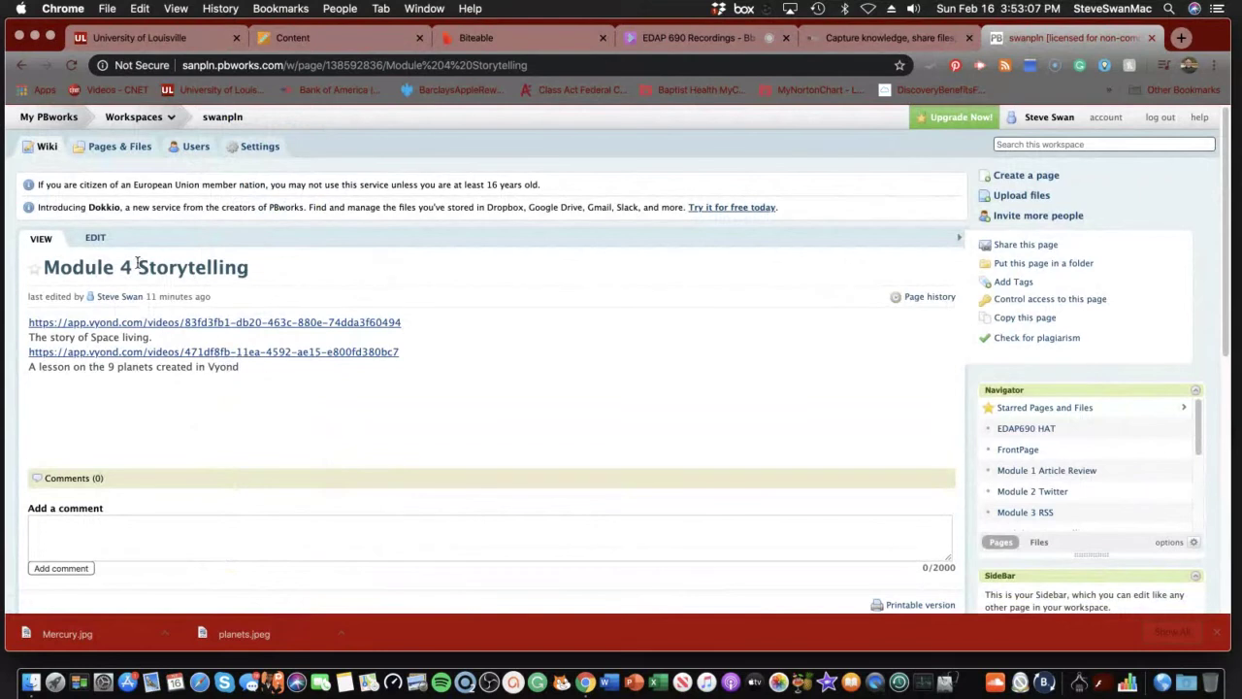
# Put the Module 4 Storytelling page into edit mode and delete all of its existing content.
pyautogui.click(97, 237)
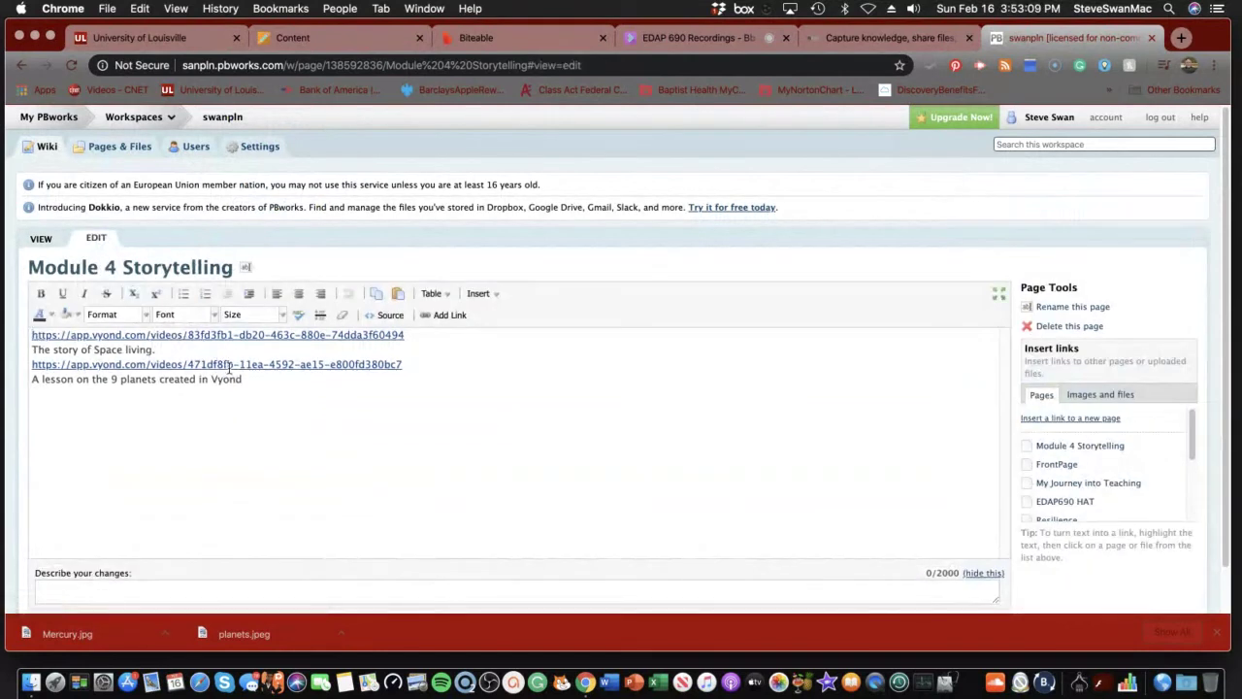
pyautogui.press('super+a')
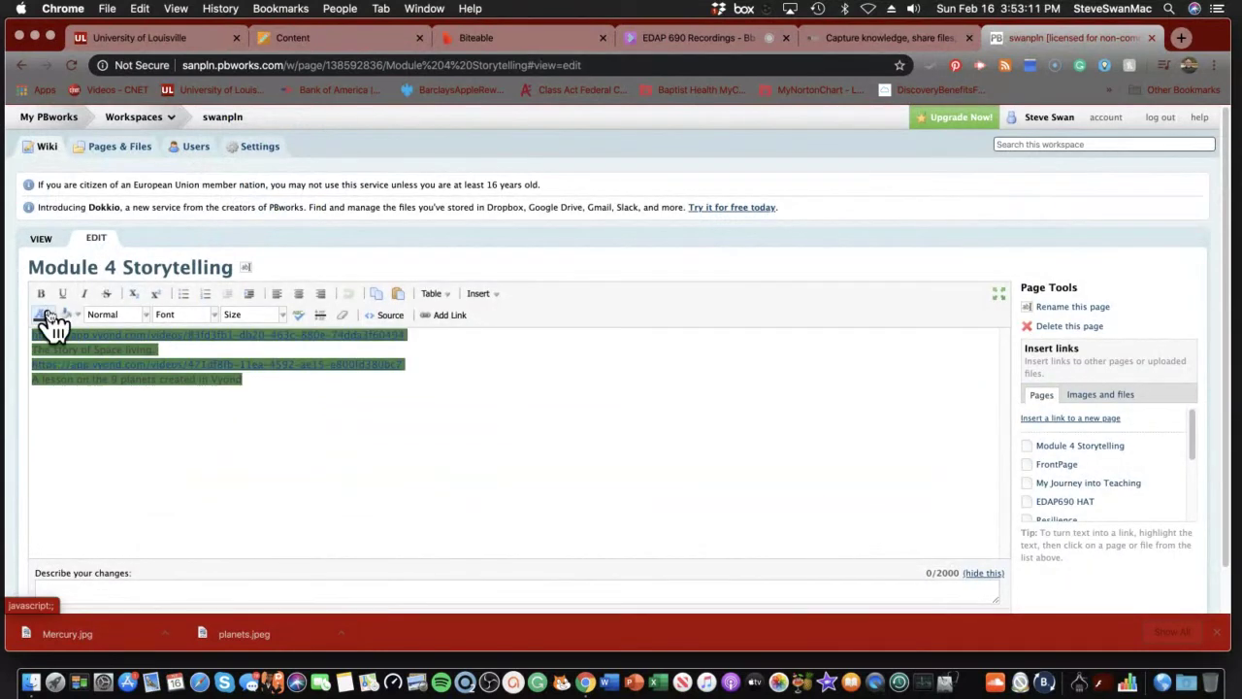
pyautogui.press('Delete')
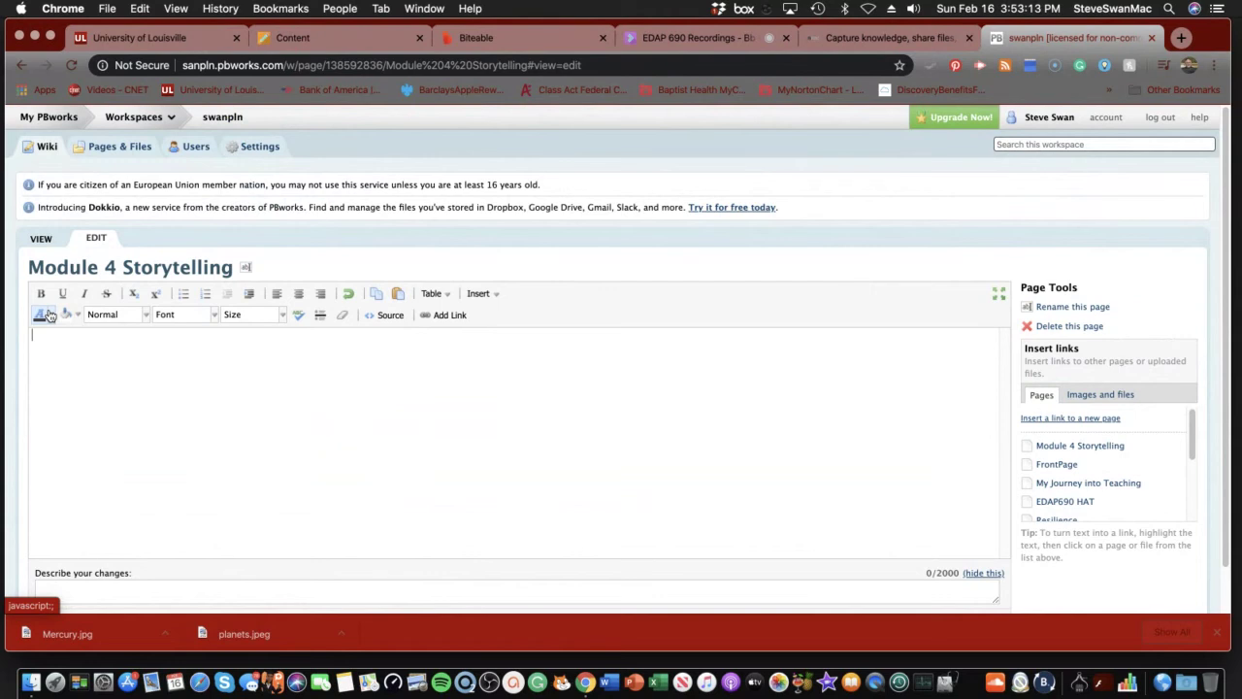
# Insert an HTML/JavaScript plugin containing the copied Biteable iframe code for the Flying video, with JavaScript allowed.
pyautogui.click(488, 297)
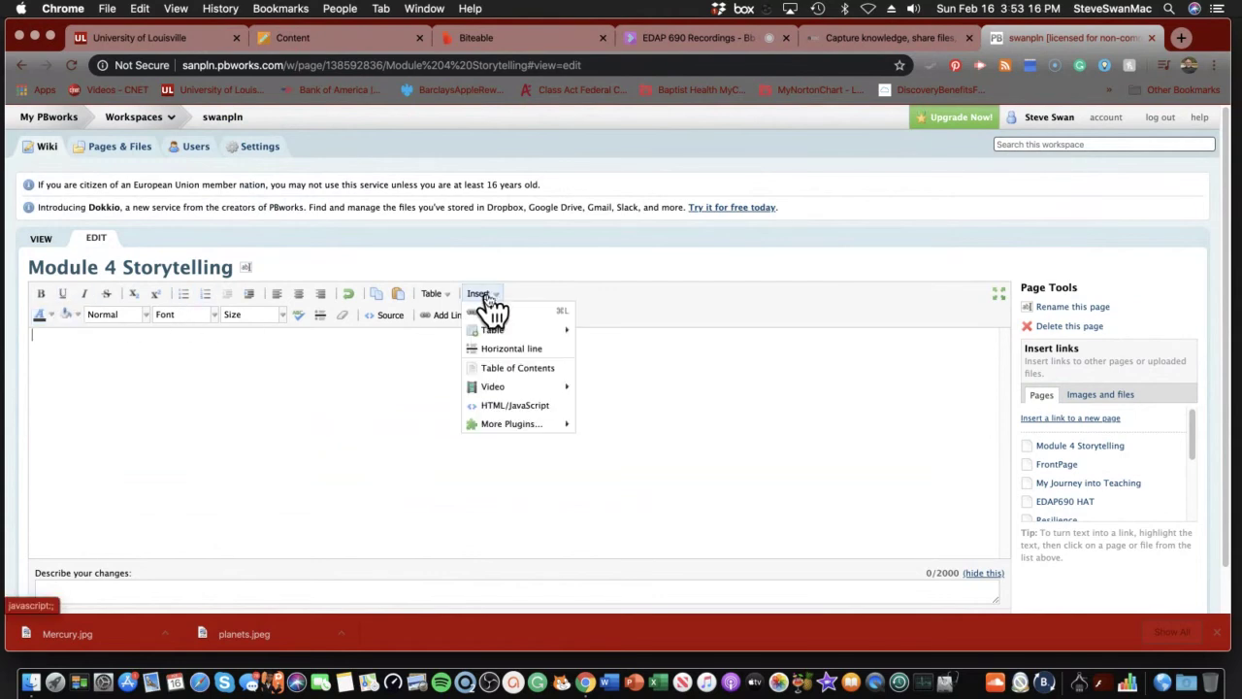
pyautogui.click(497, 406)
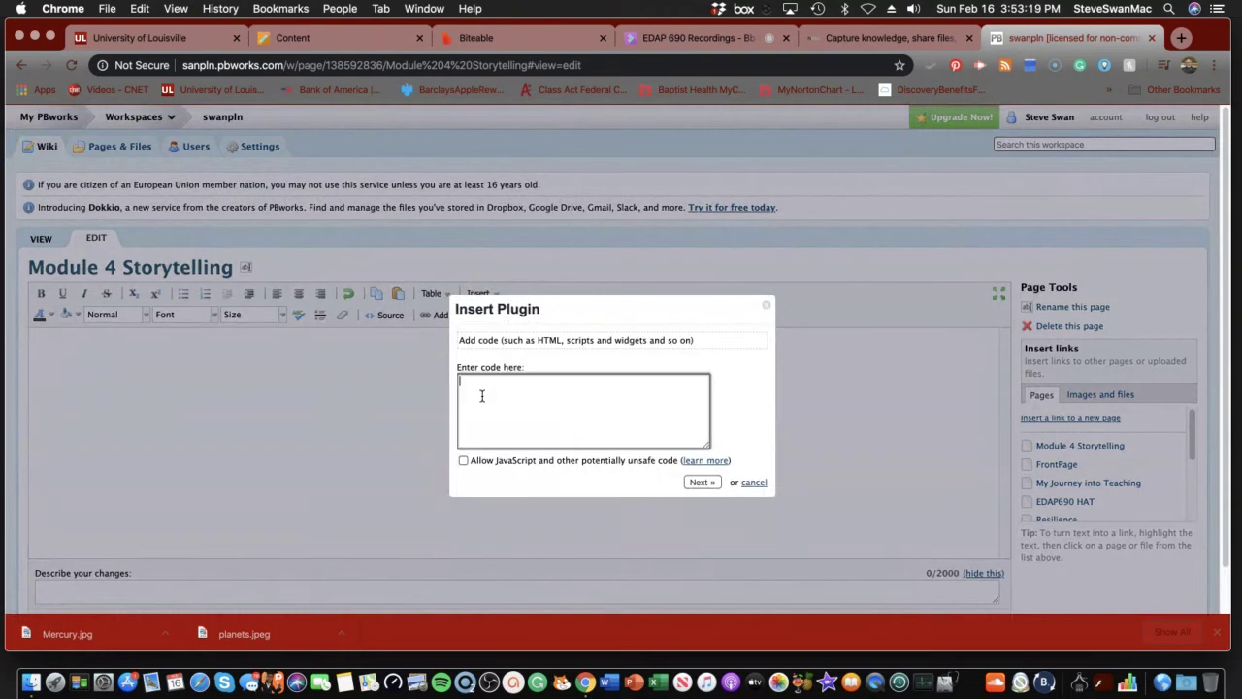
pyautogui.write('<iframe frameborder="0" width="560" height="315" src="https://biteable.com/watch/embed/flying-2451523" allowfullscreen="true" allow="autoplay"></iframe><p><a href="https://biteable.com/watch/flying-2451523">Flying</a> on <a href="https://biteable.com">Biteable</a>.</p>')
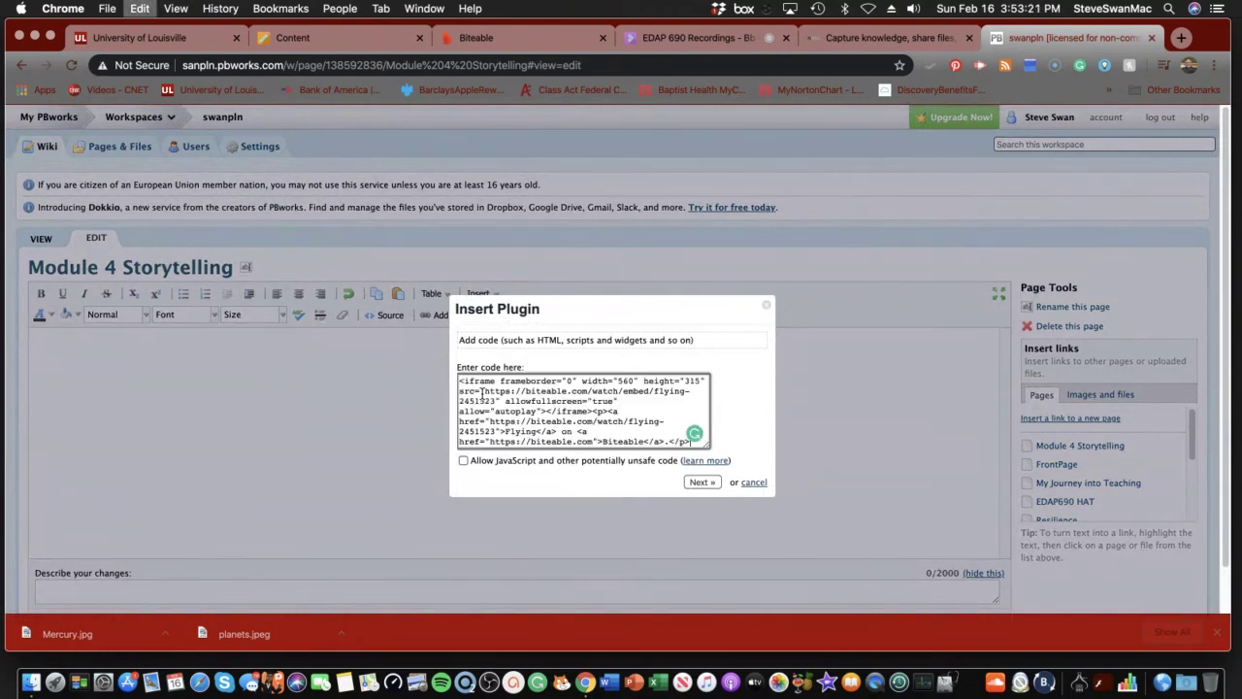
pyautogui.click(464, 460)
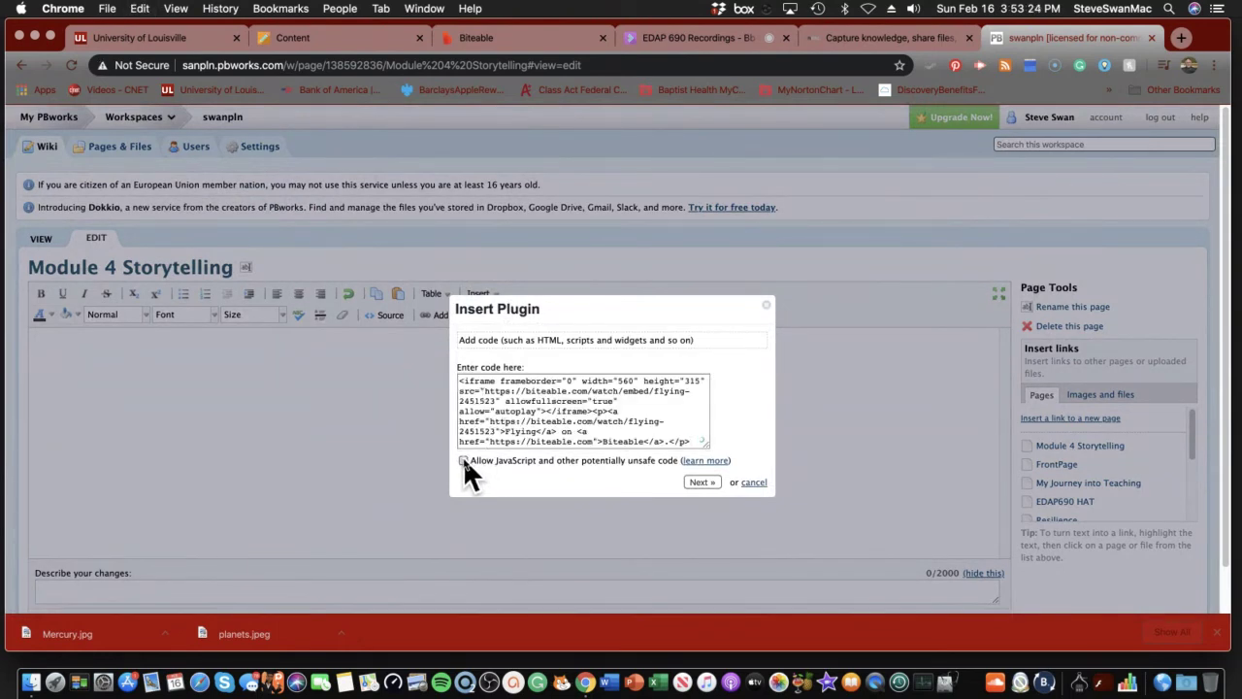
pyautogui.click(699, 481)
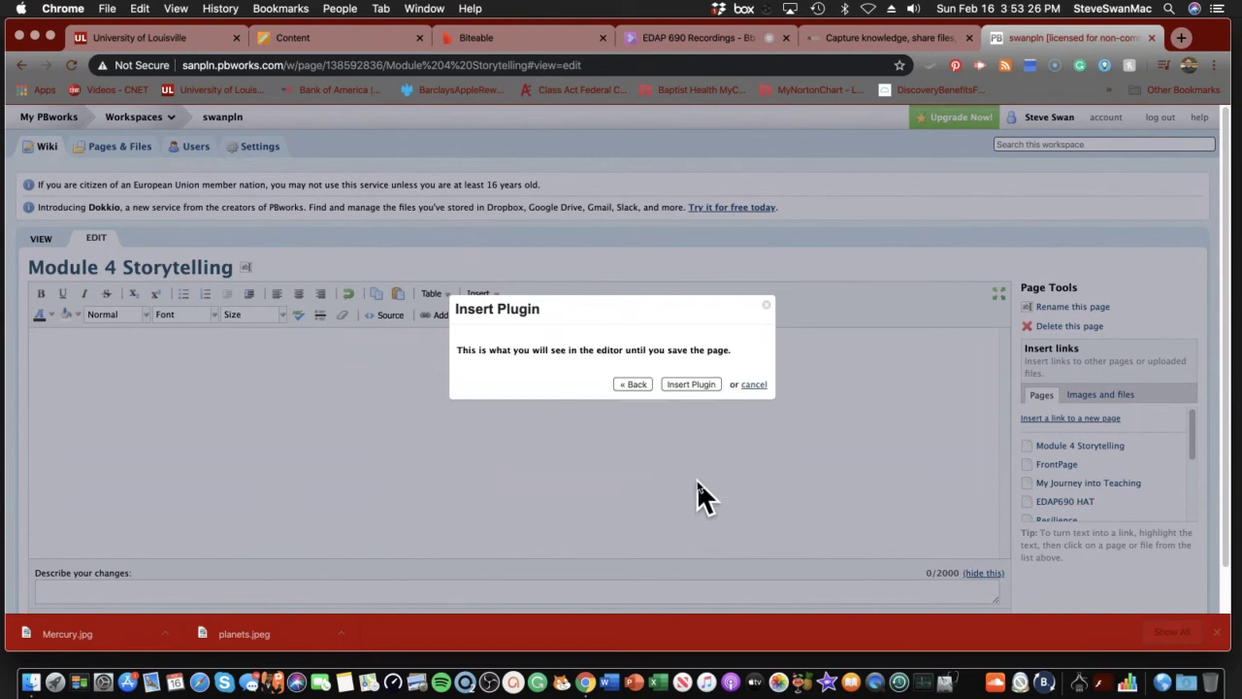
pyautogui.click(692, 393)
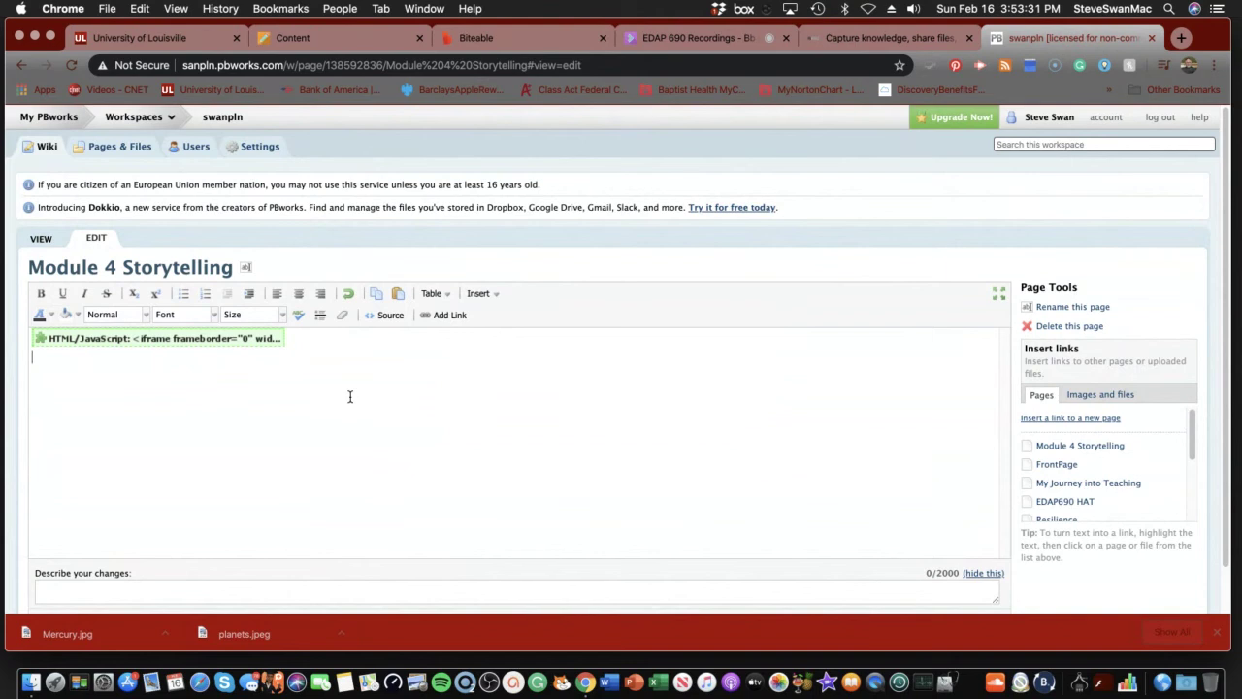
# Add the line "This is my biteable on Flying" below the embedded code and save the page.
pyautogui.write('Th')
pyautogui.write('is is mu')
pyautogui.write('y')
pyautogui.write(' biteable ')
pyautogui.write('on Fly')
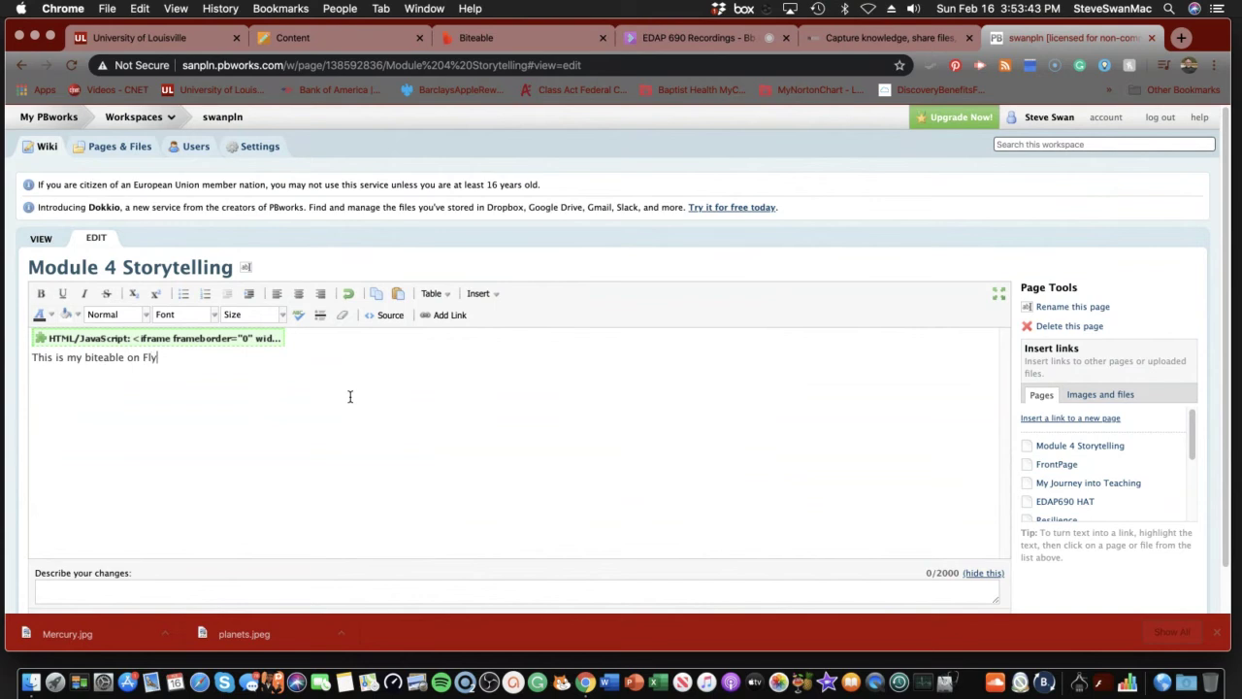
pyautogui.write('ing')
pyautogui.scroll(-2, 172, 444)
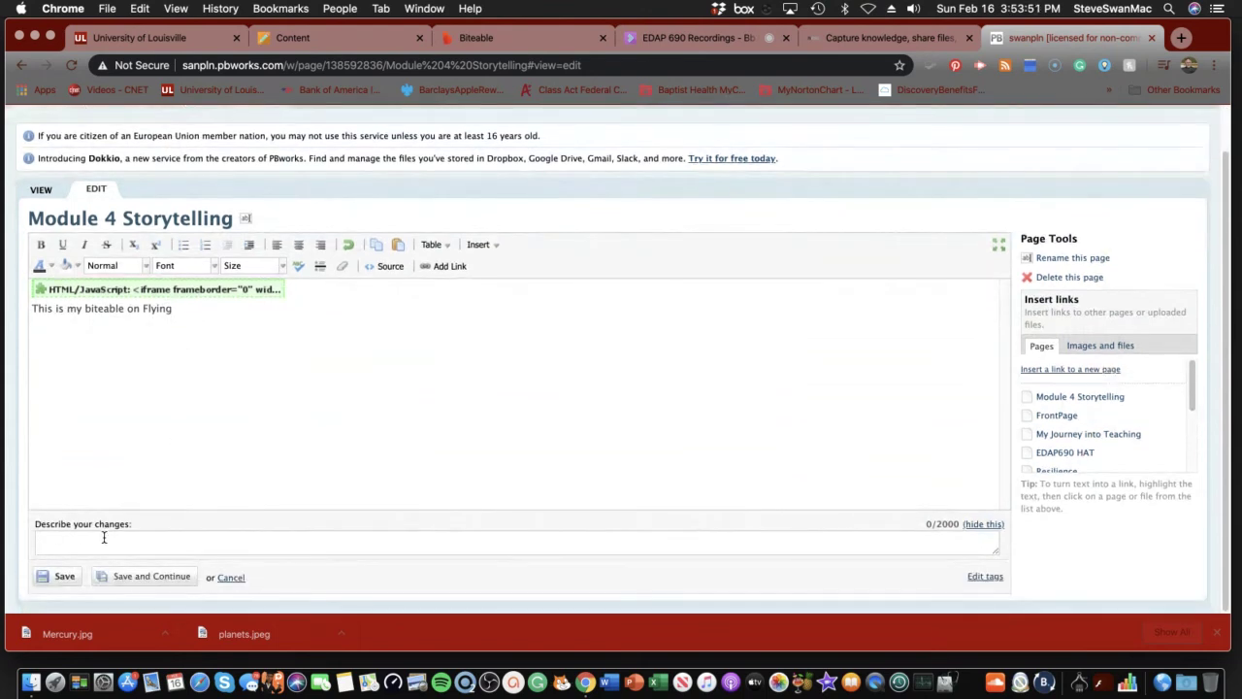
pyautogui.click(58, 576)
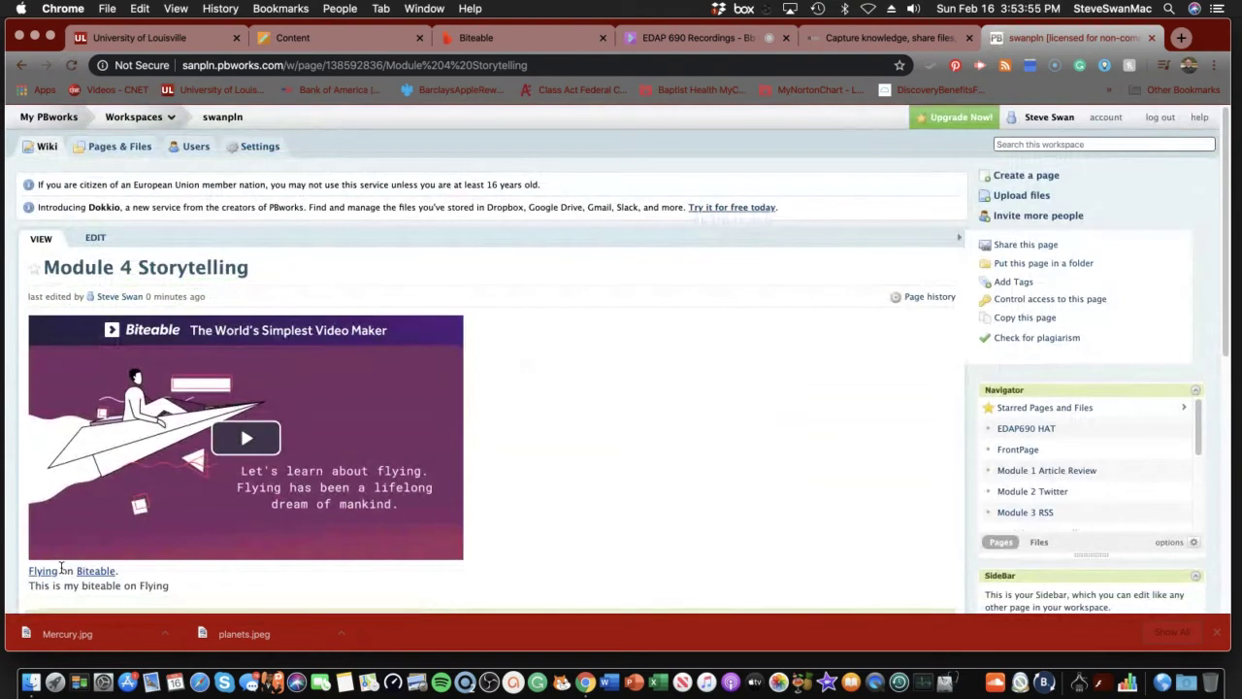
# Play the embedded Flying video on the wiki page and pause it at the "How Do Airplanes Fly?" scene.
pyautogui.click(263, 454)
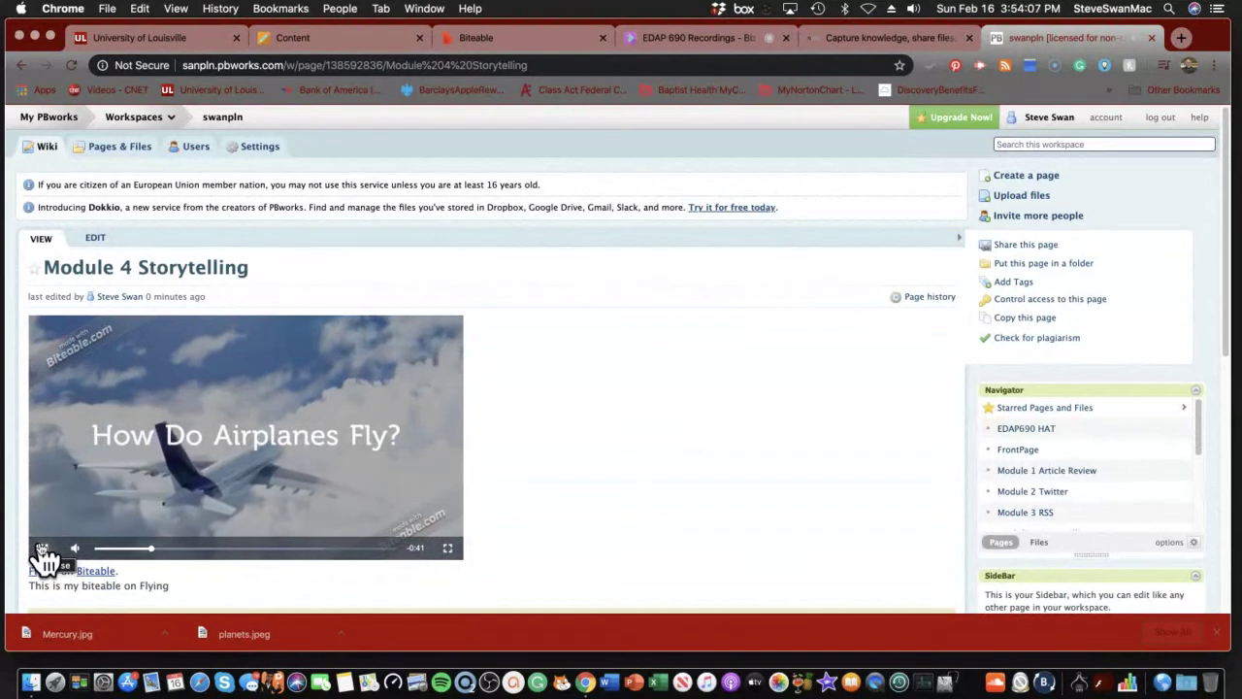
pyautogui.click(41, 549)
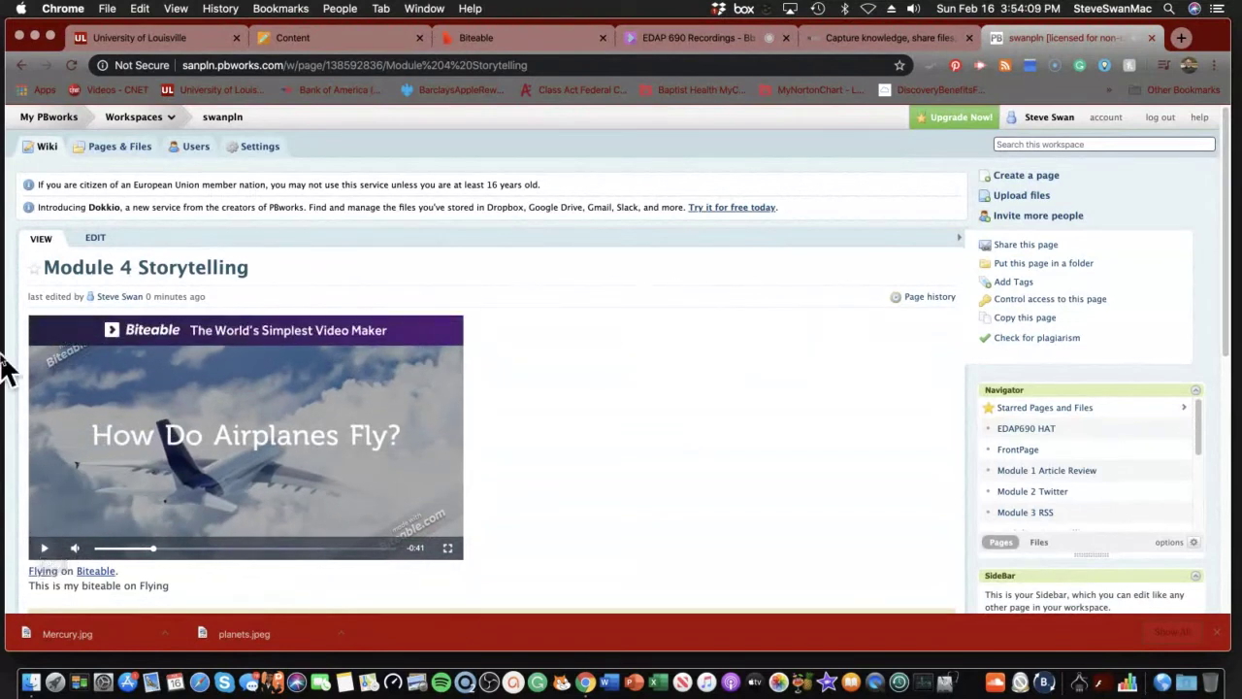
# Revisit the published Flying video in Biteable, close that page and switch to the Module 4 Digital Storytelling content in Blackboard.
pyautogui.click(492, 36)
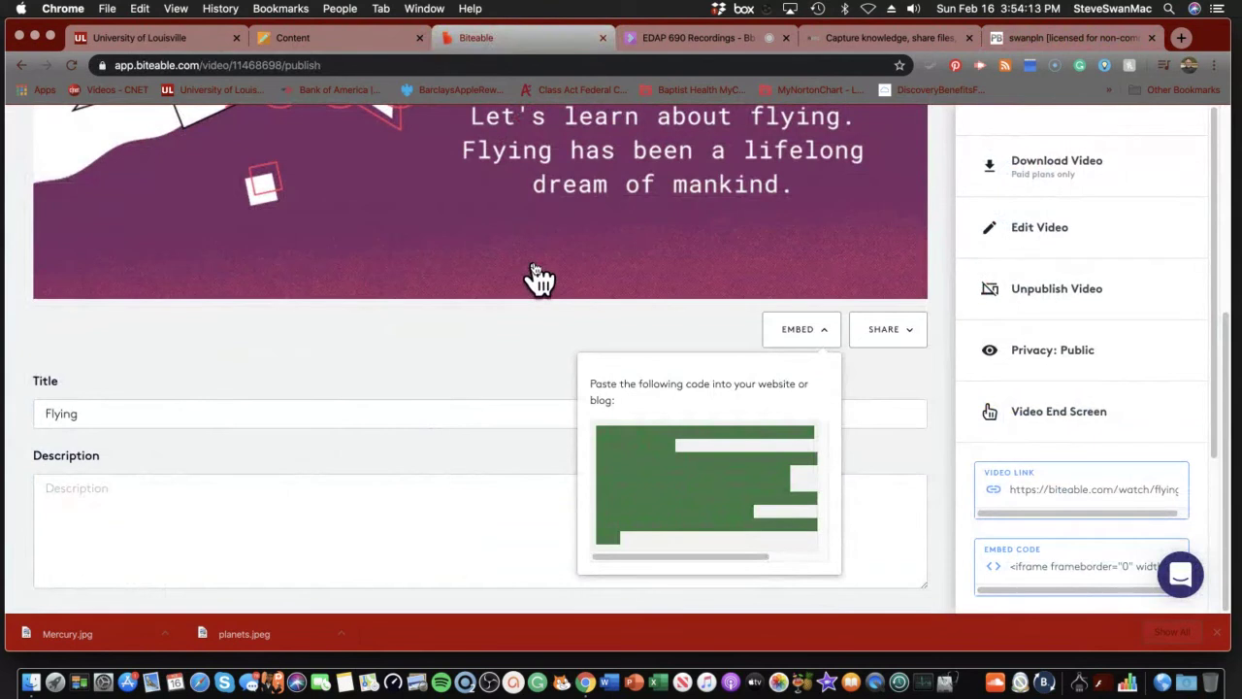
pyautogui.scroll(3, 540, 280)
pyautogui.scroll(1, 540, 280)
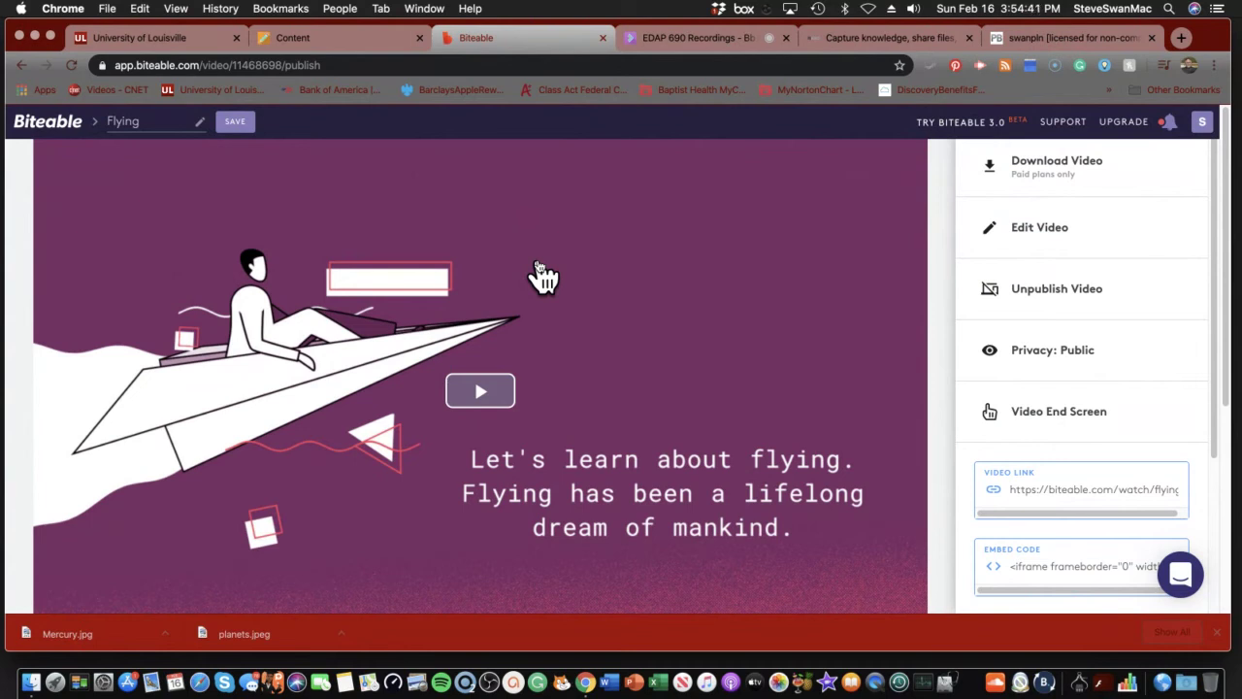
pyautogui.click(602, 38)
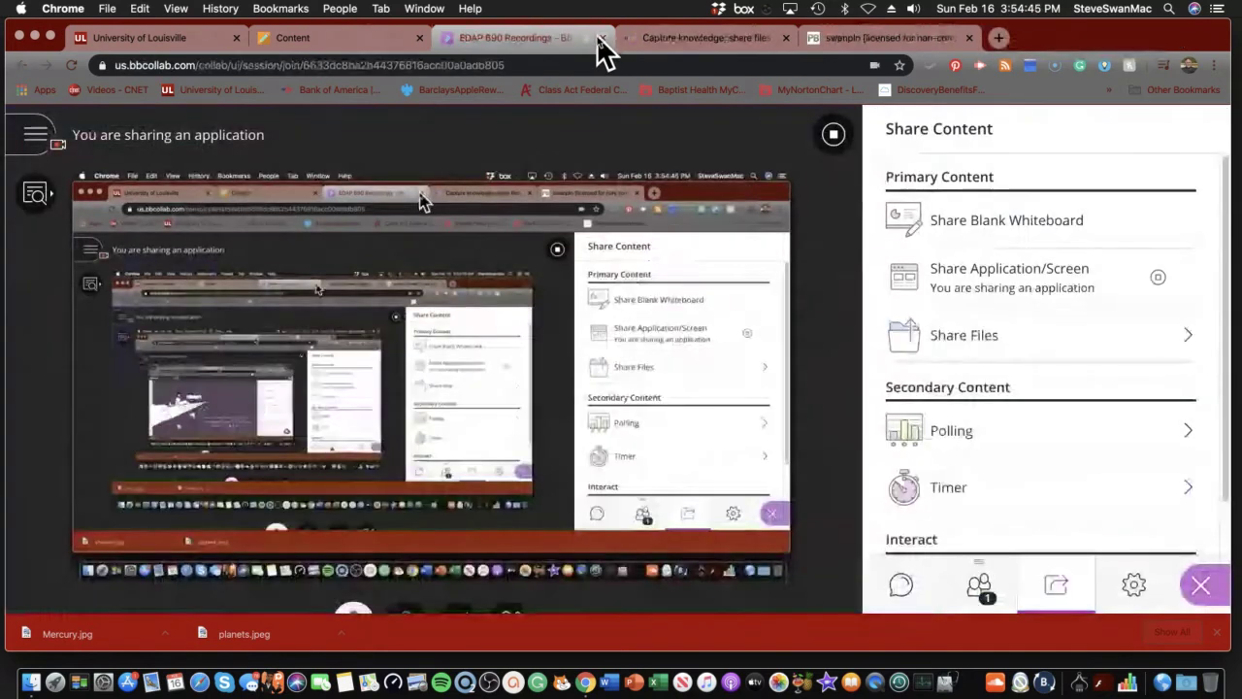
pyautogui.click(308, 40)
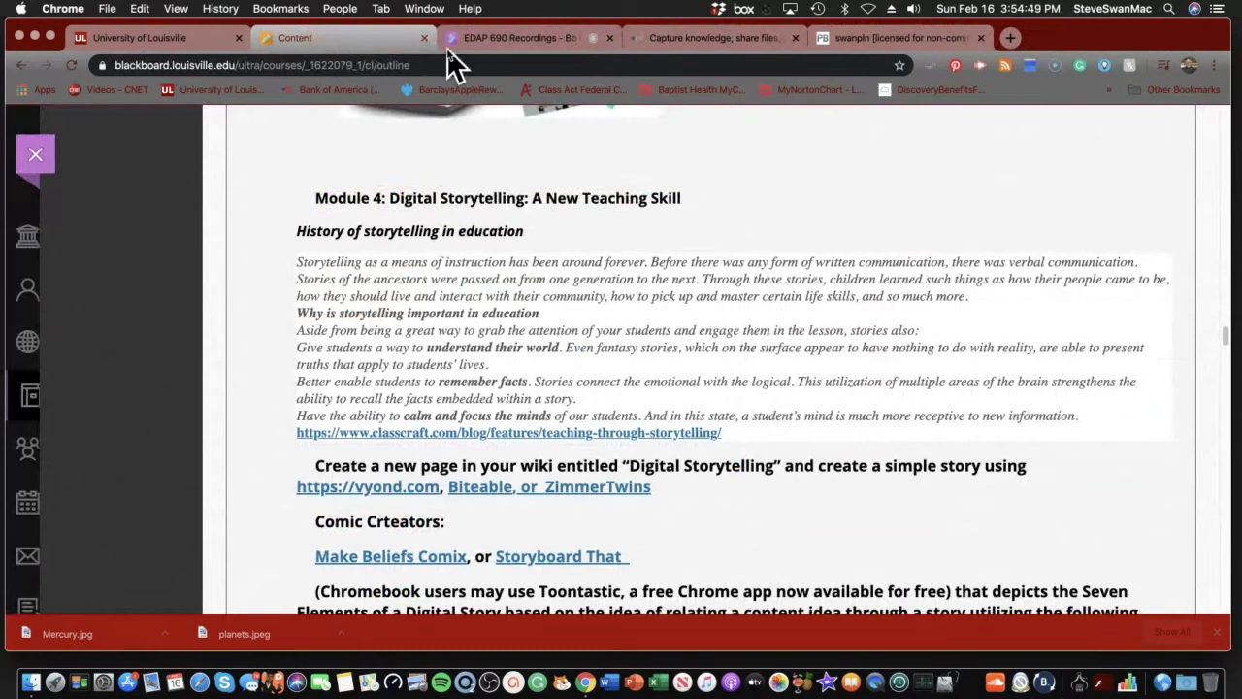
# Close the leftover "Capture knowledge, share files" page, then open ZimmerTwins from the assignment with Flash allowed in its movie creator.
pyautogui.click(794, 38)
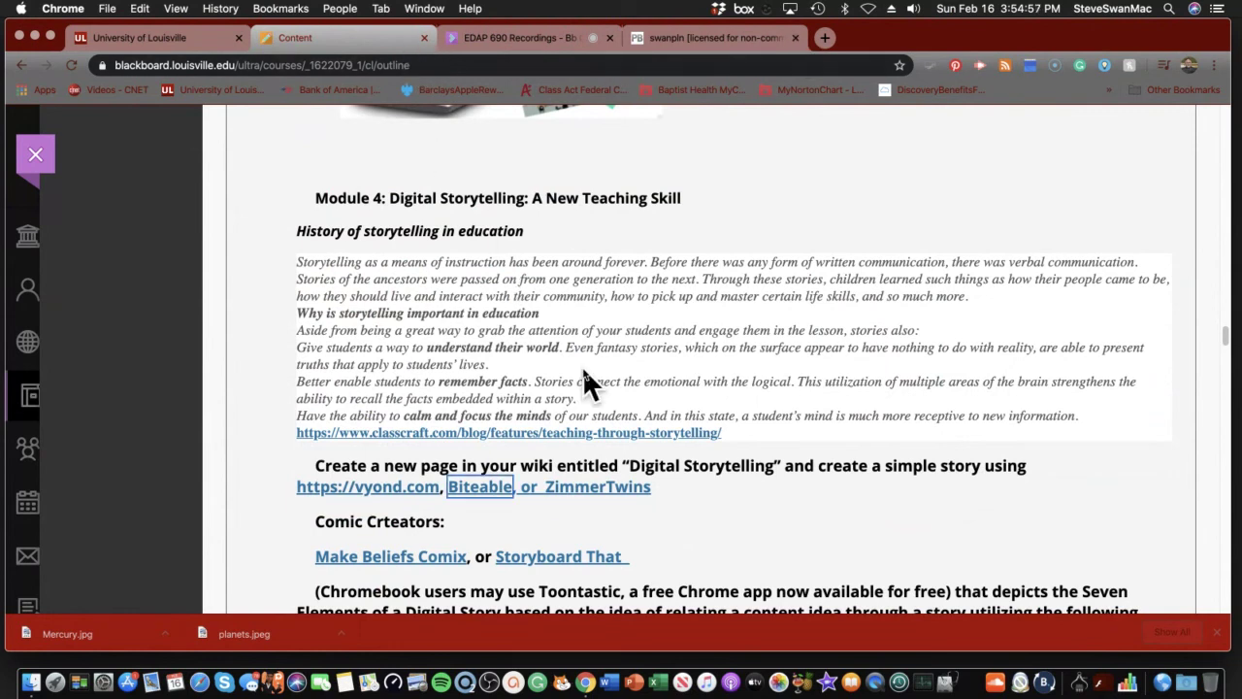
pyautogui.click(594, 489)
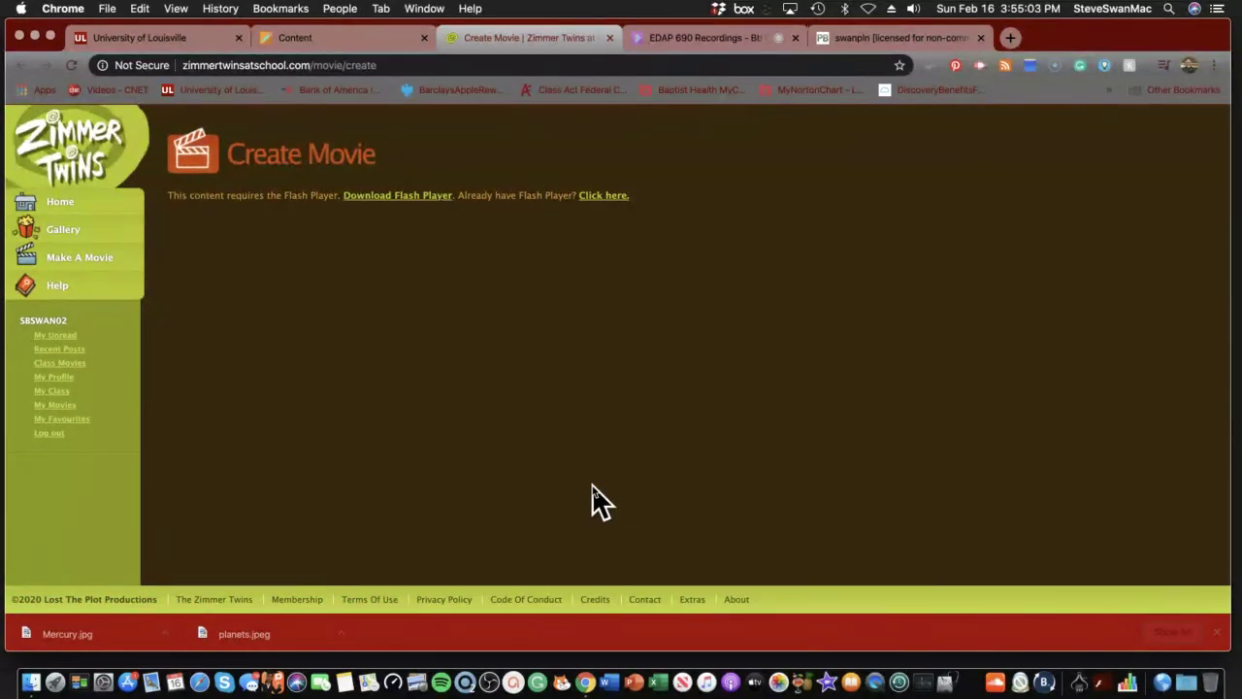
pyautogui.click(606, 196)
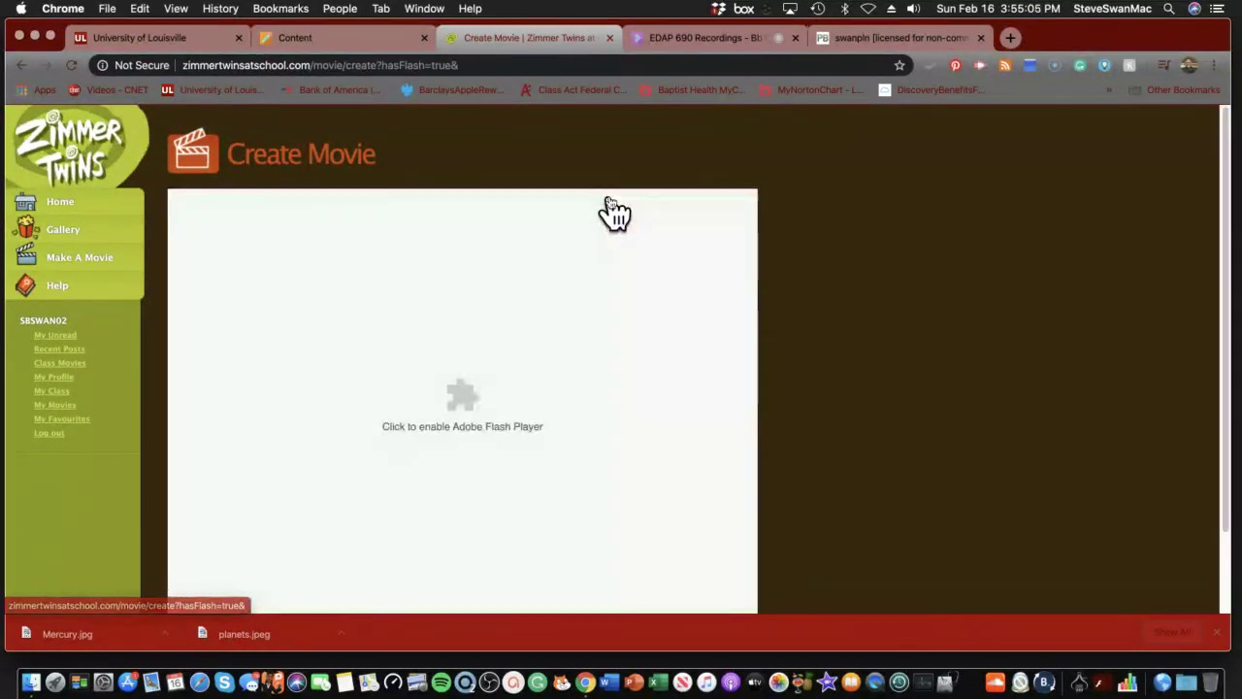
pyautogui.click(439, 431)
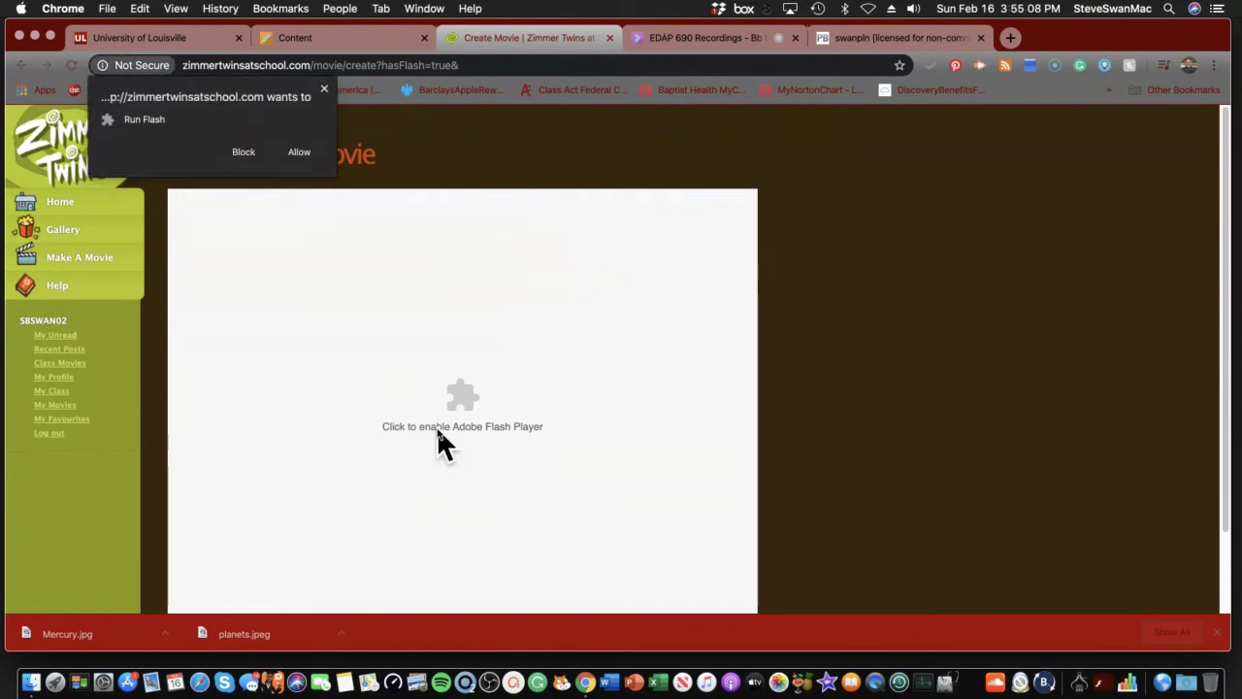
pyautogui.click(301, 152)
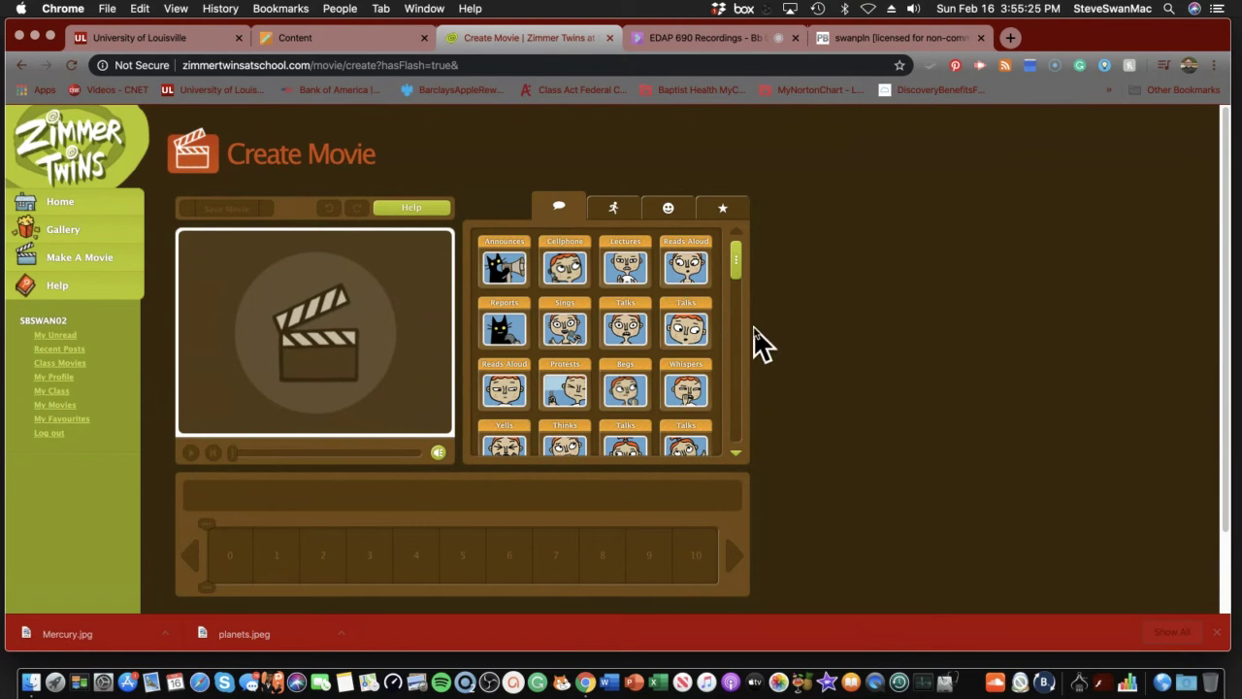
# Try out a Cellphone talking clip followed by a Chases action clip on the timeline, and browse the title and effect clips.
pyautogui.moveTo(736, 262); pyautogui.dragTo(754, 244)
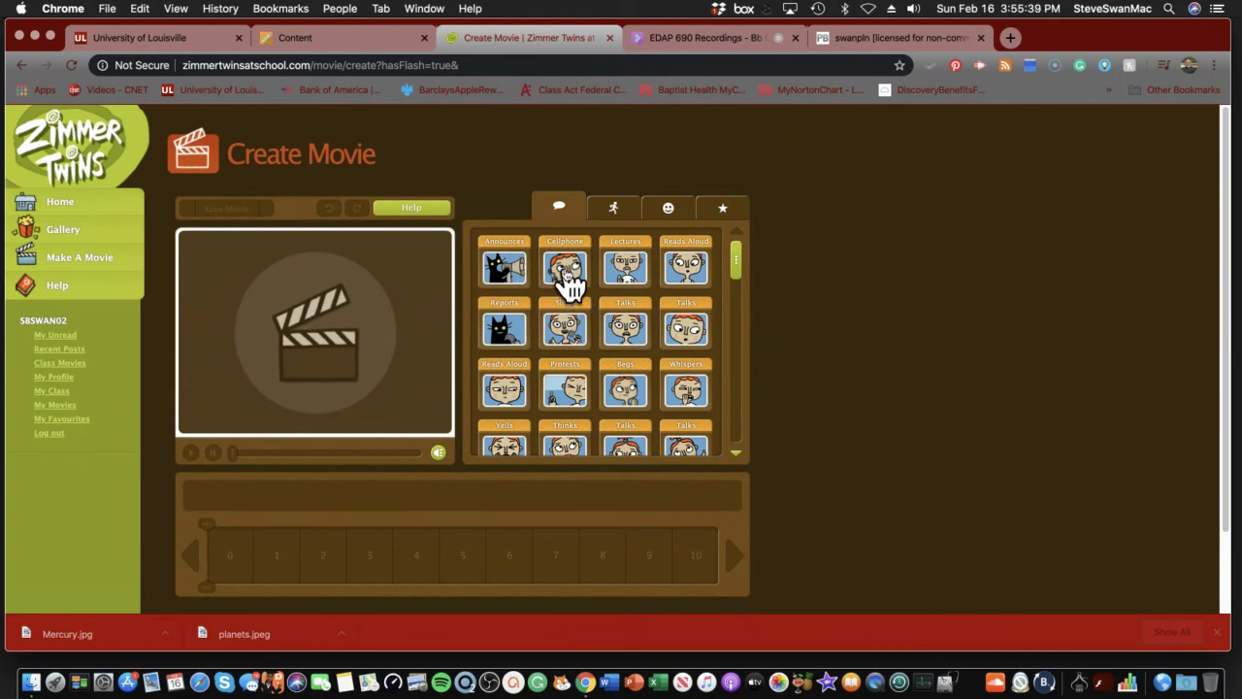
pyautogui.click(567, 277)
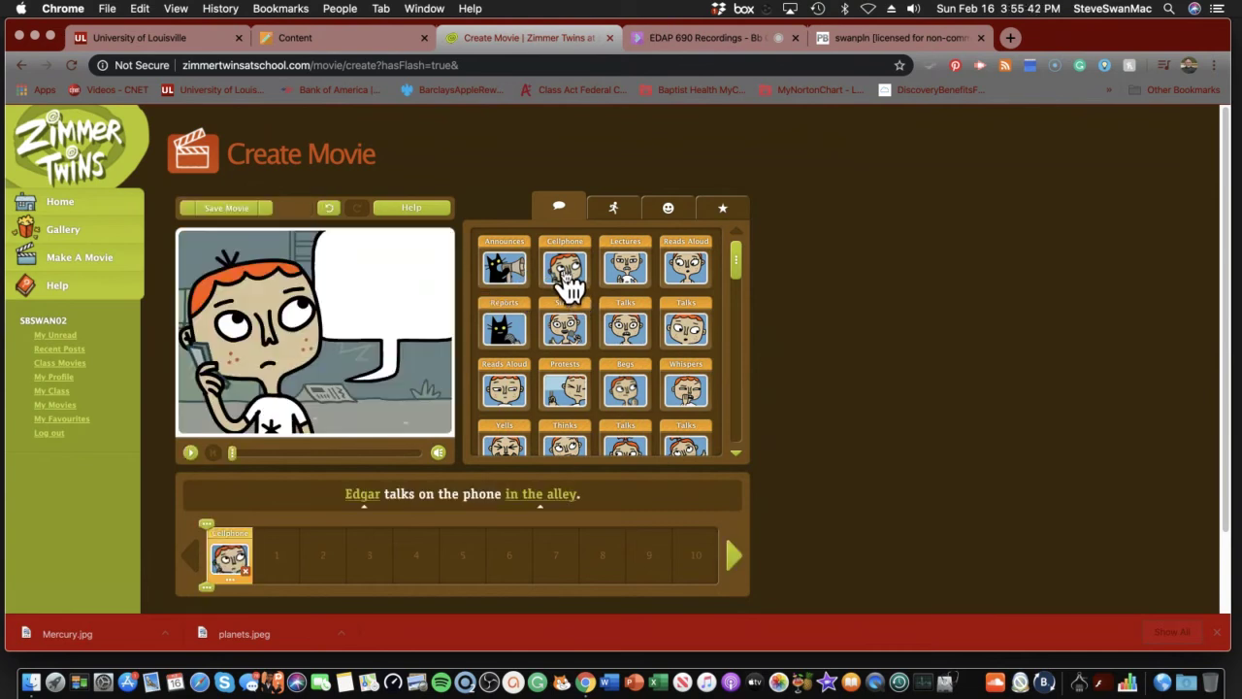
pyautogui.click(384, 268)
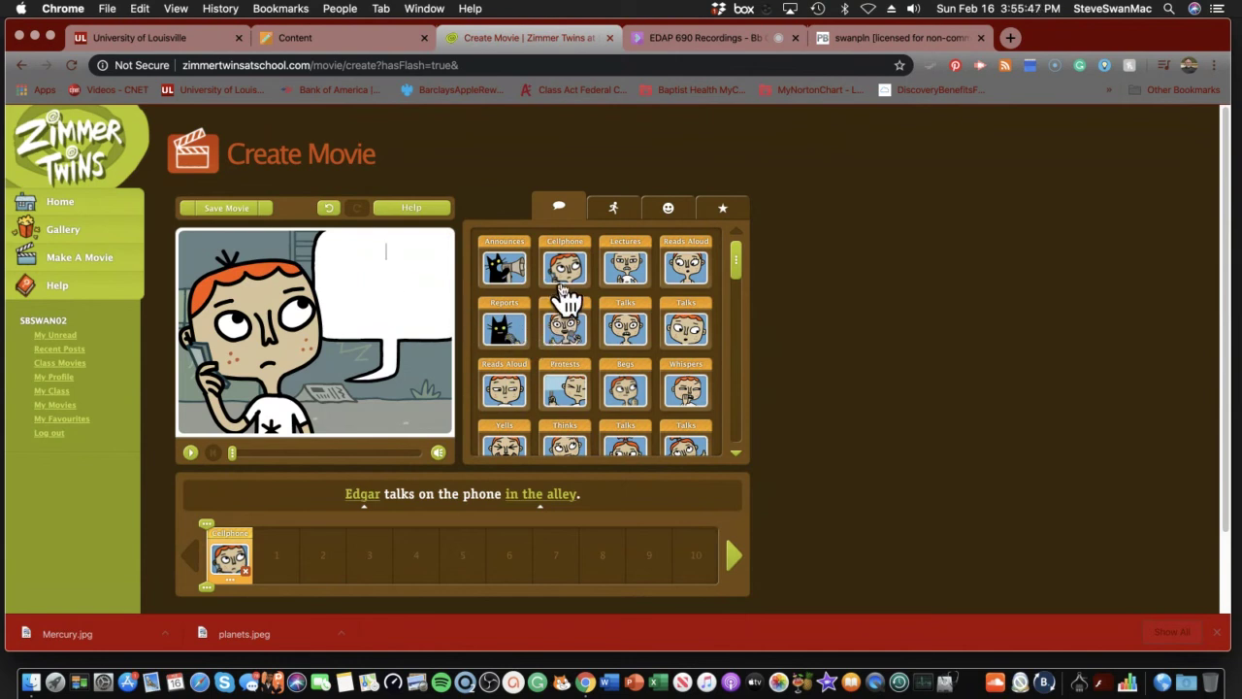
pyautogui.click(613, 211)
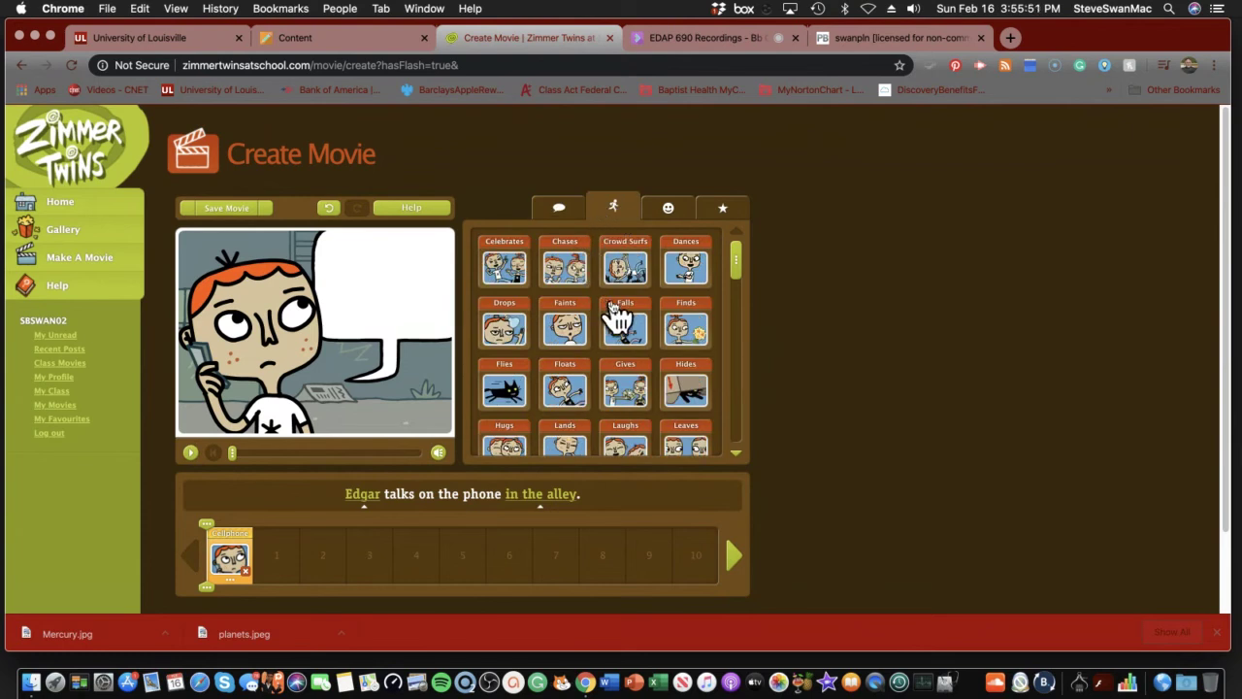
pyautogui.click(573, 277)
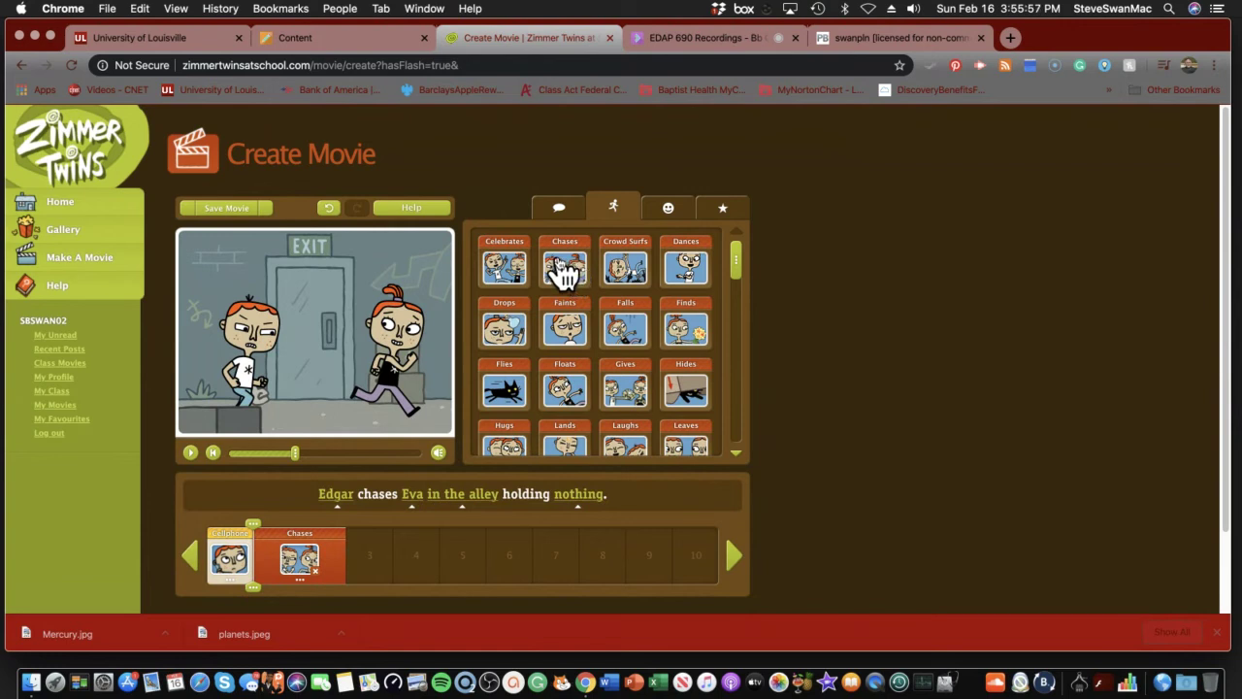
pyautogui.click(669, 213)
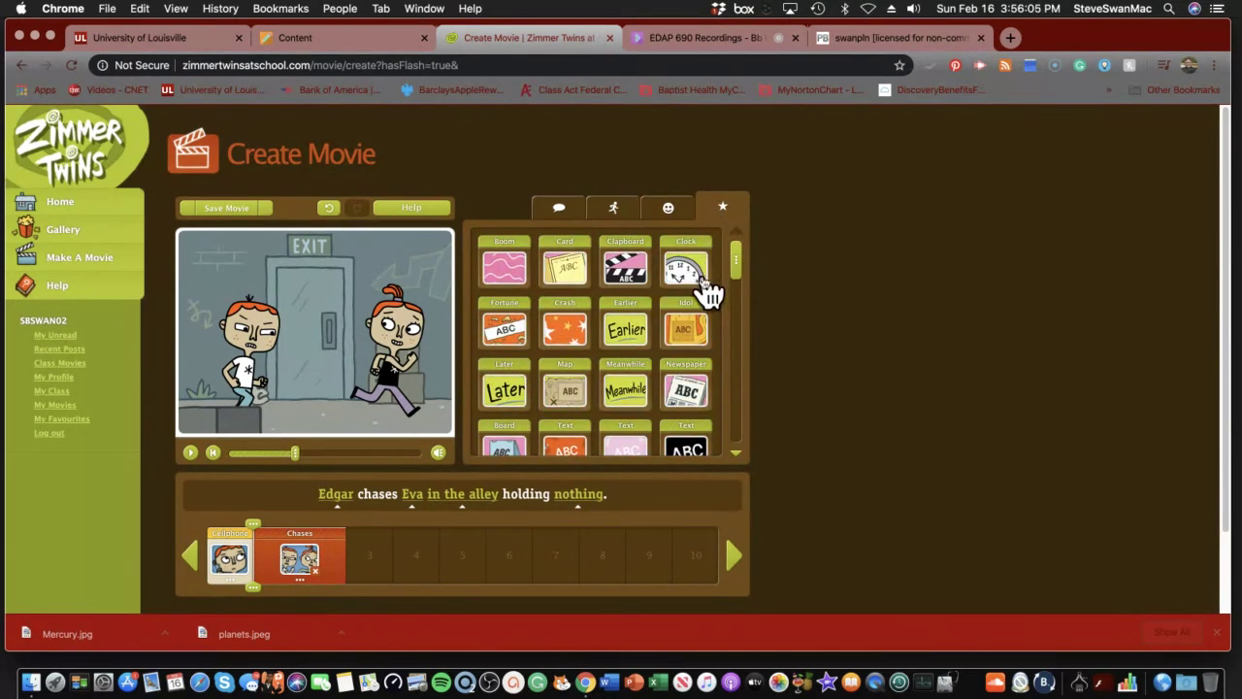
pyautogui.moveTo(734, 279); pyautogui.dragTo(734, 249)
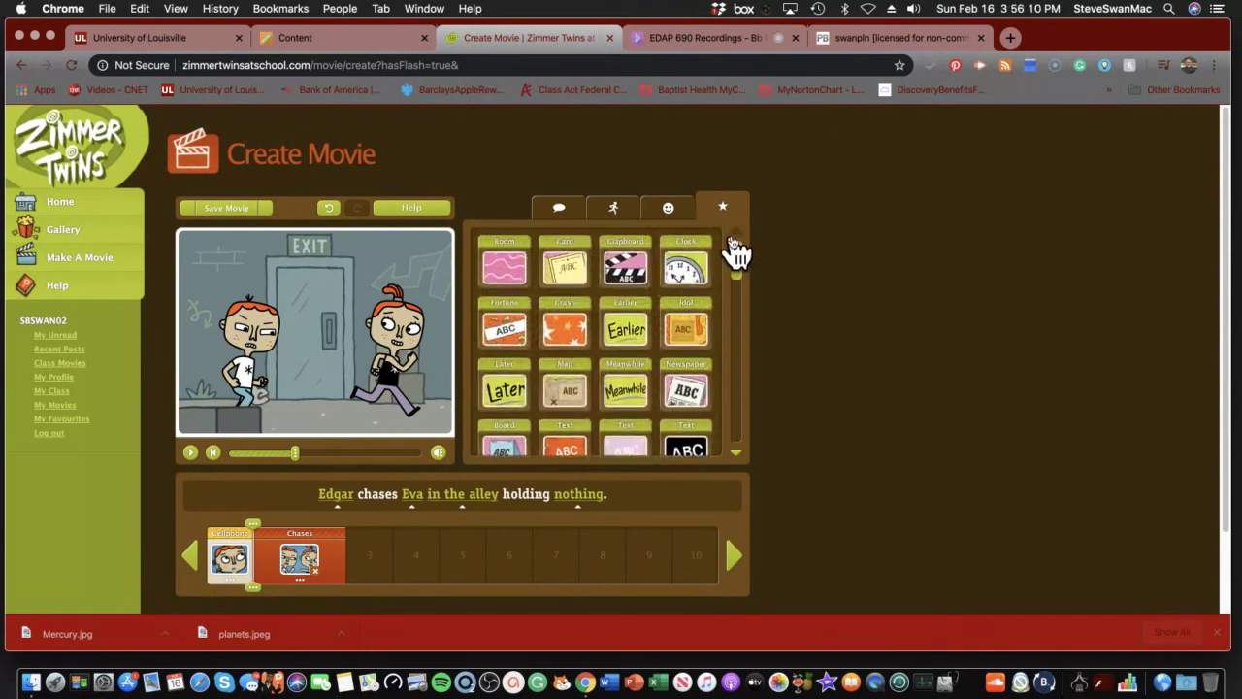
pyautogui.rightClick(288, 565)
pyautogui.press('Escape')
# View the saved Gravity movie from My Movies and look through the starters on the Make A Movie page.
pyautogui.click(55, 405)
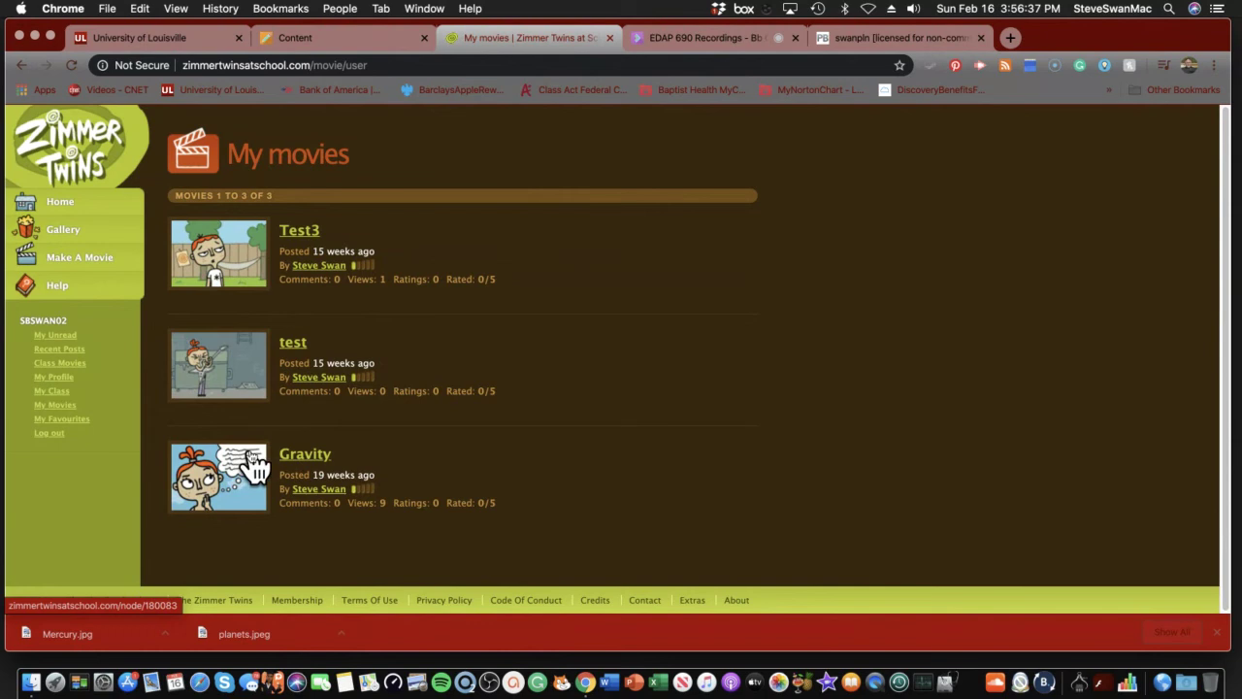
pyautogui.click(223, 474)
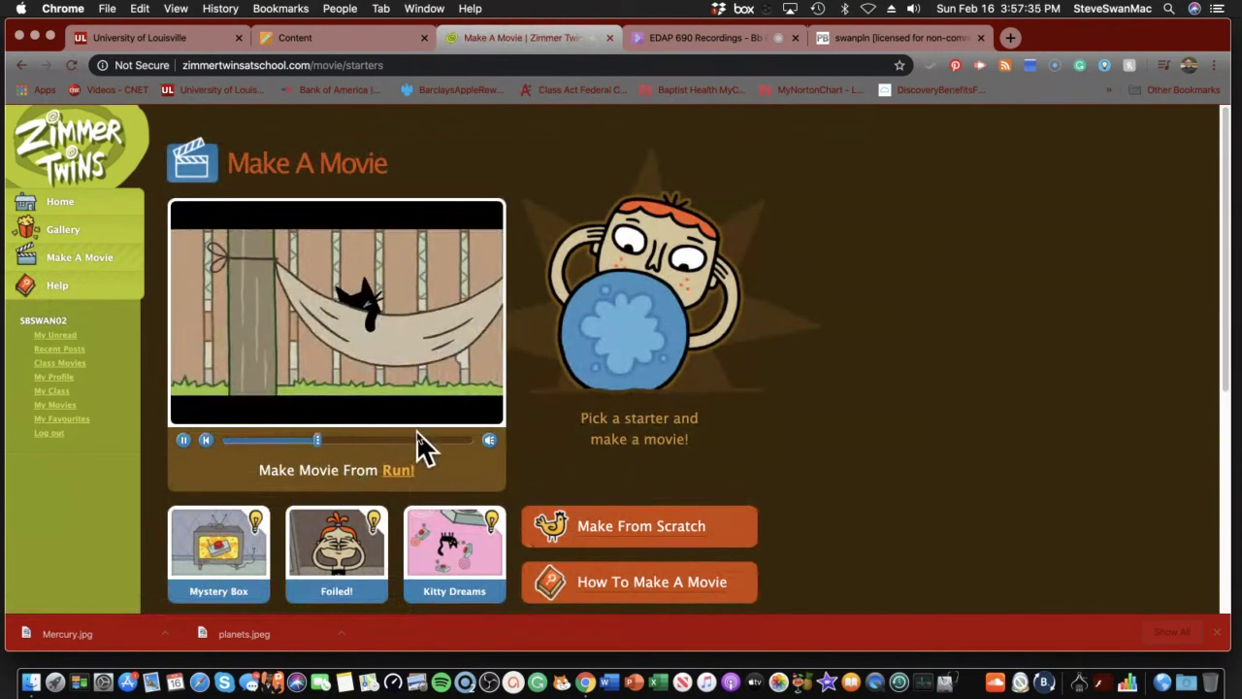
pyautogui.scroll(-3, 426, 454)
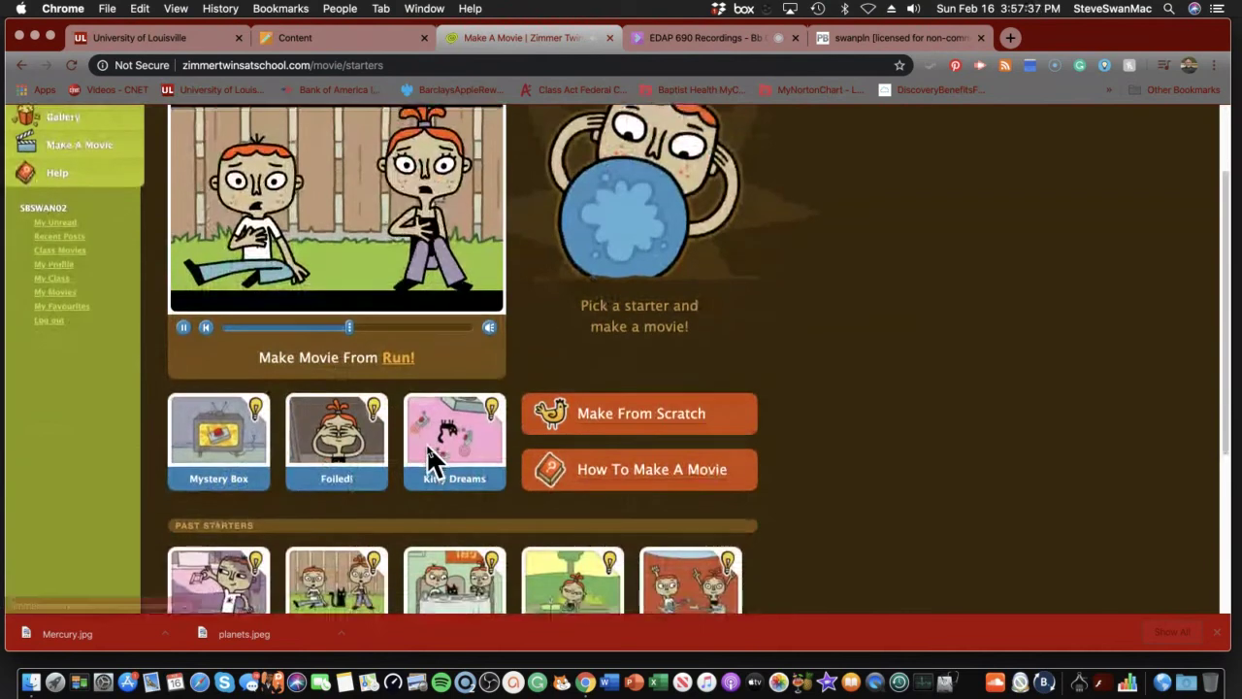
pyautogui.scroll(-6, 426, 443)
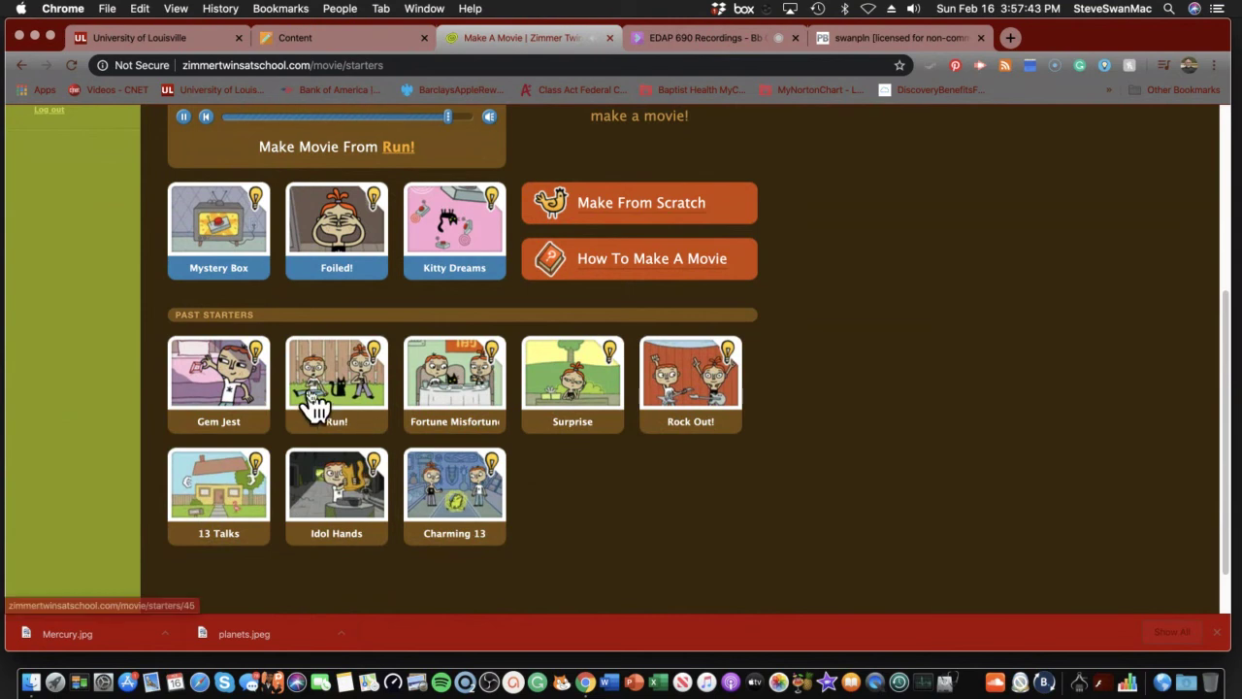
pyautogui.scroll(8, 438, 495)
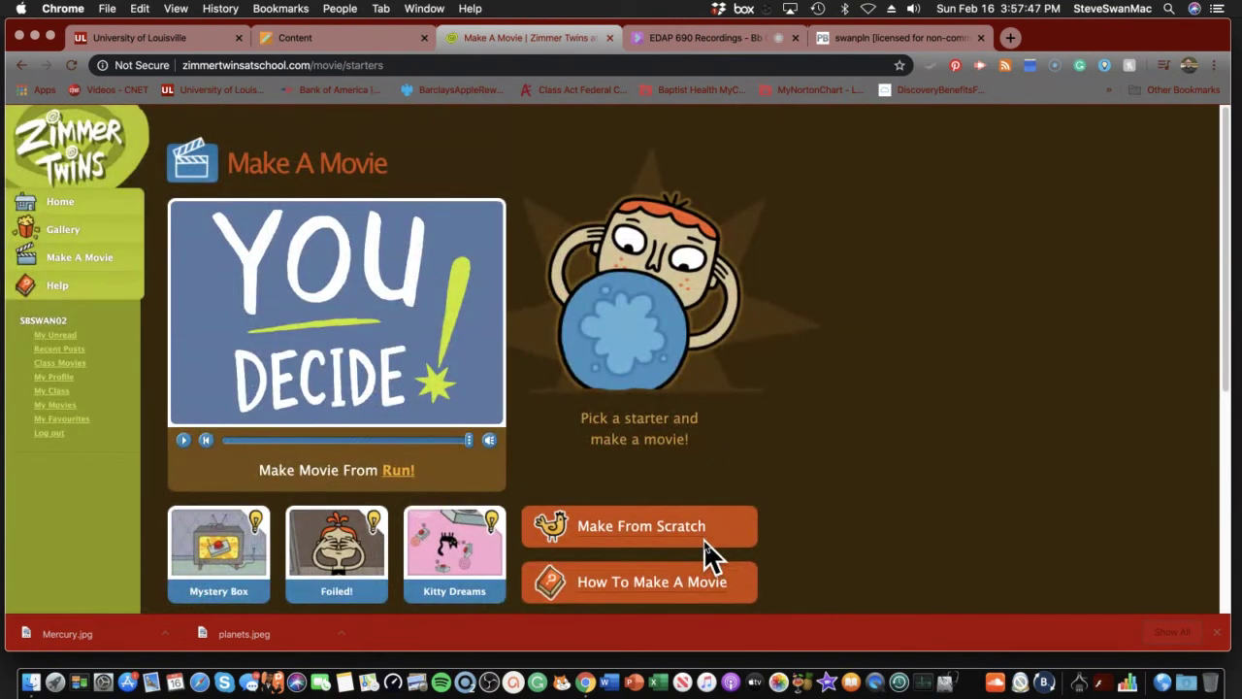
# Start a movie from scratch, add the Tv and Cellphone title clips, and remove the Tv clip from the timeline.
pyautogui.click(636, 540)
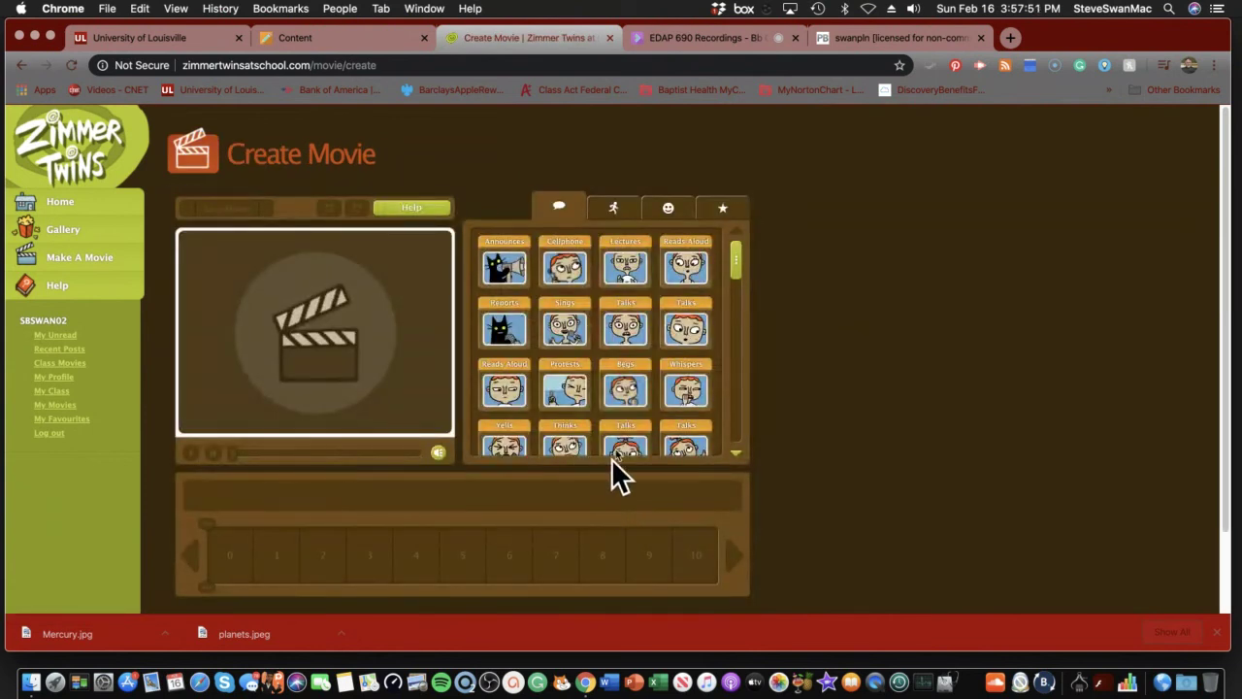
pyautogui.click(722, 208)
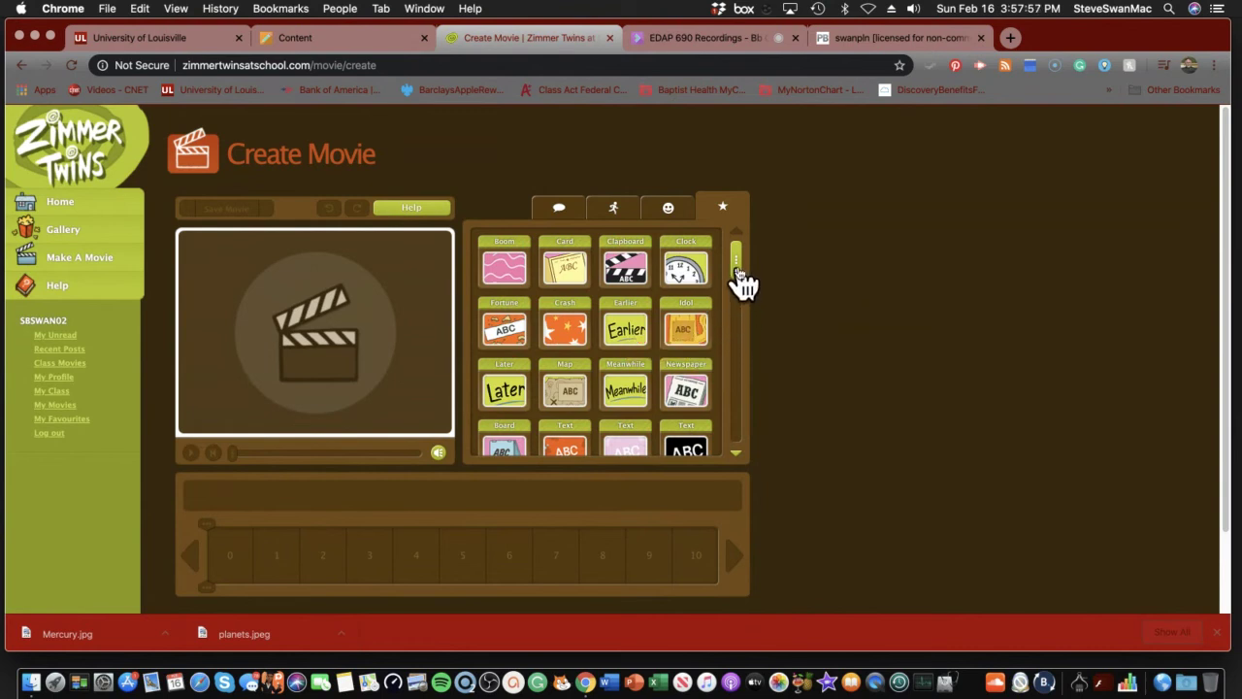
pyautogui.moveTo(740, 282); pyautogui.dragTo(727, 445)
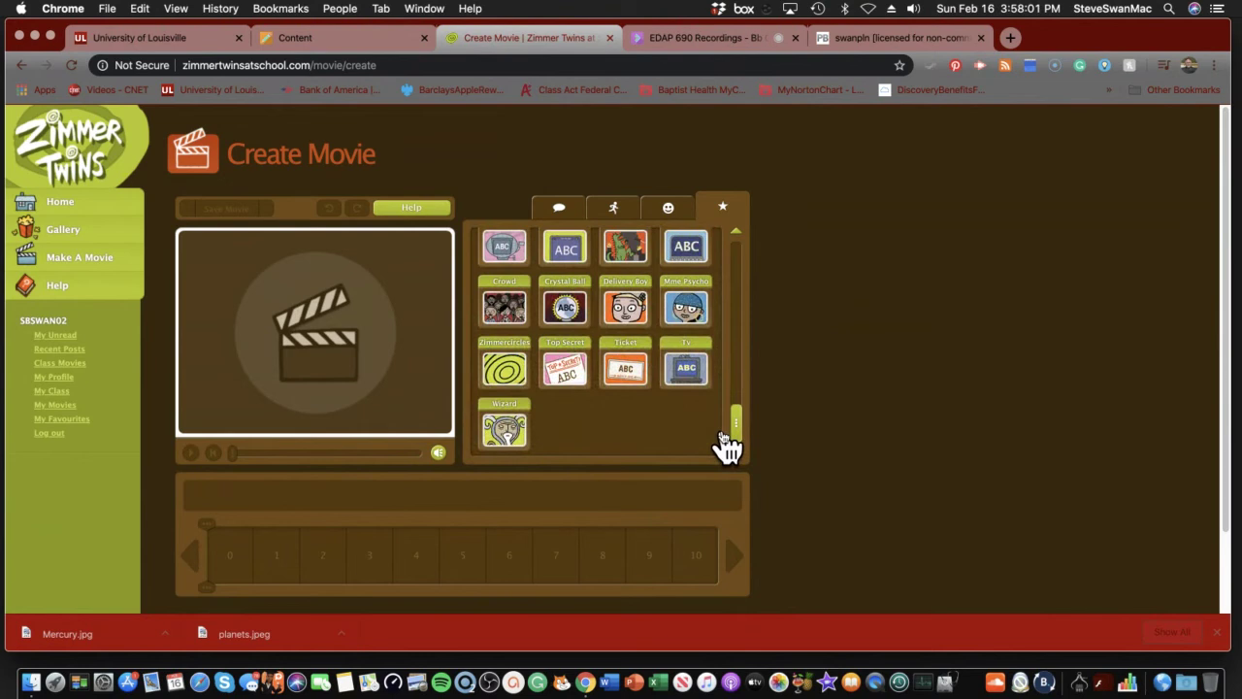
pyautogui.click(682, 368)
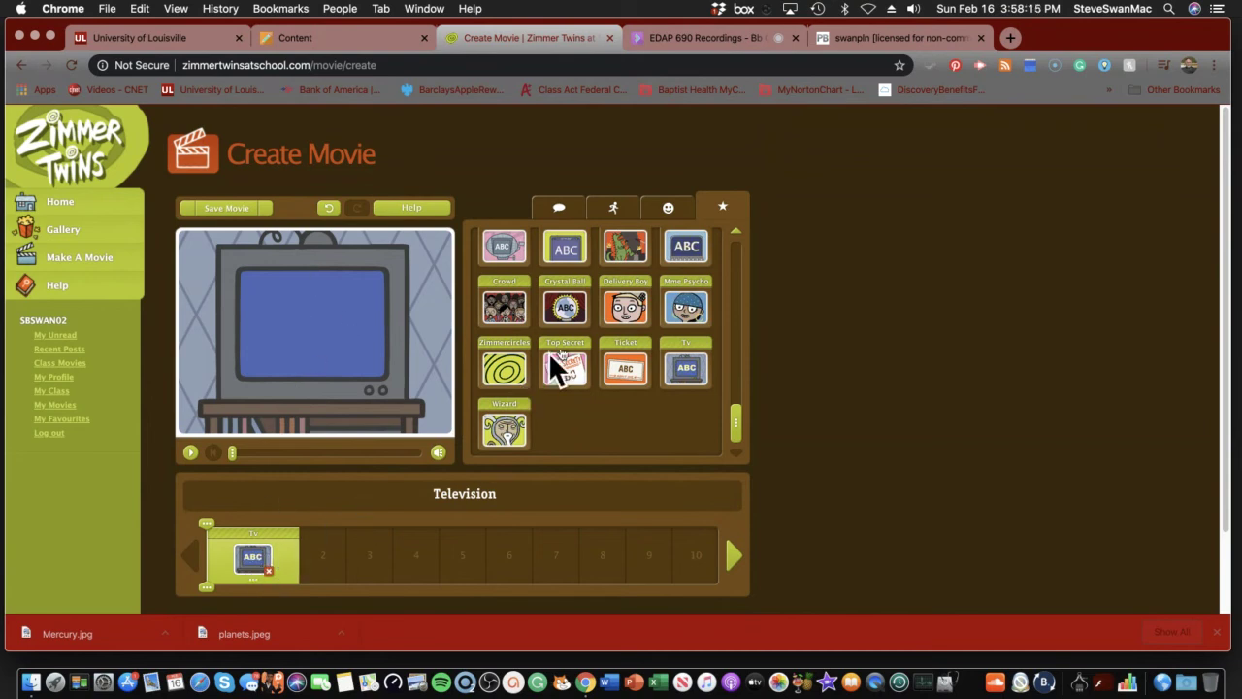
pyautogui.click(575, 254)
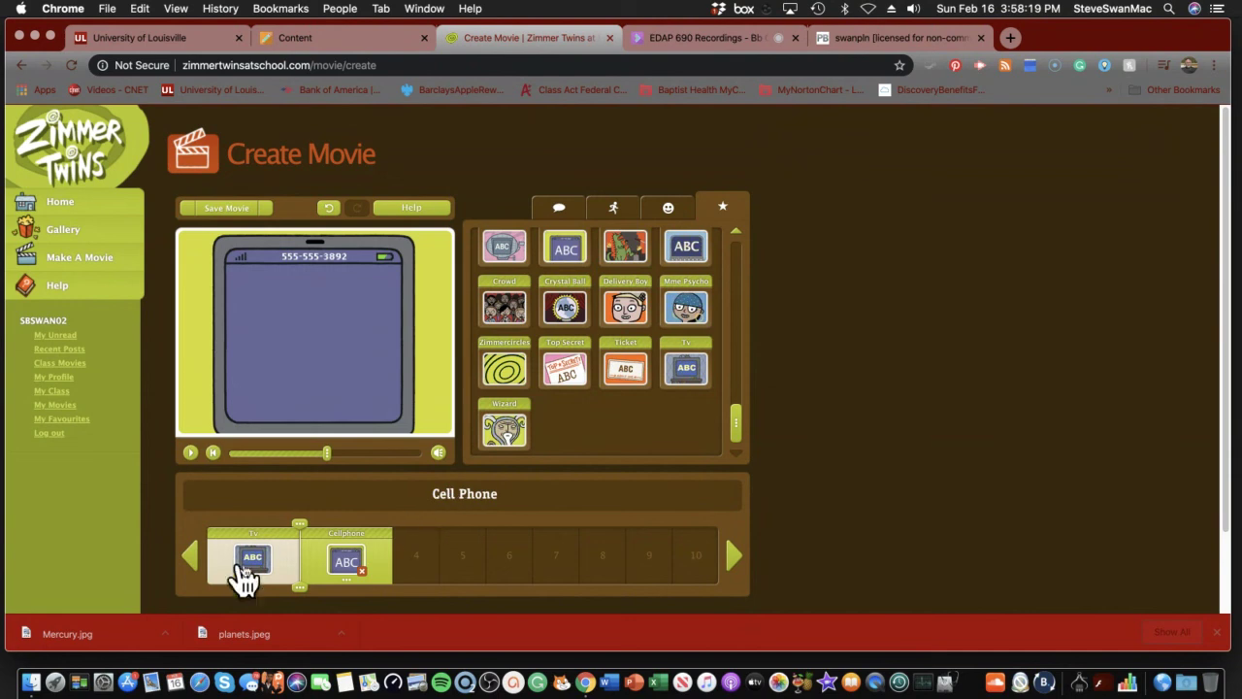
pyautogui.moveTo(273, 580); pyautogui.dragTo(44, 532)
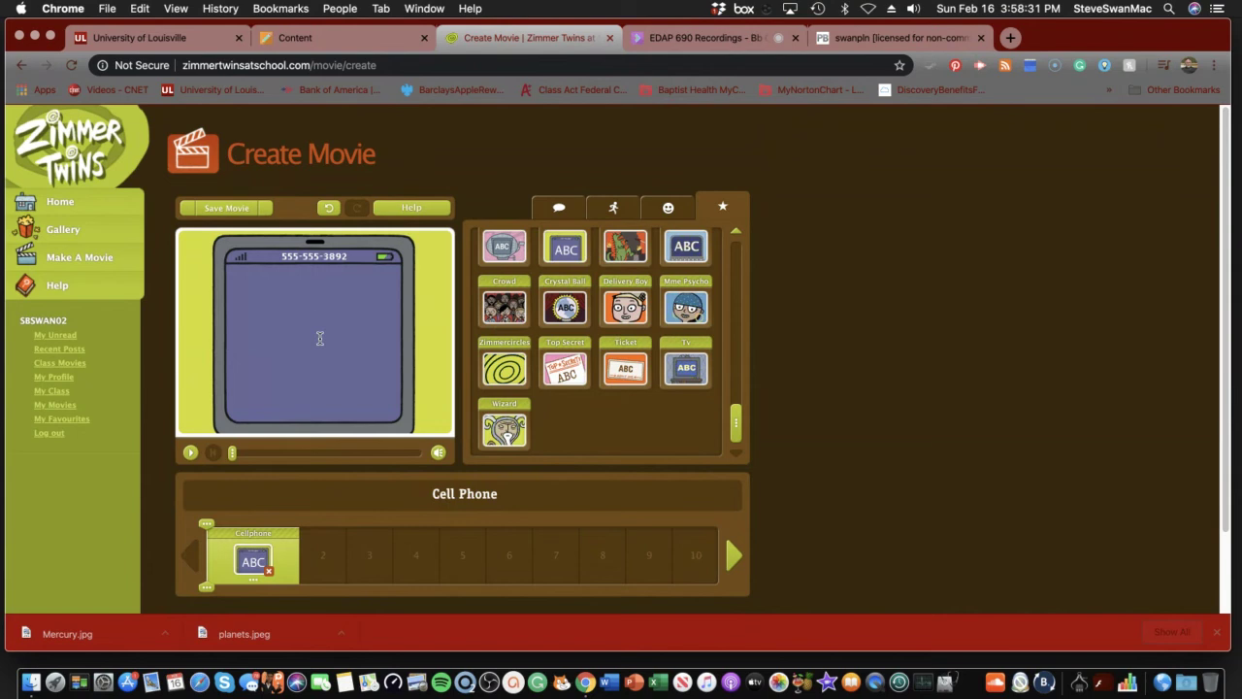
# Enter the text "What is GRAVITY" on the cell phone screen of the opening clip.
pyautogui.write('ha')
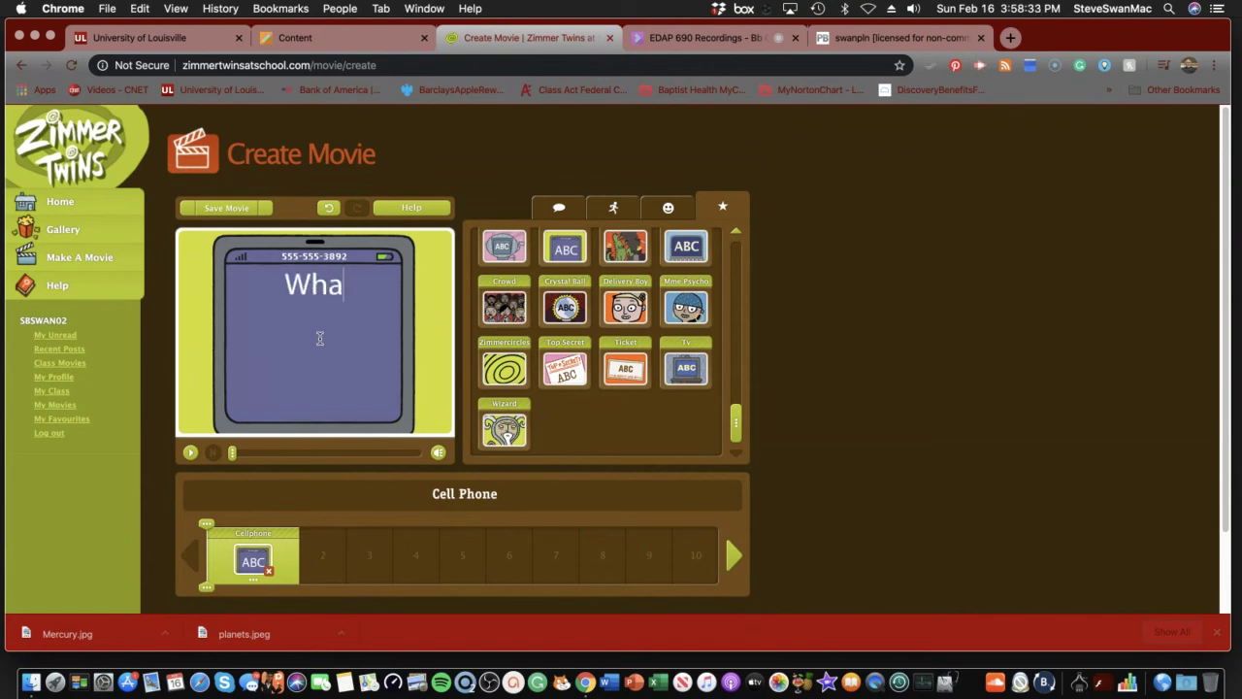
pyautogui.write('t')
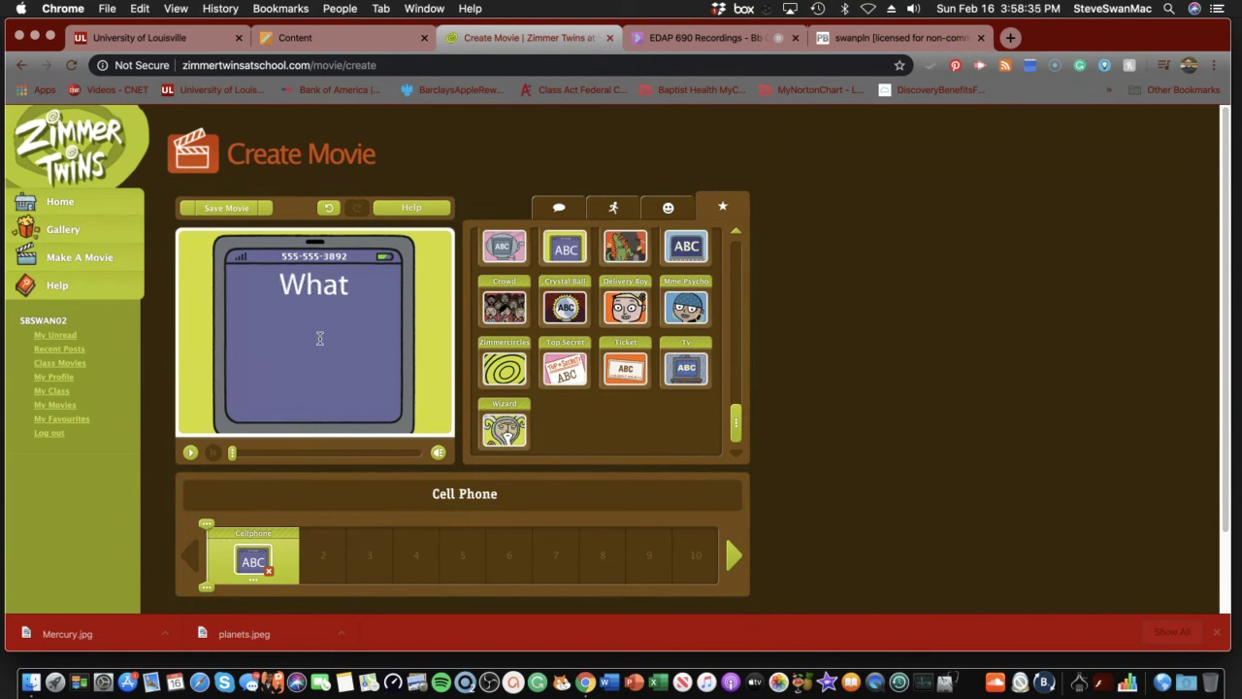
pyautogui.write(' is ')
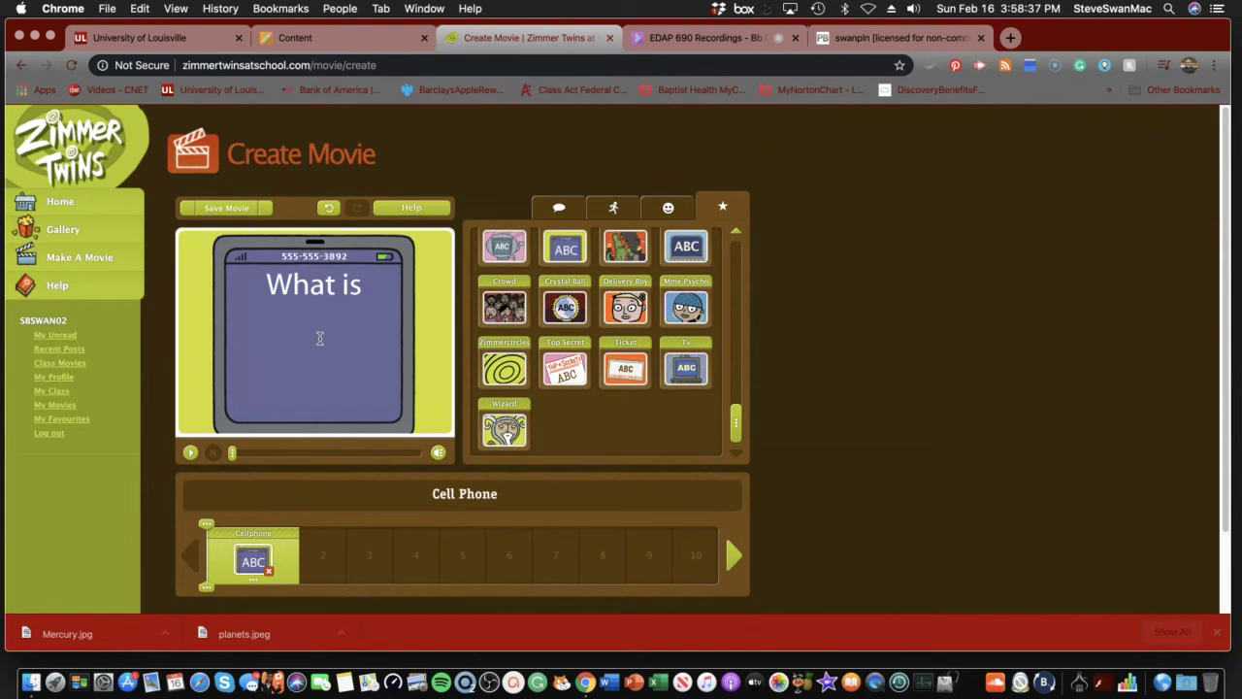
pyautogui.write('GRAVITY')
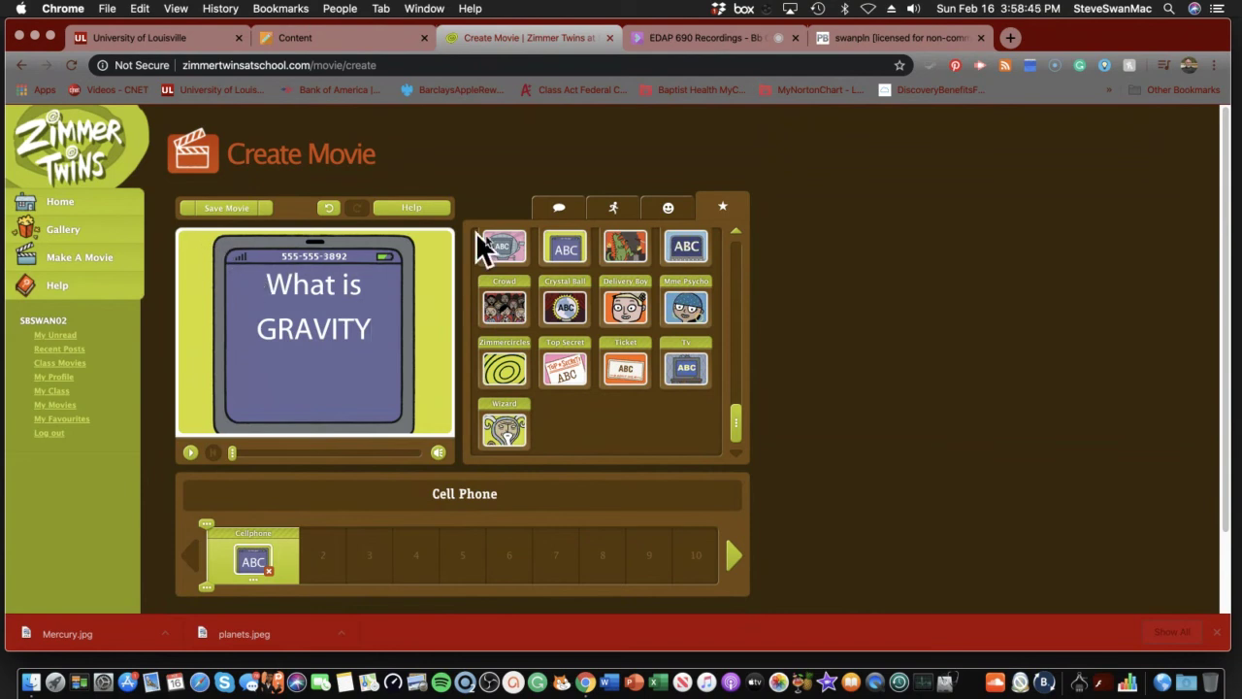
# Add the Cellphone talking clip after the title clip and fill its speech bubble with "Did you understand class today".
pyautogui.click(562, 218)
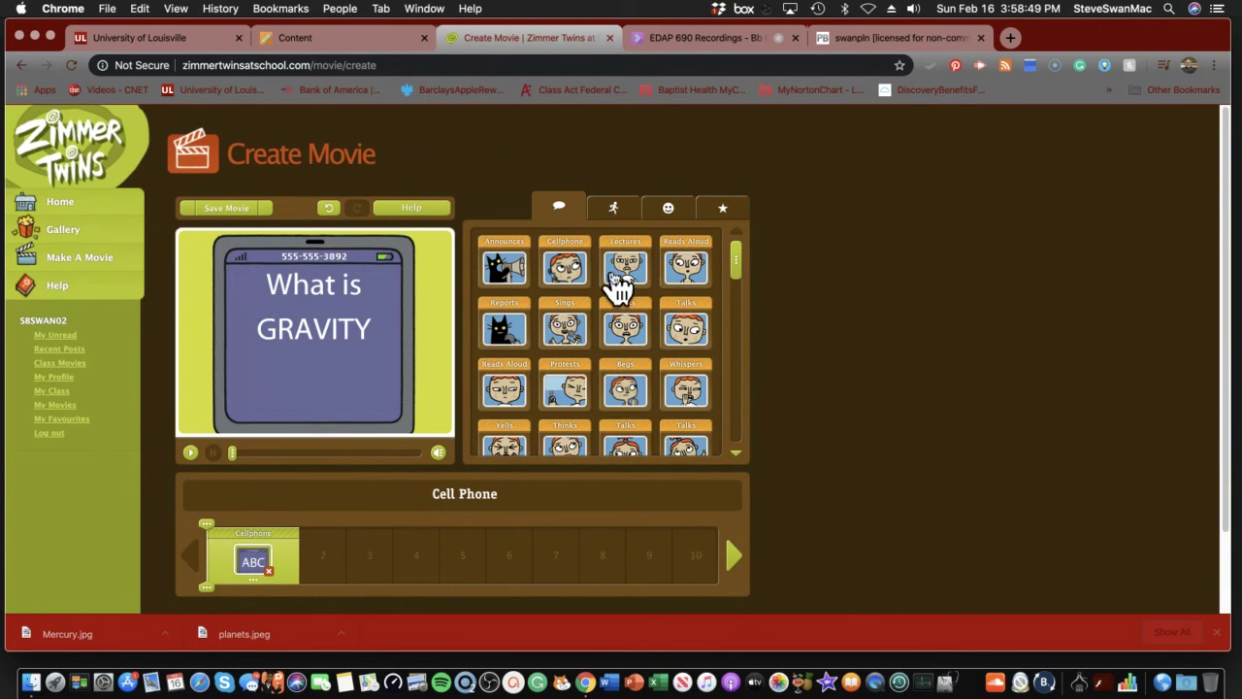
pyautogui.click(569, 273)
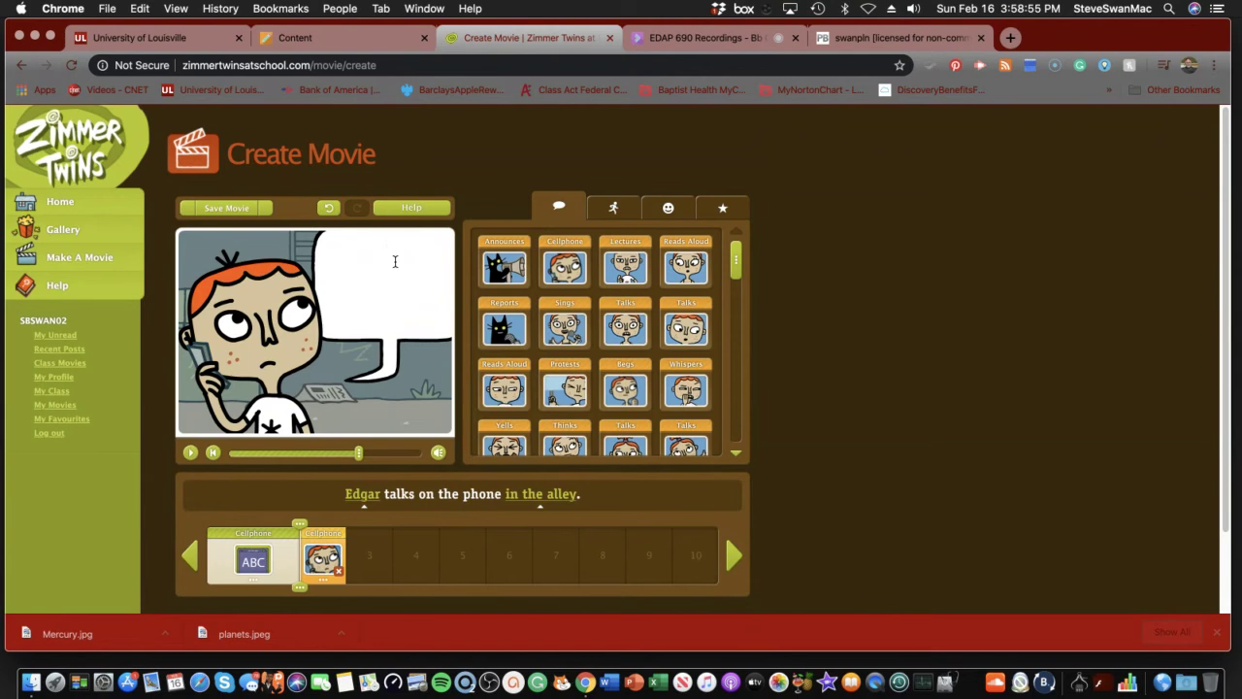
pyautogui.write('Did y')
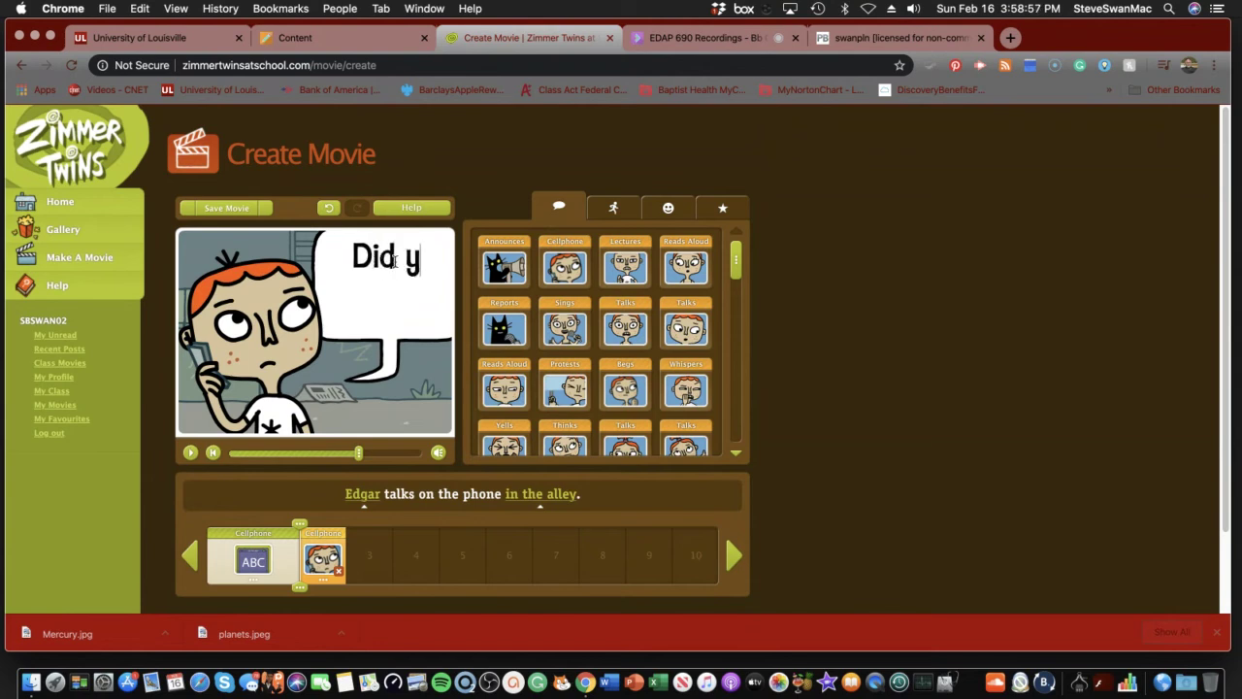
pyautogui.write('ou und')
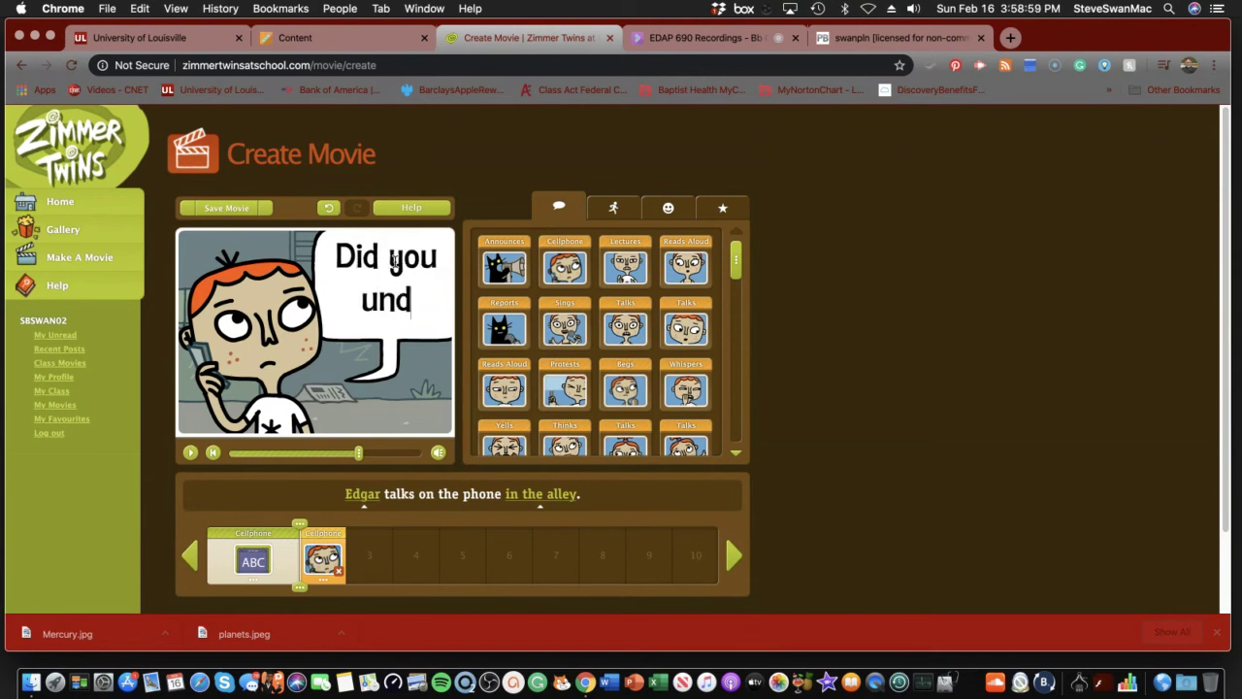
pyautogui.write('ersta')
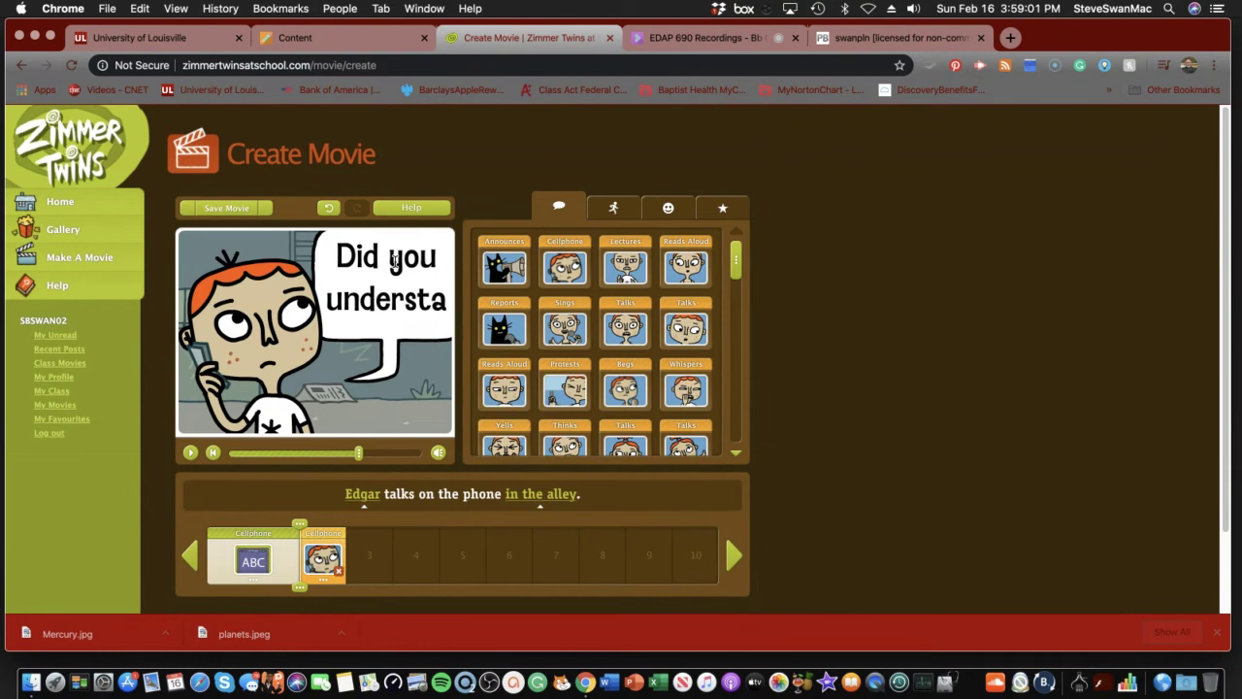
pyautogui.write('nd cl')
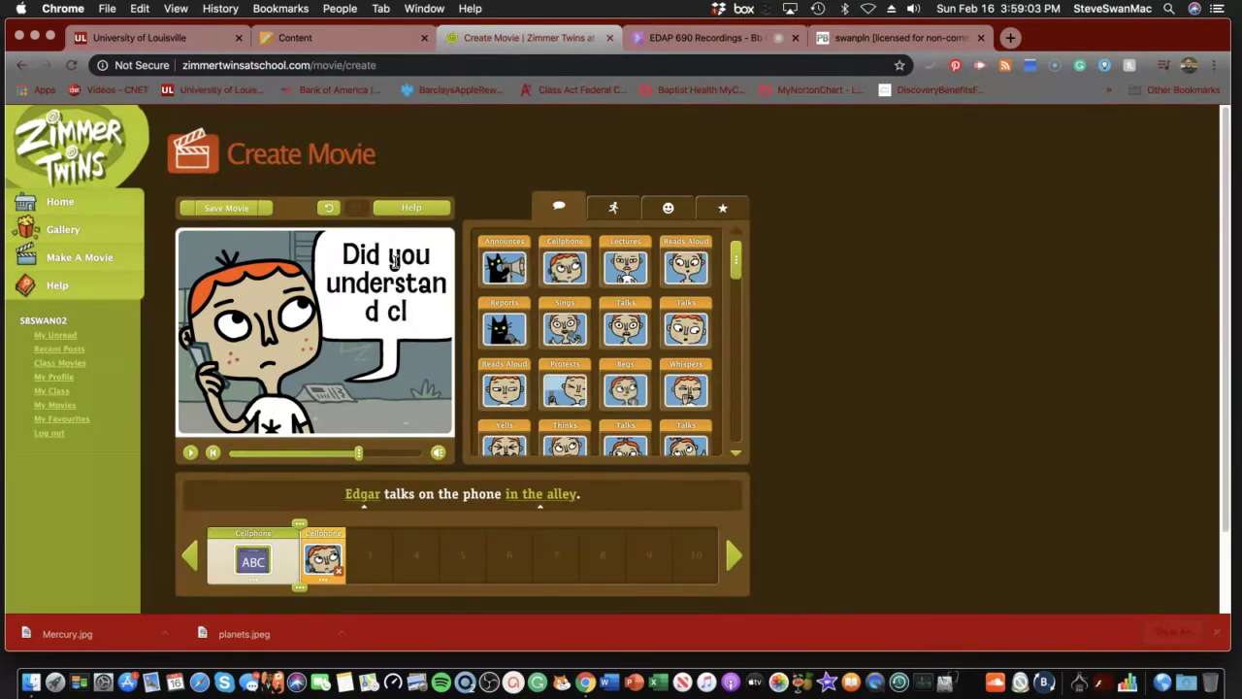
pyautogui.write('ass to')
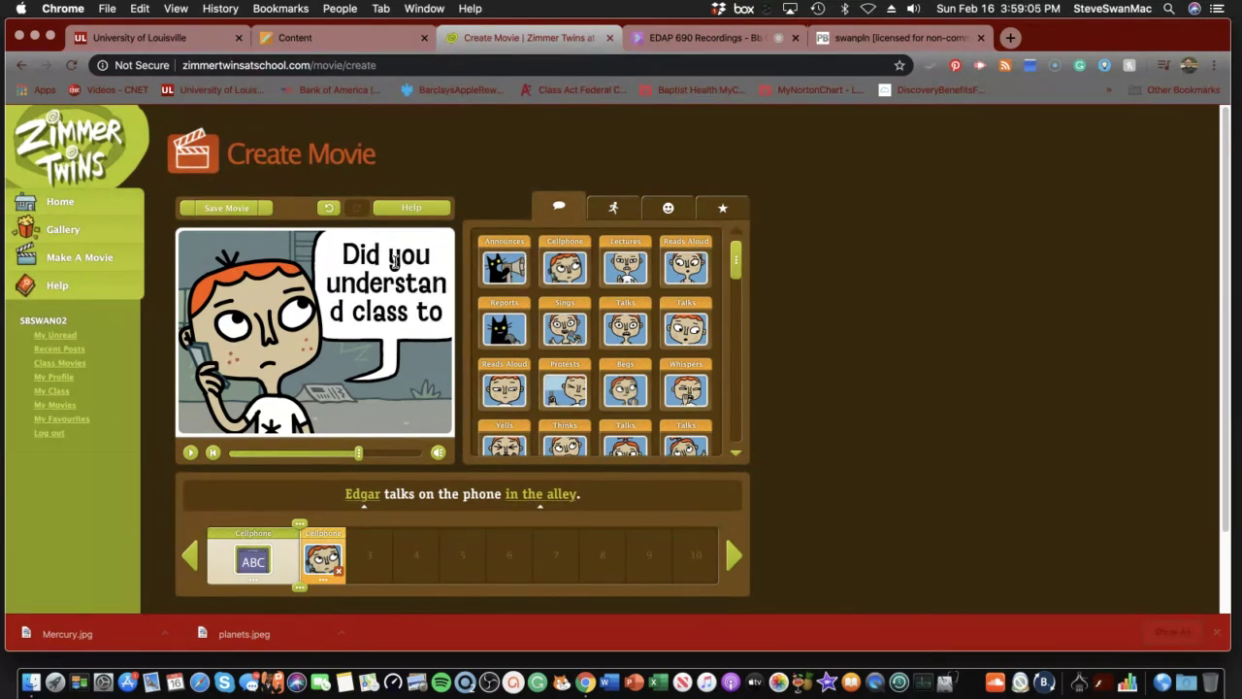
pyautogui.write('day')
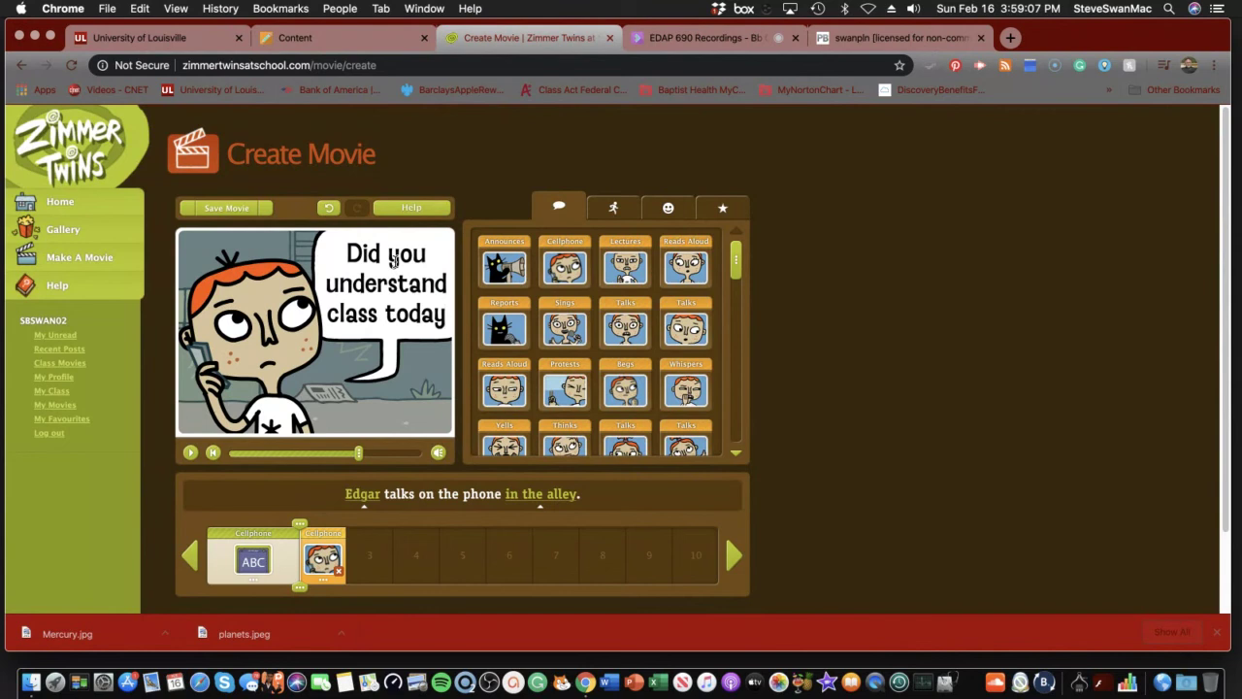
# End the phone question with a question mark and add a Lectures clip whose speech bubble reads "I dont get the idea of GRAVITY".
pyautogui.write('?')
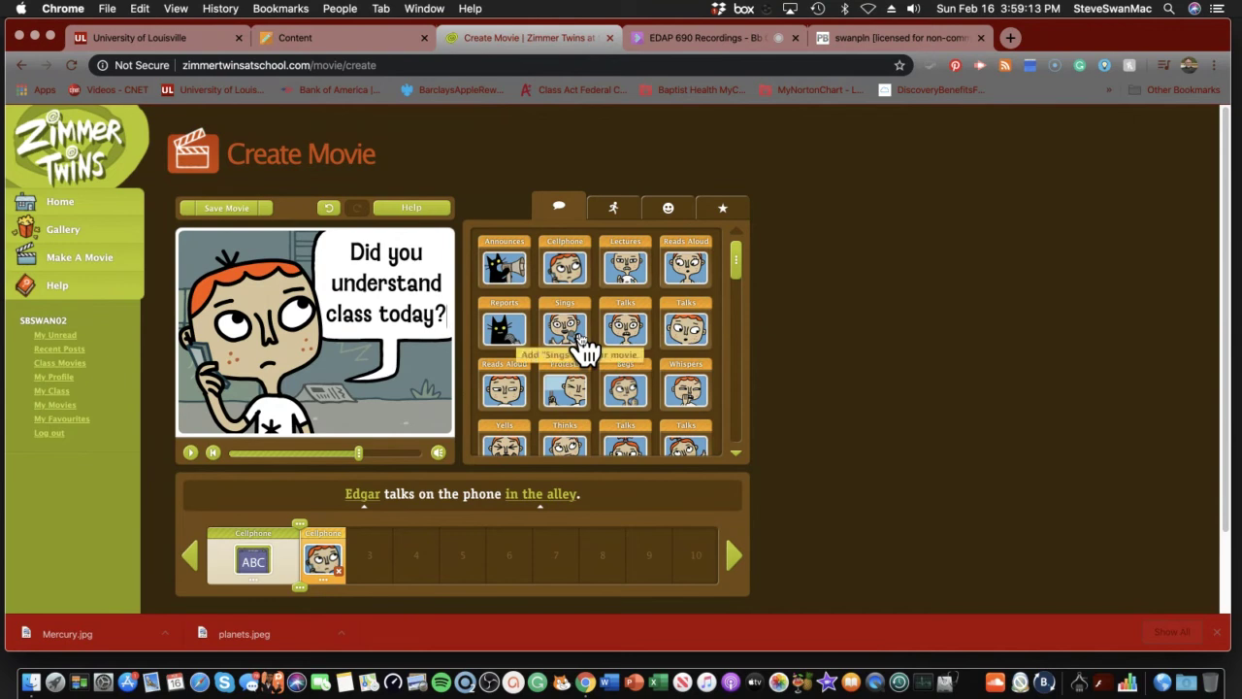
pyautogui.click(629, 280)
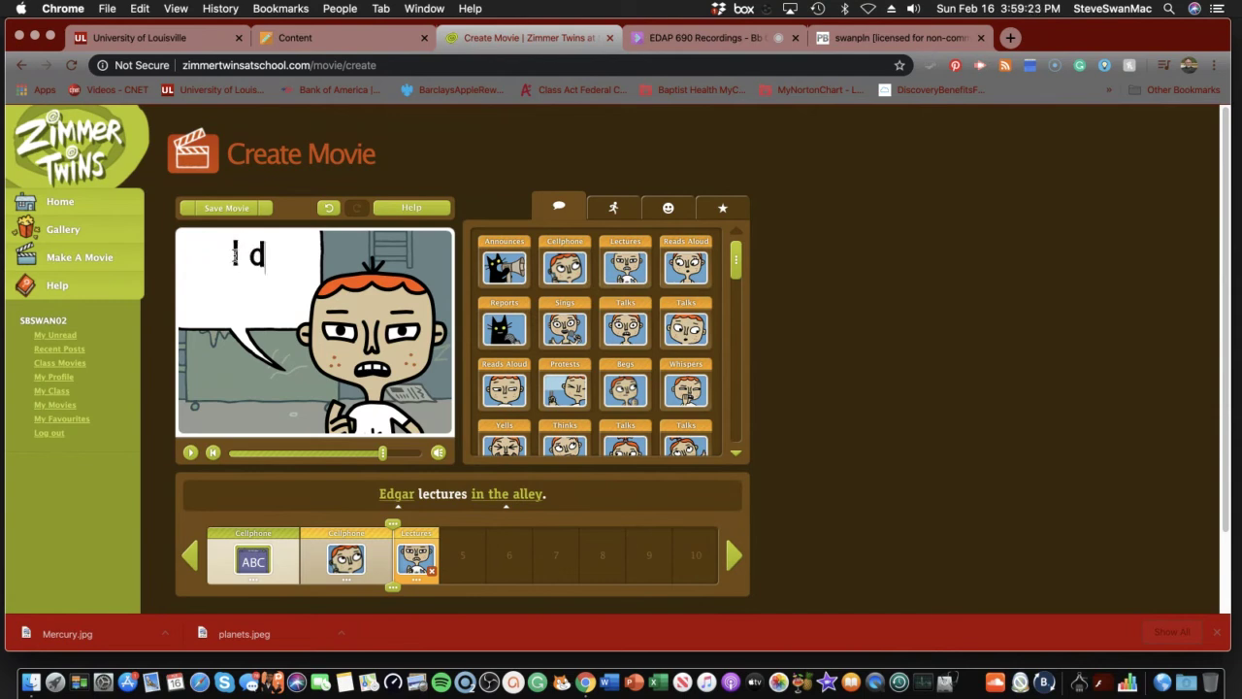
pyautogui.write('ont g')
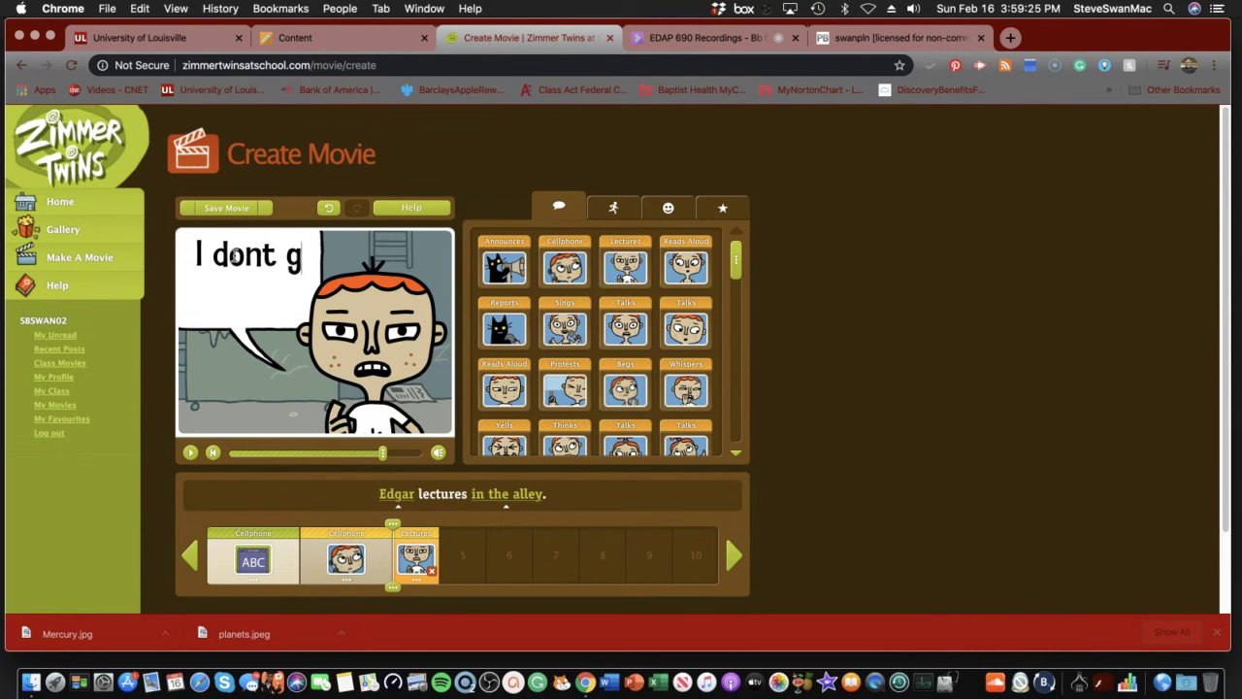
pyautogui.write('et th')
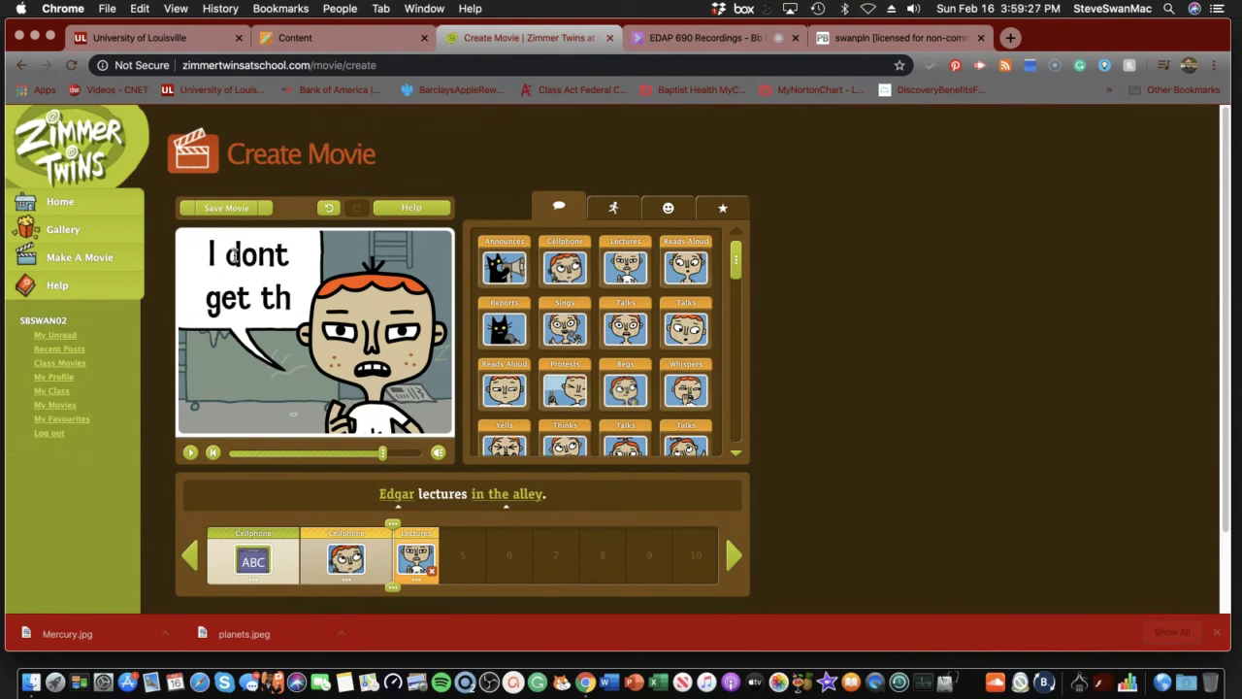
pyautogui.write('e idea')
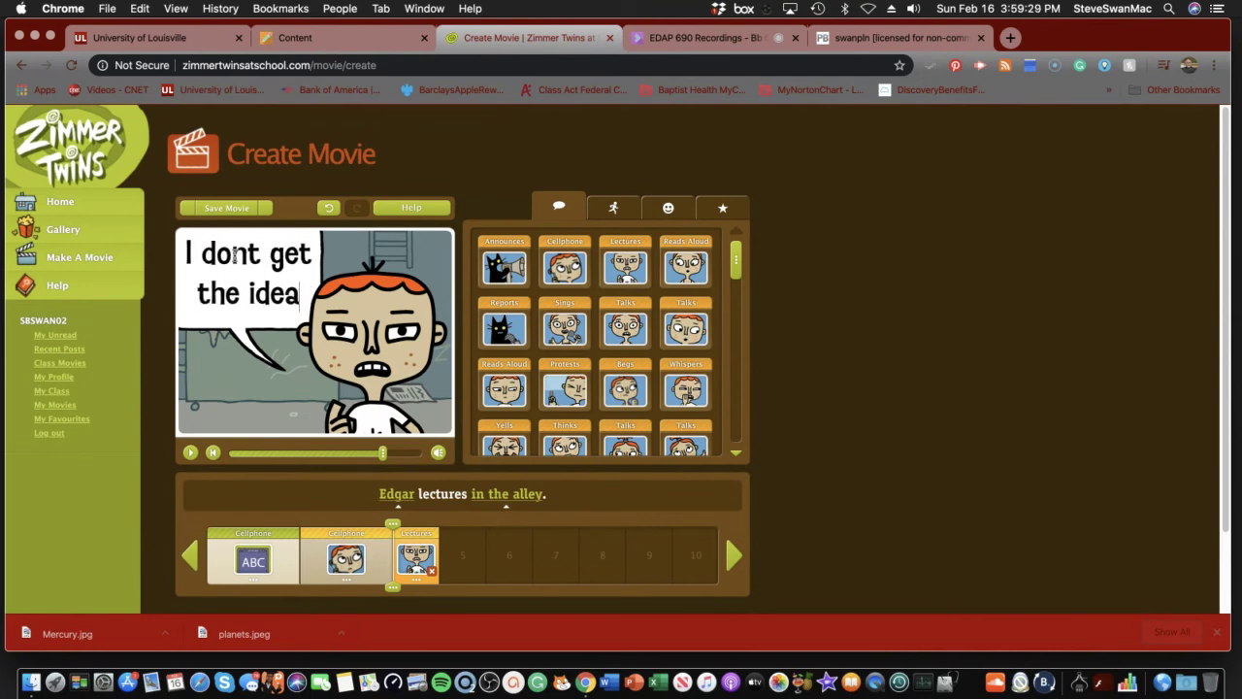
pyautogui.write(' odf')
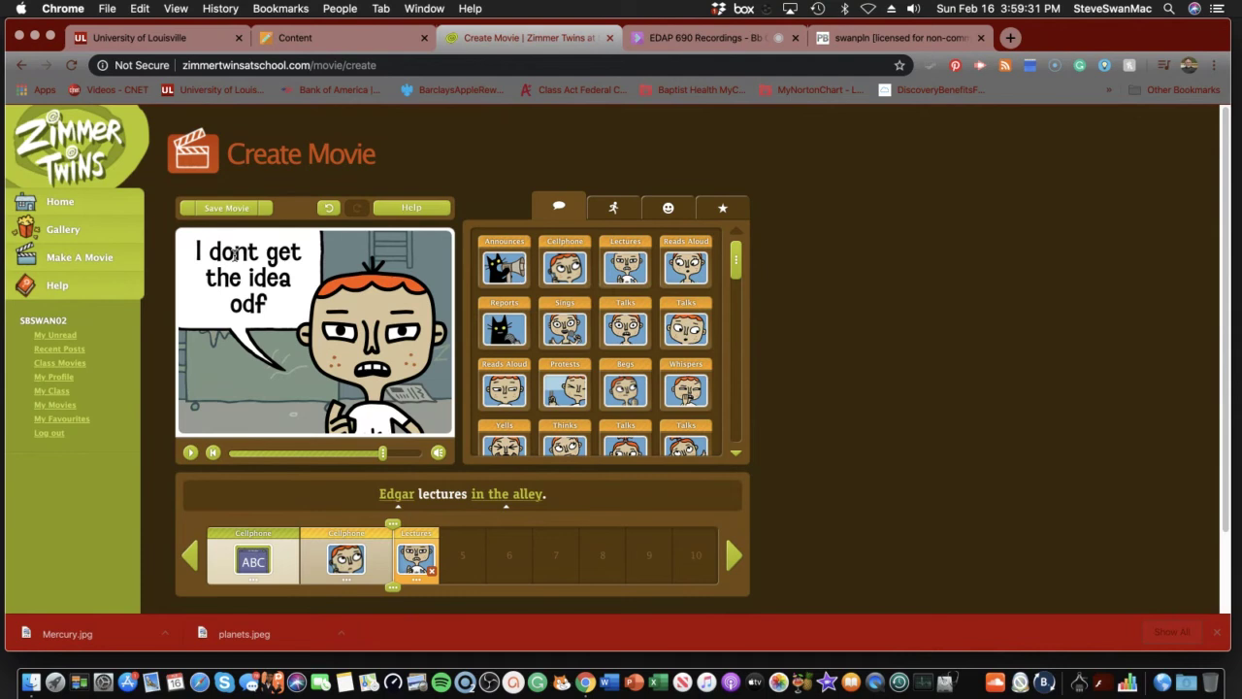
pyautogui.write(' GR')
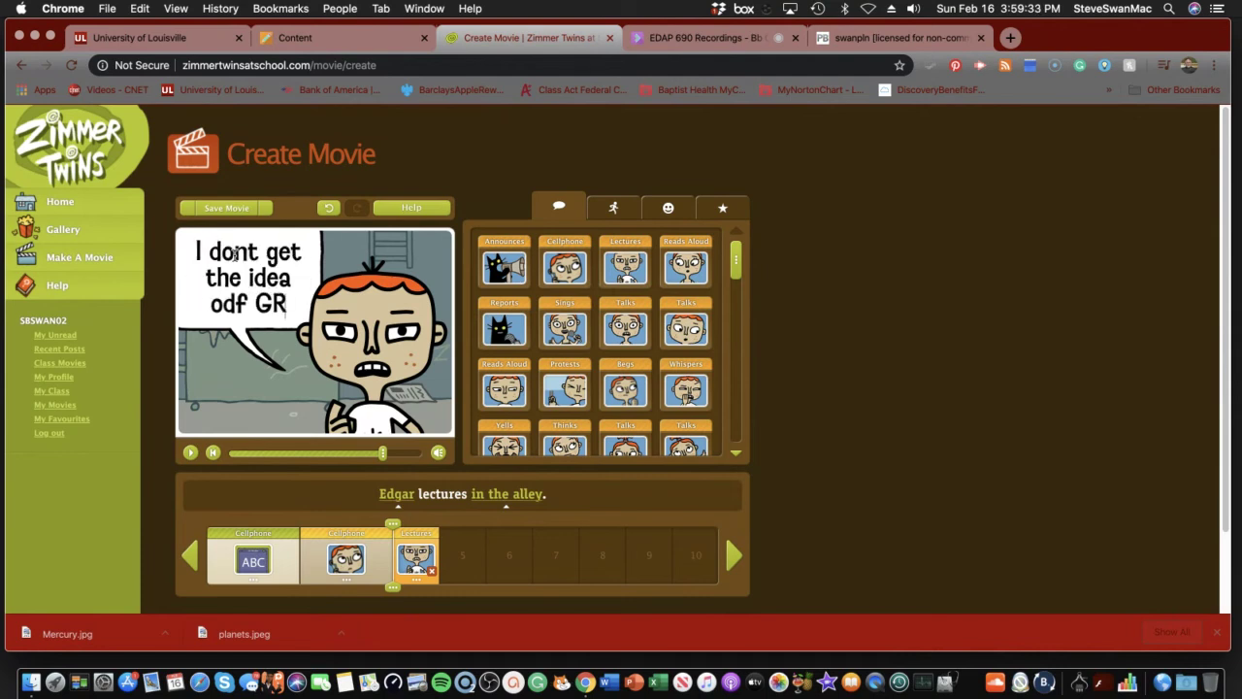
pyautogui.write('AVITY')
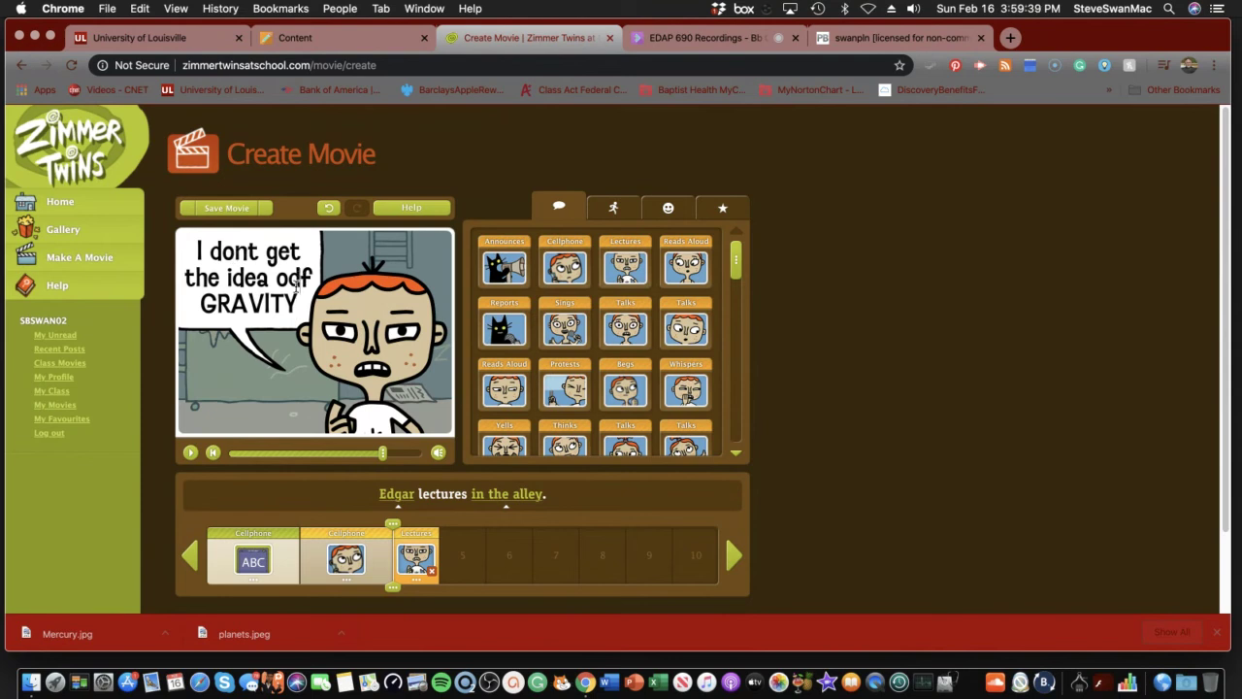
pyautogui.press('BackSpace')
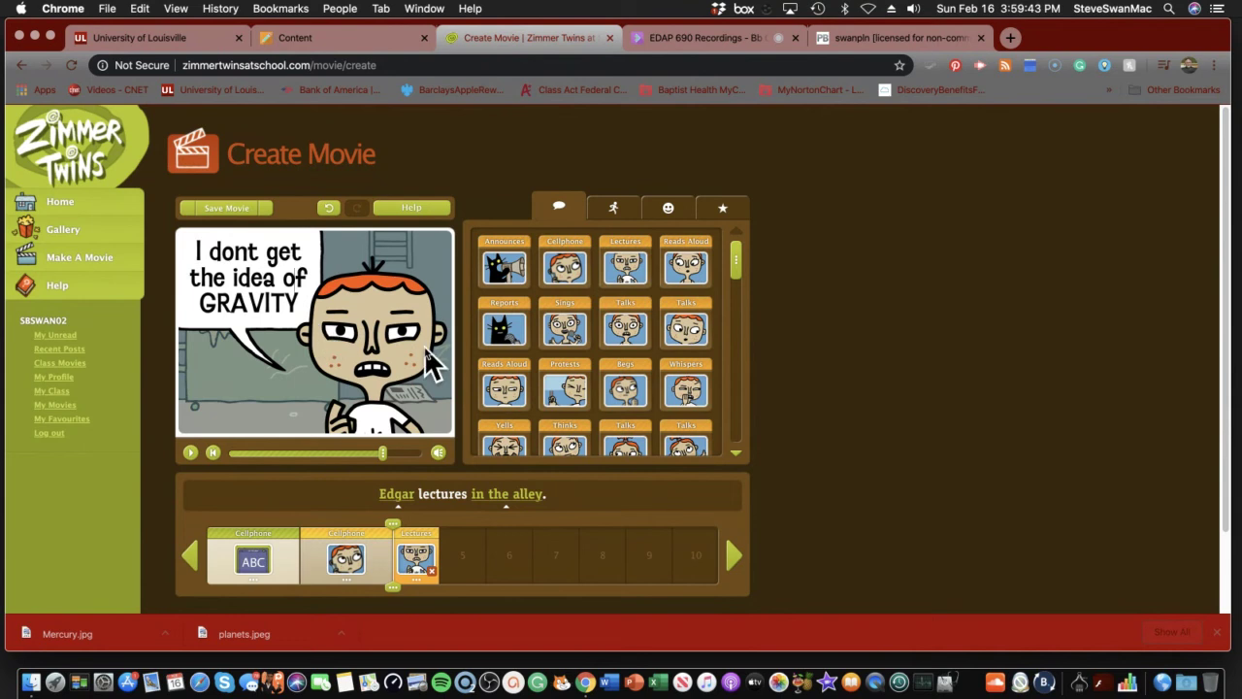
# Add a Reads Aloud clip after the Lectures clip and fill its speech bubble with "Can you help me?".
pyautogui.scroll(-2, 521, 383)
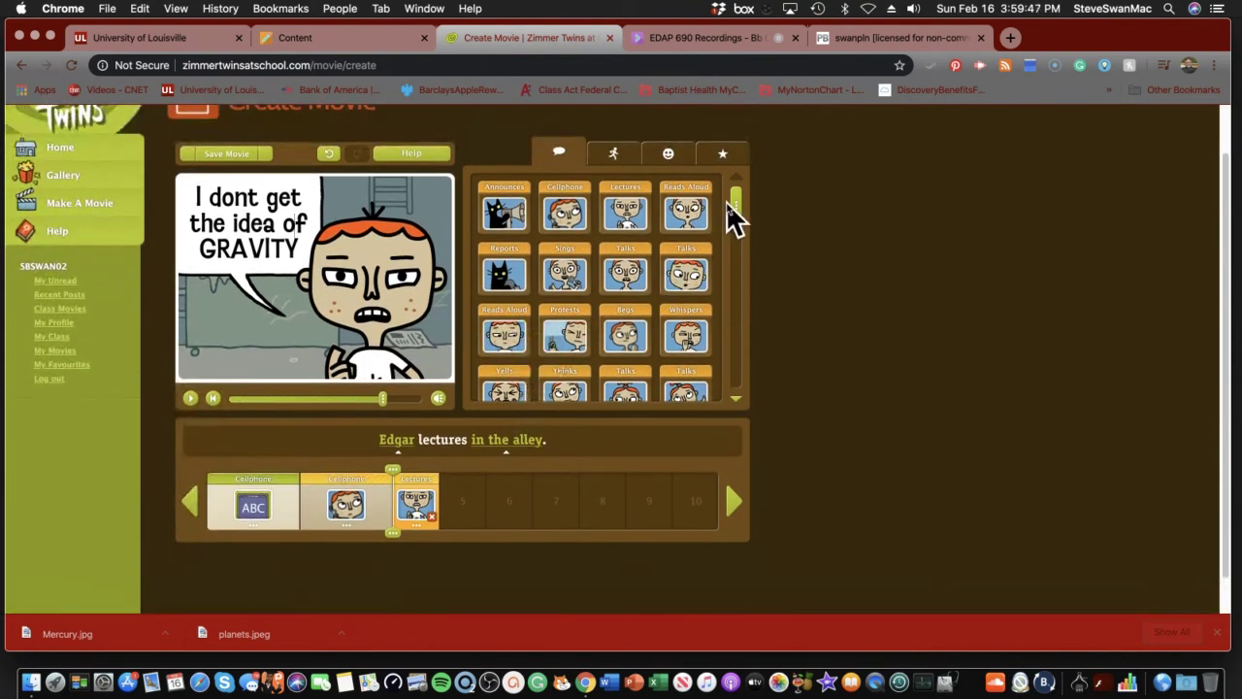
pyautogui.moveTo(744, 223); pyautogui.dragTo(743, 226)
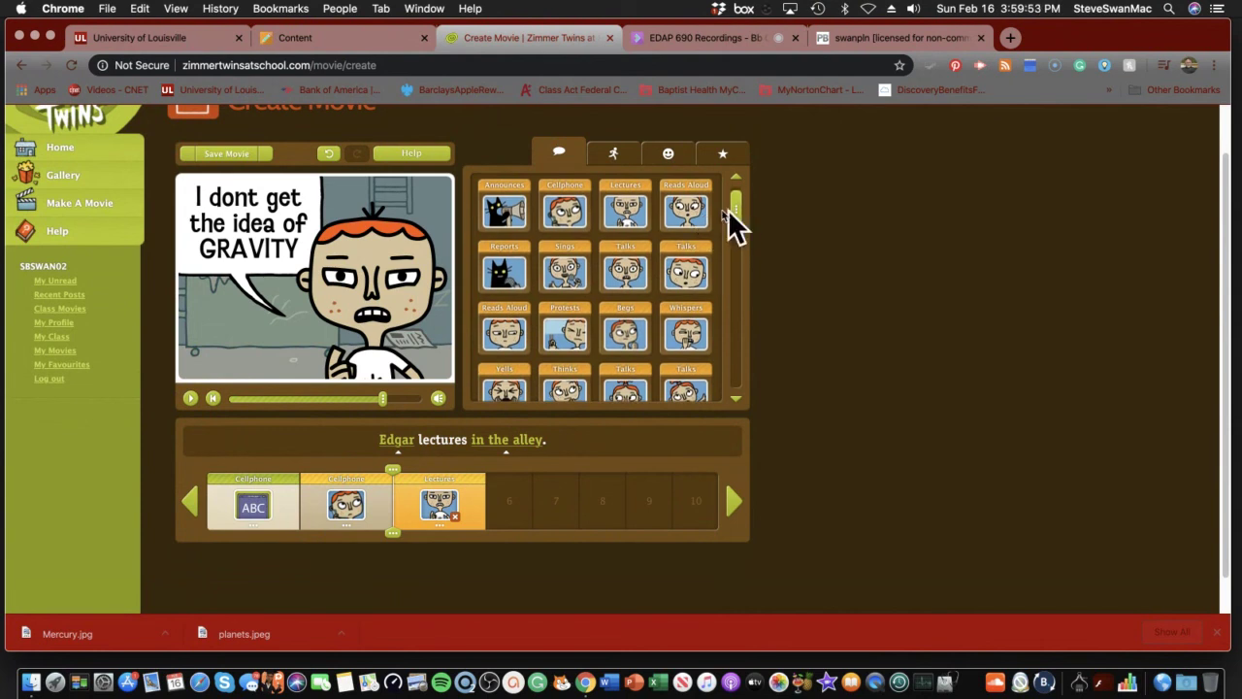
pyautogui.click(699, 224)
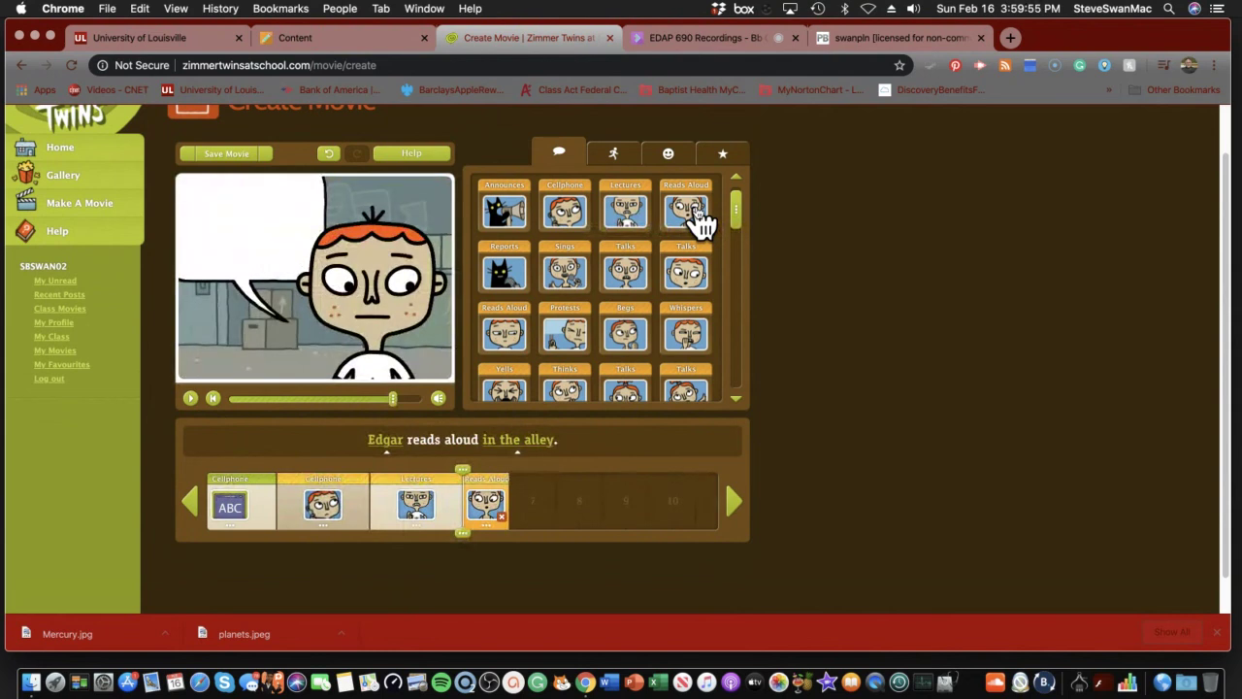
pyautogui.click(238, 201)
pyautogui.write('Can yo')
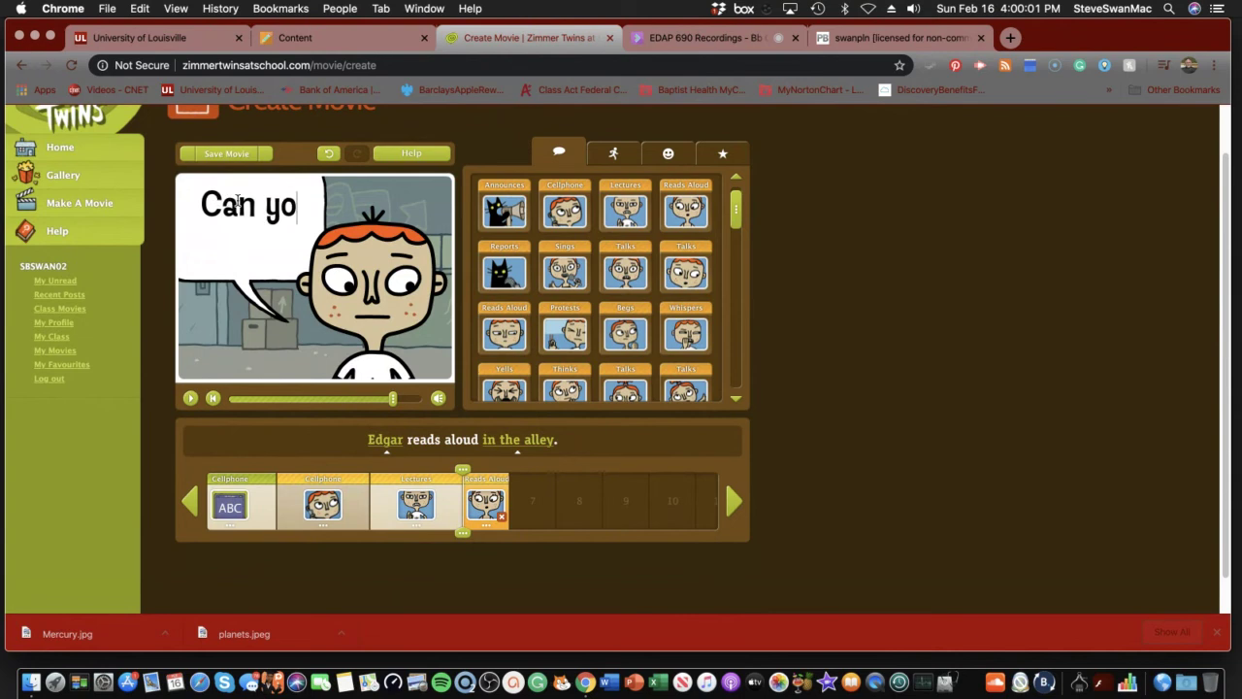
pyautogui.write('u hel')
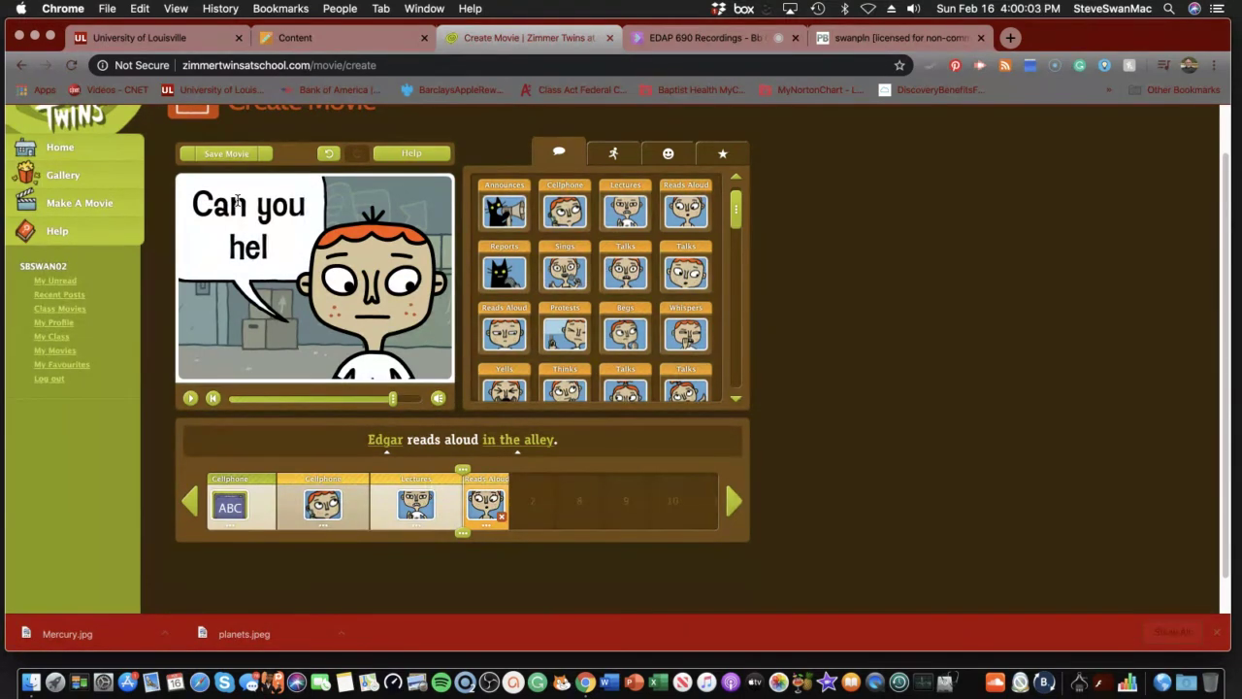
pyautogui.write('p me?')
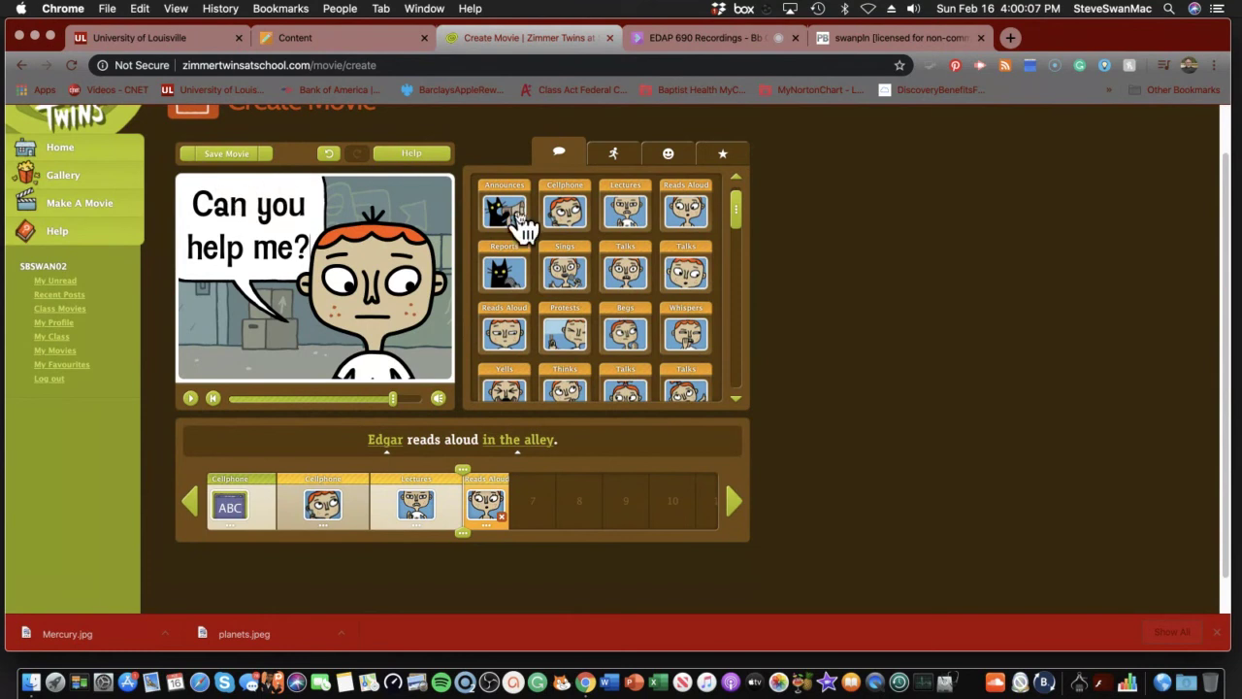
pyautogui.moveTo(735, 216); pyautogui.dragTo(737, 398)
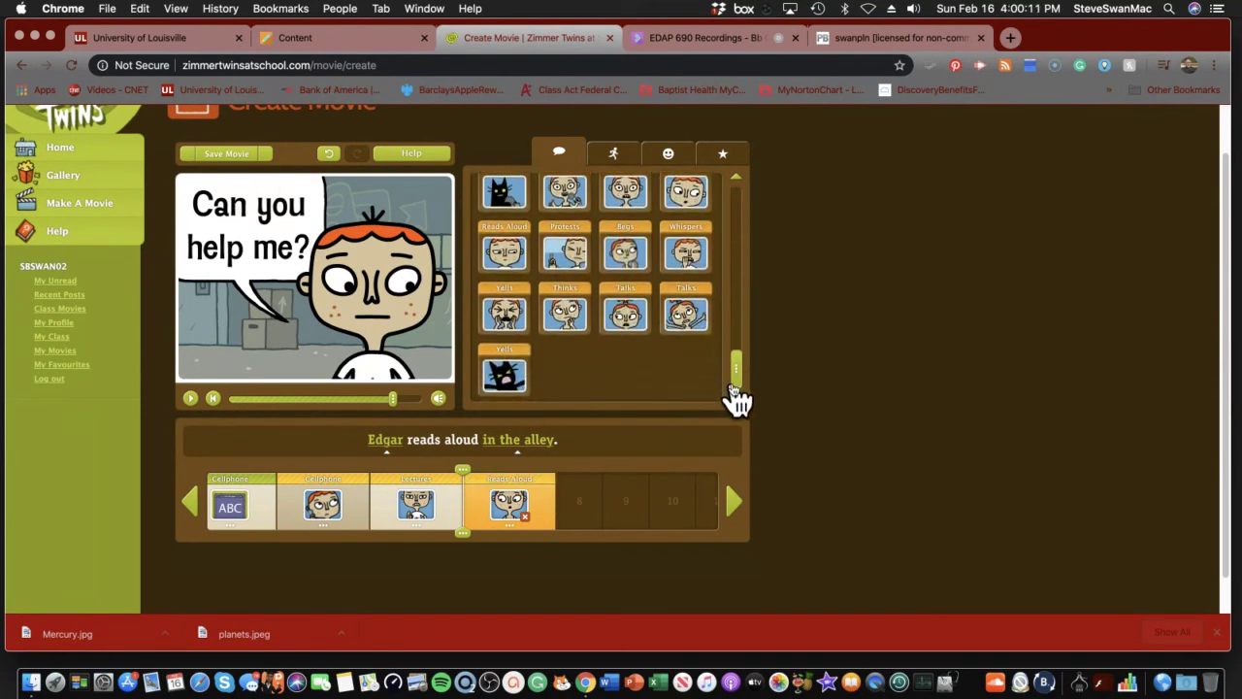
pyautogui.click(618, 326)
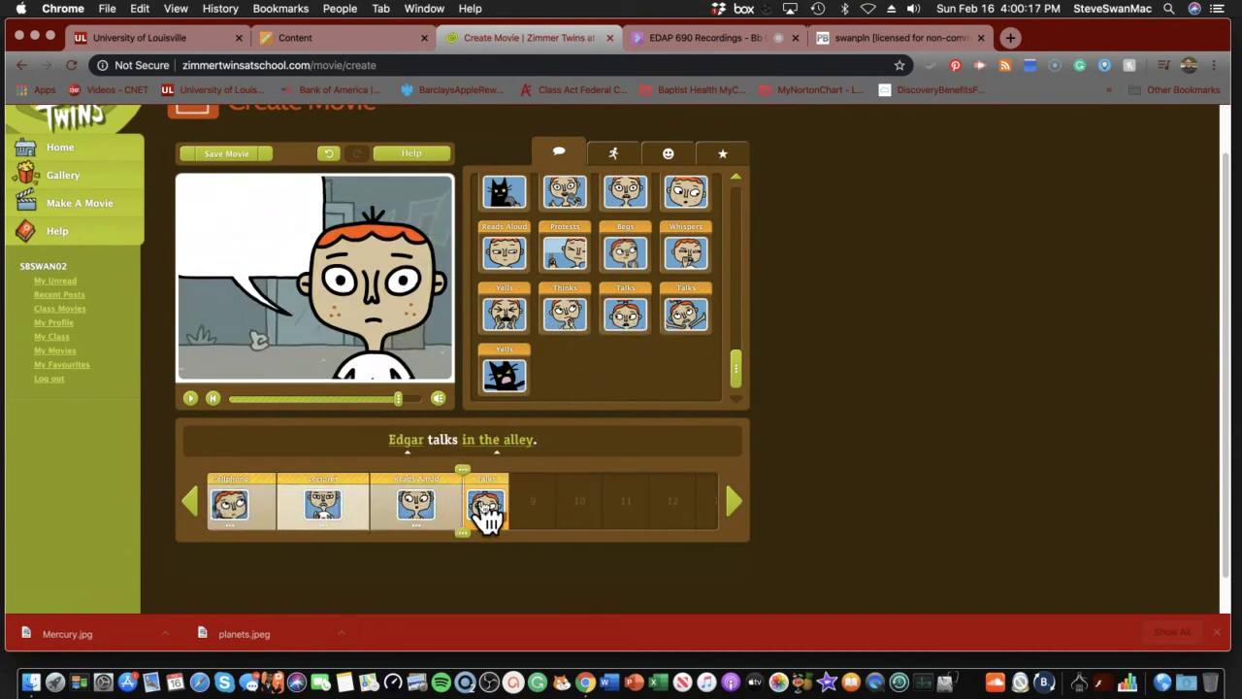
pyautogui.moveTo(485, 514); pyautogui.dragTo(499, 581)
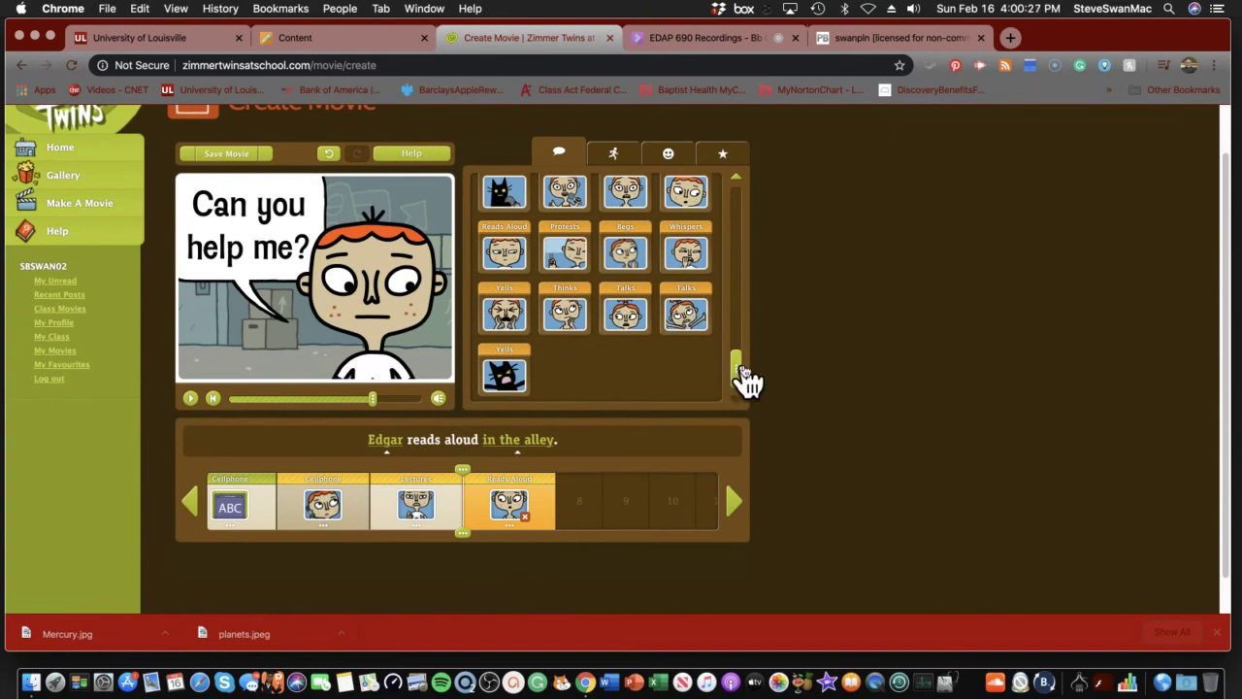
pyautogui.moveTo(738, 374); pyautogui.dragTo(740, 147)
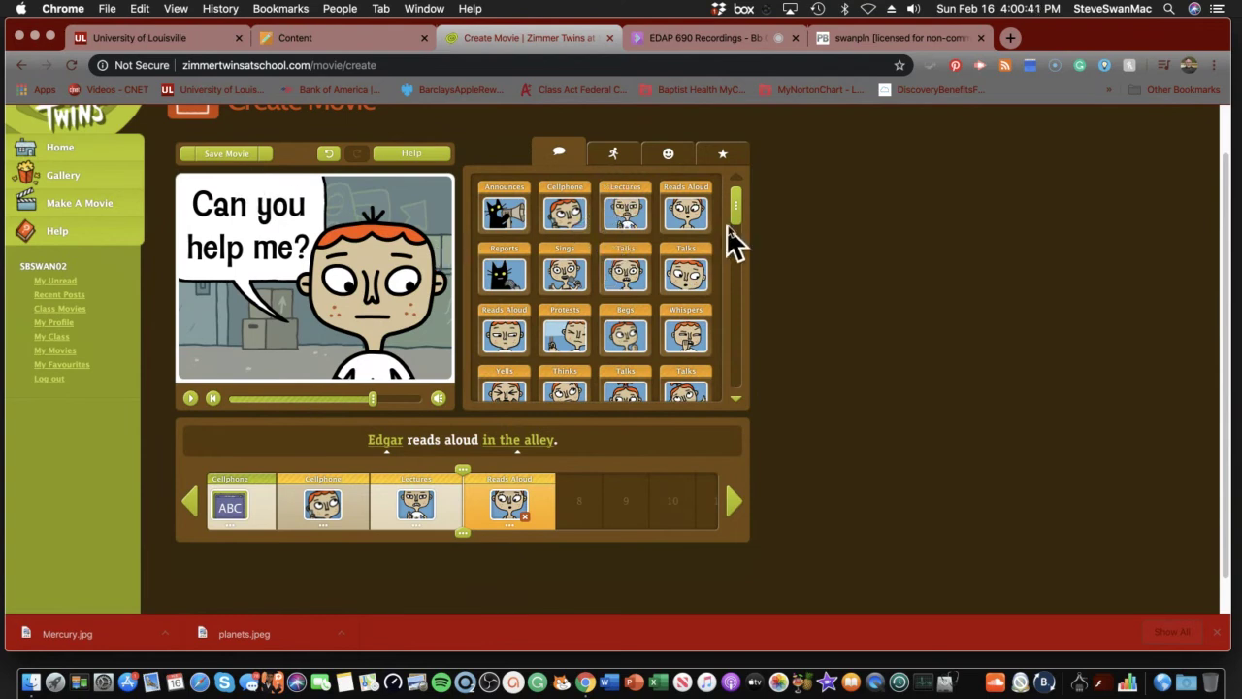
pyautogui.moveTo(740, 219); pyautogui.dragTo(754, 473)
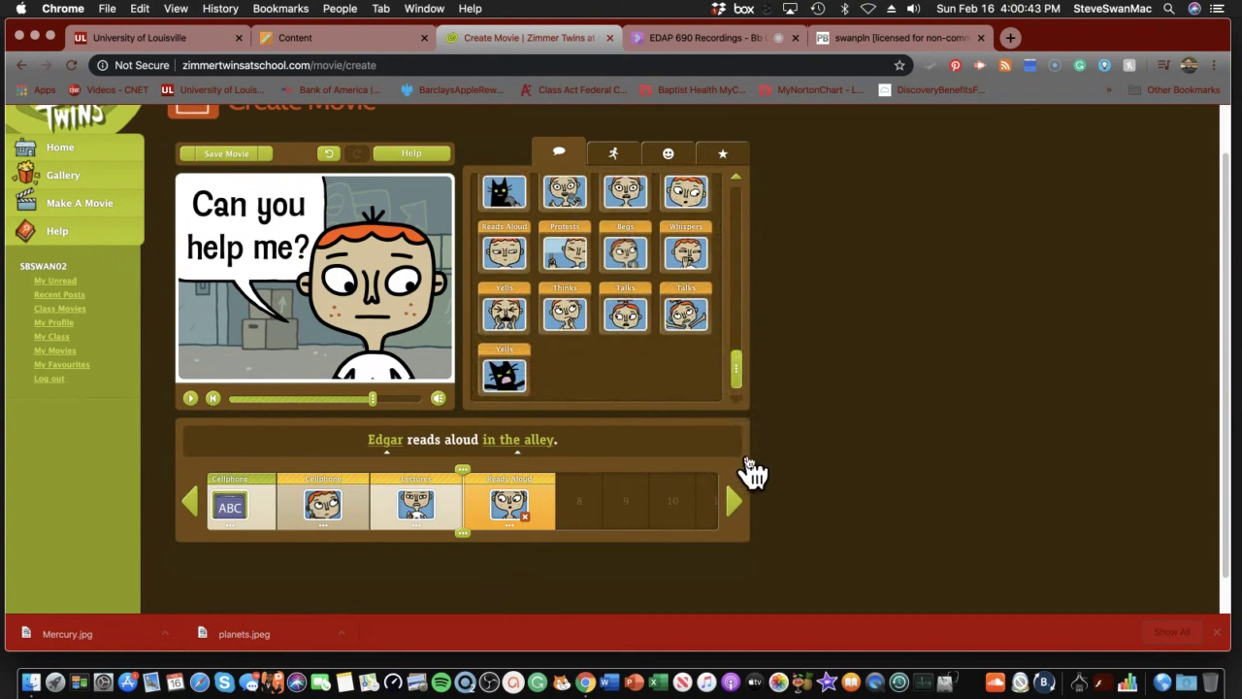
pyautogui.click(631, 322)
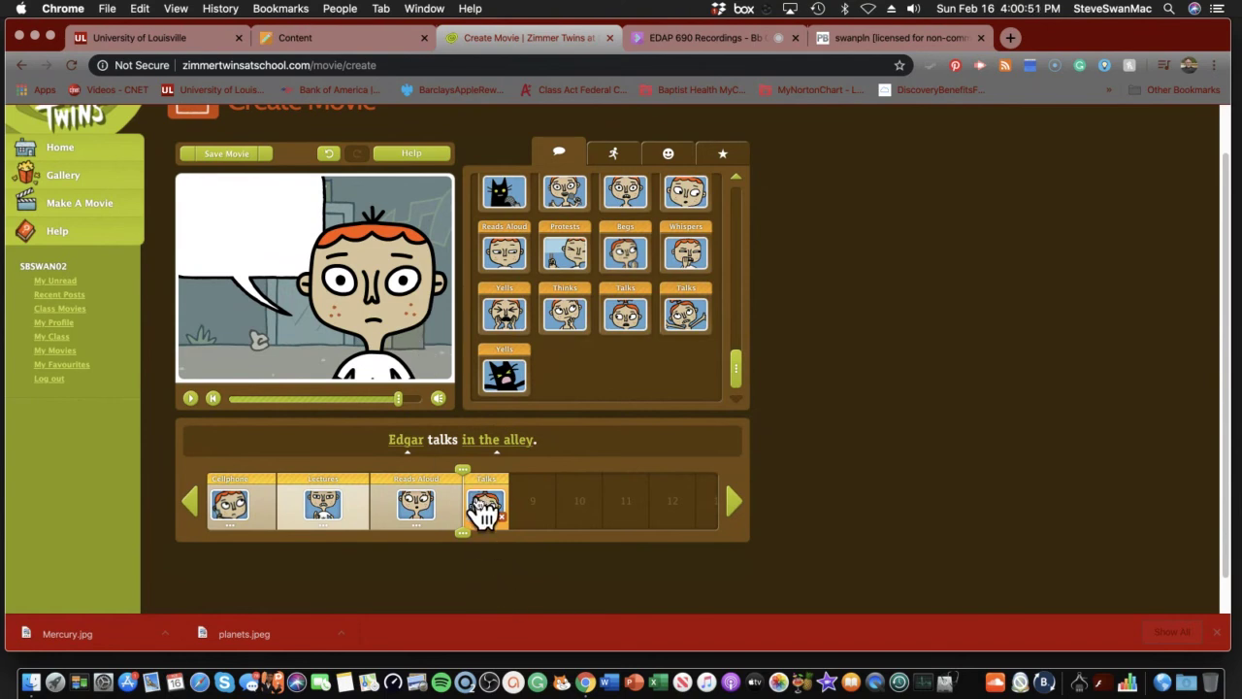
pyautogui.moveTo(483, 519); pyautogui.dragTo(499, 599)
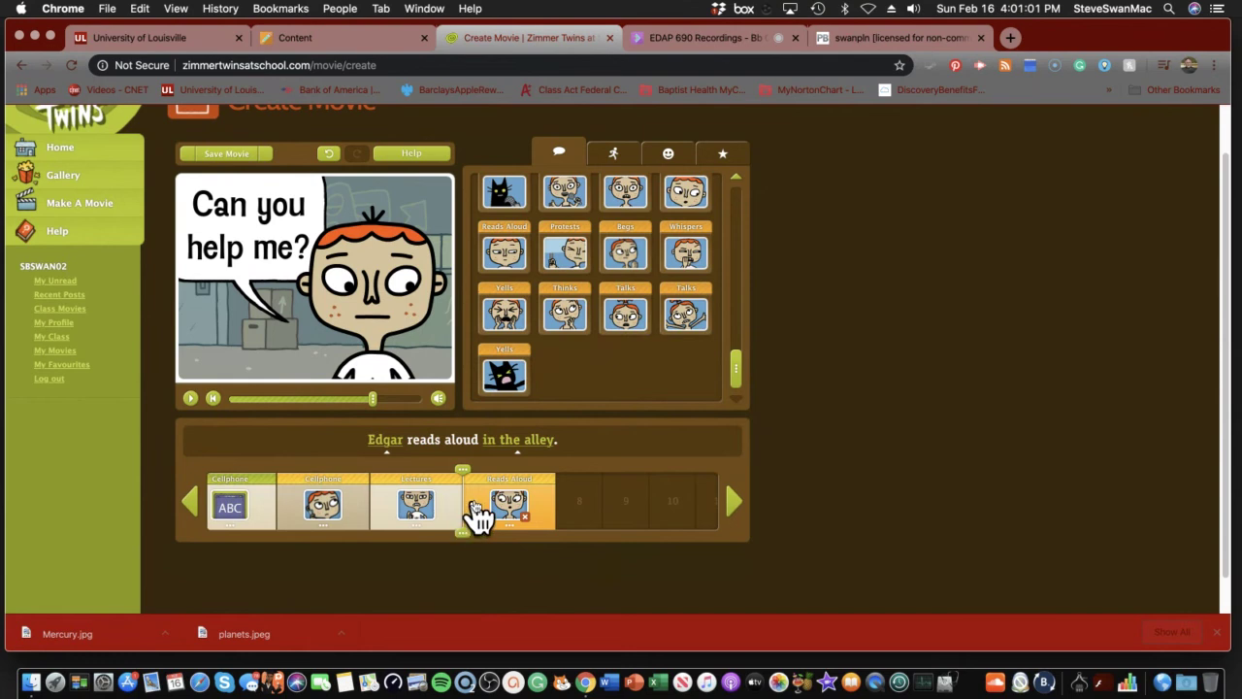
# Try the backyard and sky as locations for the Reads Aloud clip and settle on the living room.
pyautogui.click(515, 449)
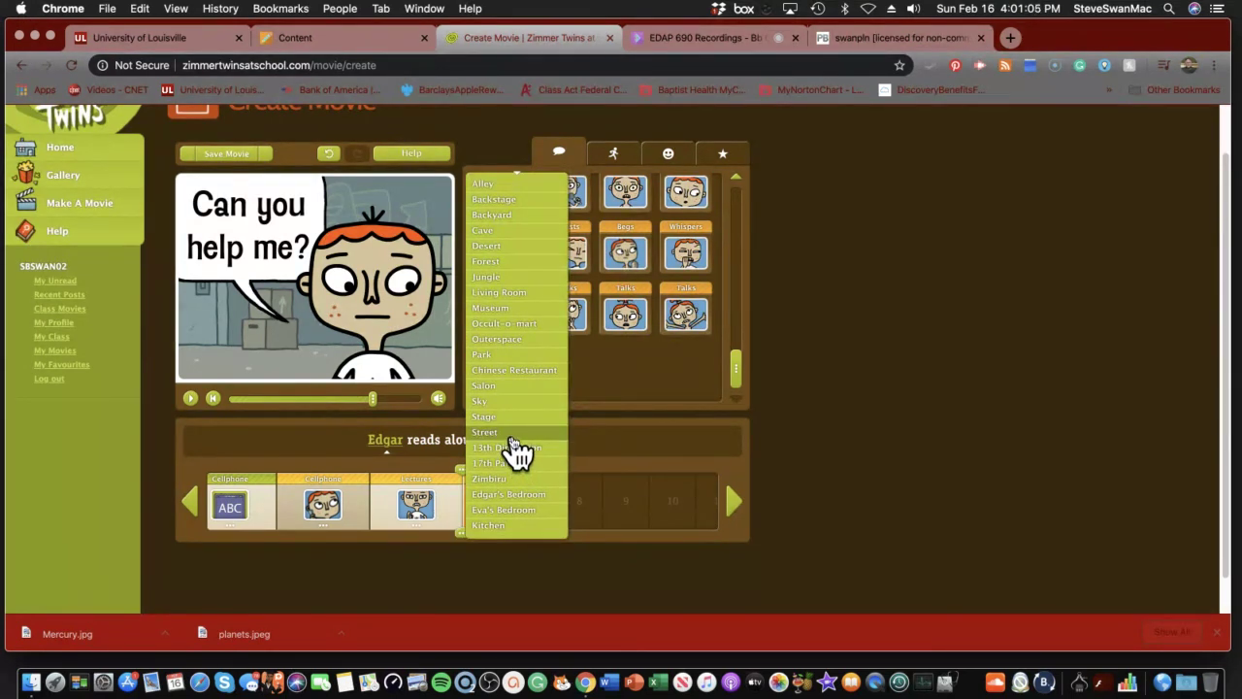
pyautogui.click(495, 216)
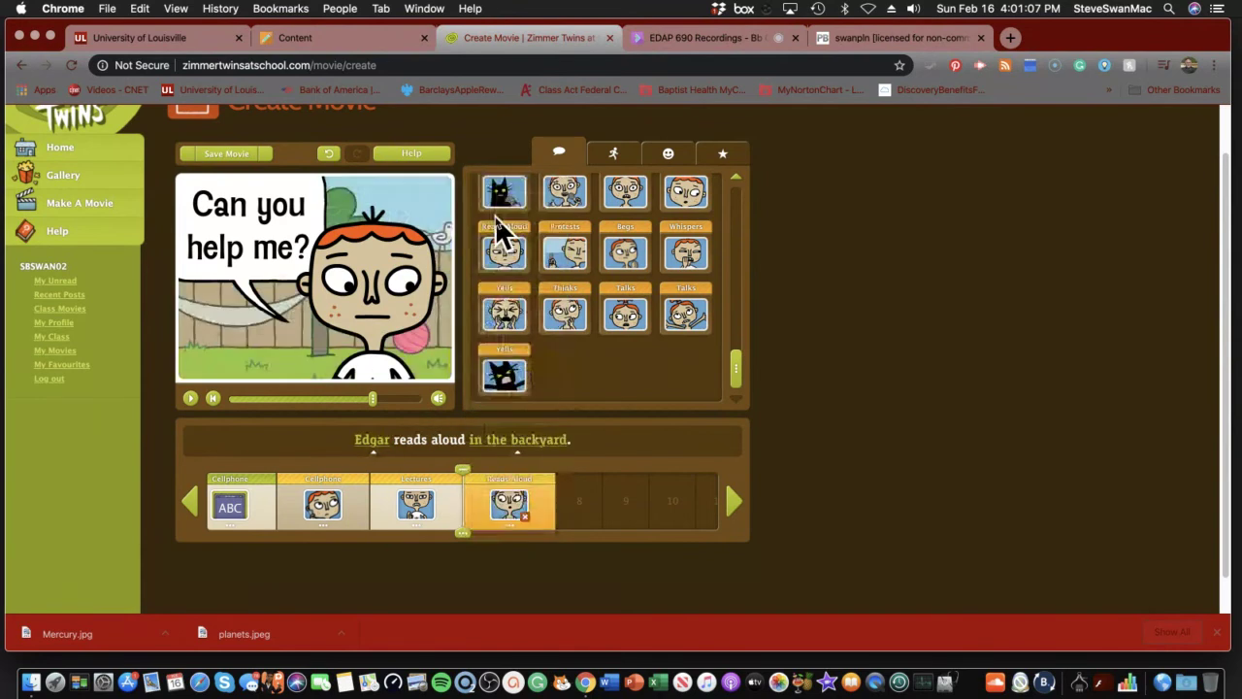
pyautogui.click(530, 453)
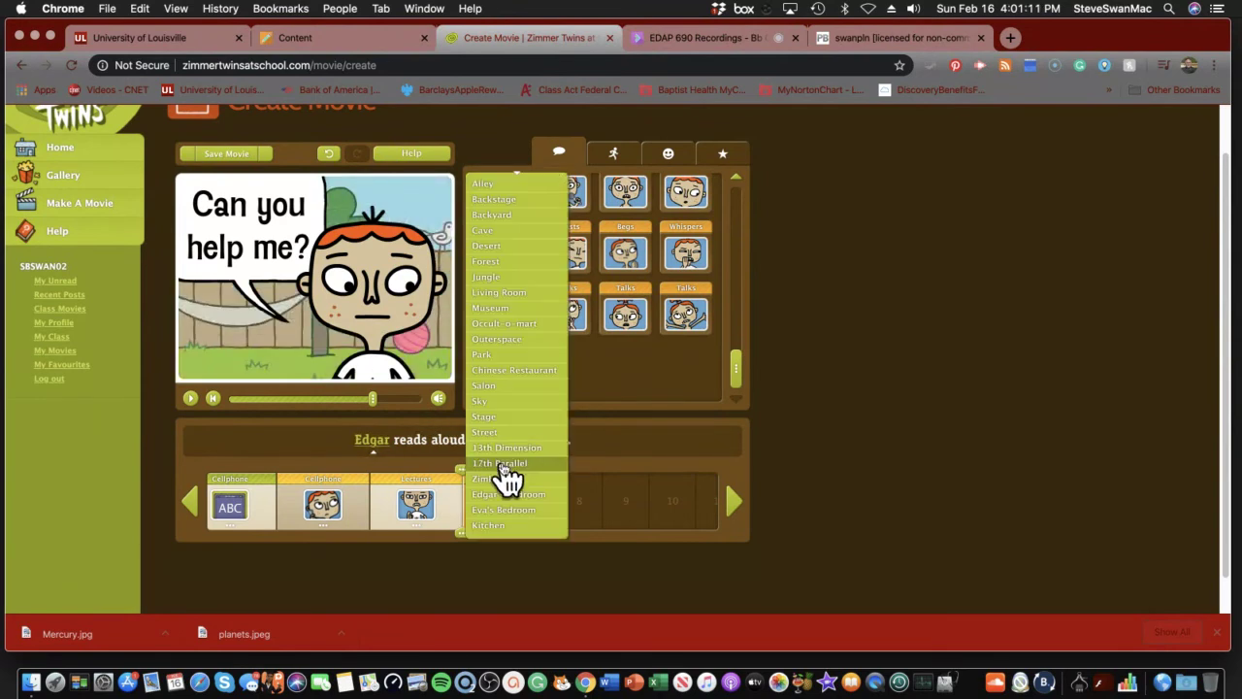
pyautogui.click(493, 406)
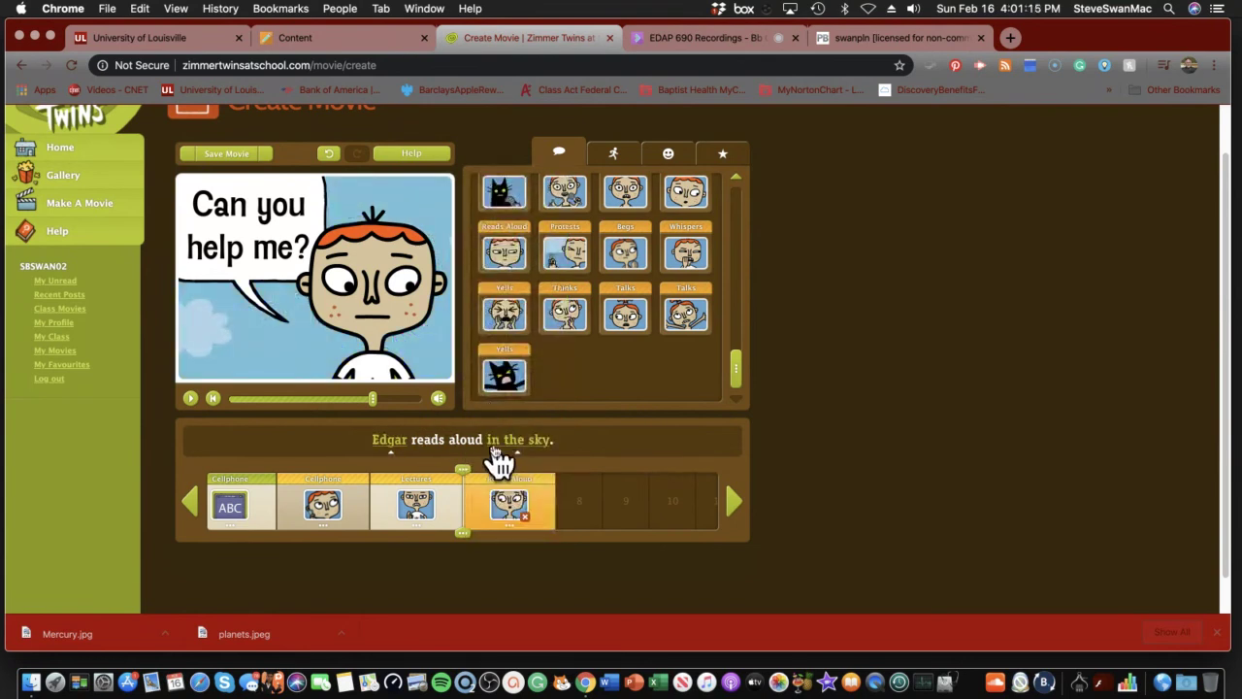
pyautogui.click(500, 455)
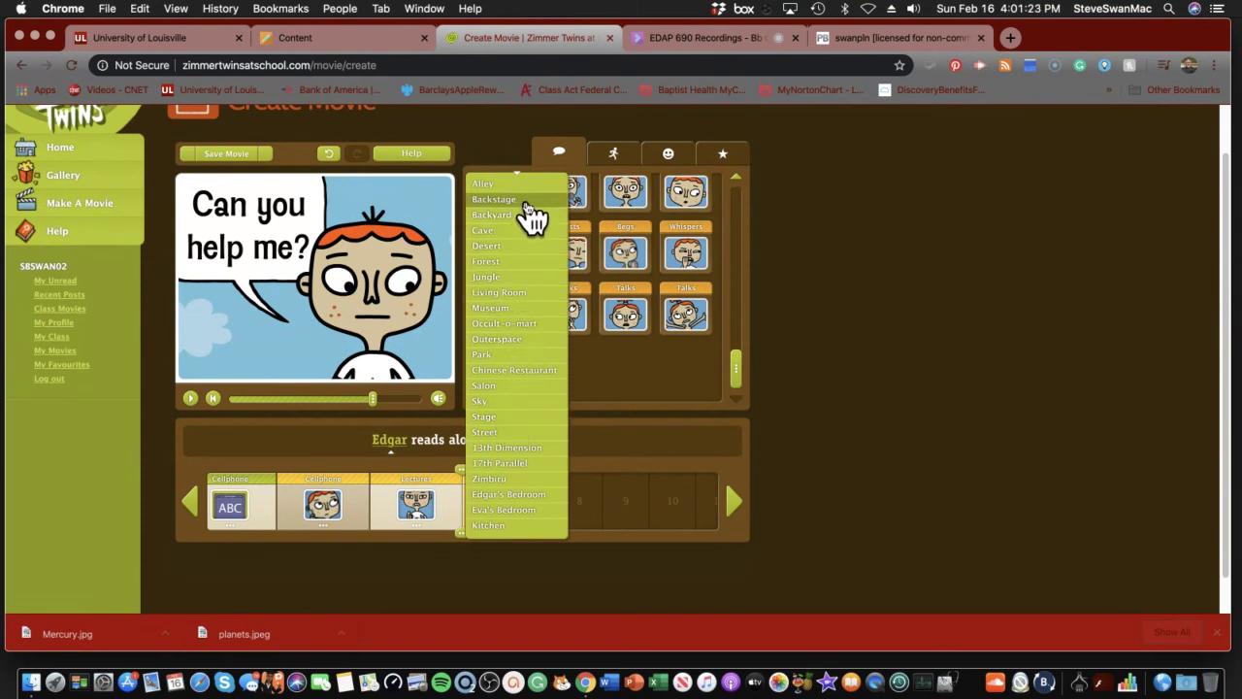
pyautogui.click(544, 295)
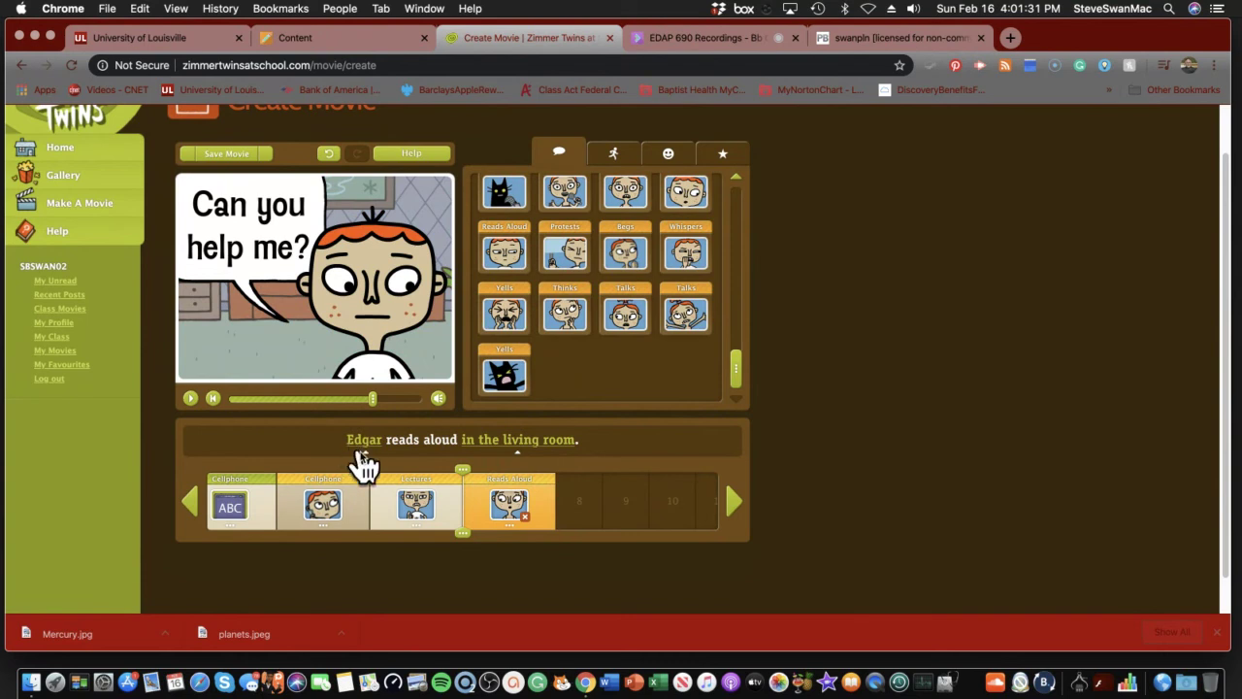
# Add two Talks clips after the Reads Aloud clip and change the character of the second one to Eva.
pyautogui.click(413, 525)
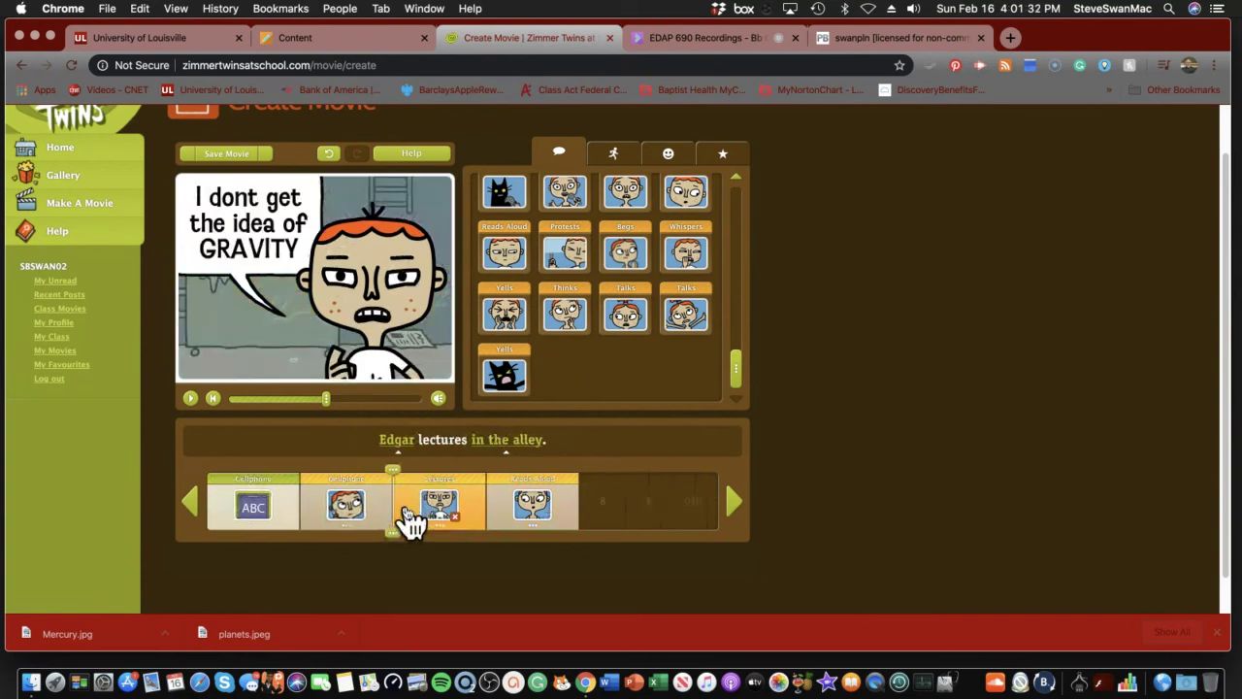
pyautogui.click(537, 524)
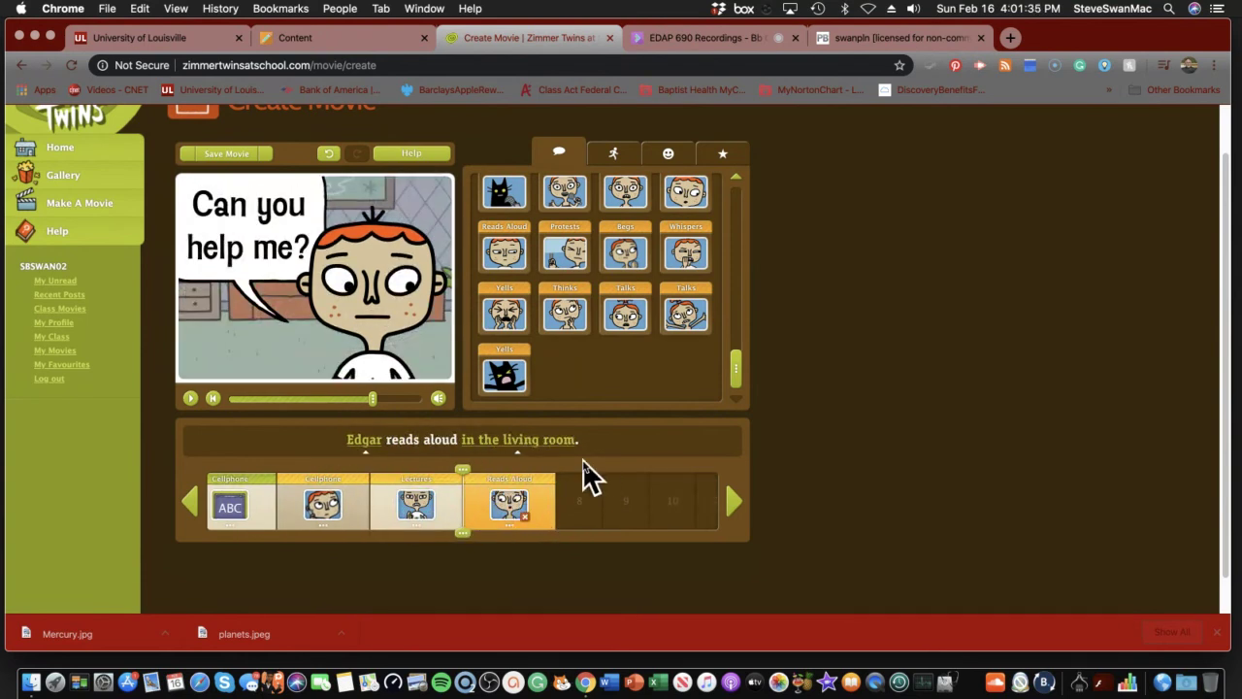
pyautogui.click(626, 314)
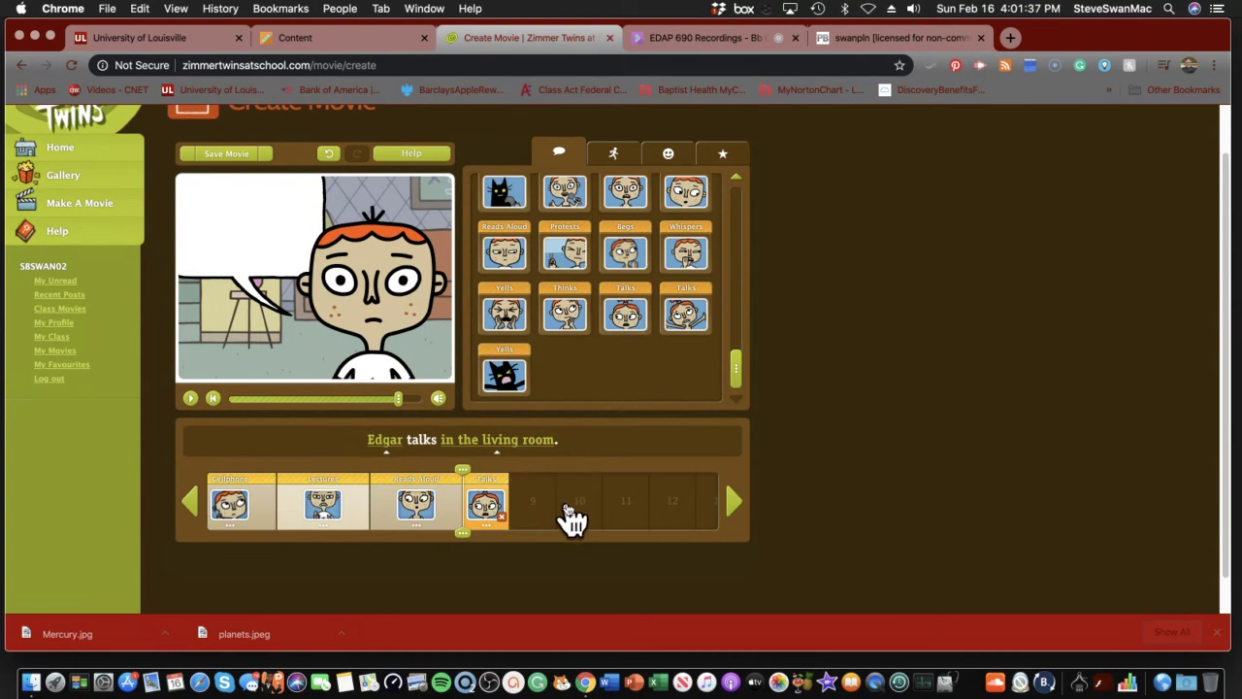
pyautogui.click(629, 320)
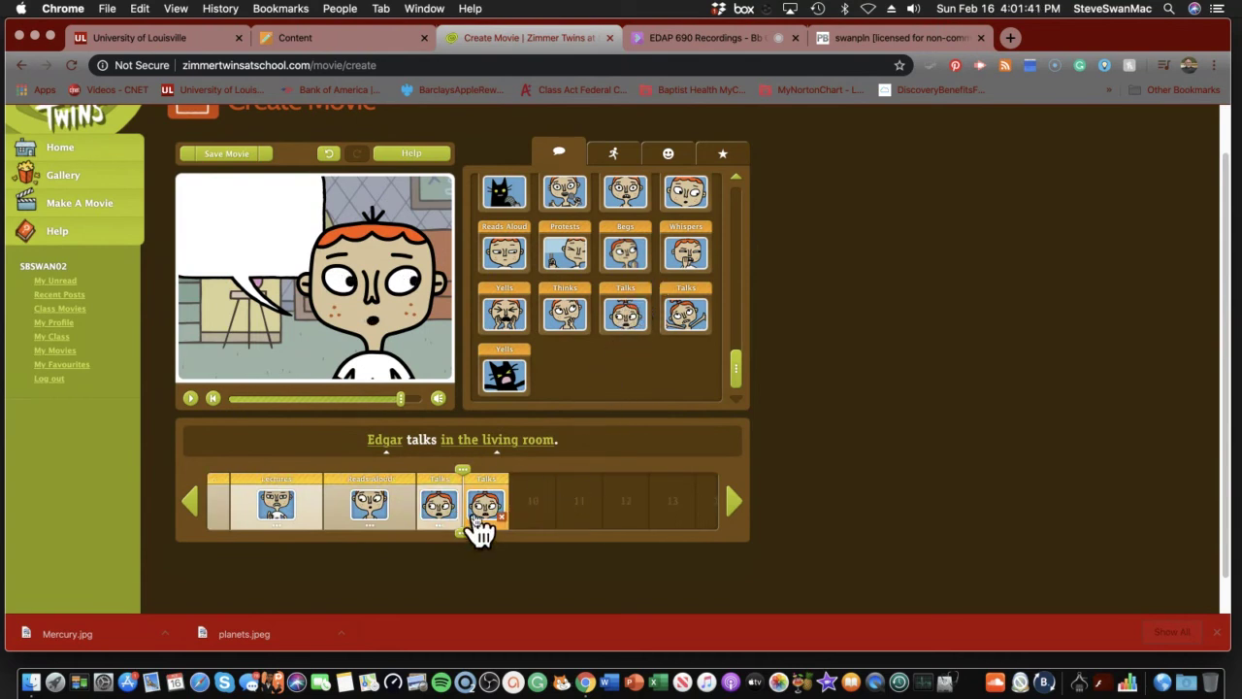
pyautogui.click(376, 444)
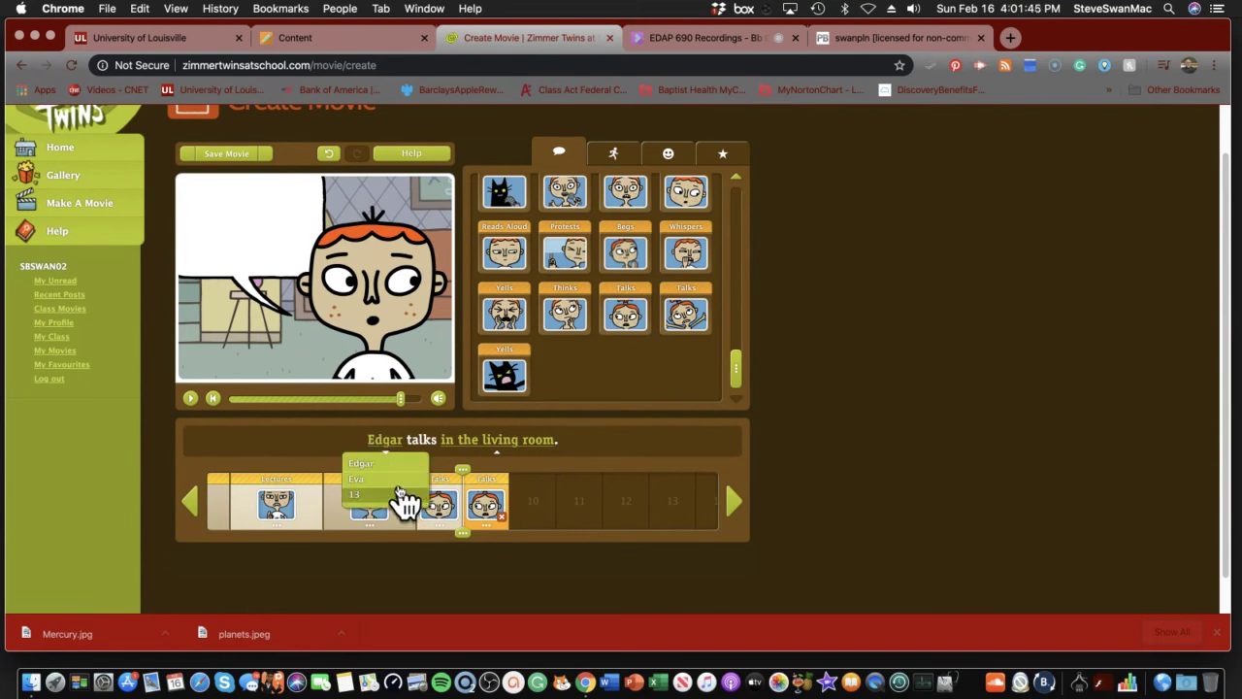
pyautogui.click(359, 479)
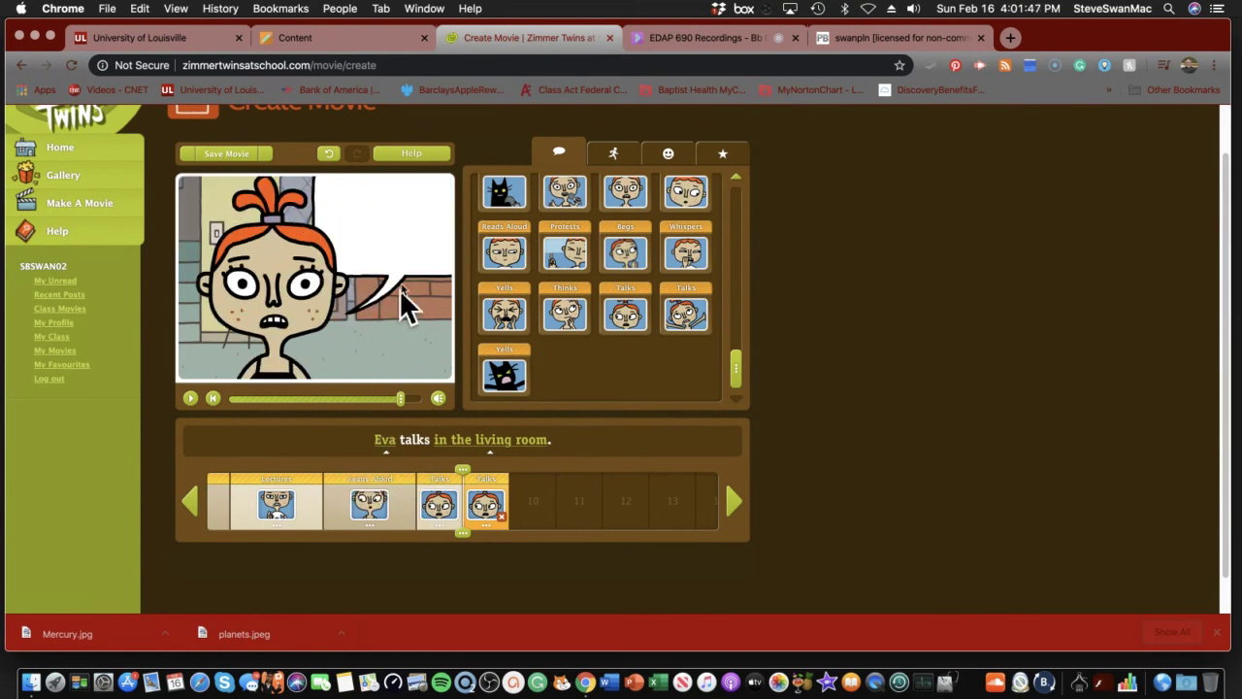
# Fill the speech bubble of Eva's Talks clip with "Gravity is not hard".
pyautogui.click(395, 224)
pyautogui.write('Gravit')
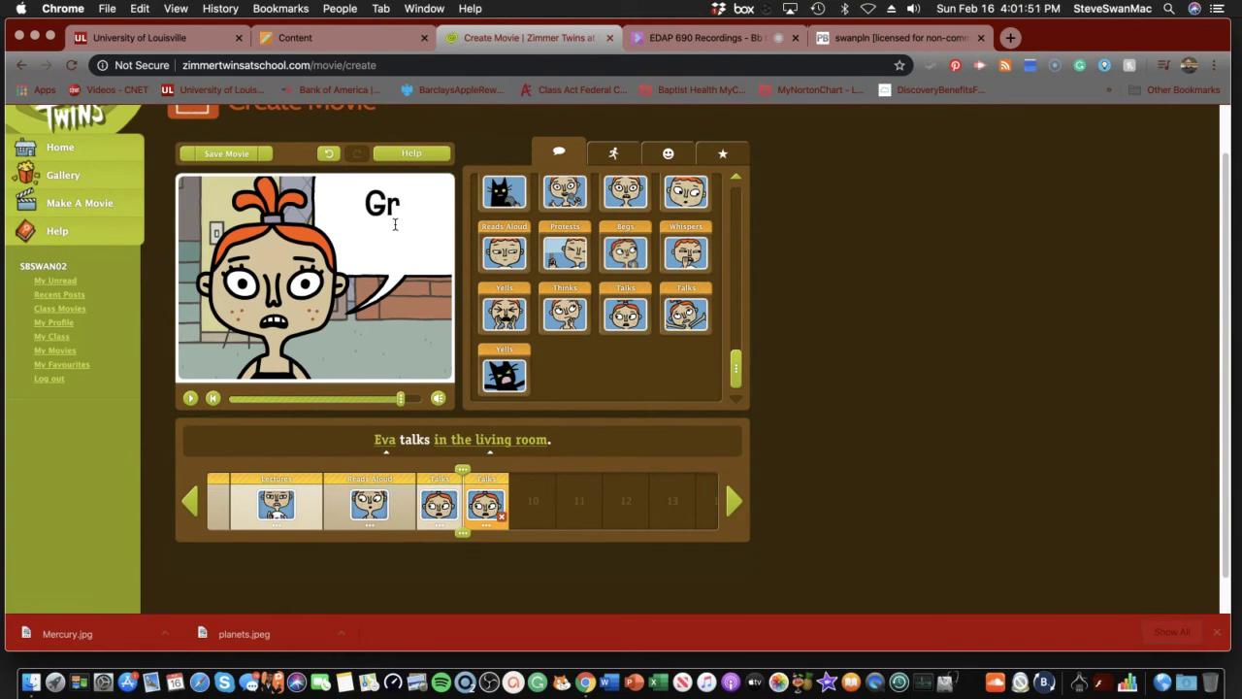
pyautogui.write('y ')
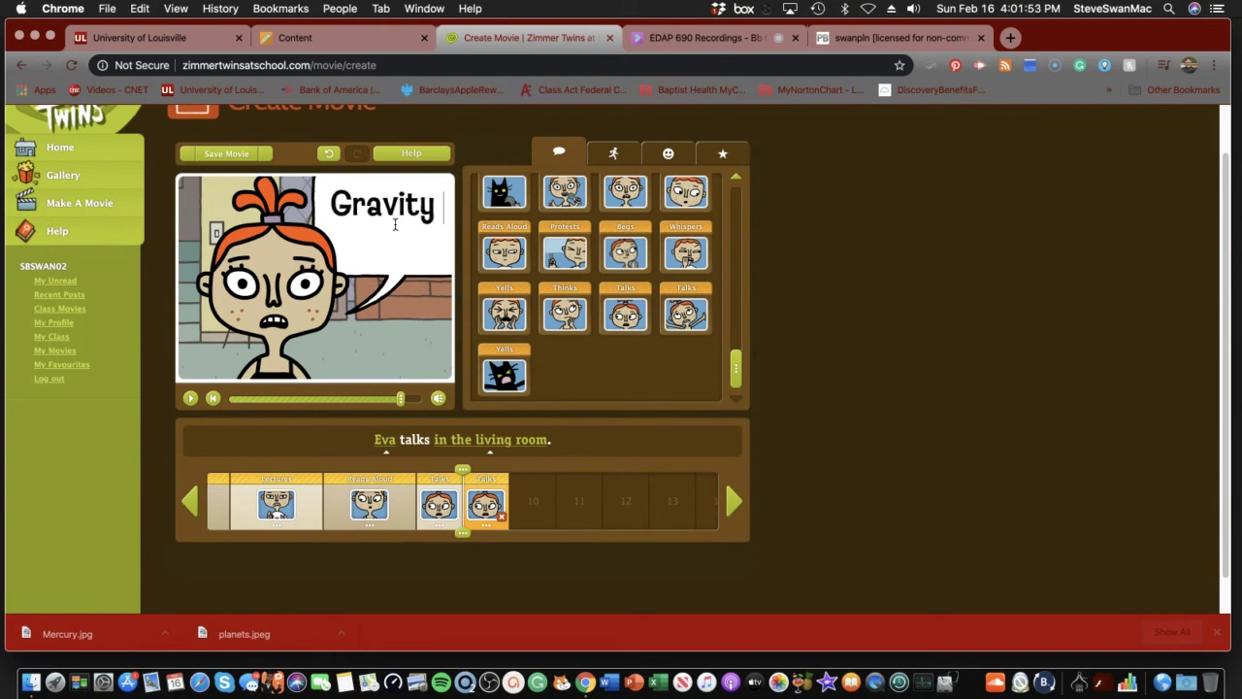
pyautogui.write('is no')
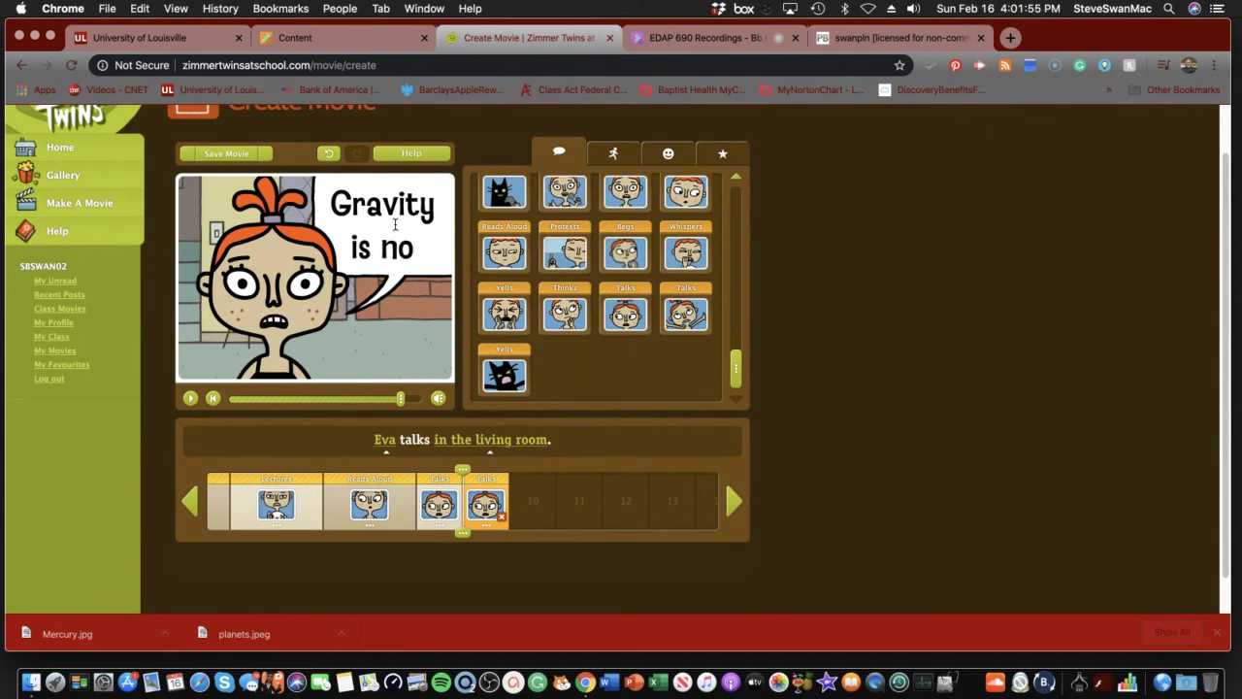
pyautogui.write('t hard')
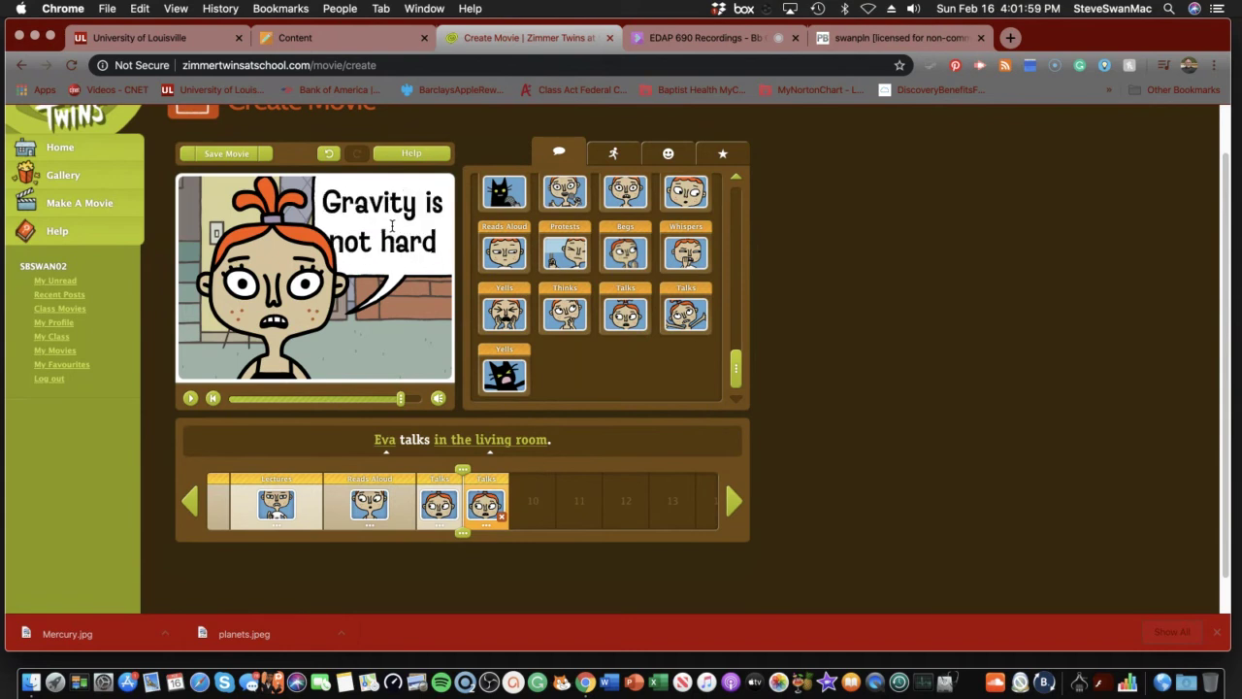
# Add another Talks clip for Eva and fill its speech bubble with "It has a simple idea.".
pyautogui.click(626, 319)
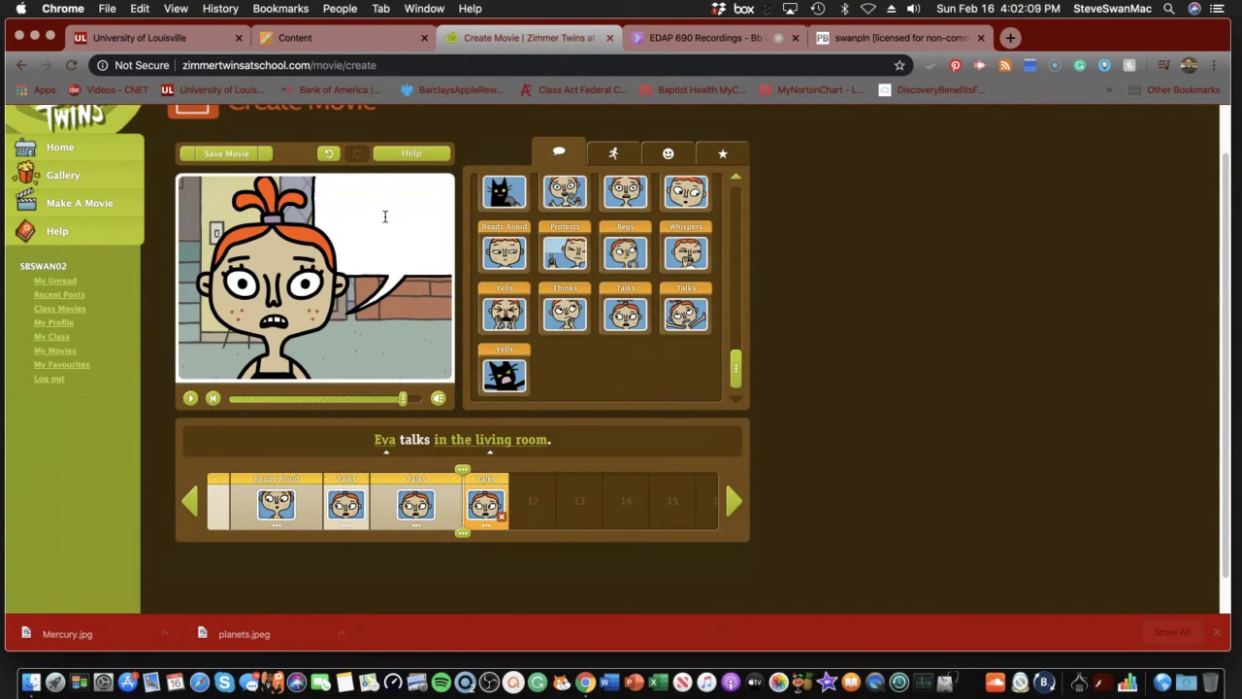
pyautogui.write('It has a')
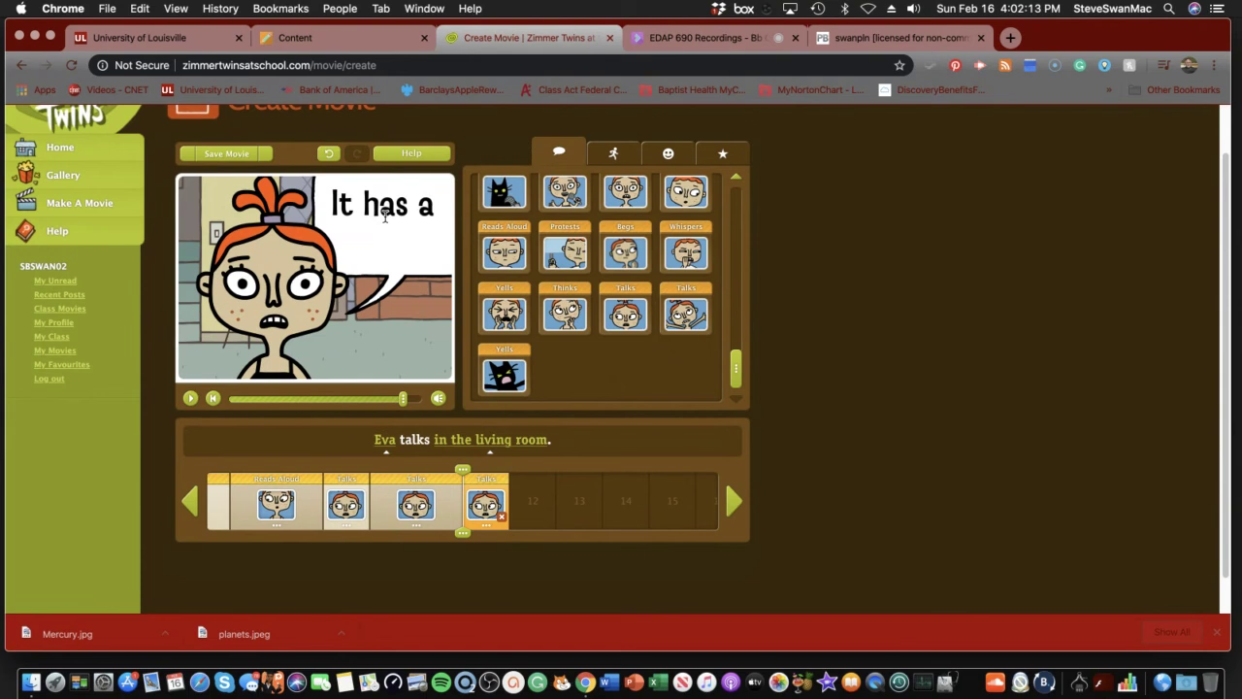
pyautogui.write(' simple')
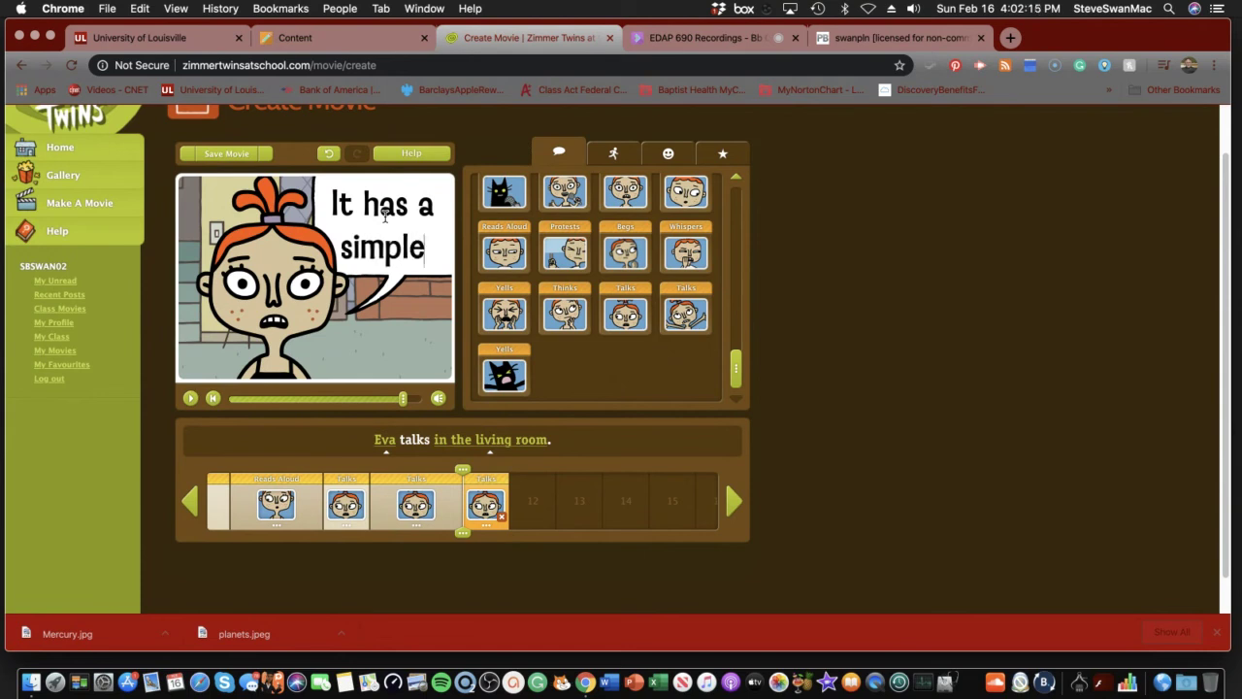
pyautogui.write(' idea.')
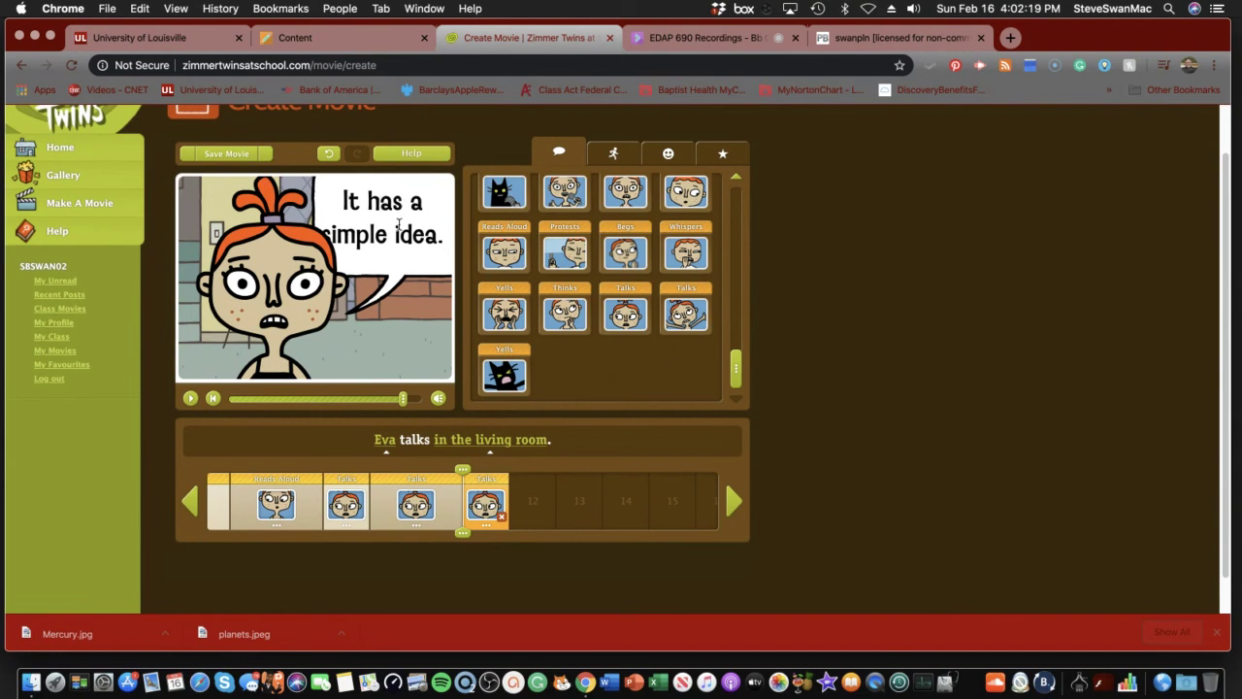
# Add the Talks clip with the raised hand and fill its speech bubble with "All things fall at the same rate.".
pyautogui.click(687, 319)
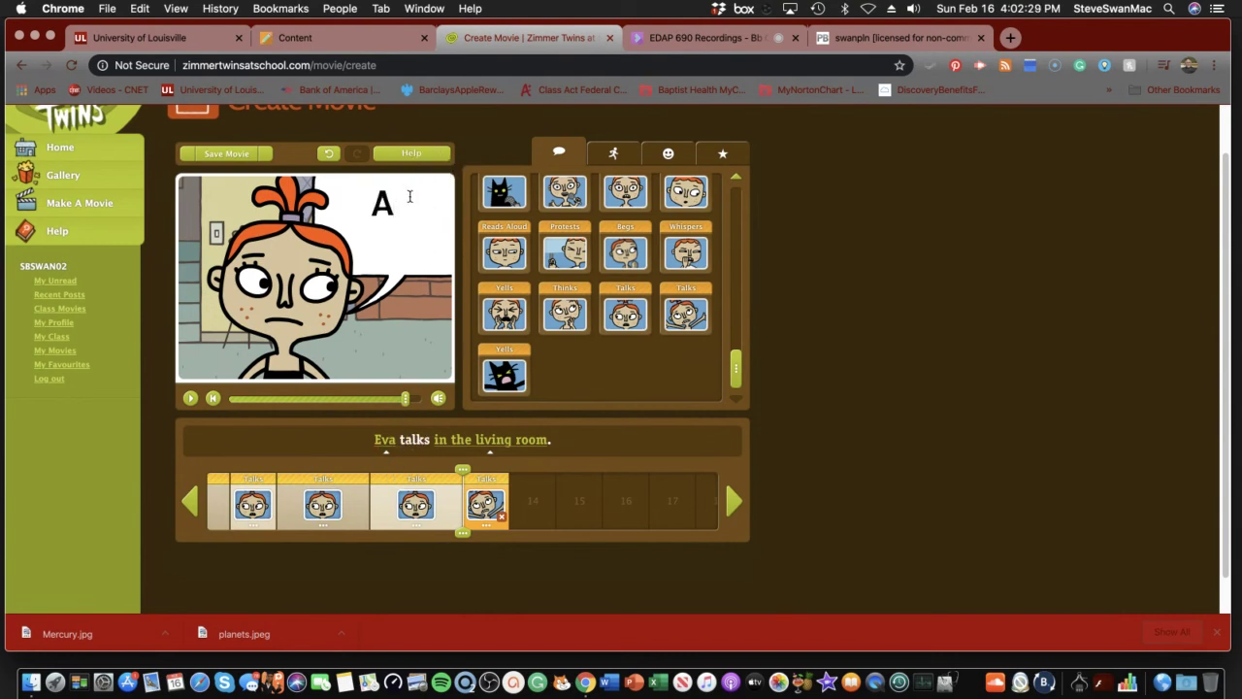
pyautogui.write('ll thin')
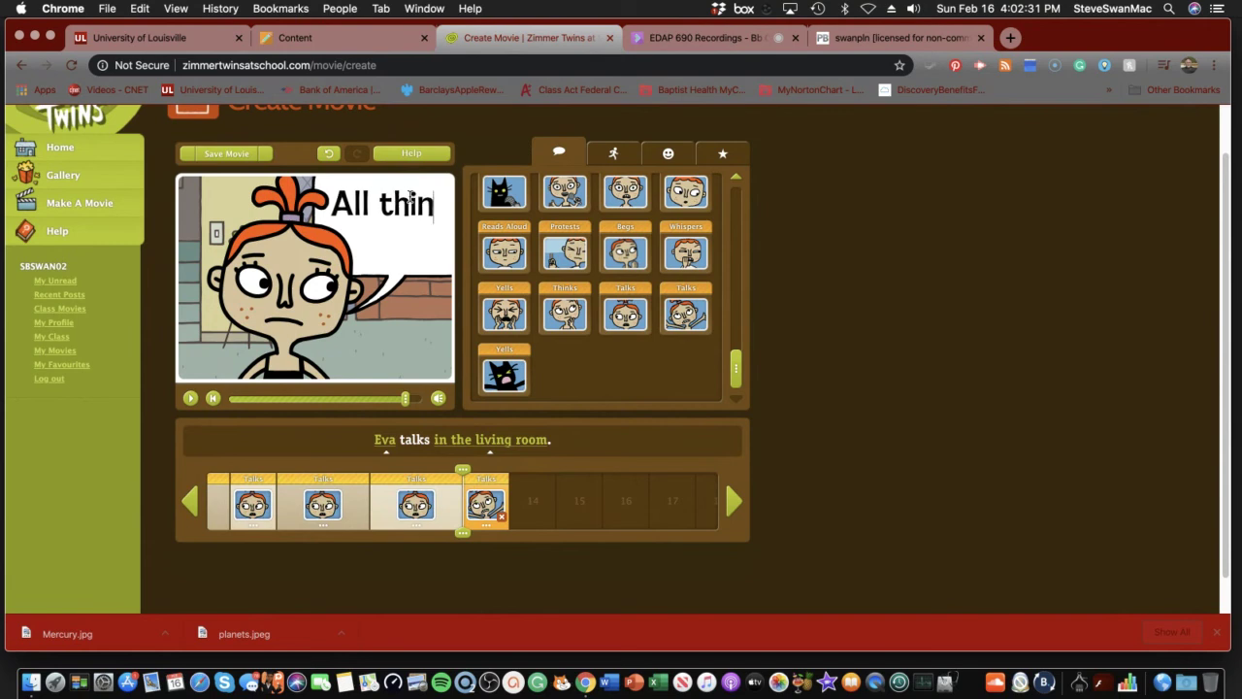
pyautogui.write('gs fa')
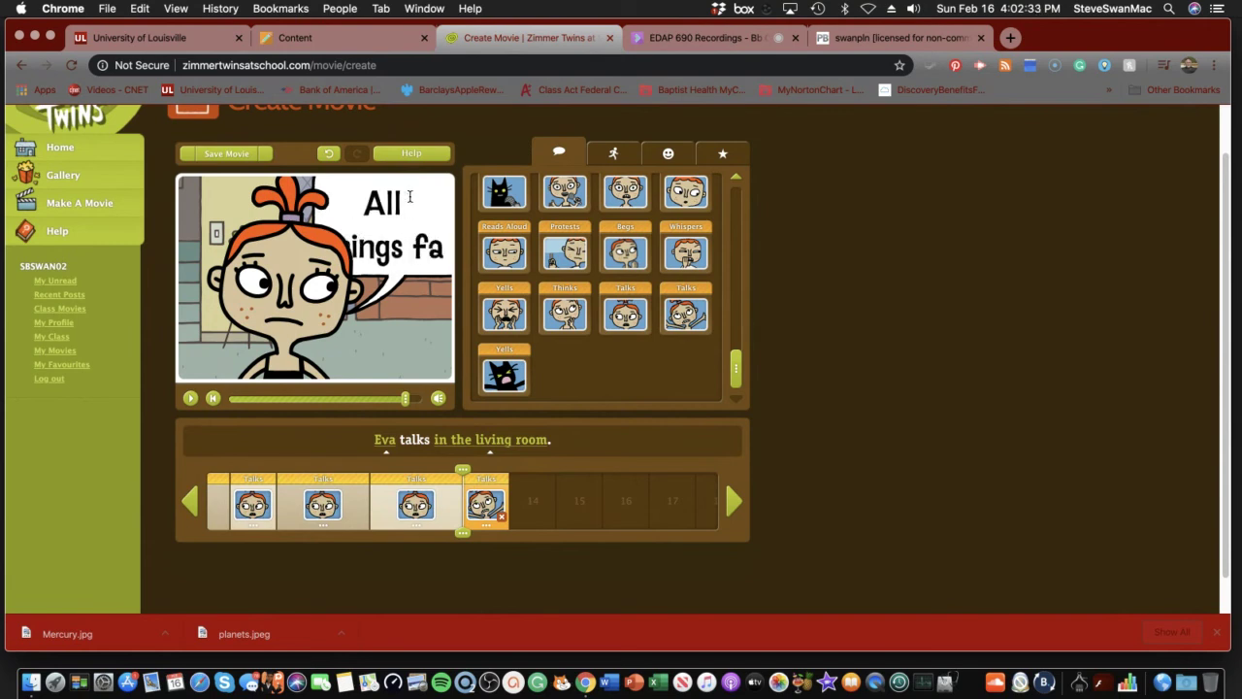
pyautogui.write('ll at ')
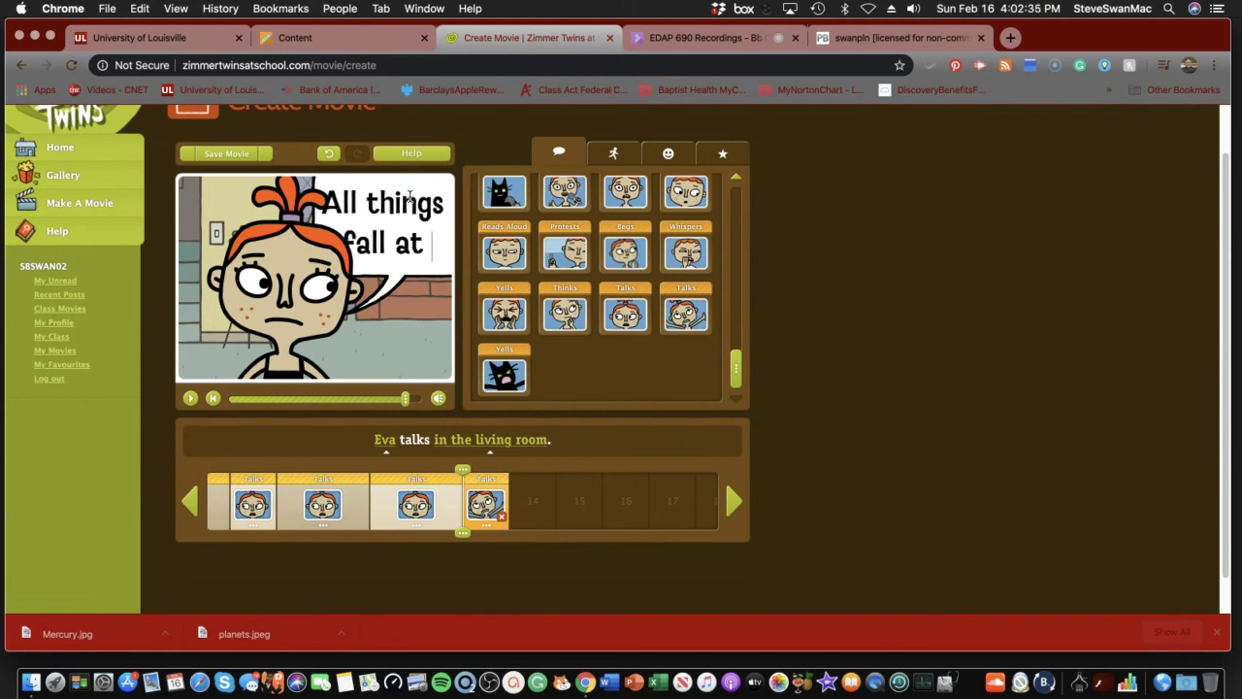
pyautogui.write('the sam')
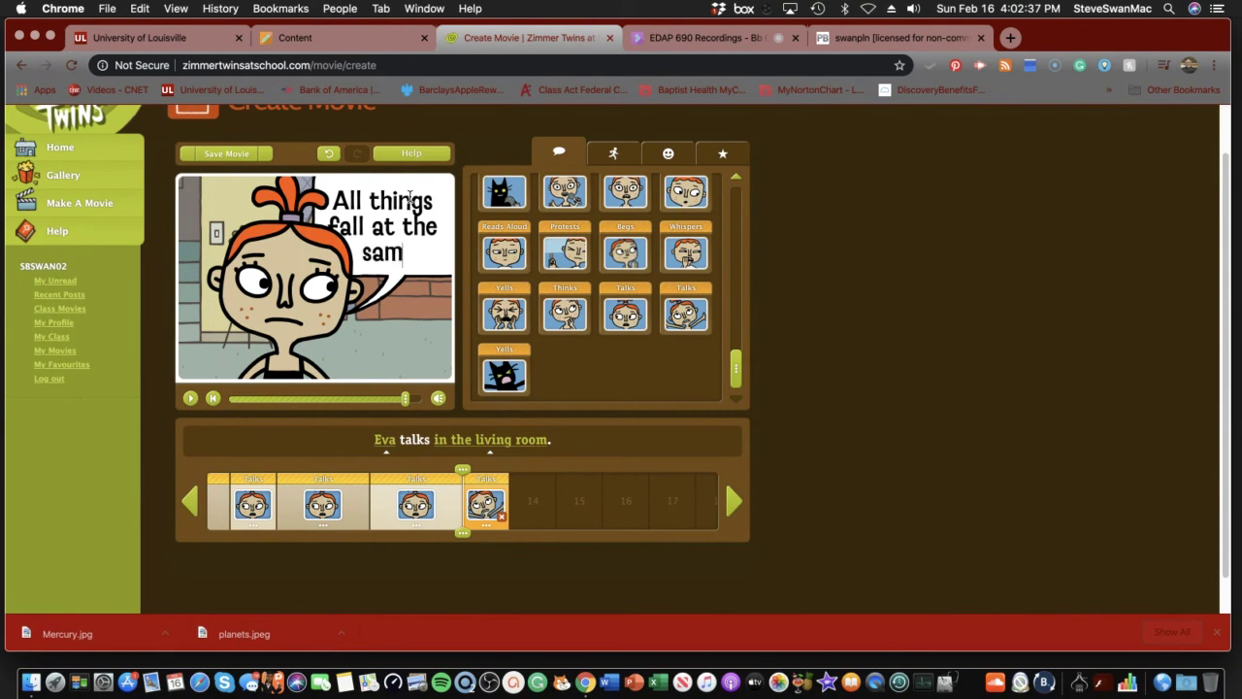
pyautogui.press('BackSpace')
pyautogui.press('BackSpace')
pyautogui.press('BackSpace')
pyautogui.write('me rate.')
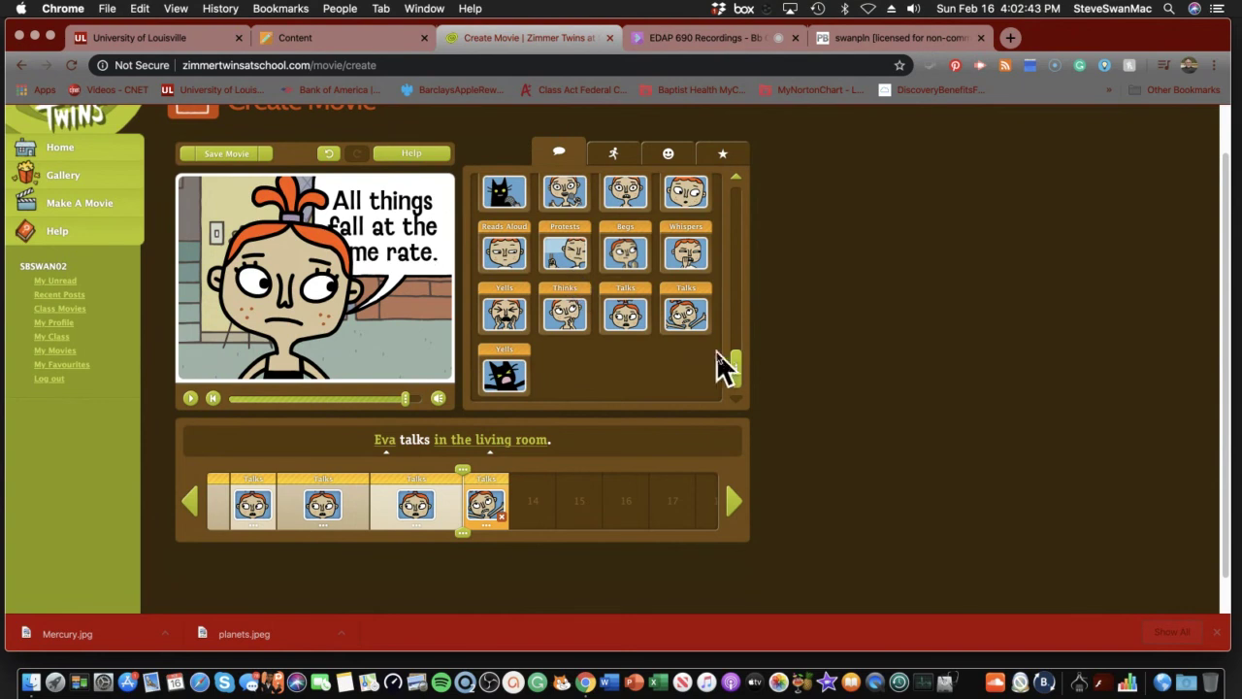
# Add two Falls action clips after the last Talks clip and change the character of the second one to Edgar.
pyautogui.scroll(5, 719, 354)
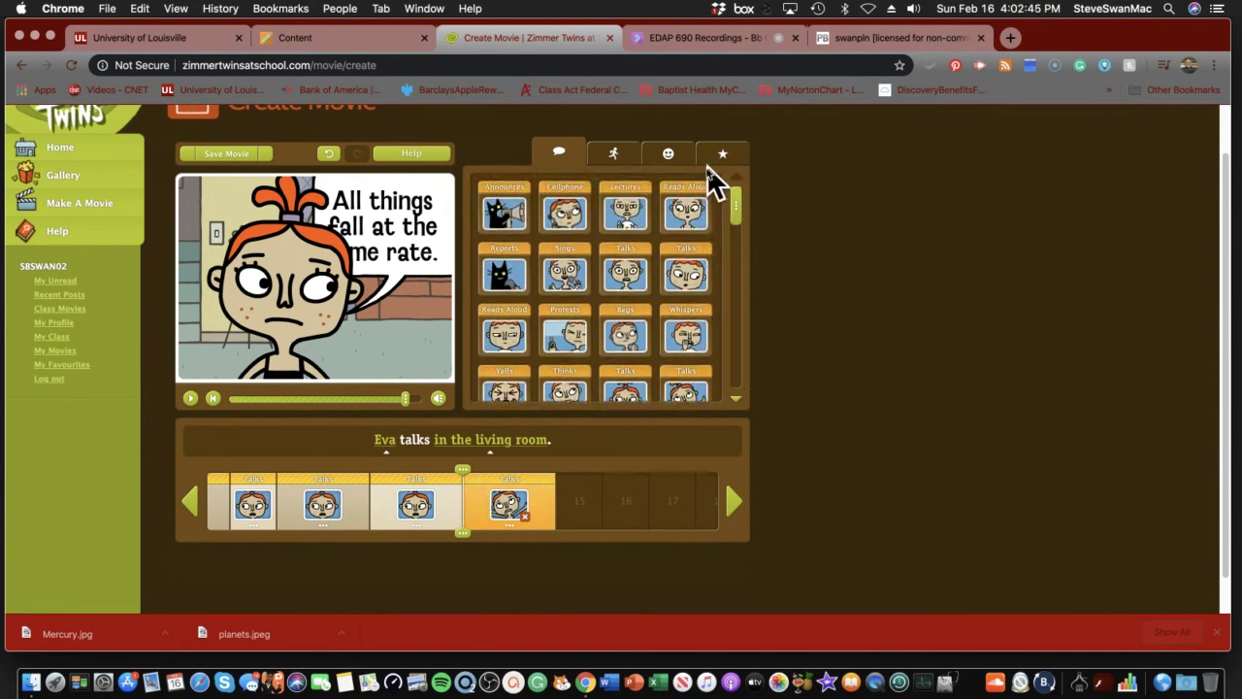
pyautogui.click(608, 153)
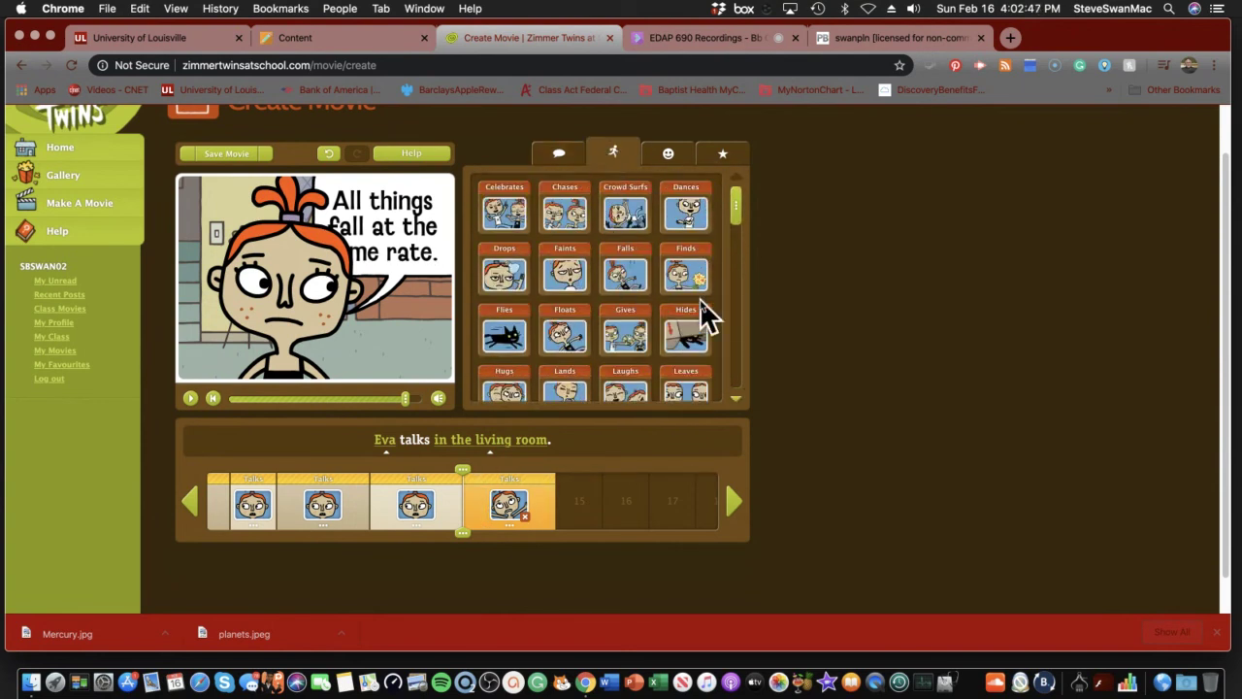
pyautogui.scroll(-2, 740, 233)
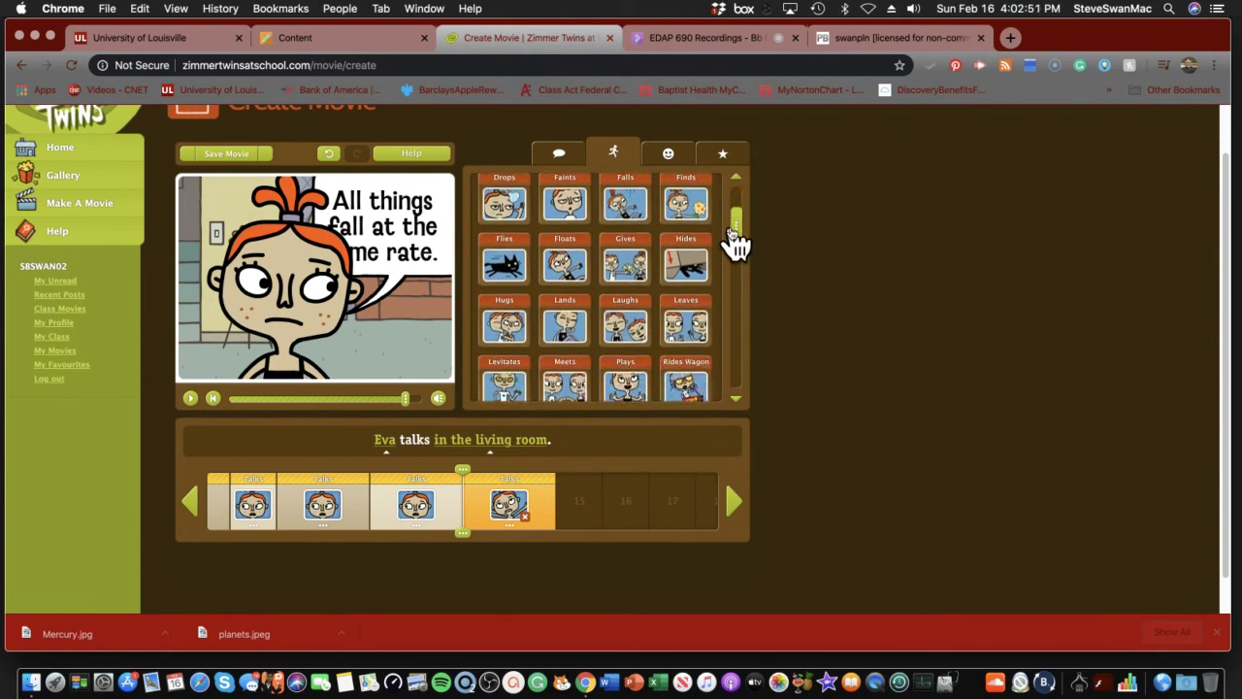
pyautogui.moveTo(735, 242); pyautogui.dragTo(731, 394)
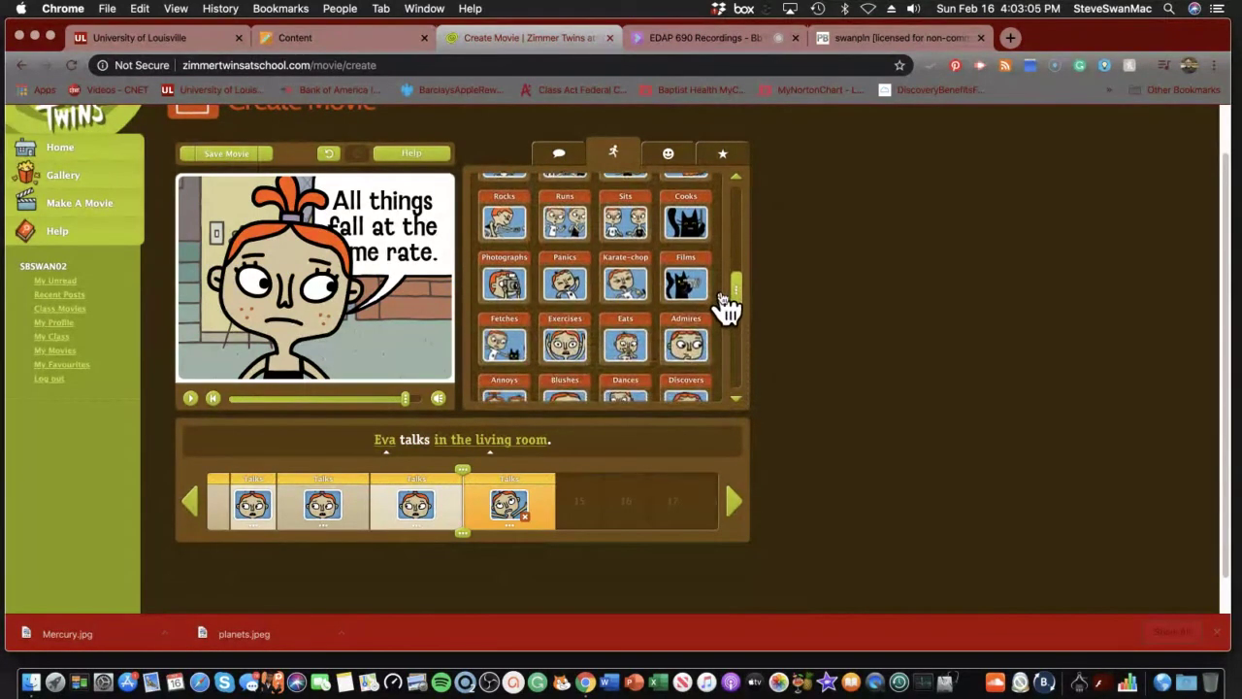
pyautogui.moveTo(722, 291); pyautogui.dragTo(723, 232)
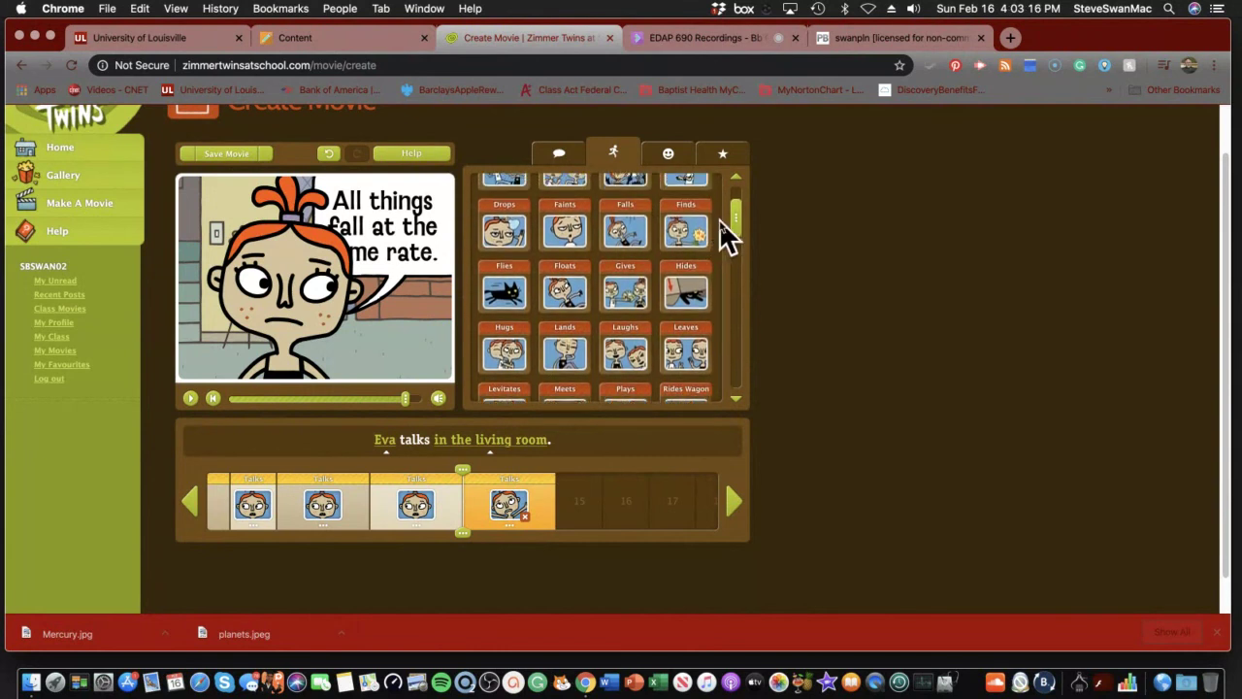
pyautogui.click(626, 231)
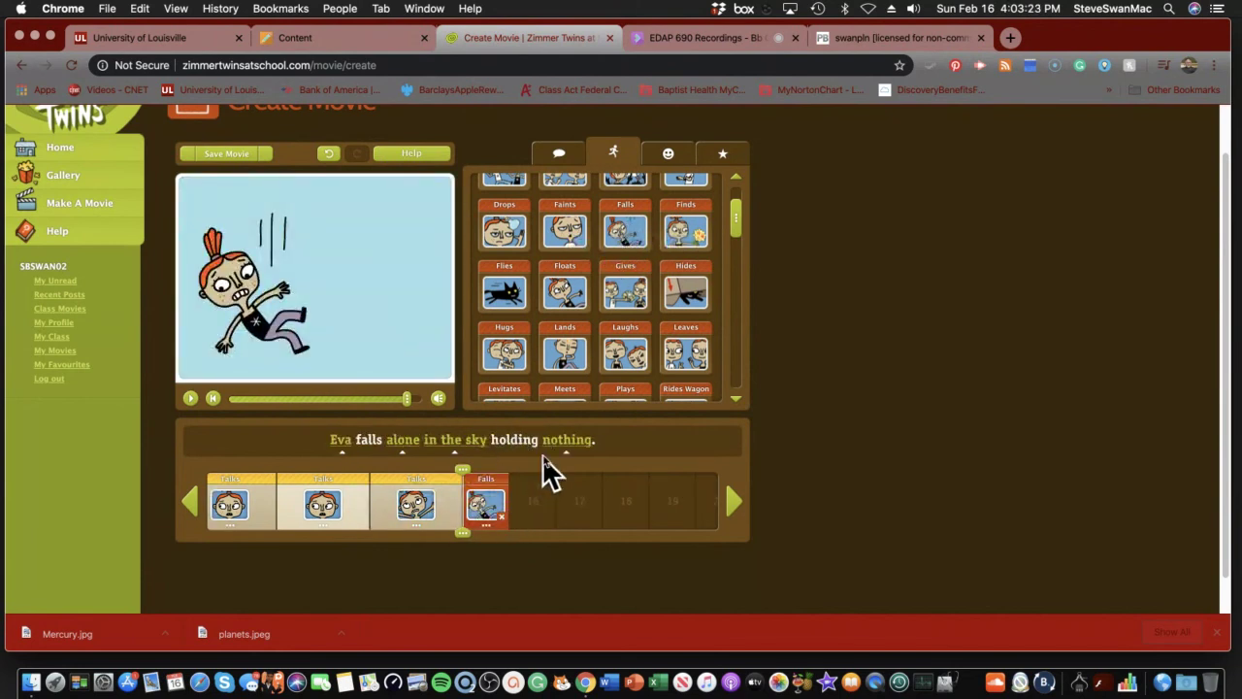
pyautogui.click(627, 235)
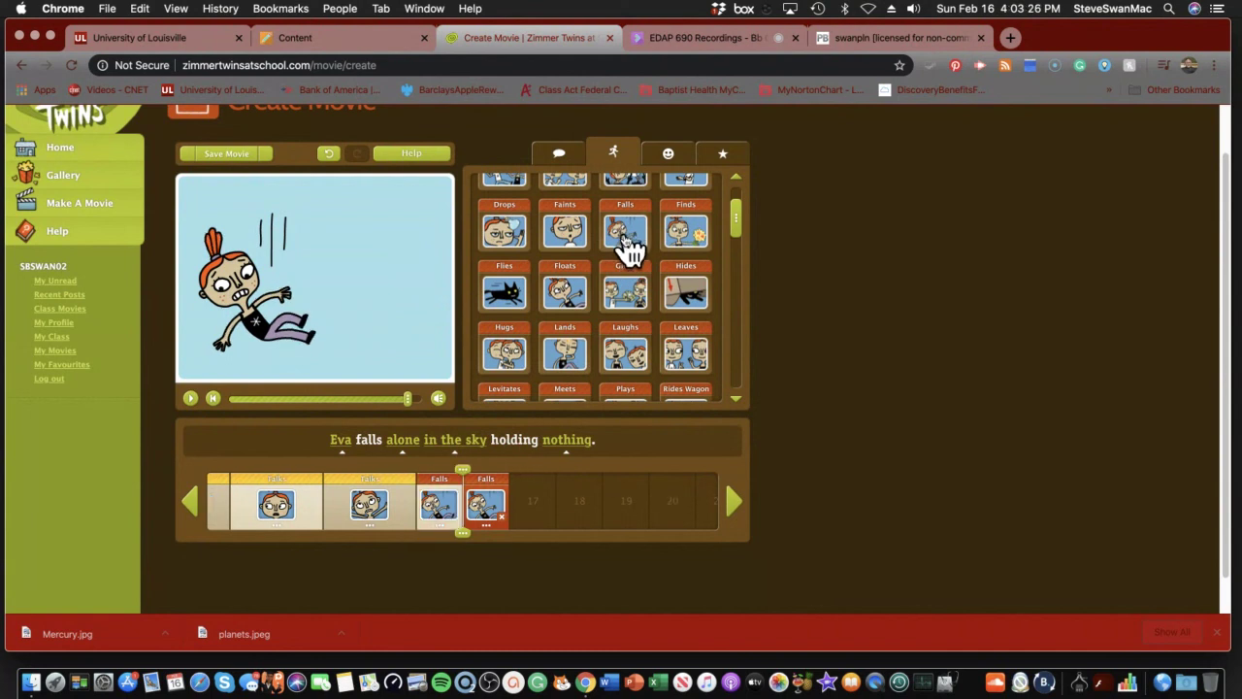
pyautogui.click(342, 449)
pyautogui.click(340, 463)
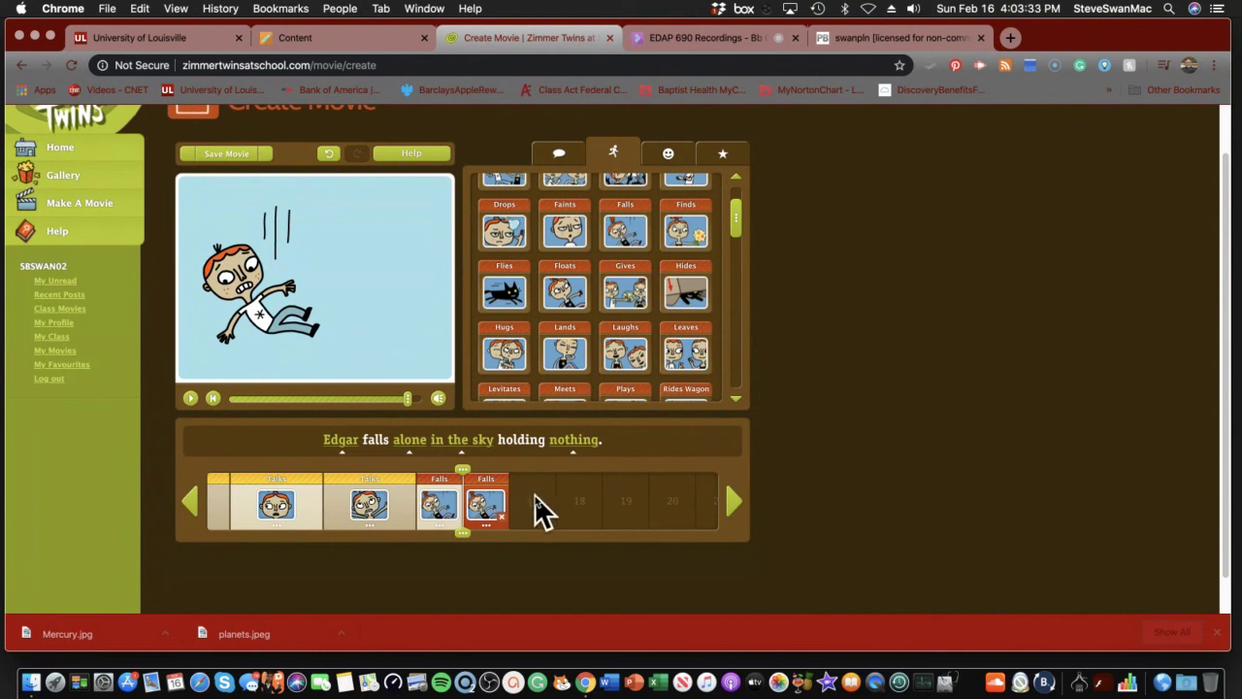
# Try two Floats action clips with Edgar after the Falls clips.
pyautogui.click(566, 294)
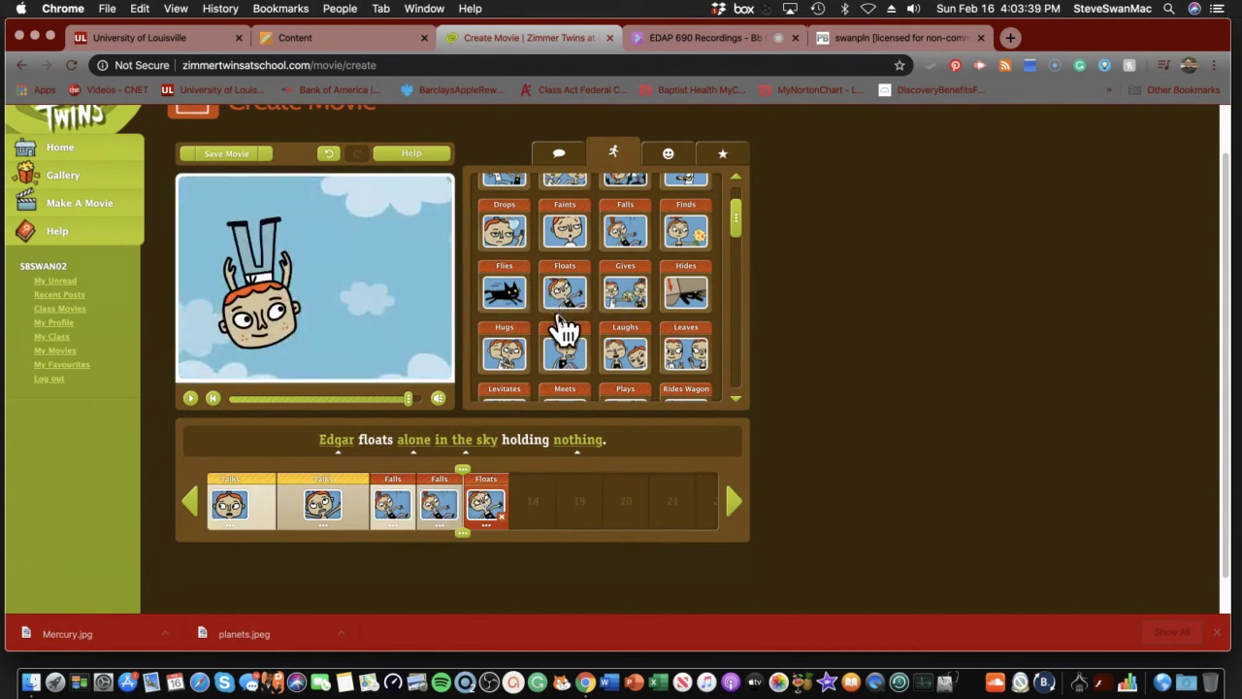
pyautogui.click(572, 302)
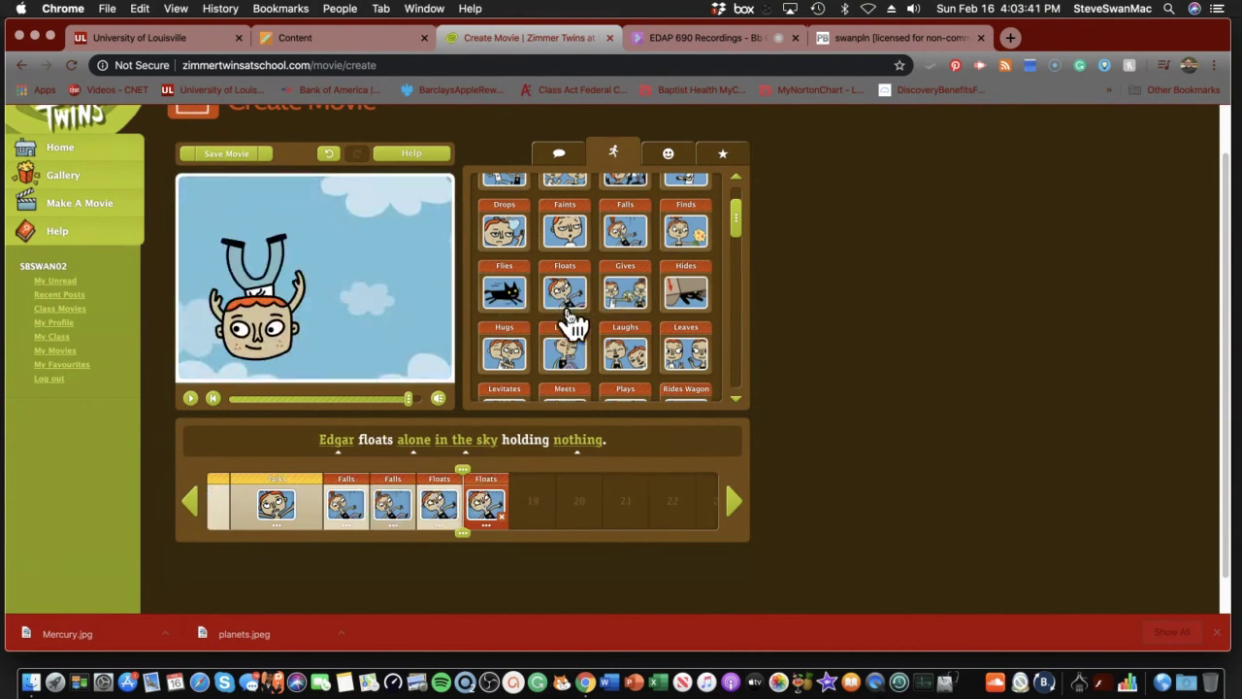
pyautogui.click(335, 441)
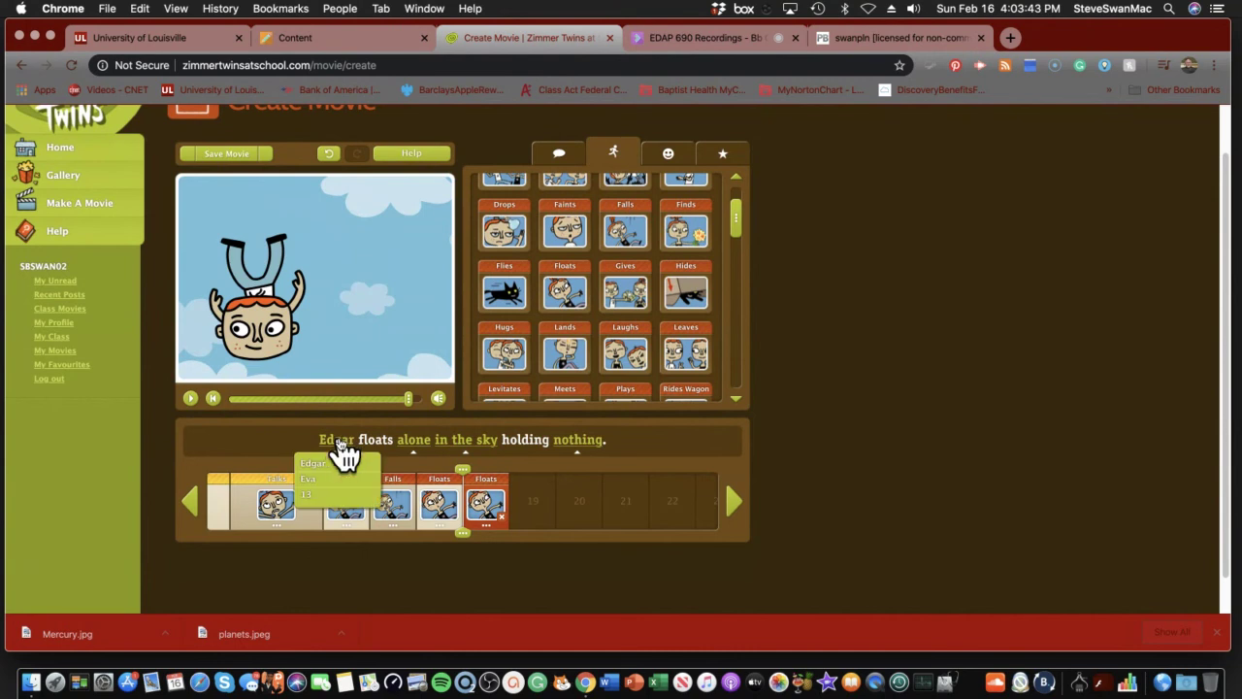
# Add a Lands clip for Edgar at the end and remove the two Floats clips before it.
pyautogui.click(570, 361)
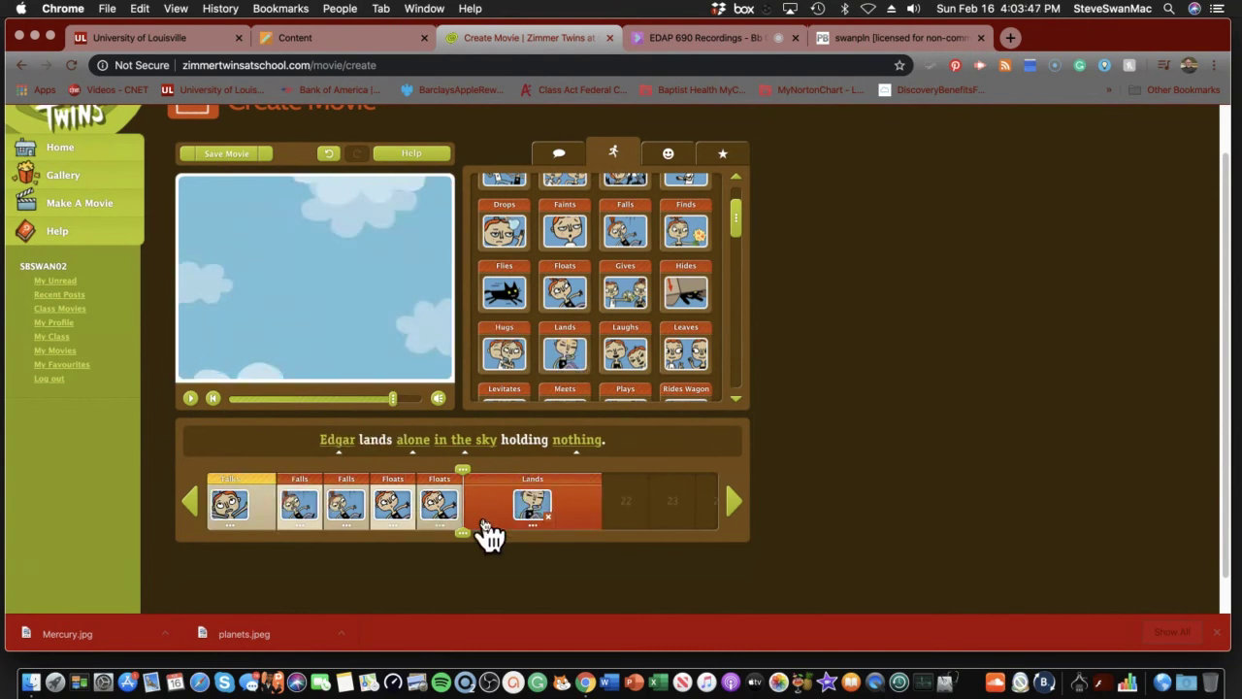
pyautogui.click(451, 508)
pyautogui.moveTo(452, 507); pyautogui.dragTo(463, 549)
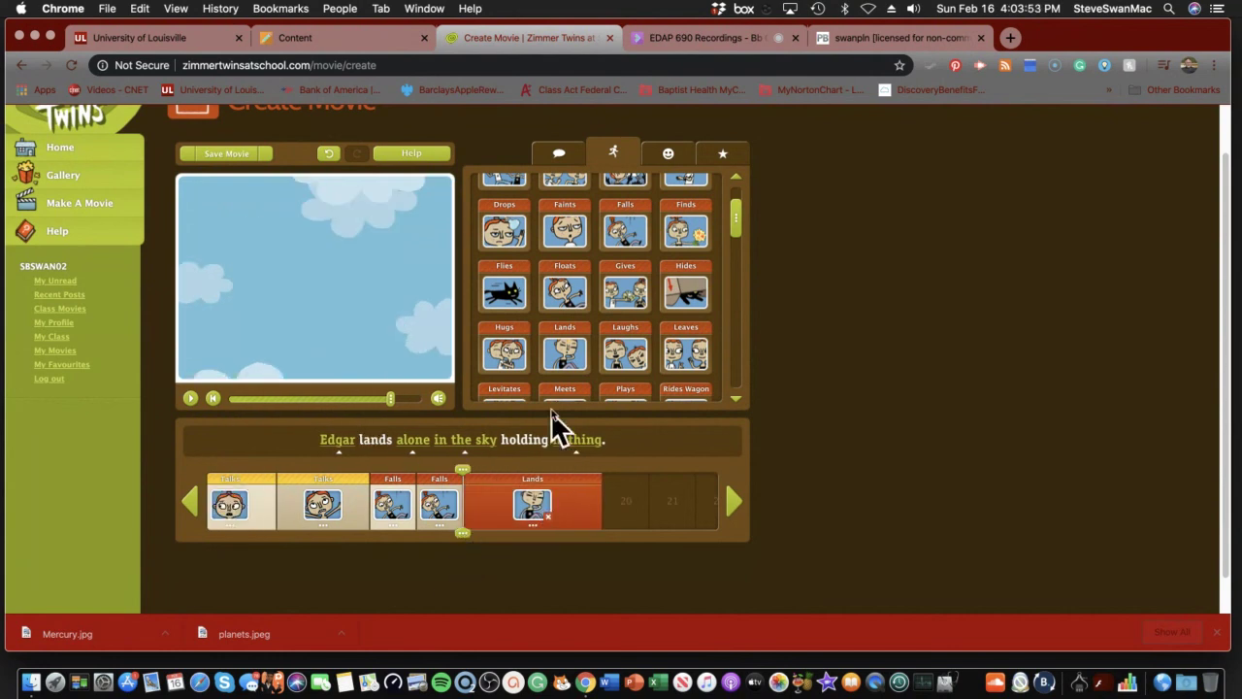
# Add a second Lands clip, change its character to Eva, and check the first Lands clip's description.
pyautogui.click(559, 357)
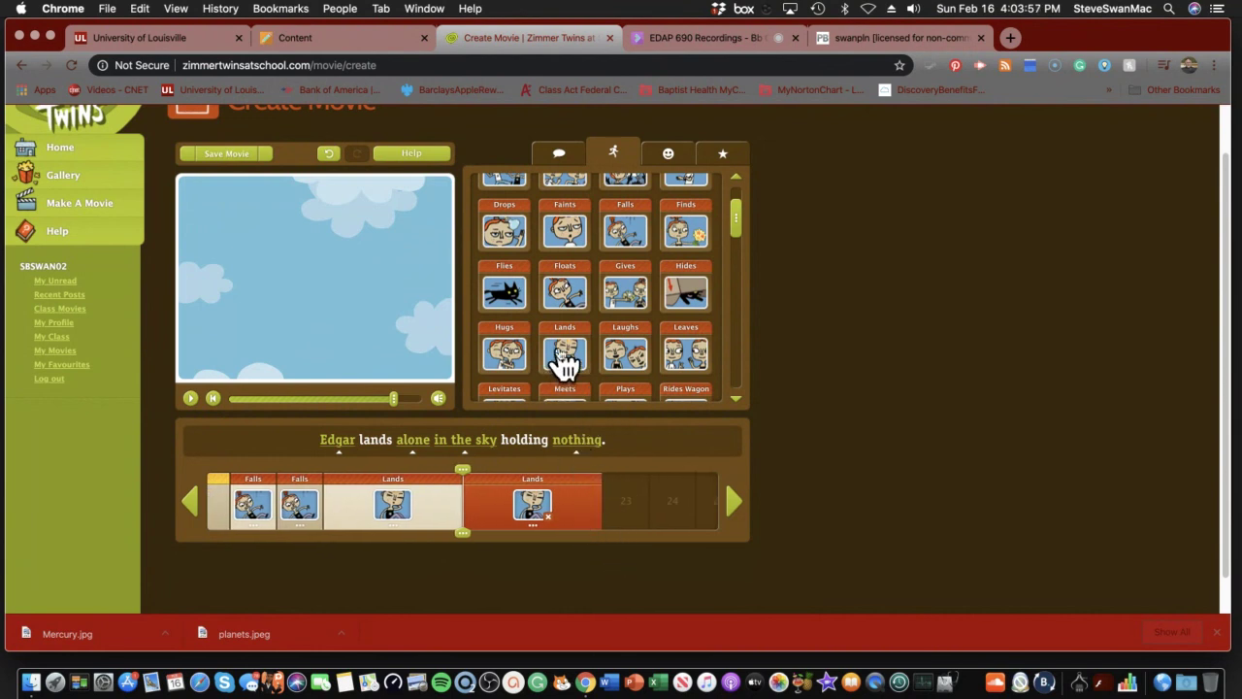
pyautogui.click(330, 441)
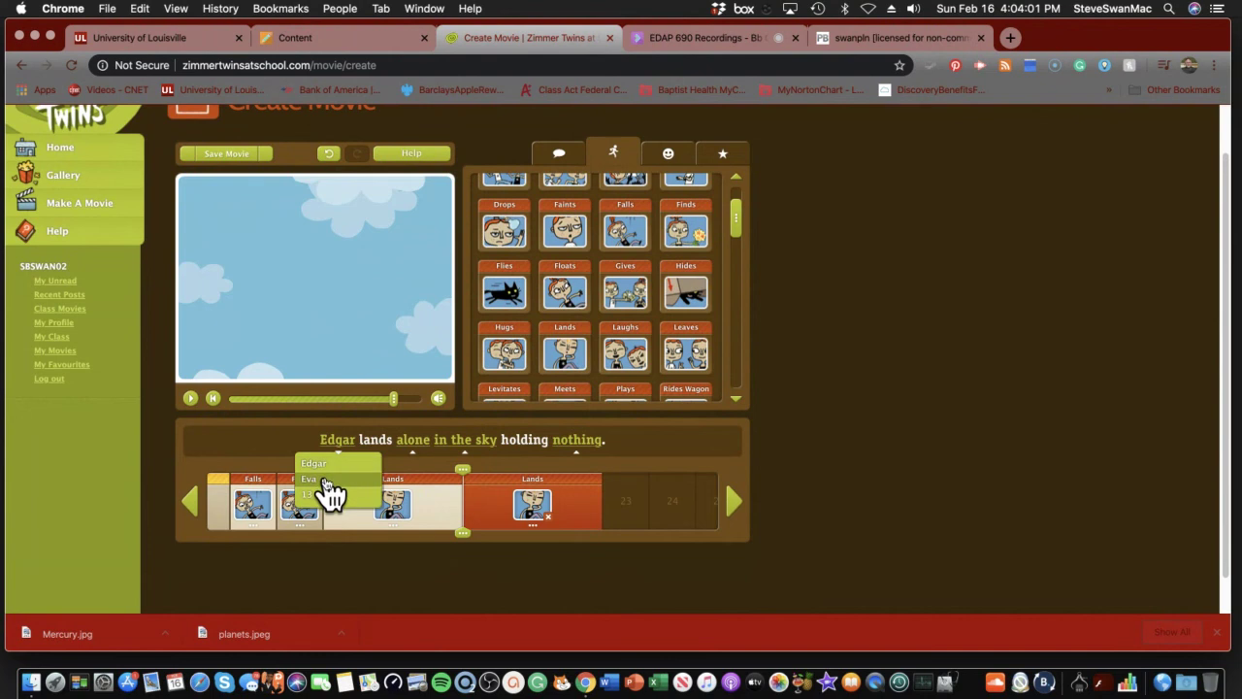
pyautogui.click(330, 493)
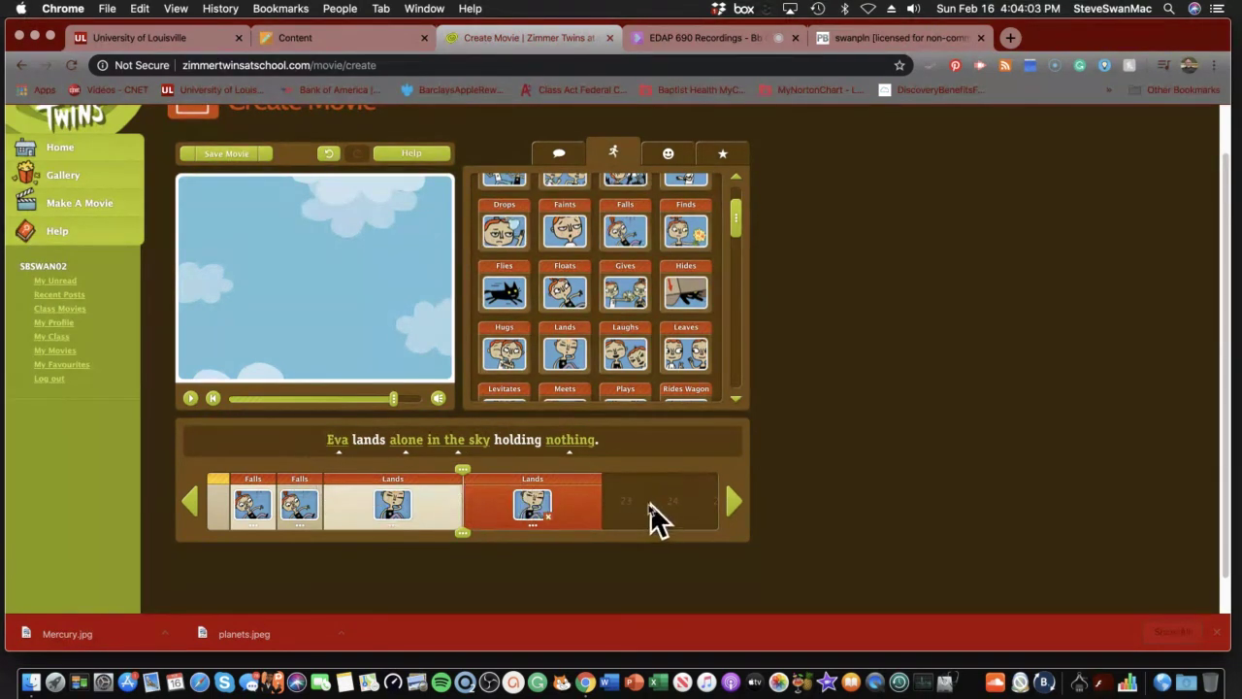
pyautogui.click(396, 513)
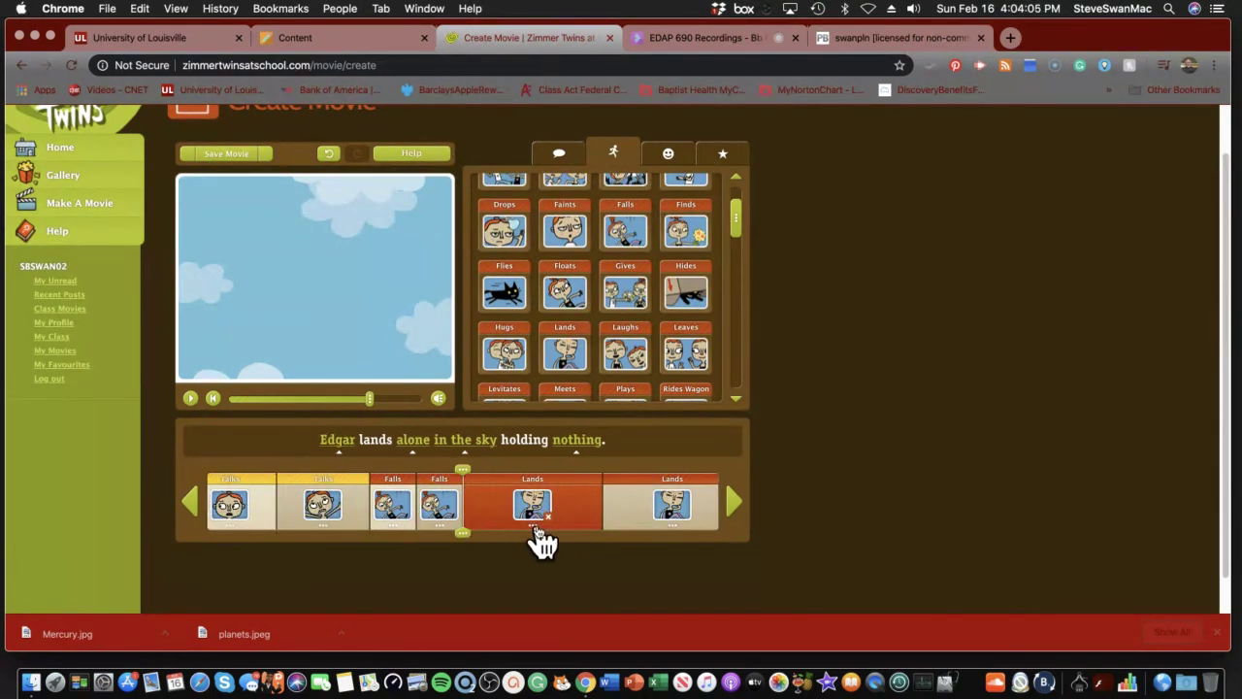
pyautogui.click(631, 522)
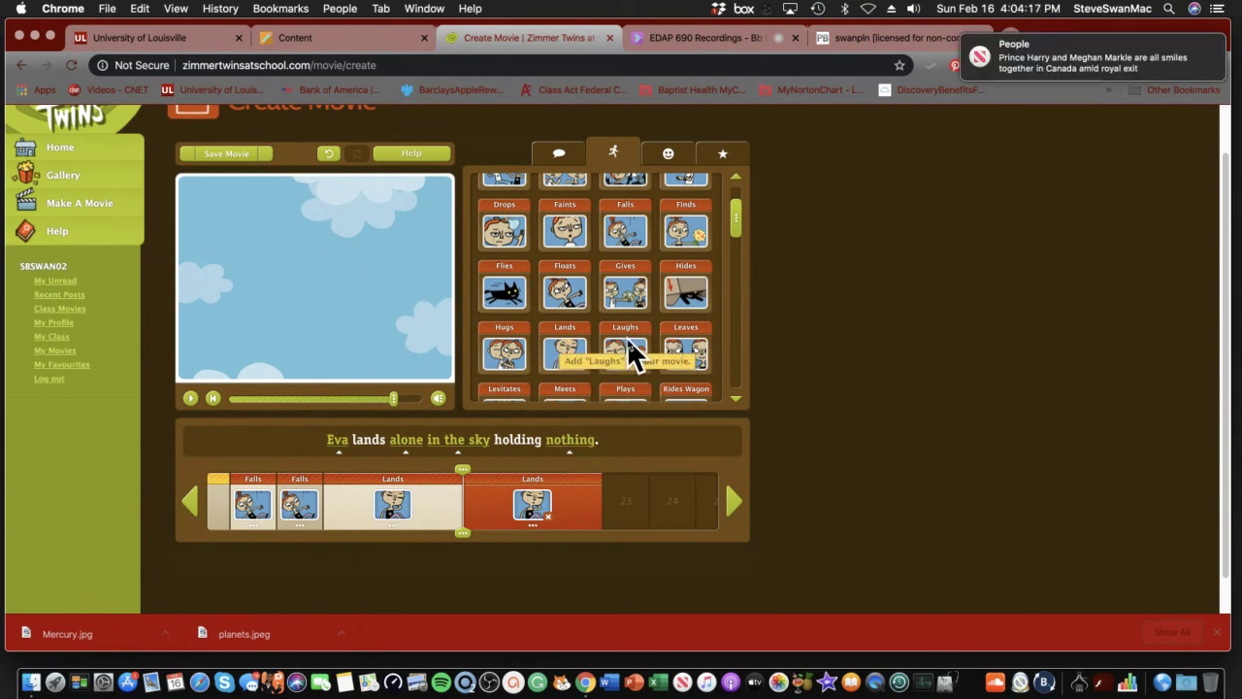
# Try a Laughs clip after Eva's Lands clip, remove it, and look through the action clips again.
pyautogui.click(629, 355)
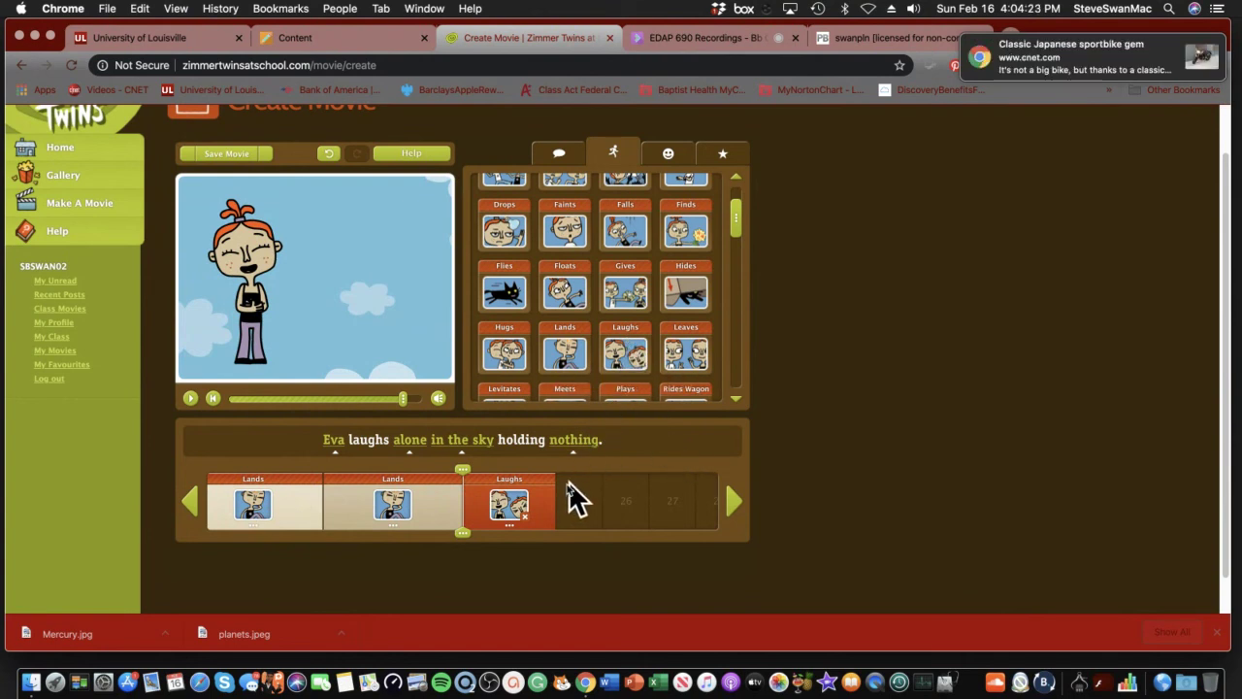
pyautogui.moveTo(499, 515); pyautogui.dragTo(481, 587)
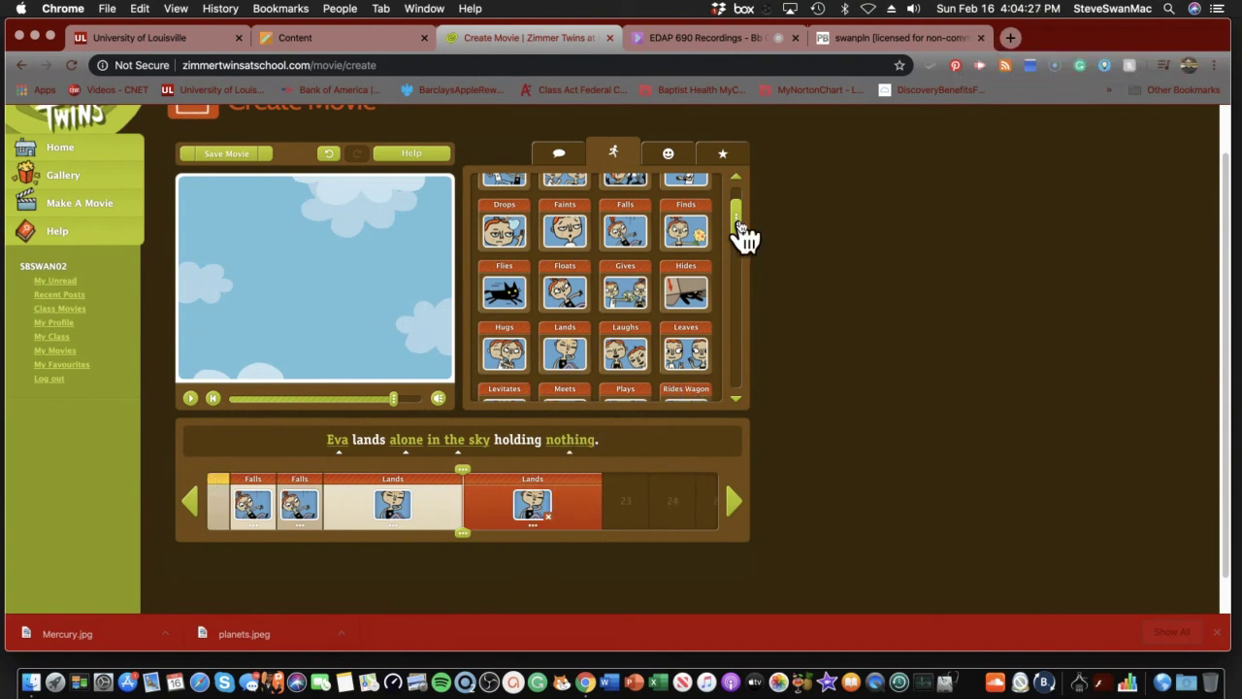
pyautogui.moveTo(738, 223)
pyautogui.mouseDown()
pyautogui.moveTo(729, 383)
pyautogui.moveTo(746, 207)
pyautogui.mouseUp()
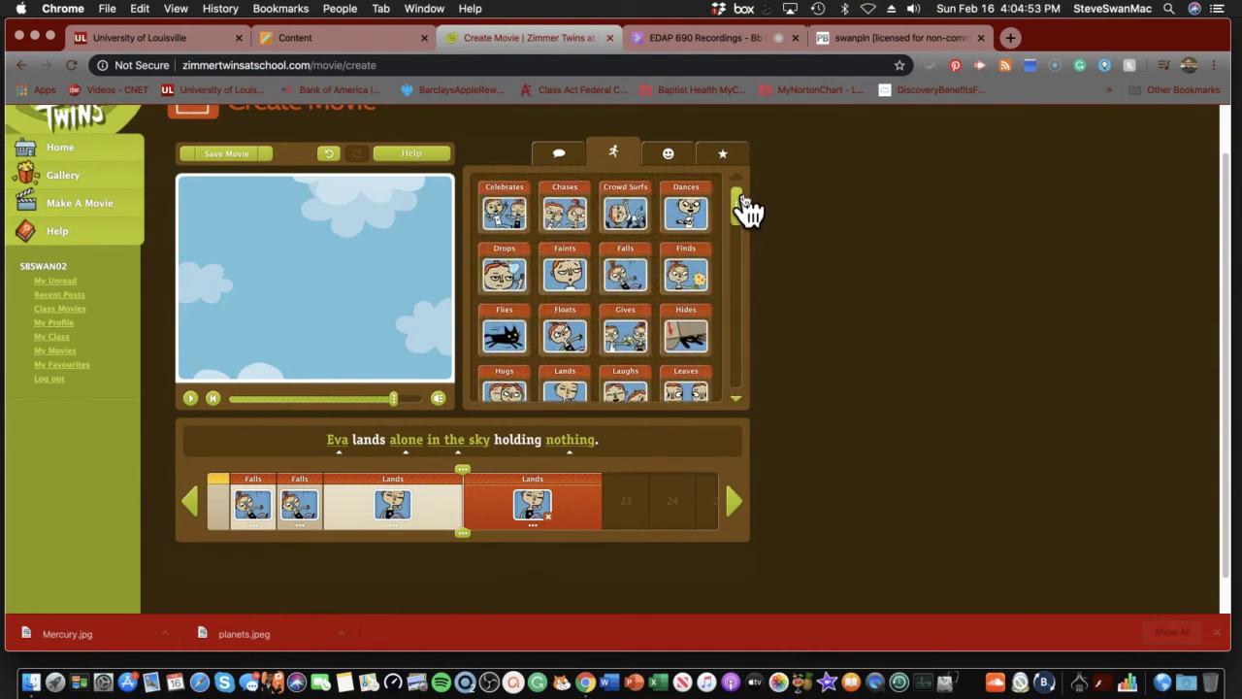
# Add a Dances clip for Eva after the Lands clips and look through the emotion and talking clips.
pyautogui.click(689, 223)
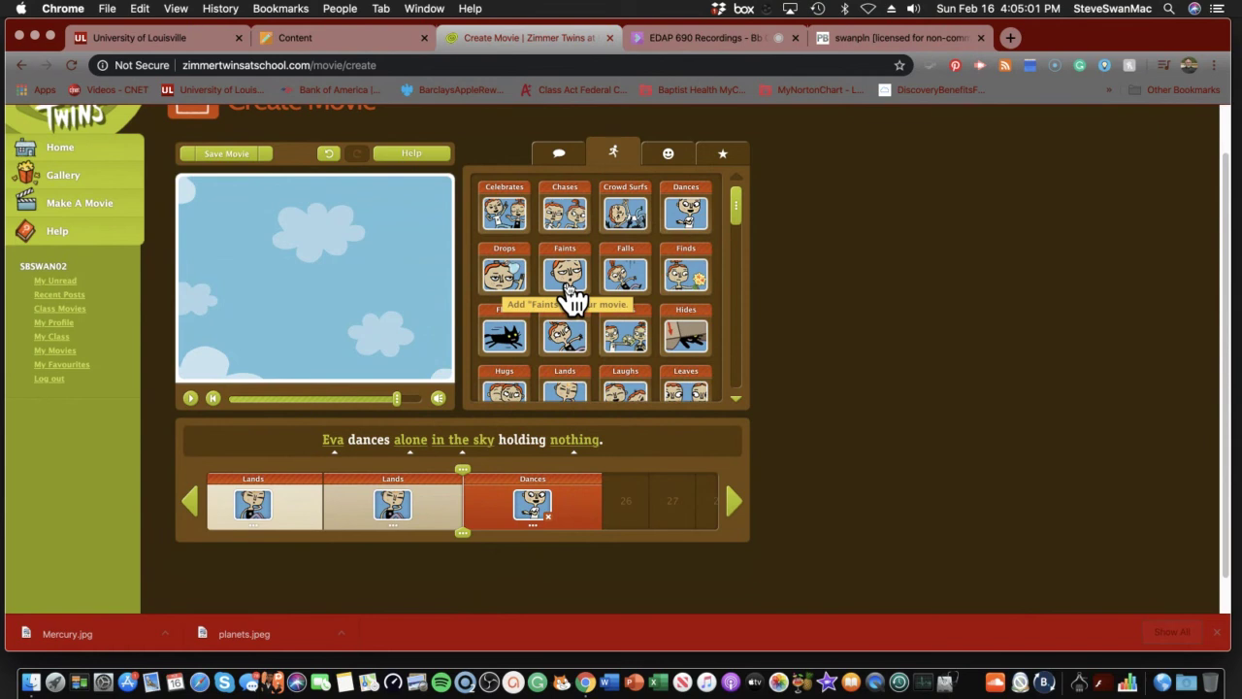
pyautogui.click(670, 157)
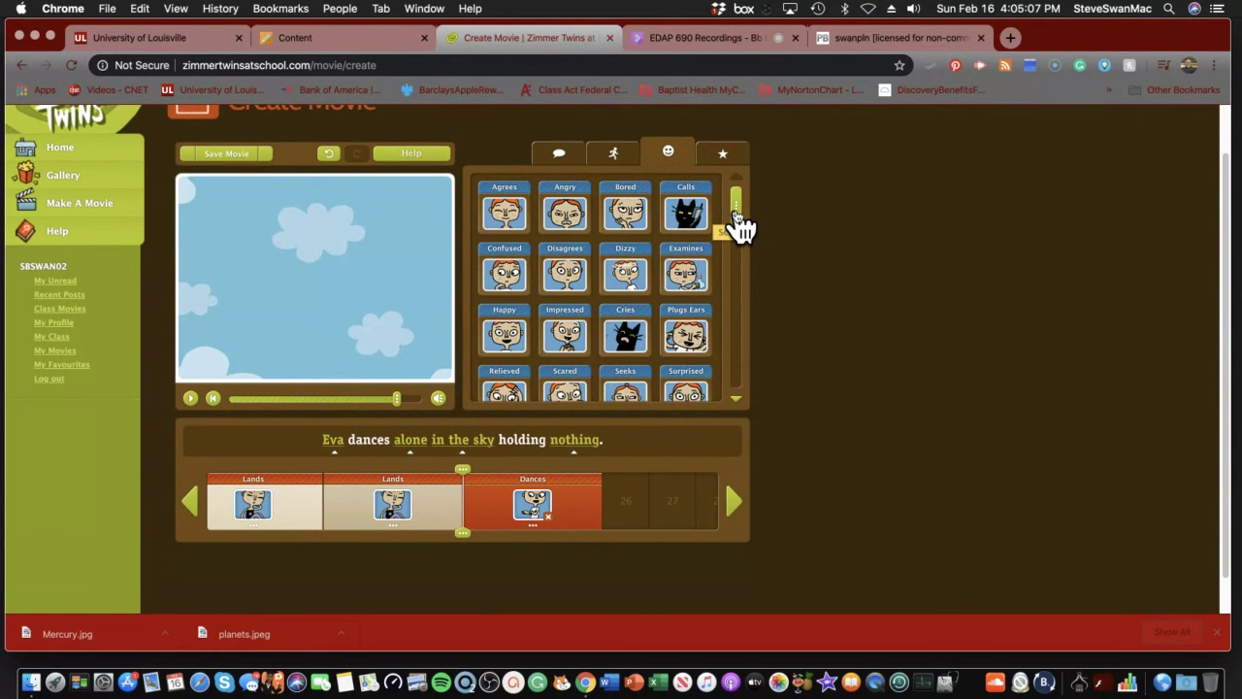
pyautogui.moveTo(736, 217); pyautogui.dragTo(656, 222)
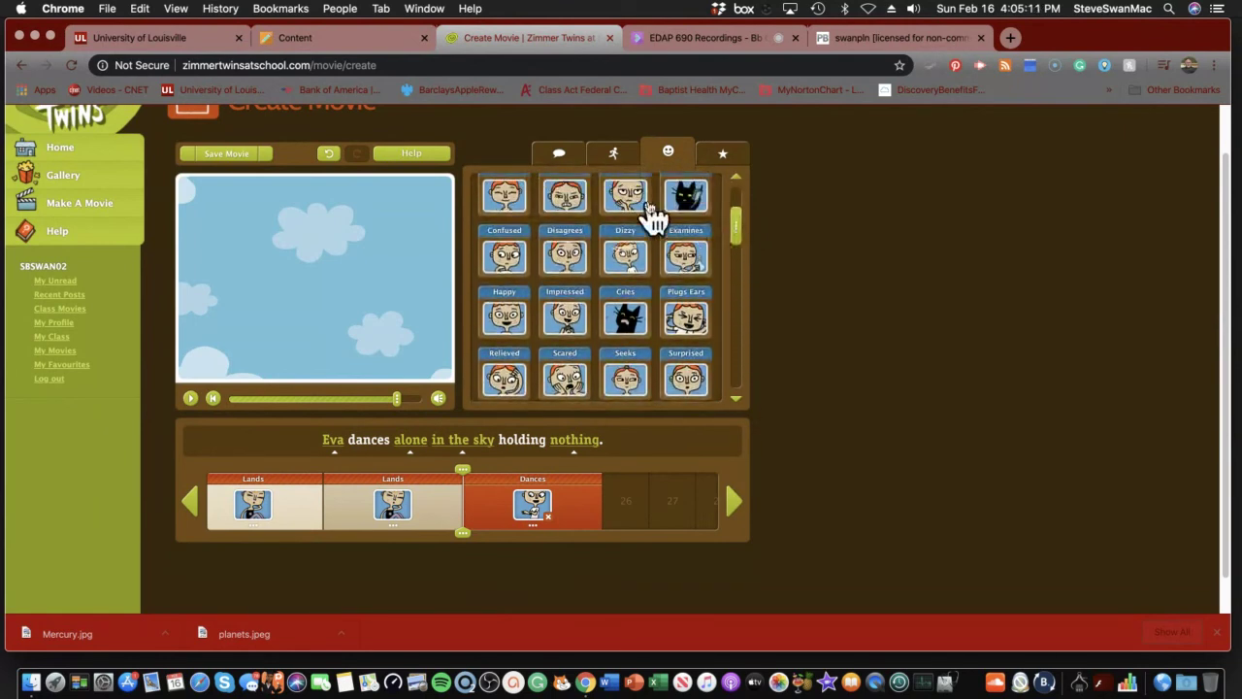
pyautogui.click(566, 161)
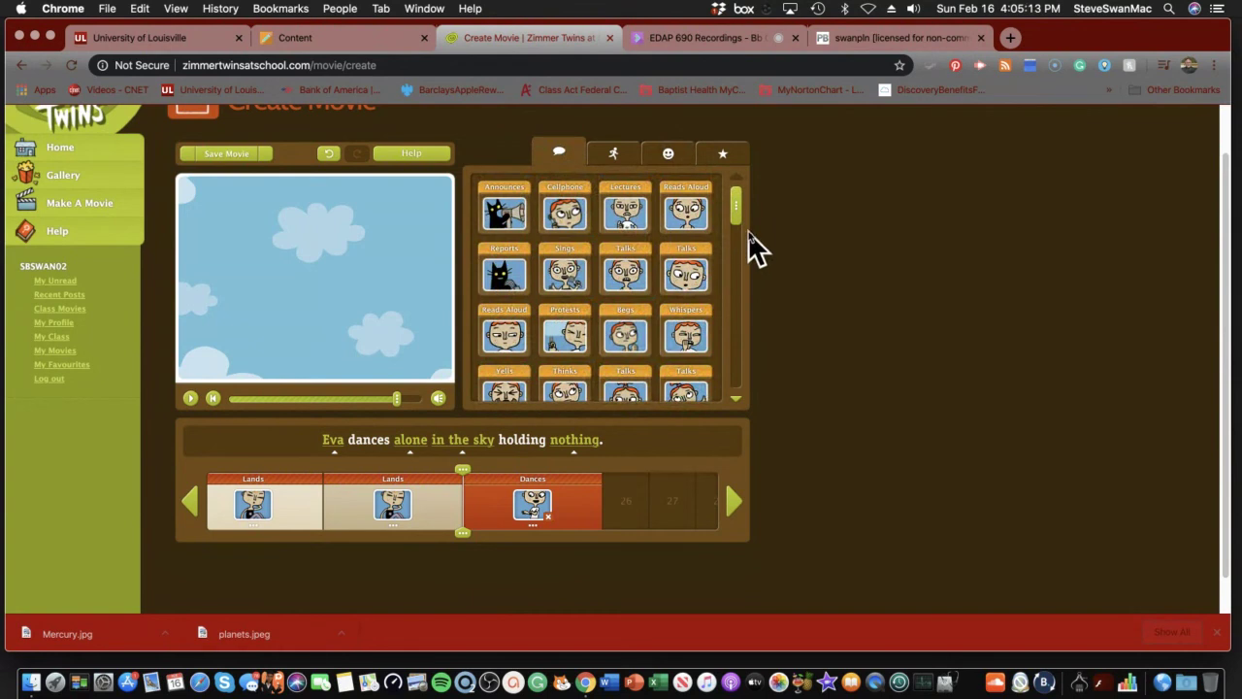
pyautogui.moveTo(737, 221); pyautogui.dragTo(738, 318)
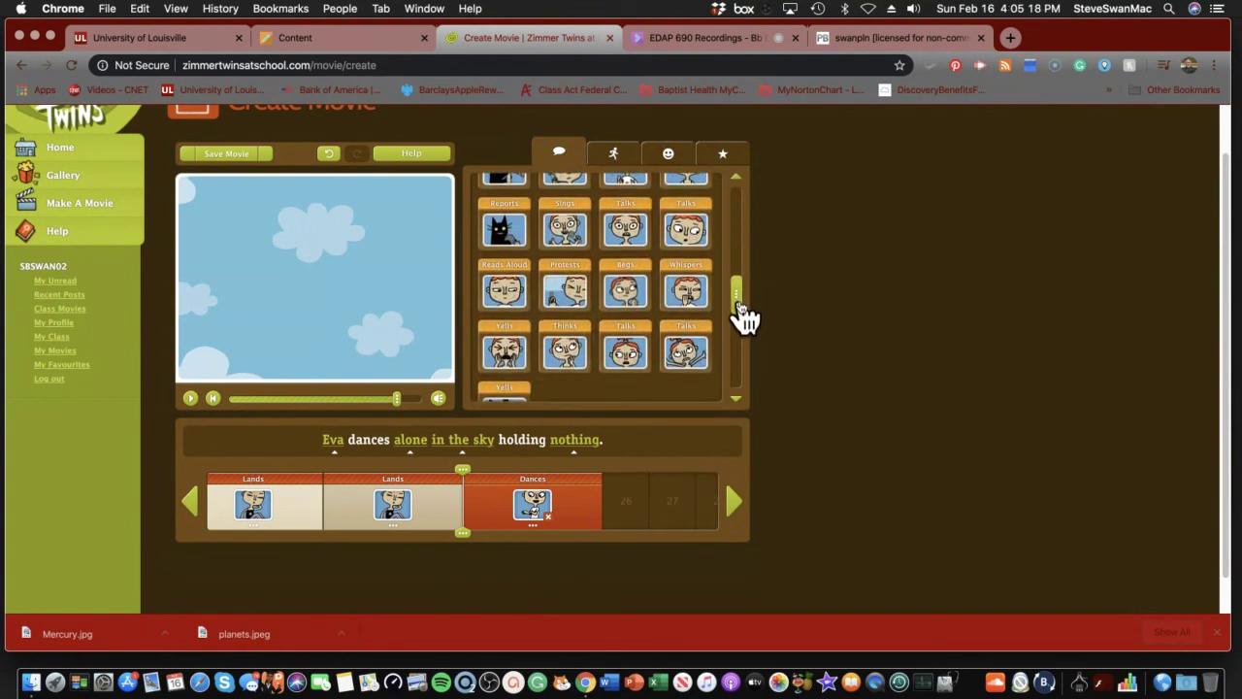
# Add a Talks clip after Eva's Dances clip and change its character to Edgar.
pyautogui.click(687, 228)
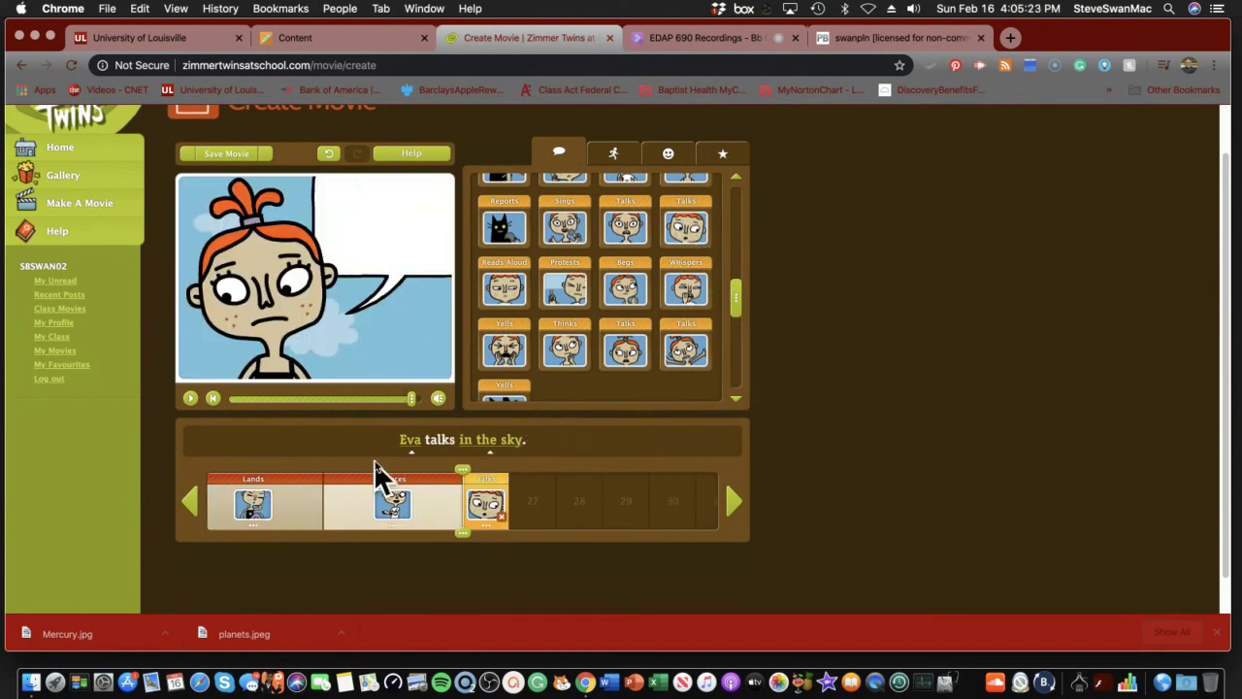
pyautogui.click(413, 456)
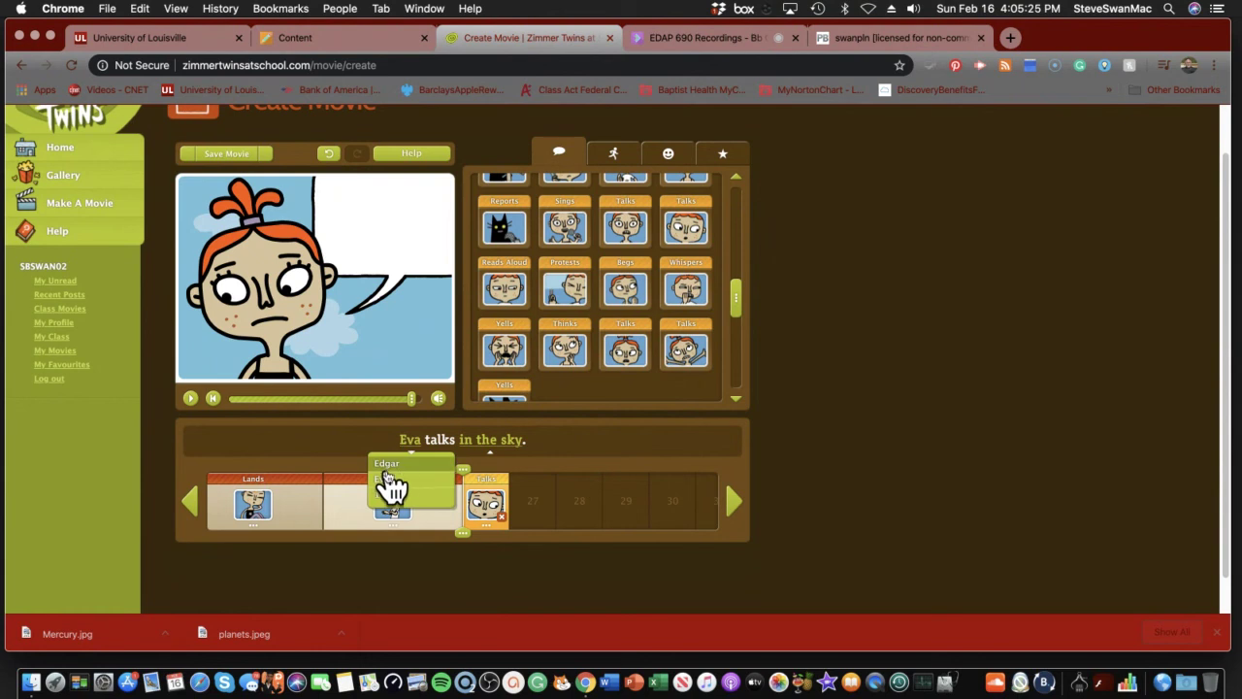
pyautogui.click(388, 485)
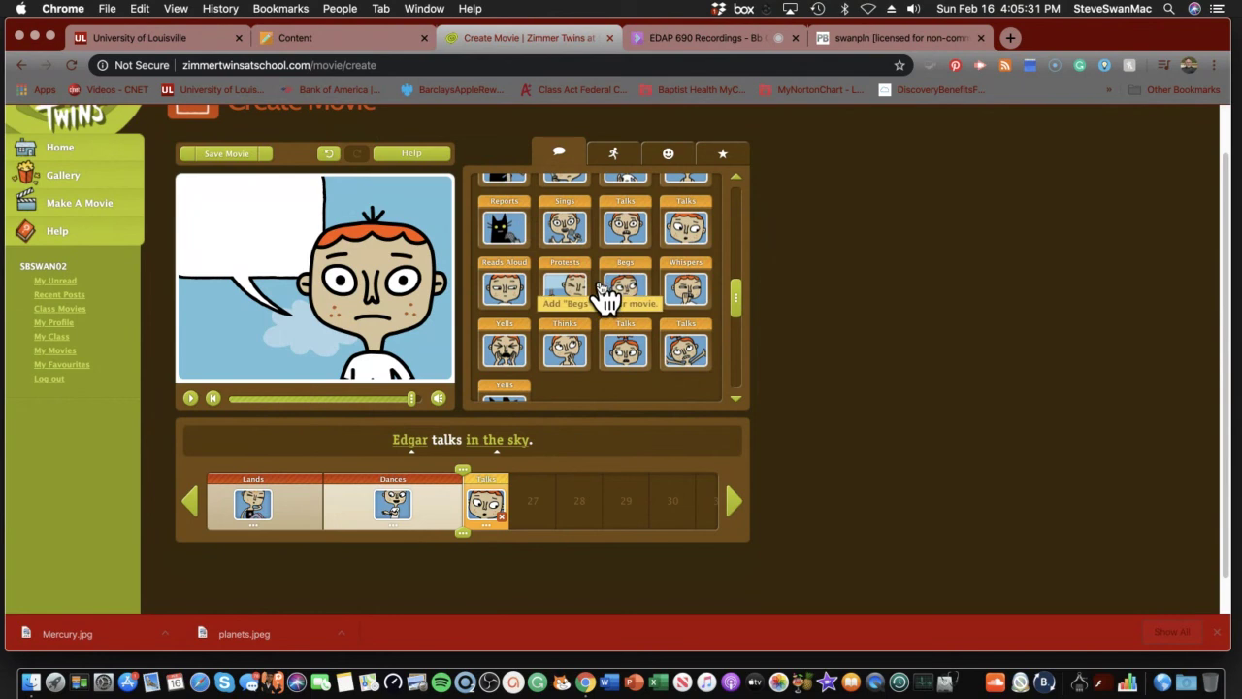
pyautogui.scroll(-1, 610, 299)
pyautogui.scroll(3, 606, 299)
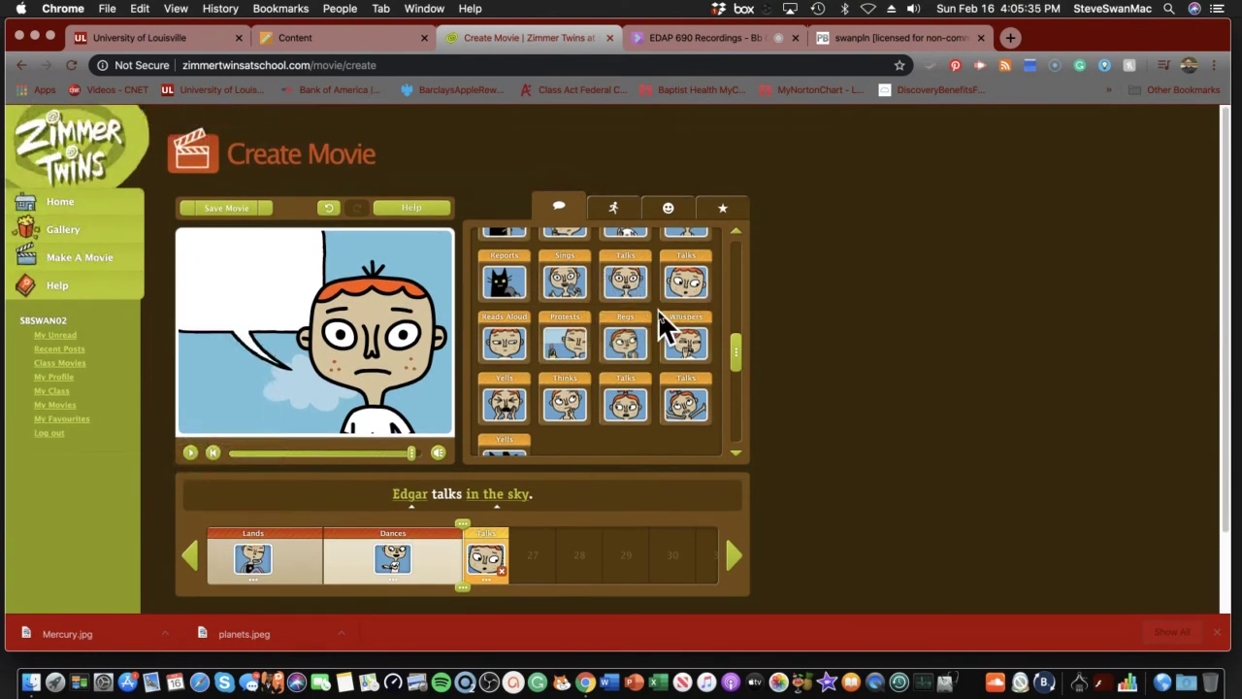
# Replace Edgar's Talks clip with a Sings clip and fill its speech bubble with "I now get it!".
pyautogui.click(566, 286)
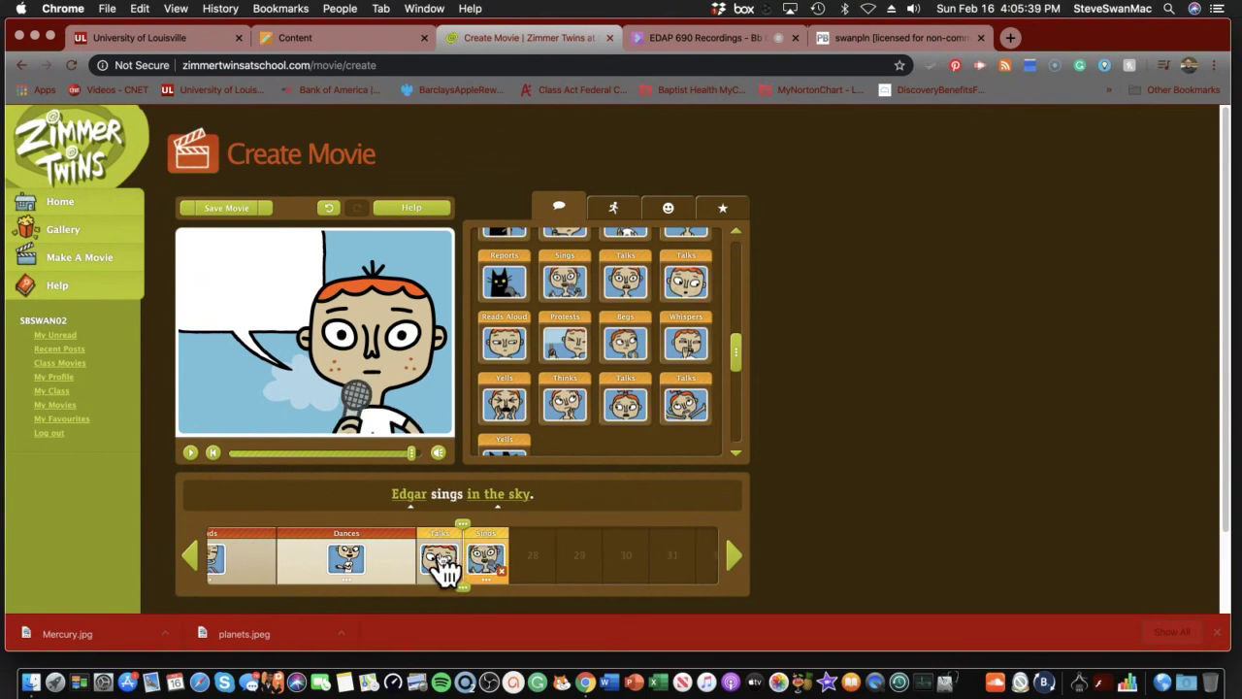
pyautogui.moveTo(447, 565); pyautogui.dragTo(446, 602)
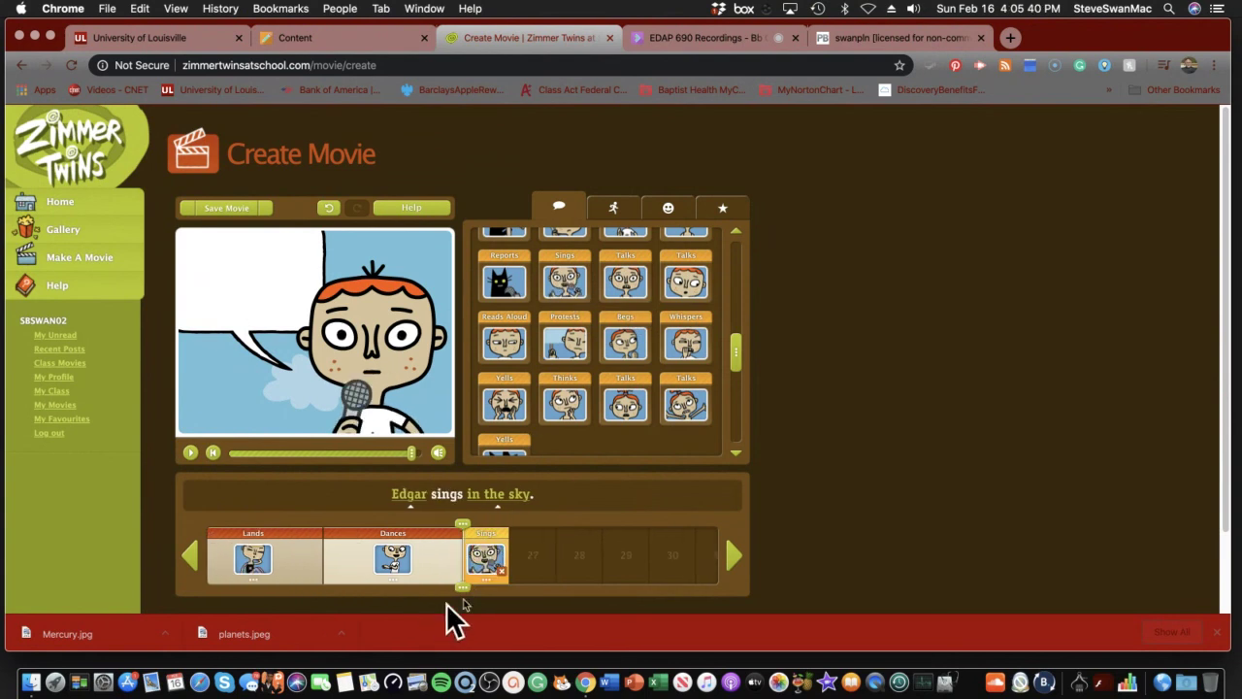
pyautogui.click(205, 255)
pyautogui.write('I now g')
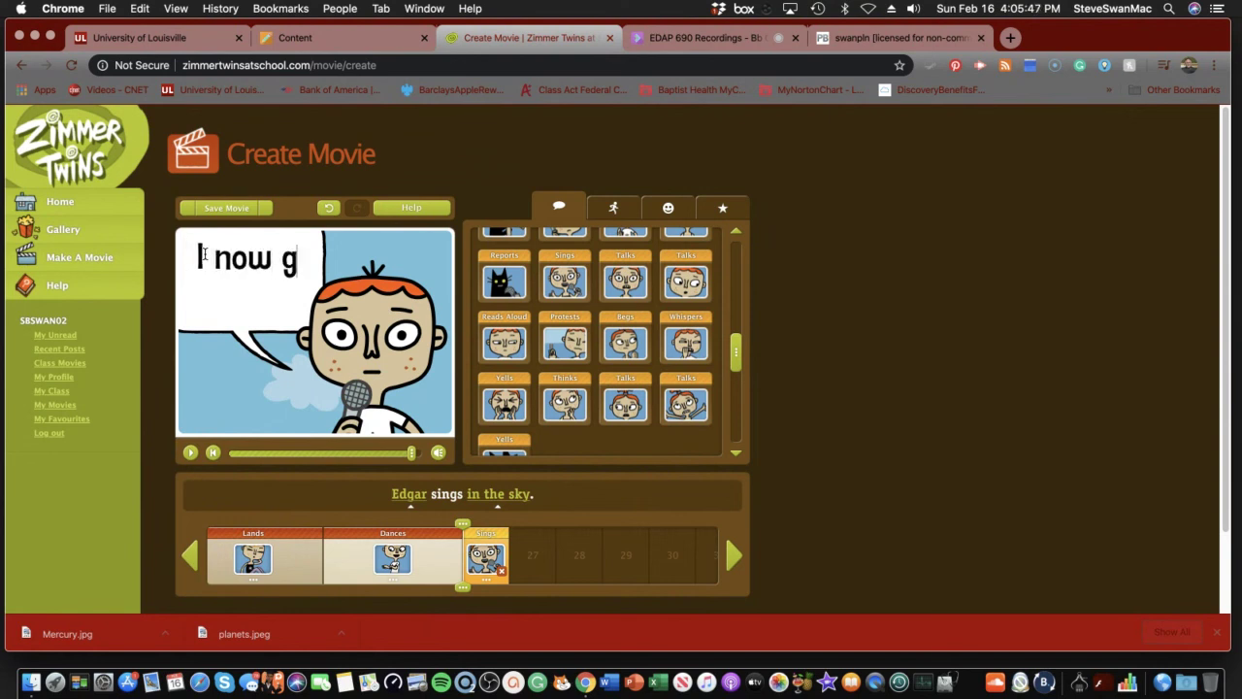
pyautogui.write('et it!')
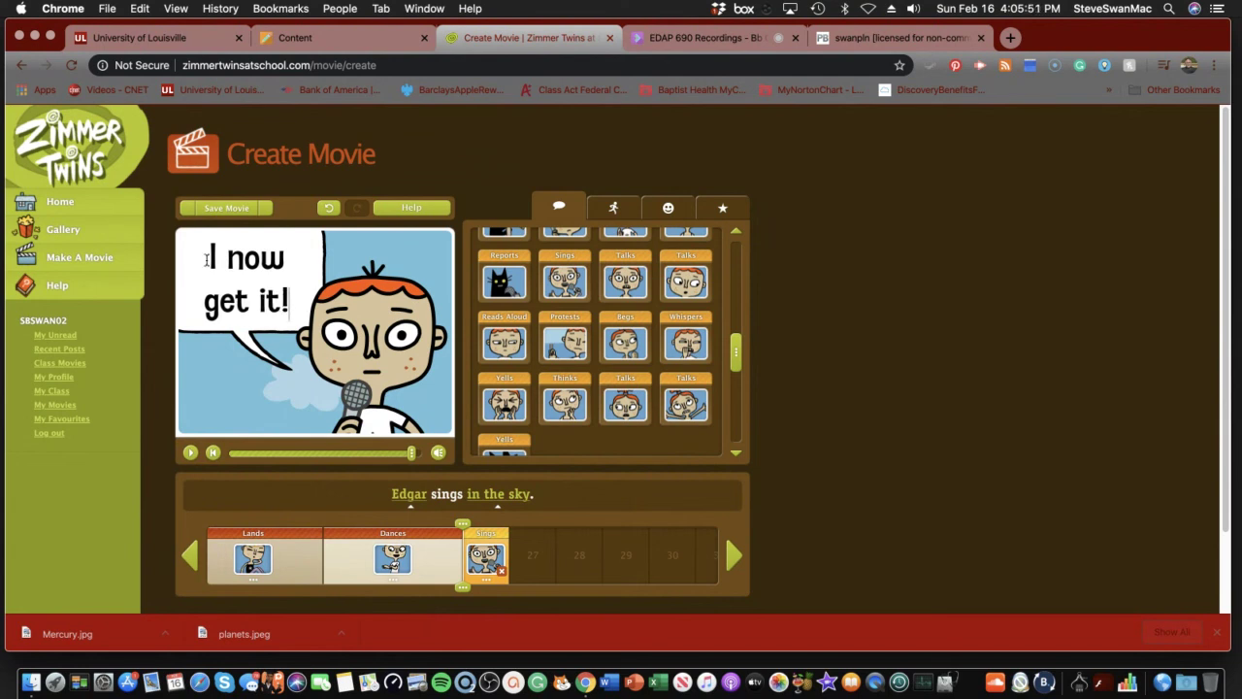
# Add the orange Text card after the Sings clip and write "GRAVITY pulls all objects at the same rate" on it.
pyautogui.click(718, 210)
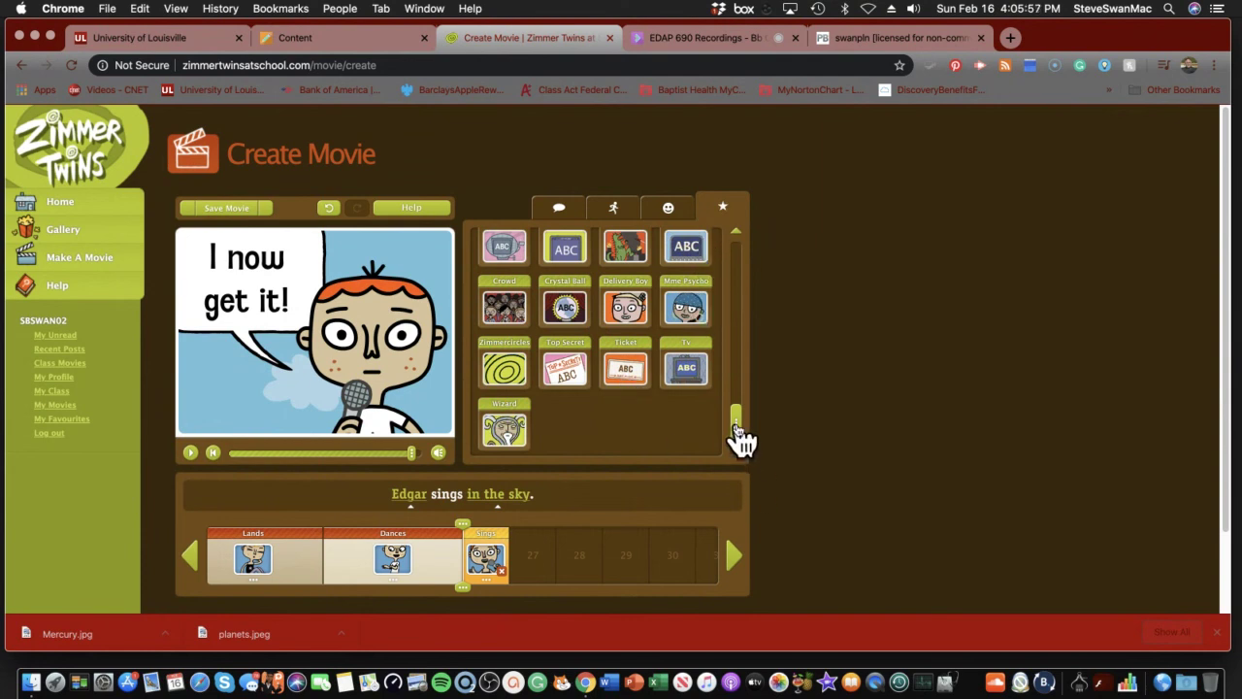
pyautogui.moveTo(740, 433); pyautogui.dragTo(738, 344)
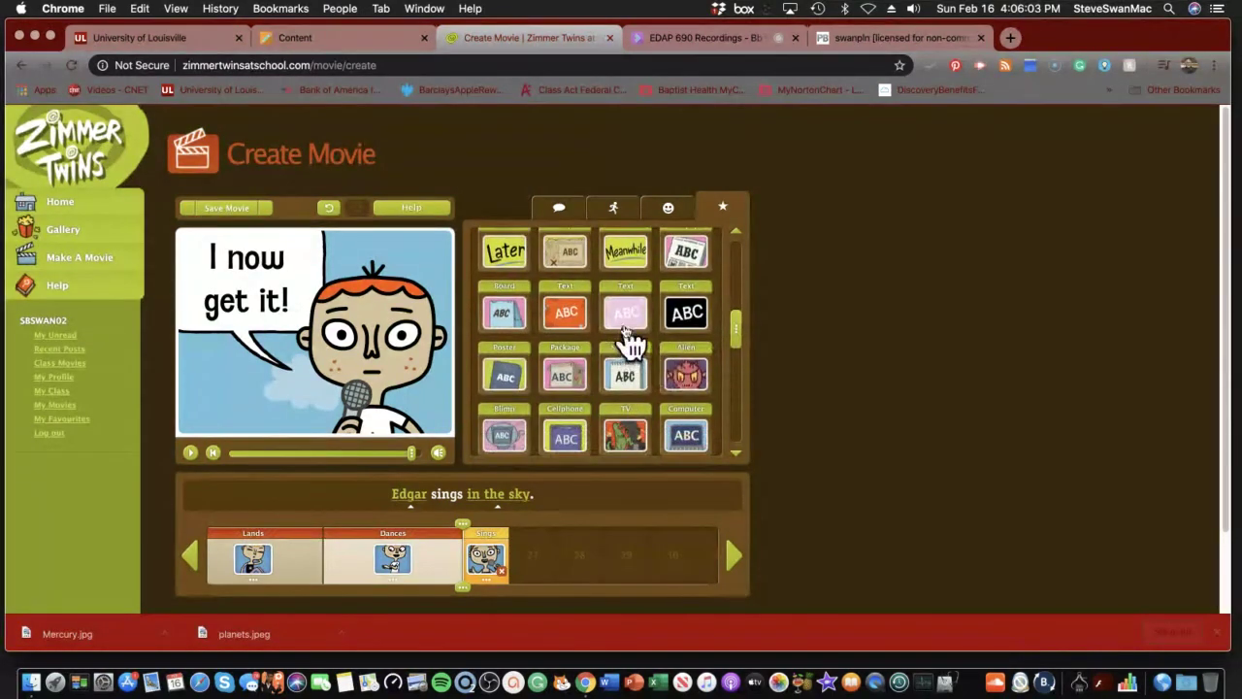
pyautogui.click(573, 325)
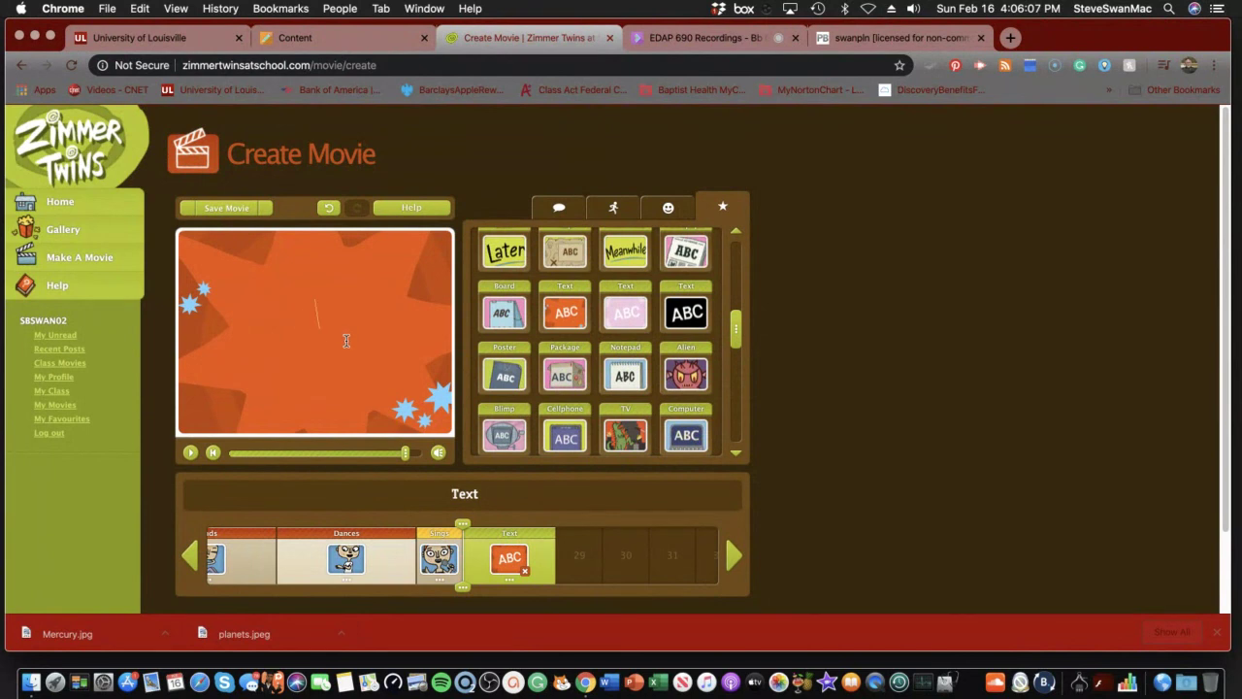
pyautogui.write('GRAVITY')
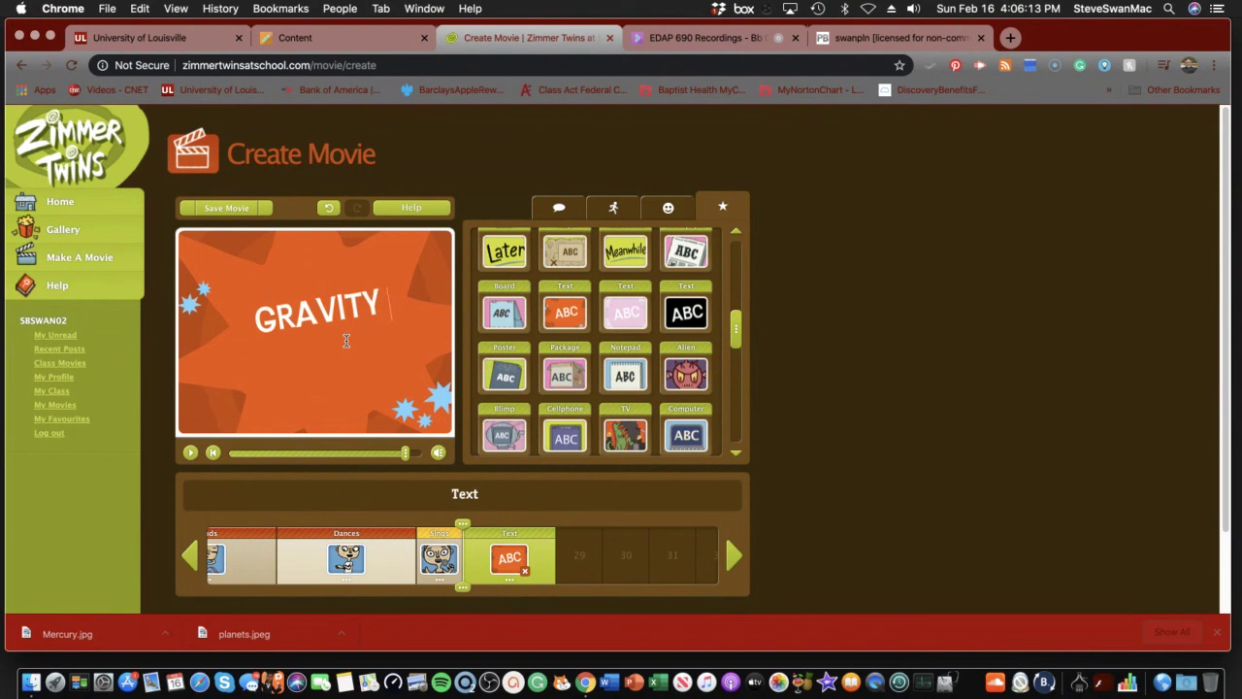
pyautogui.write(' pulls')
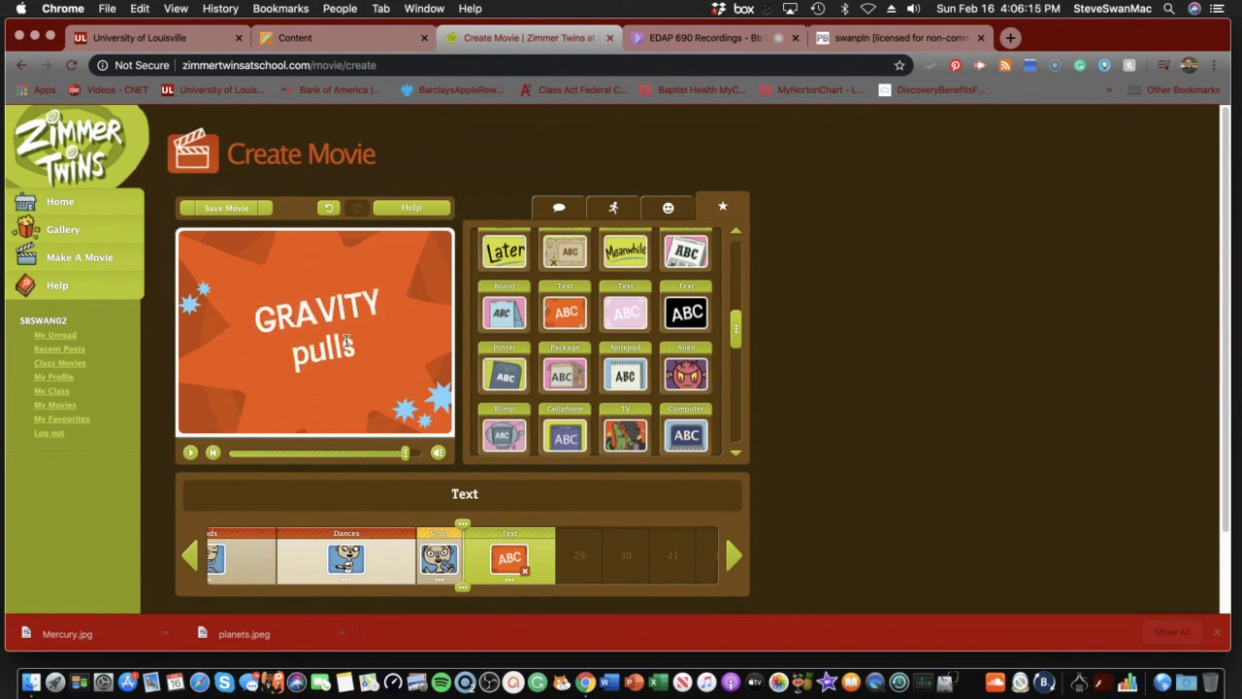
pyautogui.write(' all')
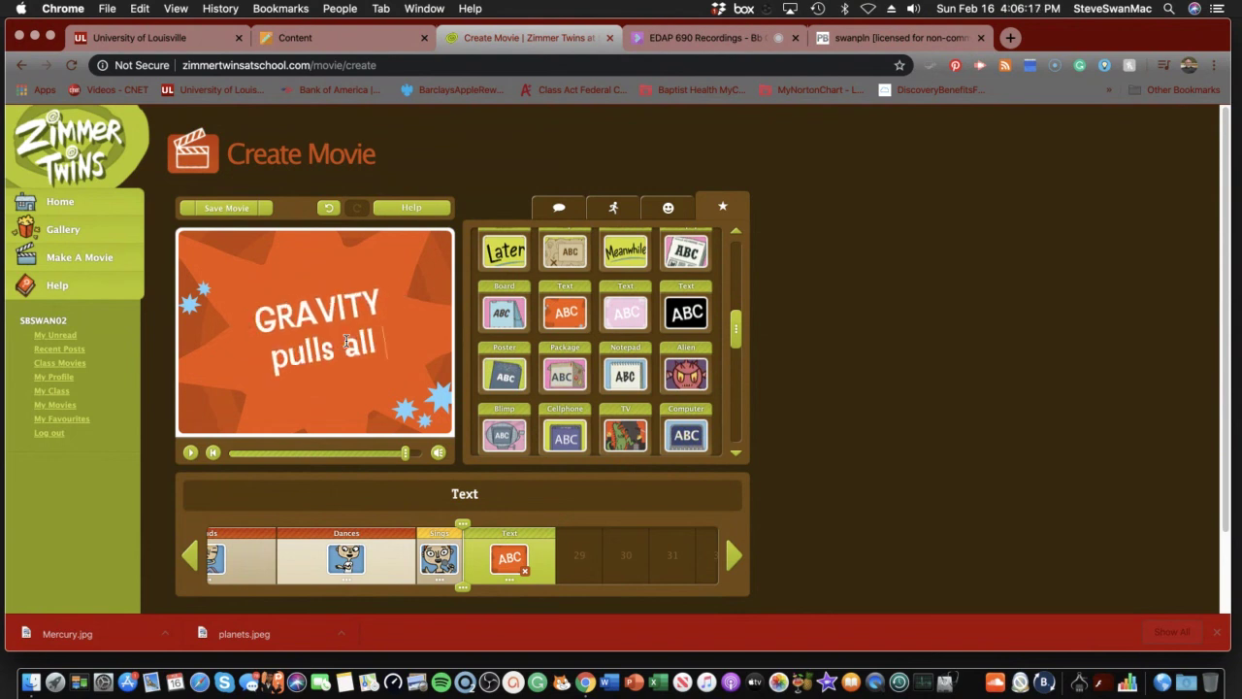
pyautogui.write(' obje')
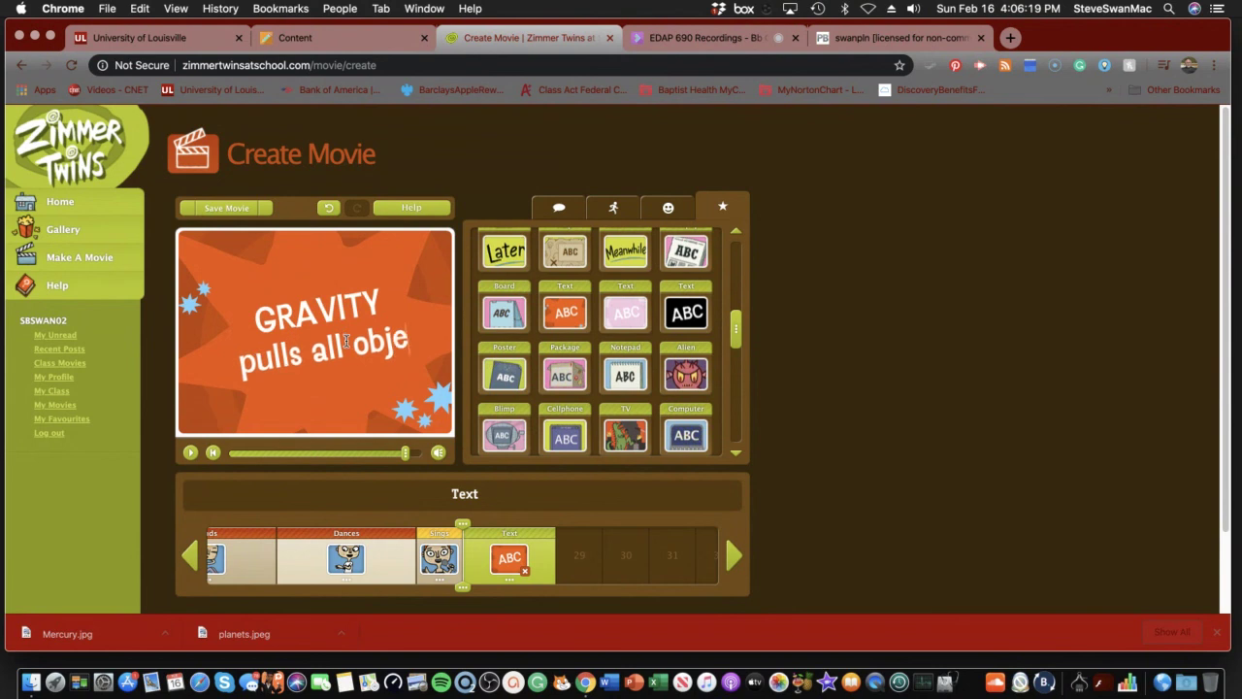
pyautogui.write('cts')
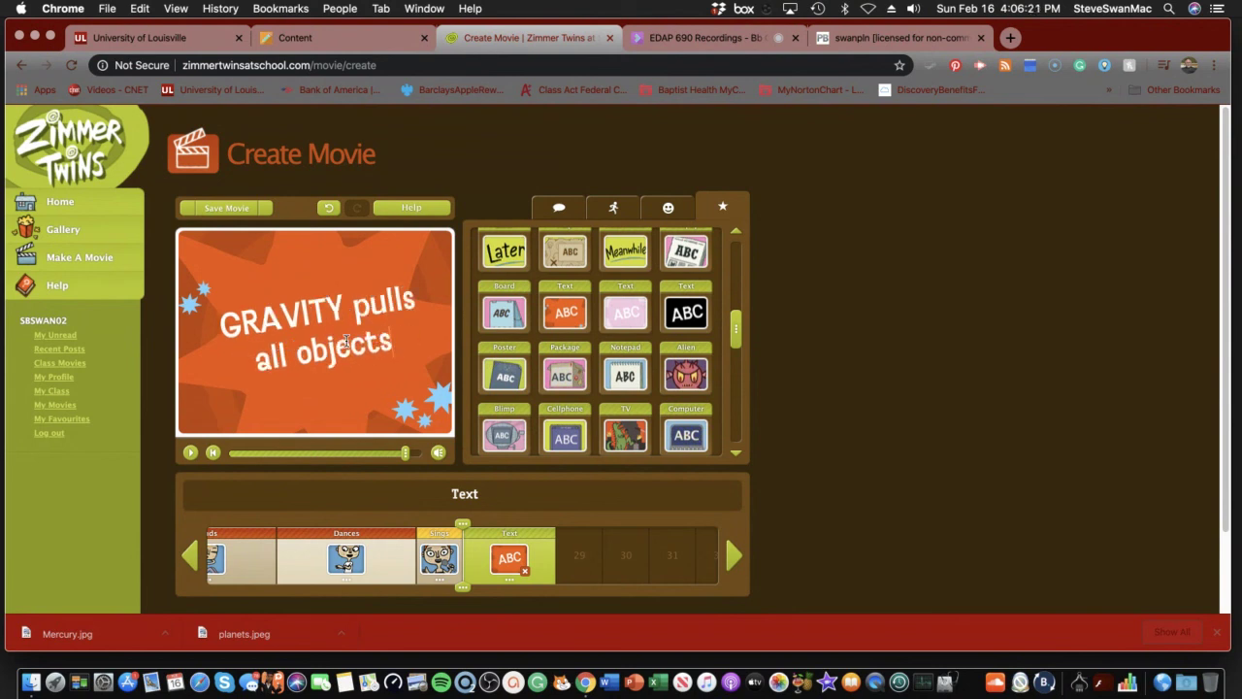
pyautogui.write(' at')
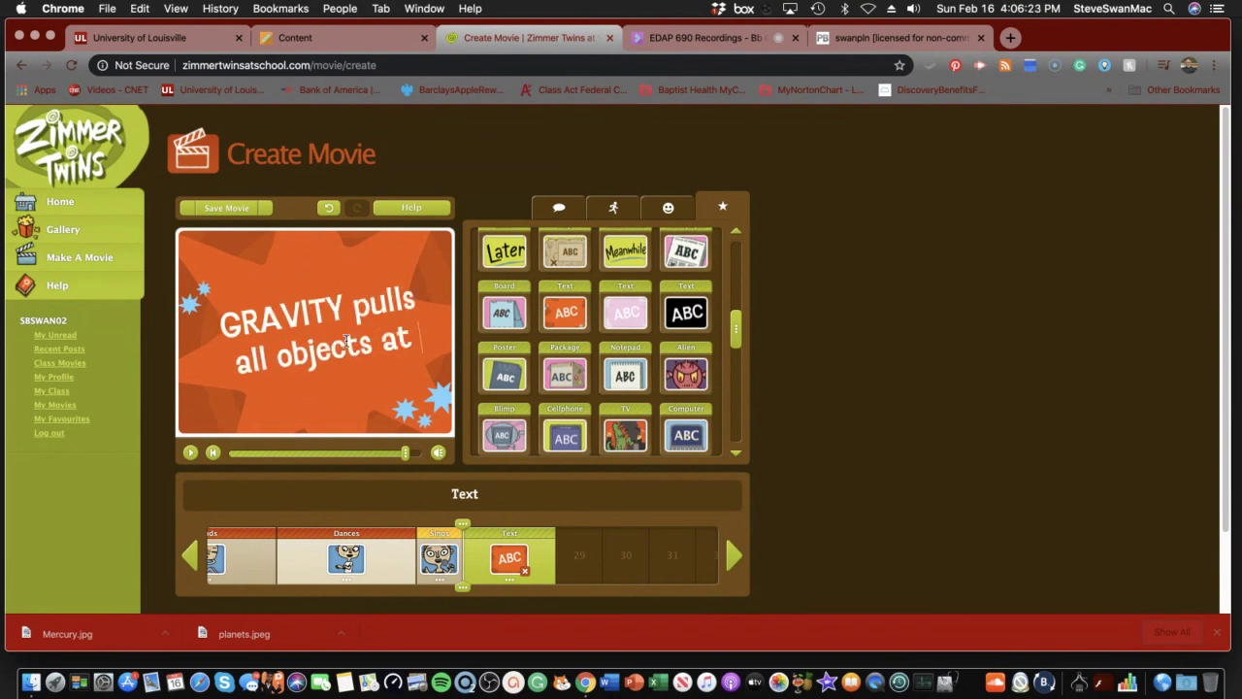
pyautogui.write(' thec dsa')
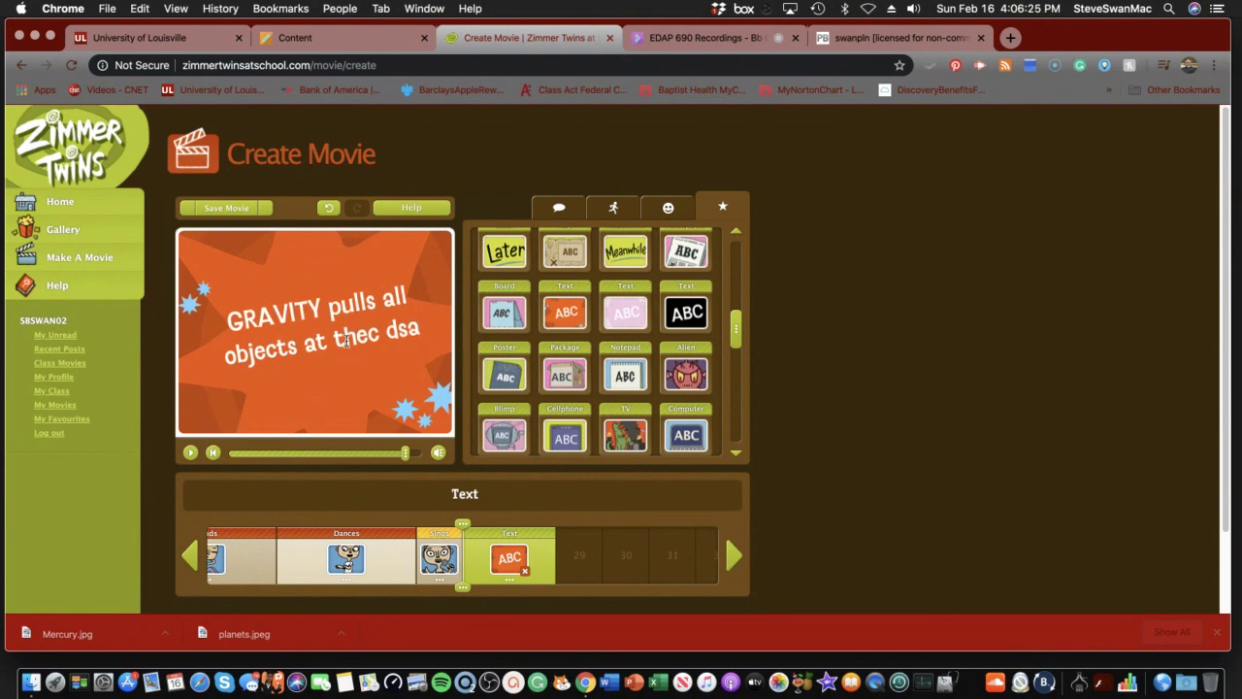
pyautogui.write('me rate')
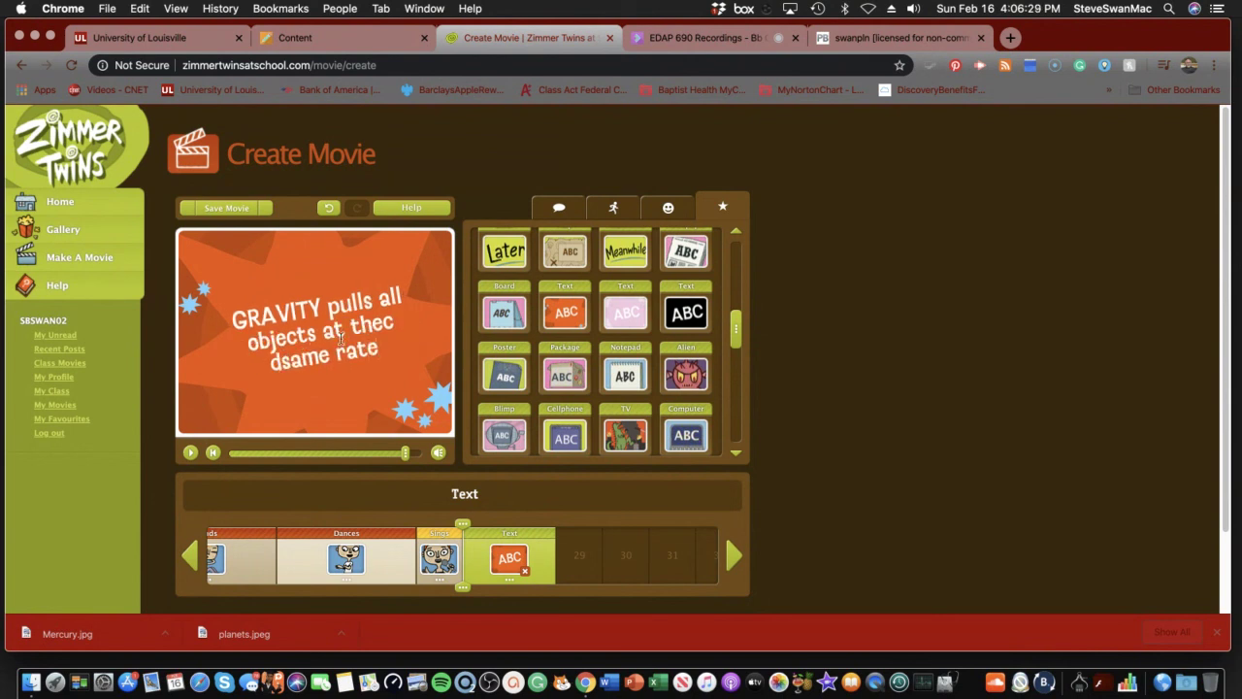
# Remove the stray letters "c" after "the" and "d" before "same" in the Text card's sentence.
pyautogui.press('Left')
pyautogui.press('Left')
pyautogui.press('Left')
pyautogui.press('Left')
pyautogui.press('Left')
pyautogui.press('Left')
pyautogui.press('Left')
pyautogui.press('Left')
pyautogui.press('Left')
pyautogui.press('Left')
pyautogui.press('BackSpace')
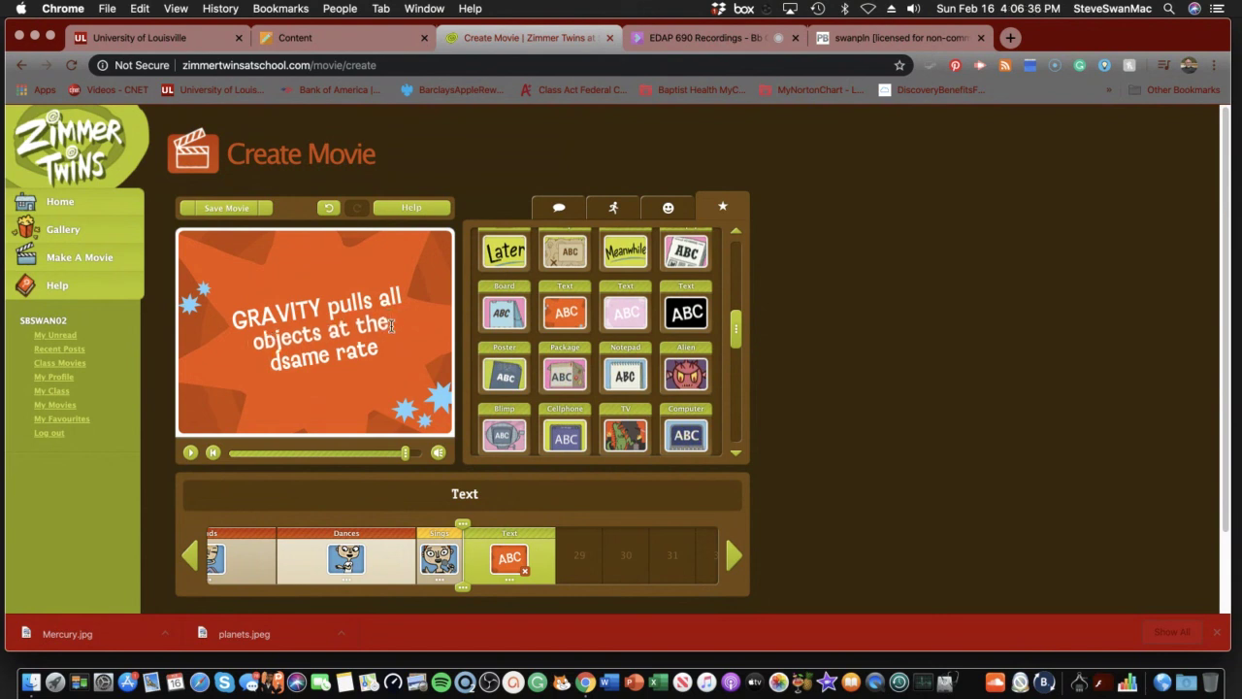
pyautogui.click(285, 364)
pyautogui.press('BackSpace')
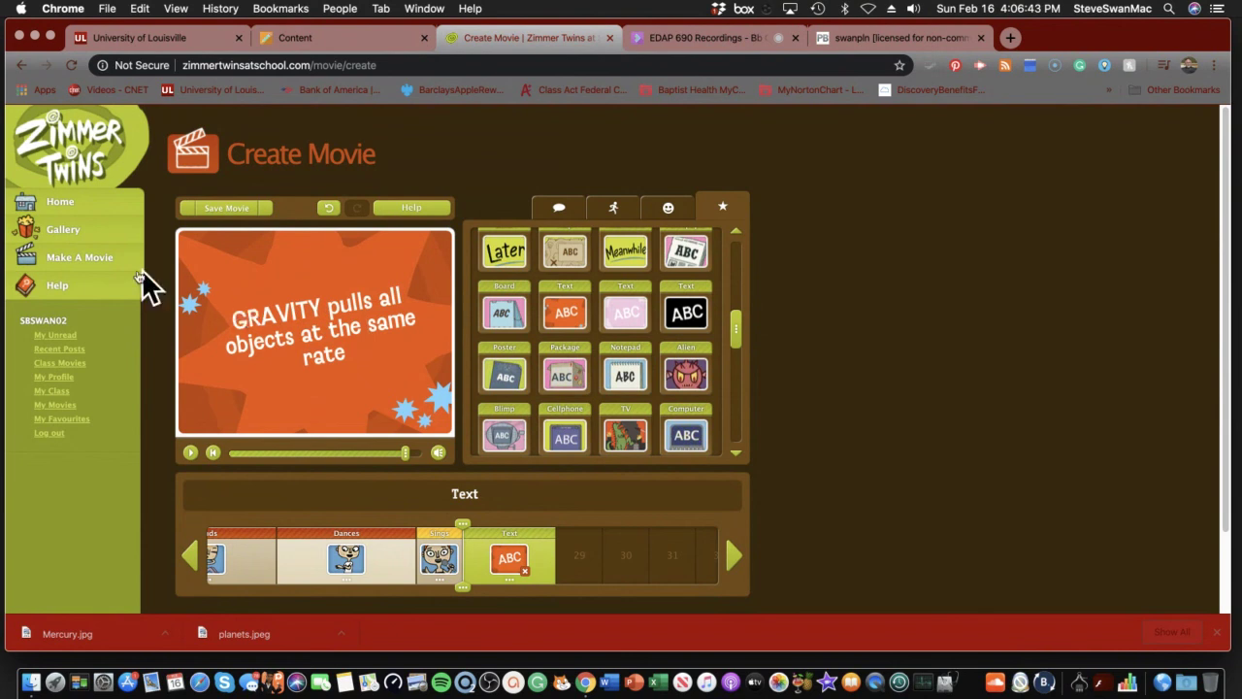
# Save the movie with the title "GRAVITY 2" and no description.
pyautogui.click(220, 209)
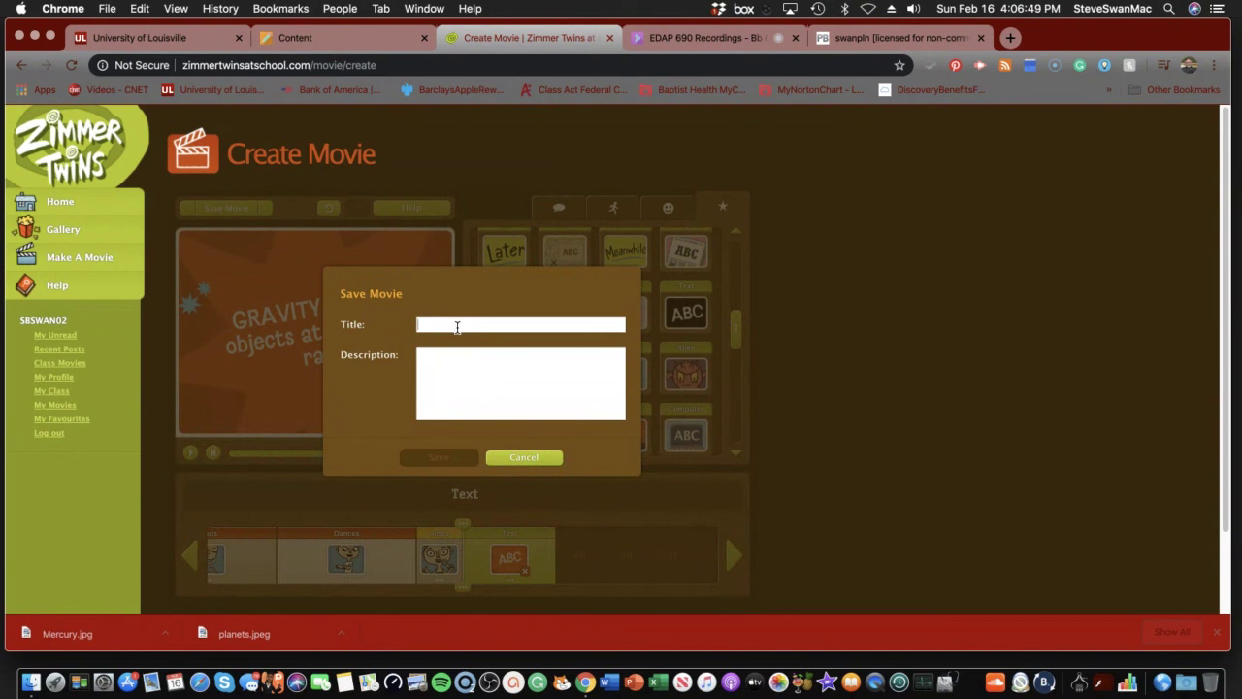
pyautogui.write('GRAVITY 2')
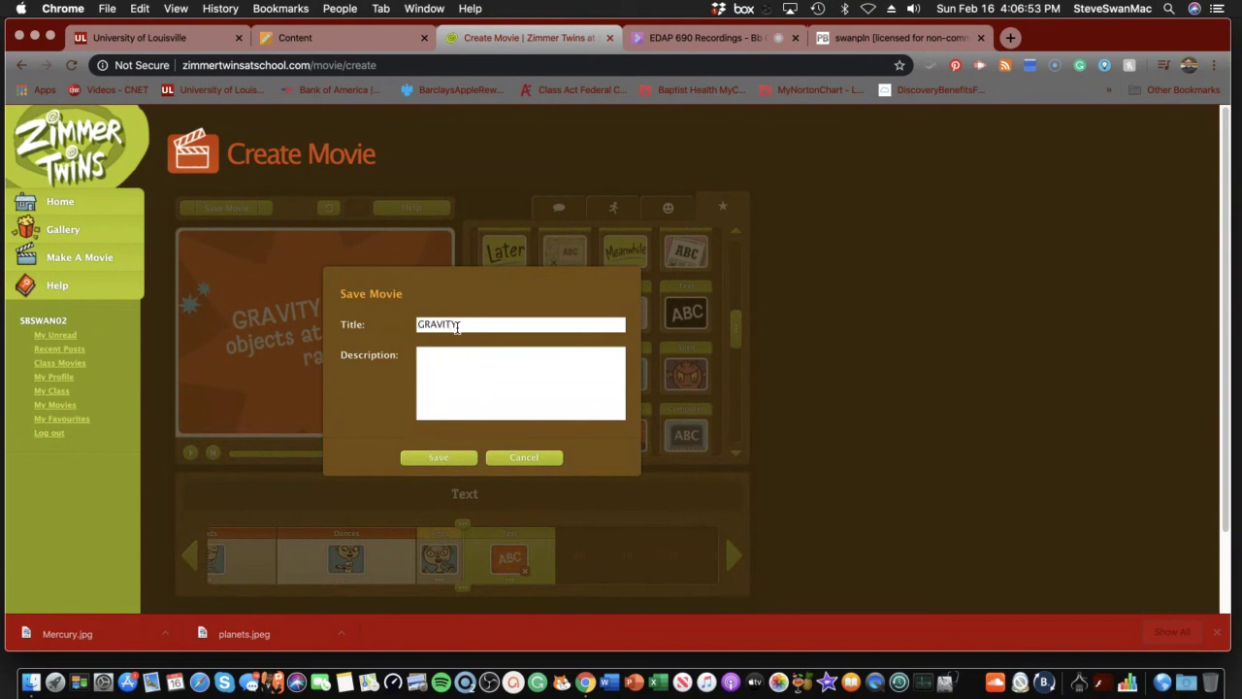
pyautogui.click(453, 459)
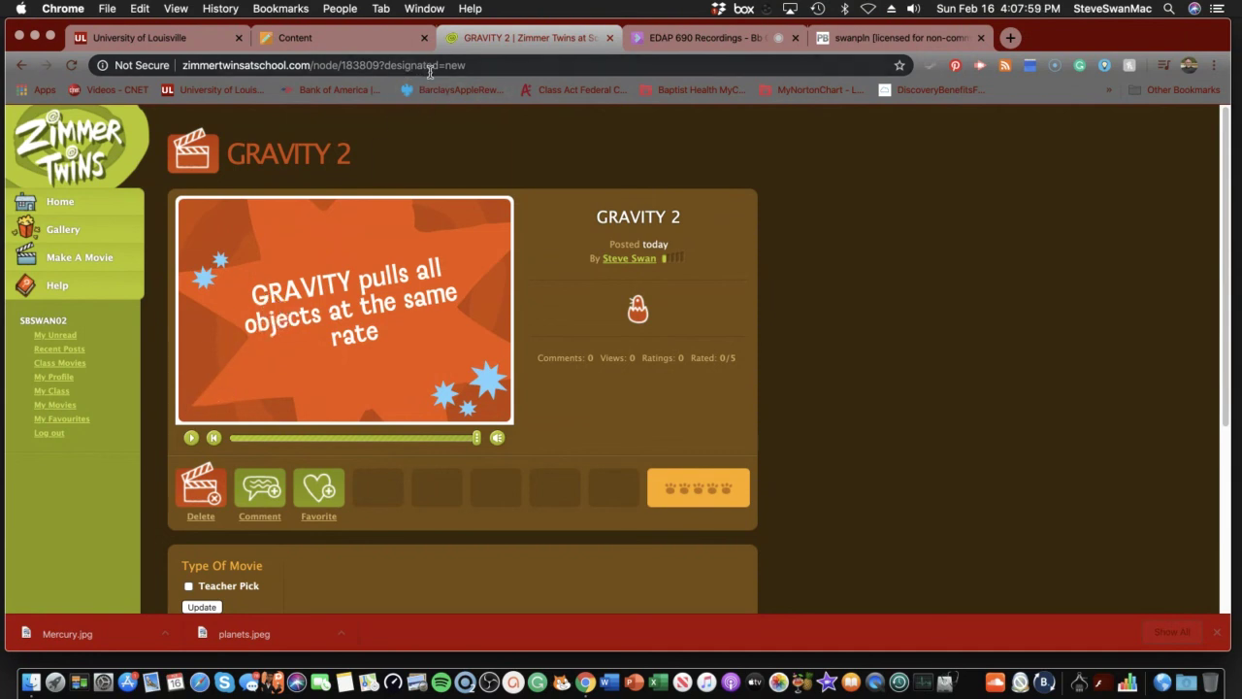
# Copy the web address of the saved GRAVITY 2 movie page.
pyautogui.click(480, 63)
pyautogui.click(479, 63)
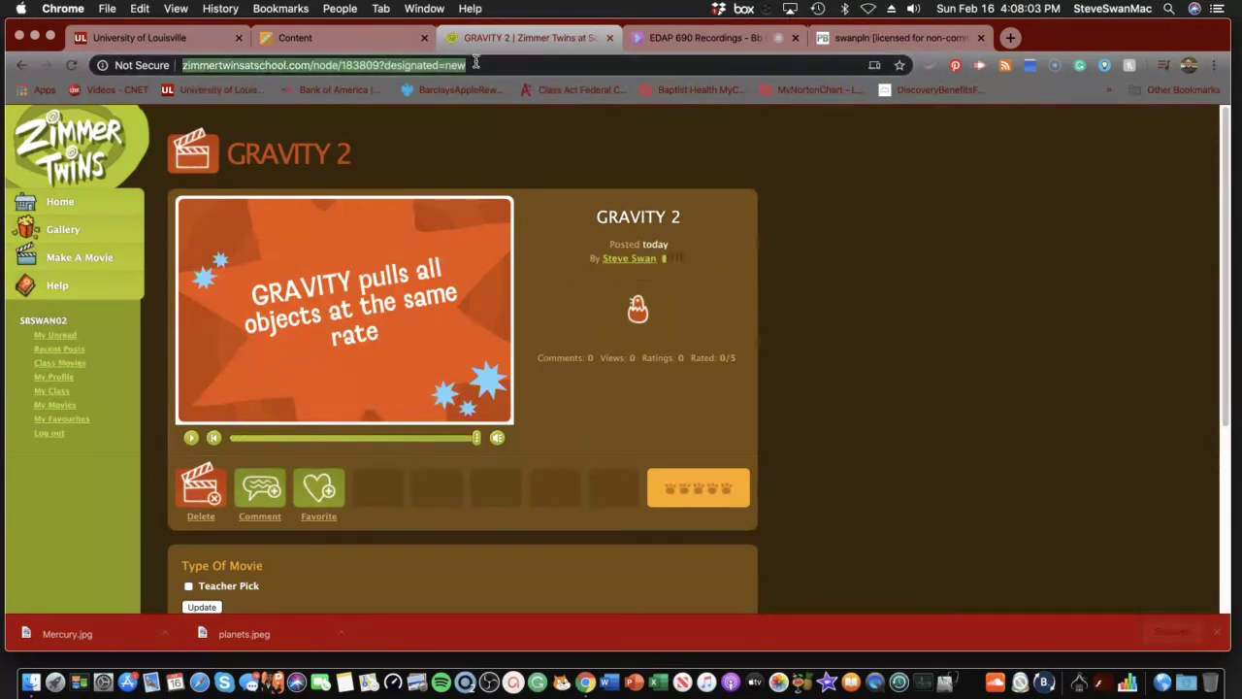
pyautogui.rightClick(379, 59)
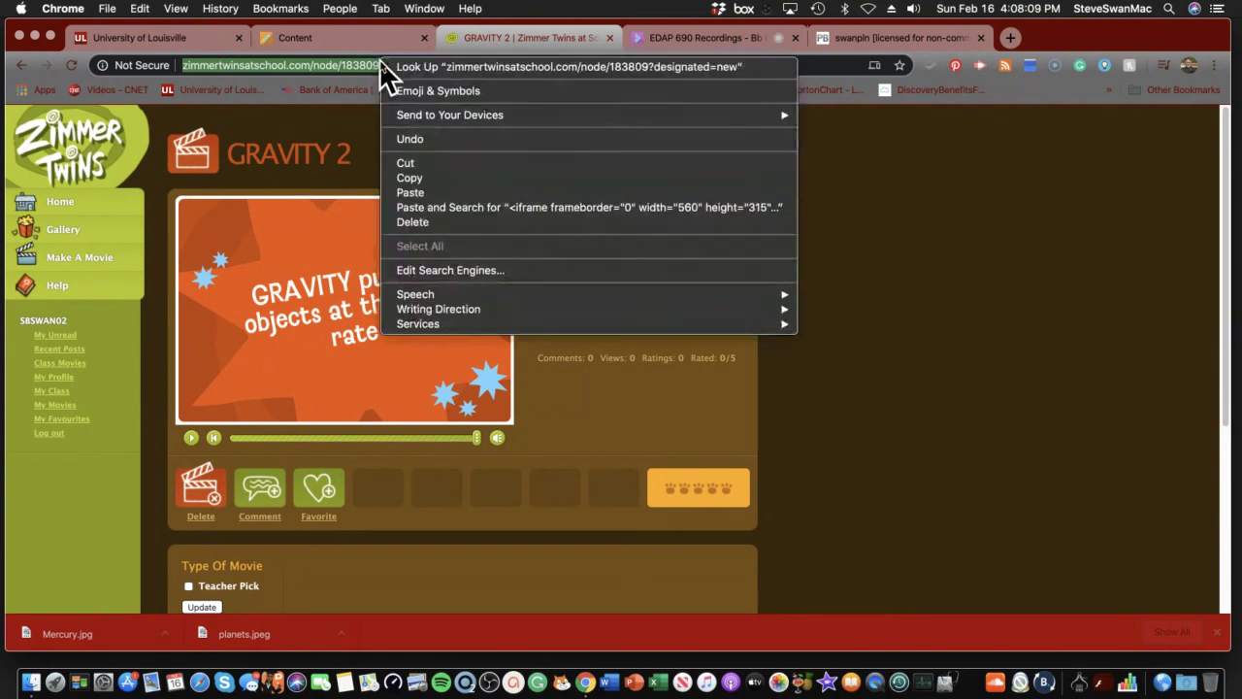
pyautogui.click(419, 178)
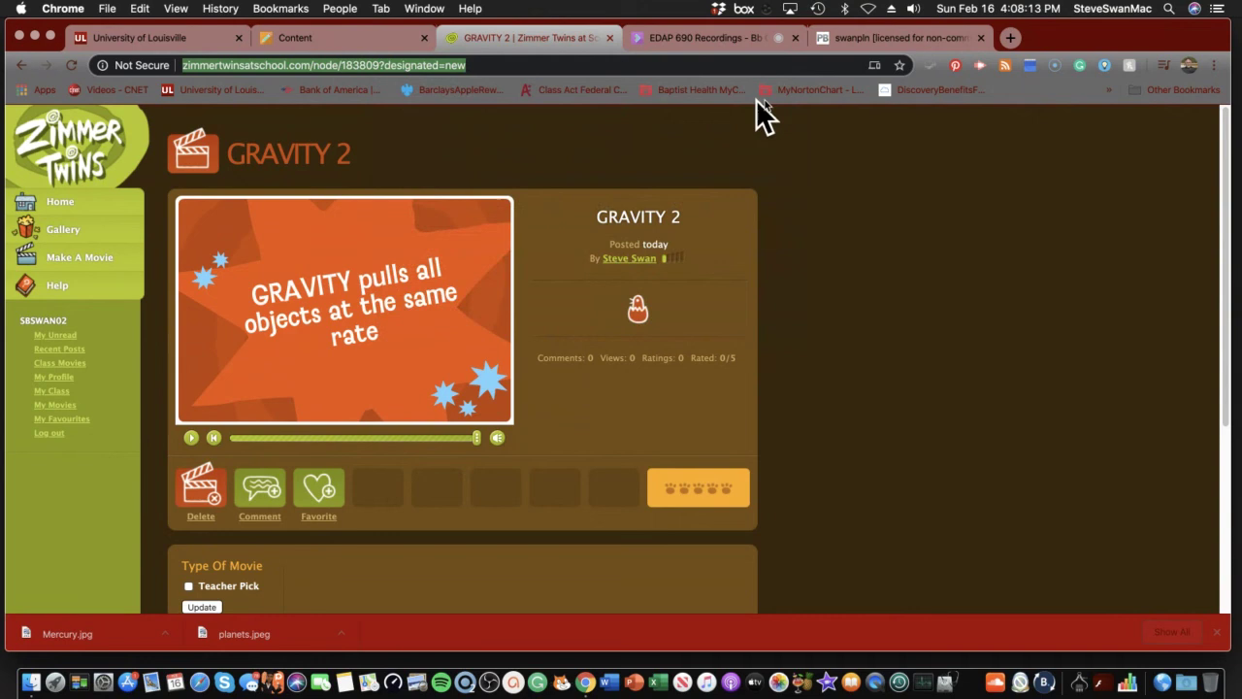
# On the PBworks Module 4 Storytelling page, insert a link to the copied movie address below "This is my biteable on Flying" and save the page.
pyautogui.click(862, 41)
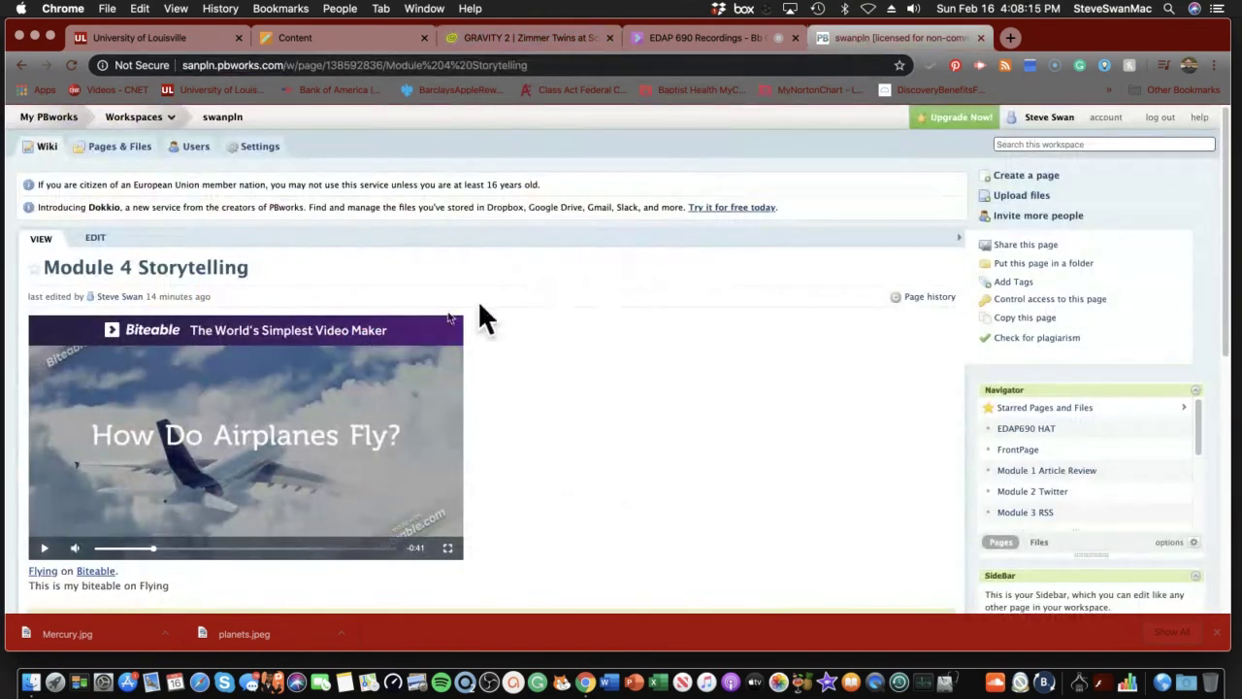
pyautogui.click(96, 235)
pyautogui.click(210, 362)
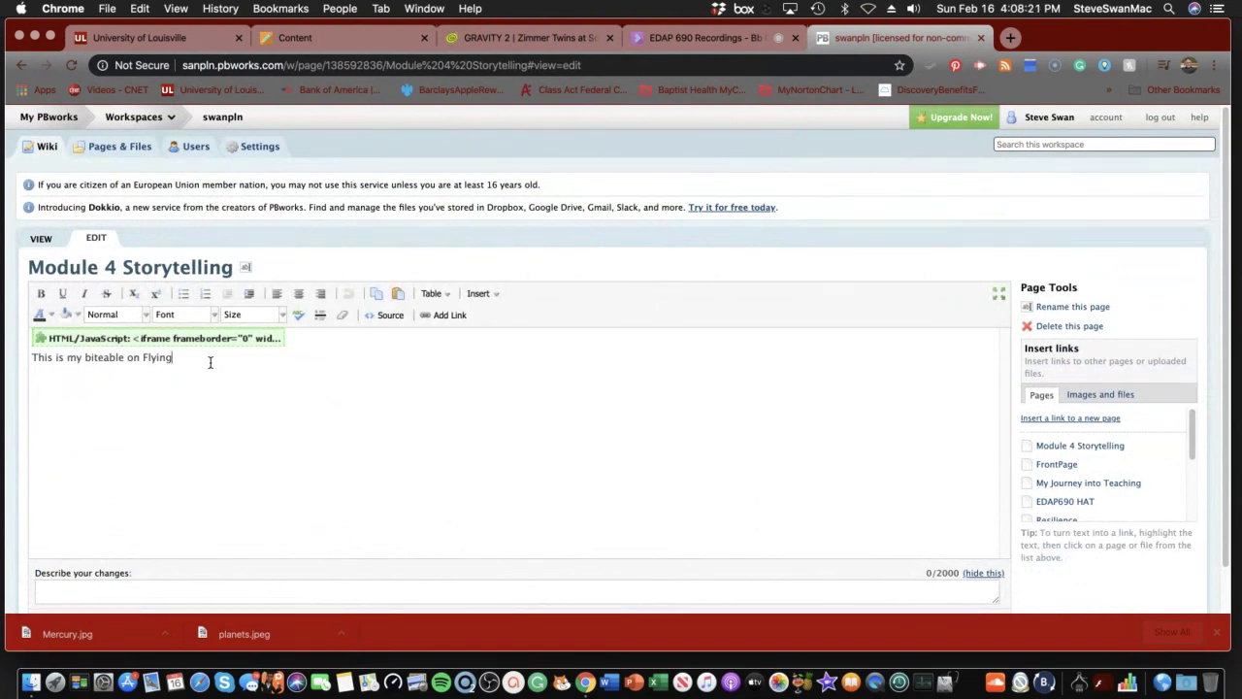
pyautogui.press('Return')
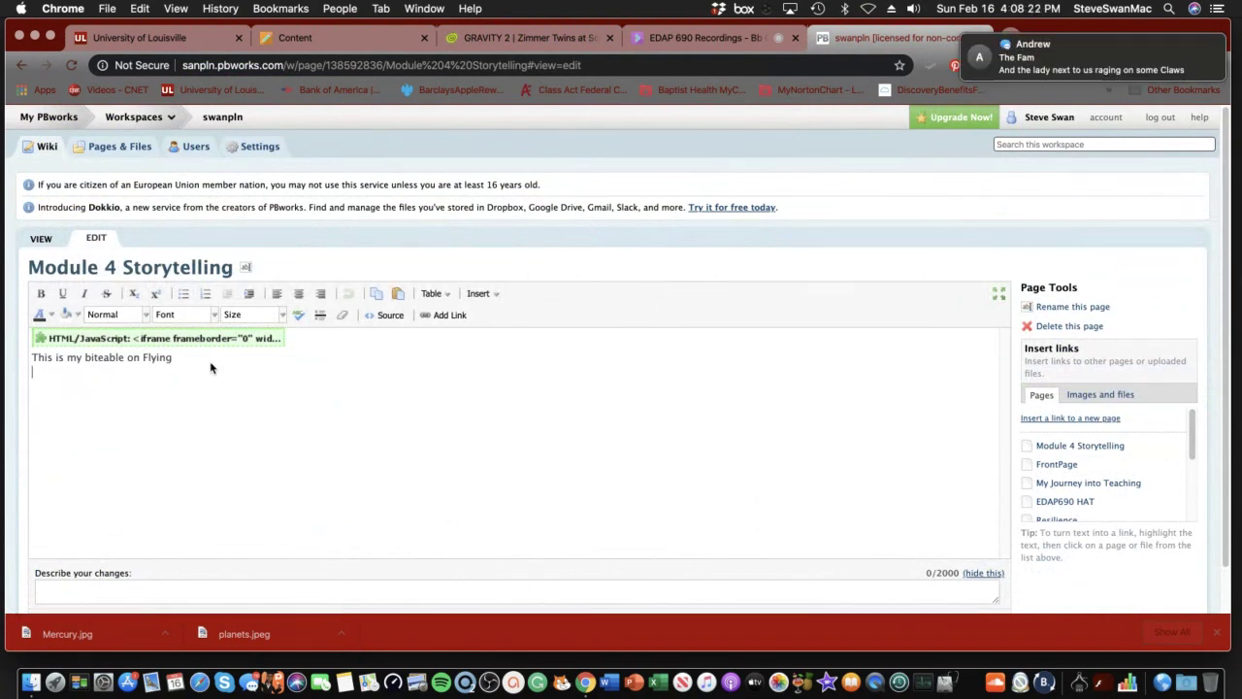
pyautogui.click(450, 317)
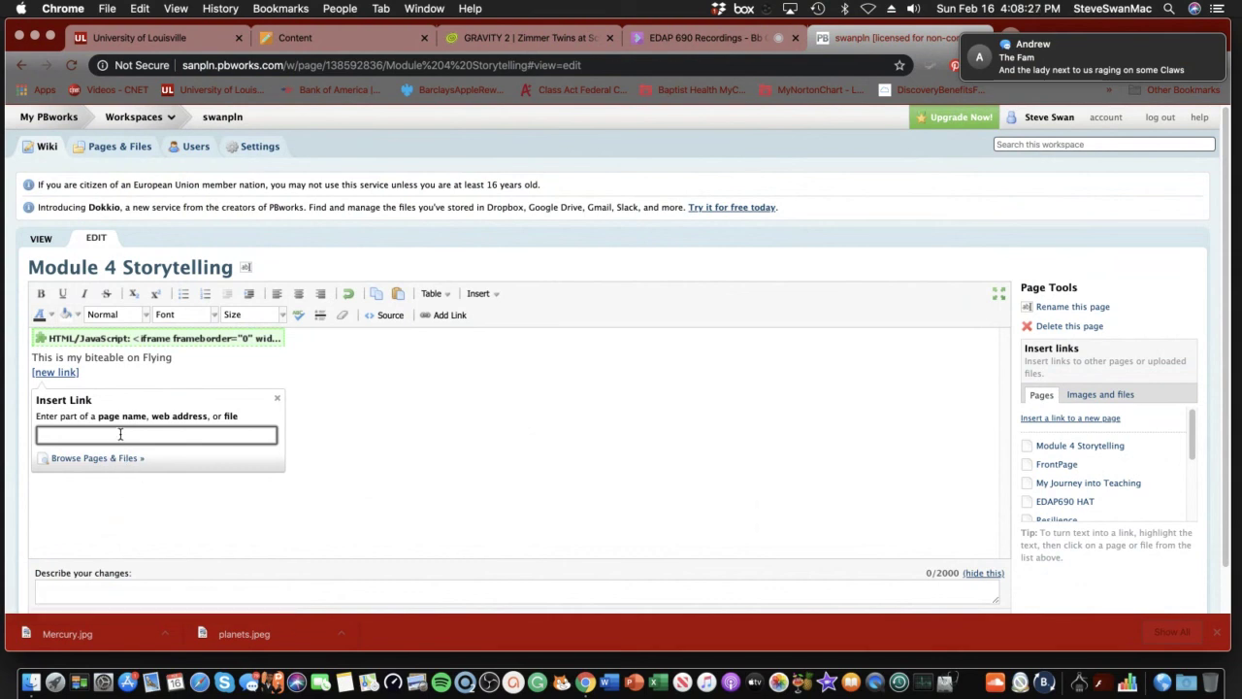
pyautogui.press('super+v')
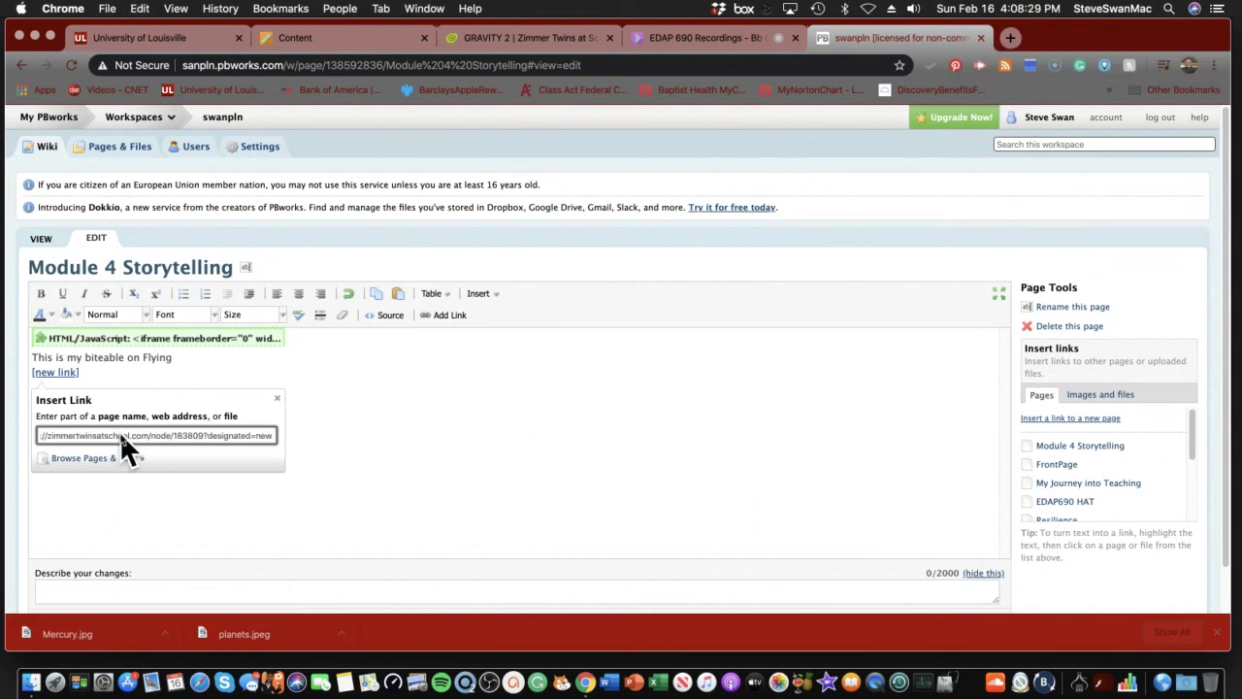
pyautogui.press('Return')
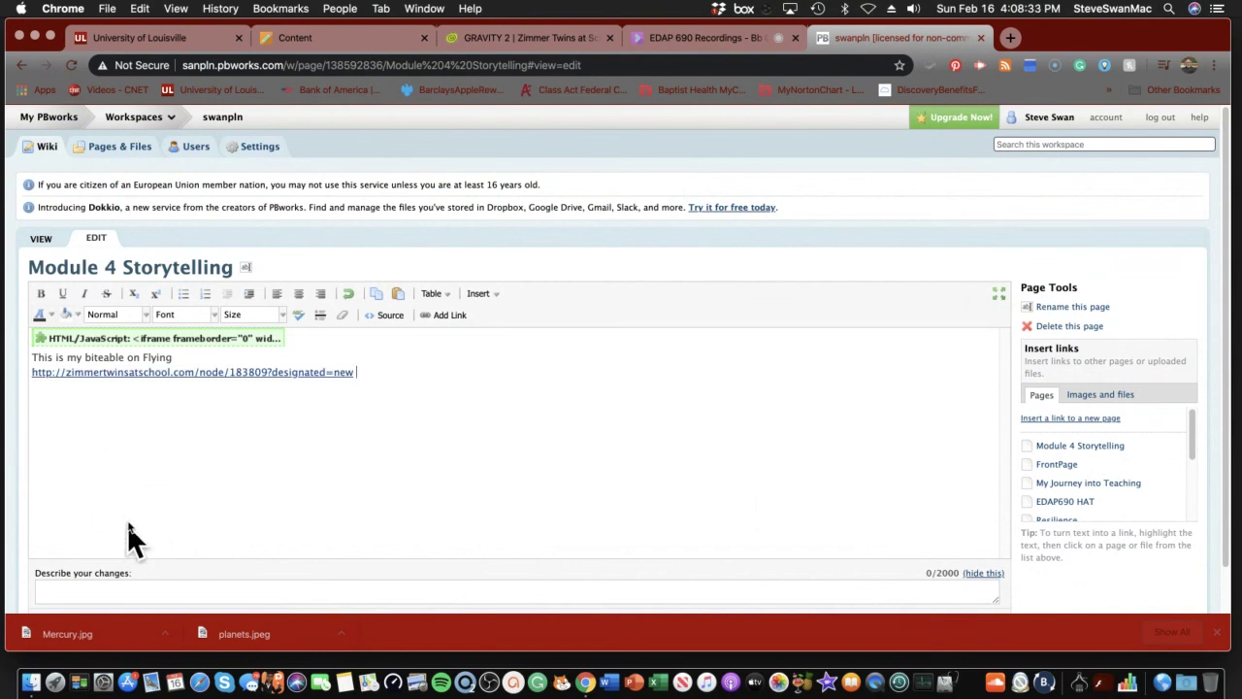
pyautogui.scroll(-1, 126, 515)
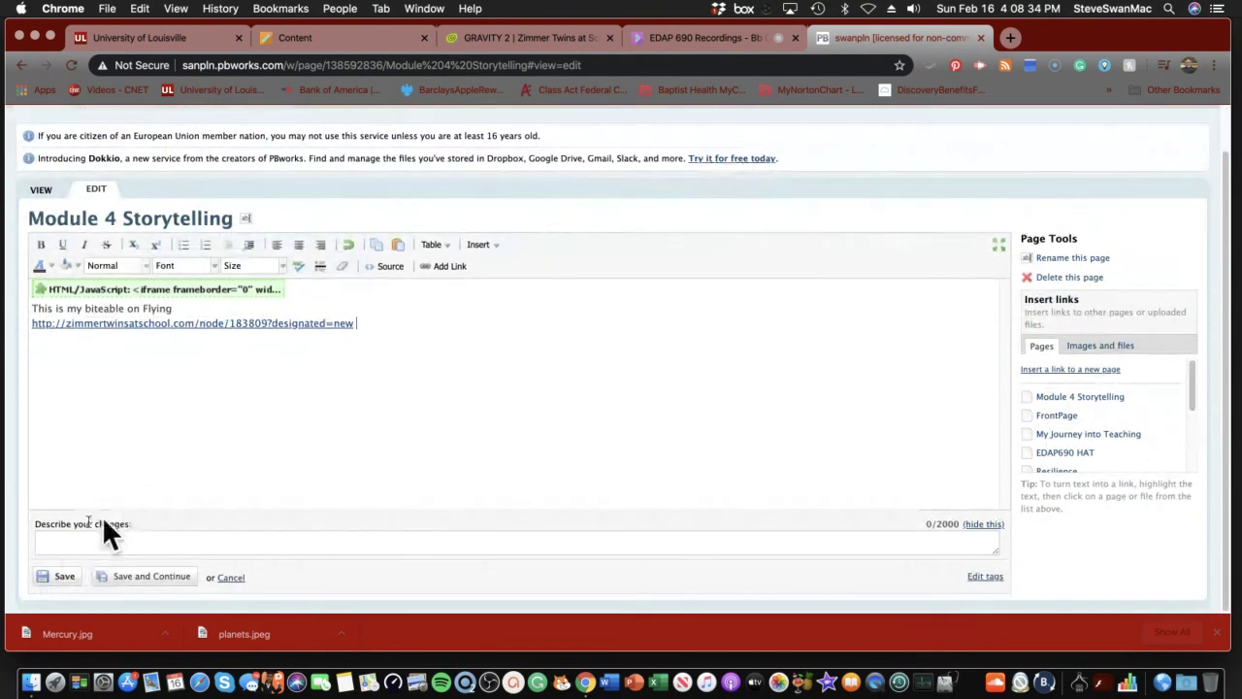
pyautogui.click(59, 578)
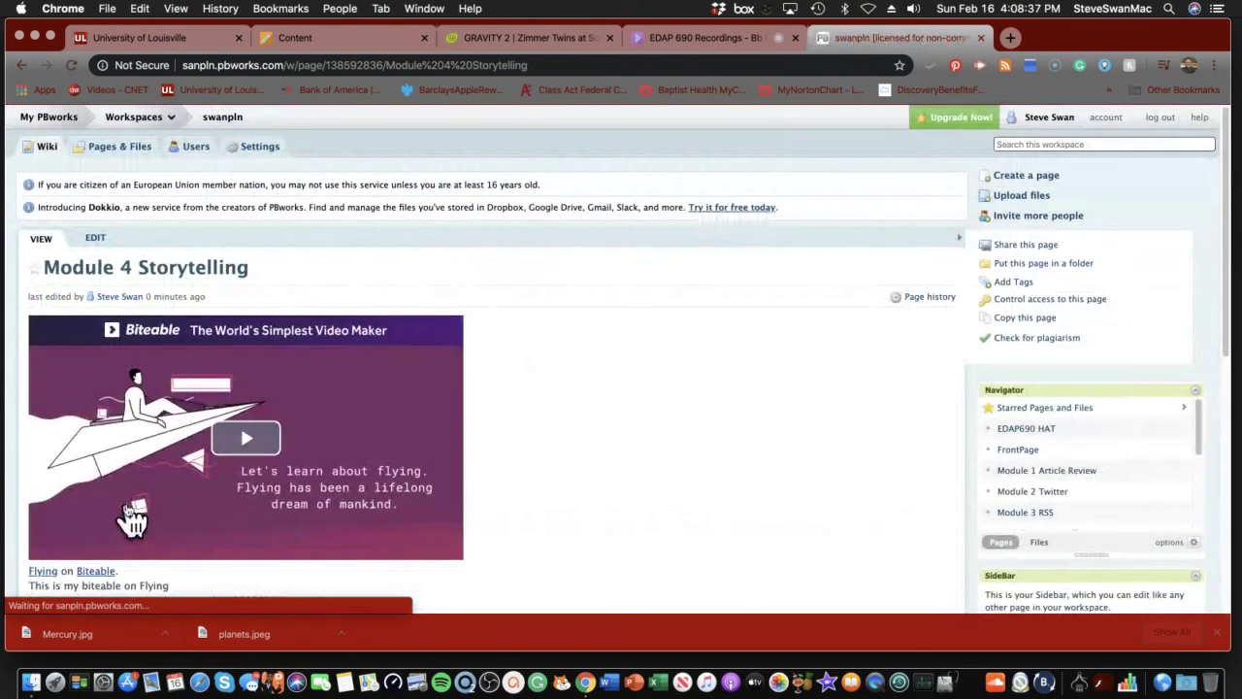
# Test the new Zimmer Twins link on the saved page, rewind the GRAVITY 2 movie to its start and close it.
pyautogui.scroll(-3, 126, 514)
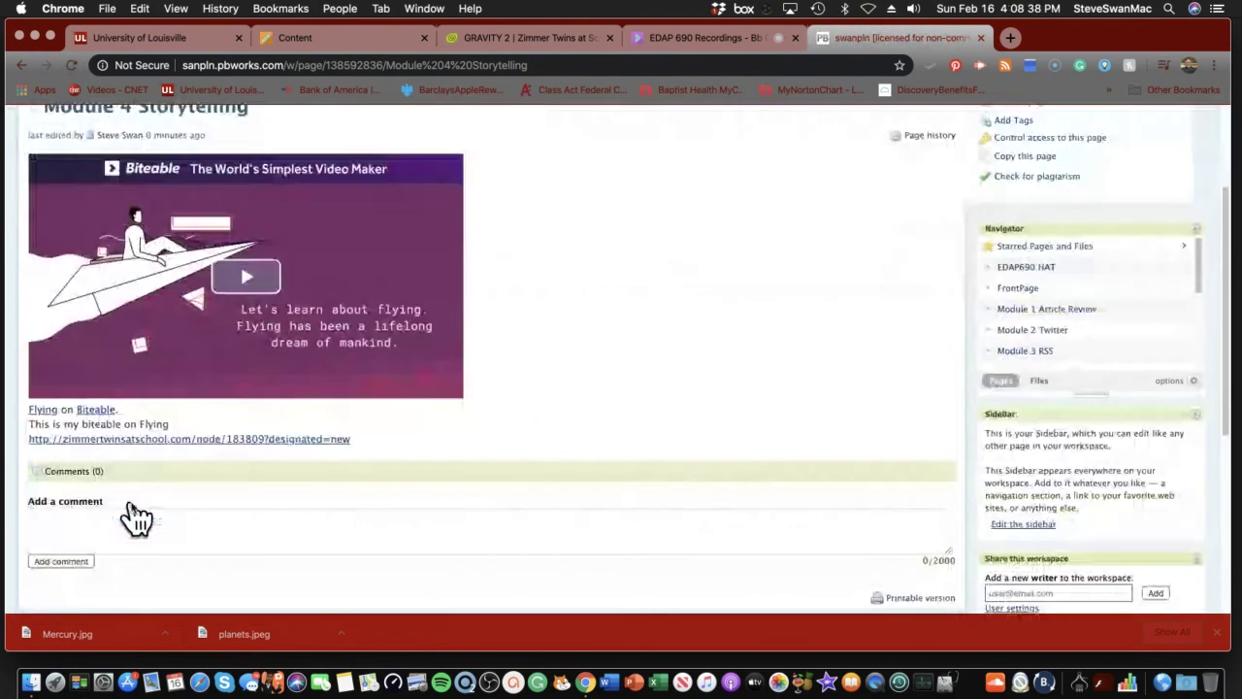
pyautogui.click(177, 445)
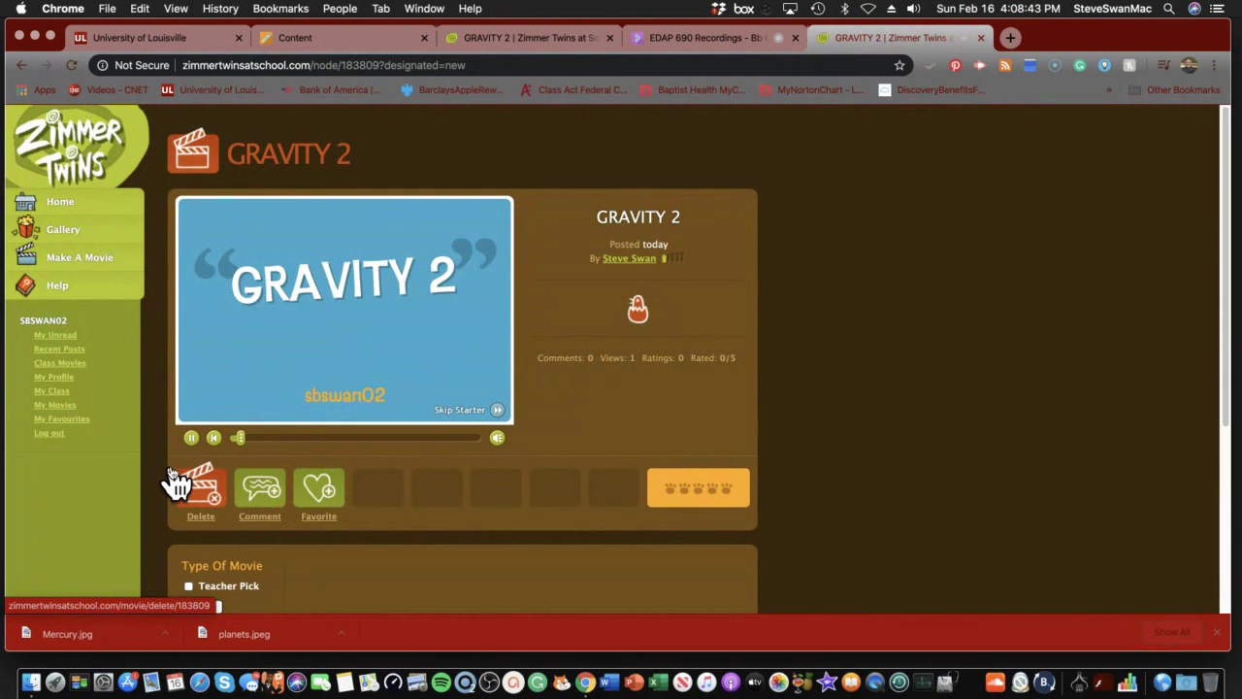
pyautogui.click(217, 437)
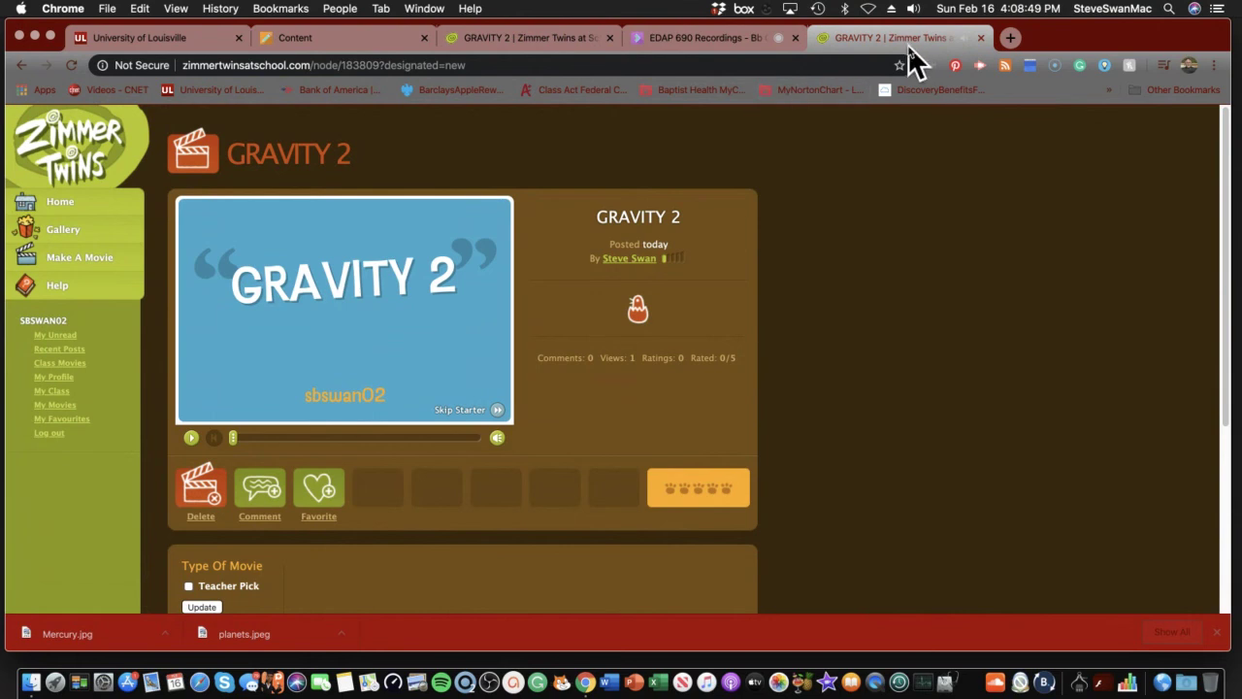
pyautogui.click(983, 38)
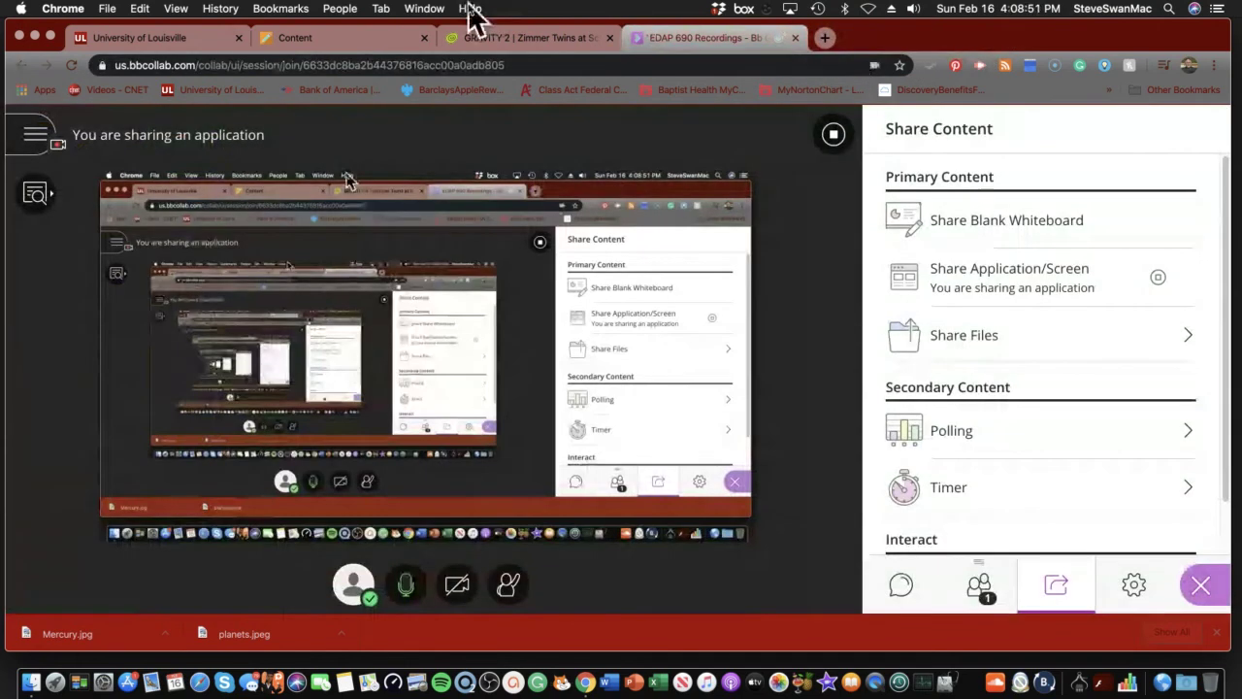
# Return to the Blackboard Module 4 assignment and bring the list of comic creators into view.
pyautogui.click(346, 43)
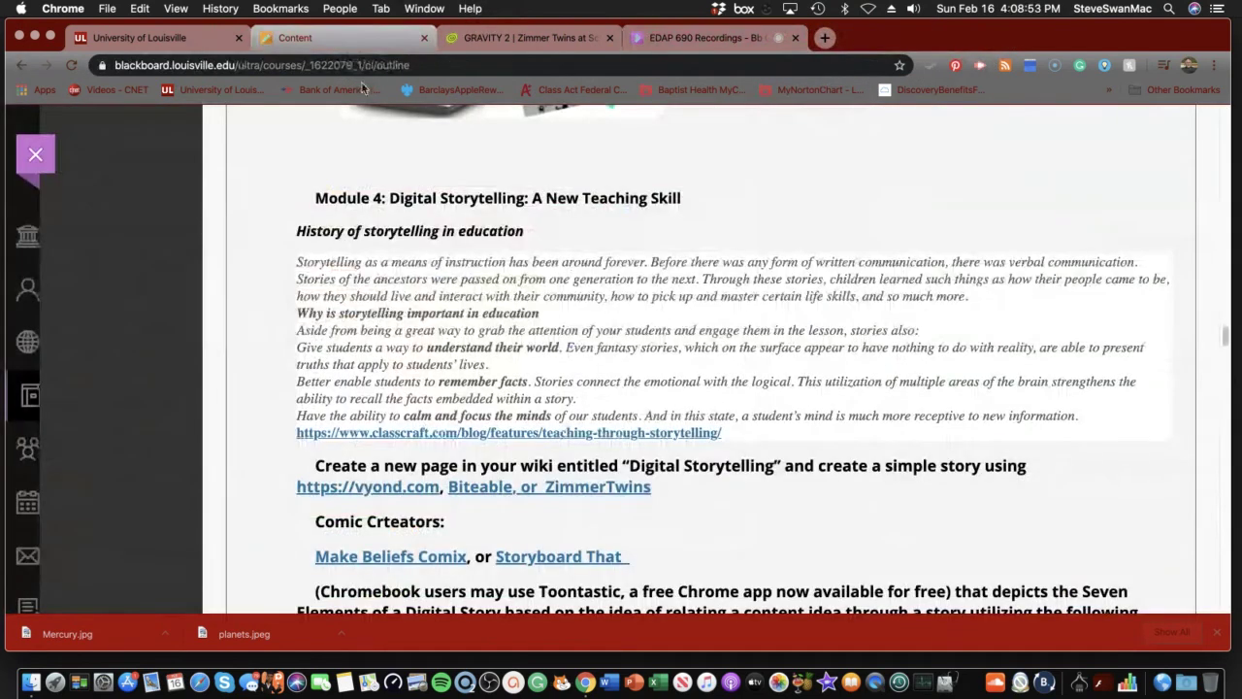
pyautogui.scroll(-3, 396, 146)
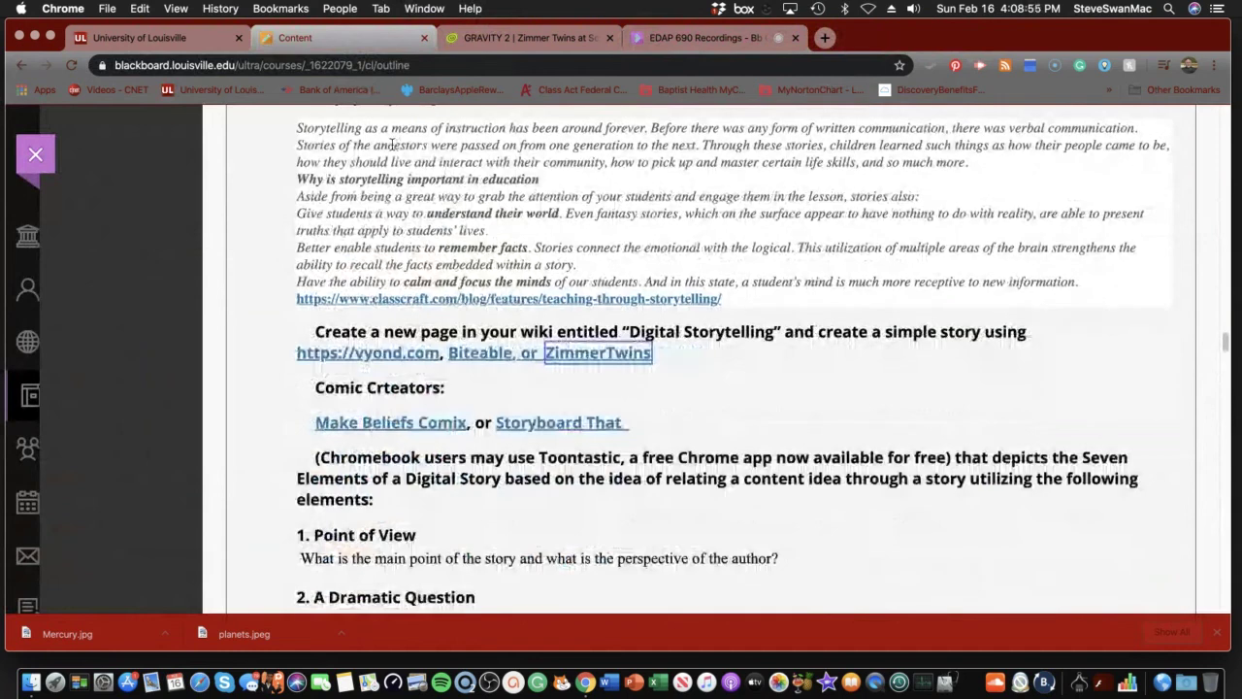